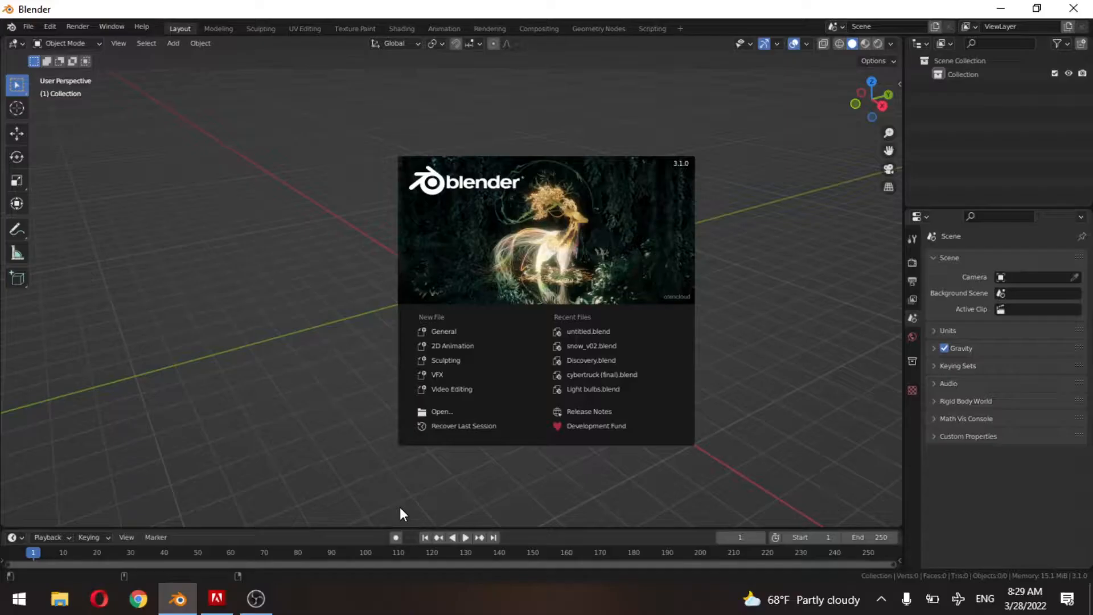
Add a plane mesh at the origin and scale it by a factor of 20.
click(726, 292)
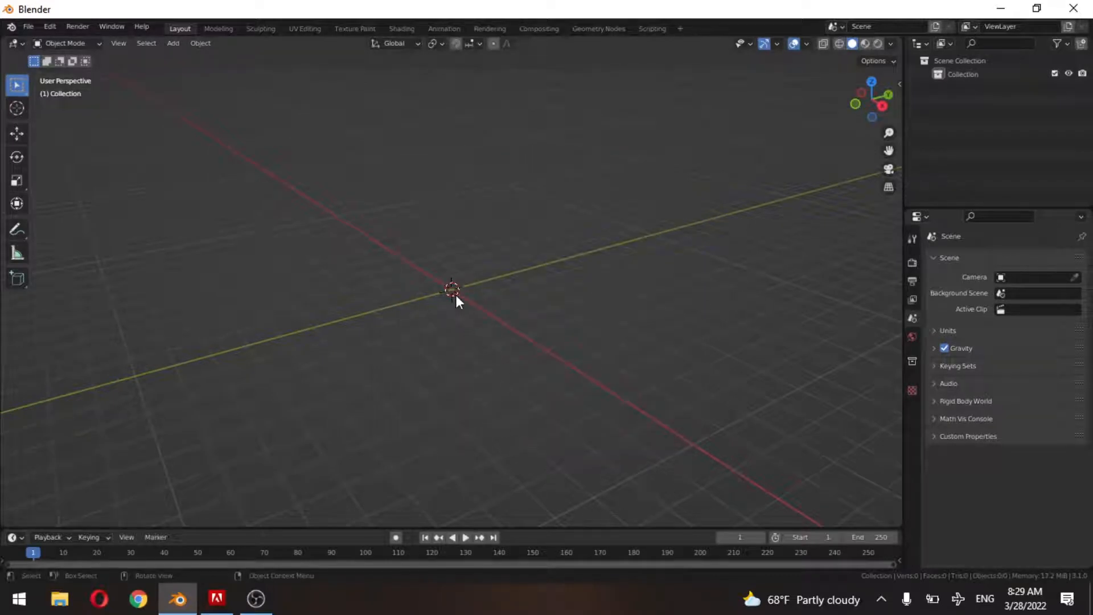
key(shift+a)
mouse_move(484, 223)
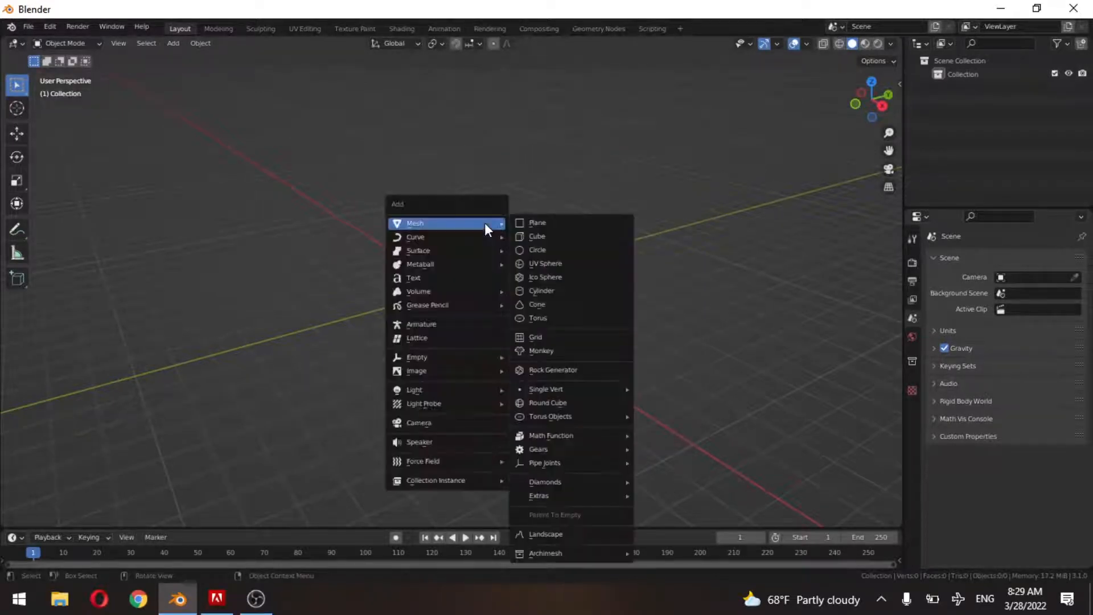
click(522, 224)
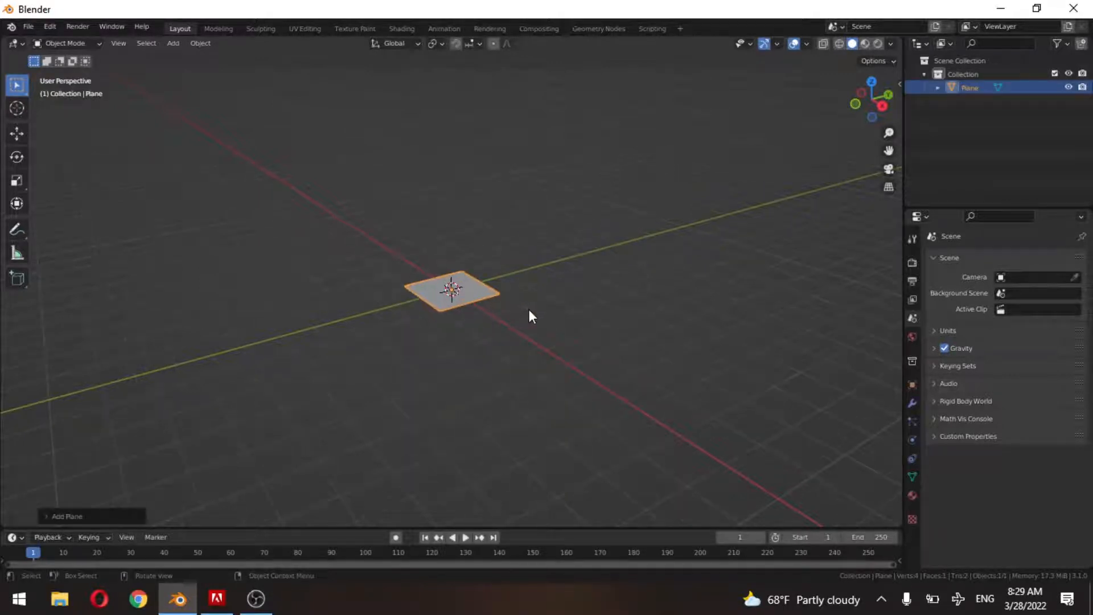
text(s)
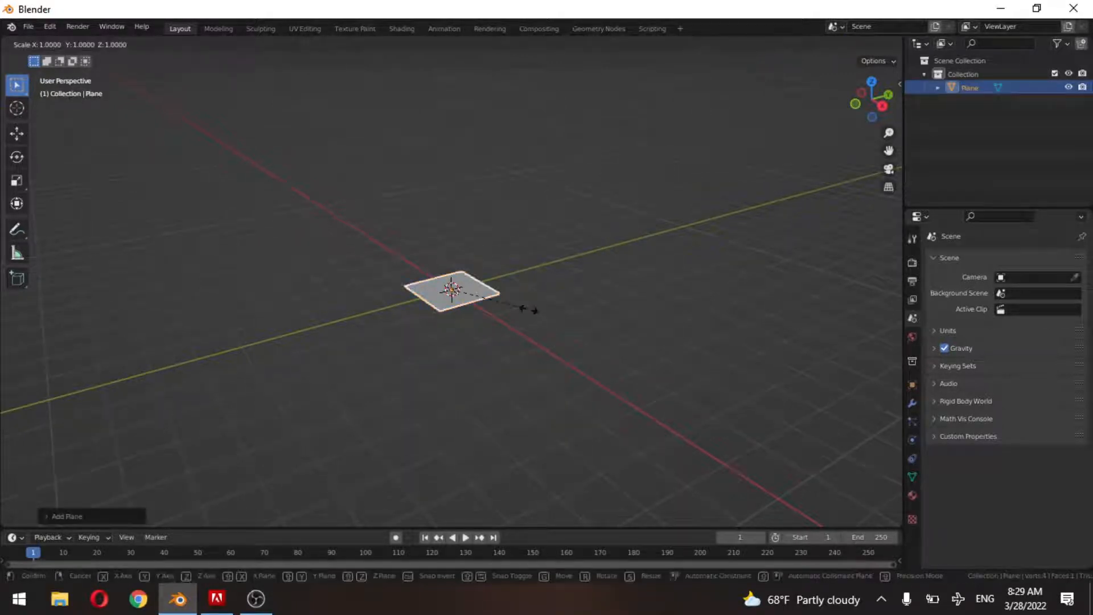
text(20)
key(Return)
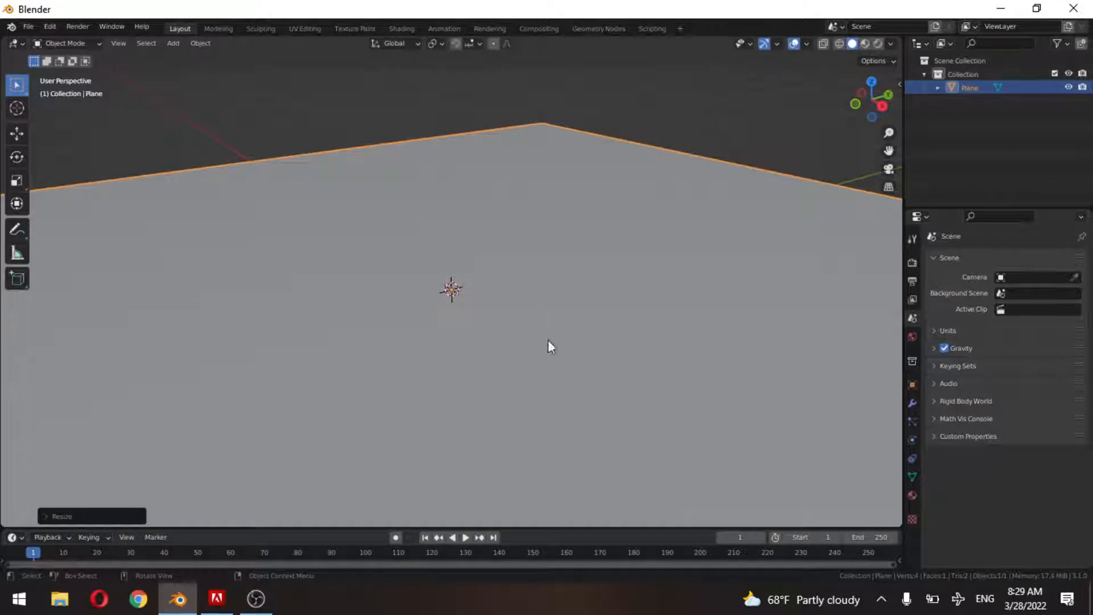
Subdivide the whole plane in Edit Mode with 100 cuts.
scroll(364, 398, down, 5)
scroll(363, 398, up, 4)
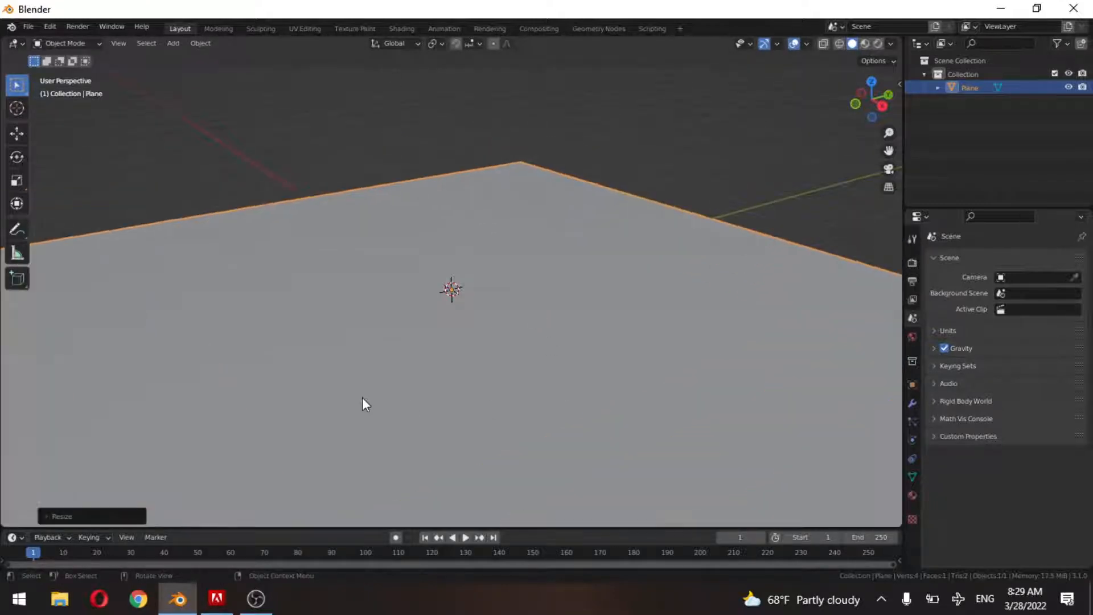
middle_drag(375, 425, 460, 396)
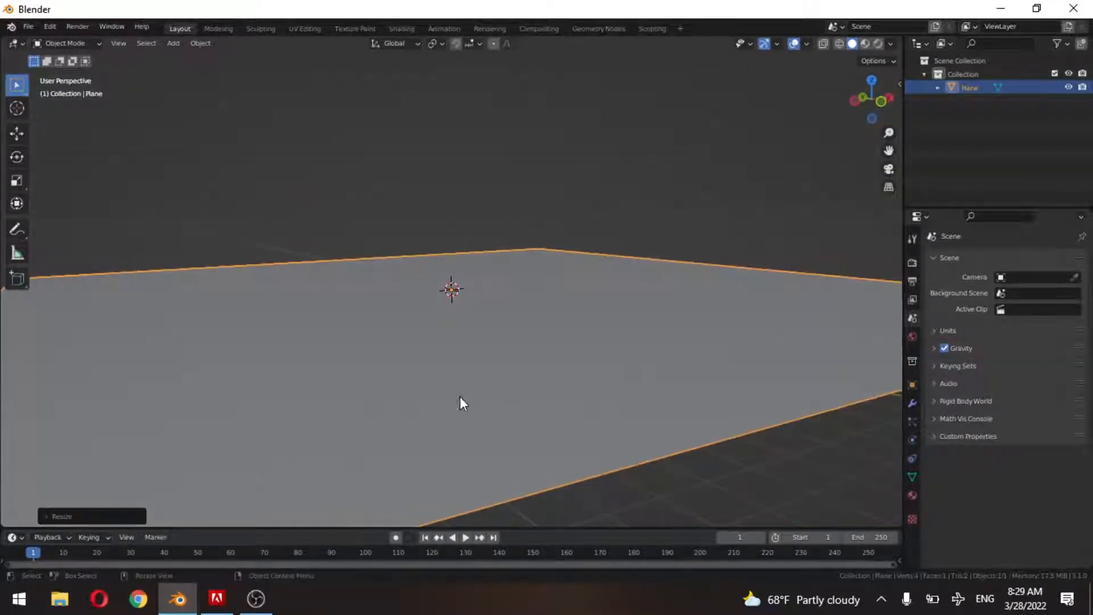
key(Tab)
right_click(496, 289)
click(497, 279)
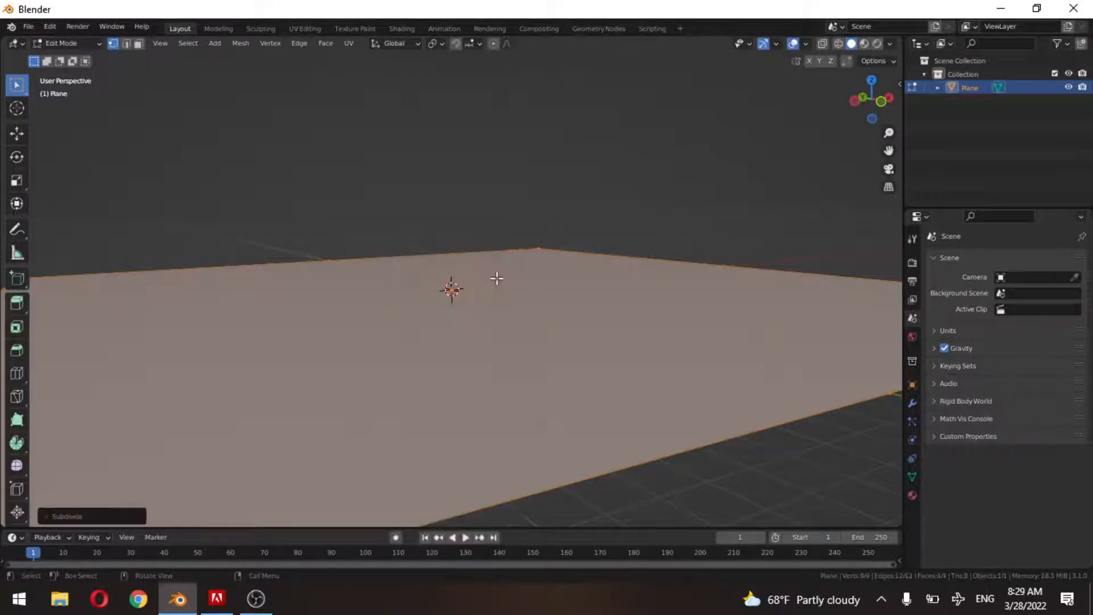
click(84, 517)
click(174, 428)
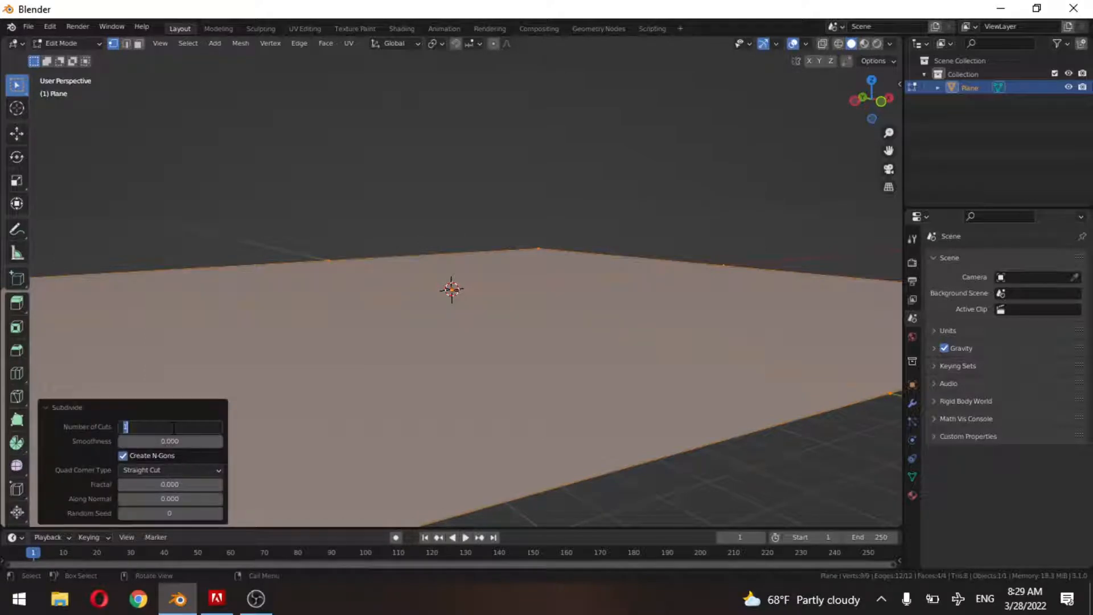
text(100)
key(Return)
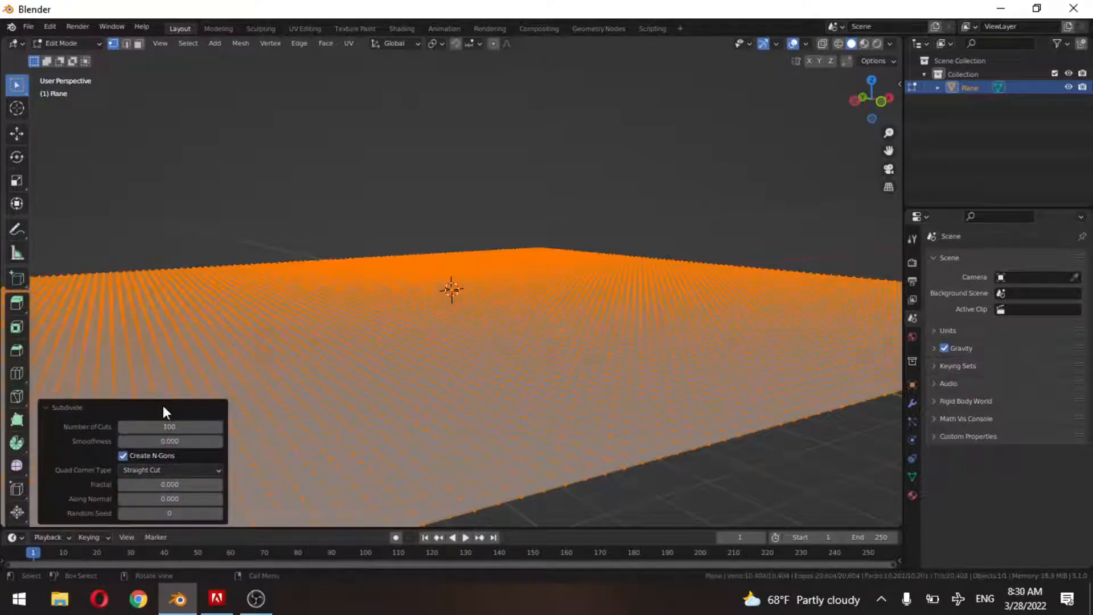
click(89, 407)
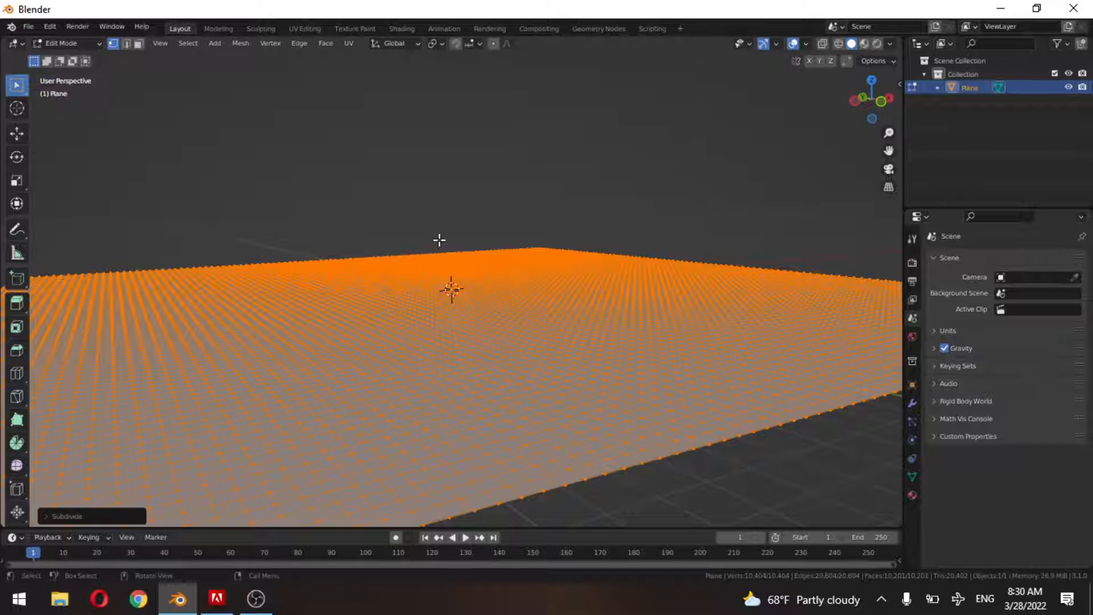
Enable proportional editing and raise a vertex near the plane's far corner along Z into a broad hill, with an influence size of about 23 m.
click(493, 44)
click(540, 255)
middle_drag(547, 264, 593, 345)
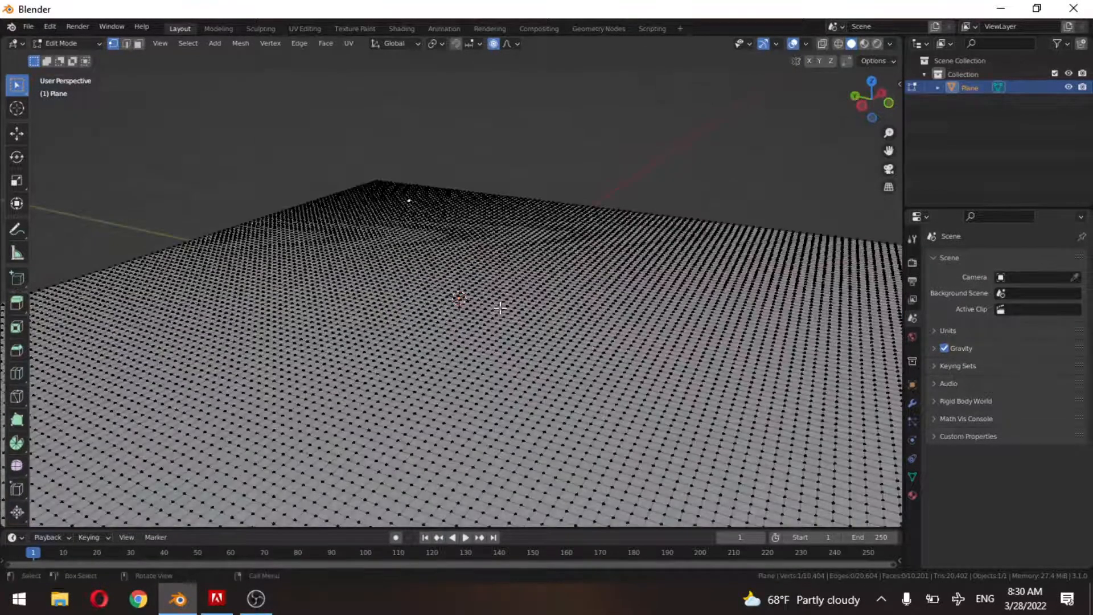
key(g)
key(z)
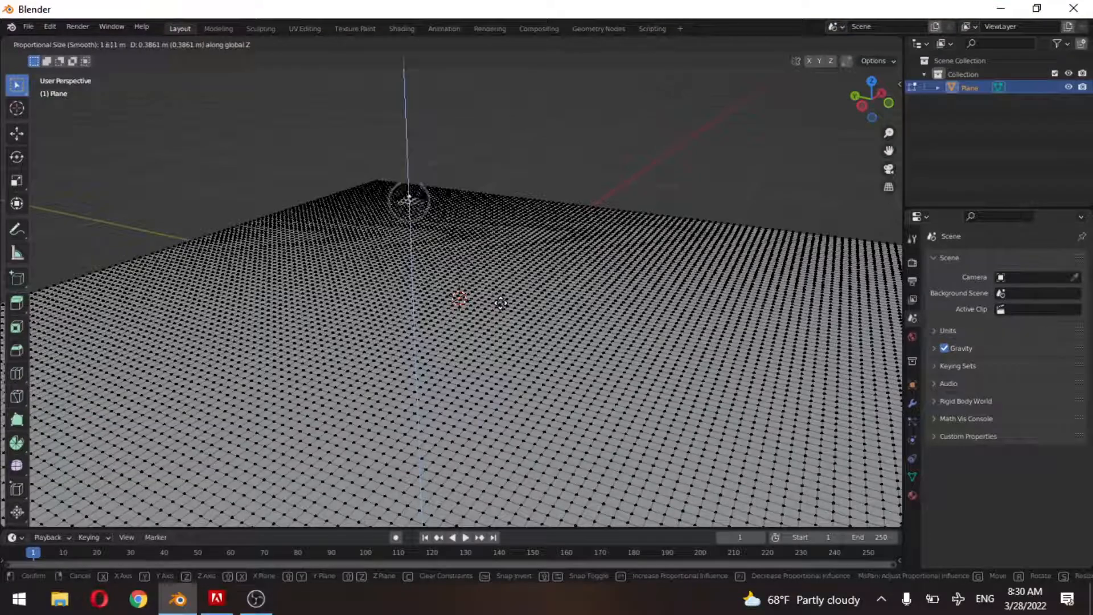
scroll(501, 303, down, 5)
scroll(502, 303, down, 14)
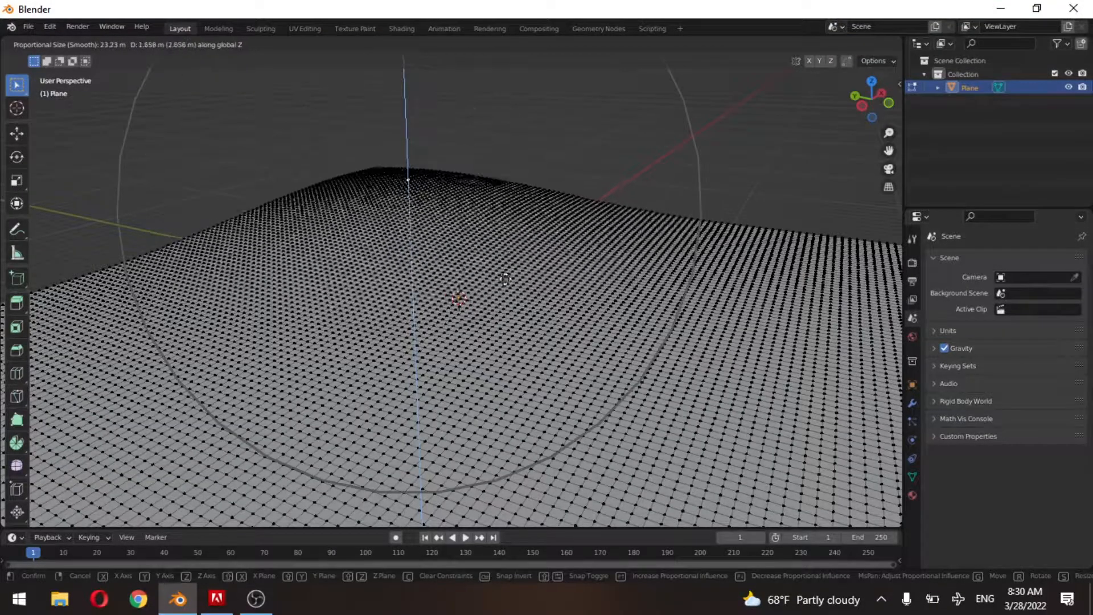
click(508, 263)
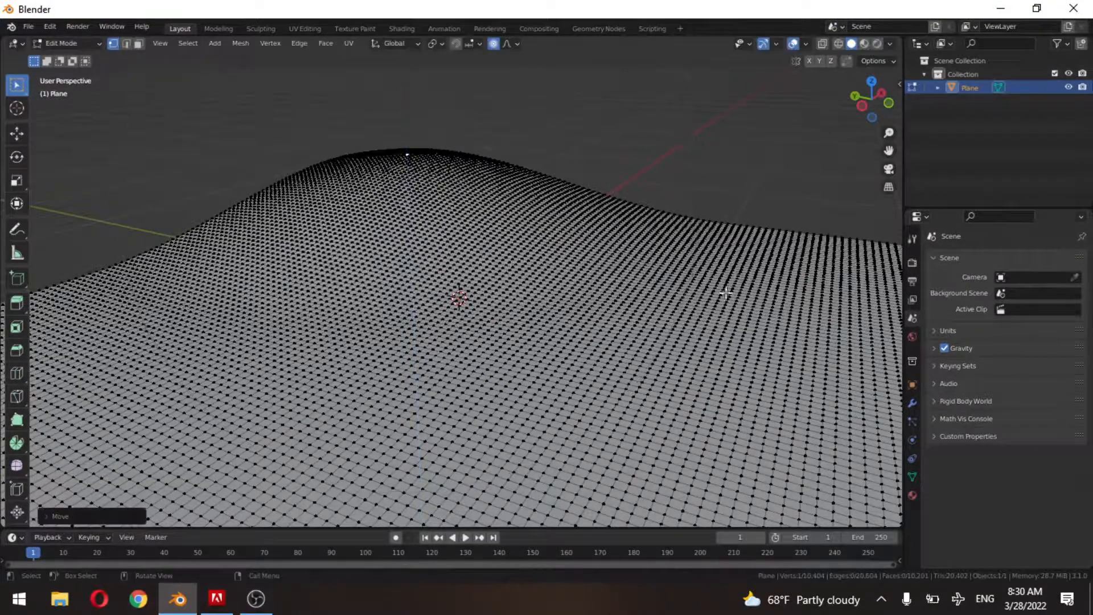
Raise two gentler hills along Z near the plane's two corners on either side of the first hill.
scroll(737, 294, down, 10)
scroll(569, 293, up, 3)
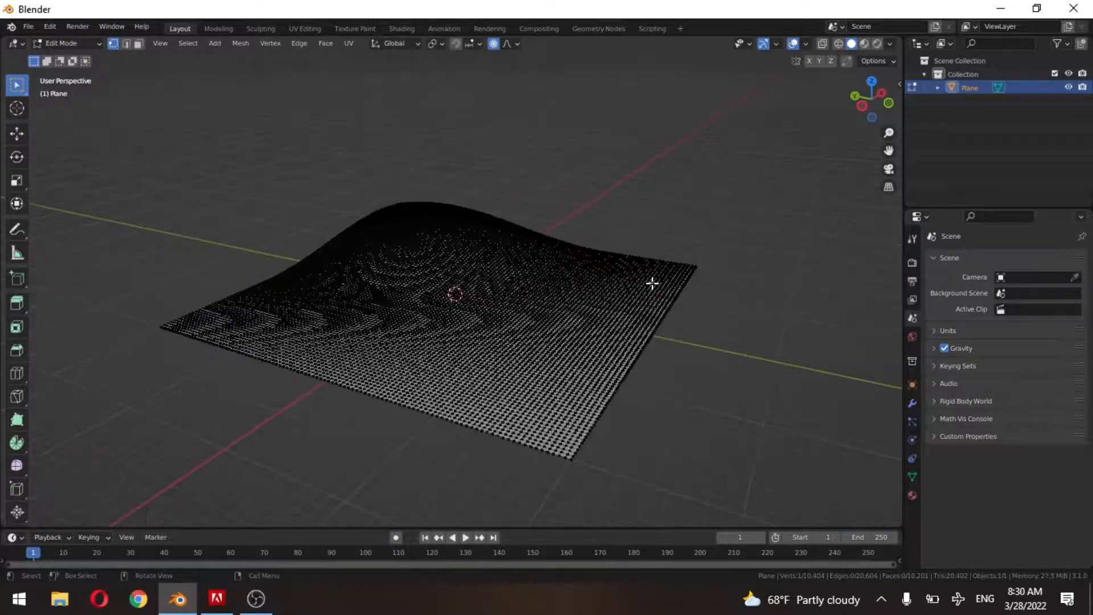
key(g)
key(z)
click(664, 250)
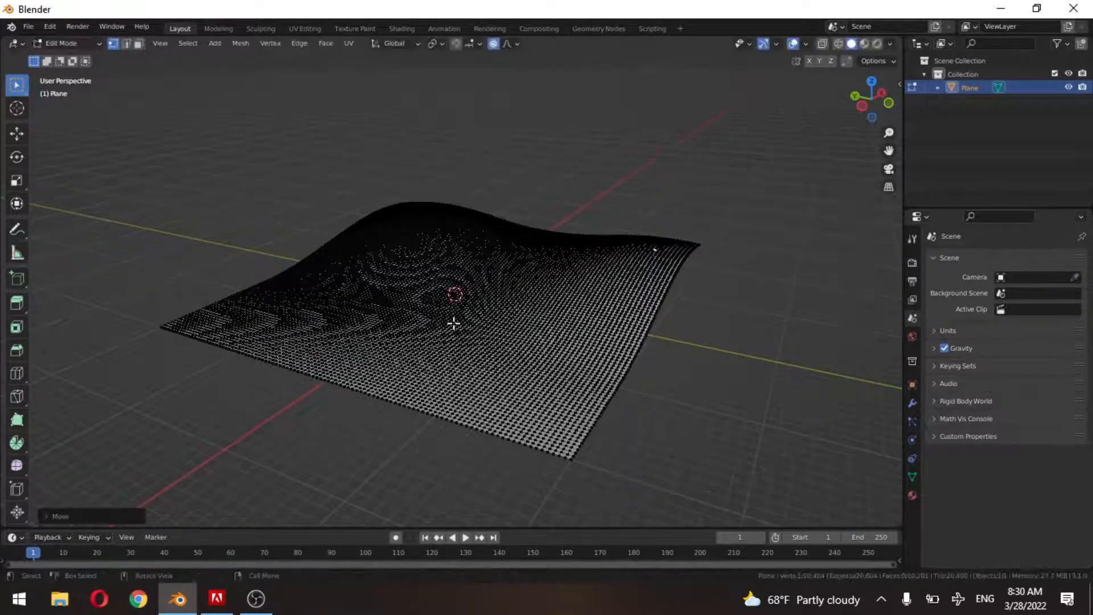
click(258, 337)
key(g)
key(z)
click(261, 317)
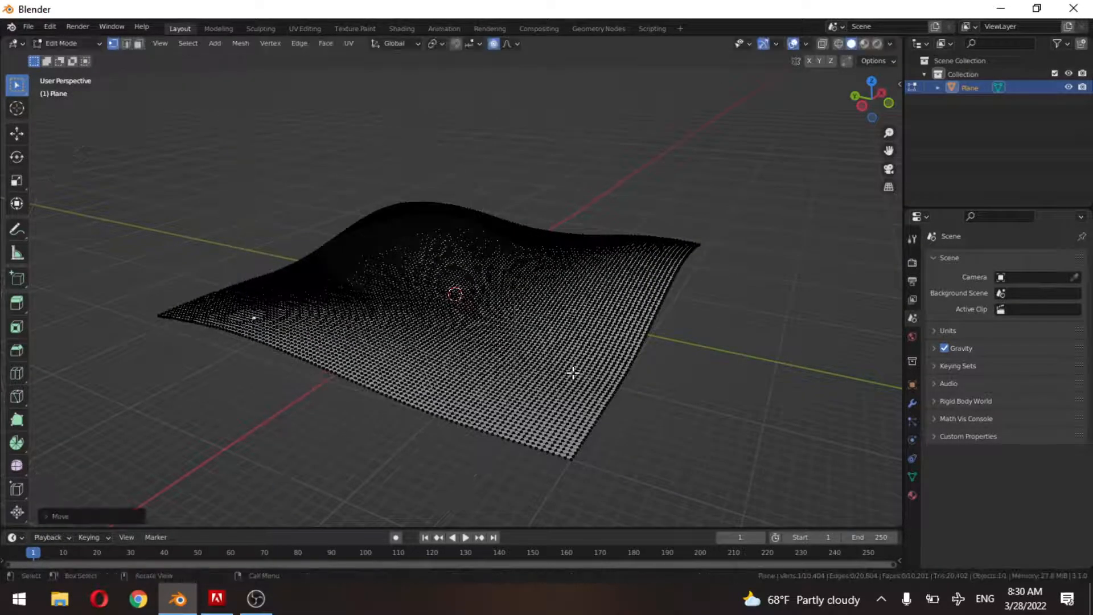
Lift a vertex in the remaining low area of the terrain slightly along Z with a reduced proportional influence size.
scroll(572, 373, up, 3)
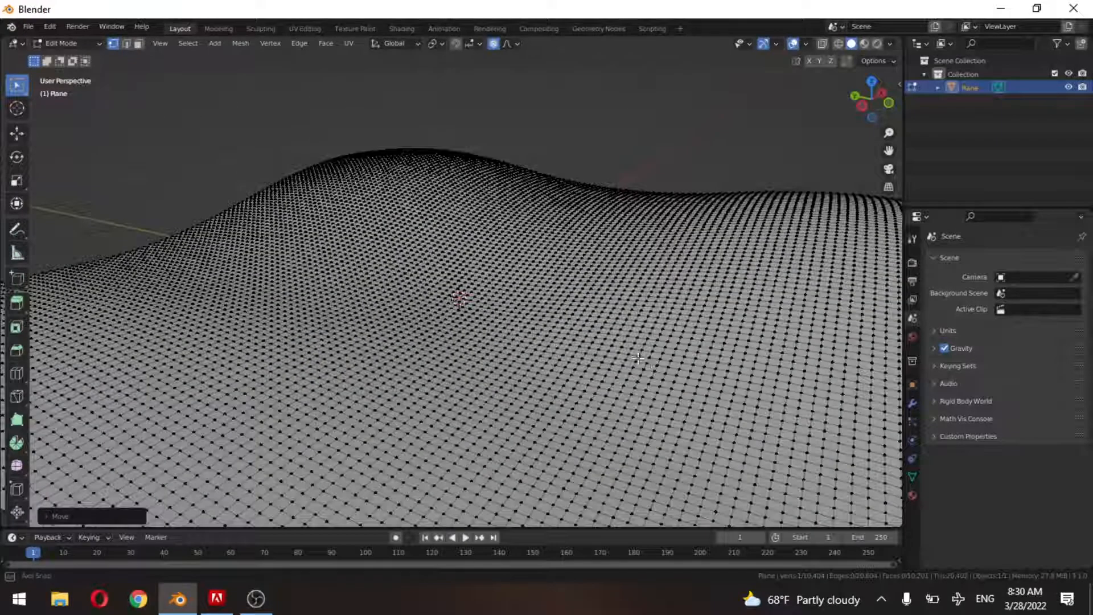
middle_drag(681, 374, 279, 356)
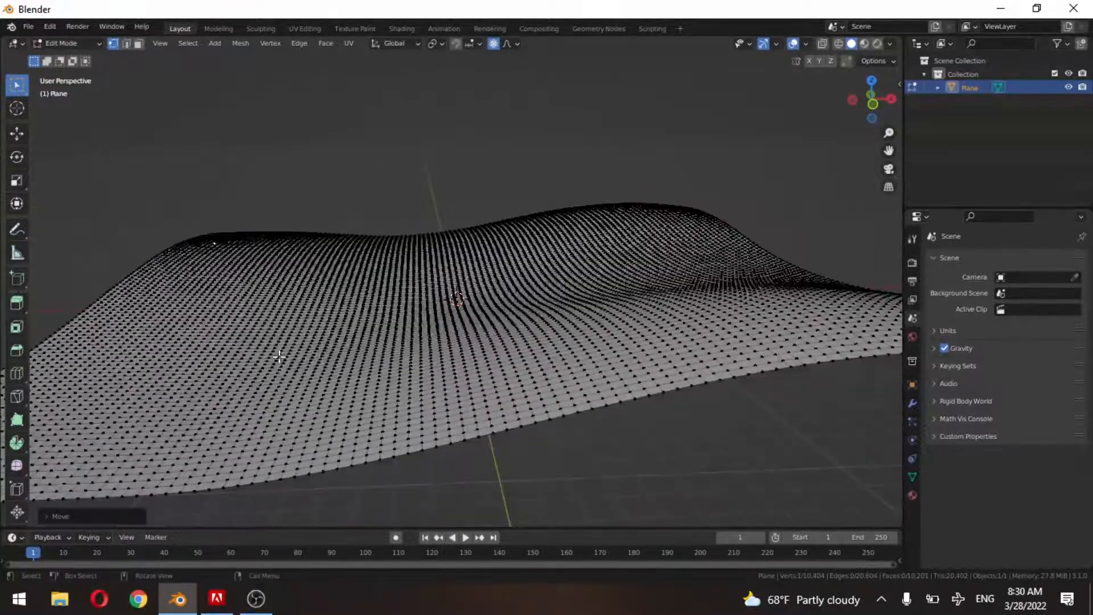
click(279, 356)
key(g)
key(z)
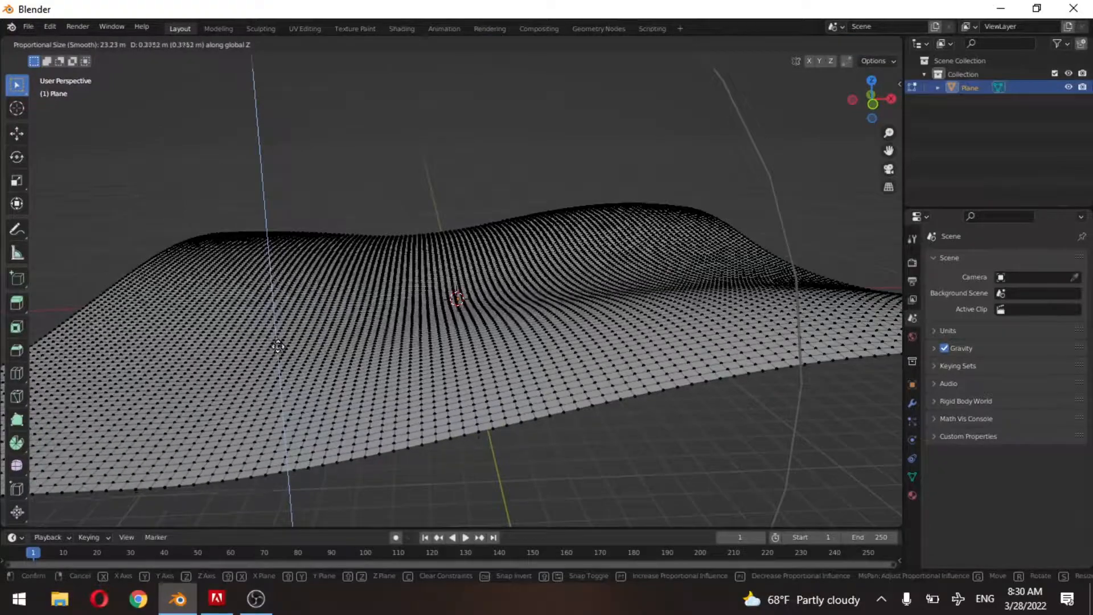
scroll(278, 338, up, 5)
click(278, 337)
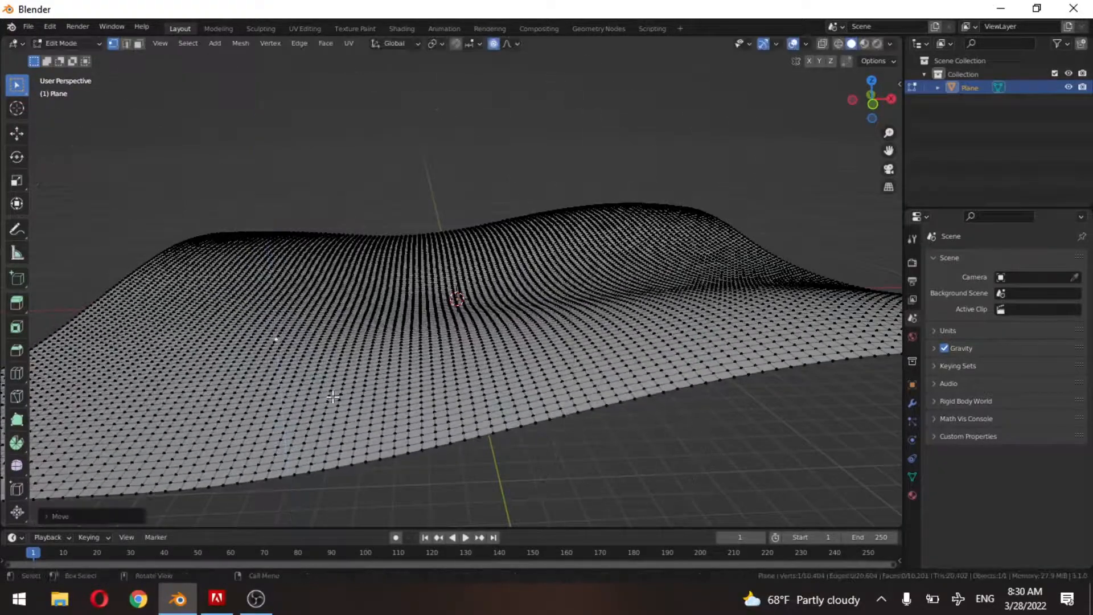
Return to Object Mode and apply Shade Smooth to the hilly plane.
middle_drag(374, 402, 454, 387)
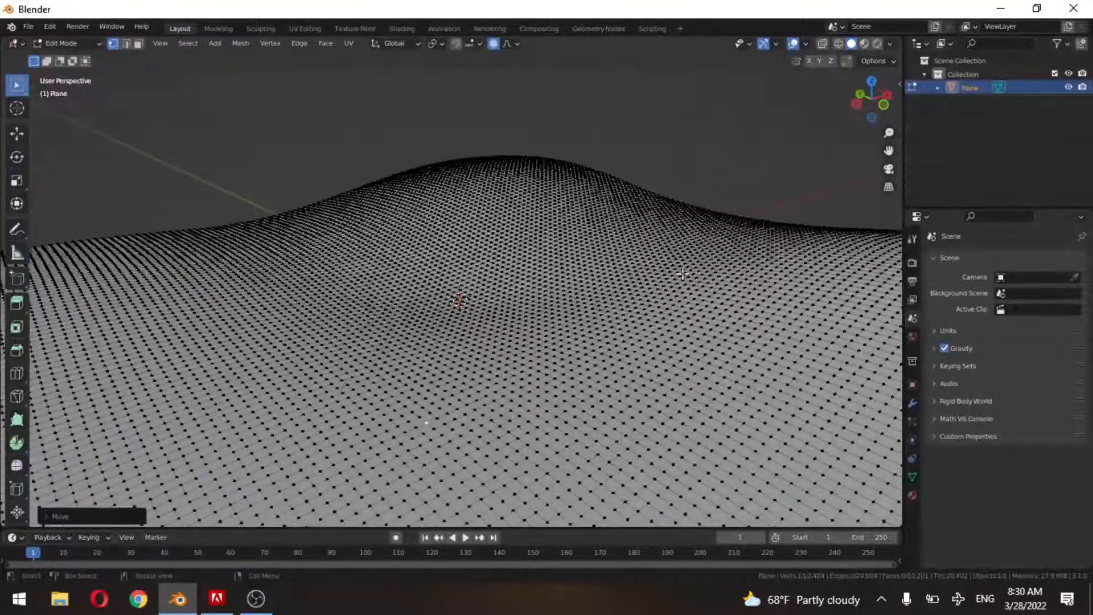
scroll(647, 334, down, 4)
middle_drag(647, 334, 527, 362)
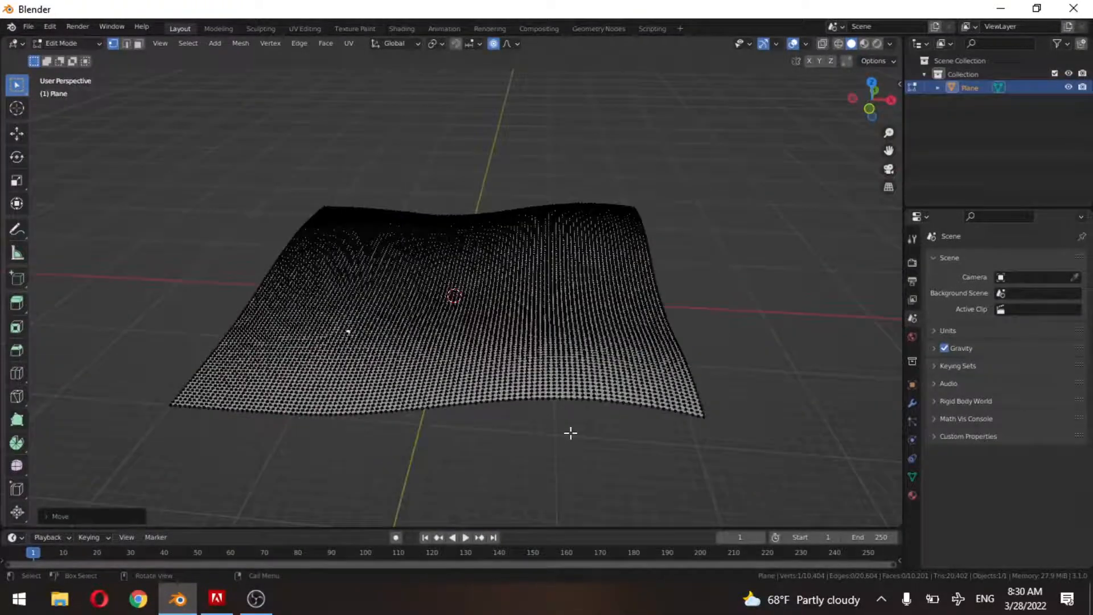
scroll(380, 358, up, 2)
key(Tab)
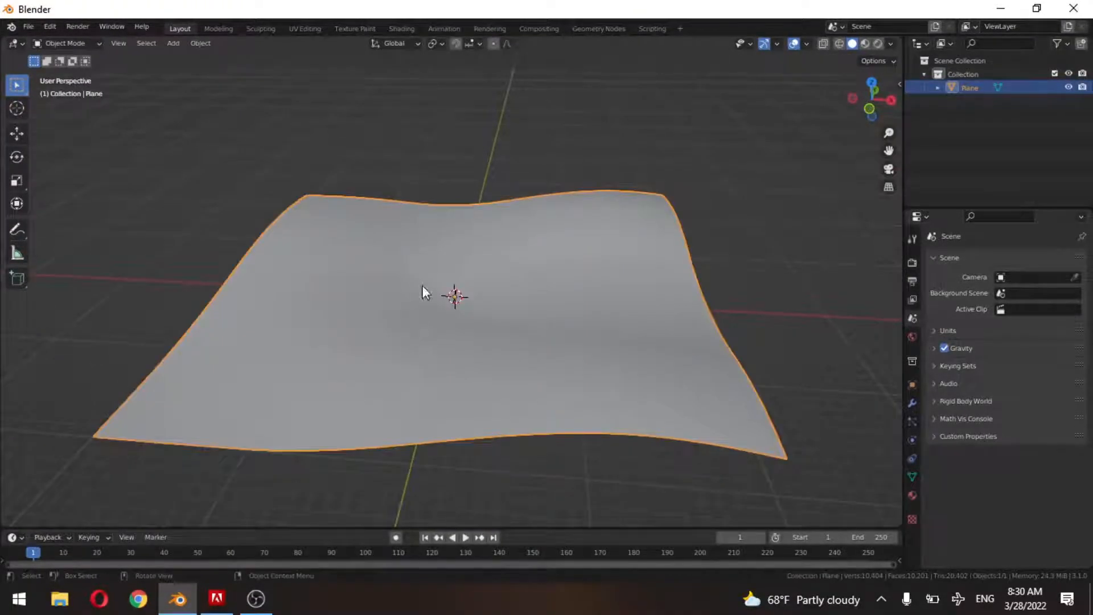
scroll(487, 313, up, 4)
right_click(556, 343)
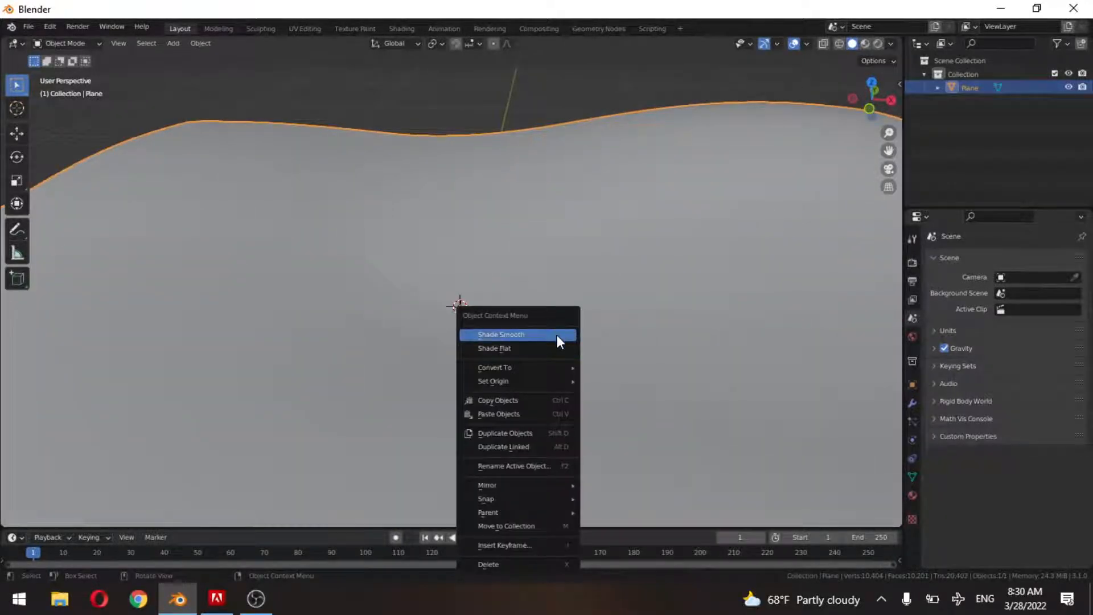
click(557, 335)
middle_drag(446, 337, 504, 350)
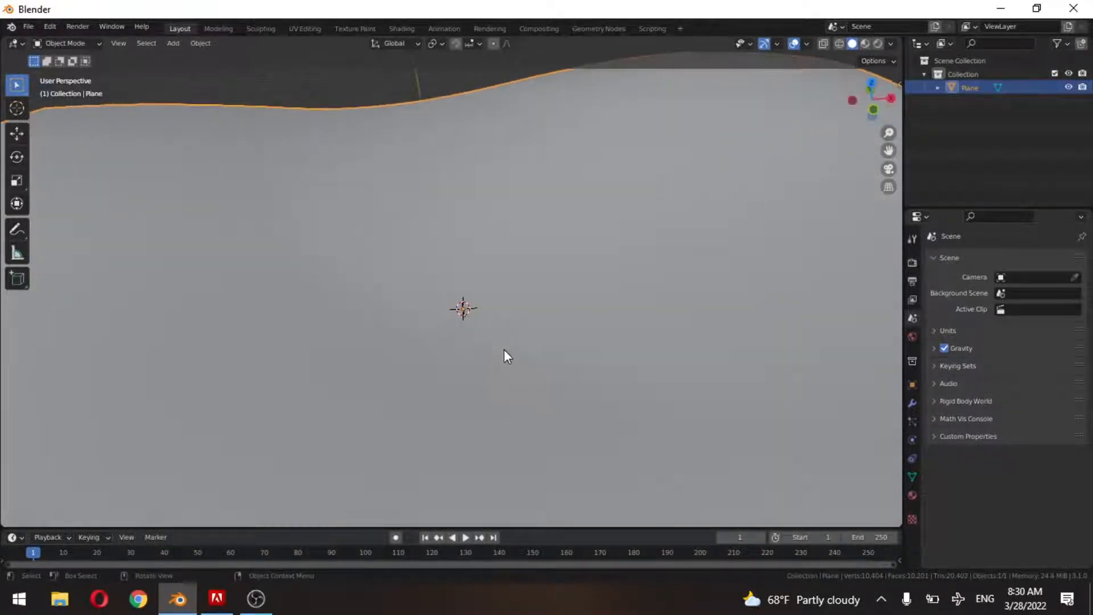
Add a vertex group to the plane and switch it to Weight Paint mode in the top view.
key(KP_7)
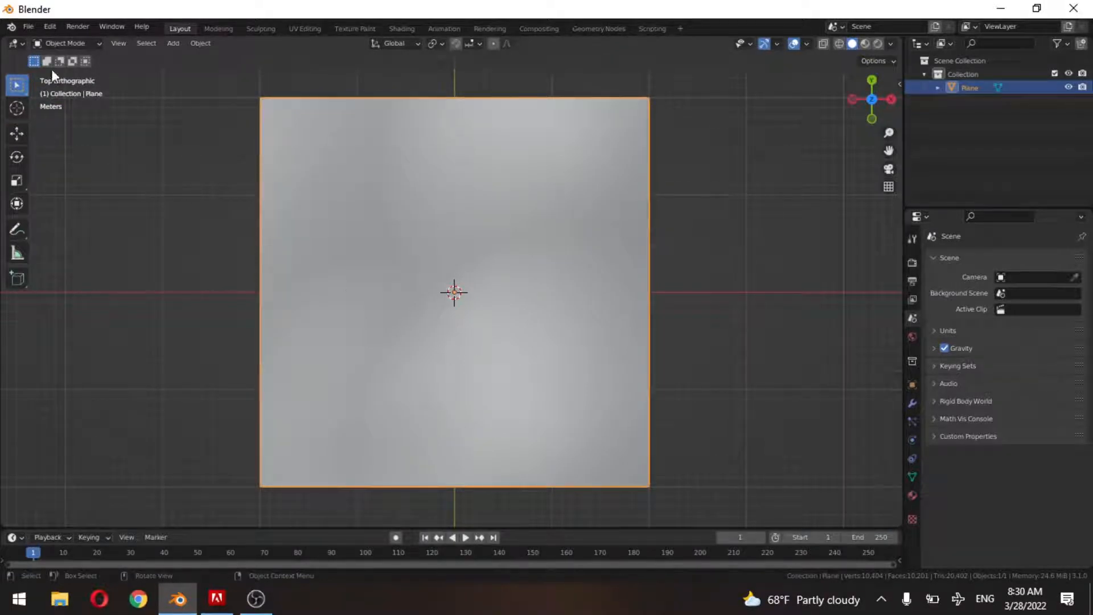
click(91, 43)
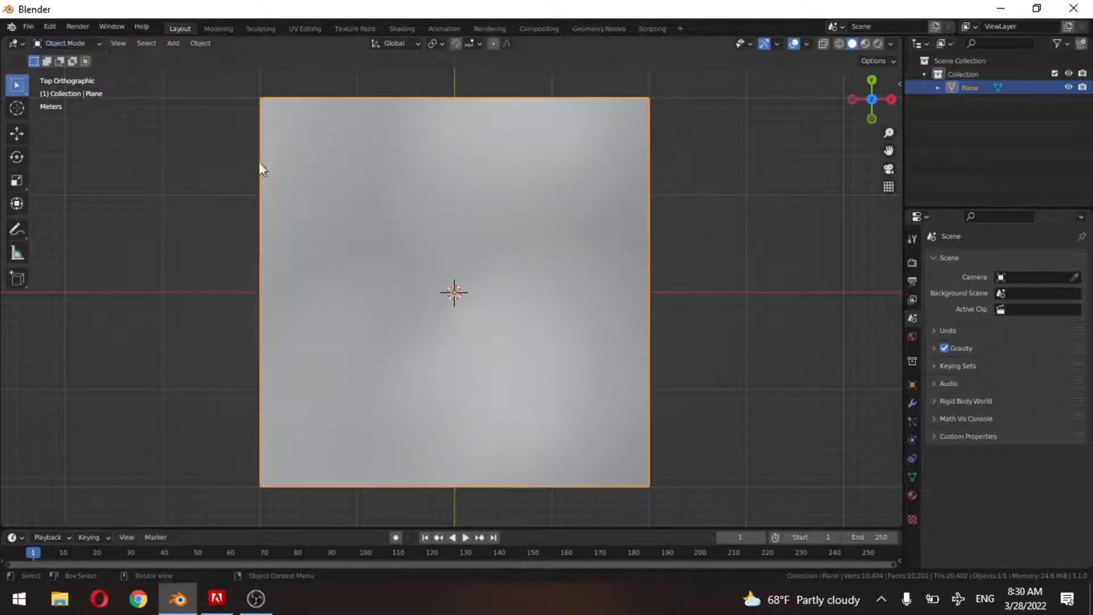
click(914, 479)
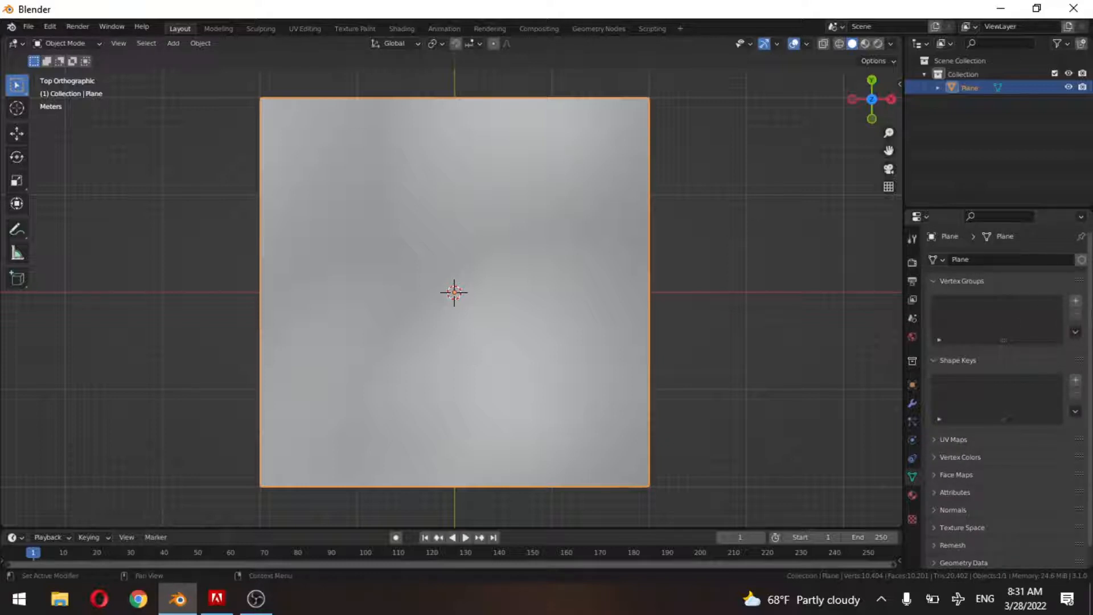
click(1075, 302)
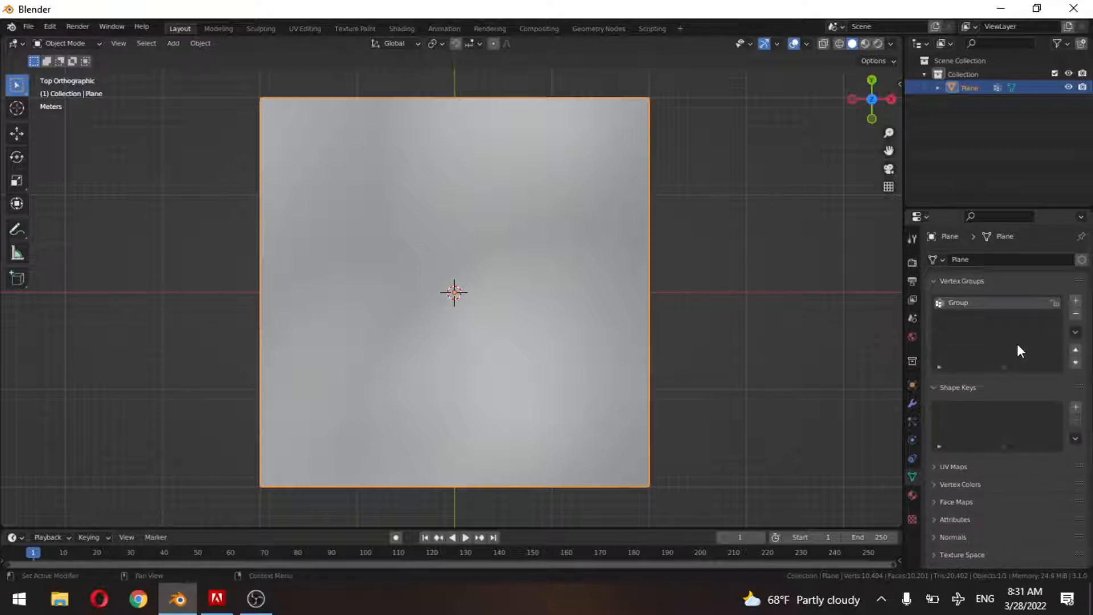
click(67, 44)
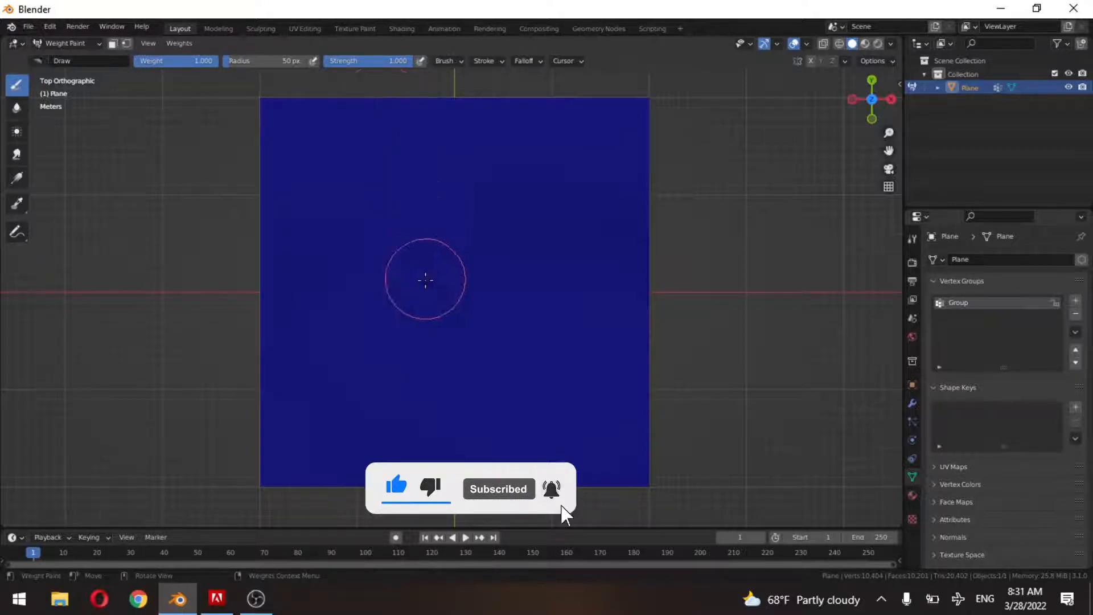
Paint the entire plane, including its corners, at weight 1.000 with the Draw brush.
scroll(425, 279, down, 8)
mouse_move(524, 228)
mouse_down()
mouse_move(473, 268)
mouse_move(464, 322)
mouse_move(452, 329)
mouse_move(412, 294)
mouse_move(466, 307)
mouse_move(421, 336)
mouse_move(493, 318)
mouse_up()
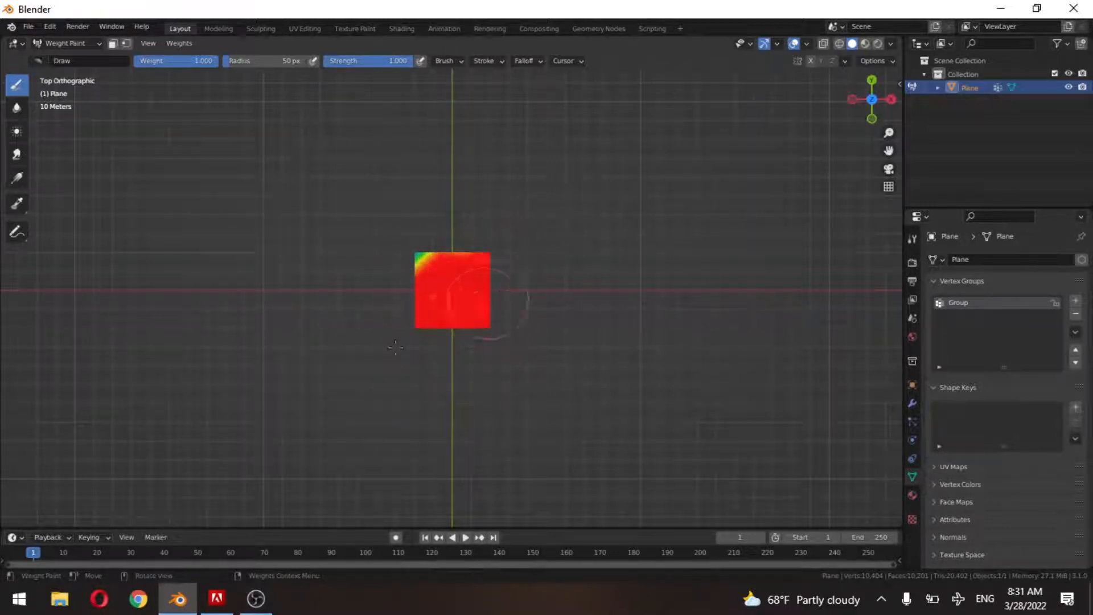
mouse_move(471, 257)
mouse_down()
mouse_move(427, 254)
mouse_move(476, 257)
mouse_up()
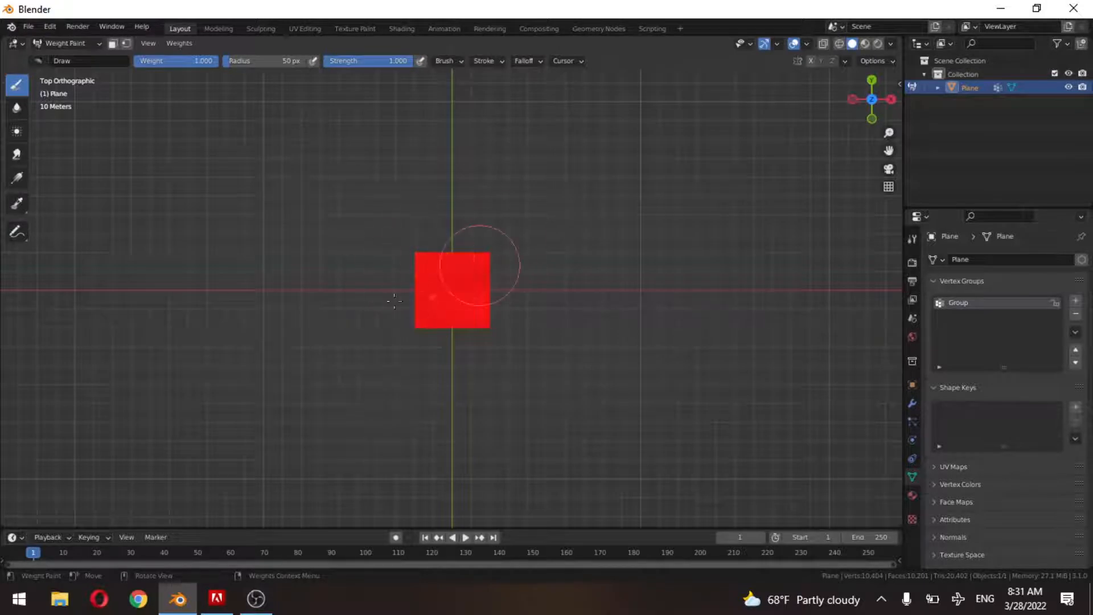
scroll(464, 307, up, 8)
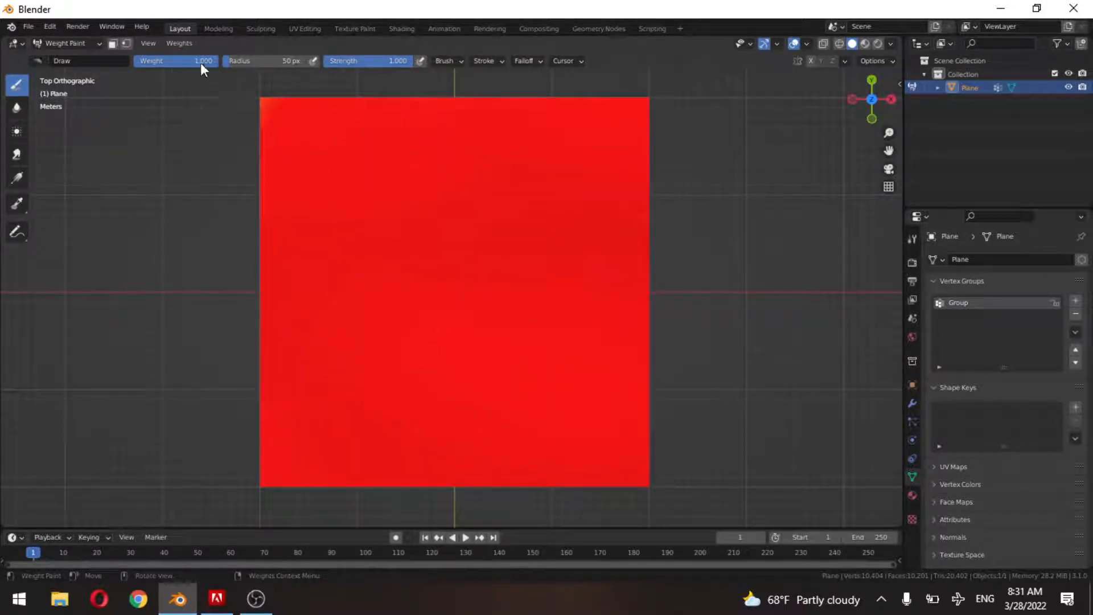
Paint a winding path from the plane's upper edge to its lower edge with the Draw brush at weight 0.000 and radius 25 px.
drag(201, 64, 114, 63)
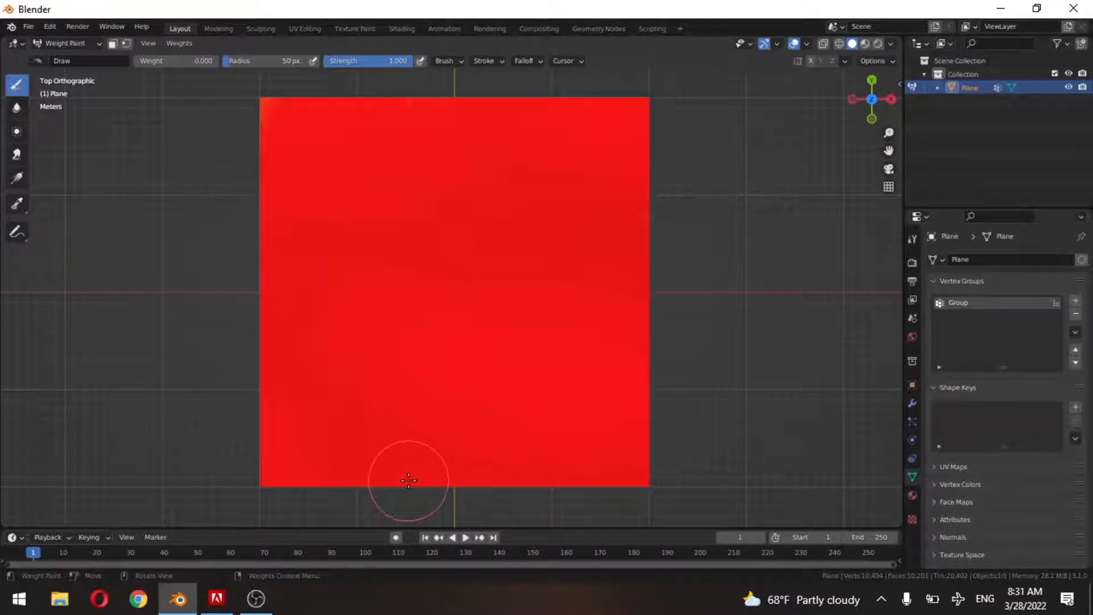
key(bracketleft)
key(bracketleft)
key(bracketleft)
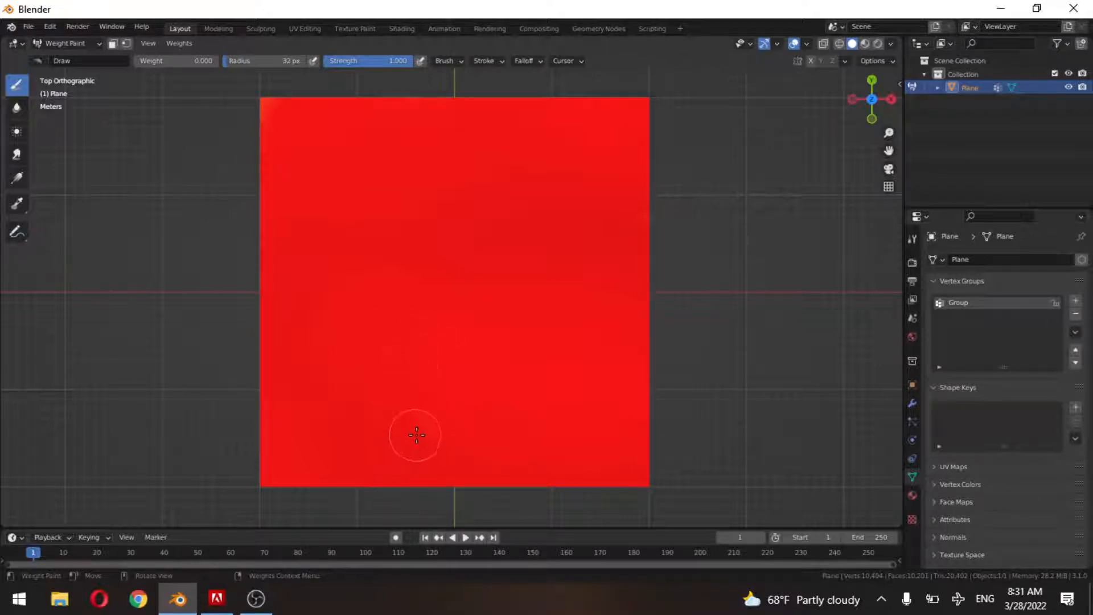
key(bracketleft)
mouse_move(483, 110)
mouse_down()
mouse_move(443, 229)
mouse_move(453, 358)
mouse_move(430, 501)
mouse_up()
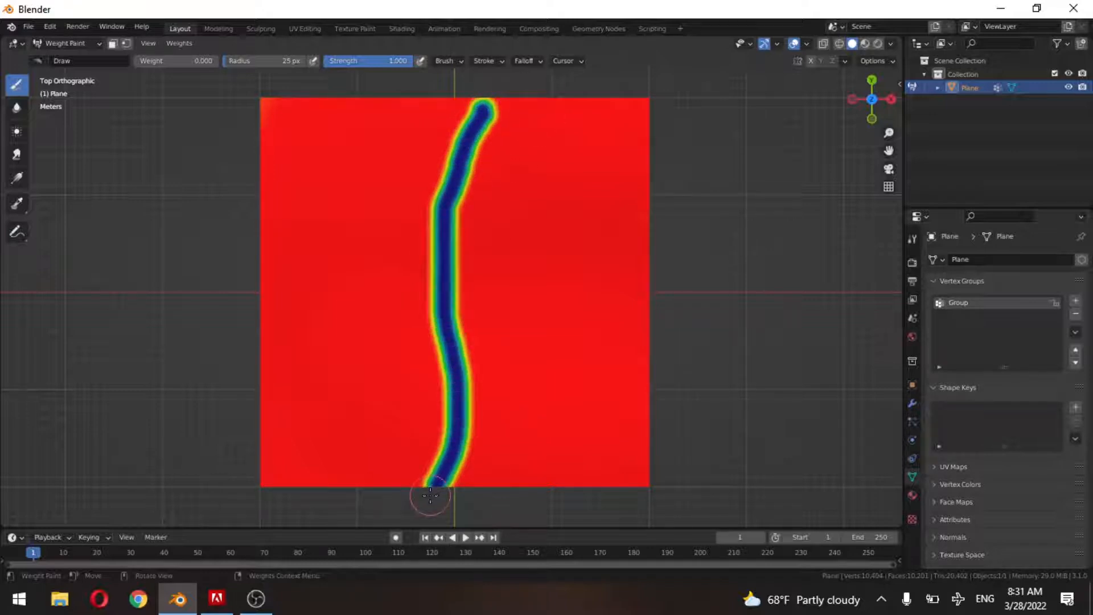
mouse_move(443, 305)
mouse_down()
mouse_move(437, 344)
mouse_move(439, 215)
mouse_move(495, 91)
mouse_move(487, 128)
mouse_move(443, 196)
mouse_move(428, 285)
mouse_move(459, 492)
mouse_up()
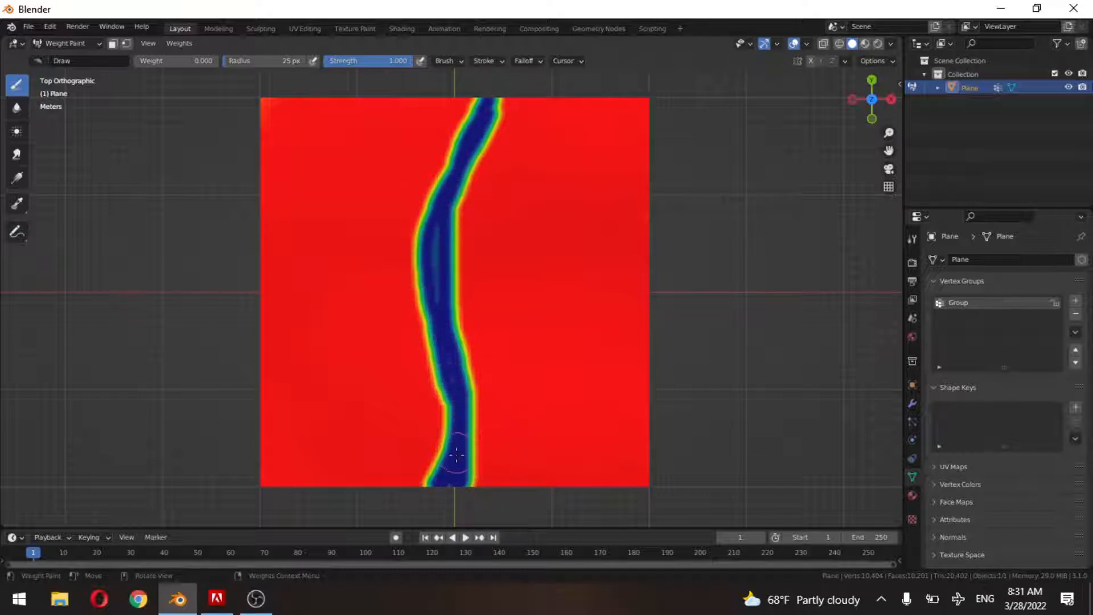
mouse_move(458, 388)
mouse_down()
mouse_move(440, 254)
mouse_move(449, 174)
mouse_move(504, 102)
mouse_move(420, 241)
mouse_up()
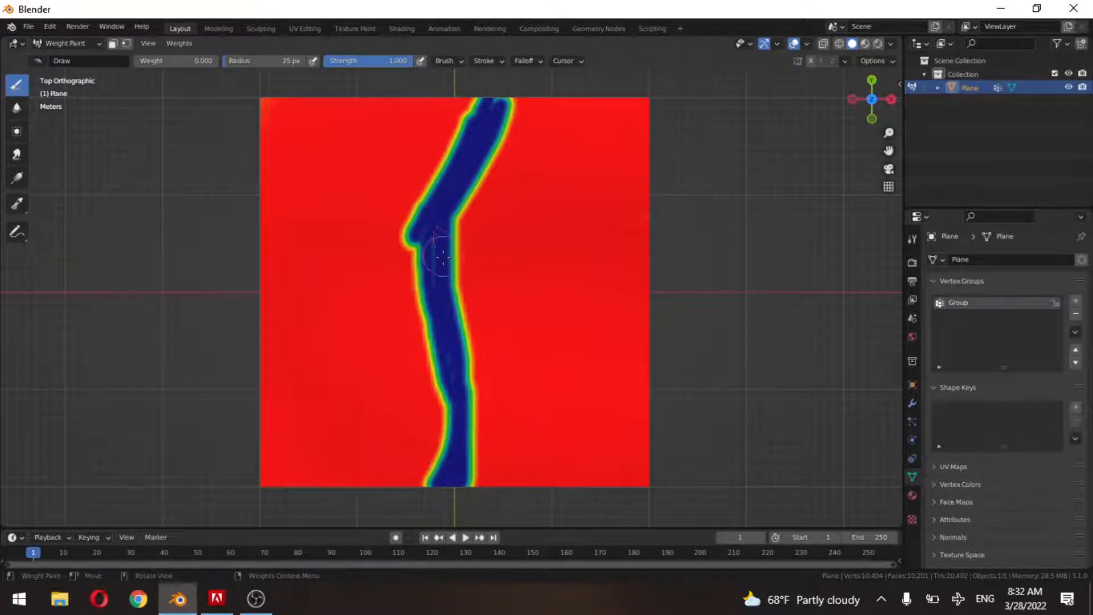
Soften the edges of the zero-weight path's middle section using the Blur brush with radius 25 px and strength 1.000.
scroll(443, 257, up, 5)
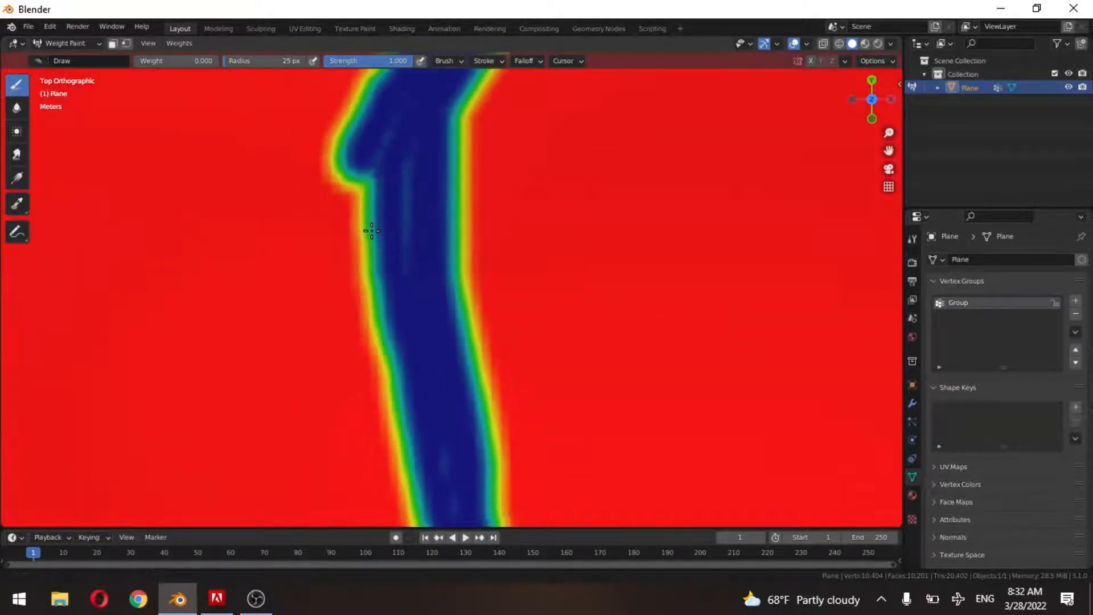
mouse_move(372, 230)
shift+middle_down()
mouse_move(414, 239)
mouse_move(483, 203)
shift+middle_up()
scroll(518, 305, up, 1)
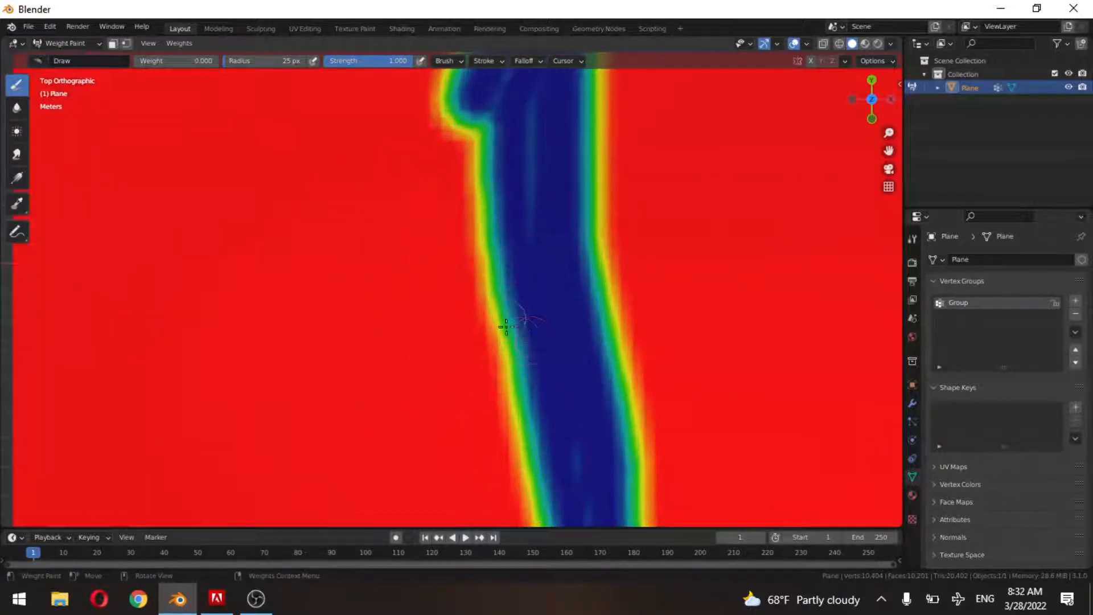
click(16, 108)
scroll(621, 332, down, 4)
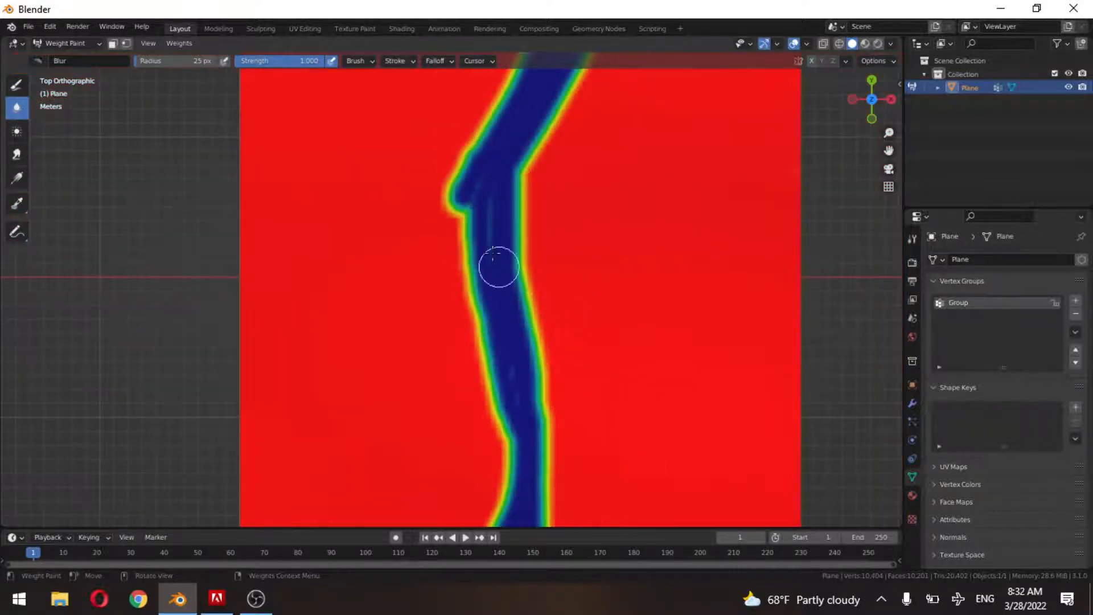
mouse_move(461, 229)
mouse_down()
mouse_move(446, 209)
mouse_move(464, 330)
mouse_move(466, 295)
mouse_move(507, 440)
mouse_move(477, 354)
mouse_move(520, 423)
mouse_up()
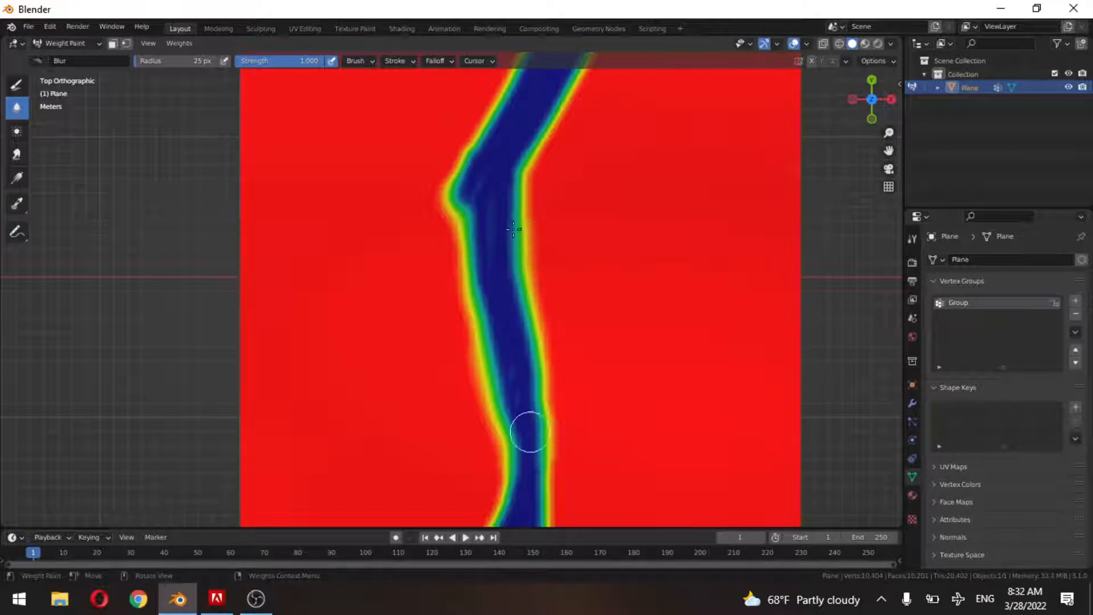
Widen the lower part of the path along its left edge with the Draw brush at weight 0.000.
shift+middle_drag(541, 433, 511, 312)
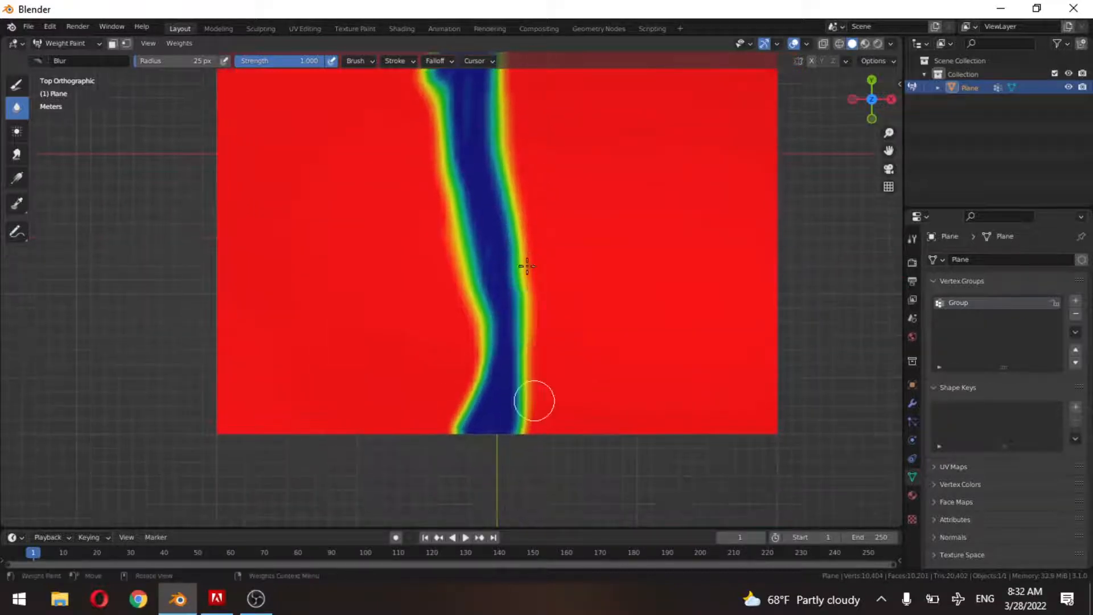
click(17, 84)
mouse_move(484, 280)
mouse_down()
mouse_move(474, 365)
mouse_move(456, 259)
mouse_move(450, 287)
mouse_up()
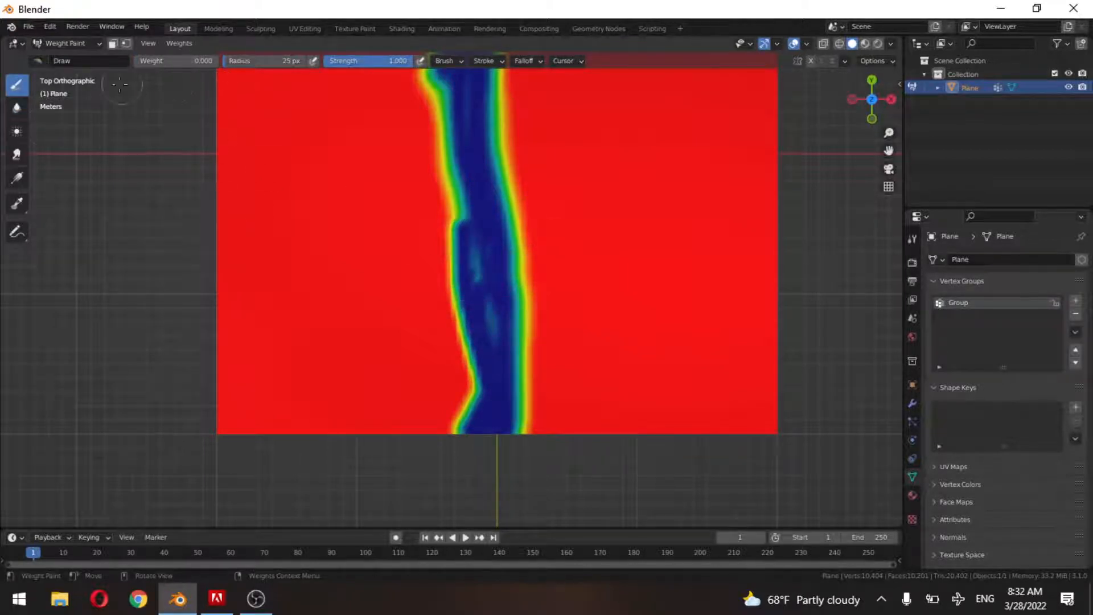
Blur the left edge of the widened lower section and check the path up to the plane's upper edge.
click(15, 113)
drag(454, 190, 467, 427)
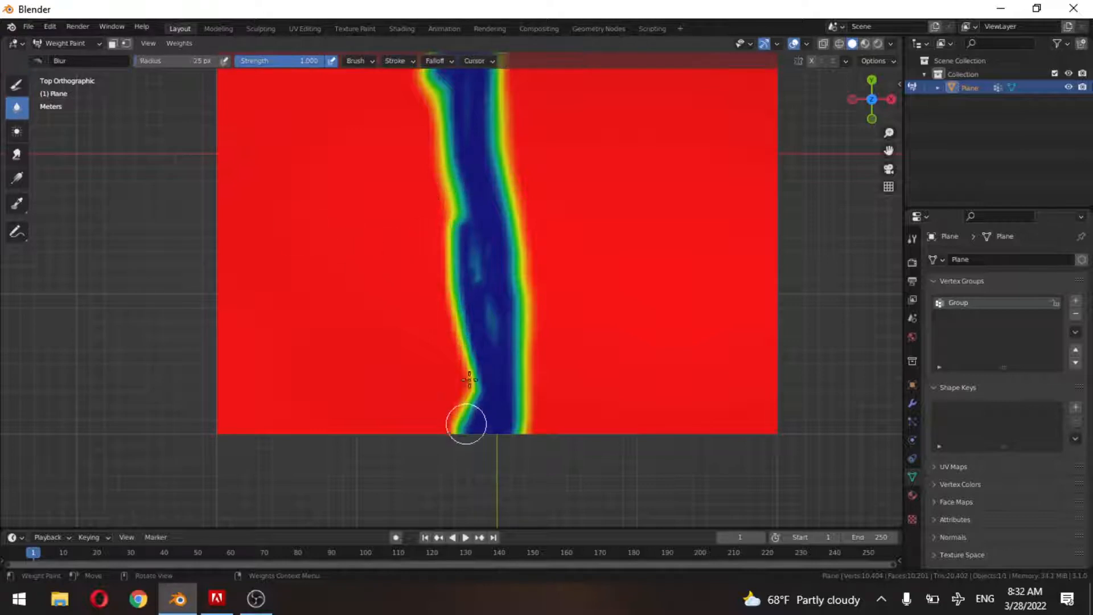
shift+middle_drag(557, 260, 608, 370)
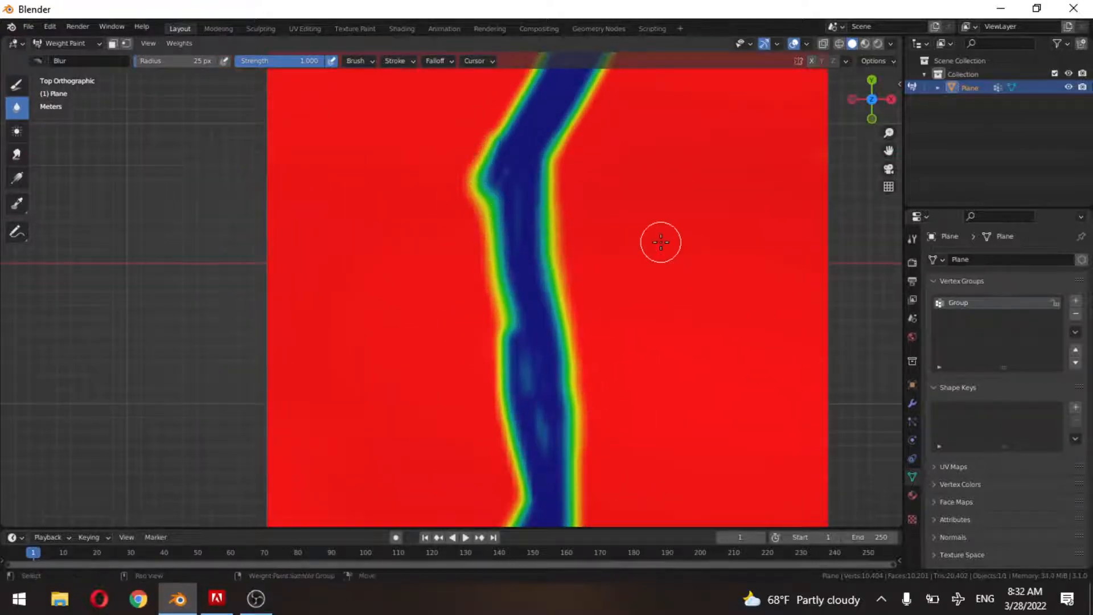
mouse_move(661, 242)
shift+middle_down()
mouse_move(583, 407)
mouse_move(608, 223)
shift+middle_up()
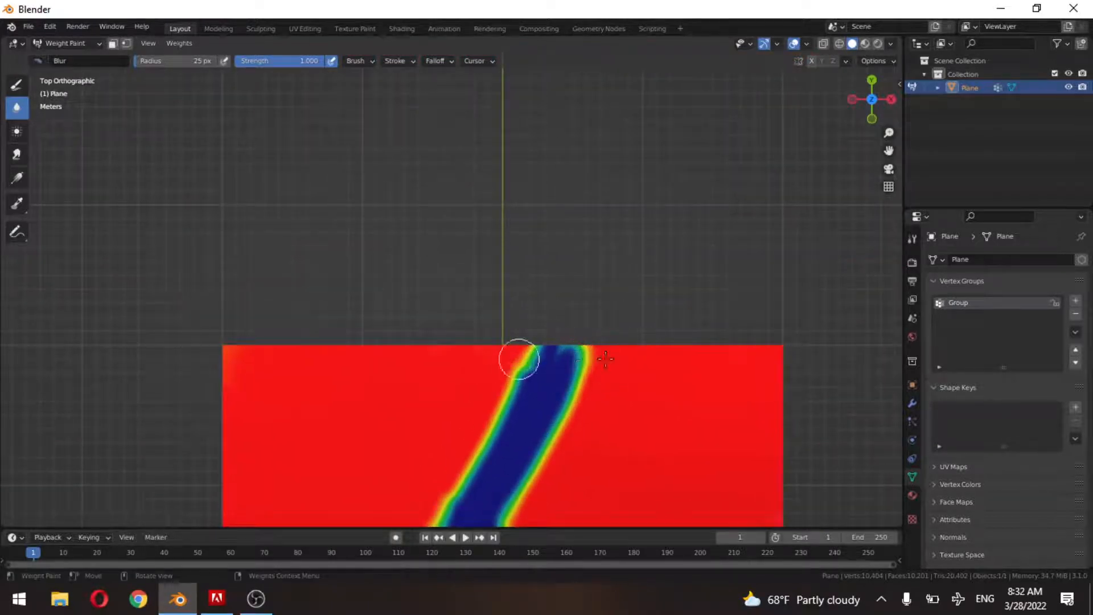
scroll(498, 266, down, 3)
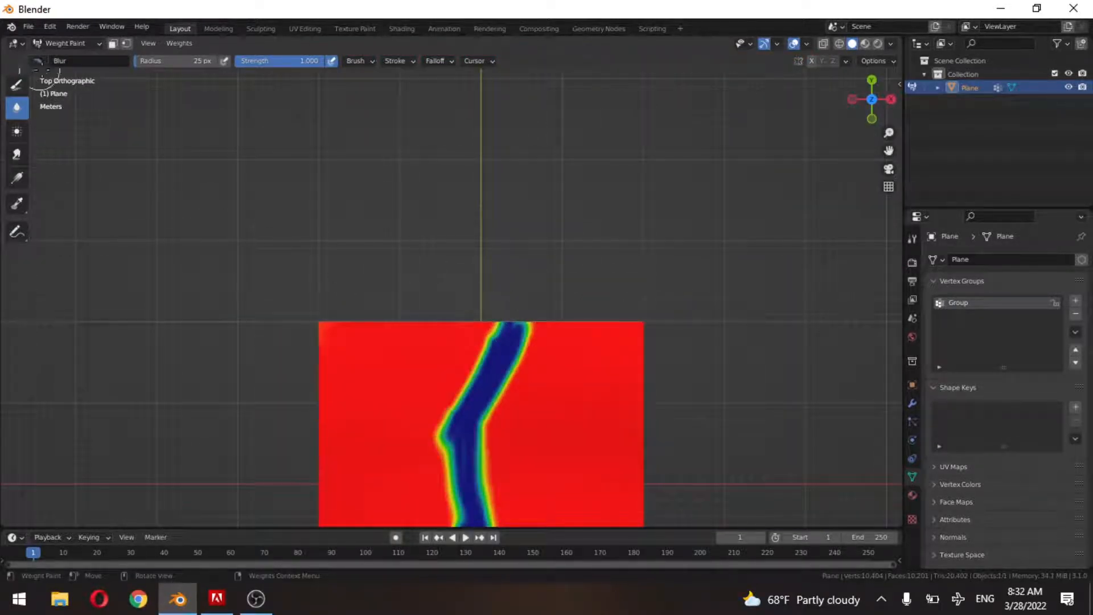
Return the weight-painted terrain plane to Object Mode and view it in perspective.
click(57, 43)
click(74, 58)
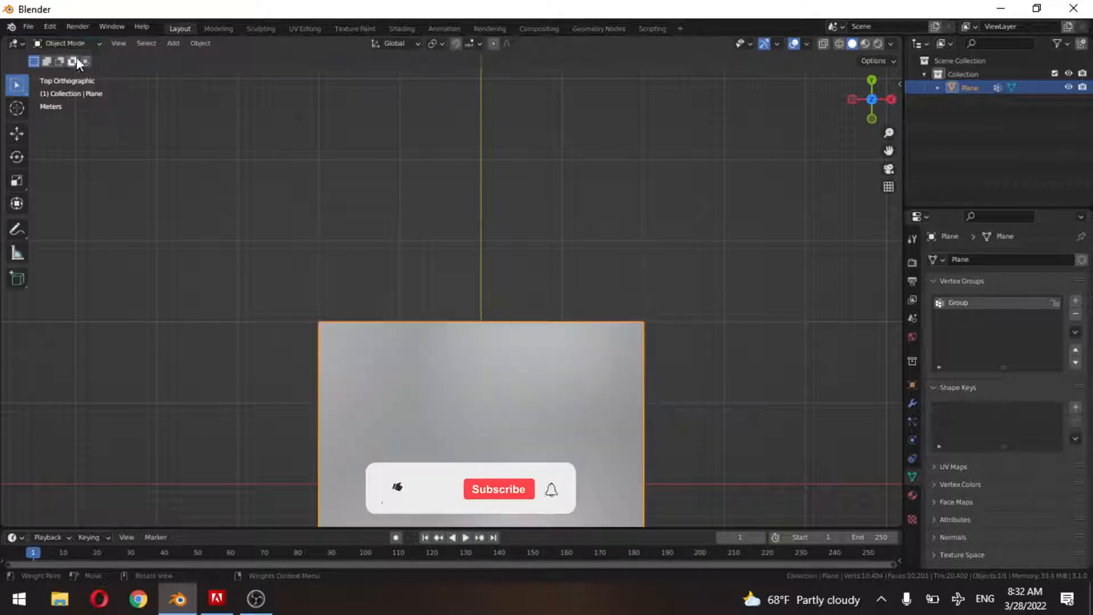
scroll(528, 324, down, 3)
shift+middle_drag(529, 323, 487, 217)
middle_drag(473, 374, 473, 283)
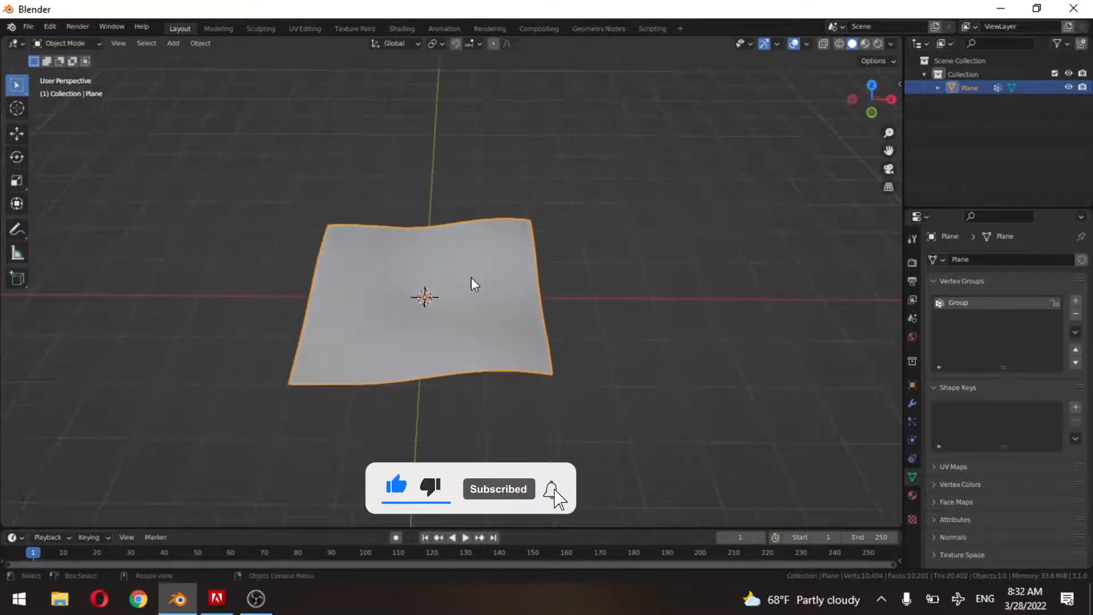
middle_drag(475, 330, 532, 296)
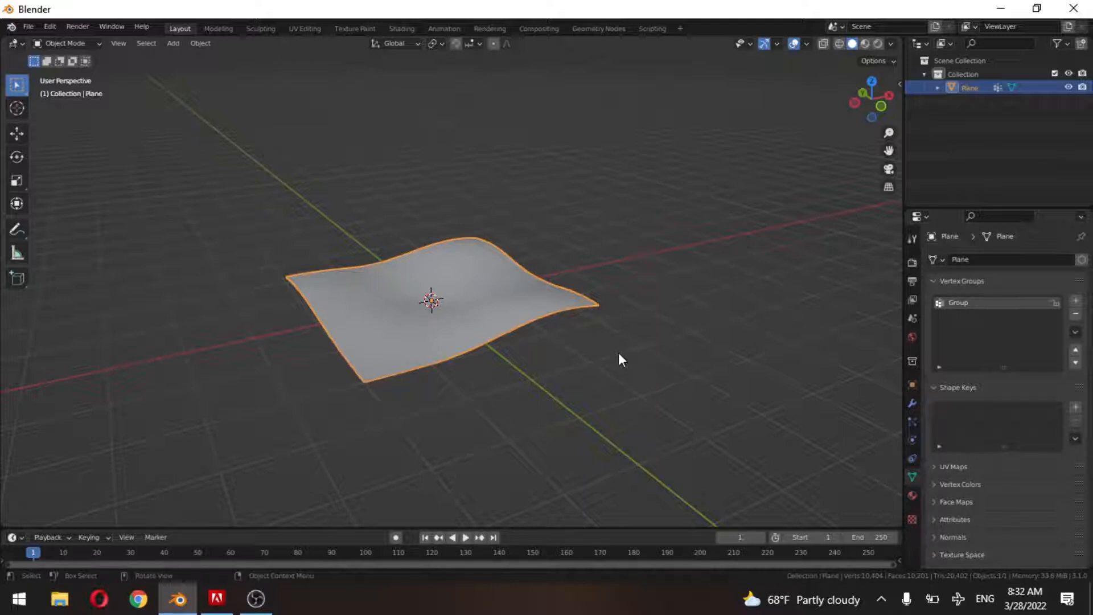
Add a new plane and move it along negative X until it is well clear of the terrain.
scroll(495, 324, up, 3)
scroll(860, 385, down, 3)
shift+middle_drag(452, 333, 568, 309)
shift+middle_drag(361, 325, 466, 281)
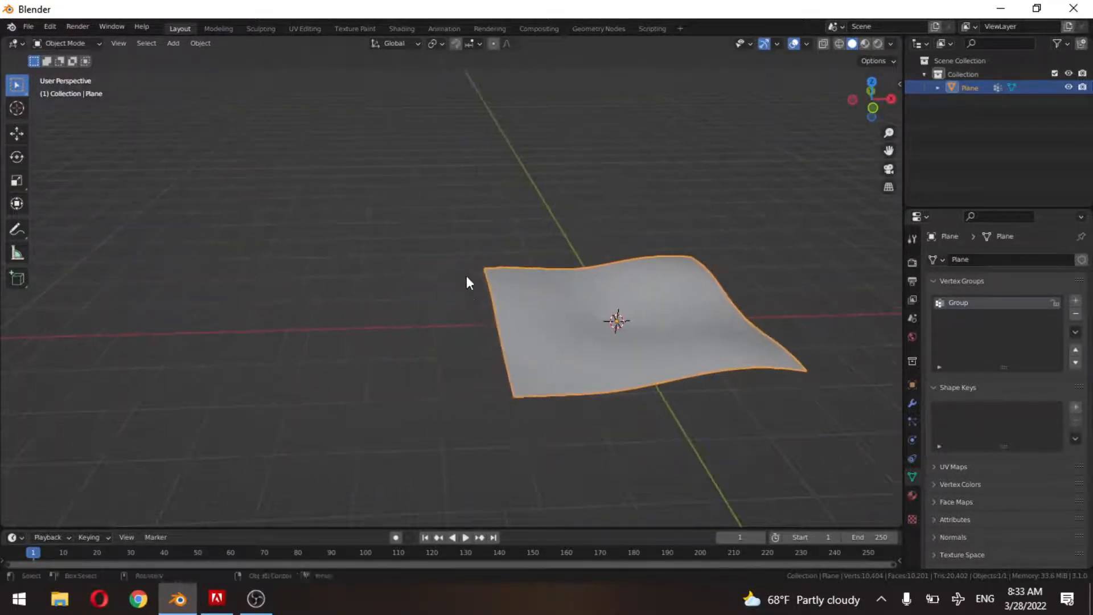
key(shift+a)
mouse_move(467, 276)
click(540, 276)
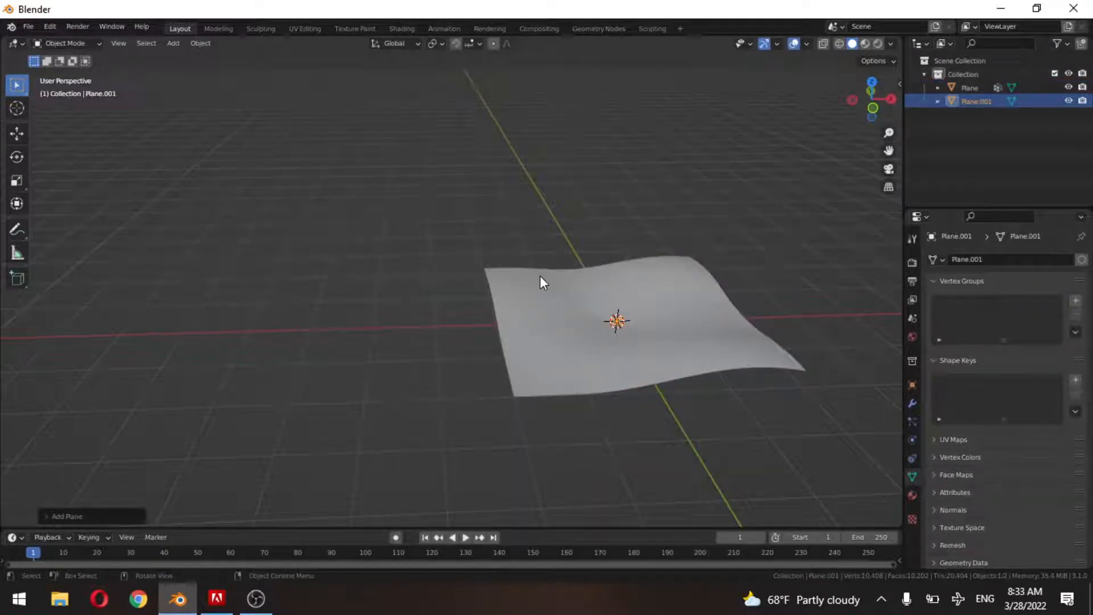
key(g)
key(x)
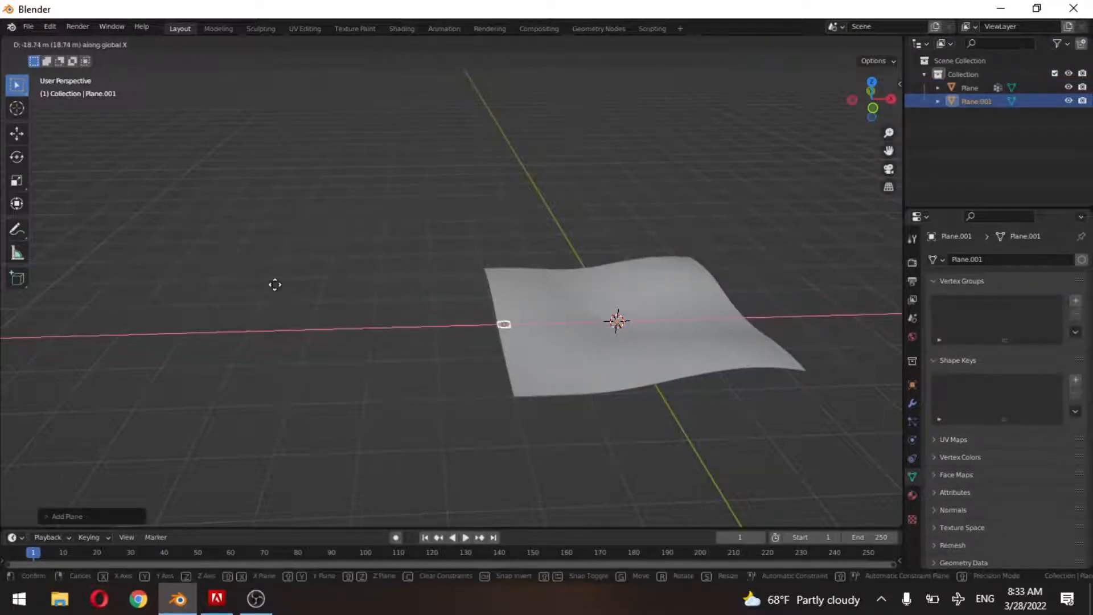
click(146, 299)
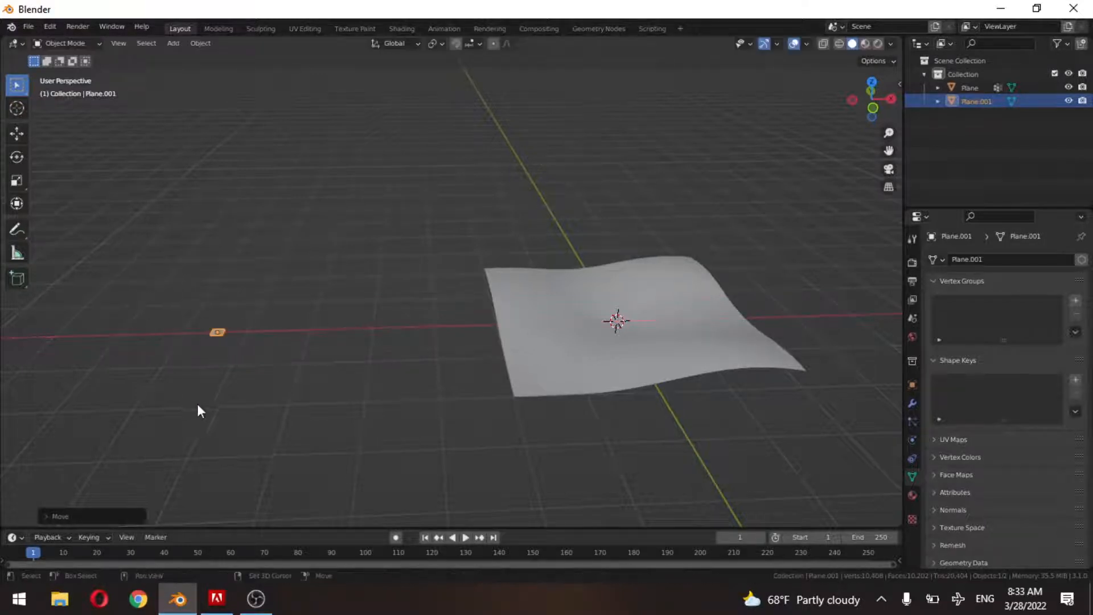
Frame the new small plane and rotate it 90° about the X axis so it stands upright.
shift+middle_drag(369, 384, 508, 373)
shift+middle_drag(347, 345, 465, 348)
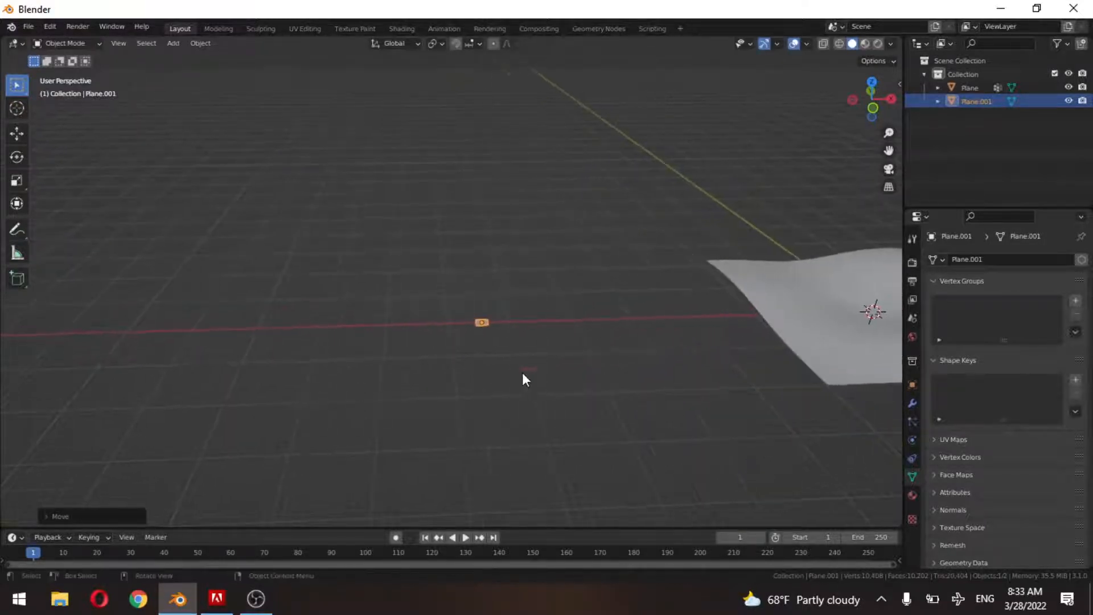
scroll(531, 371, up, 4)
key(KP_Decimal)
scroll(543, 343, down, 3)
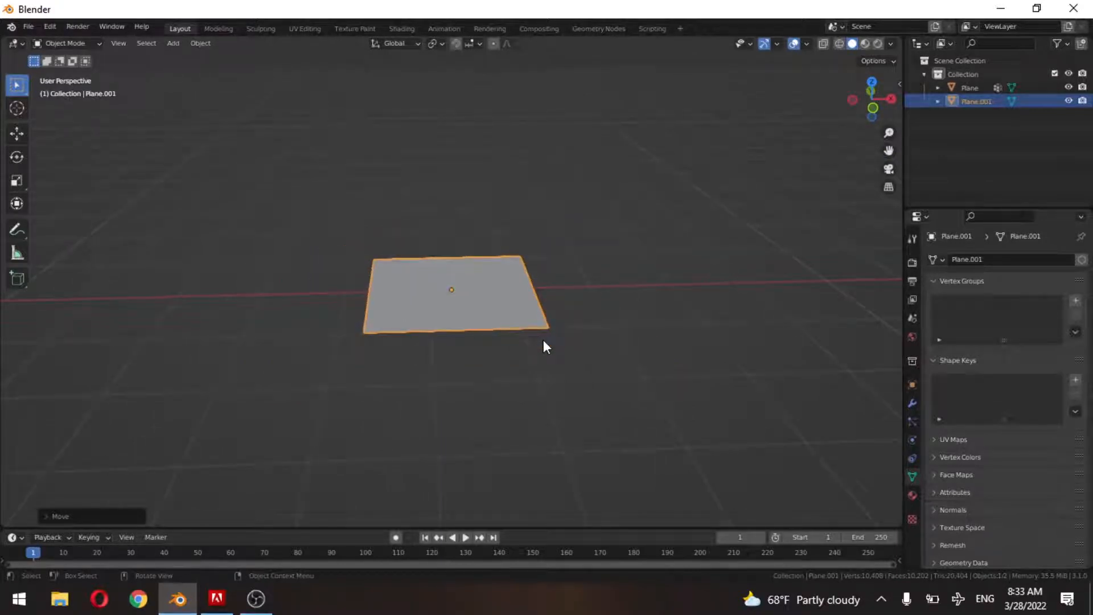
middle_drag(587, 258, 520, 249)
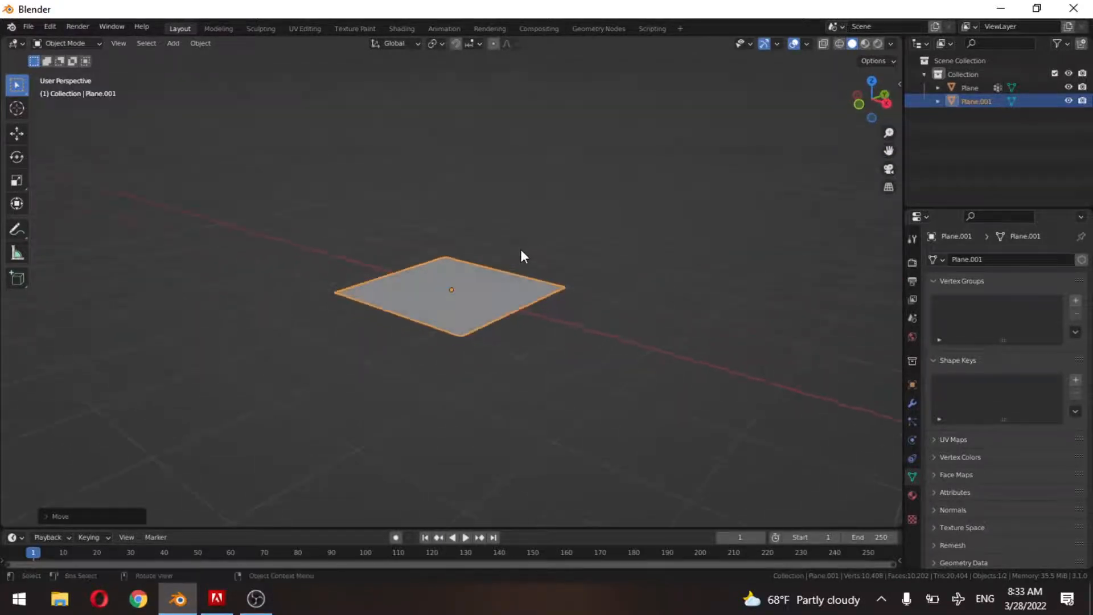
text(rx)
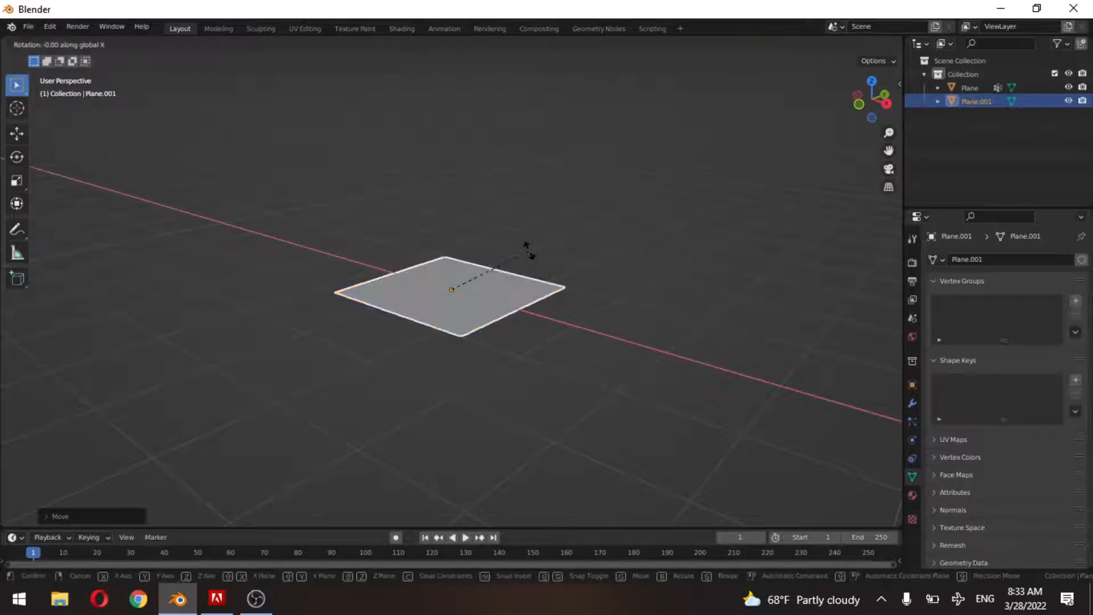
text(90)
key(Return)
Scale the upright plane down along X into a narrow vertical strip.
key(s)
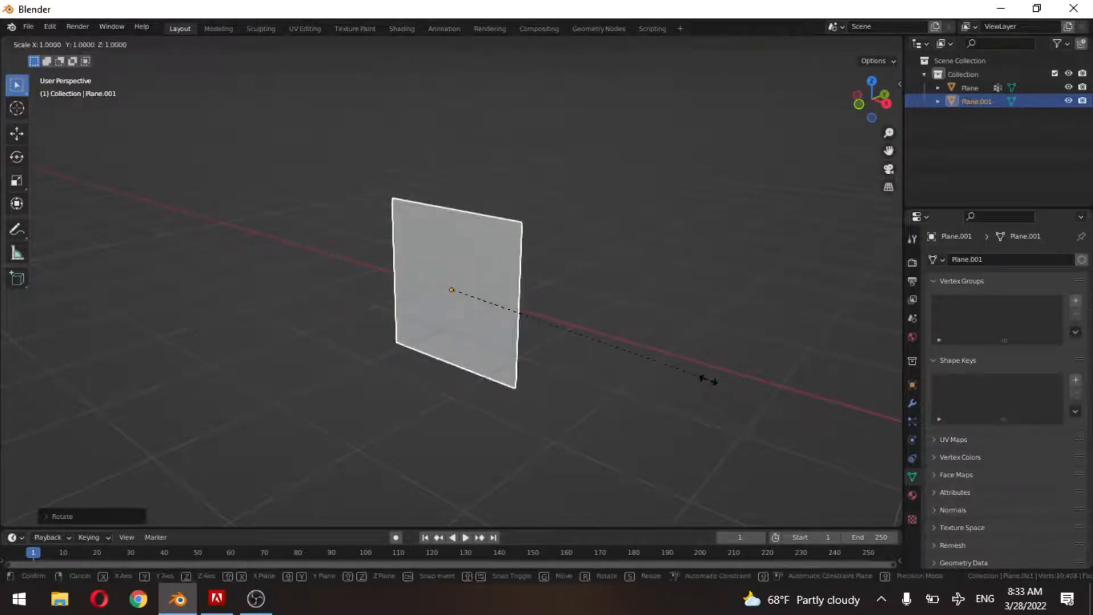
key(x)
click(541, 316)
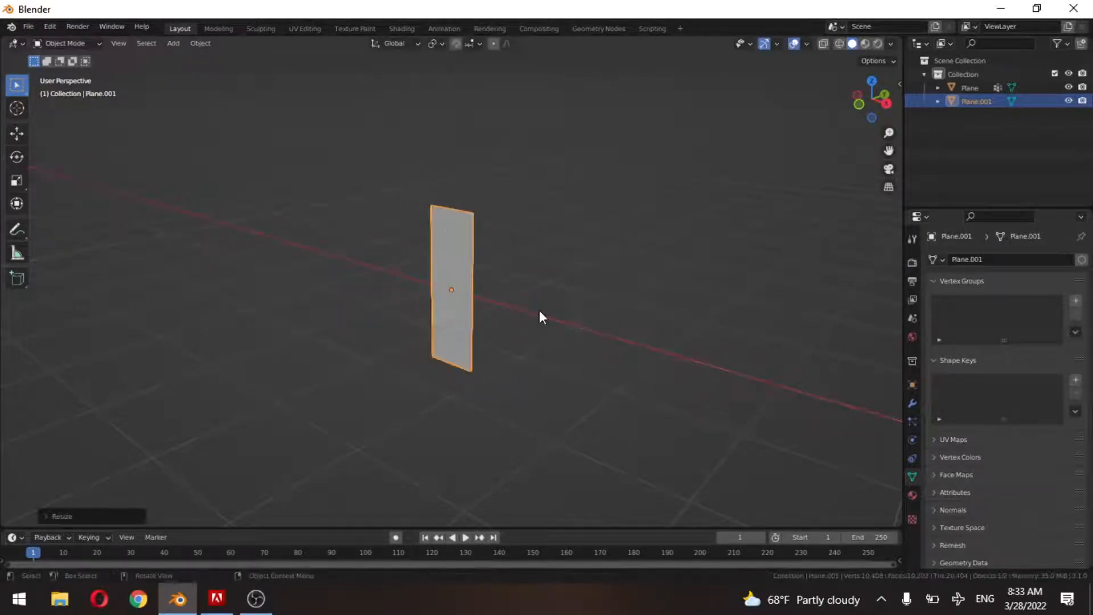
In Edit Mode, extrude the strip's top edge about 9 m upward with a slight lean, keeping proportional editing off.
key(Tab)
shift+middle_drag(484, 286, 530, 324)
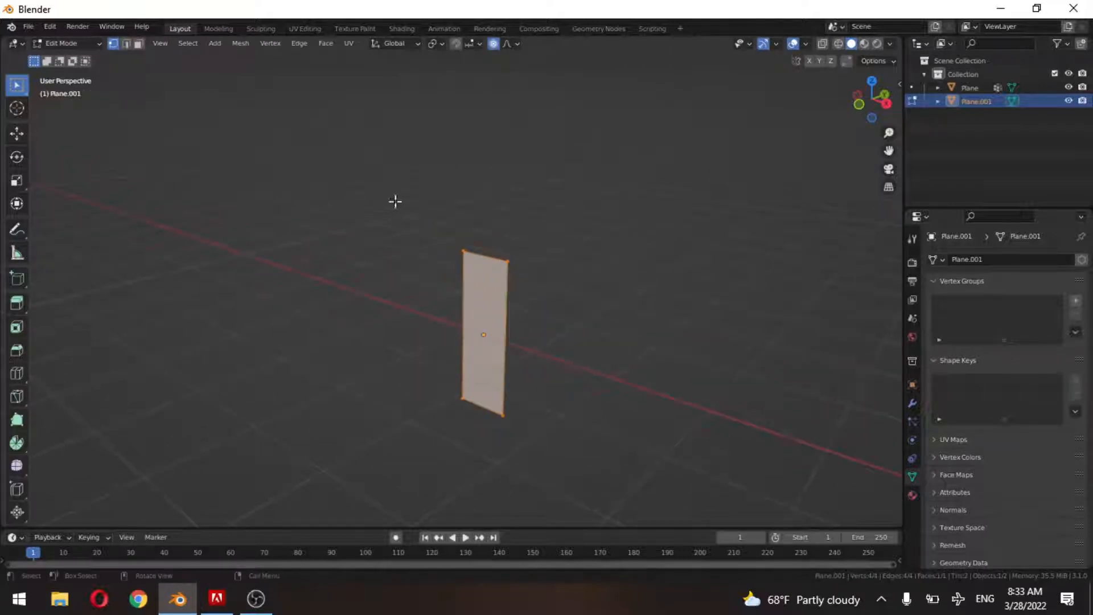
drag(396, 203, 565, 313)
shift+middle_drag(510, 325, 416, 394)
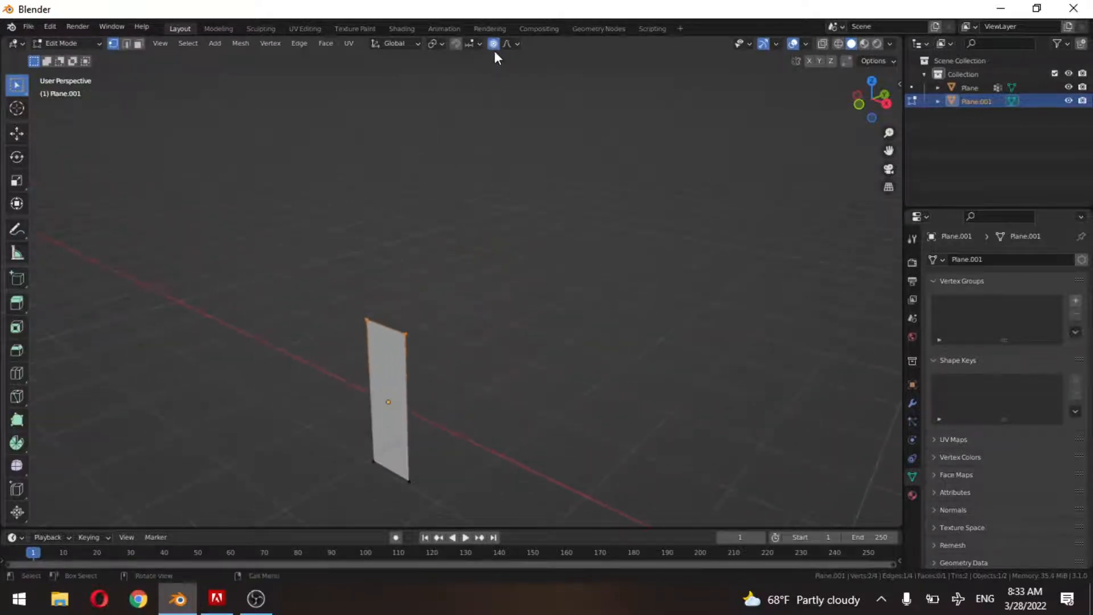
scroll(472, 225, down, 6)
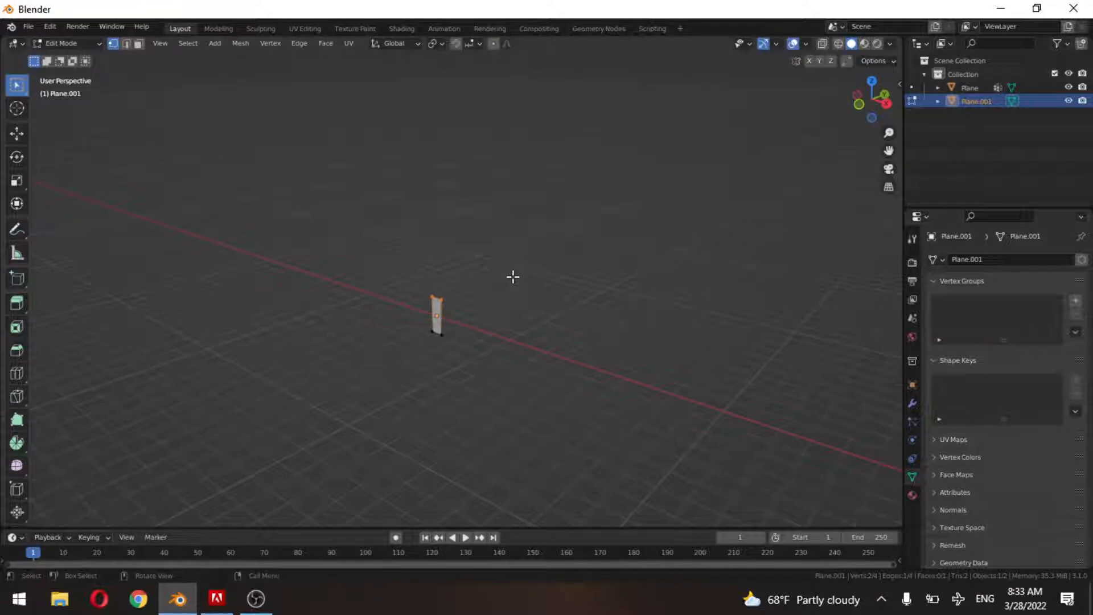
key(e)
key(z)
key(z)
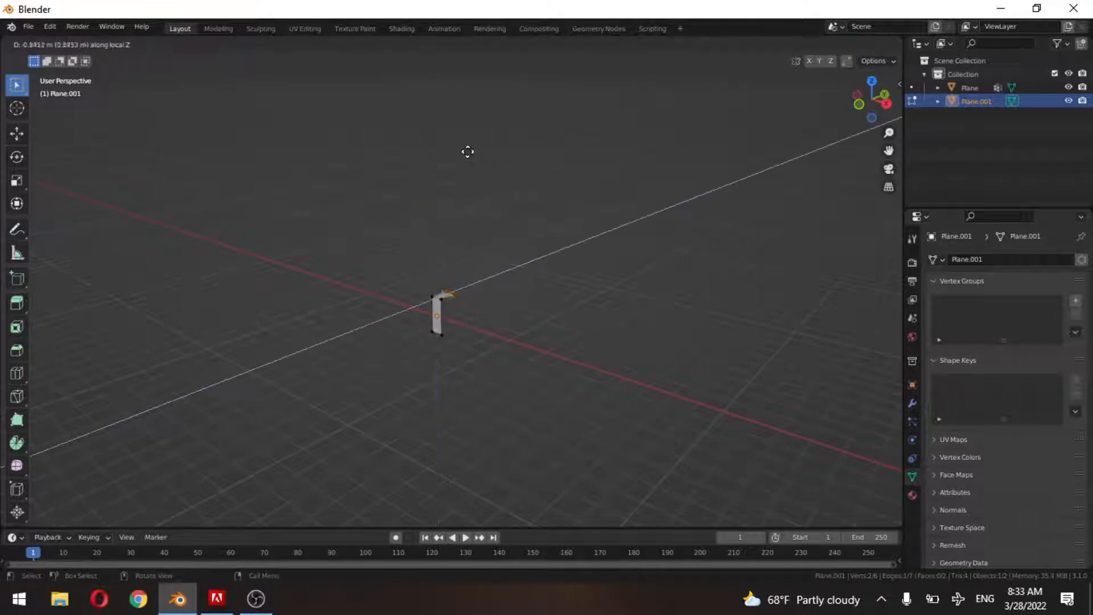
key(z)
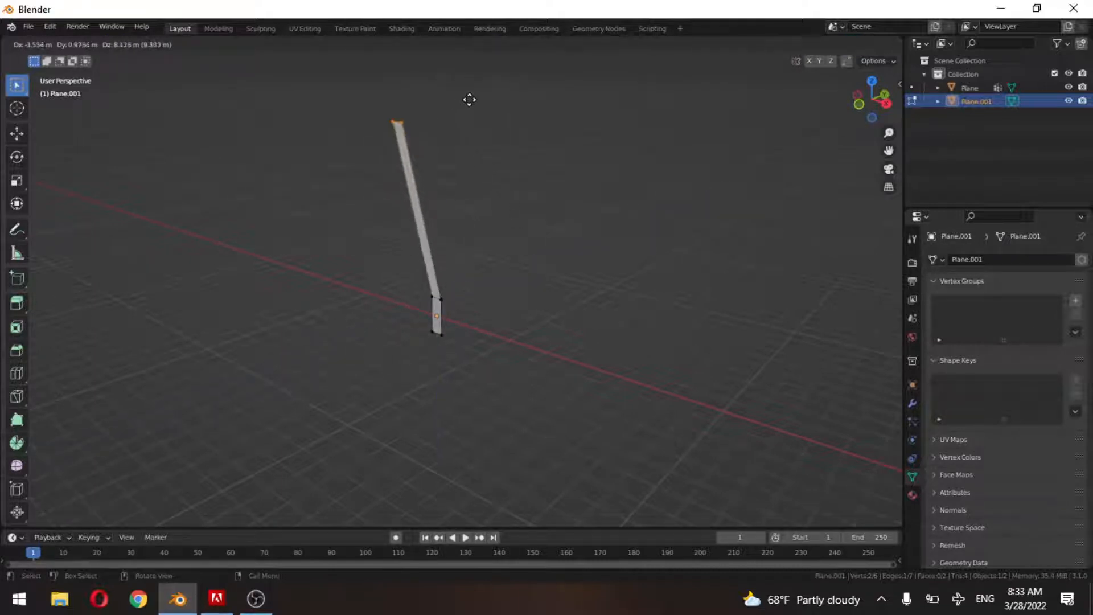
click(473, 110)
Extrude a second segment upward from the strip's top edge, leaning further in the same direction, and scale the new edge down.
key(e)
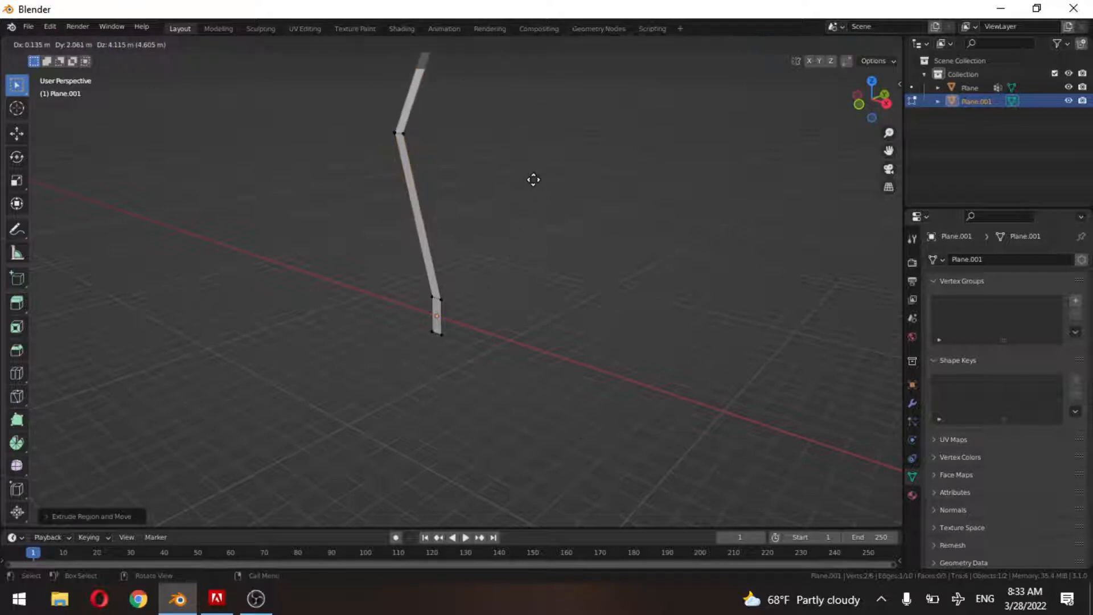
click(433, 171)
key(s)
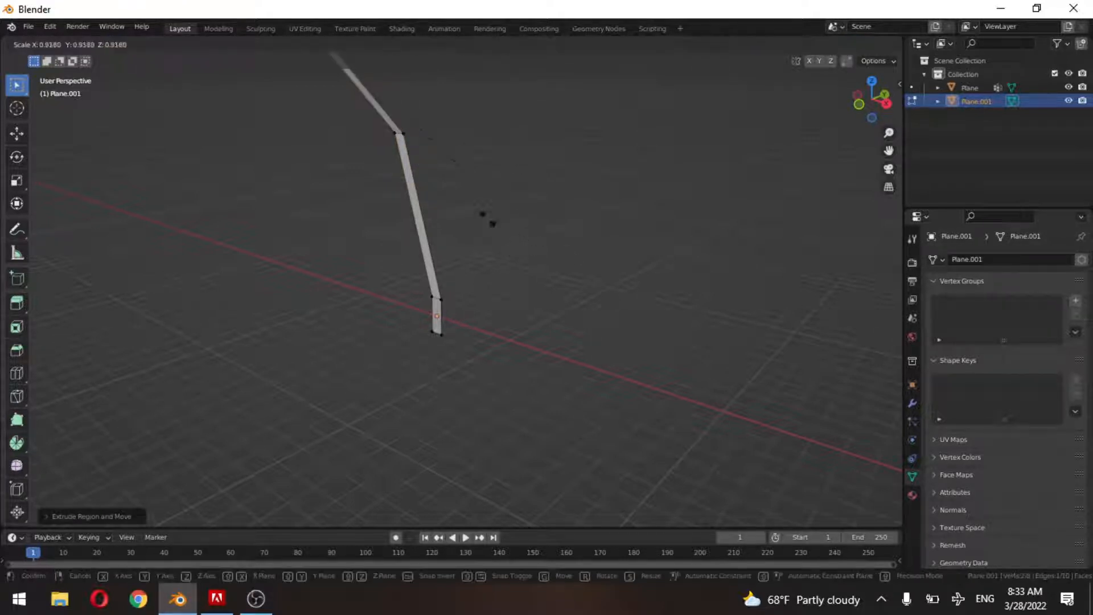
click(445, 170)
Scale down the edge at the bend and the tip edge so the blade tapers upward, and return to Object Mode.
click(398, 134)
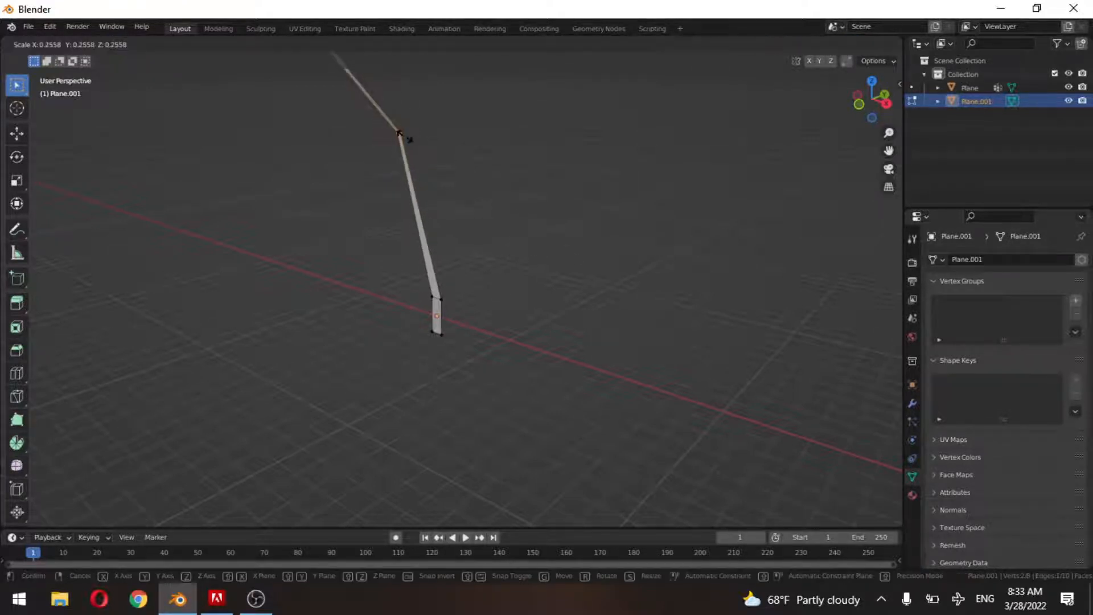
middle_drag(420, 177, 358, 169)
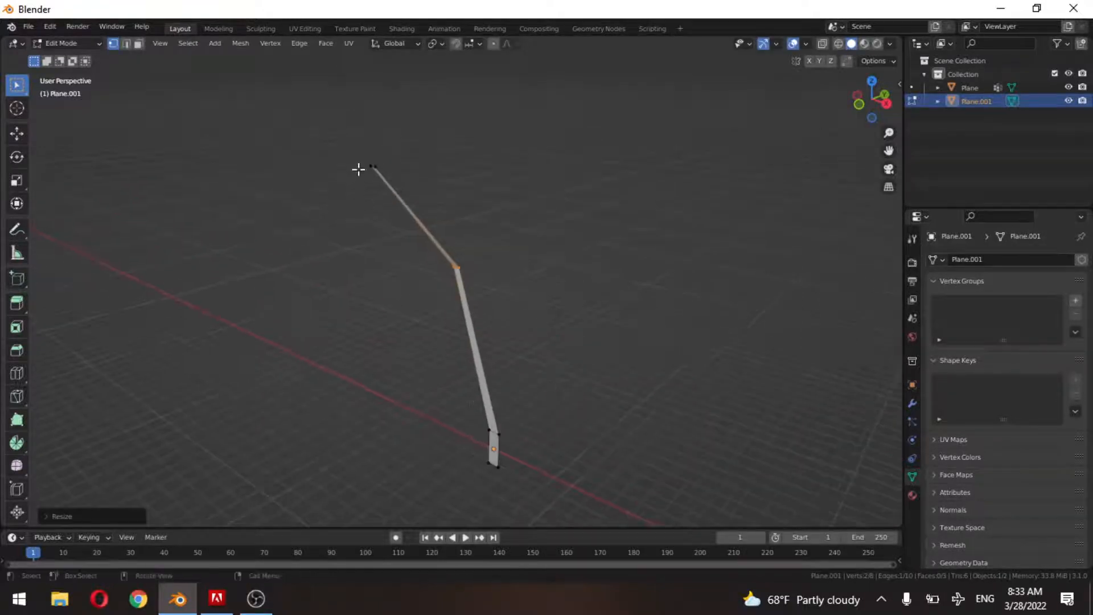
drag(358, 152, 406, 222)
key(s)
click(428, 206)
key(Tab)
middle_drag(522, 330, 442, 368)
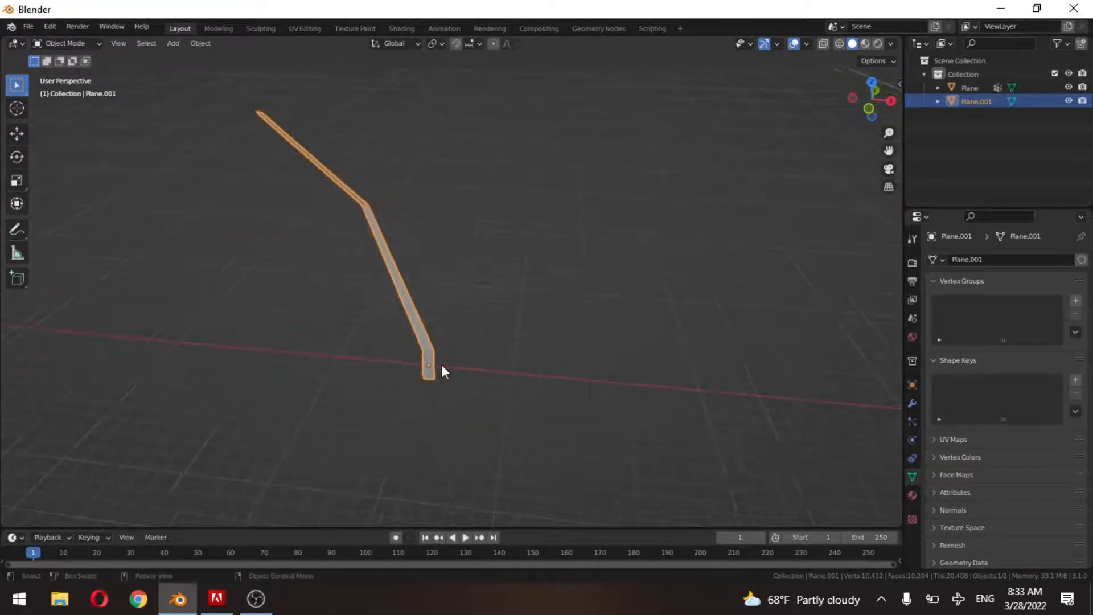
In Edit Mode, add a centred lengthwise loop cut along the blade and shift it slightly along Y to form a crease.
key(Tab)
scroll(411, 347, up, 3)
key(ctrl+r)
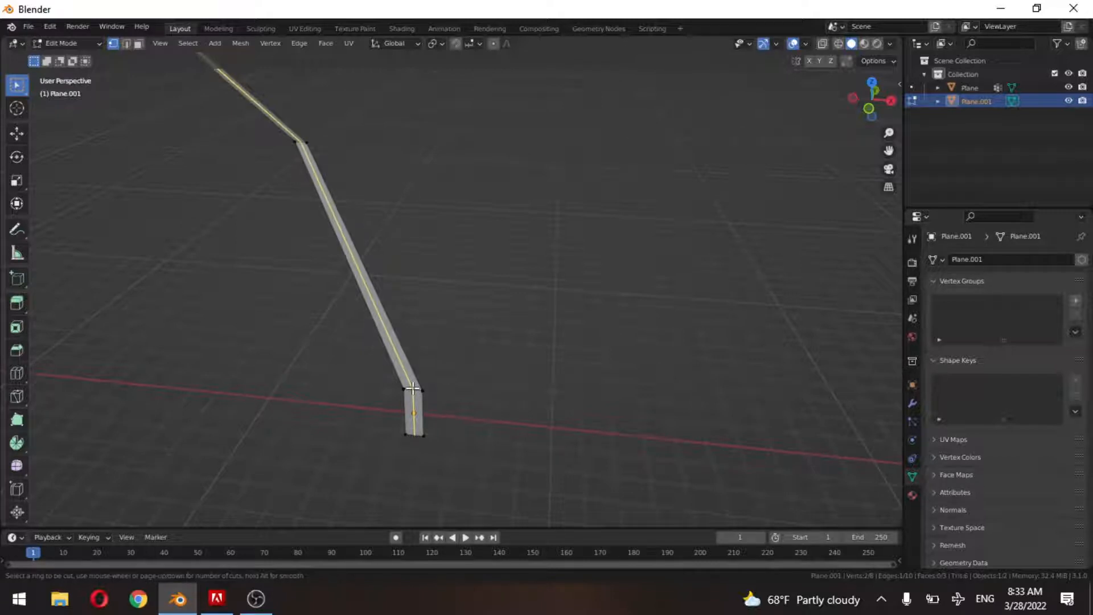
click(413, 389)
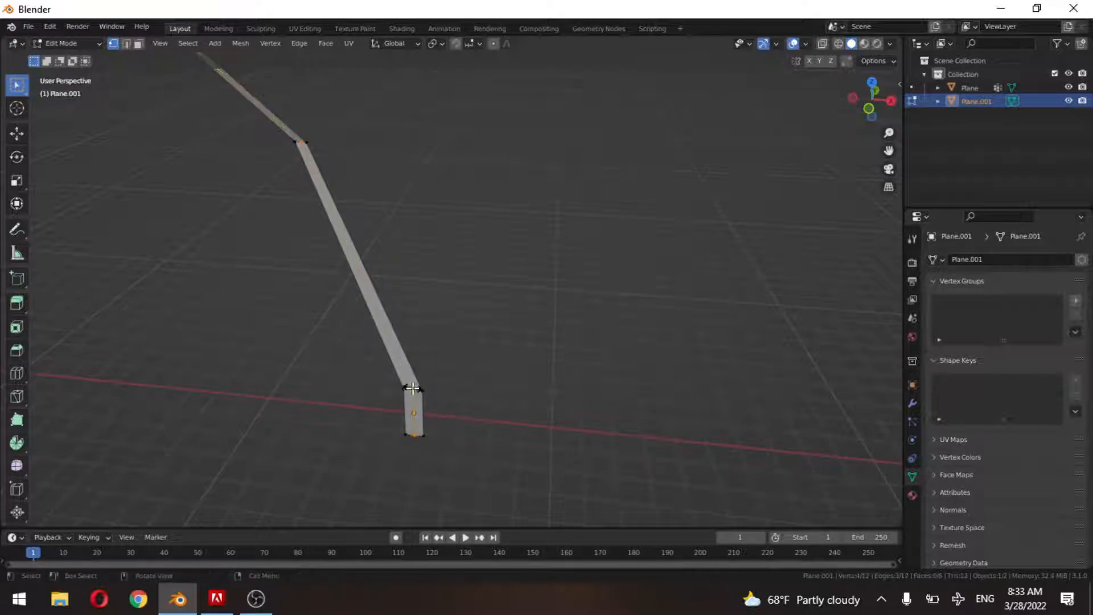
right_click(426, 396)
key(g)
key(y)
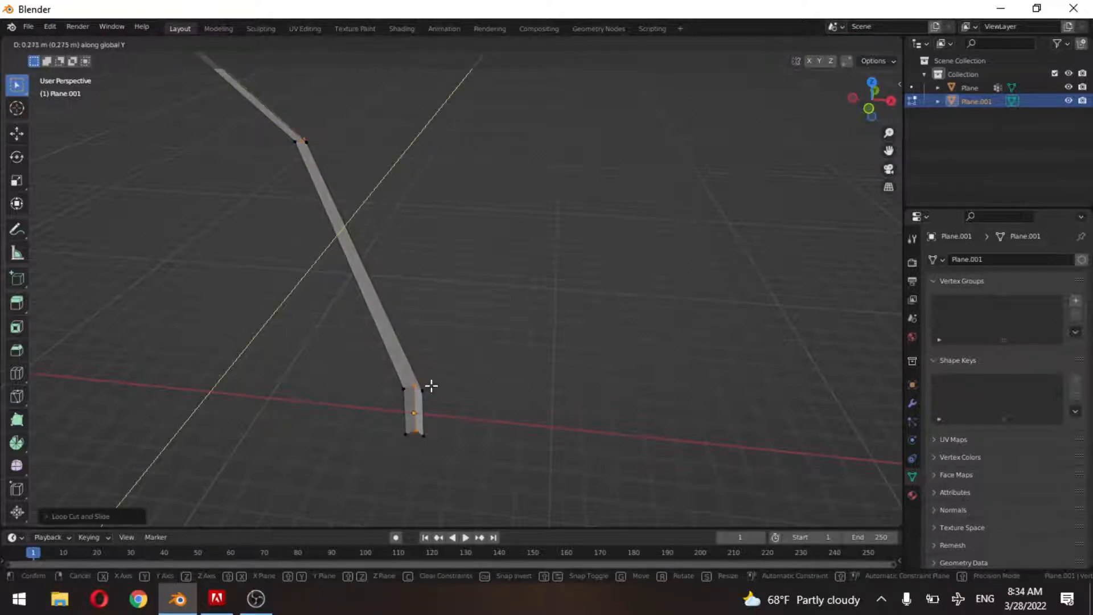
click(422, 405)
Return to Object Mode and apply Shade Smooth to the blade.
key(Tab)
middle_drag(422, 406, 435, 355)
right_click(383, 395)
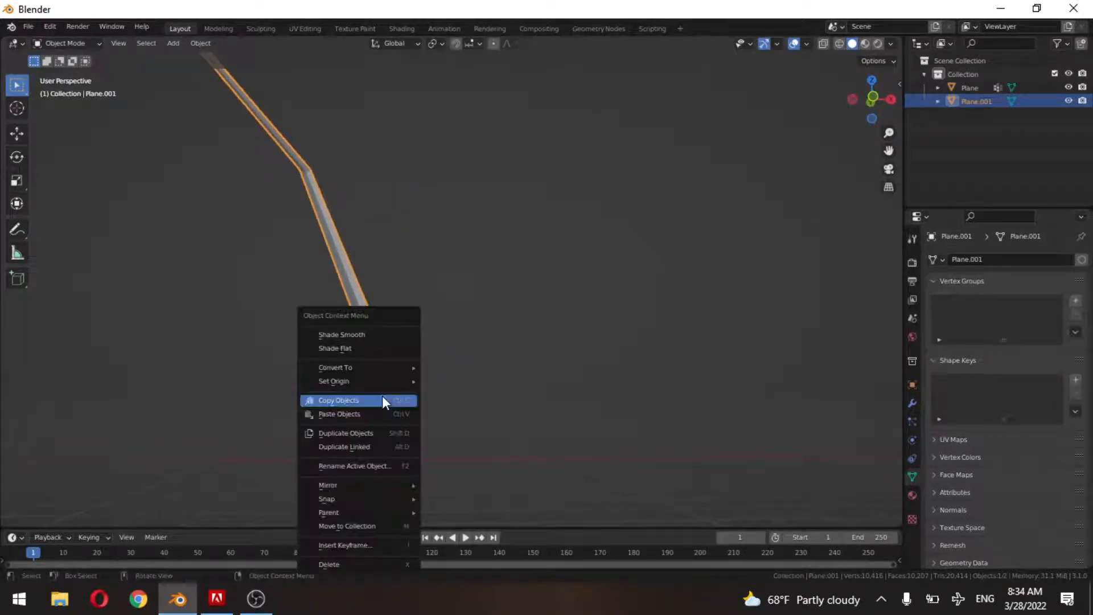
click(390, 336)
Duplicate the blade and place the copy beside the original along the Y axis.
middle_drag(431, 365, 332, 386)
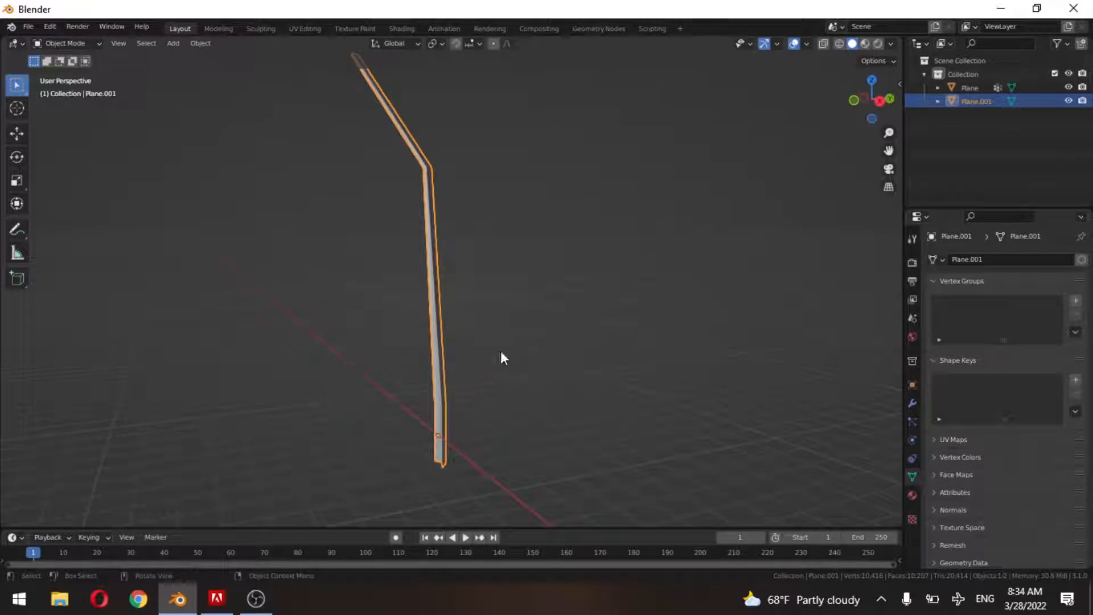
key(shift+d)
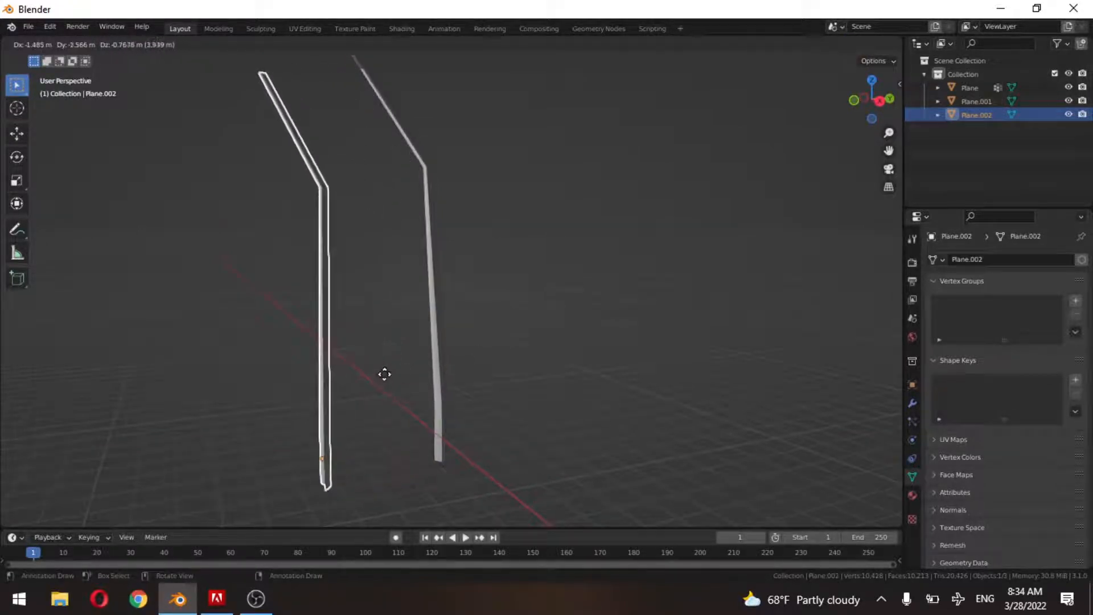
key(y)
click(270, 392)
In the copy's Edit Mode, select the whole mesh and duplicate it in place.
key(Tab)
shift+middle_drag(271, 395, 387, 395)
key(a)
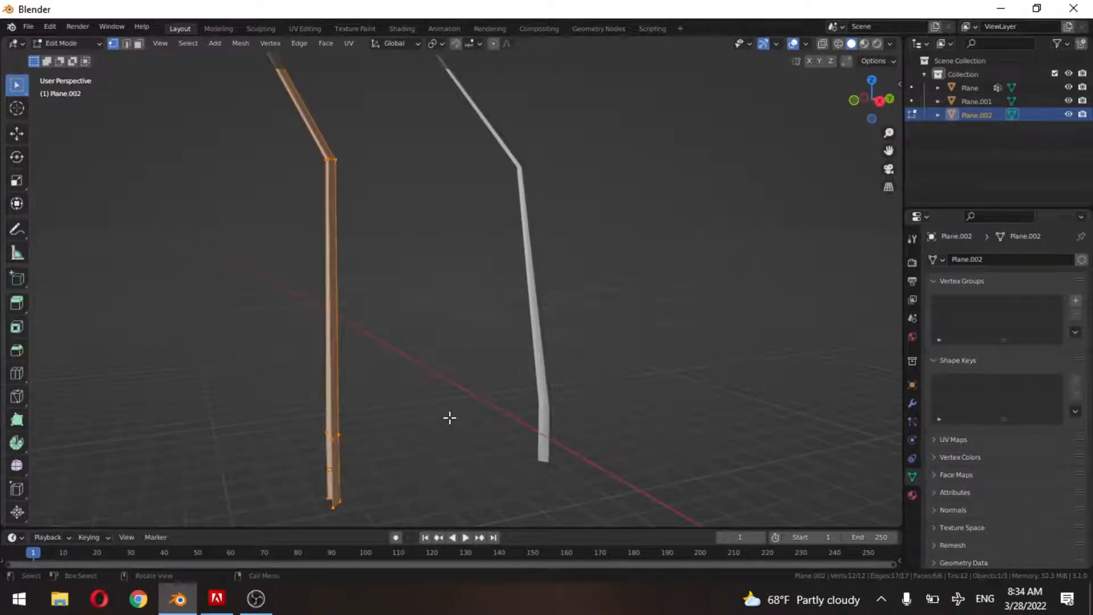
shift+middle_drag(360, 394, 458, 435)
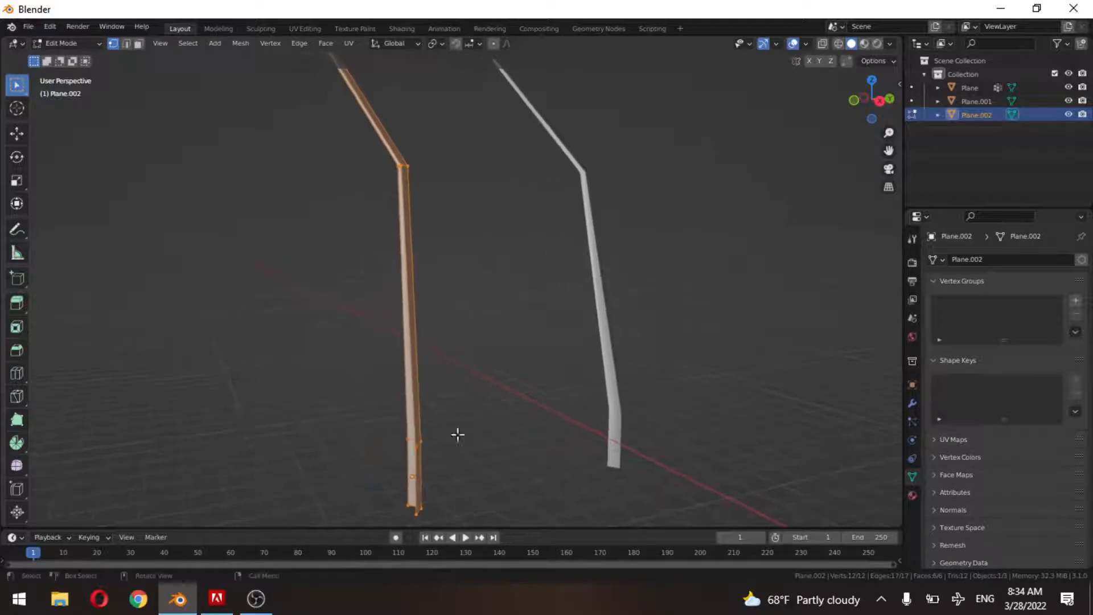
key(shift+d)
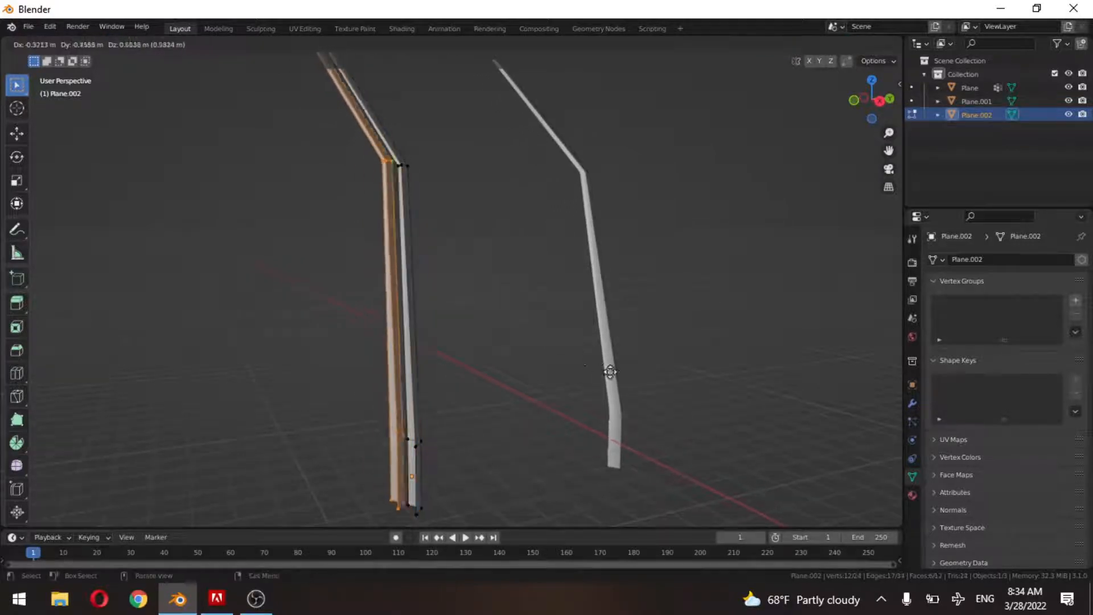
right_click(592, 360)
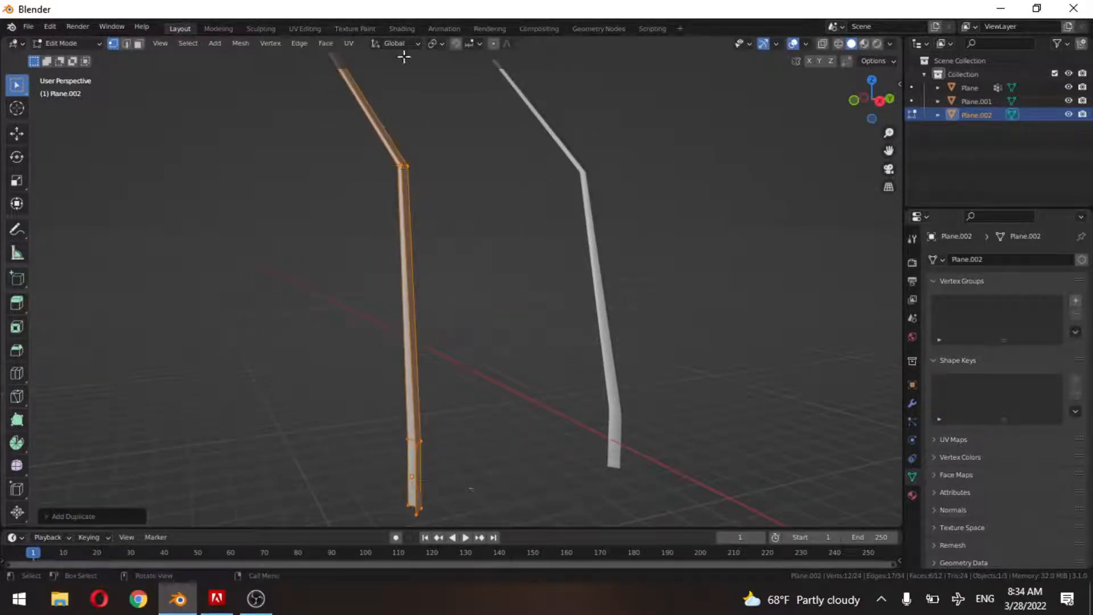
Set the transform pivot point to 3D Cursor and snap the cursor to the copied blade object's origin near its base.
click(435, 44)
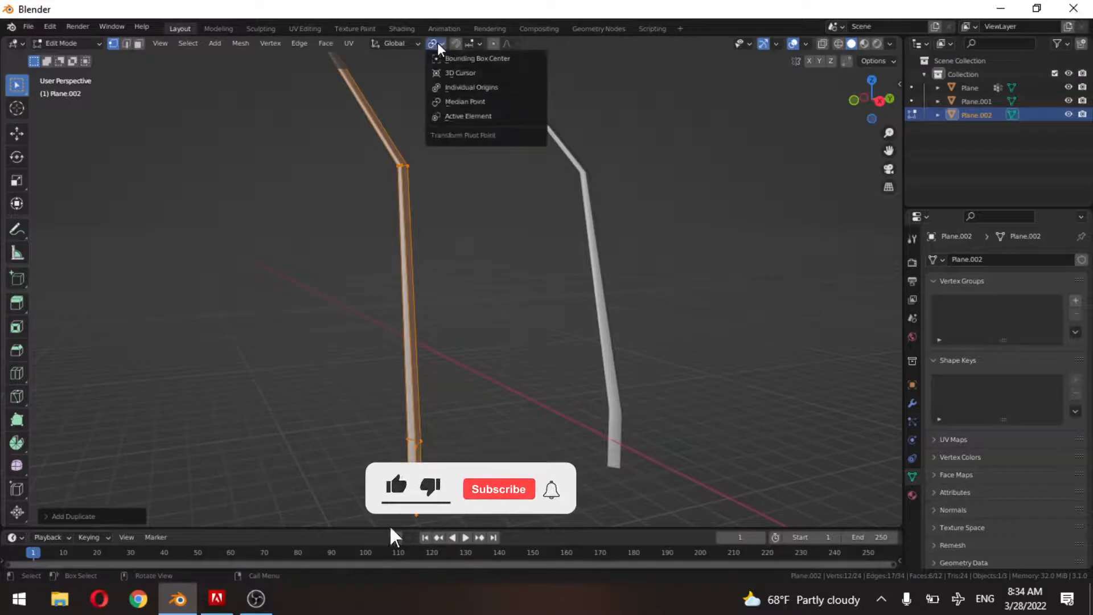
click(459, 73)
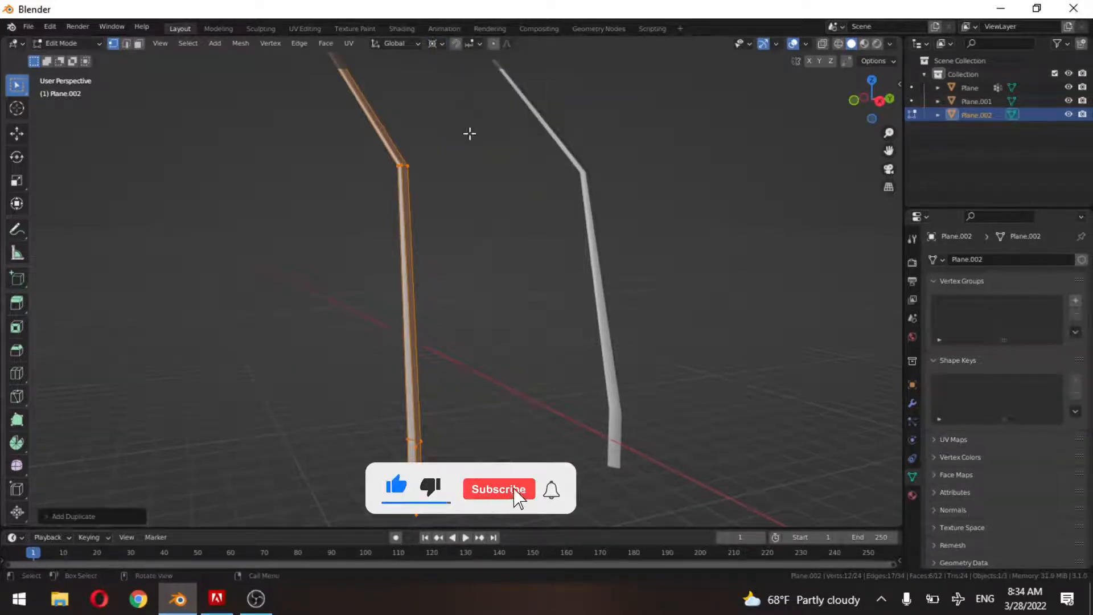
key(shift+s)
click(481, 254)
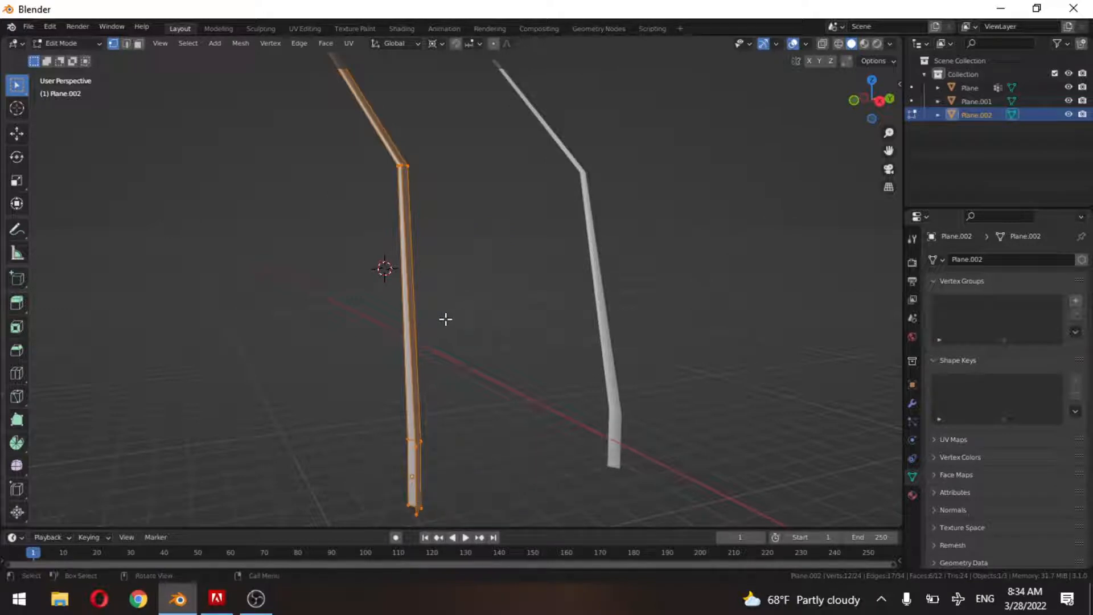
key(Tab)
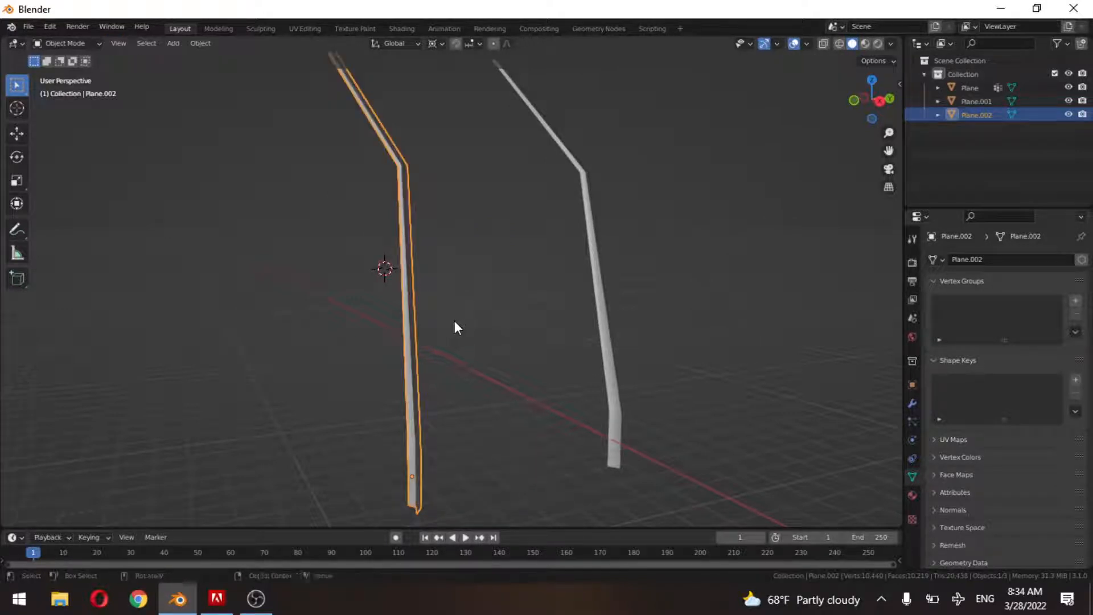
key(shift+s)
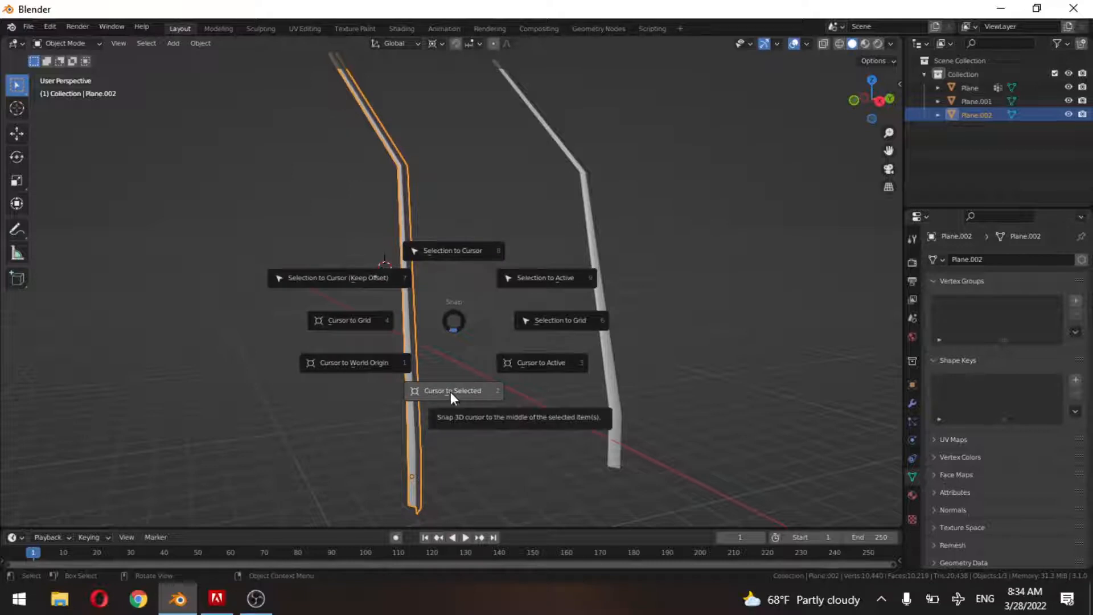
click(465, 395)
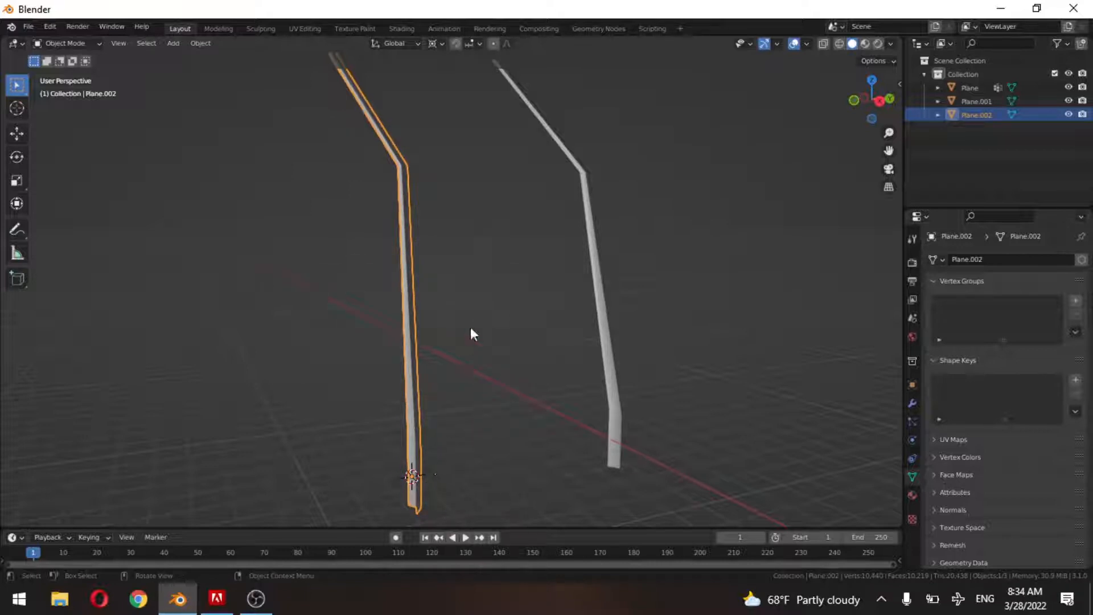
In Edit Mode, rotate the duplicated blade around the Z axis at the cursor and scale it to about 0.5.
key(Tab)
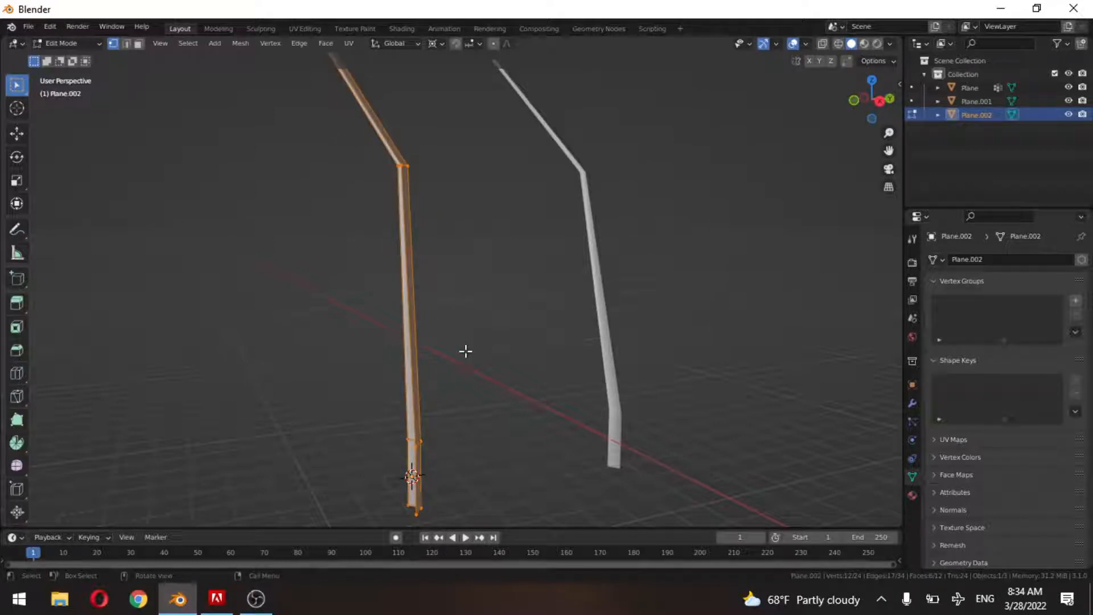
key(r)
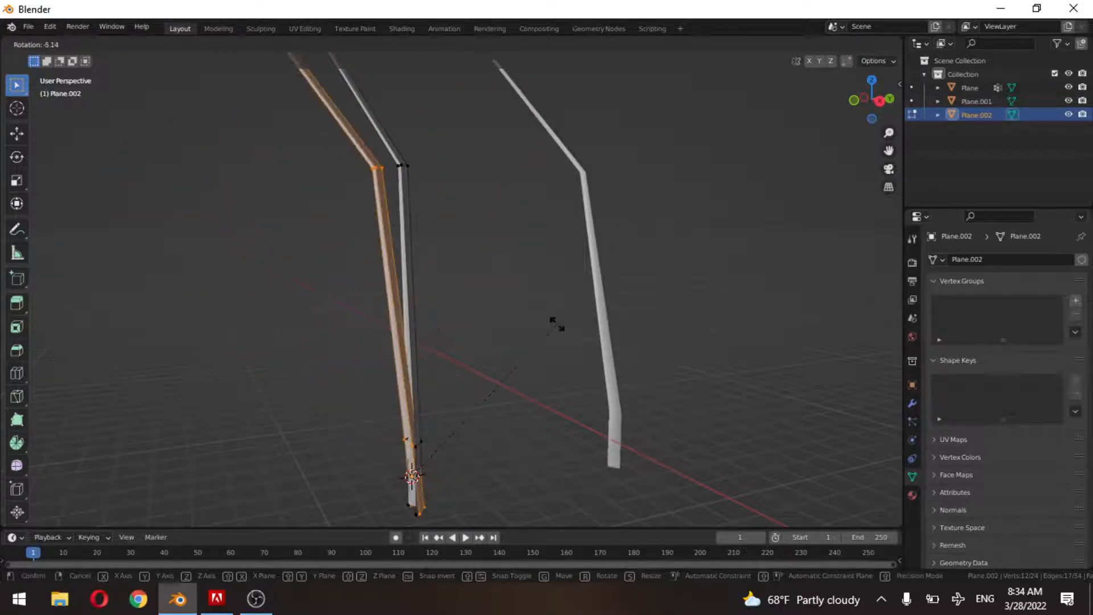
key(s)
key(g)
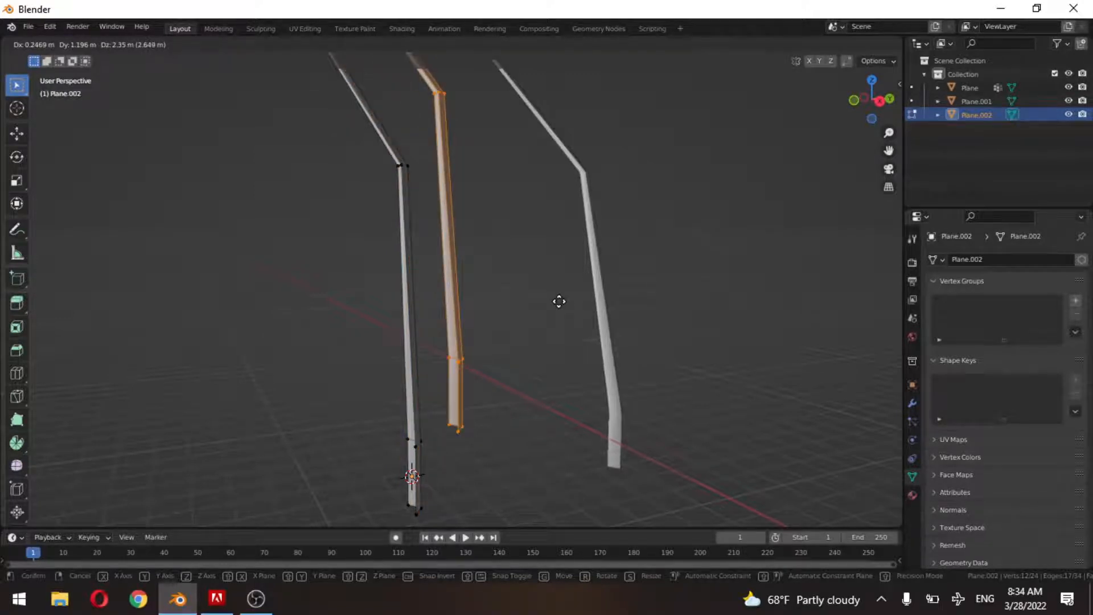
key(r)
key(z)
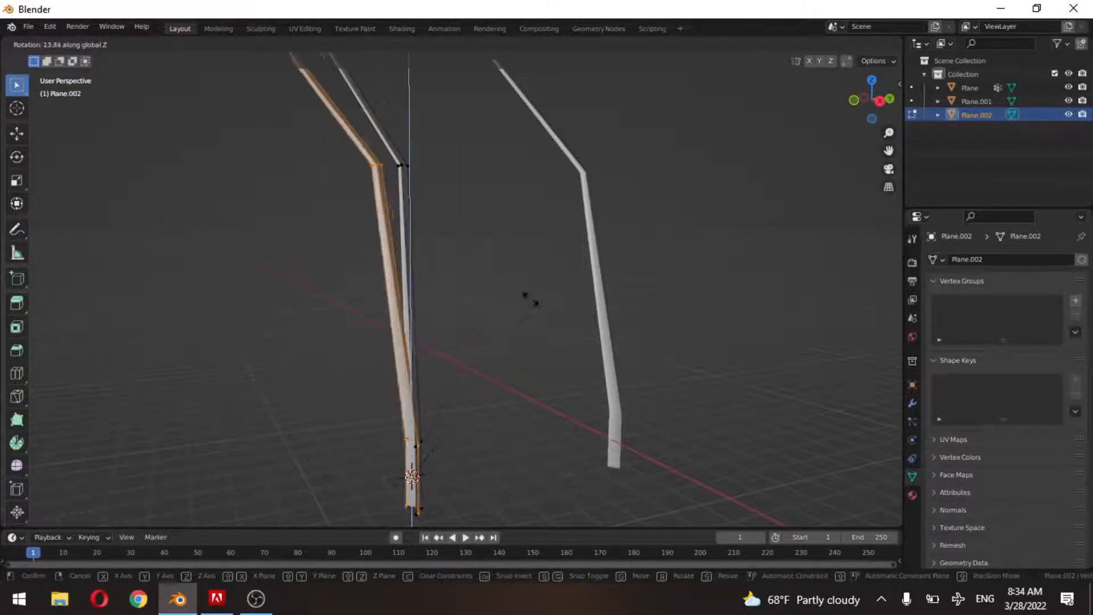
click(577, 161)
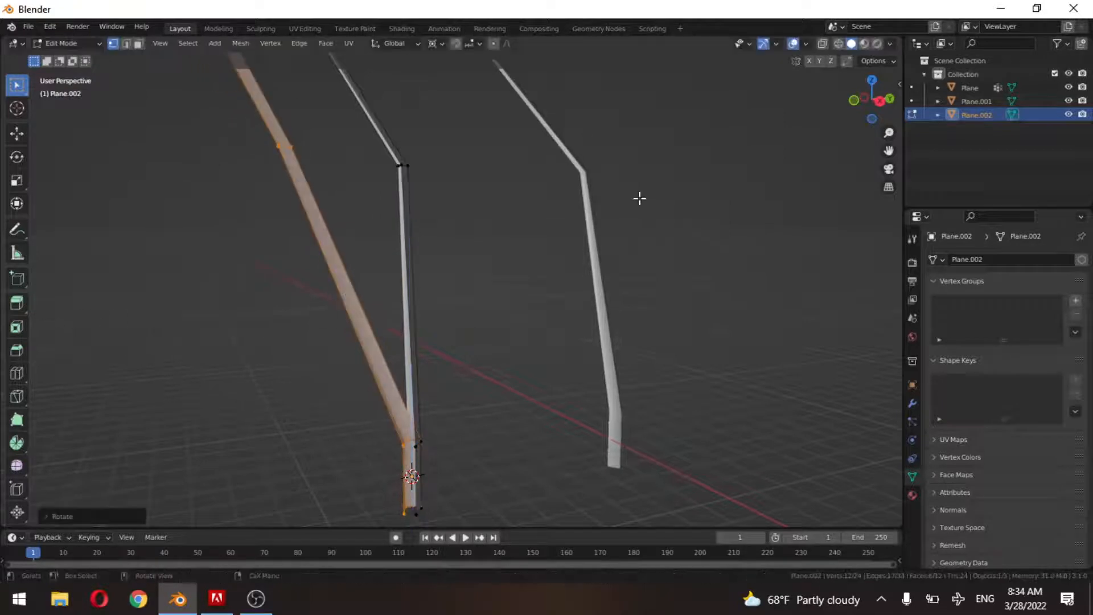
key(s)
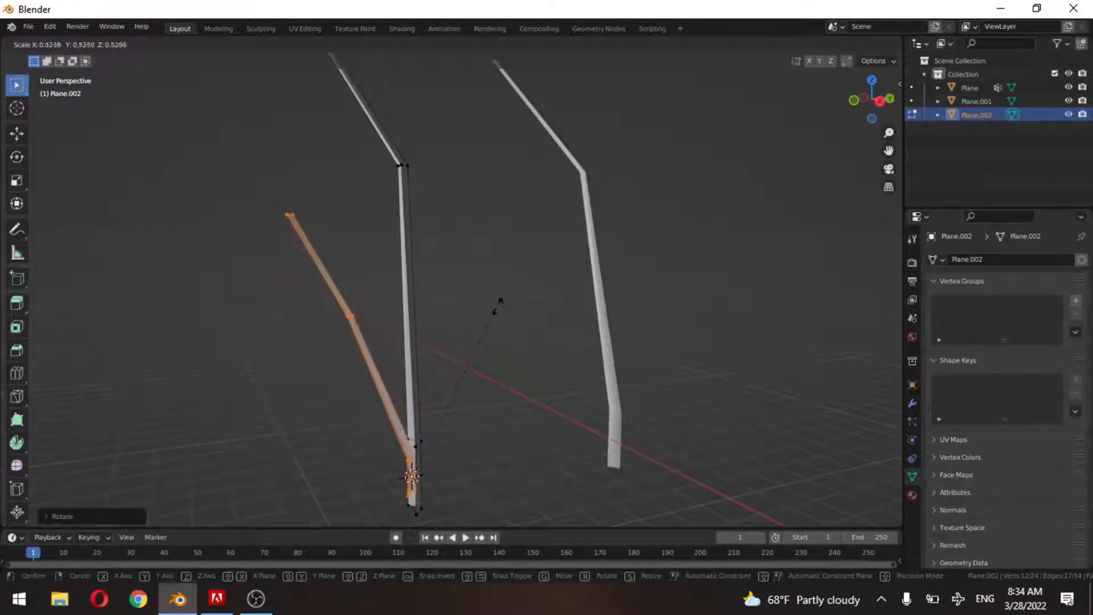
click(500, 303)
Duplicate the short blade in place and rotate the duplicate around Z so it leans to the opposite side of the clump.
key(shift+d)
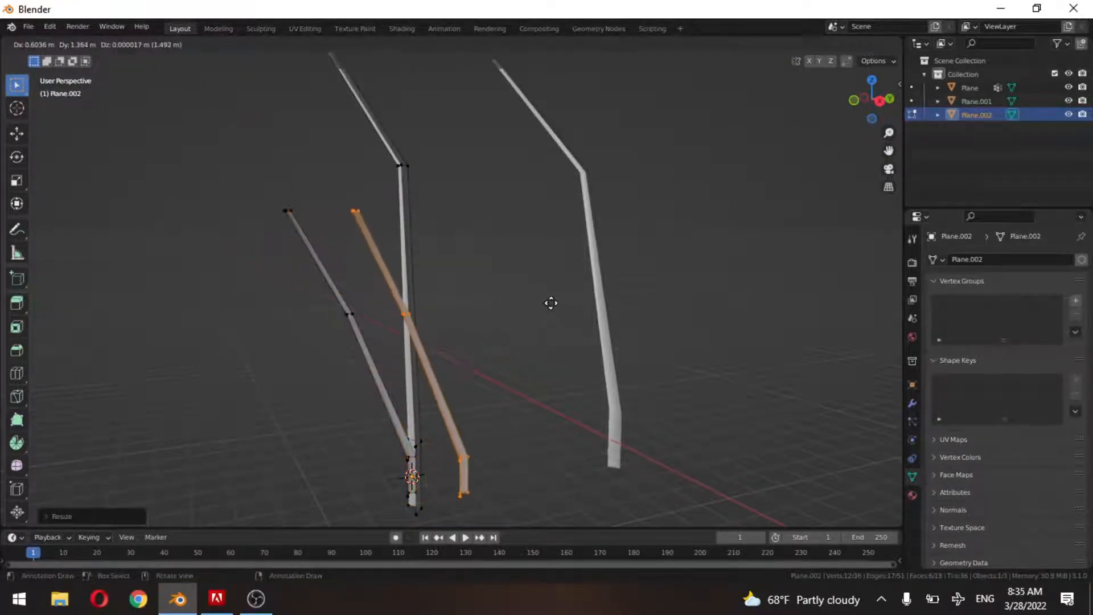
right_click(552, 305)
key(r)
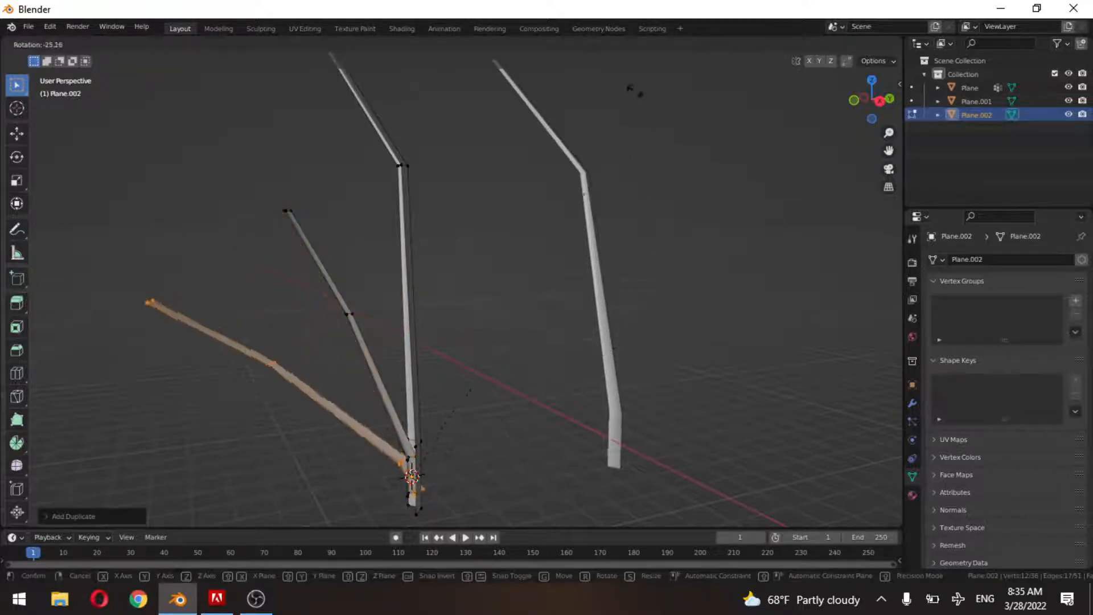
key(z)
click(269, 303)
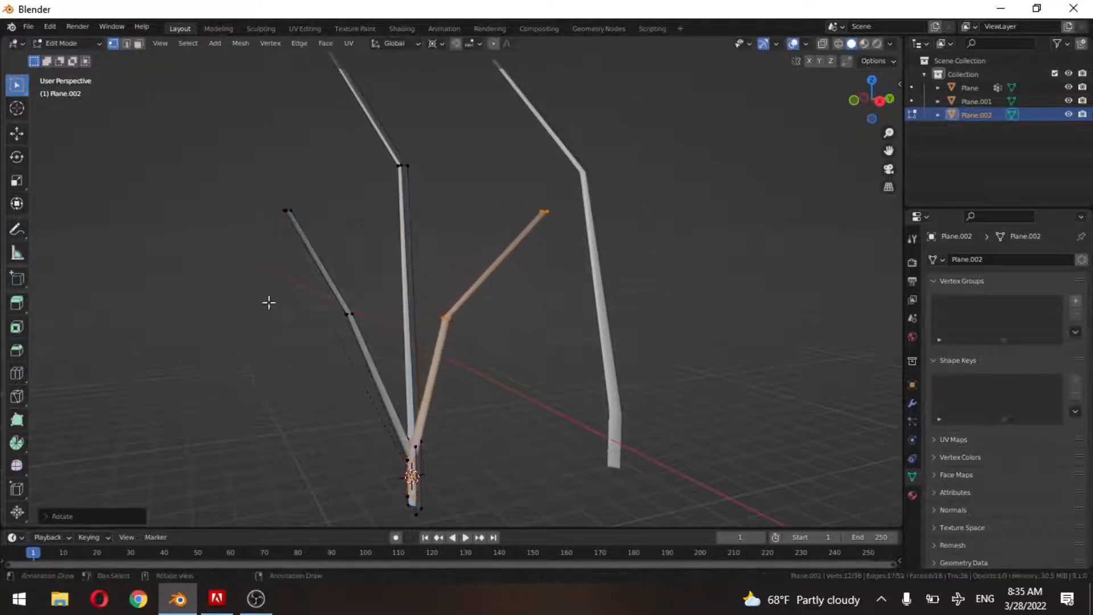
Move the second short blade's tip inward and up until its upper segment stands nearly vertical.
key(g)
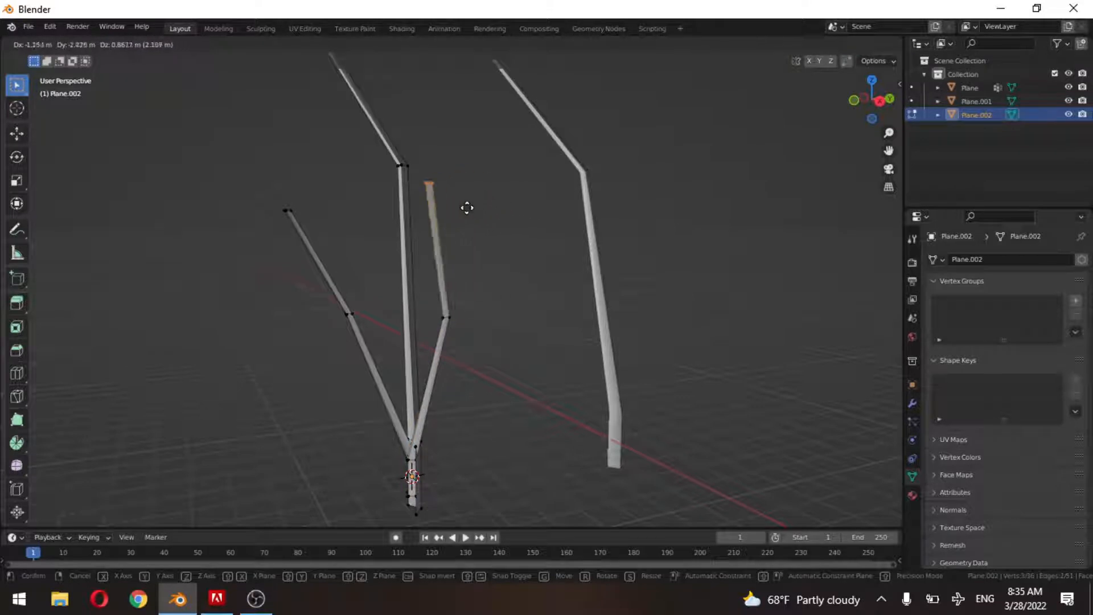
click(467, 209)
middle_drag(434, 274, 507, 305)
key(s)
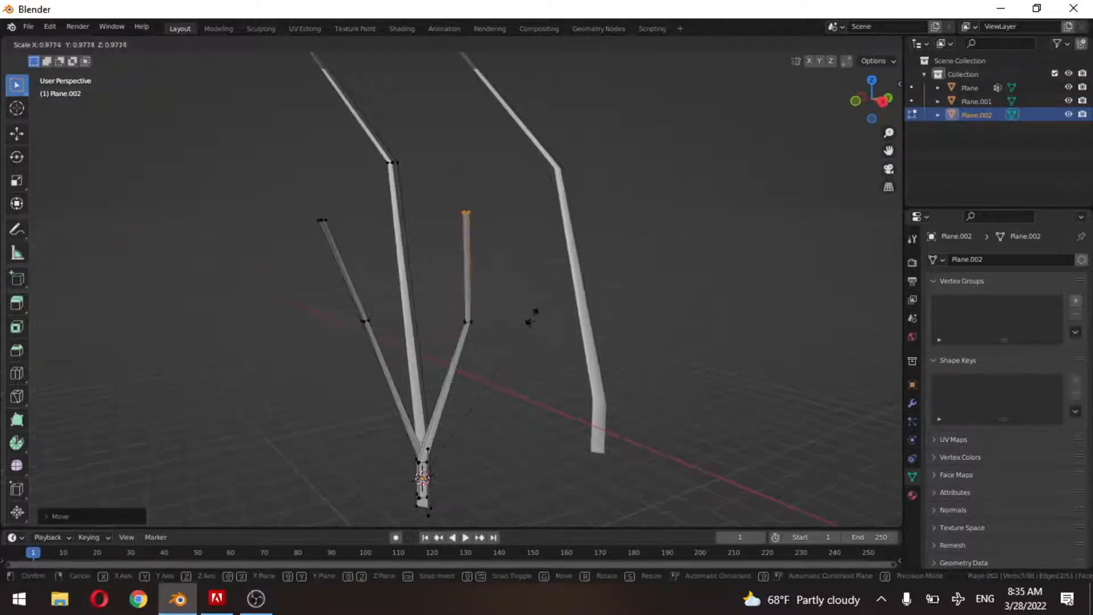
right_click(529, 317)
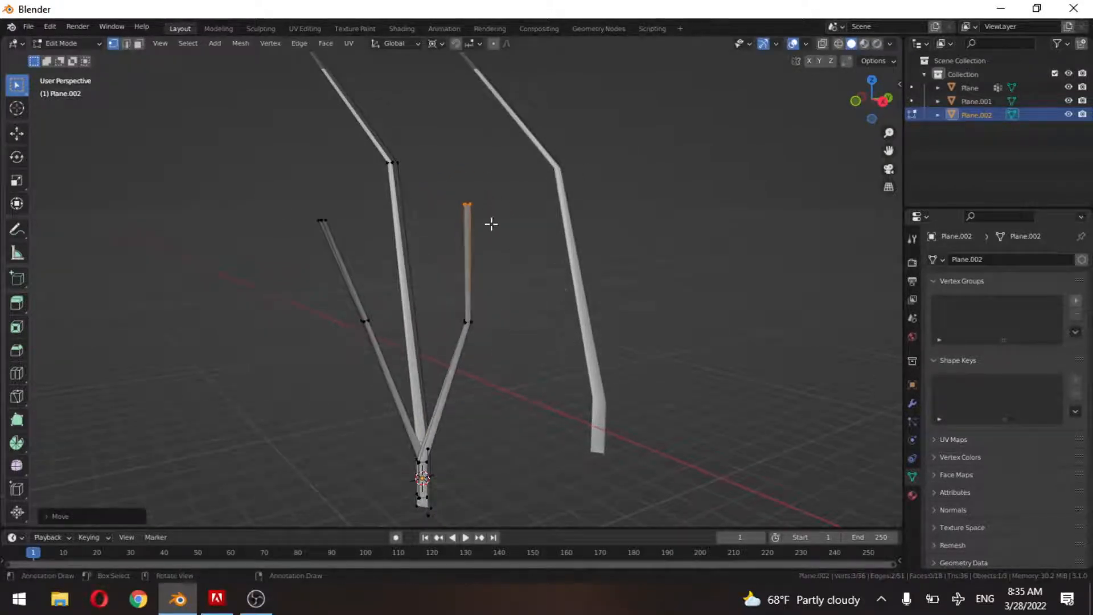
middle_drag(491, 224, 572, 268)
middle_drag(368, 243, 501, 276)
scroll(511, 291, up, 1)
drag(521, 318, 572, 343)
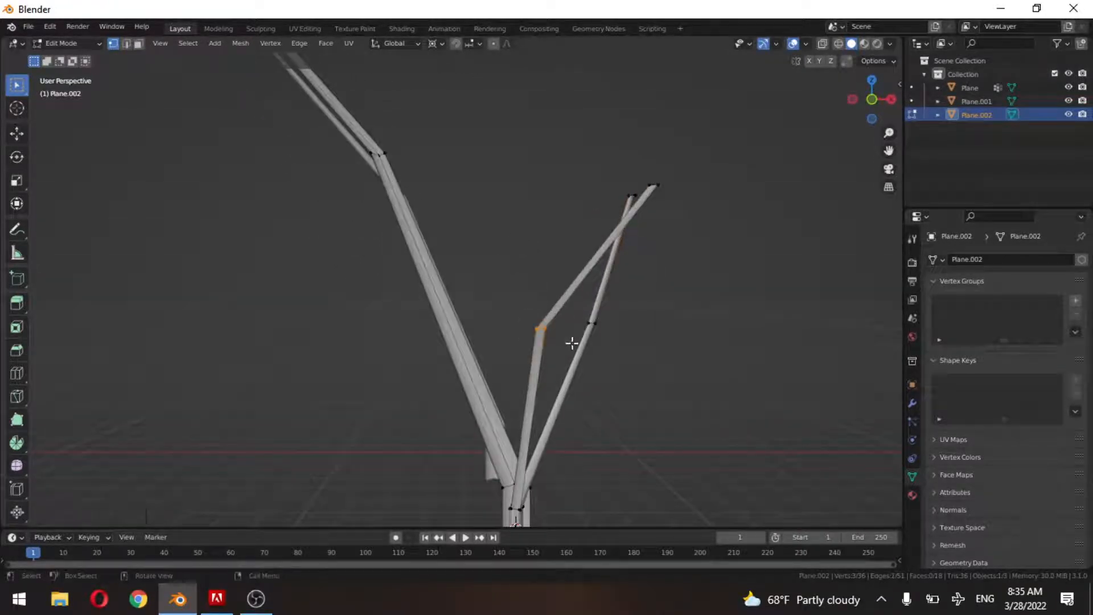
key(g)
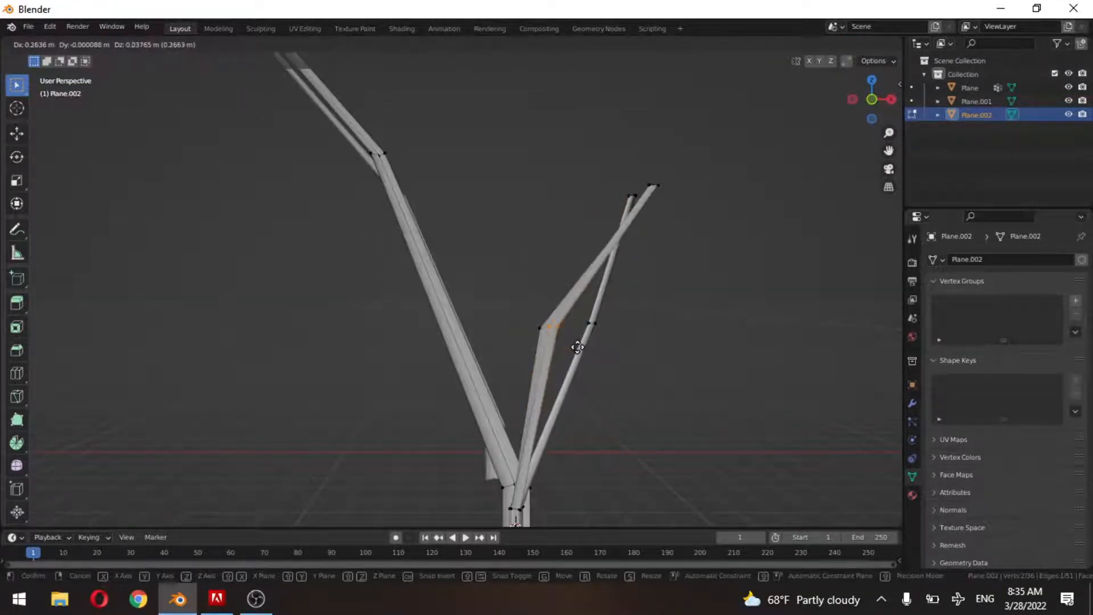
click(577, 347)
key(ctrl+z)
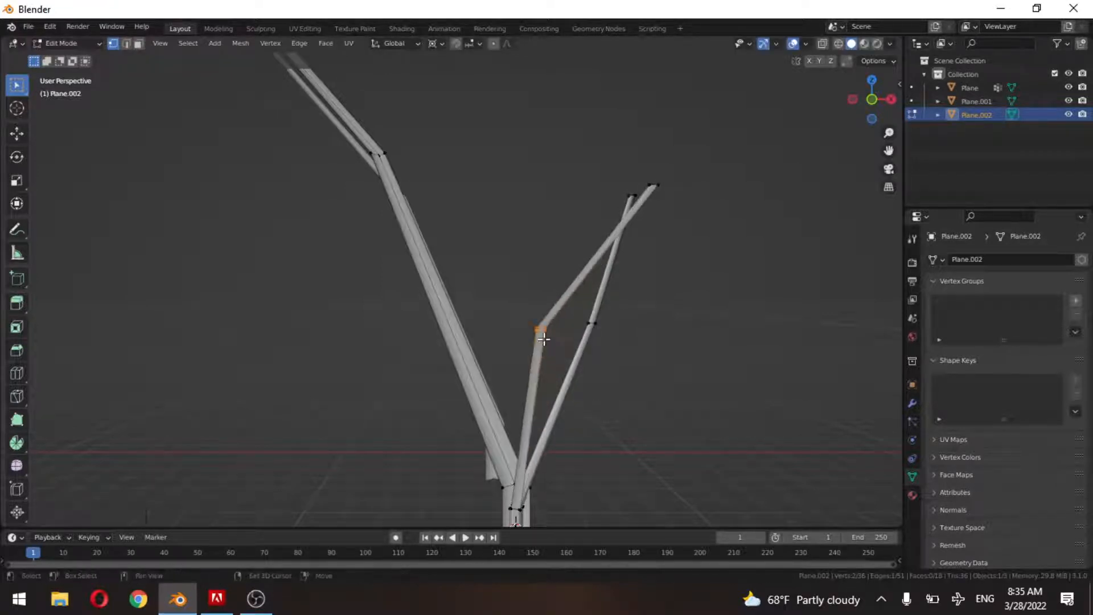
In wireframe view, select the whole middle joint of the inner short blade and move it almost straight above the clump base.
key(shift+alt+z)
key(shift+alt+z)
key(shift+z)
drag(524, 315, 560, 348)
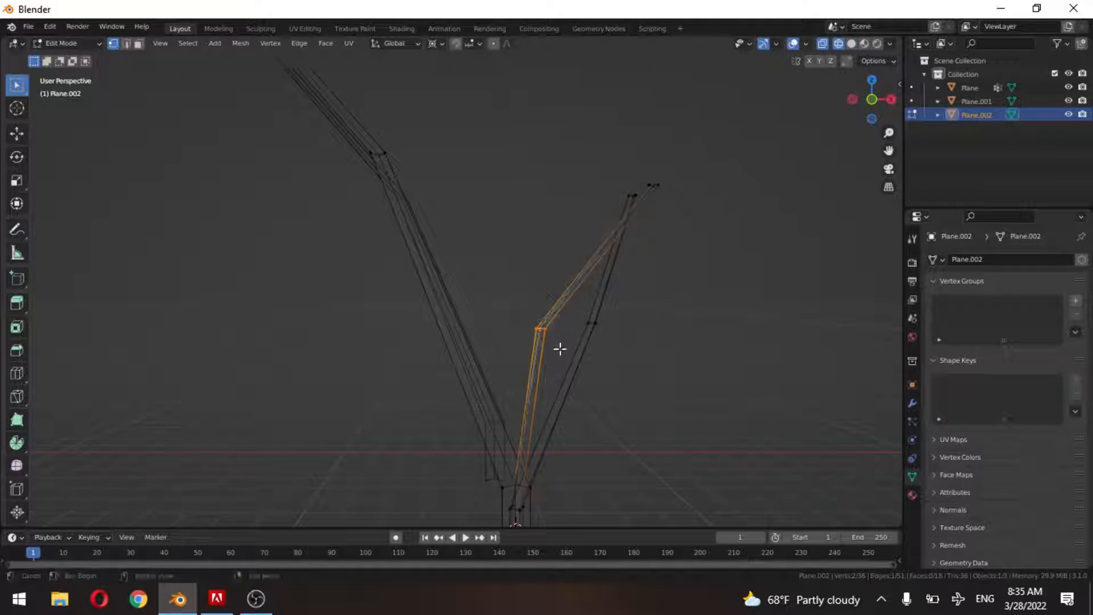
key(g)
click(541, 353)
Move the same short blade's tip inward to sit nearly above its joint, and return to Object Mode with solid shading.
drag(637, 171, 660, 200)
key(g)
click(560, 236)
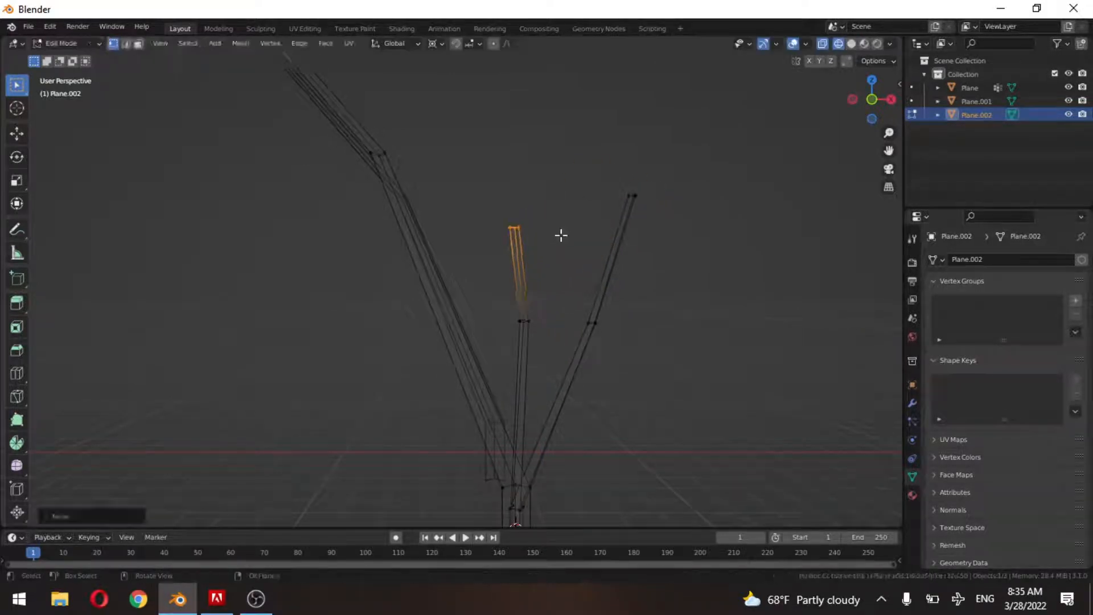
key(Tab)
key(shift+z)
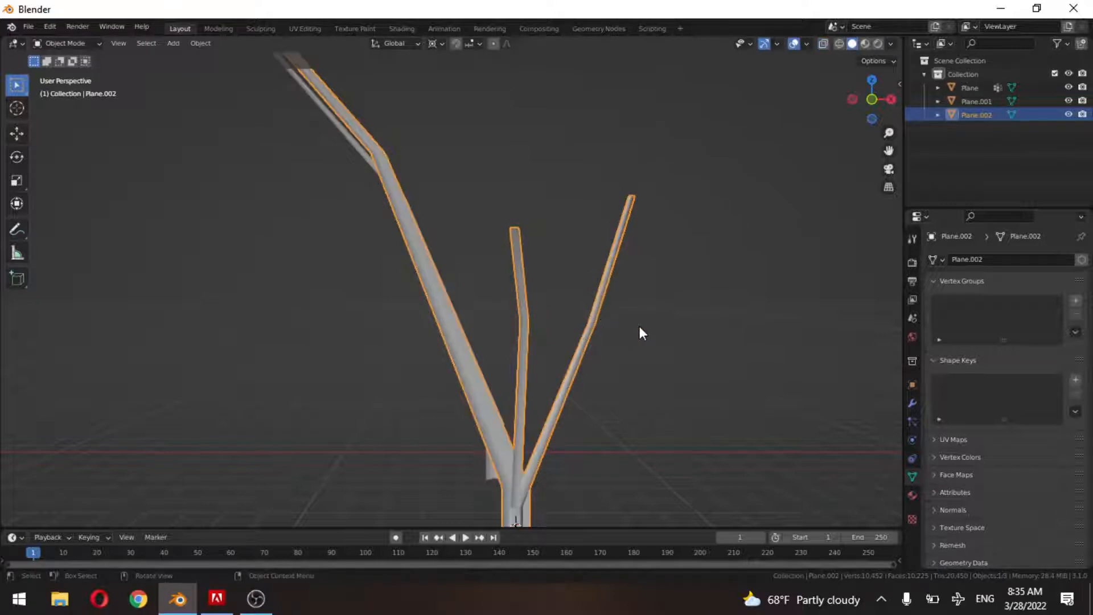
Add a UV sphere at the 3D cursor on the grass clump's base and open its creation settings.
mouse_move(639, 326)
middle_down()
mouse_move(515, 332)
mouse_move(589, 371)
mouse_move(521, 358)
mouse_move(403, 288)
mouse_move(491, 315)
middle_up()
scroll(515, 339, down, 3)
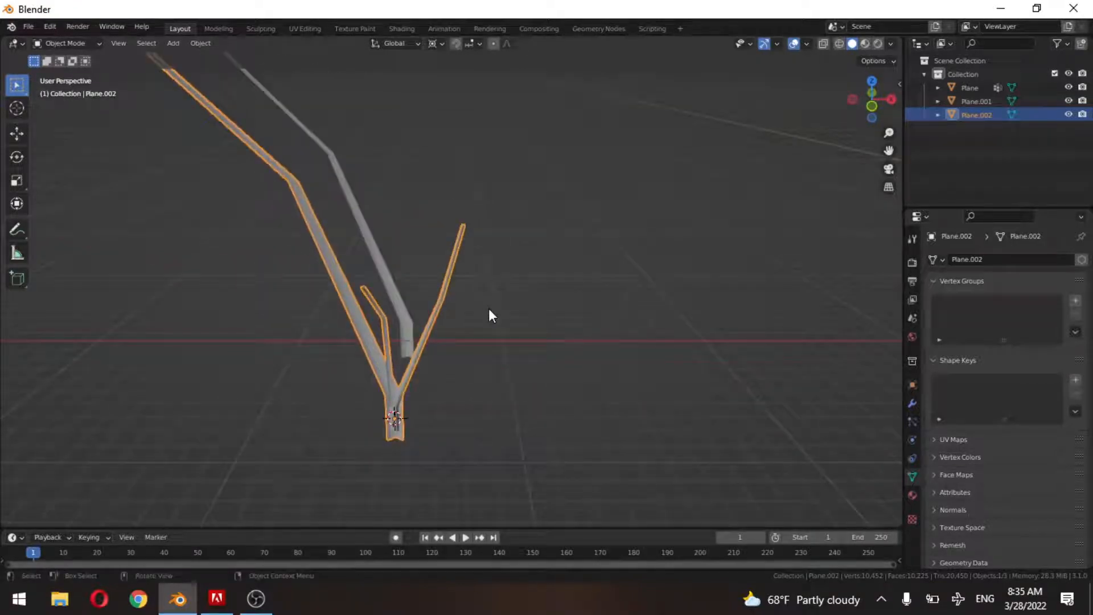
key(shift+a)
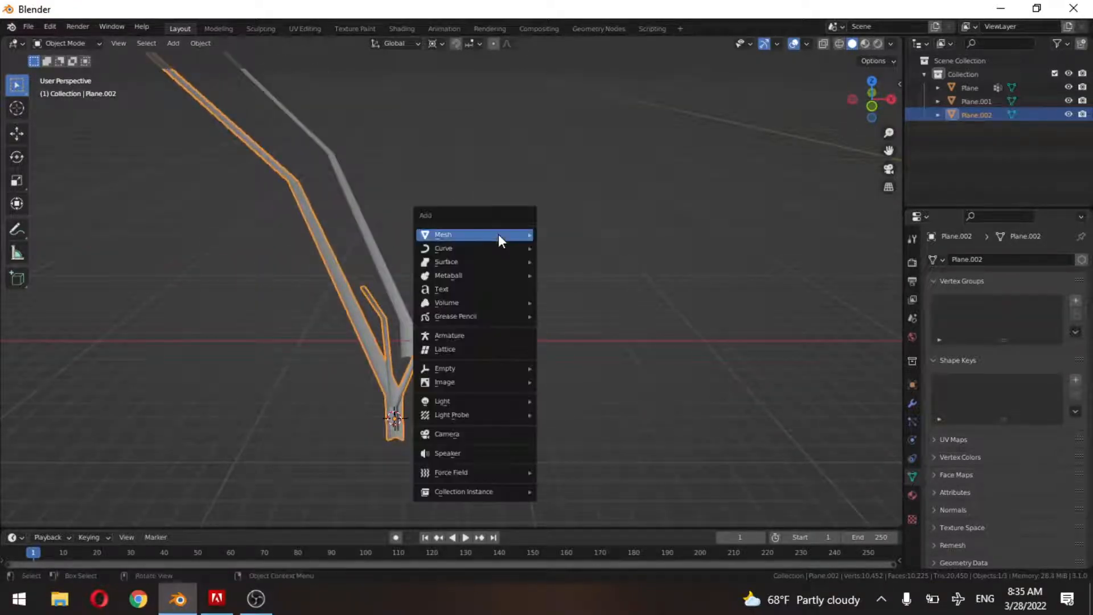
mouse_move(499, 234)
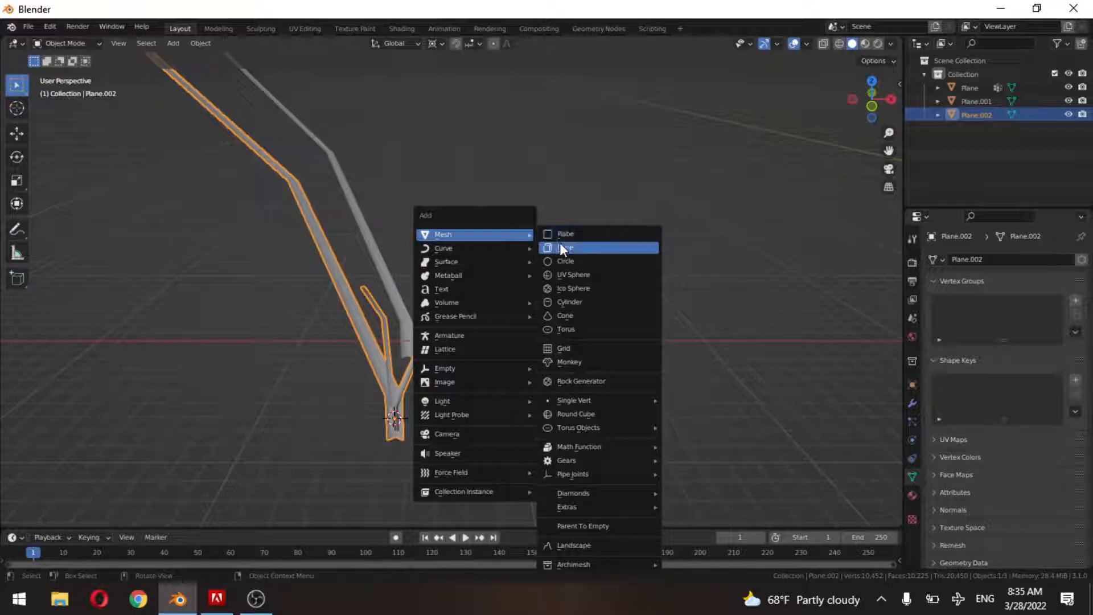
click(592, 278)
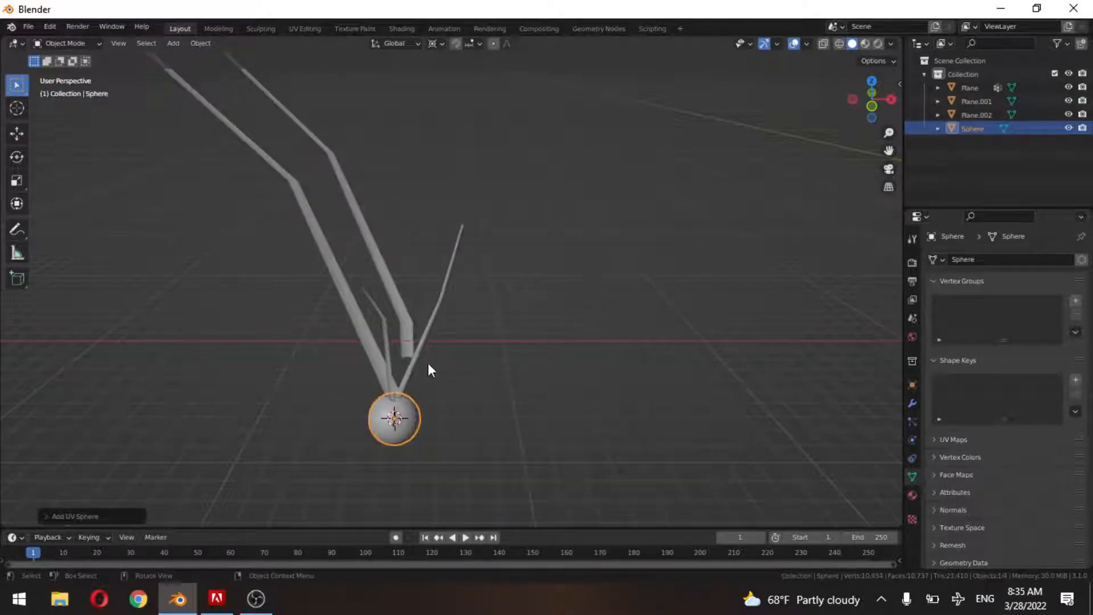
click(71, 517)
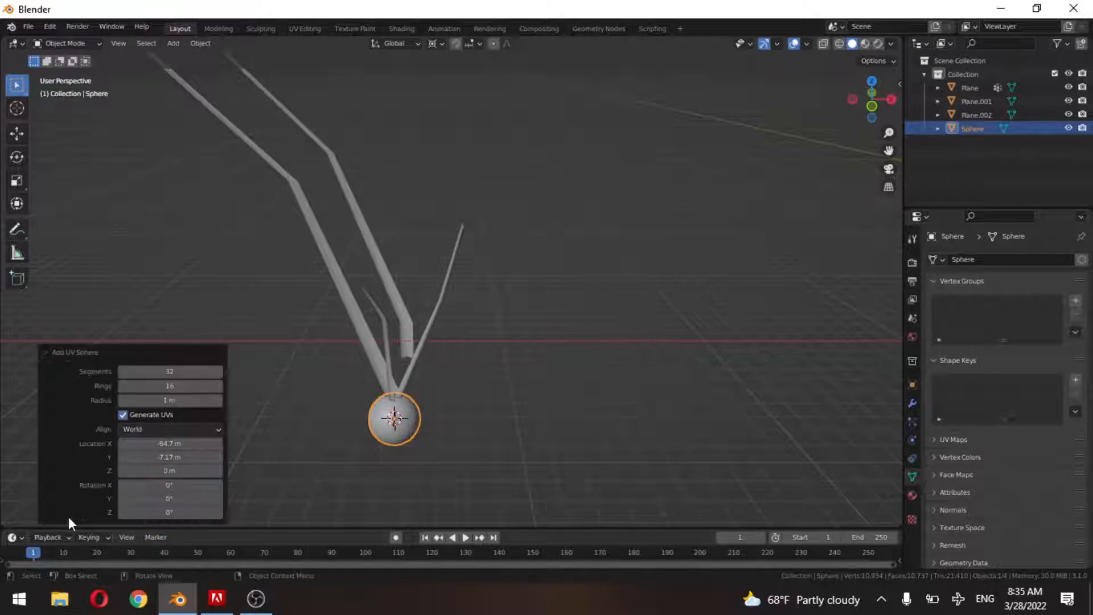
Set the new sphere's segments to 16 and its rings to 8.
click(169, 371)
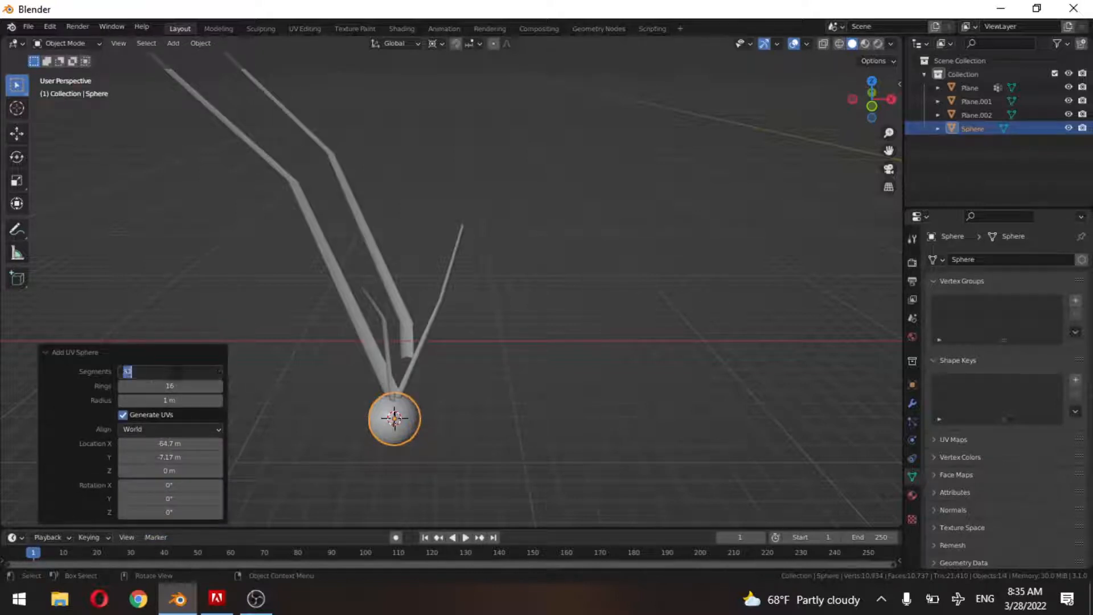
key(Return)
click(180, 380)
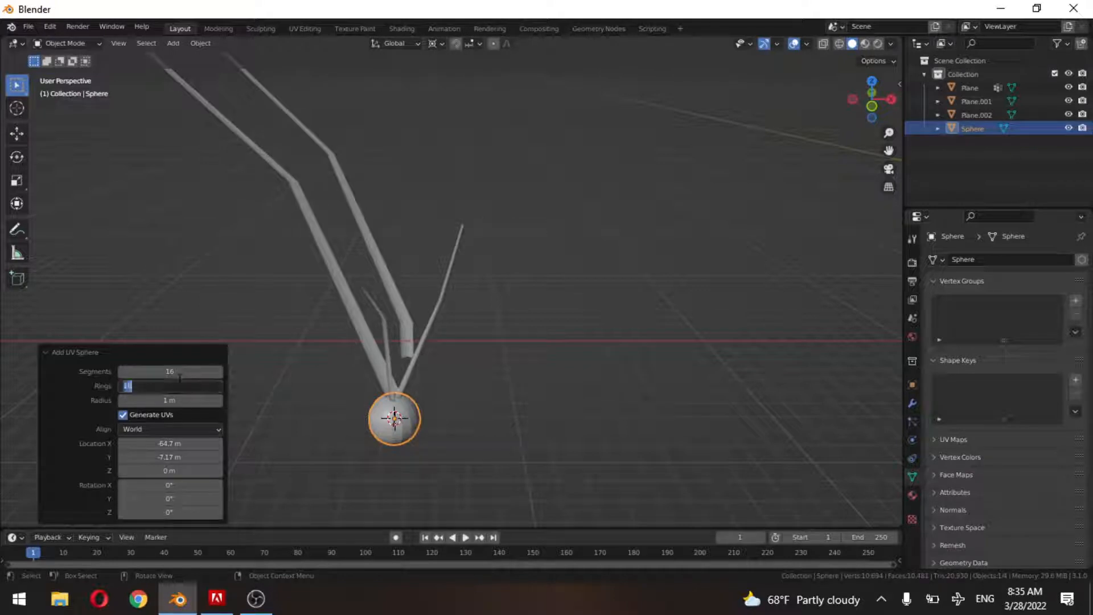
text(8)
key(Return)
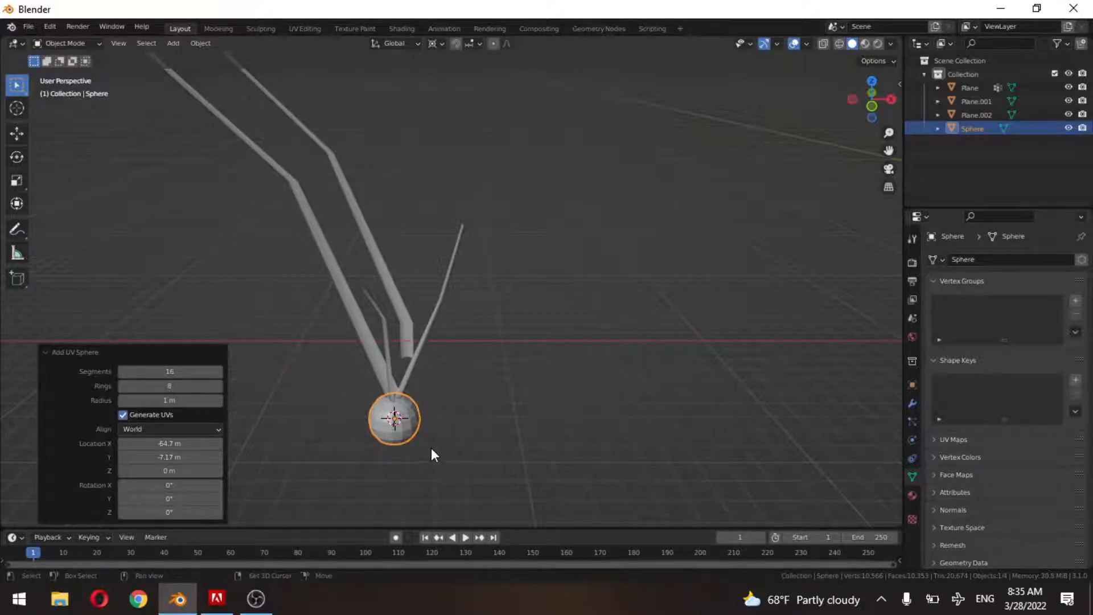
Lower the sphere's resolution to 13 segments and 5 rings.
shift+middle_drag(431, 447, 482, 390)
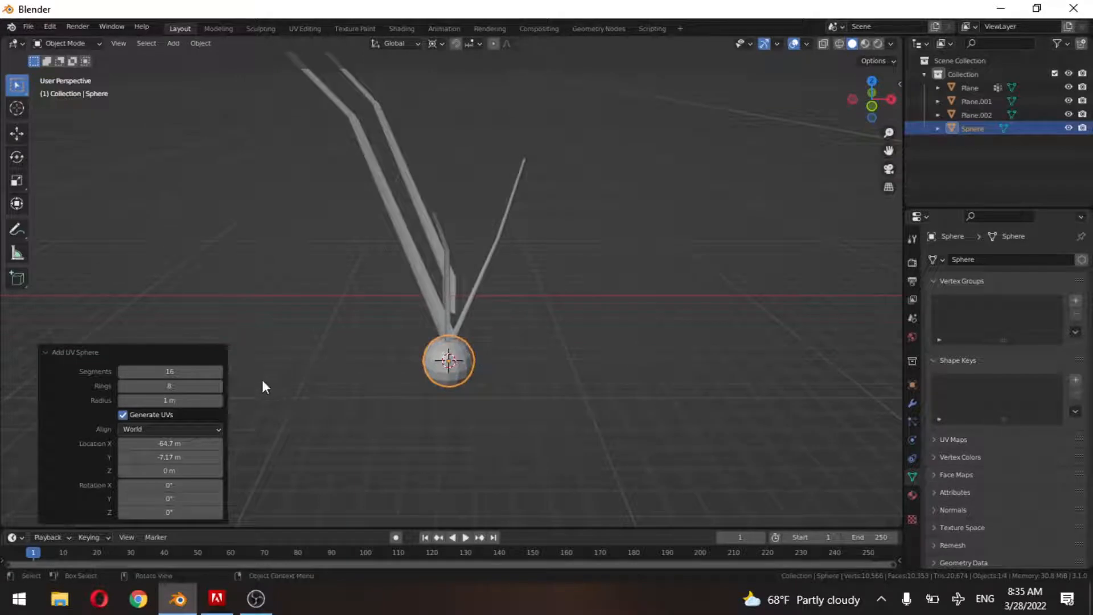
click(180, 373)
text(2)
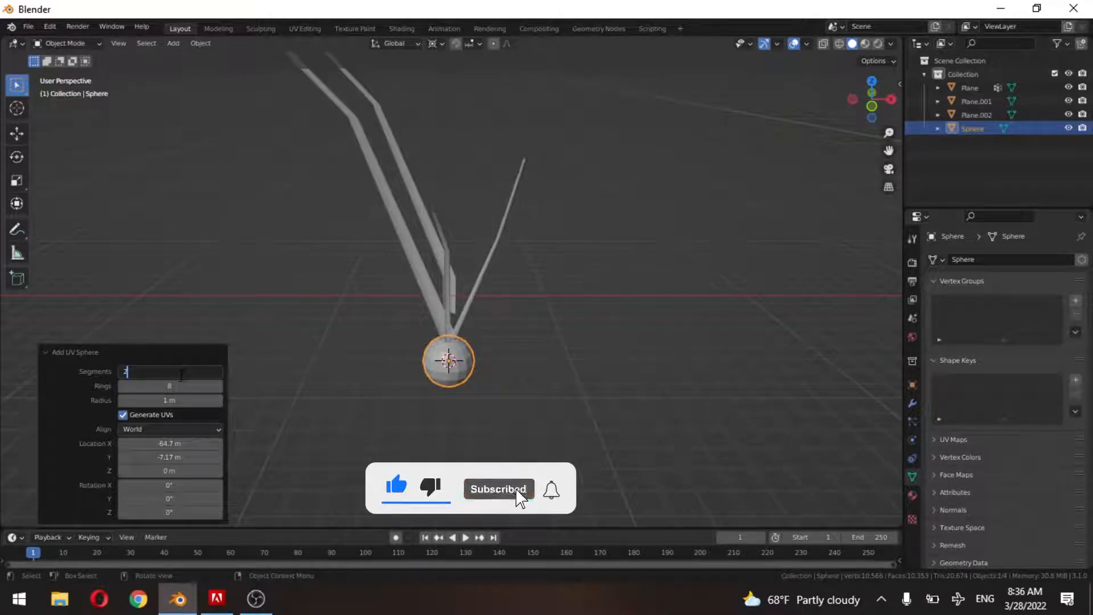
key(BackSpace)
text(13)
key(Return)
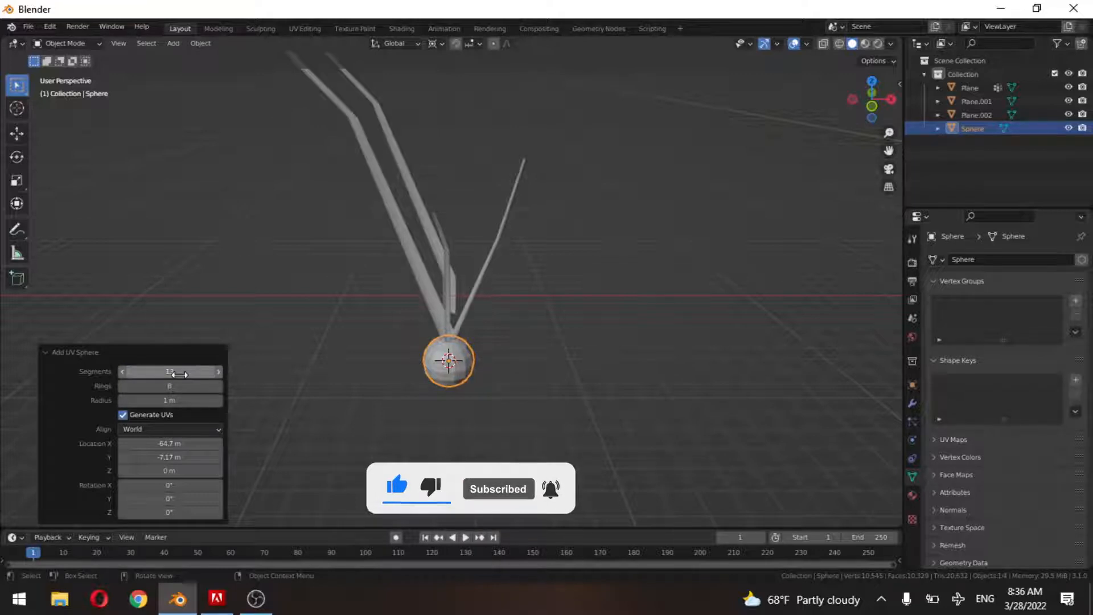
click(175, 386)
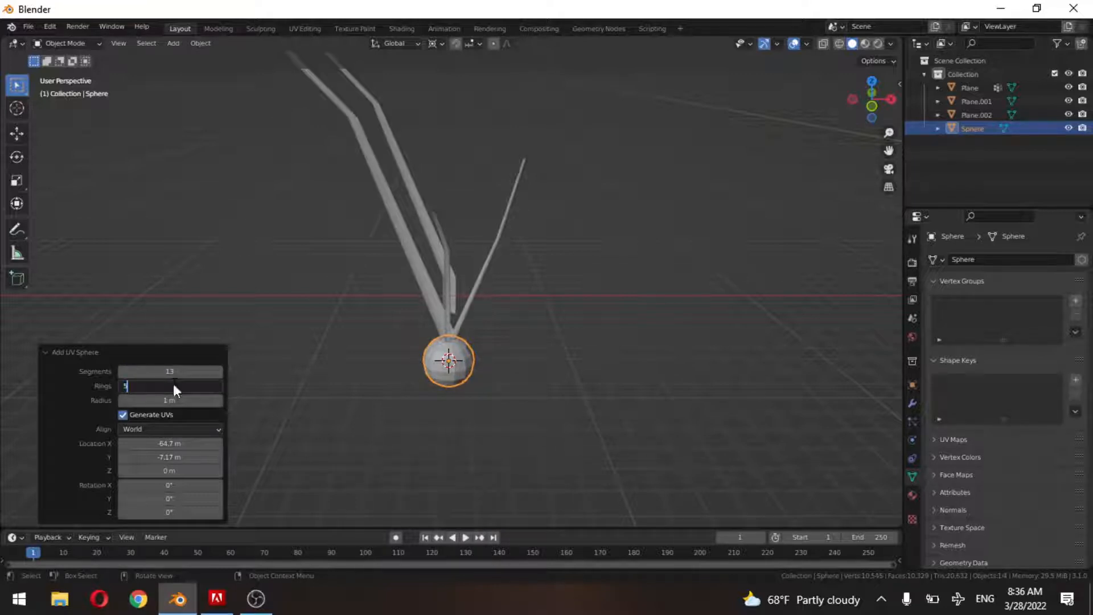
key(Return)
click(93, 354)
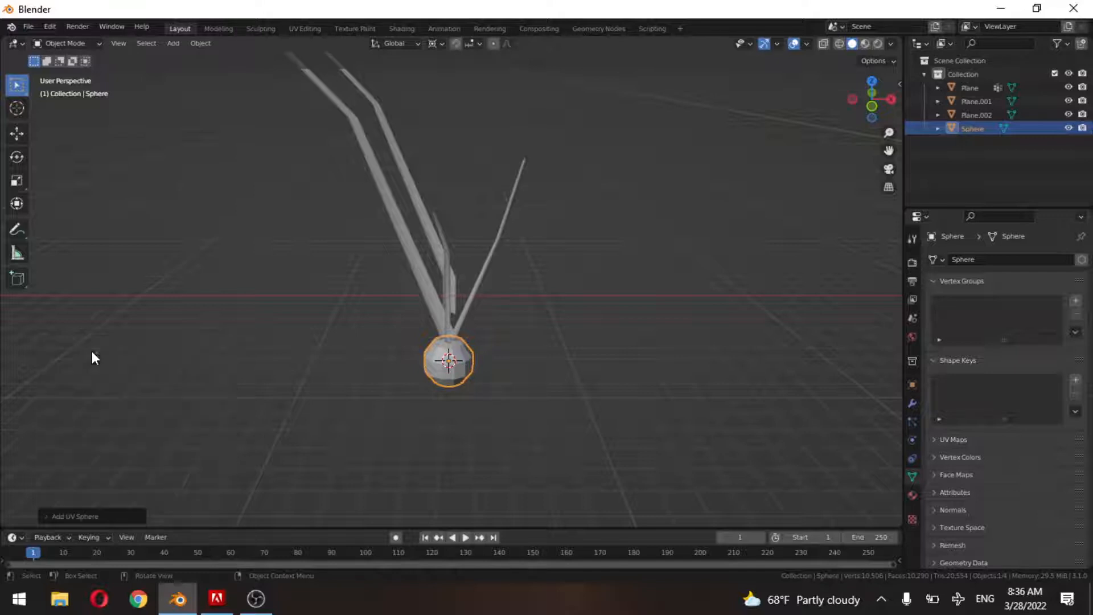
In front view, move the sphere up and along positive X so it stands clear of the grass clump.
key(KP_1)
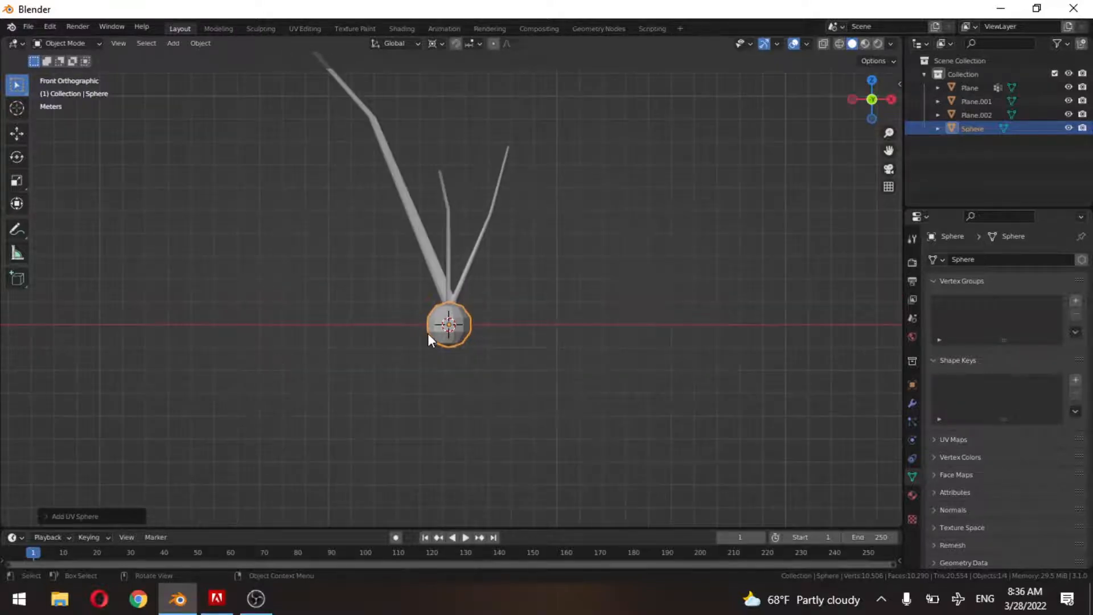
key(g)
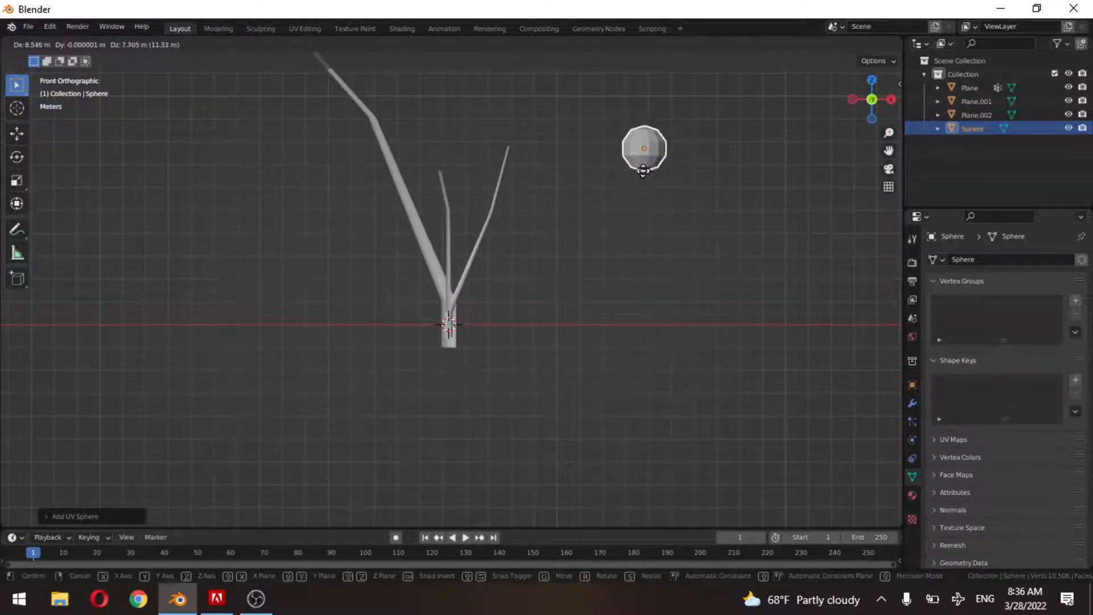
click(644, 161)
shift+middle_drag(641, 198, 466, 256)
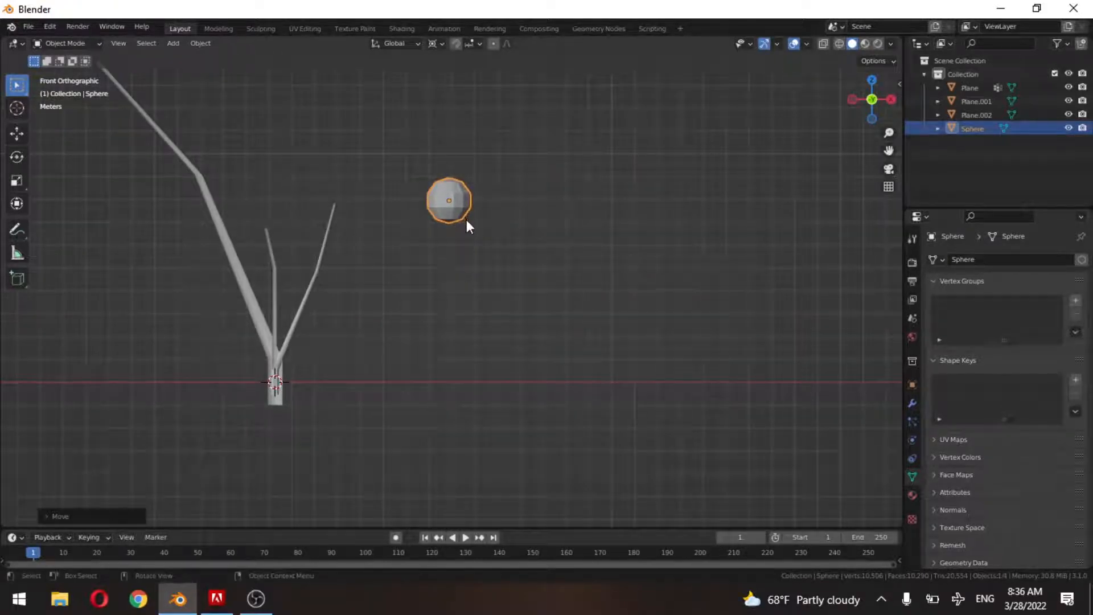
Set the transform pivot point to Individual Origins and scale the sphere down to about one third.
key(s)
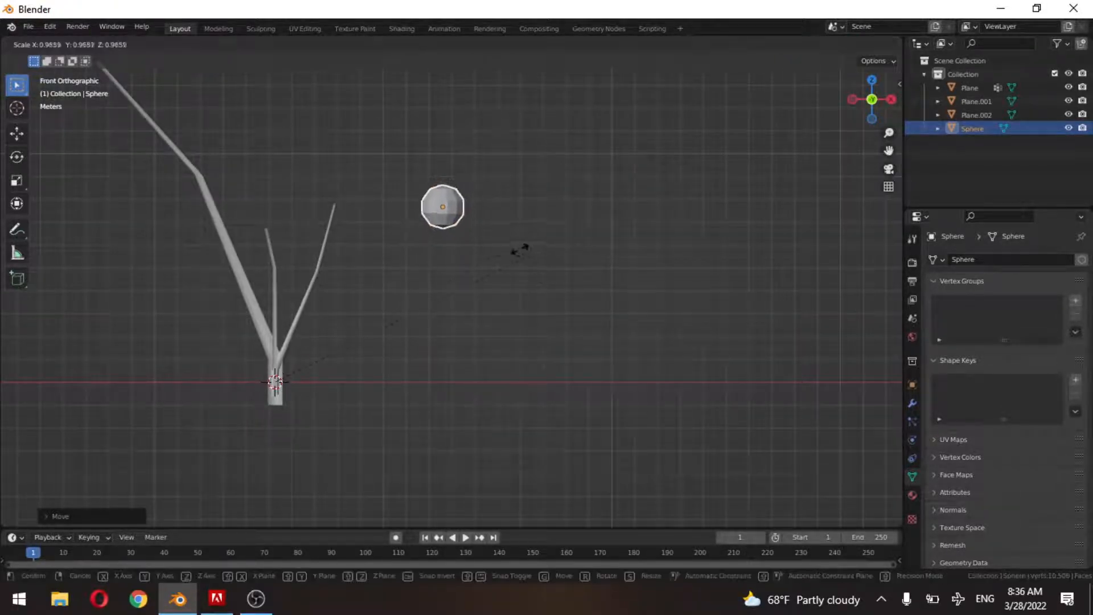
right_click(534, 263)
click(438, 41)
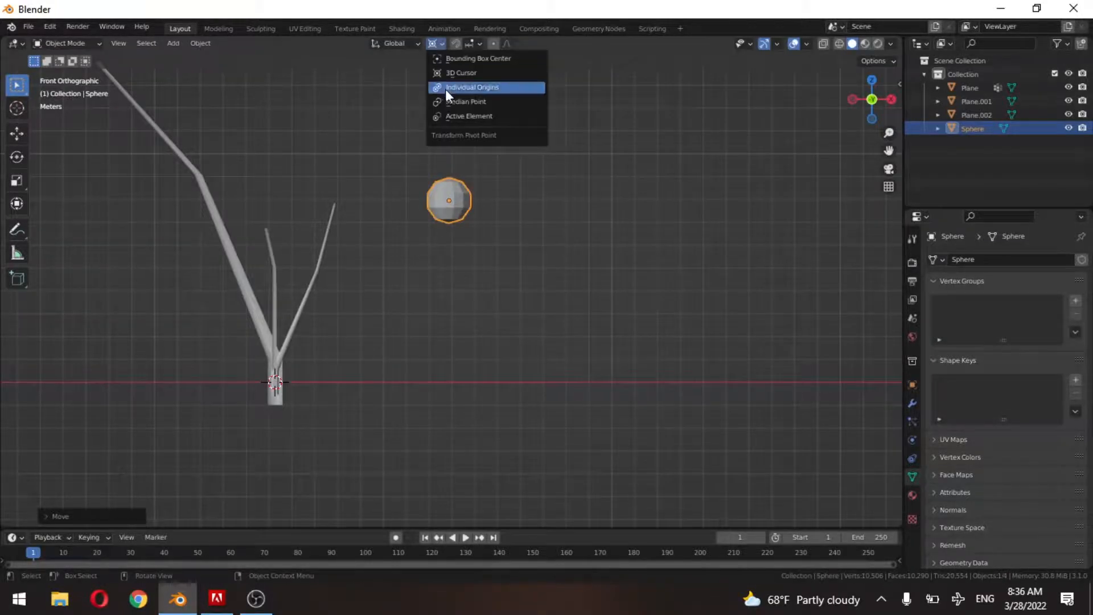
click(465, 87)
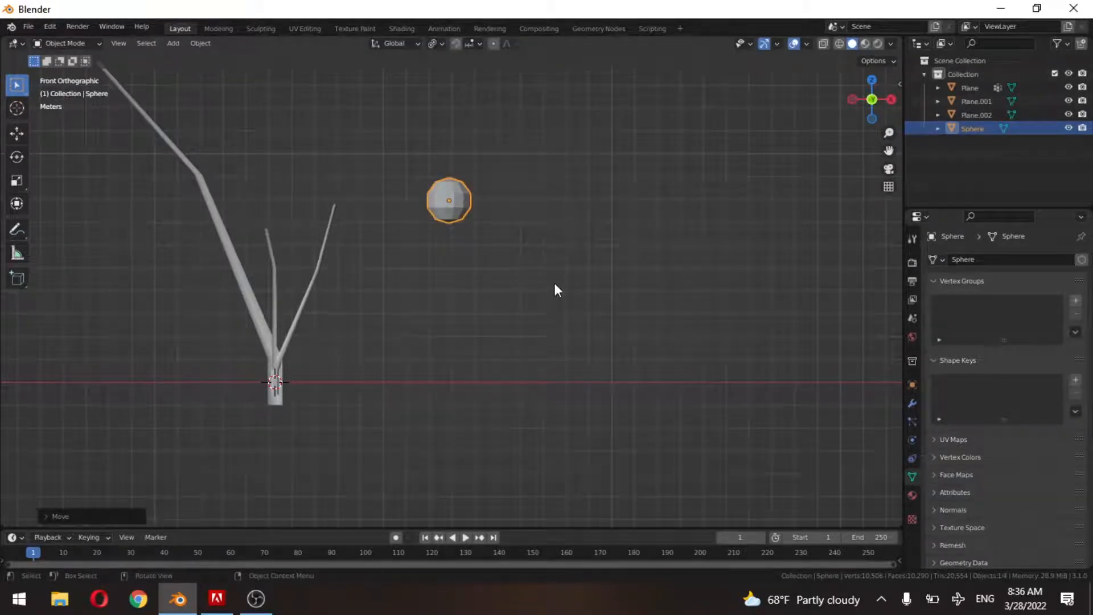
key(s)
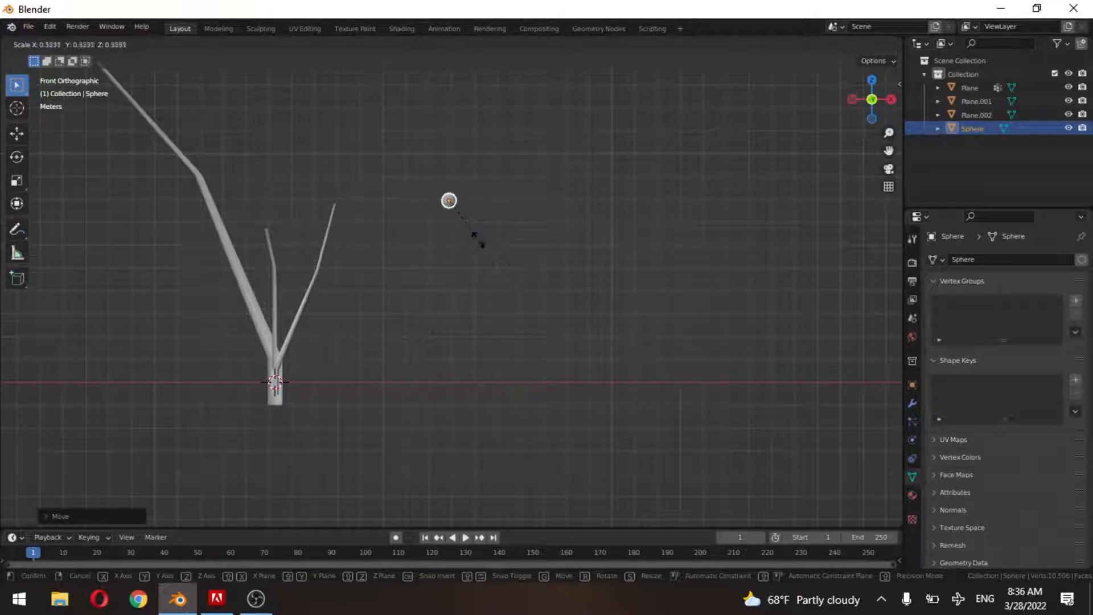
click(479, 245)
In Edit Mode with see-through display, select the sphere's bottom cap and inset its faces to a small area around the pole.
key(Tab)
scroll(447, 157, up, 6)
shift+middle_drag(449, 159, 505, 257)
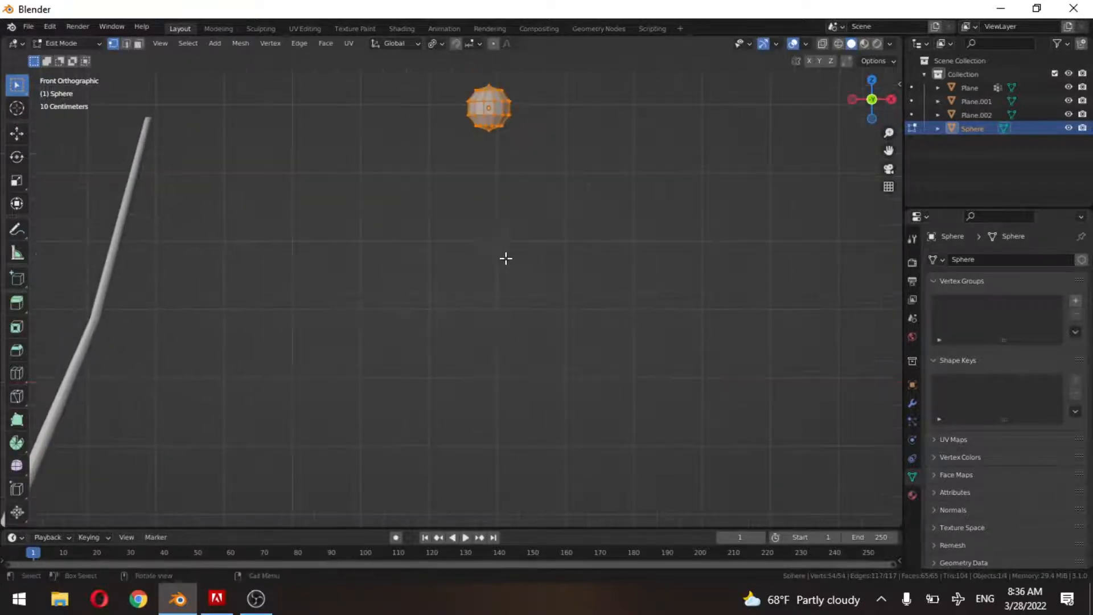
key(KP_Decimal)
key(KP_1)
key(alt+z)
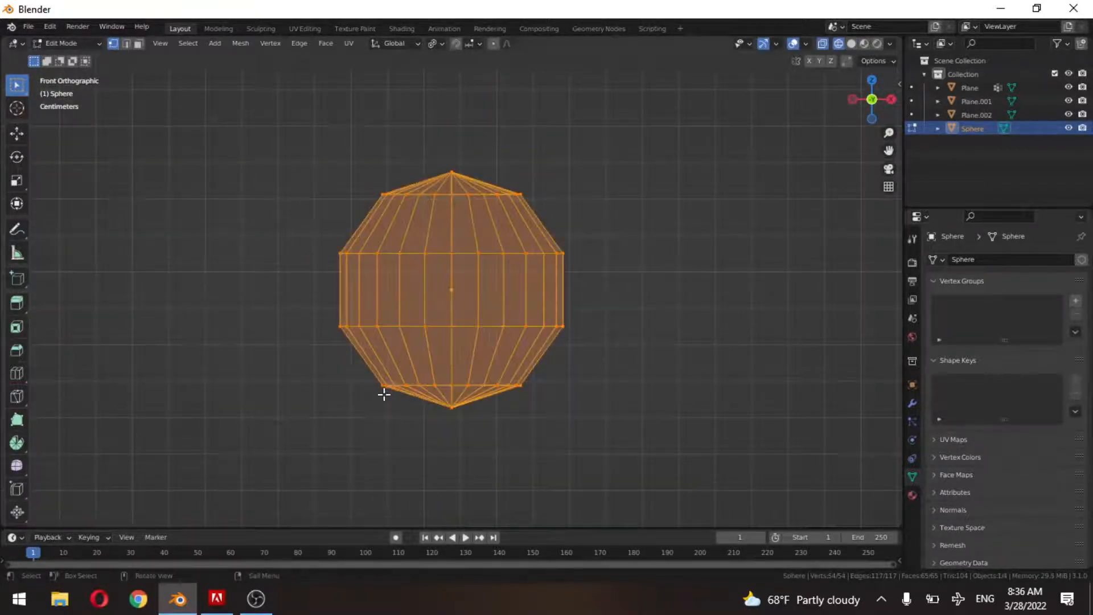
drag(370, 373, 579, 431)
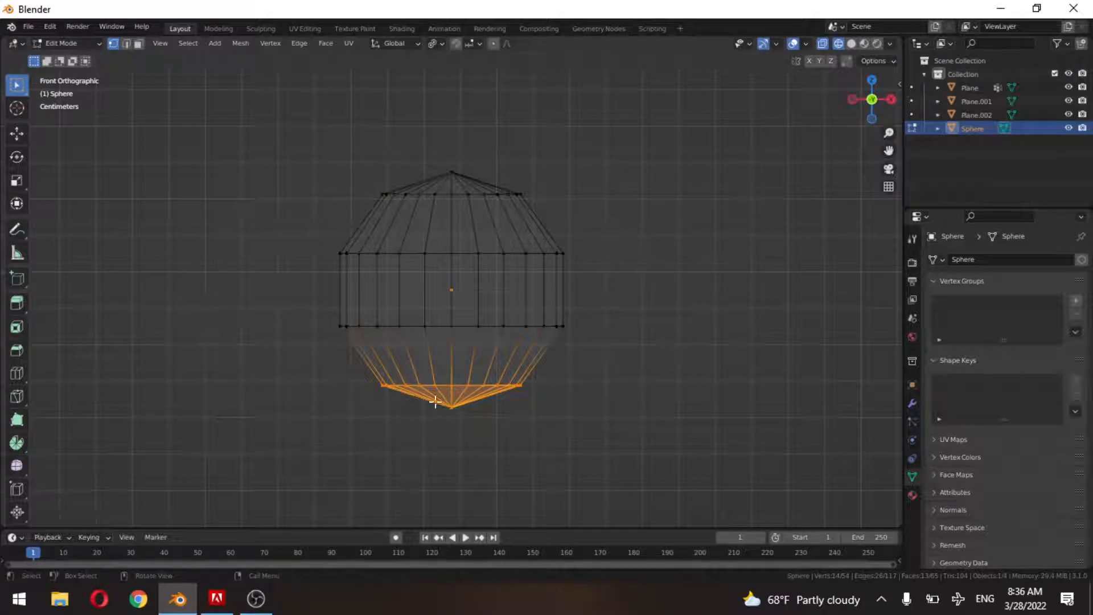
key(i)
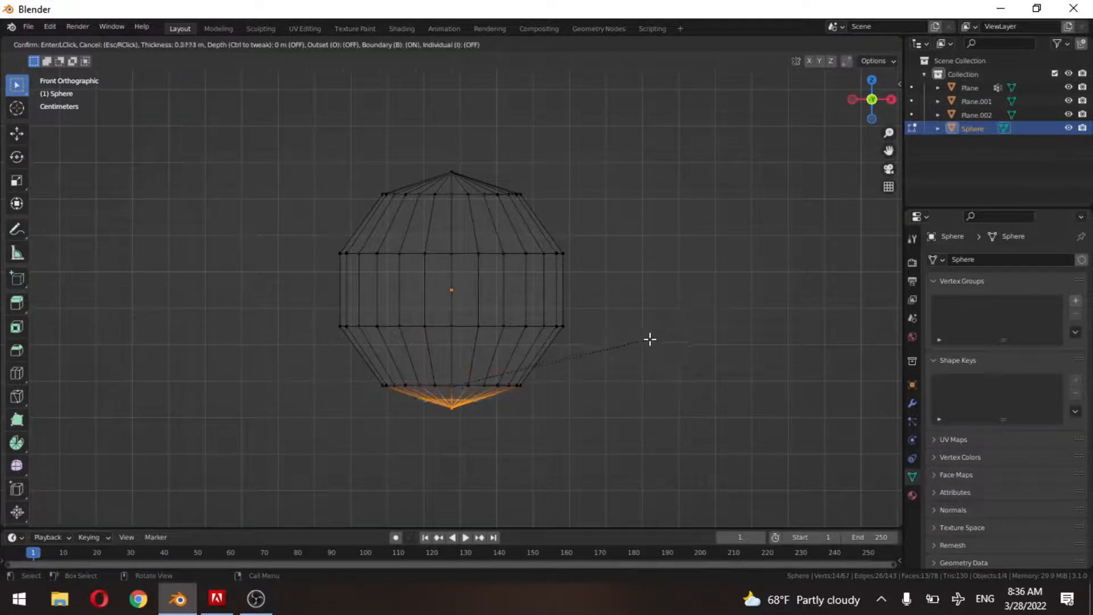
click(630, 356)
Extrude the inset bottom faces far downward to form a long thin stem below the sphere.
scroll(598, 381, down, 3)
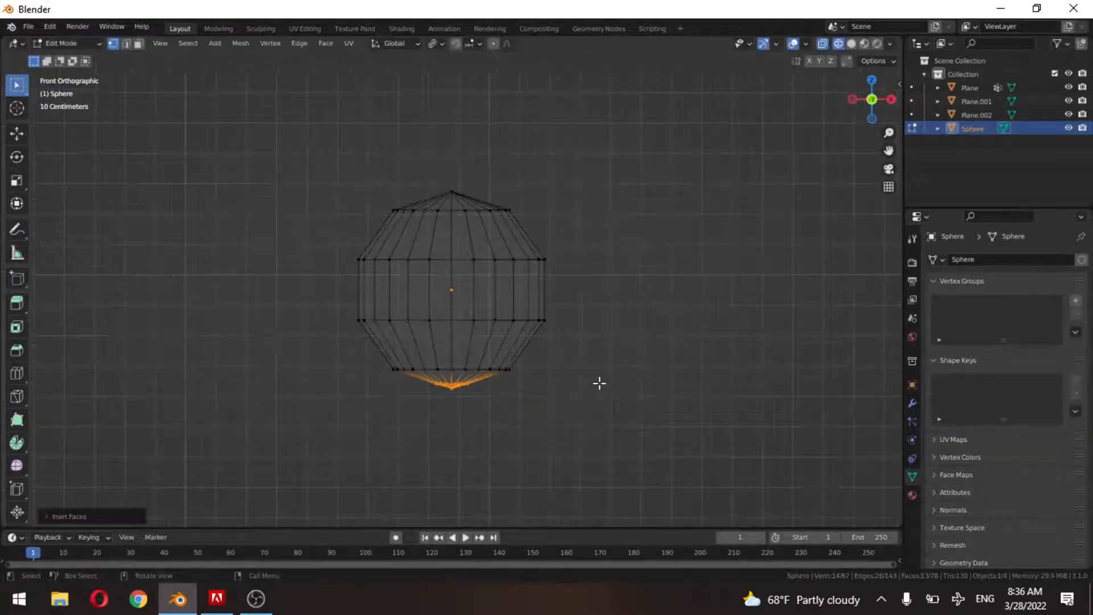
mouse_move(474, 435)
shift+middle_down()
mouse_move(474, 326)
mouse_move(537, 195)
shift+middle_up()
key(shift+z)
scroll(474, 326, down, 6)
key(e)
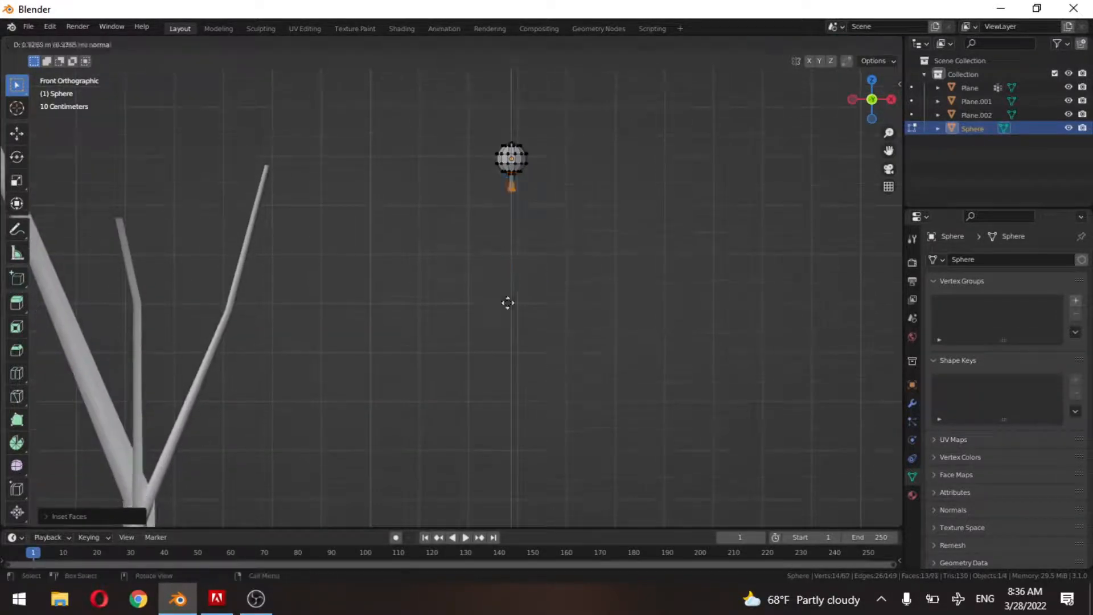
click(569, 421)
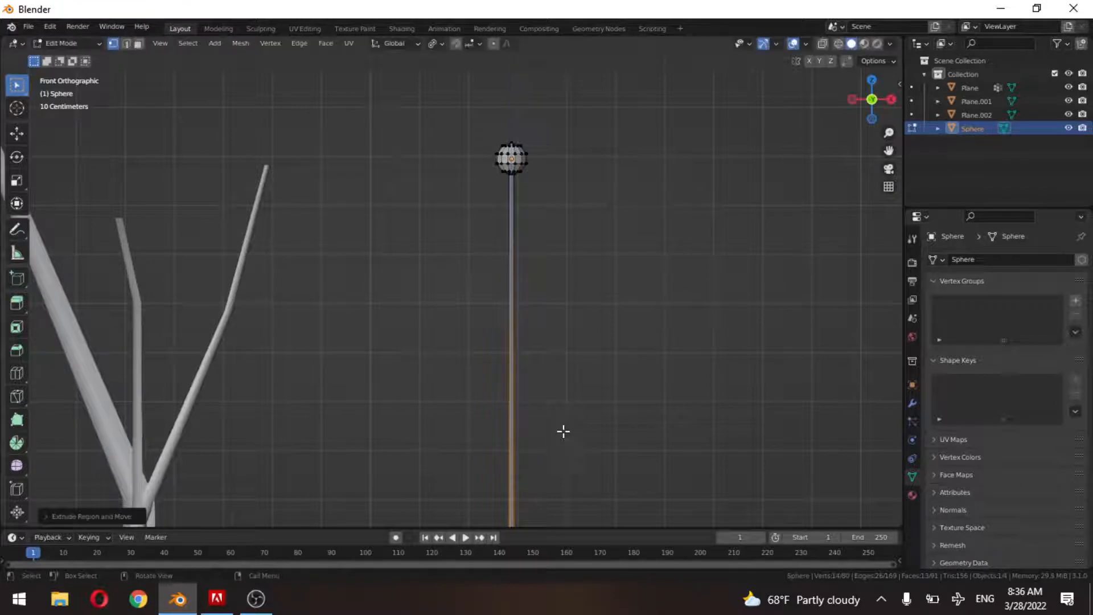
Add a centred loop cut across the middle of the stem and move it toward positive X to bend the stem.
scroll(590, 420, down, 4)
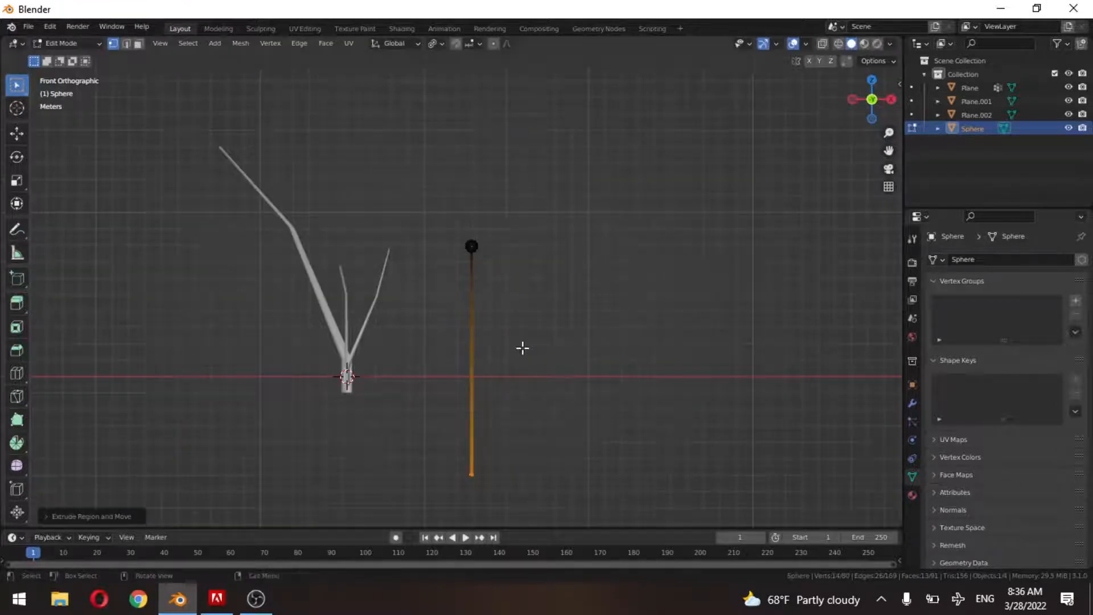
key(ctrl+r)
click(481, 349)
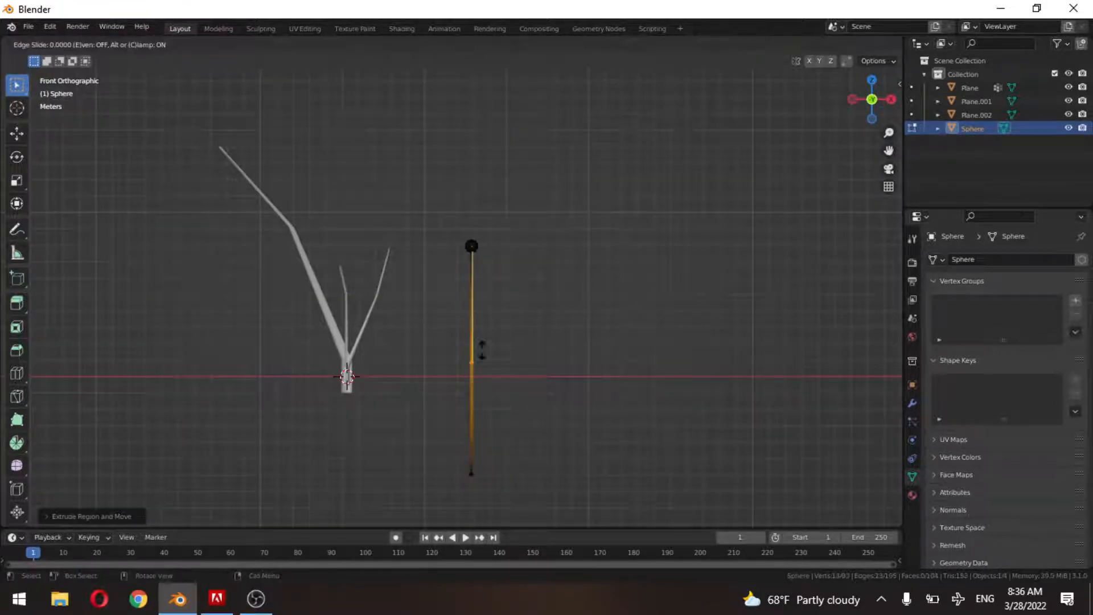
right_click(492, 351)
key(g)
click(490, 408)
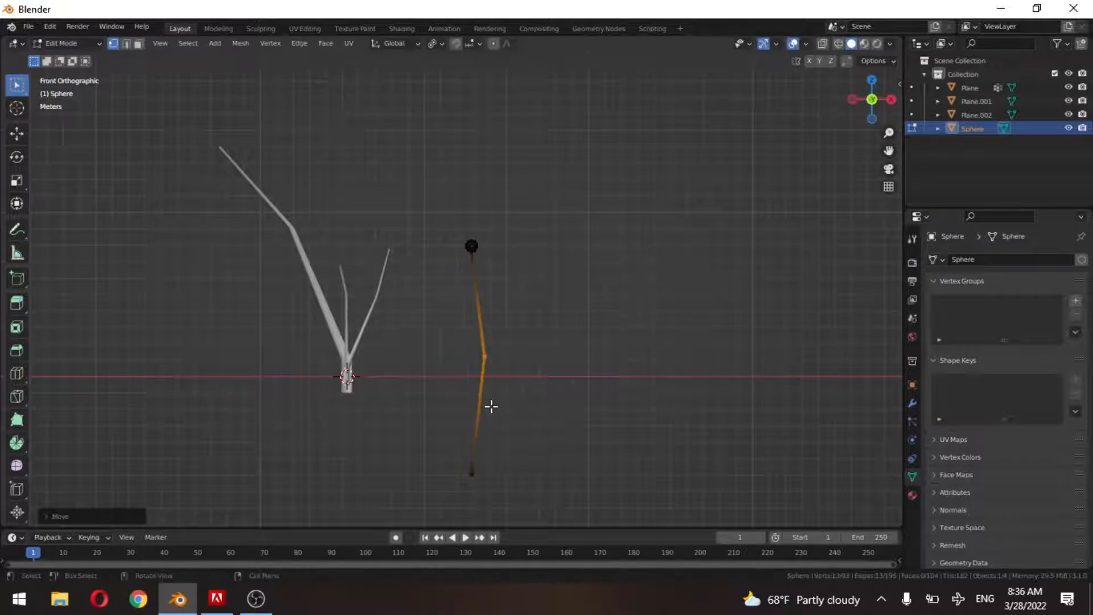
Add another loop cut to the stem's upper half, shift it to create a second bend, and return to Object Mode.
key(ctrl+r)
click(484, 323)
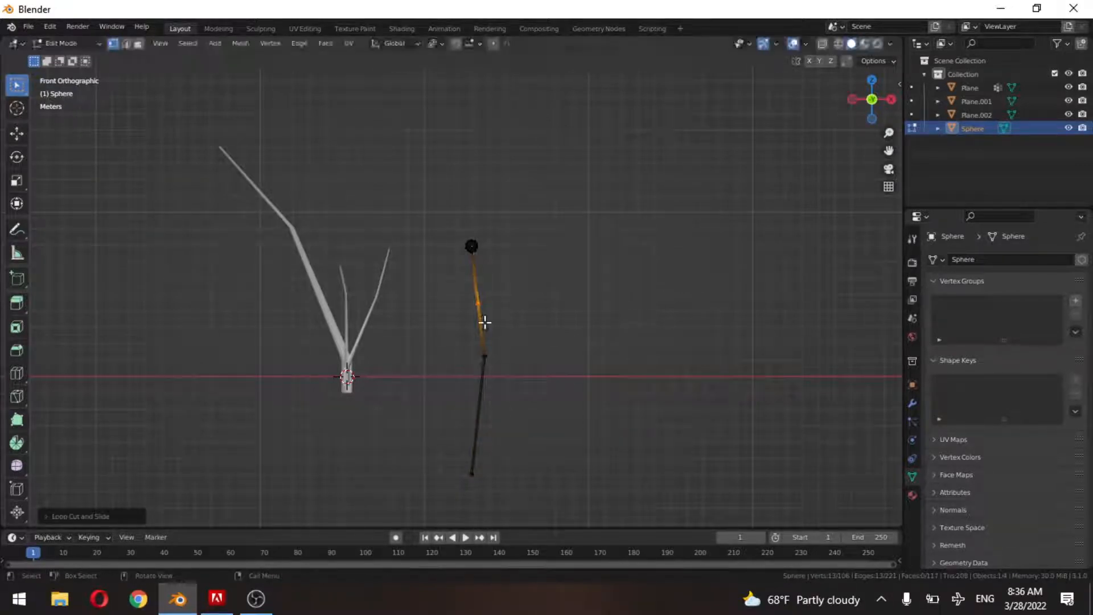
click(478, 321)
key(Tab)
middle_drag(478, 322, 560, 390)
scroll(561, 388, up, 5)
scroll(534, 404, down, 1)
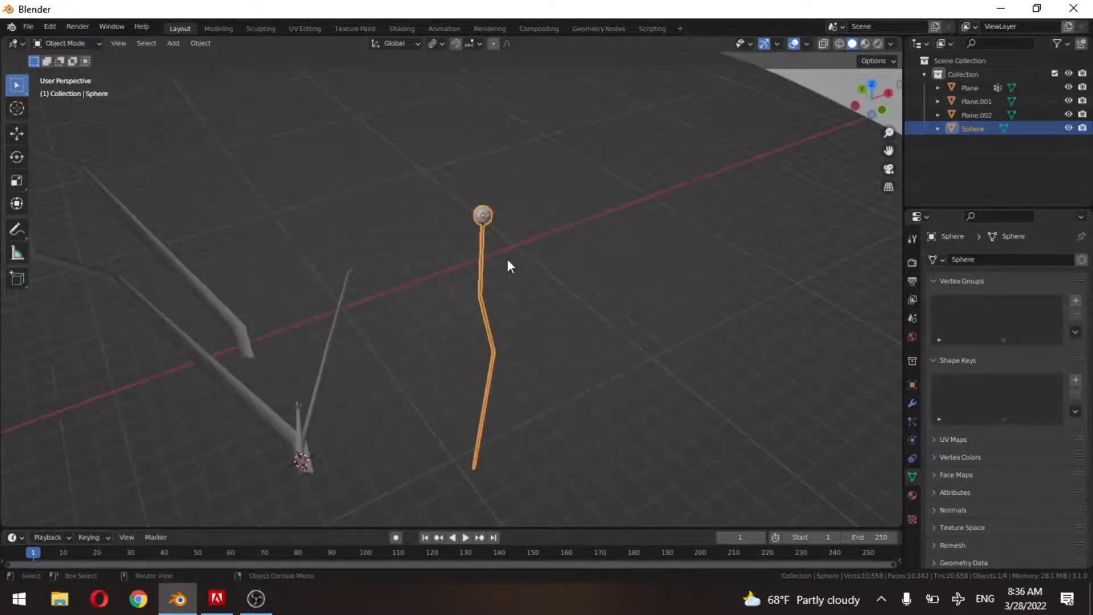
Apply smooth shading to the round-headed stemmed plant.
shift+middle_drag(520, 245, 480, 288)
scroll(473, 265, up, 5)
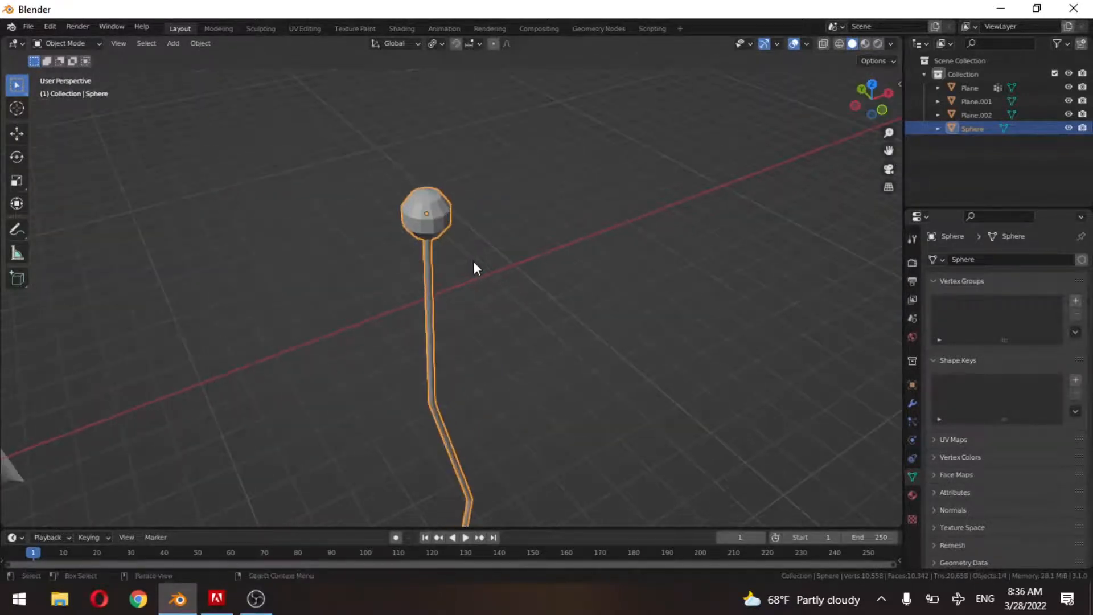
right_click(427, 209)
click(427, 209)
scroll(500, 331, down, 4)
middle_drag(518, 361, 699, 306)
scroll(452, 307, up, 2)
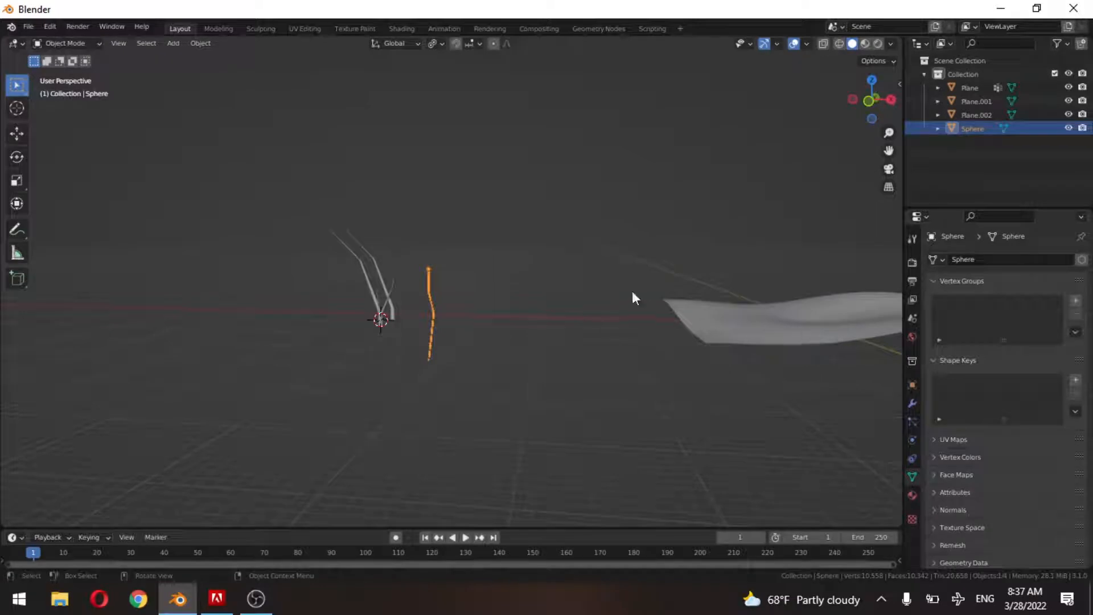
Rename the round-headed plant object as Weed.
double_click(982, 129)
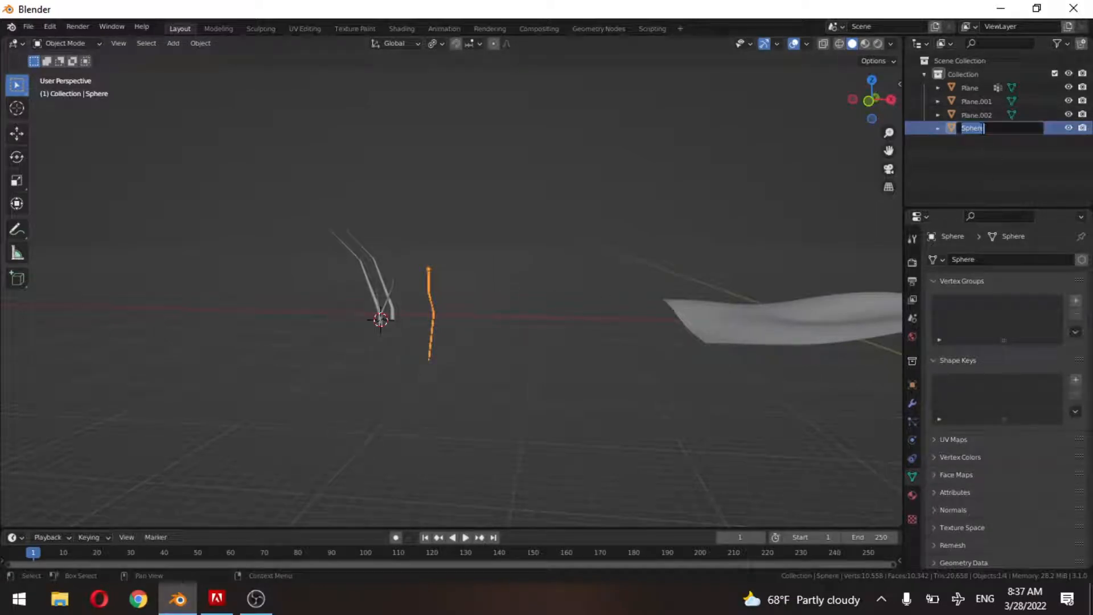
text(Weed)
key(Return)
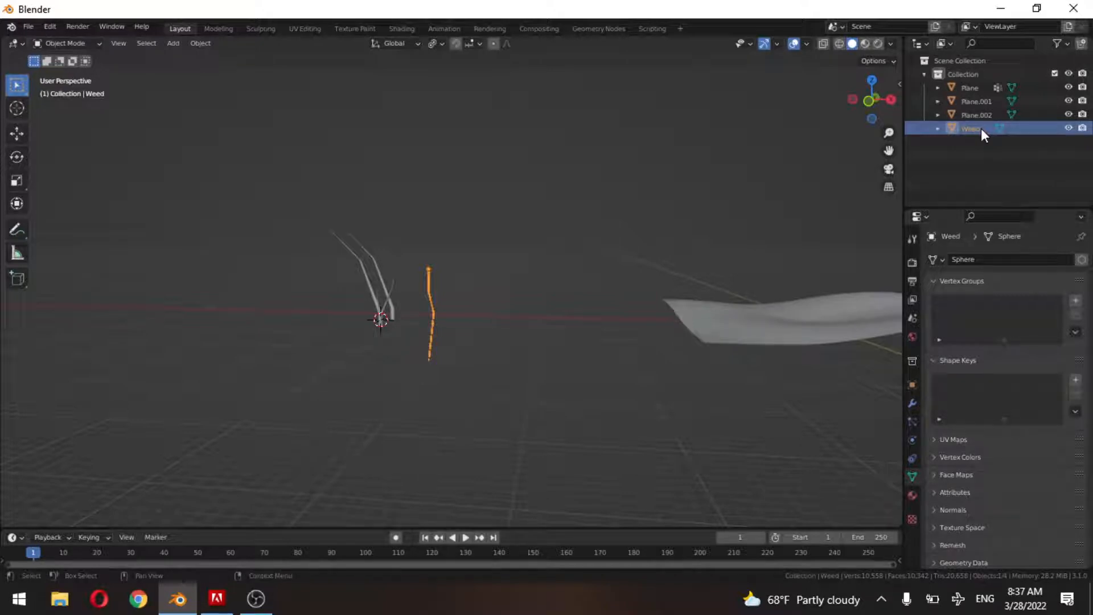
Select the multi-blade clump, Plane.002, and rename it as Grass.
click(380, 321)
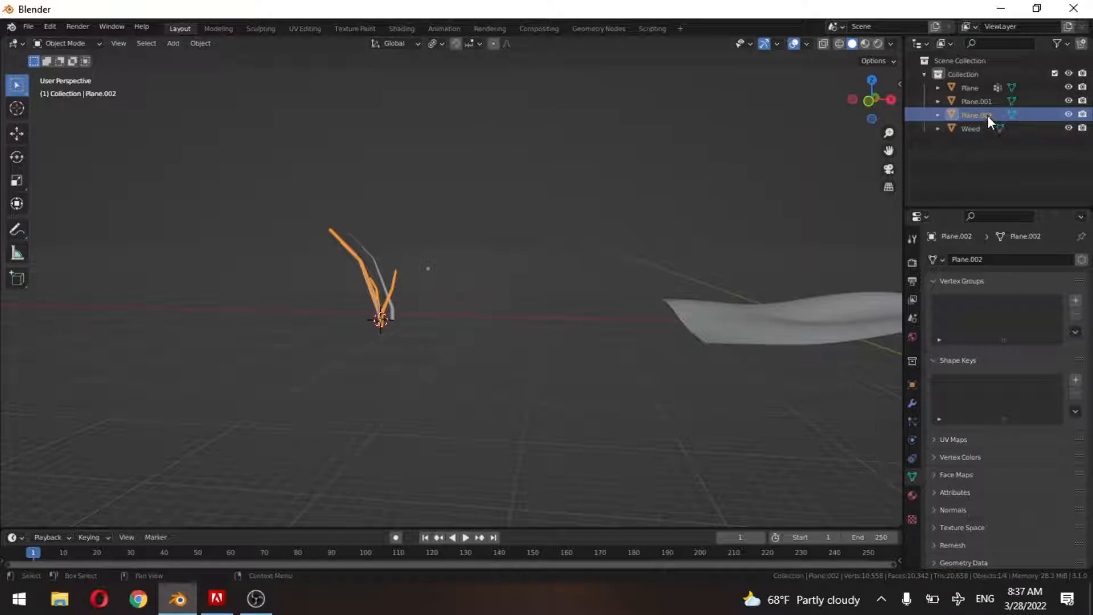
double_click(989, 117)
text(G)
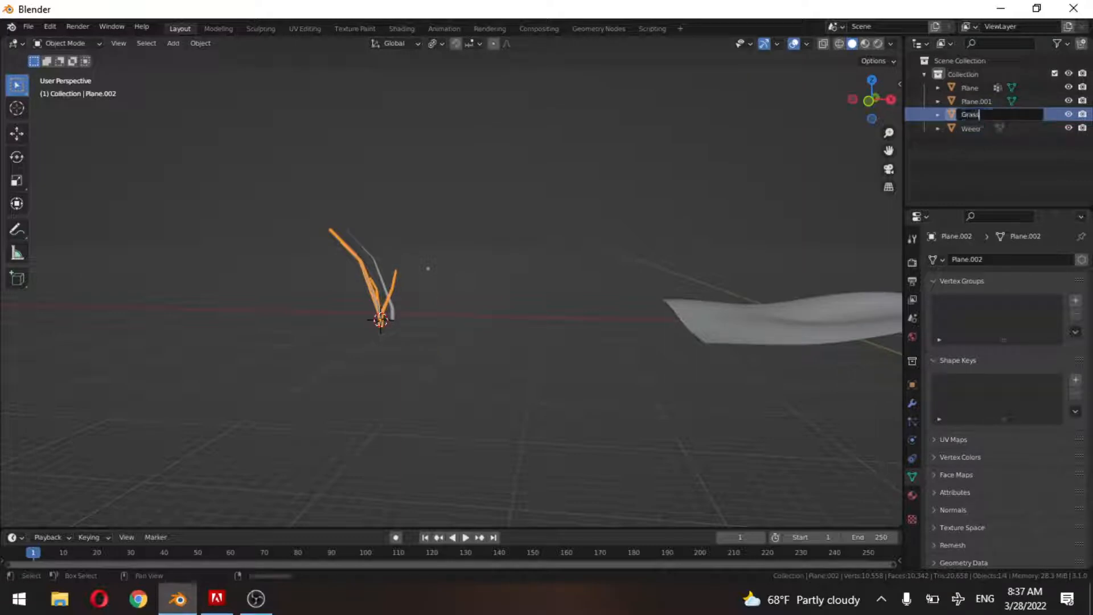
text(rass)
key(Return)
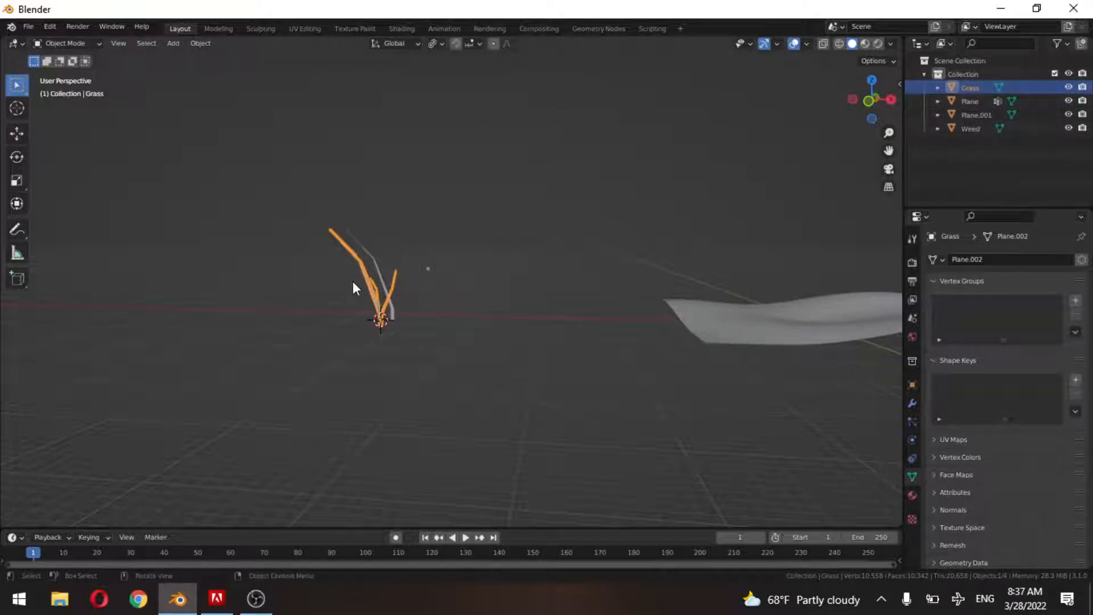
Select the single grass blade, Plane.001, and rename it as Grass 2.
click(388, 287)
double_click(978, 115)
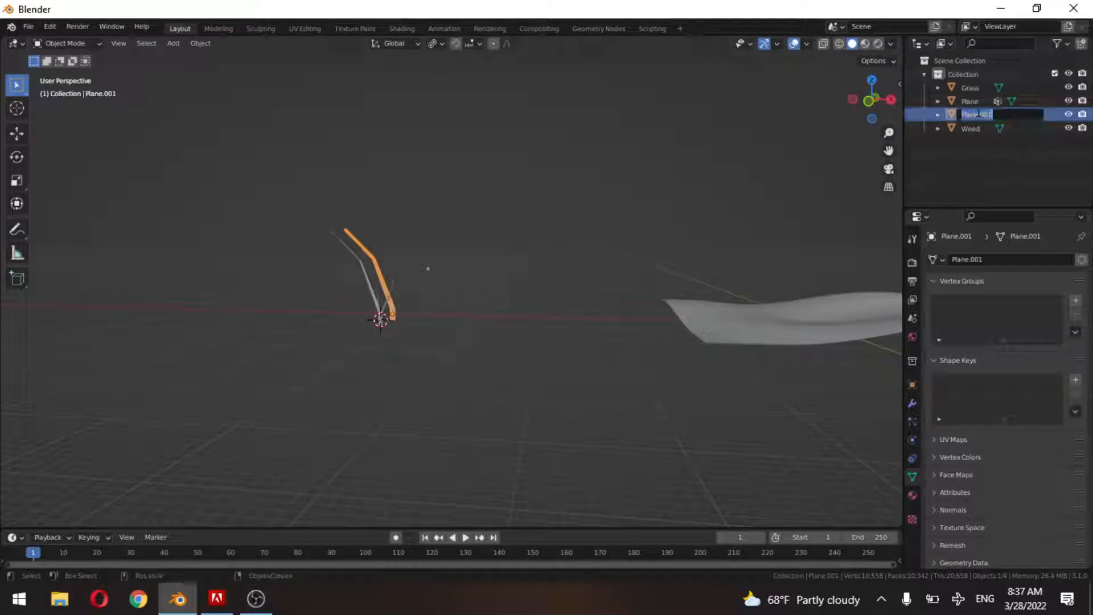
text(Grass)
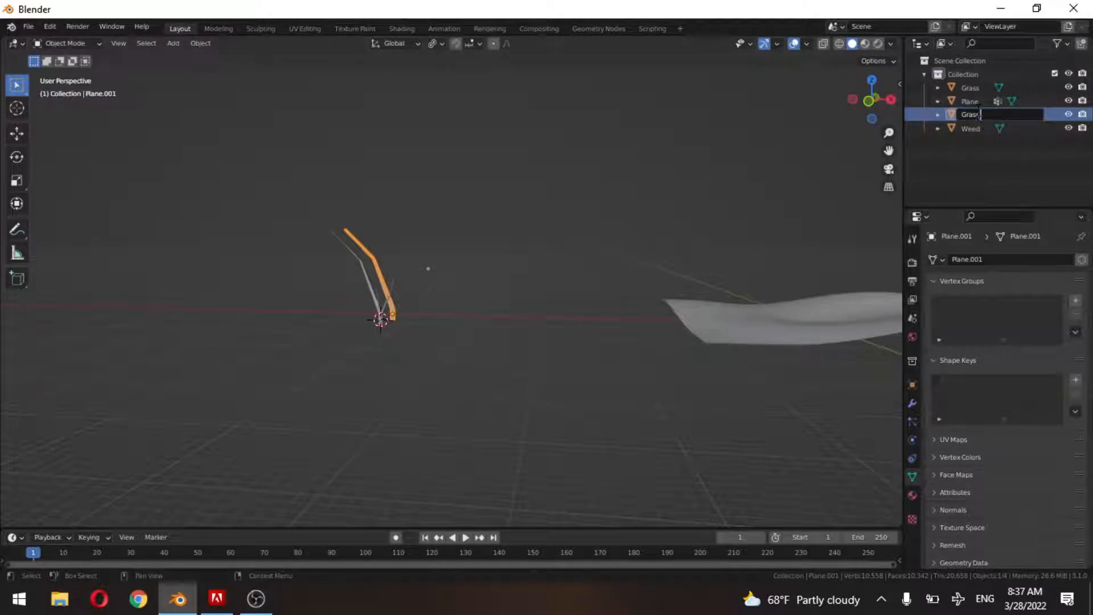
text(.2)
key(Return)
Add a camera to the scene with the hilly ground plane in view.
middle_drag(567, 314, 676, 357)
click(734, 299)
key(shift+a)
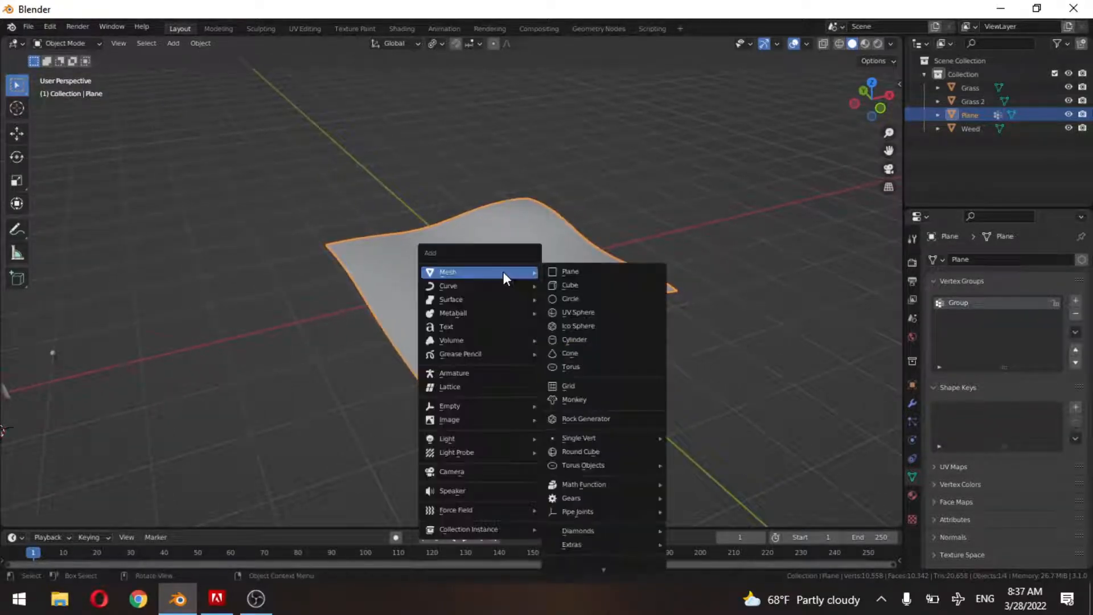
click(456, 472)
middle_drag(506, 316, 474, 318)
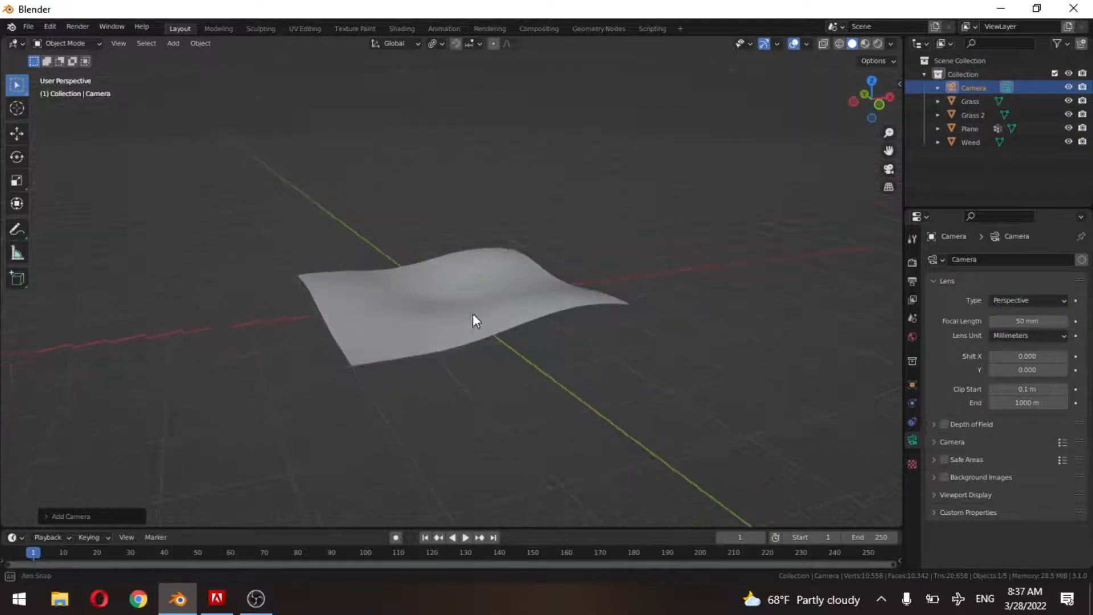
Frame the hilly ground at a low, close angle and align the camera to that view.
scroll(327, 385, up, 6)
middle_drag(539, 388, 595, 396)
scroll(594, 391, up, 4)
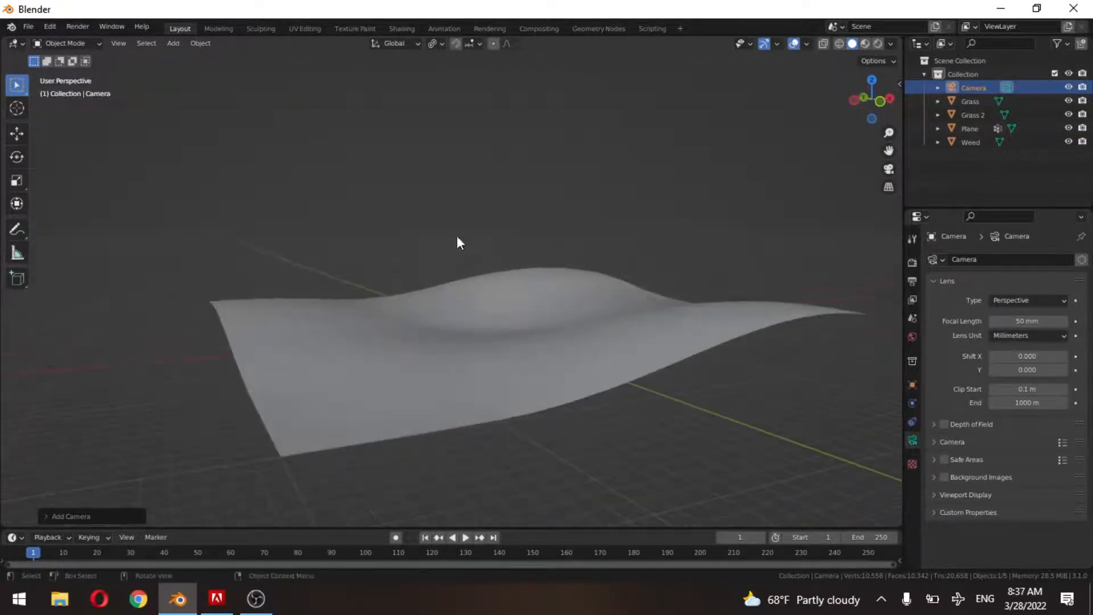
shift+middle_drag(524, 366, 508, 337)
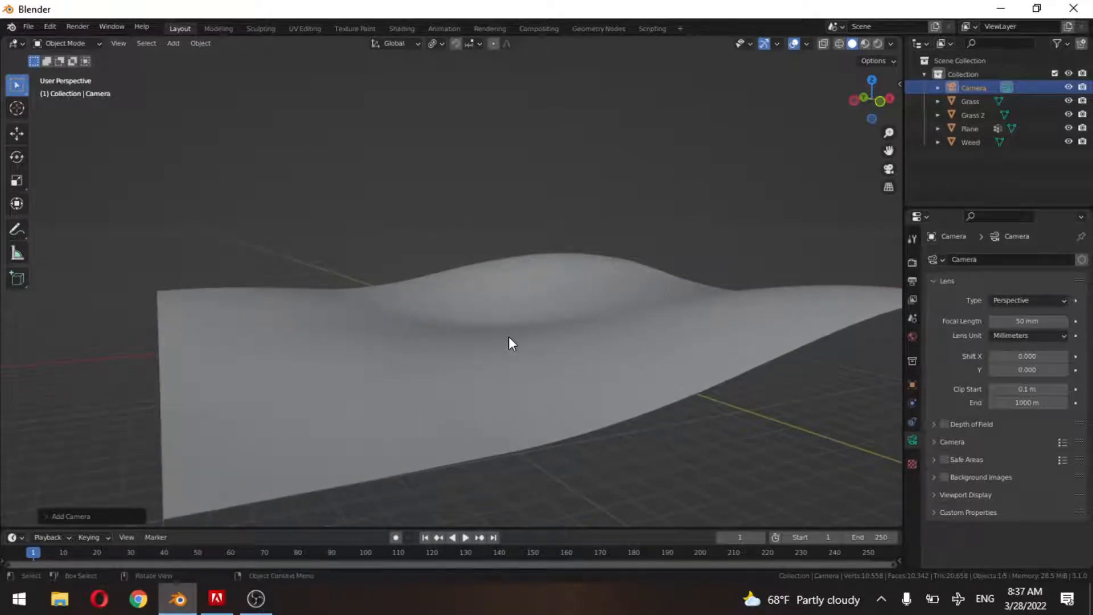
key(ctrl+alt+KP_0)
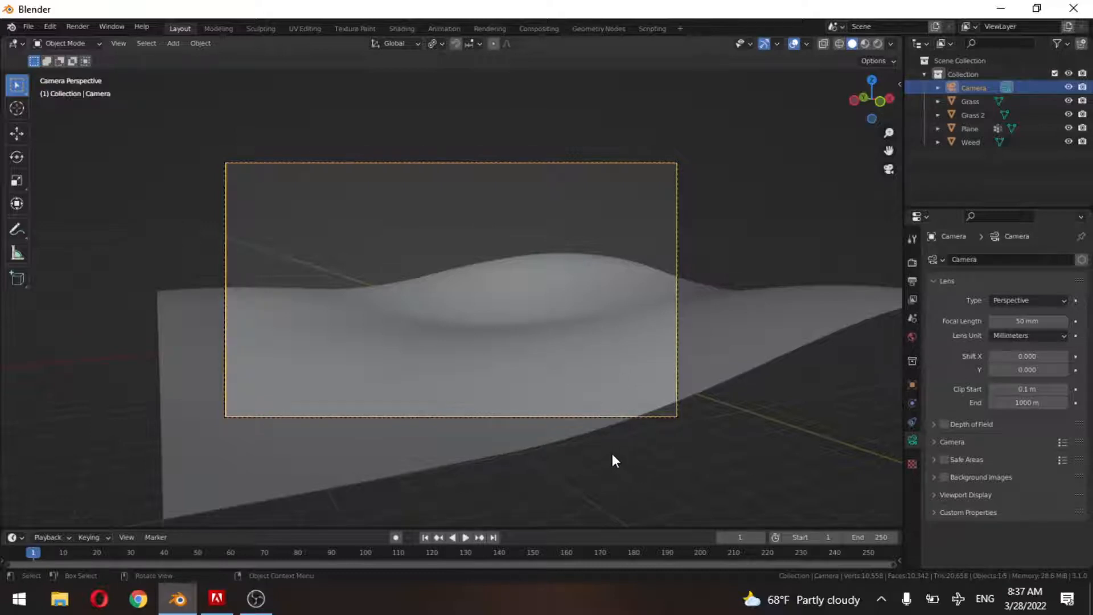
Move the camera forward along its local Z axis by about 13.5 m, closer to the hill.
key(g)
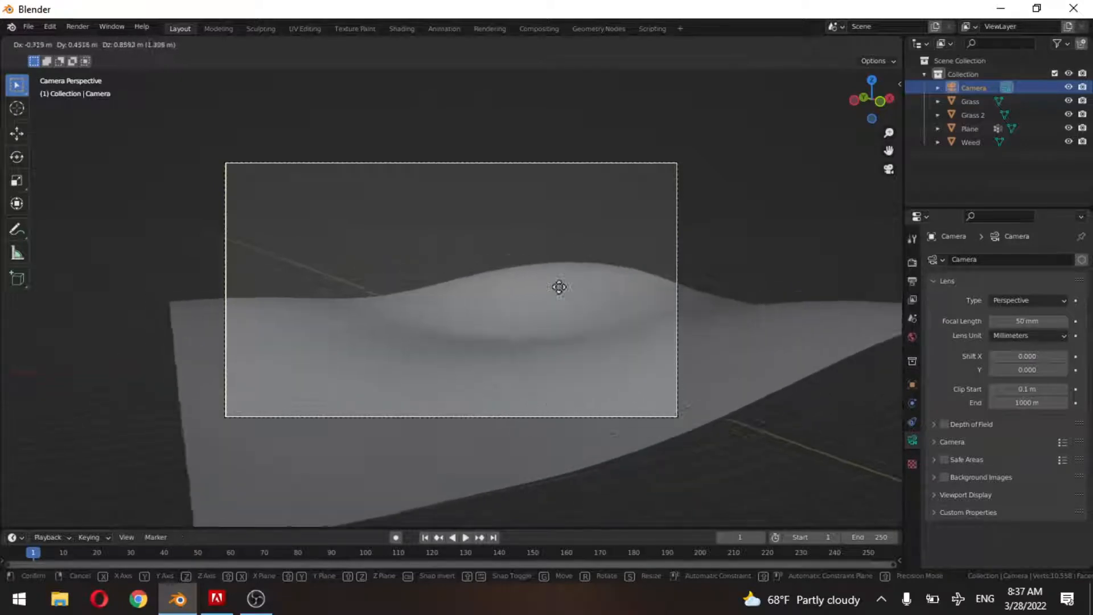
key(z)
key(z)
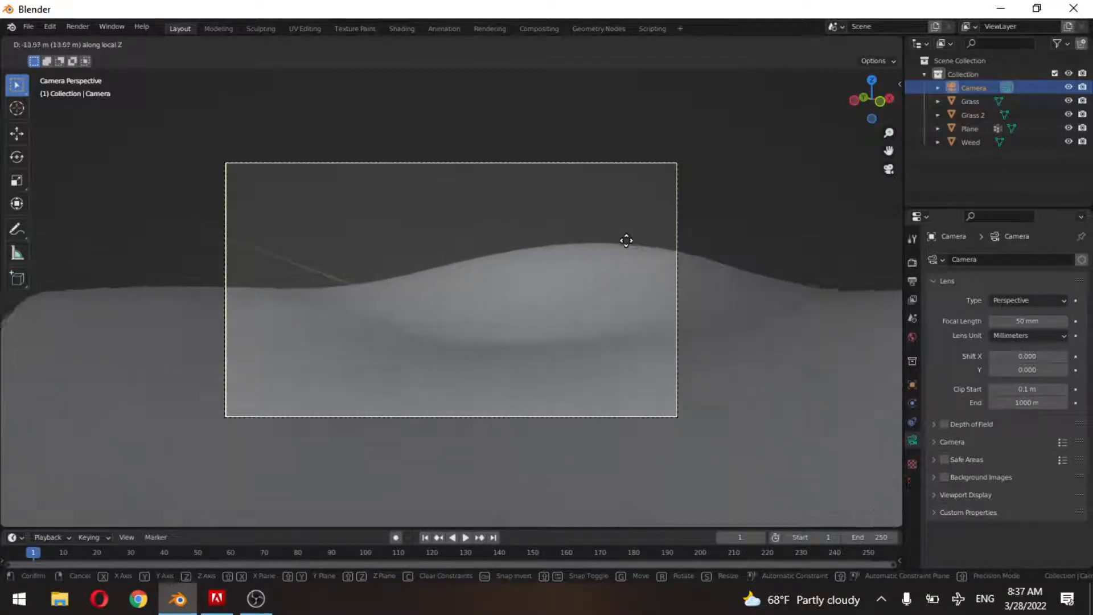
click(617, 254)
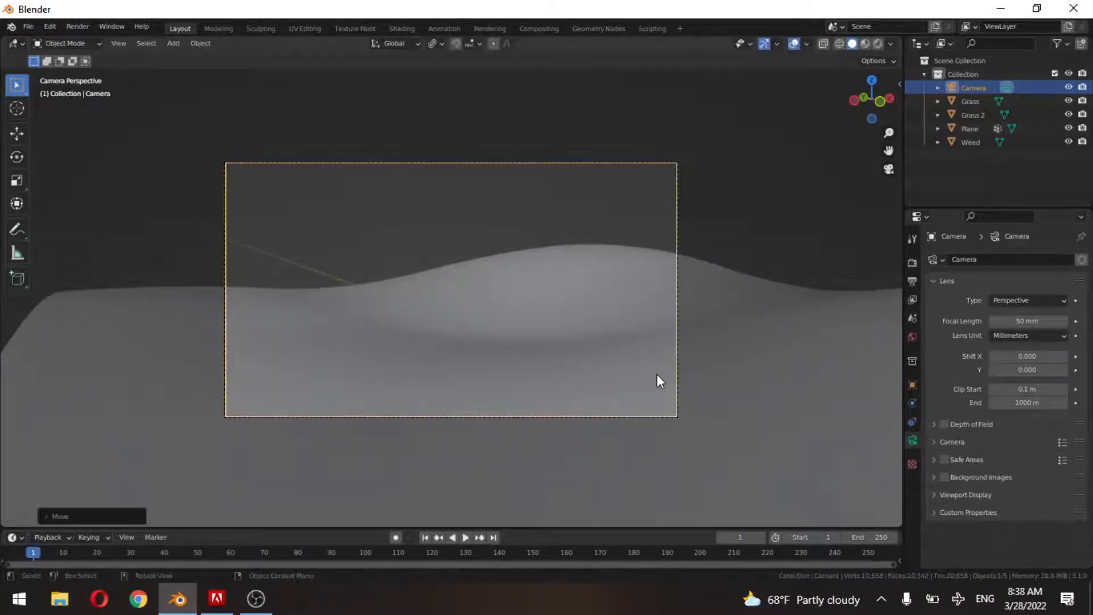
With the Camera to View lock temporarily enabled, orbit the camera to reframe the ground with the hill's peak toward the frame's right edge.
key(n)
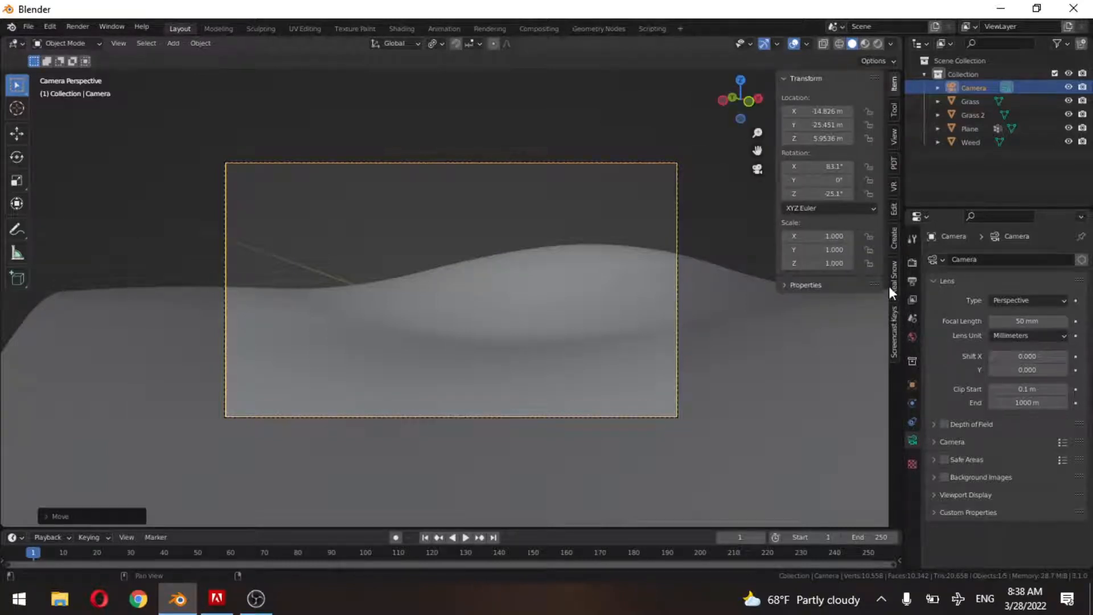
click(894, 136)
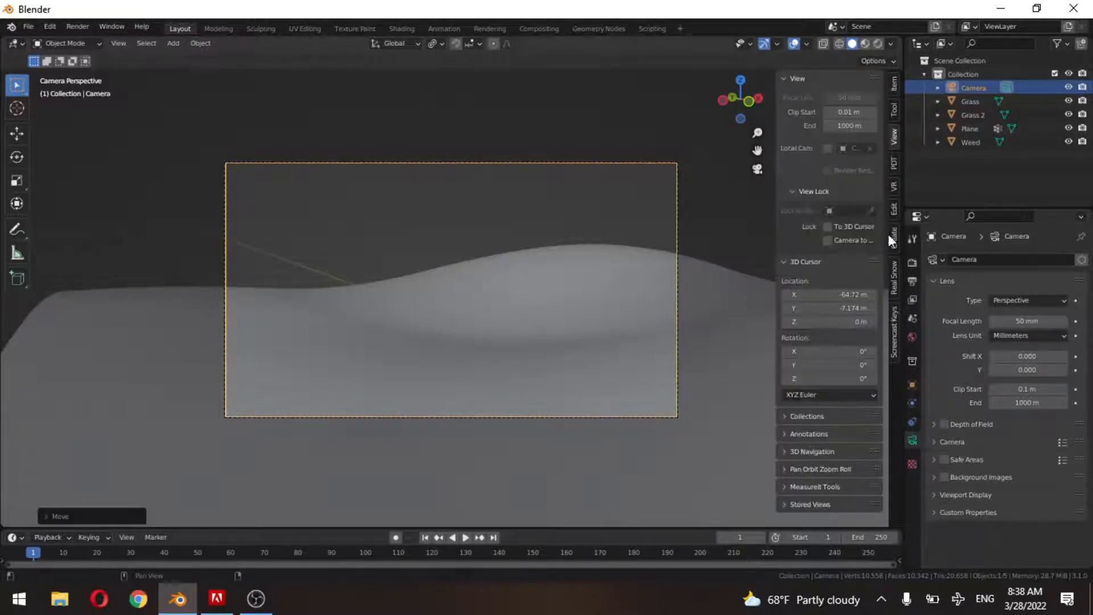
click(842, 238)
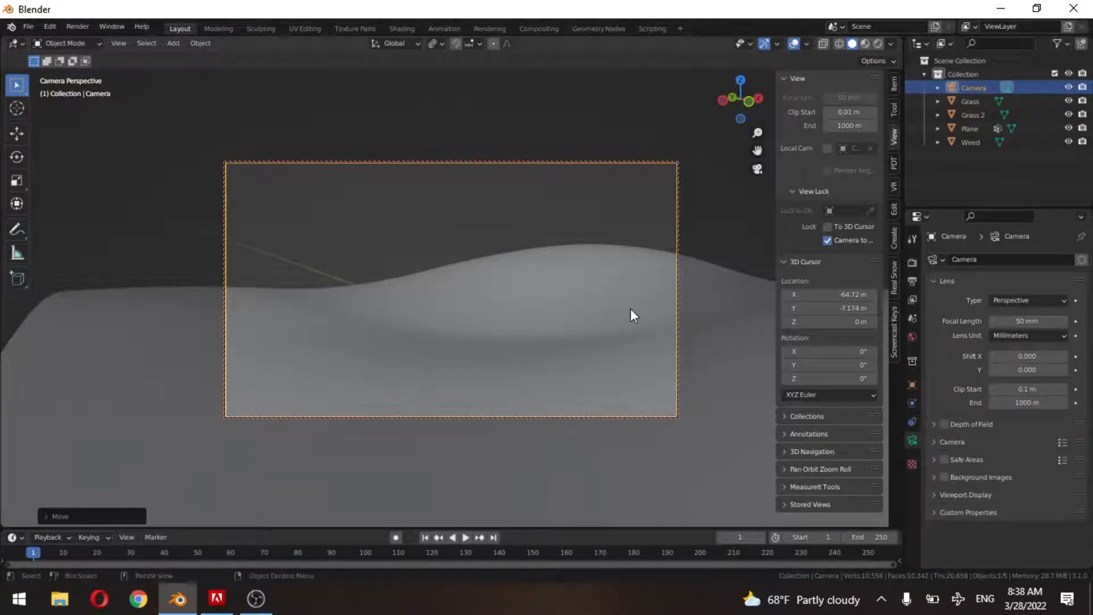
middle_drag(630, 308, 505, 231)
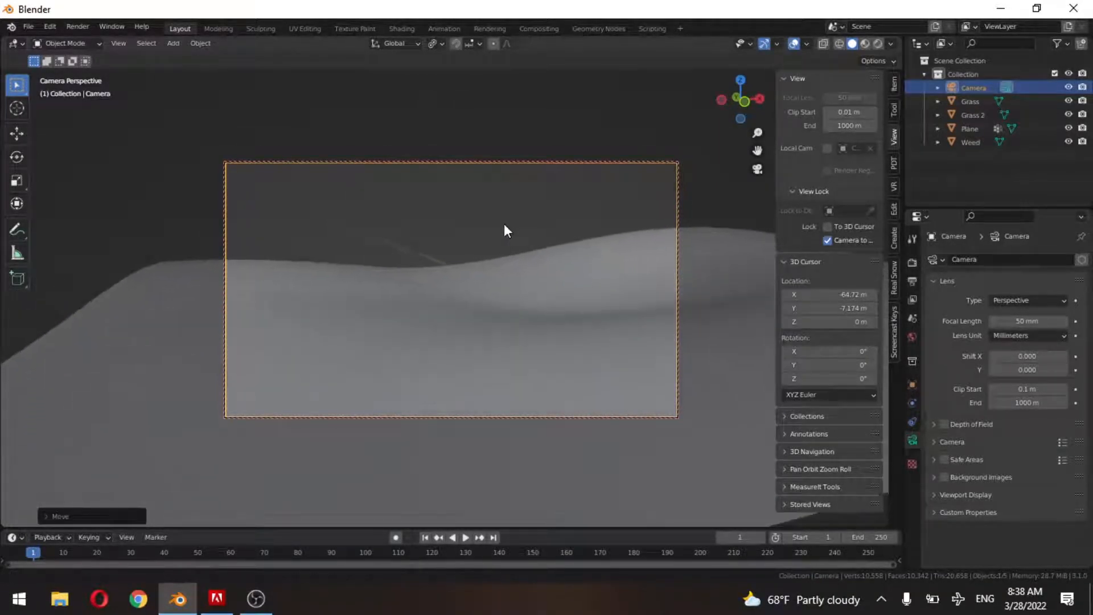
middle_drag(564, 391, 494, 272)
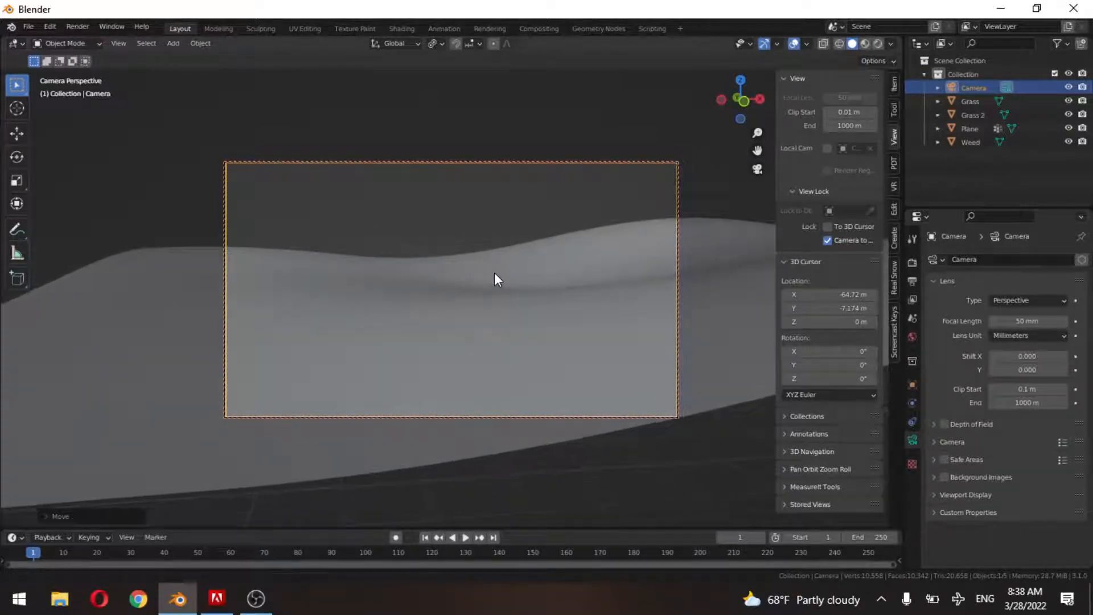
click(853, 240)
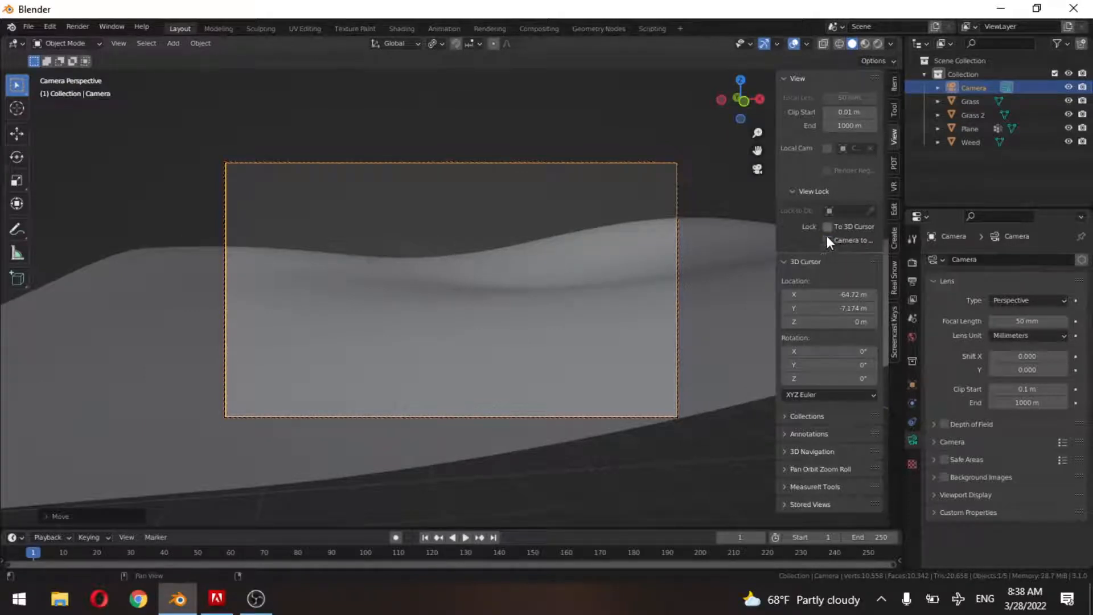
key(n)
Select the hilly ground plane and add a particle system of type Hair to it.
scroll(624, 324, down, 5)
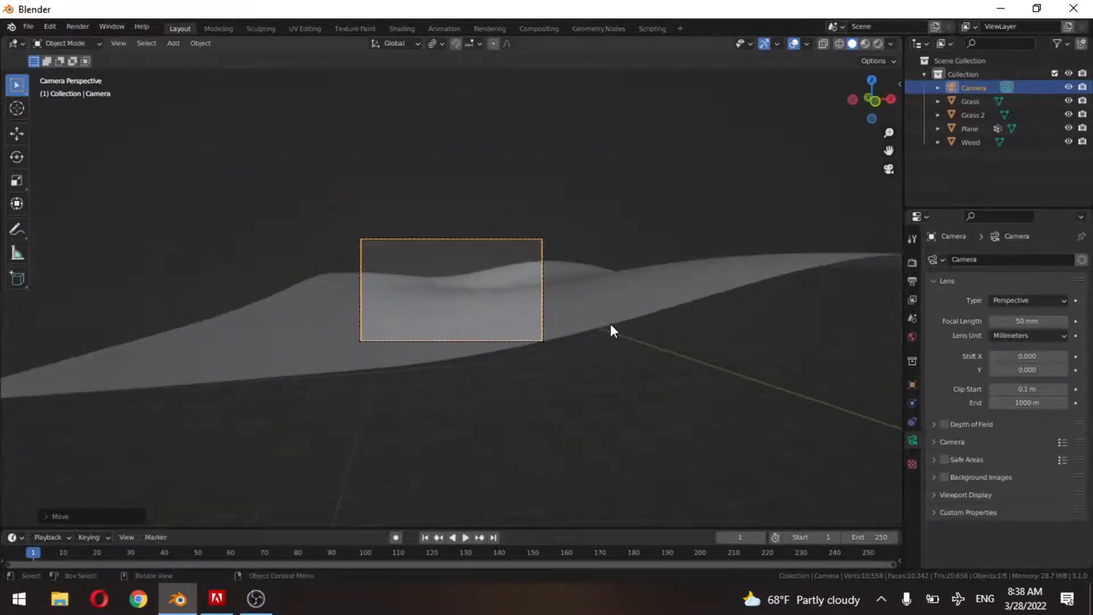
click(613, 301)
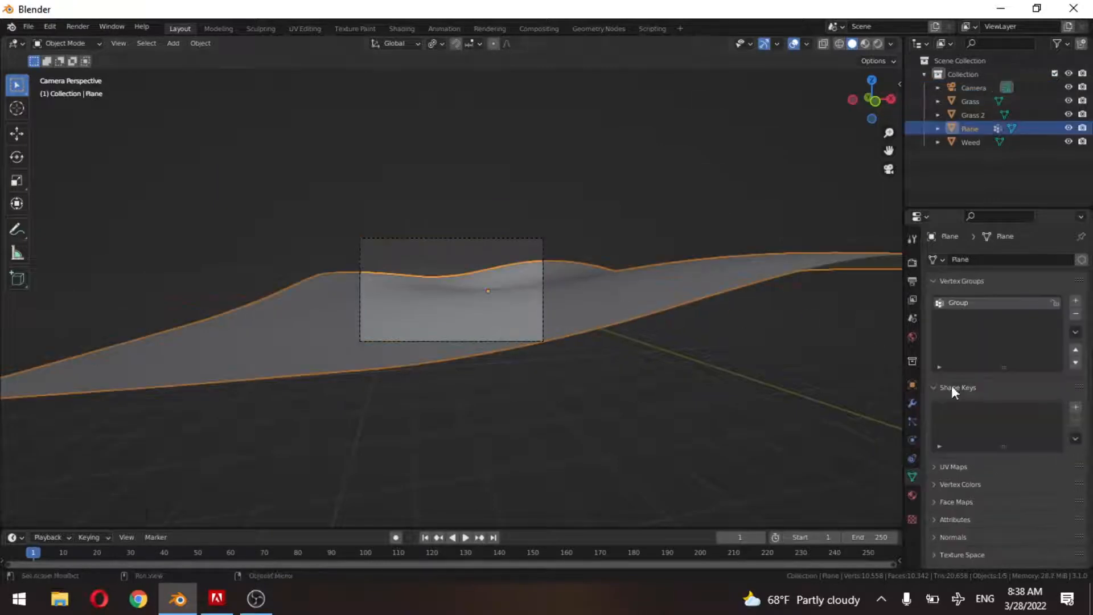
click(913, 422)
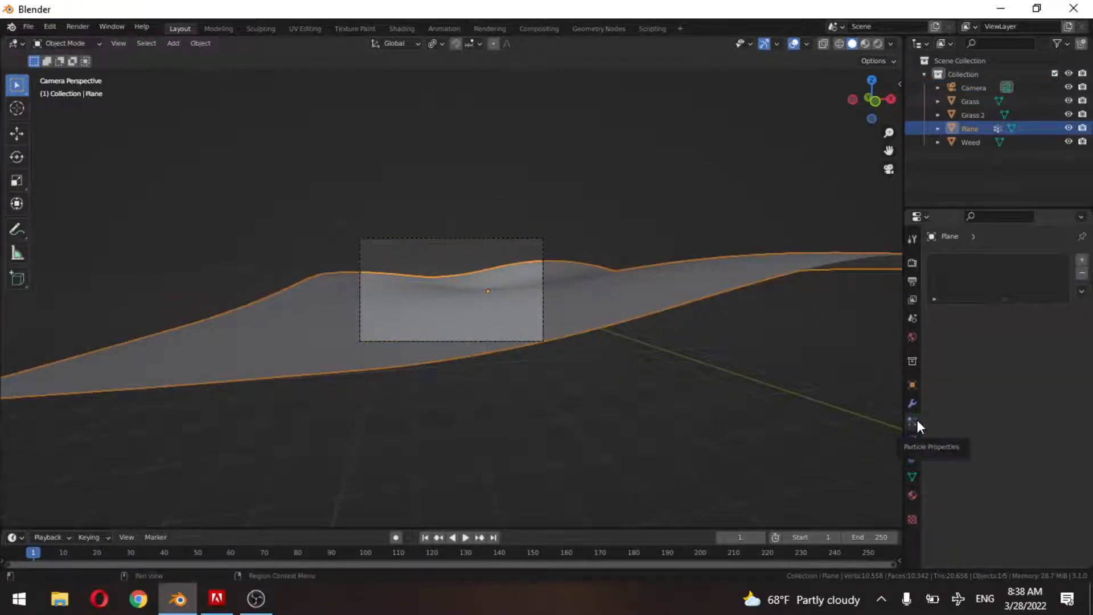
click(1082, 263)
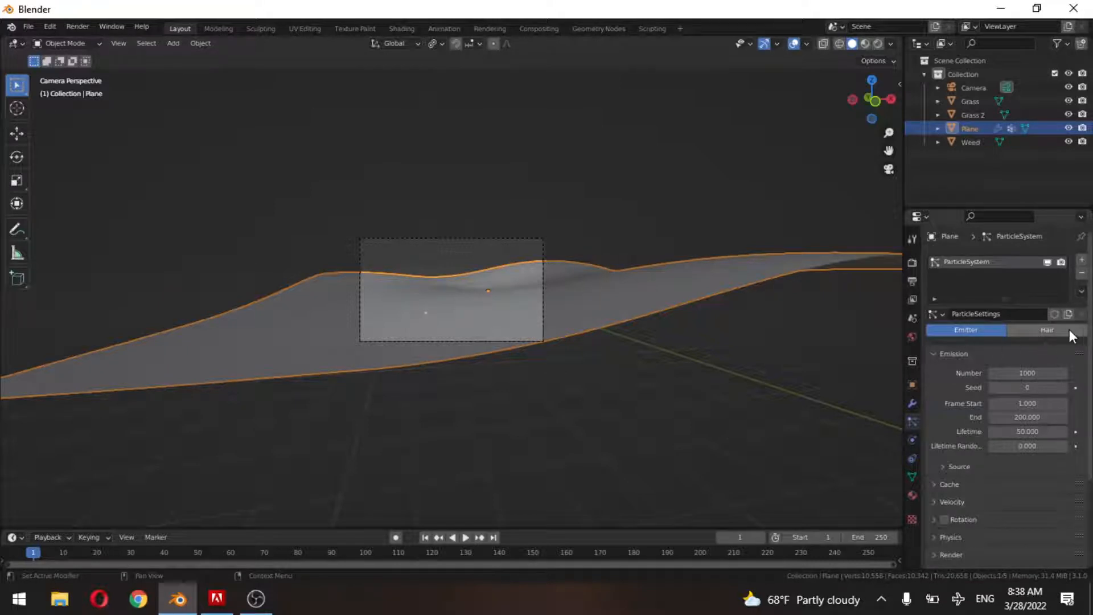
click(1059, 330)
Set the hair particles' Render As option to Collection.
scroll(1020, 427, down, 2)
scroll(1008, 456, down, 2)
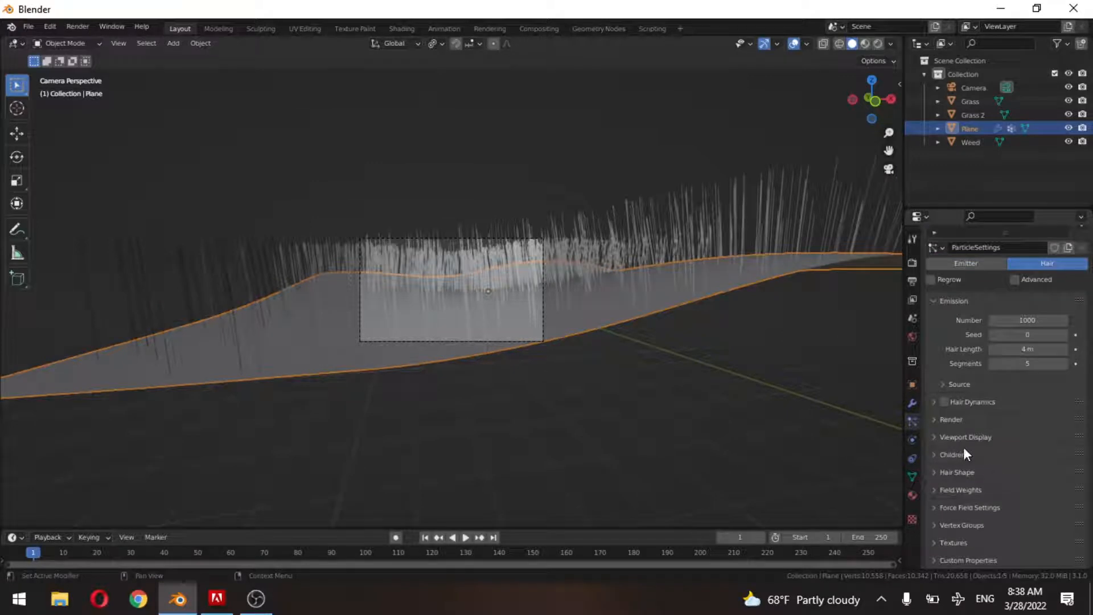
click(959, 421)
click(1012, 439)
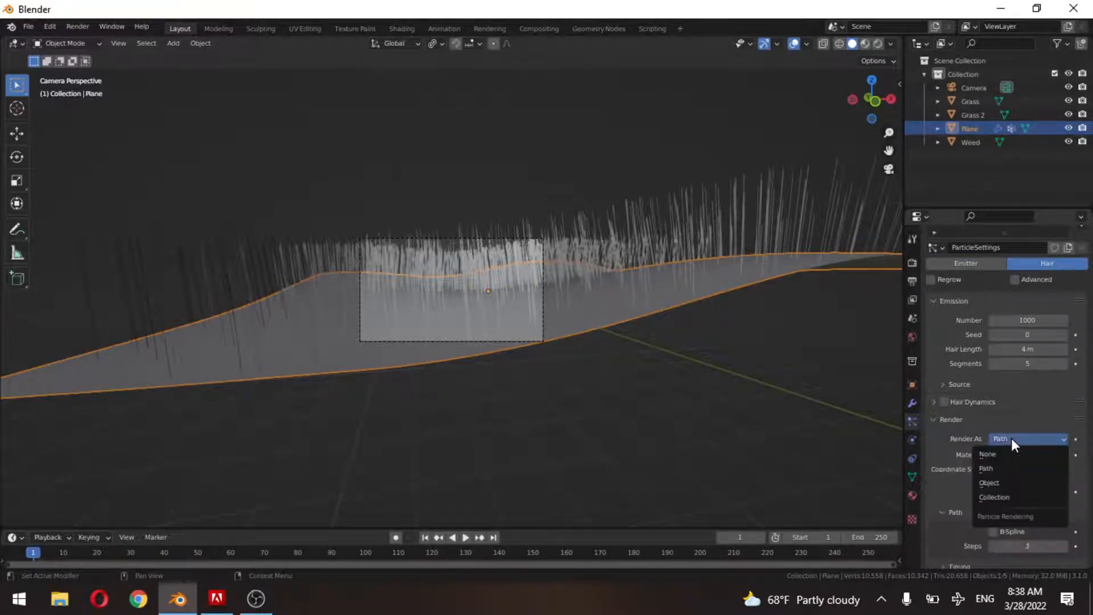
click(994, 497)
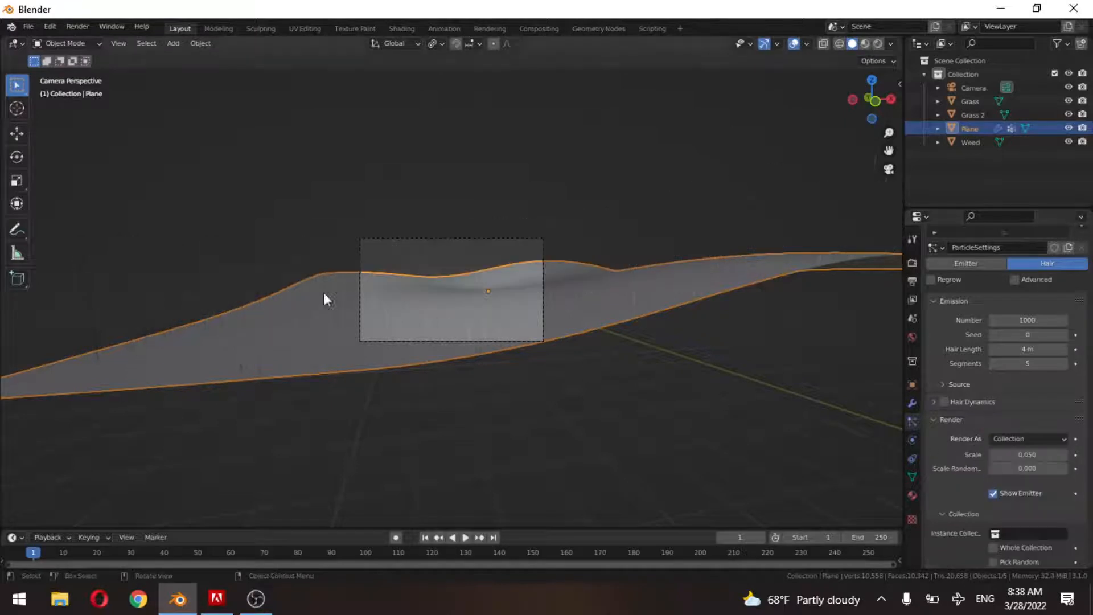
Select the Weed model and open its mesh for editing in the front orthographic view.
scroll(467, 322, down, 1)
middle_drag(467, 323, 577, 310)
scroll(435, 330, down, 4)
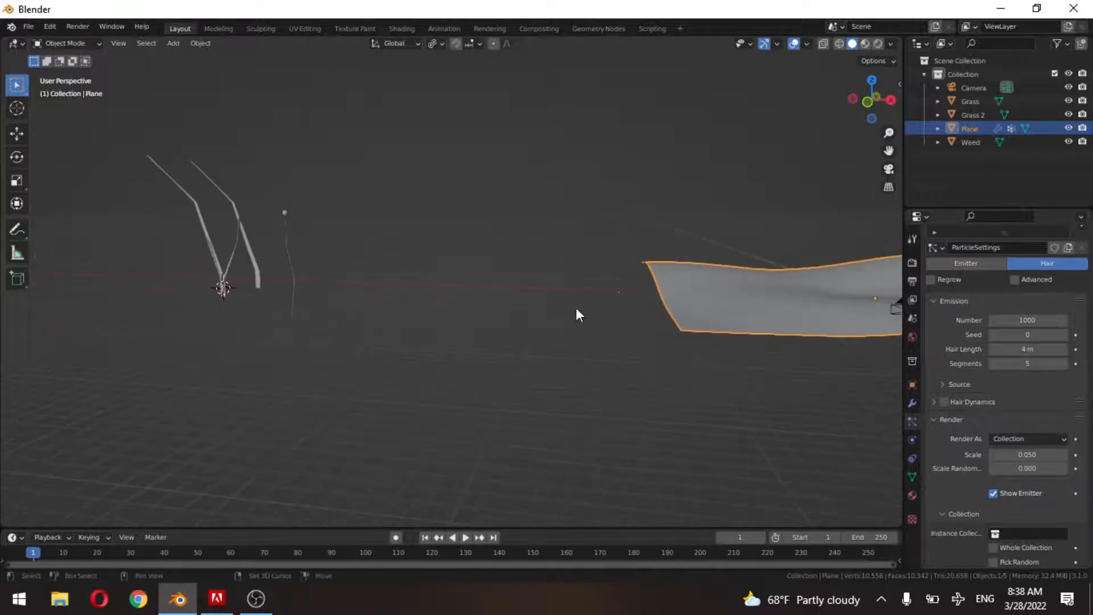
drag(317, 189, 235, 302)
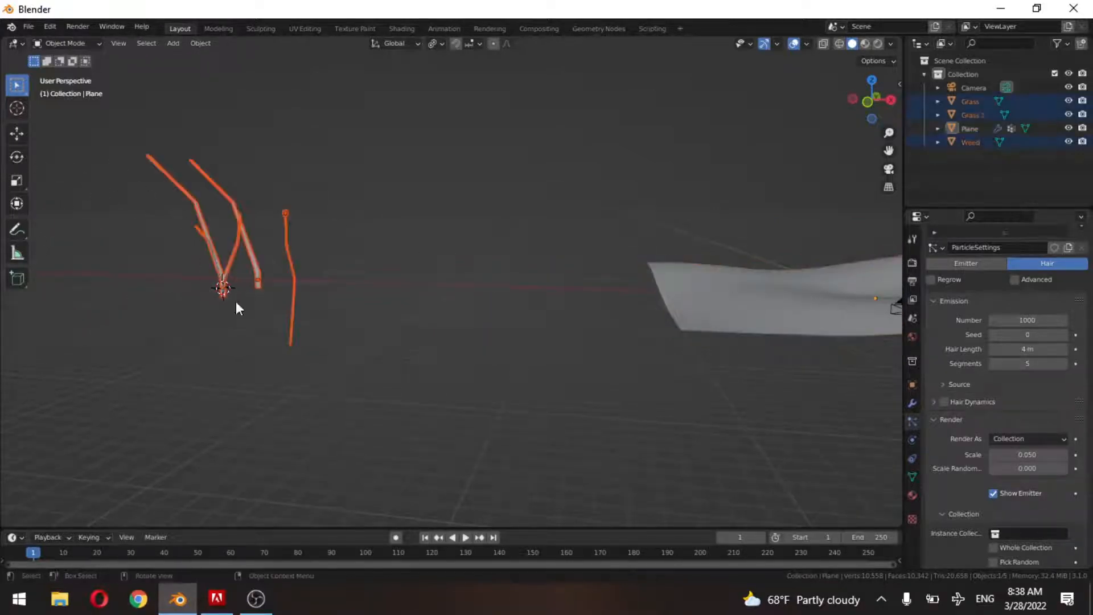
shift+middle_drag(268, 284, 490, 343)
scroll(382, 303, up, 5)
click(376, 256)
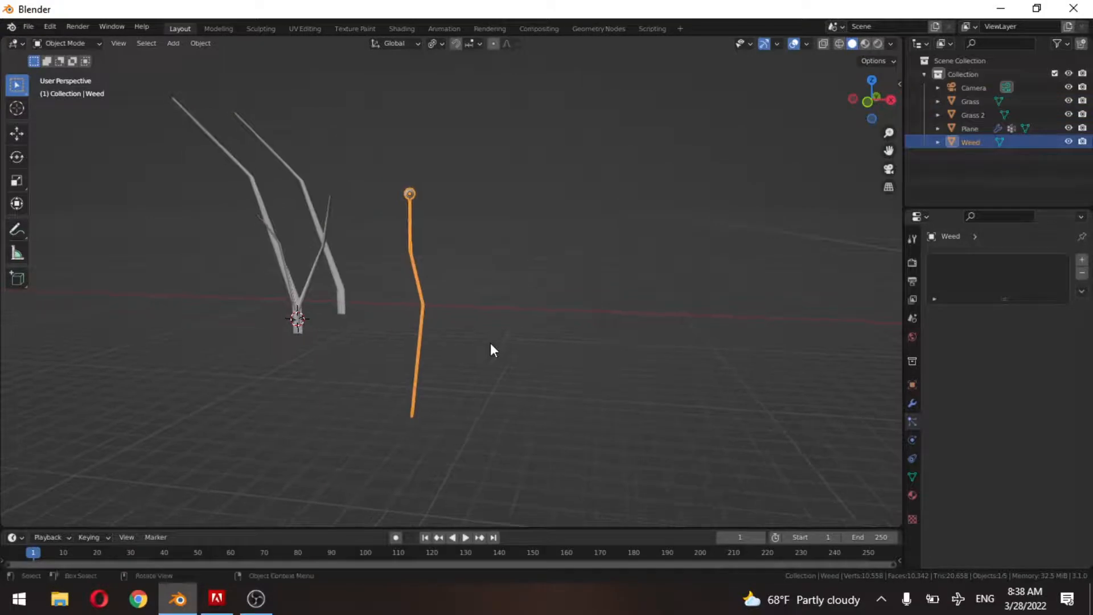
key(KP_1)
scroll(375, 251, down, 2)
shift+middle_drag(398, 236, 557, 153)
shift+middle_drag(541, 431, 507, 258)
key(Tab)
scroll(449, 378, up, 2)
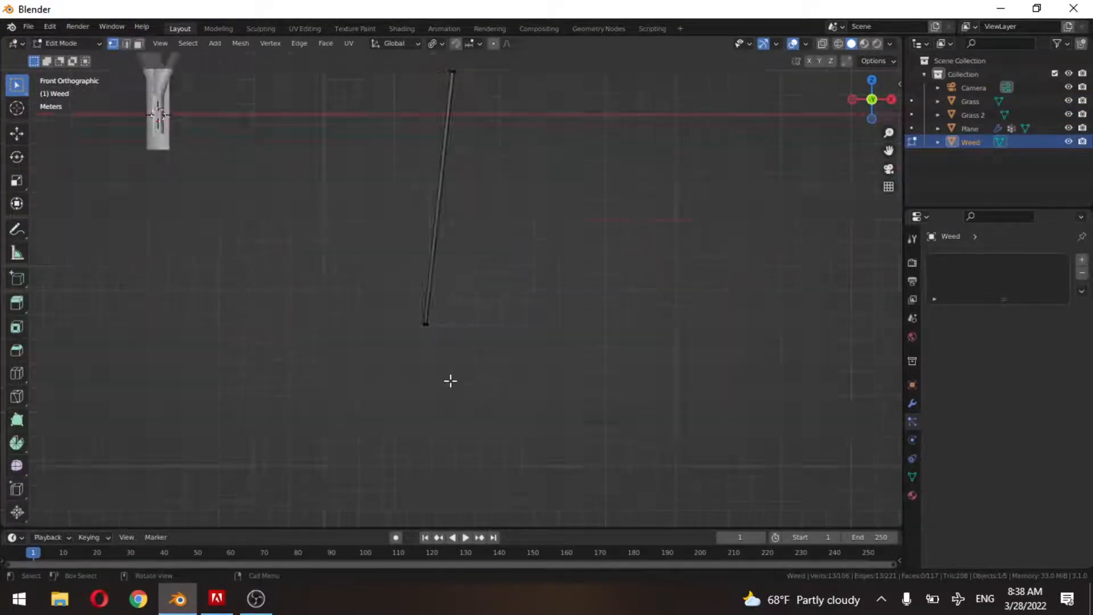
In see-through wireframe display, select the vertices at the Weed stem's bottom end and snap the 3D cursor to them.
scroll(453, 68, down, 4)
drag(405, 277, 520, 361)
key(alt+z)
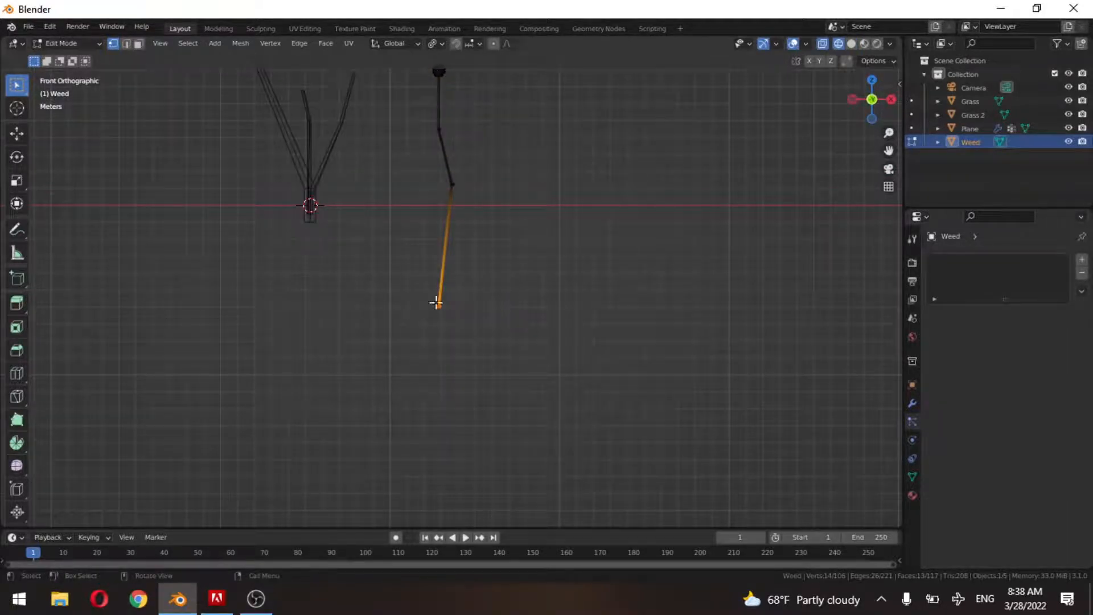
scroll(436, 302, up, 4)
scroll(439, 307, down, 2)
shift+middle_drag(497, 241, 583, 378)
shift+middle_drag(554, 330, 501, 308)
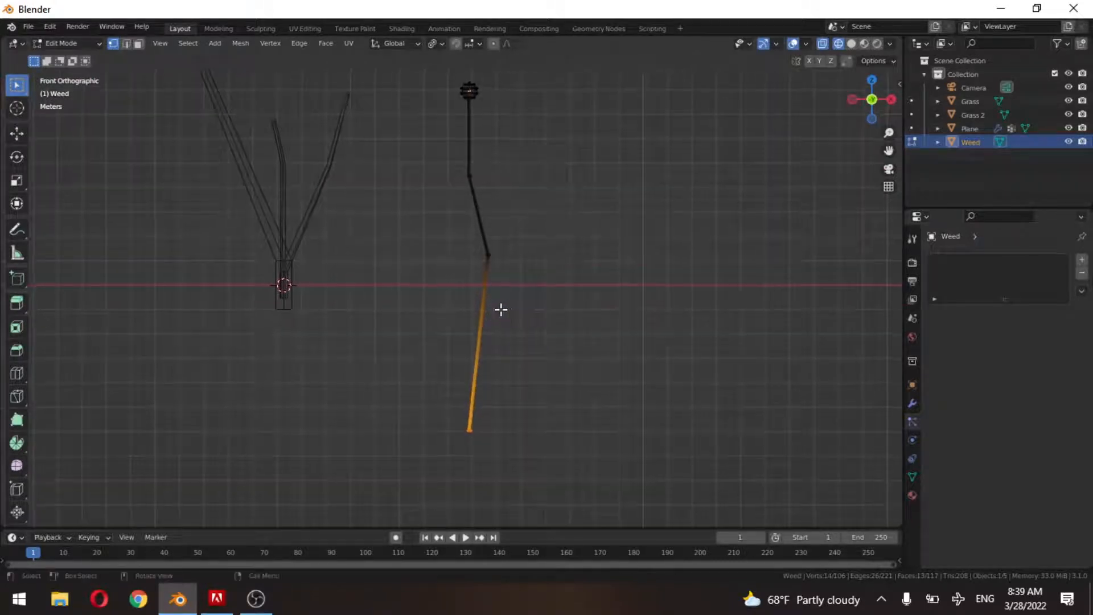
key(shift+s)
click(516, 386)
Return to Object Mode and set the Weed's origin to the 3D cursor at its stem base.
key(Tab)
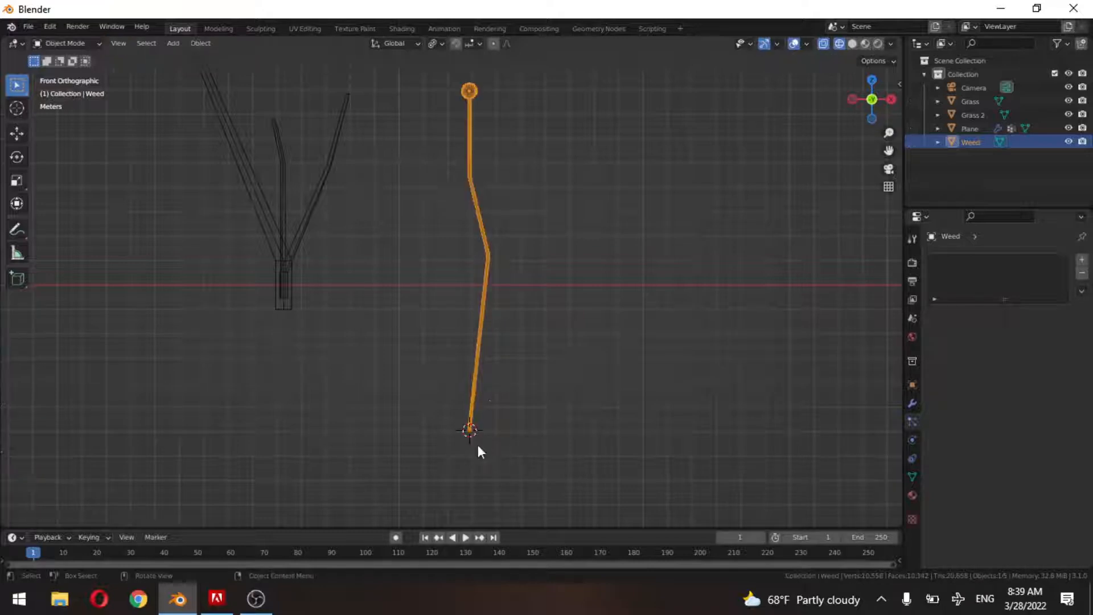
right_click(489, 269)
mouse_move(490, 316)
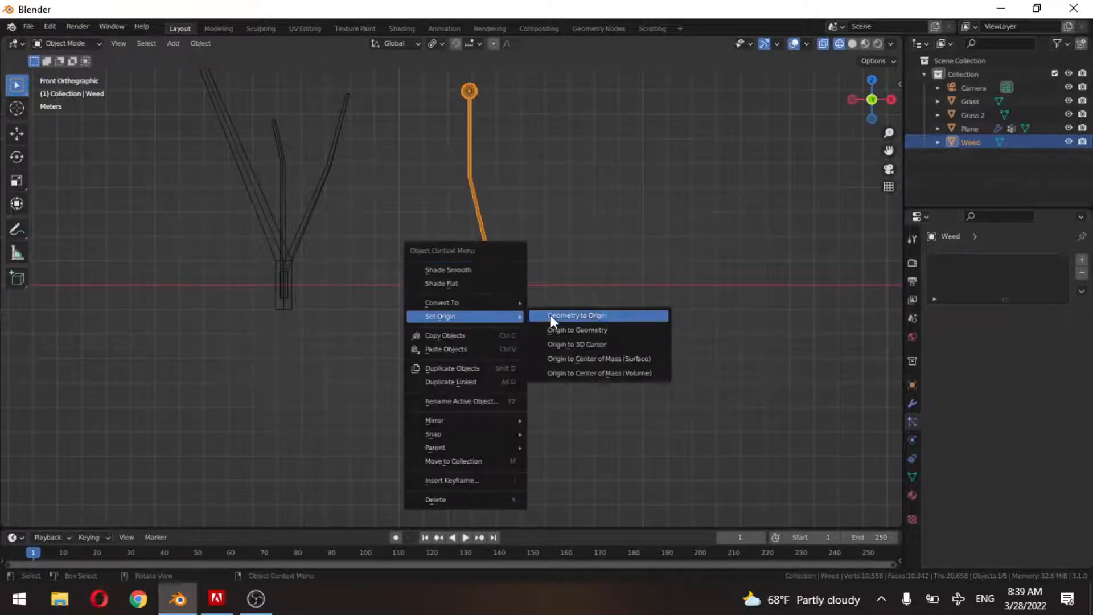
click(575, 345)
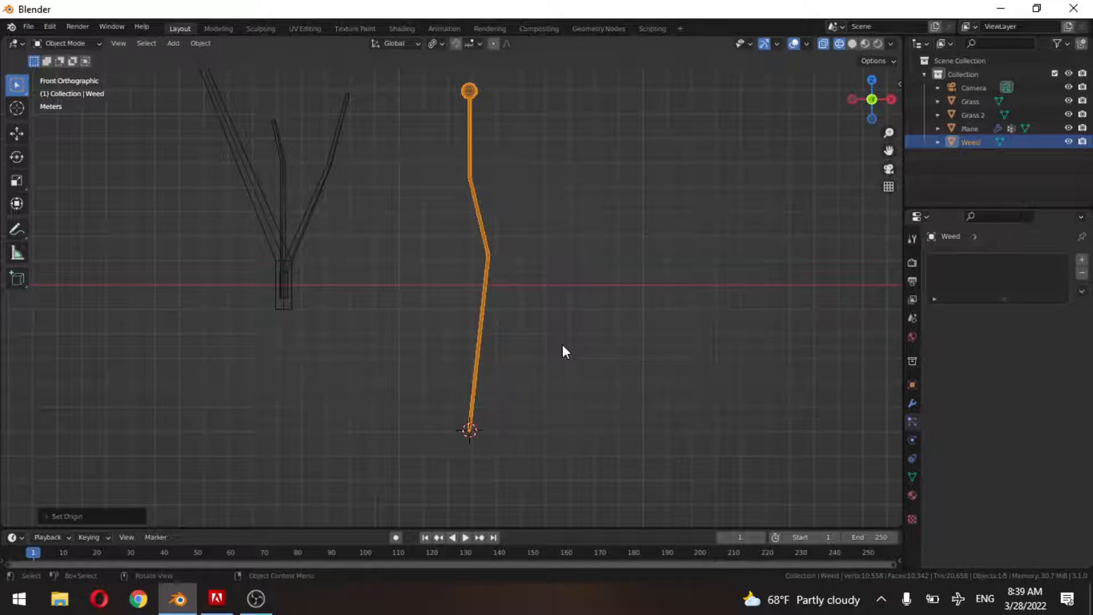
Select the bottom vertices of the Grass model's base in Edit Mode and snap the 3D cursor to them.
shift+middle_drag(493, 315, 660, 382)
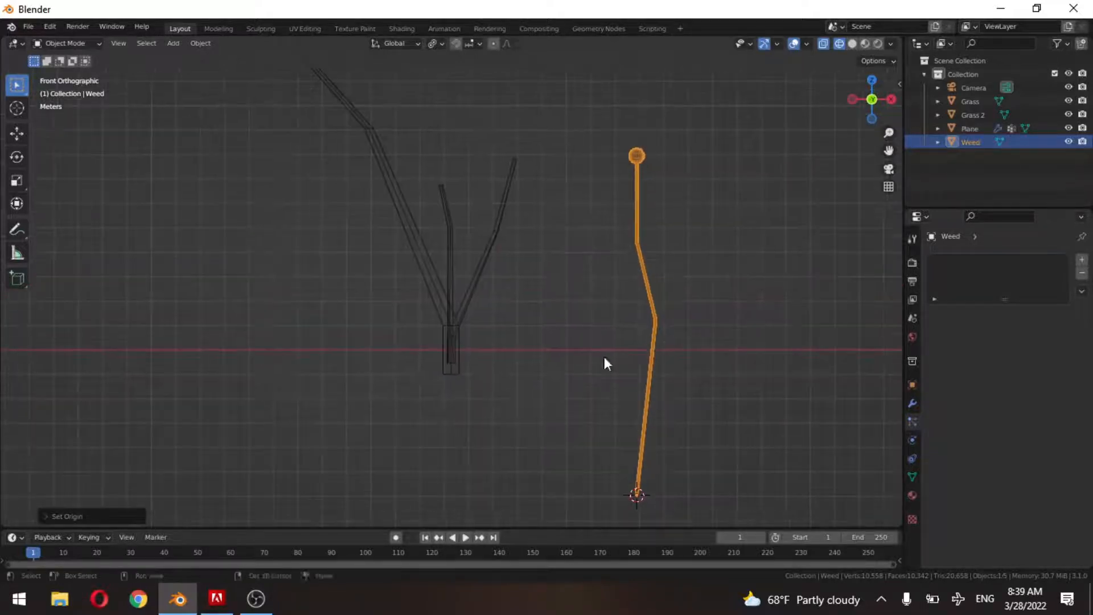
scroll(570, 352, up, 3)
click(470, 349)
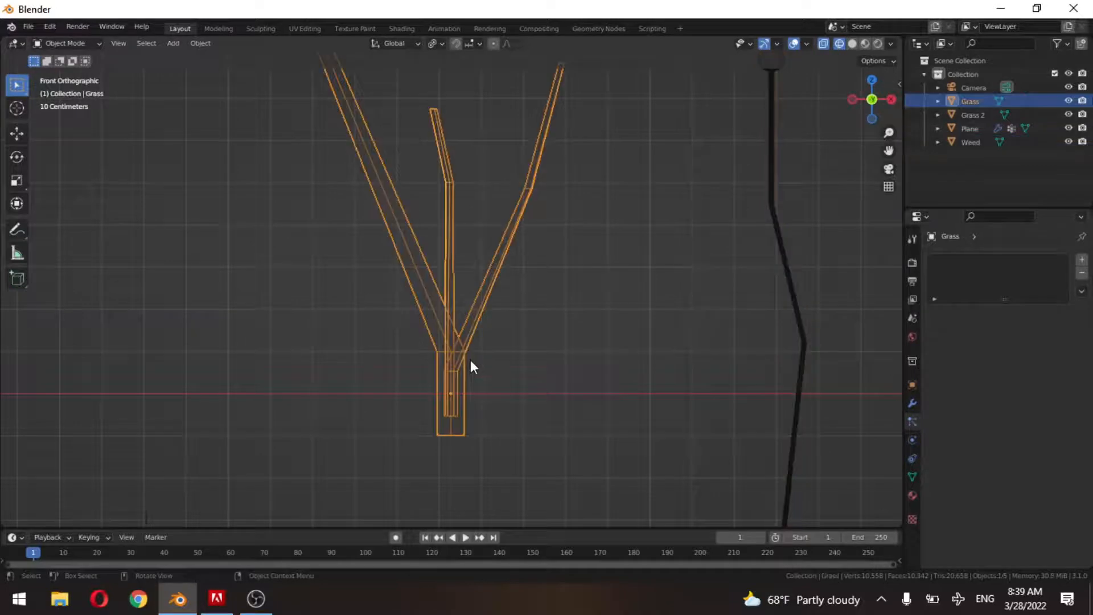
key(Tab)
drag(422, 427, 491, 448)
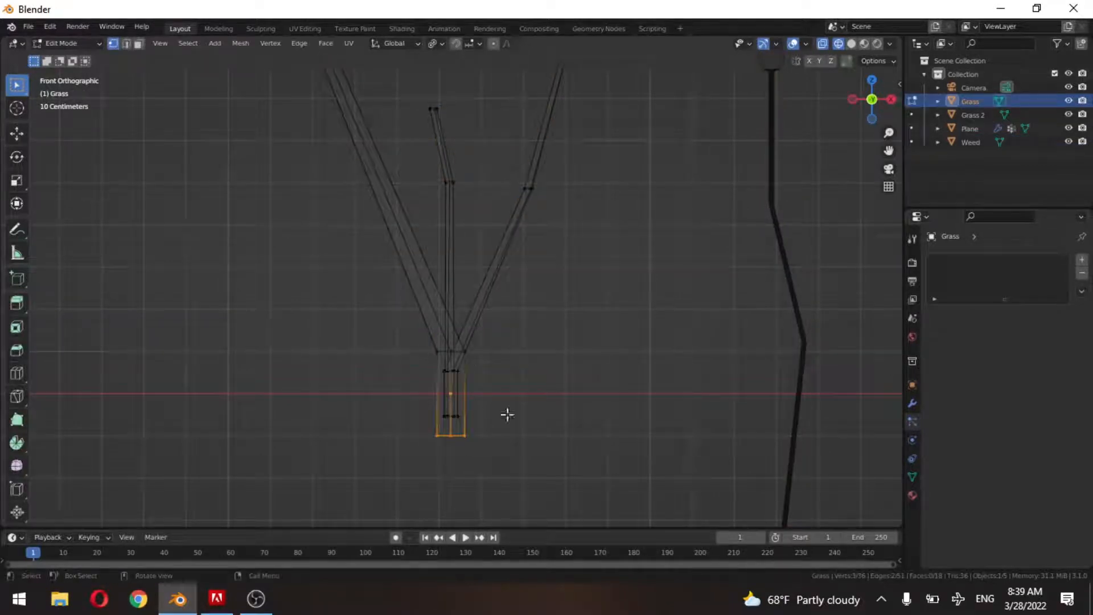
key(shift+s)
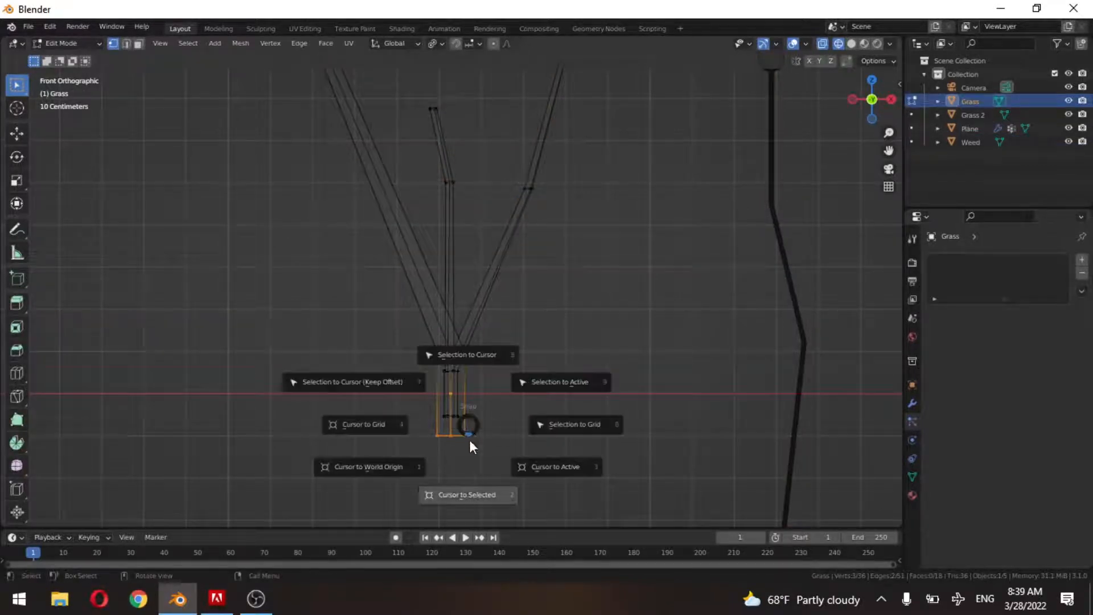
click(469, 494)
Return to Object Mode and set the Grass model's origin to the 3D cursor at its base.
key(Tab)
right_click(477, 382)
mouse_move(476, 382)
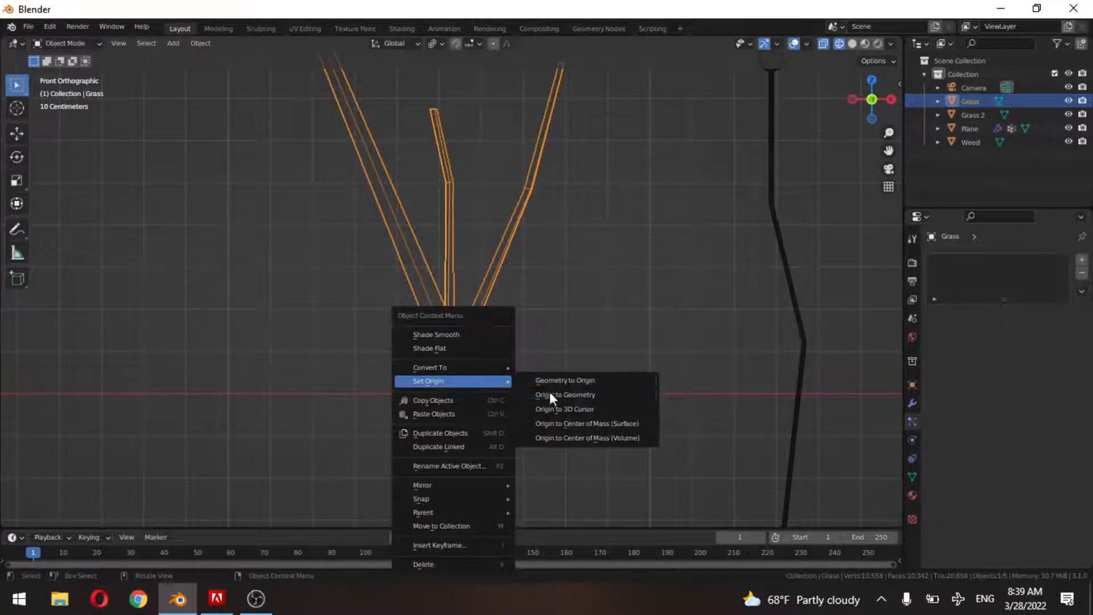
click(556, 416)
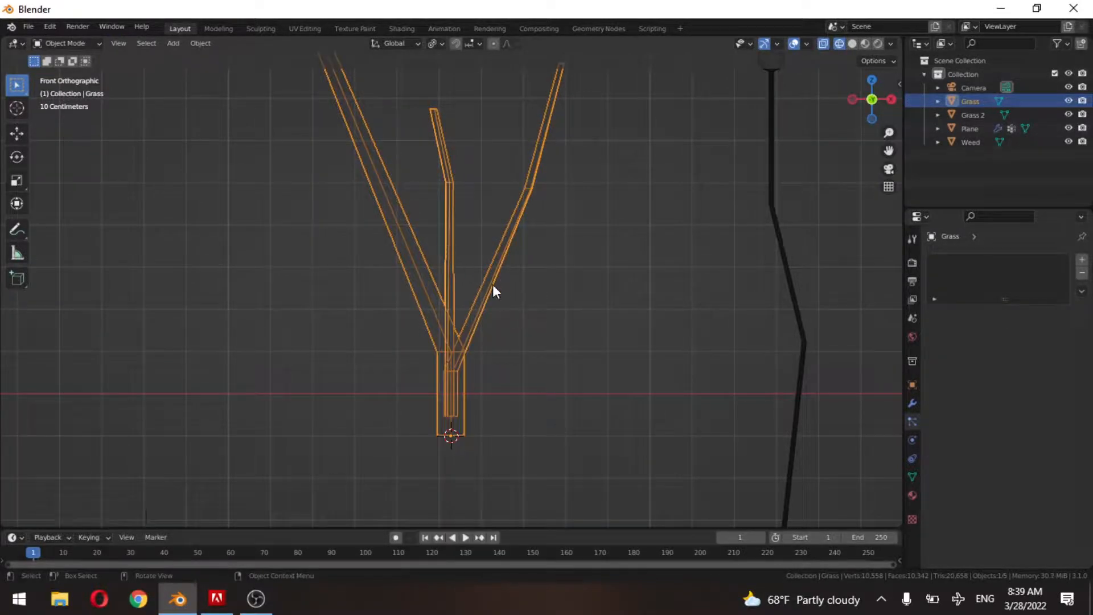
Select the bottom vertices of the Grass 2 model in Edit Mode and snap the 3D cursor to them.
middle_drag(493, 290, 488, 338)
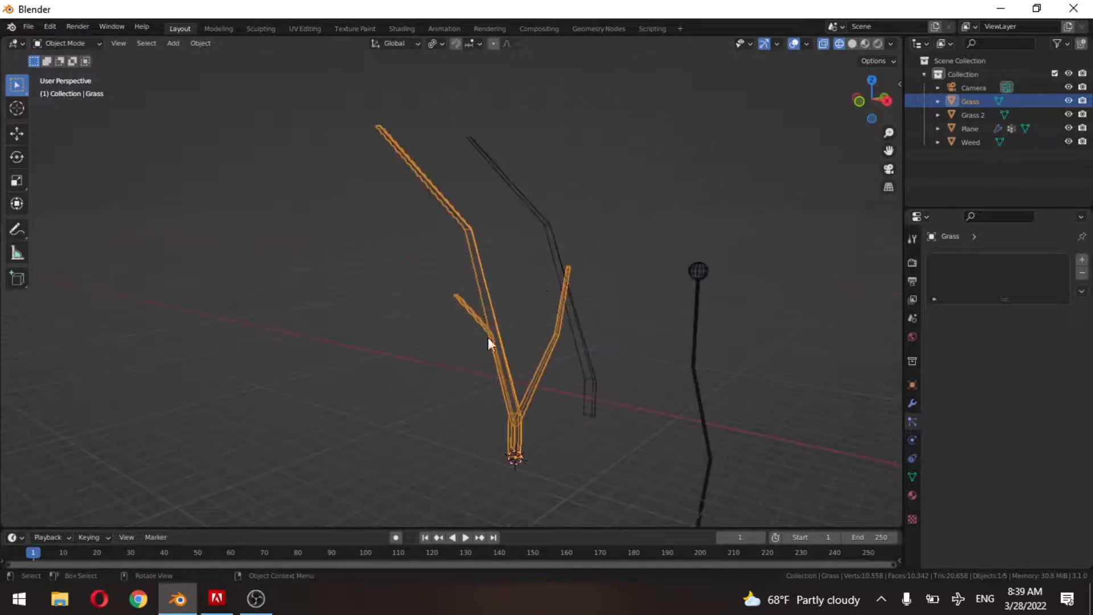
click(579, 365)
key(Tab)
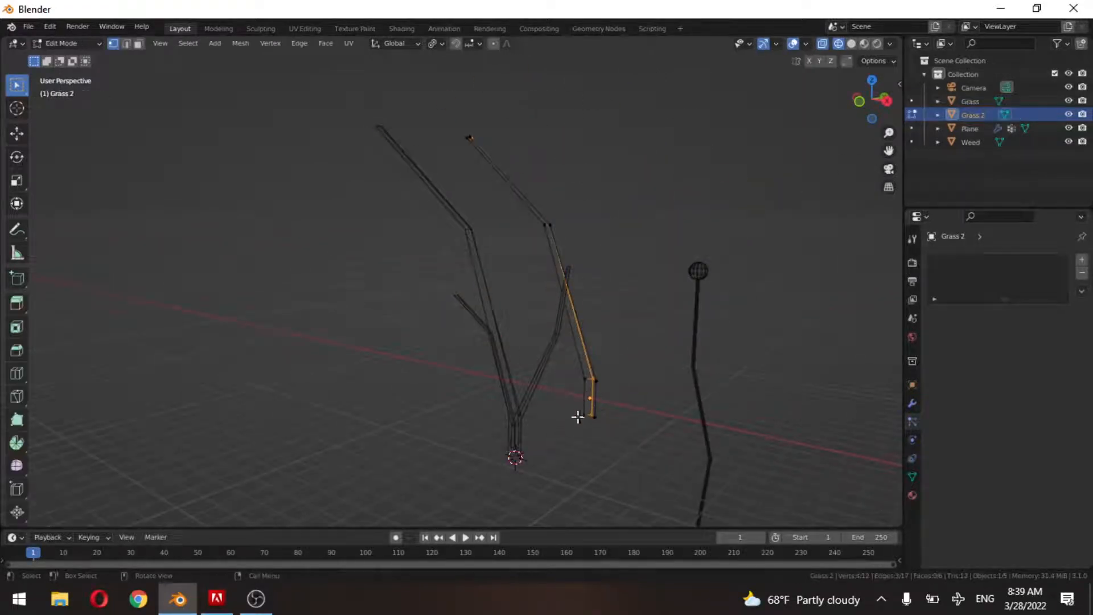
drag(574, 392, 601, 430)
key(ctrl+Tab)
key(Escape)
Return to Object Mode and set the Grass 2 model's origin to the 3D cursor at its base.
key(Tab)
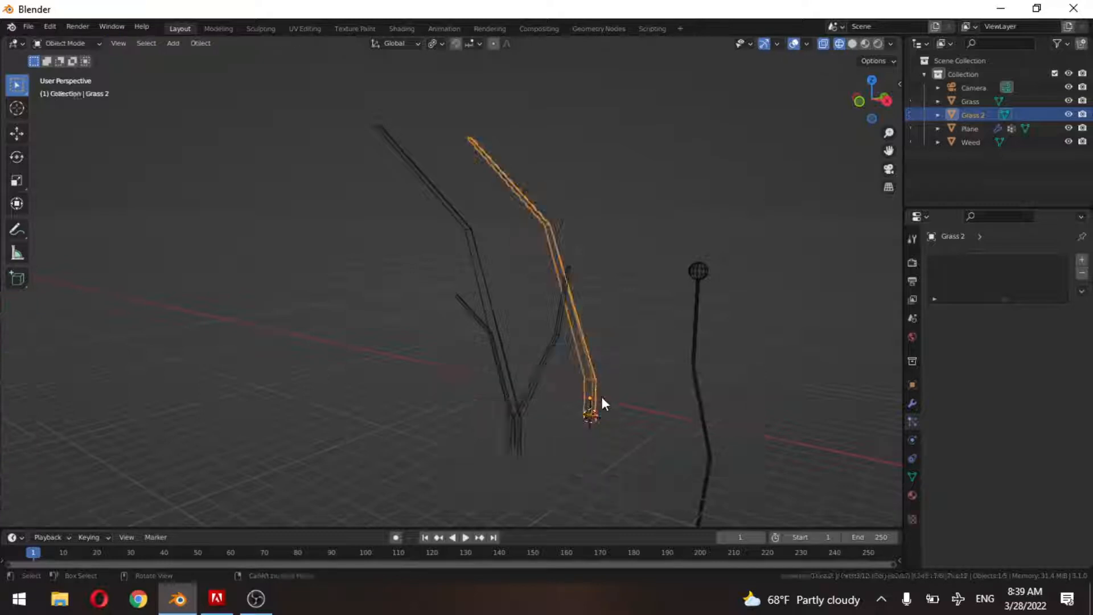
right_click(598, 382)
mouse_move(607, 378)
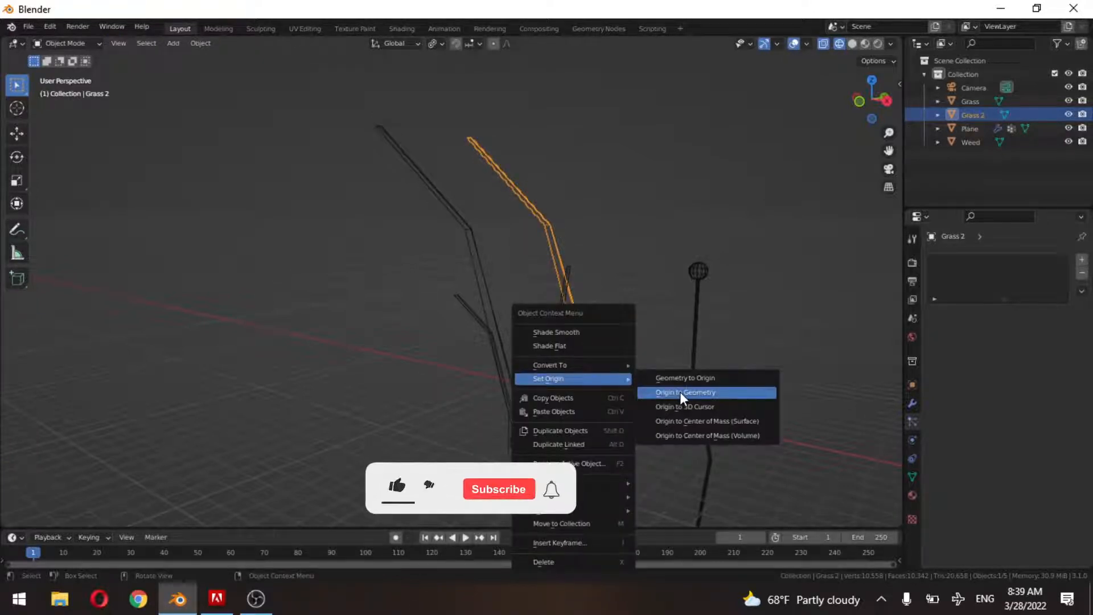
click(689, 405)
Select the Grass, Grass 2 and Weed models and move them into a new collection named Weeds.
scroll(667, 398, down, 3)
shift+middle_drag(666, 398, 542, 398)
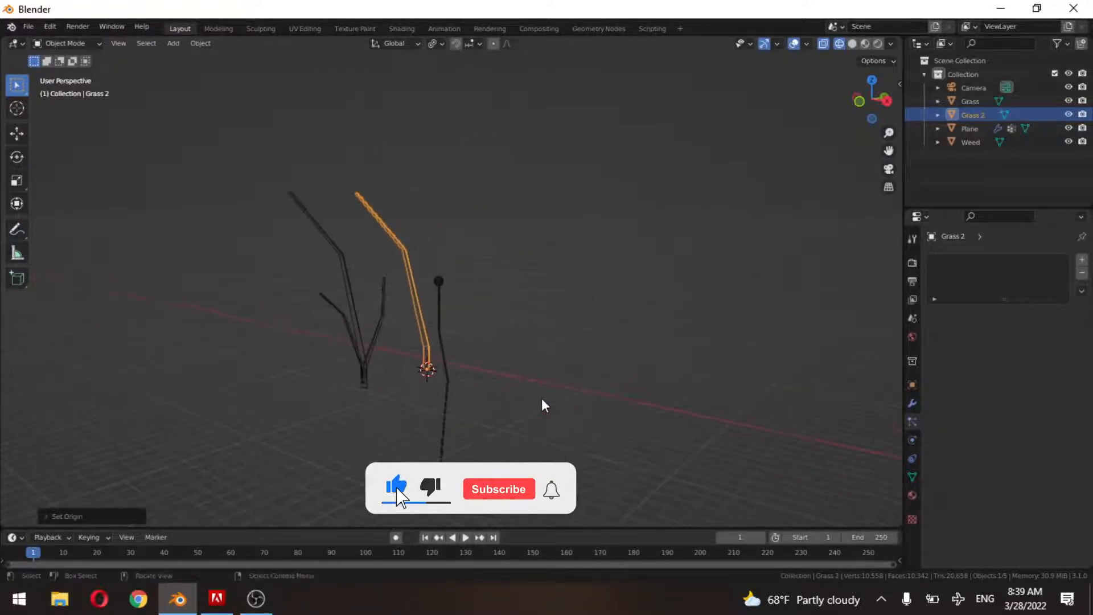
drag(263, 195, 473, 336)
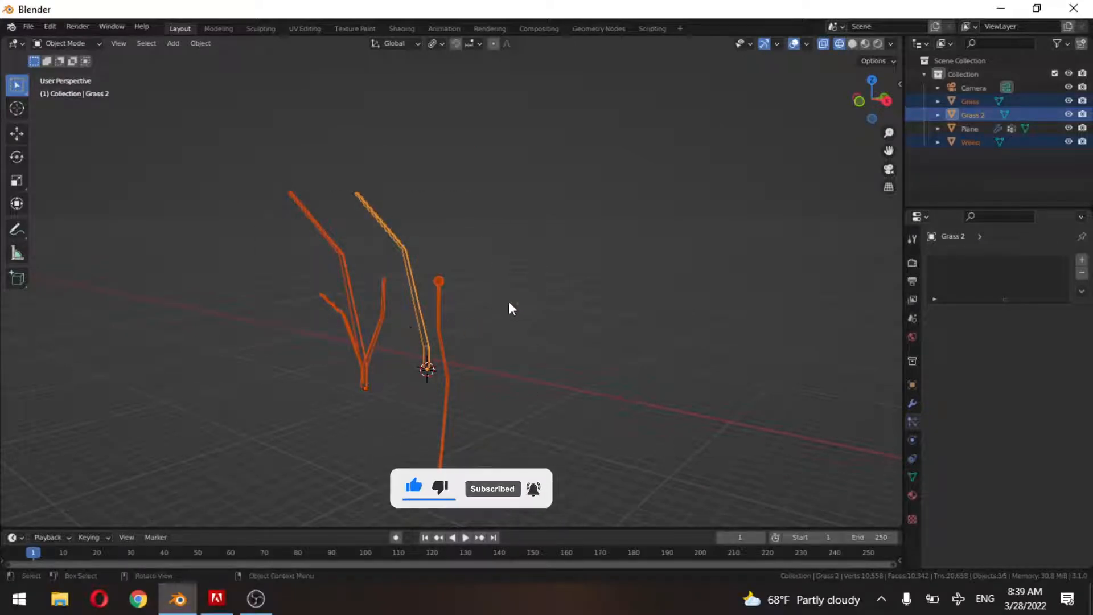
key(m)
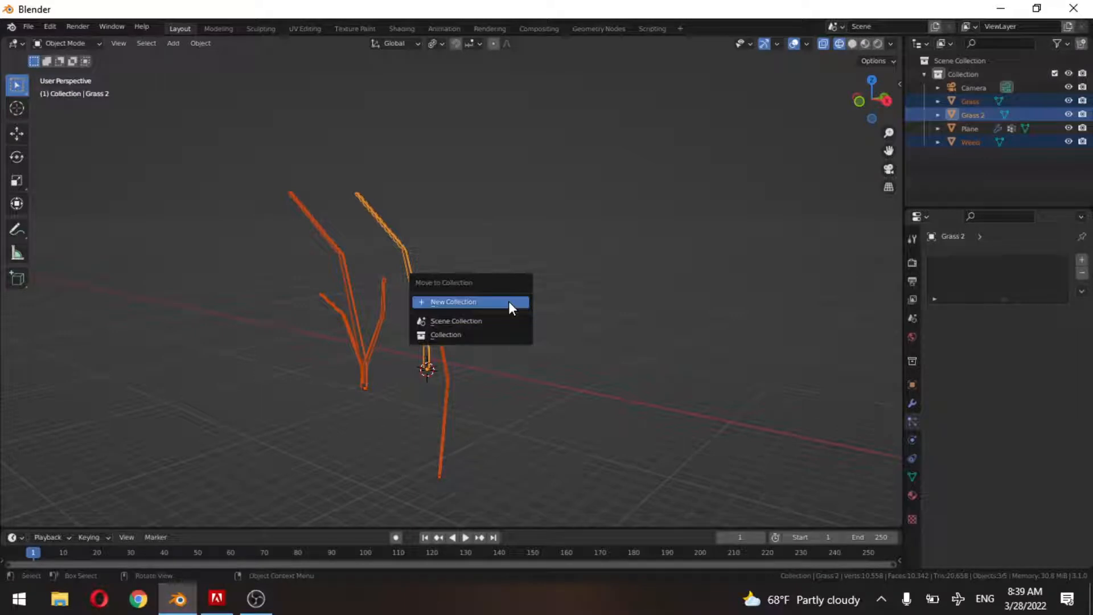
click(508, 302)
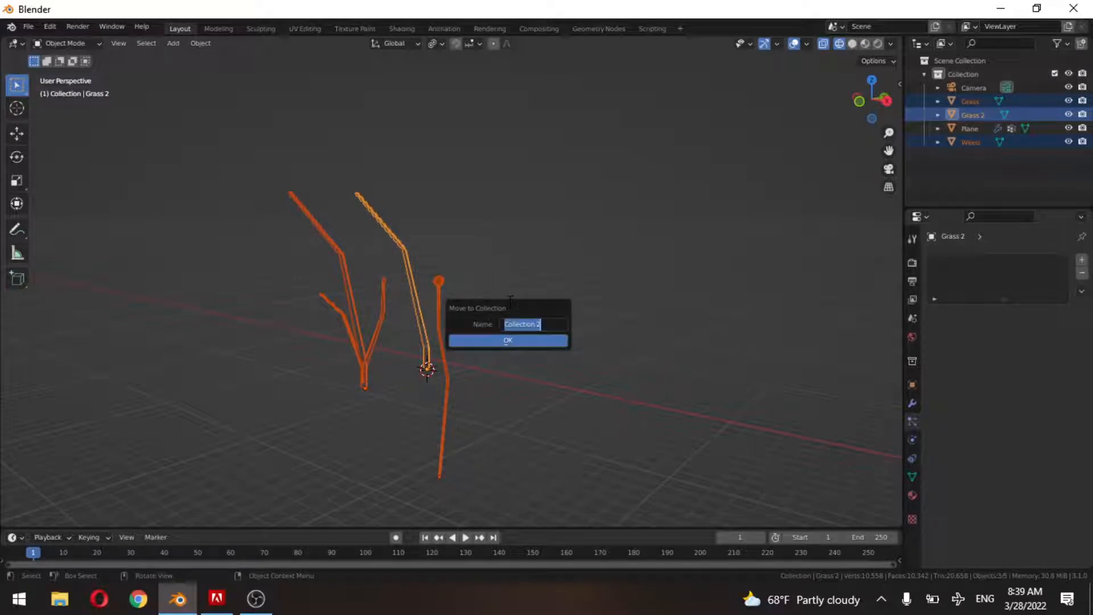
text(Weeds)
key(Return)
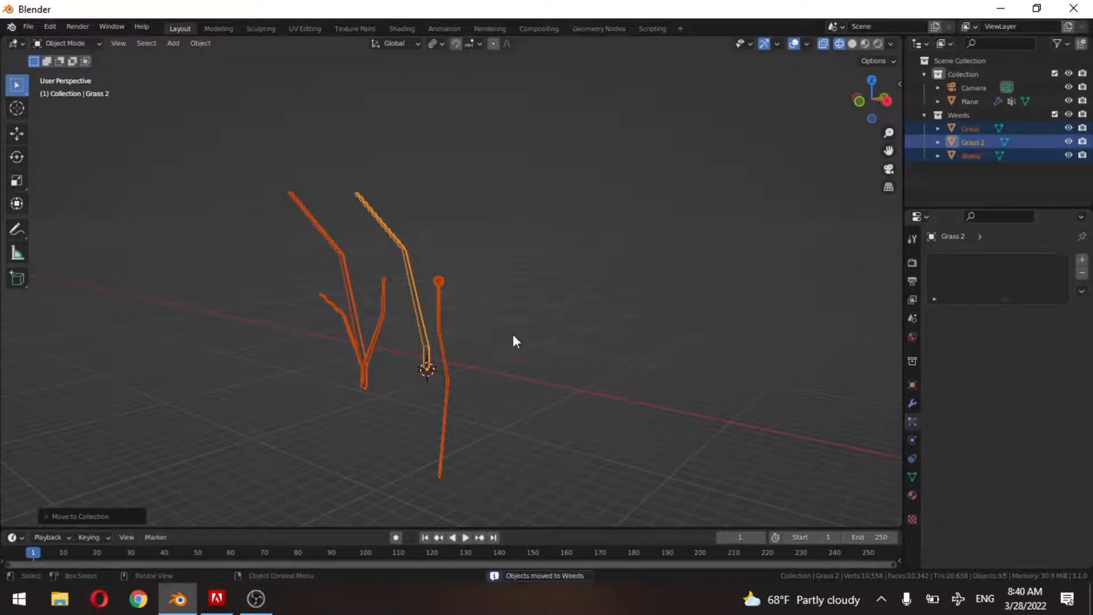
In the solid-shaded camera view, set the hilly plane's particle instance collection to Weeds.
scroll(514, 348, down, 2)
middle_drag(647, 286, 689, 384)
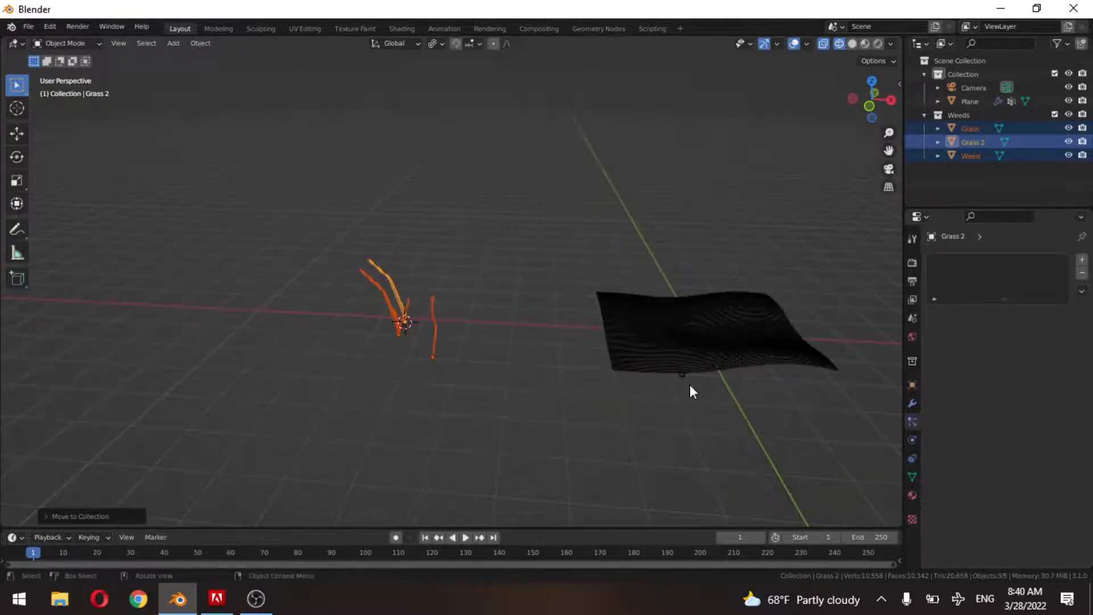
key(KP_0)
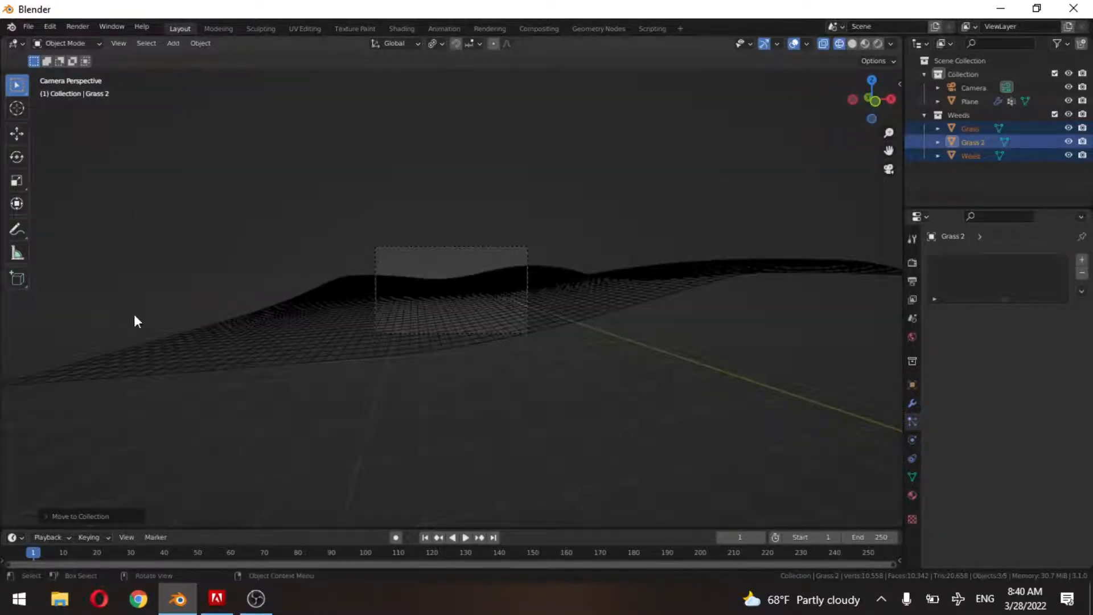
scroll(555, 337, up, 5)
scroll(554, 338, down, 3)
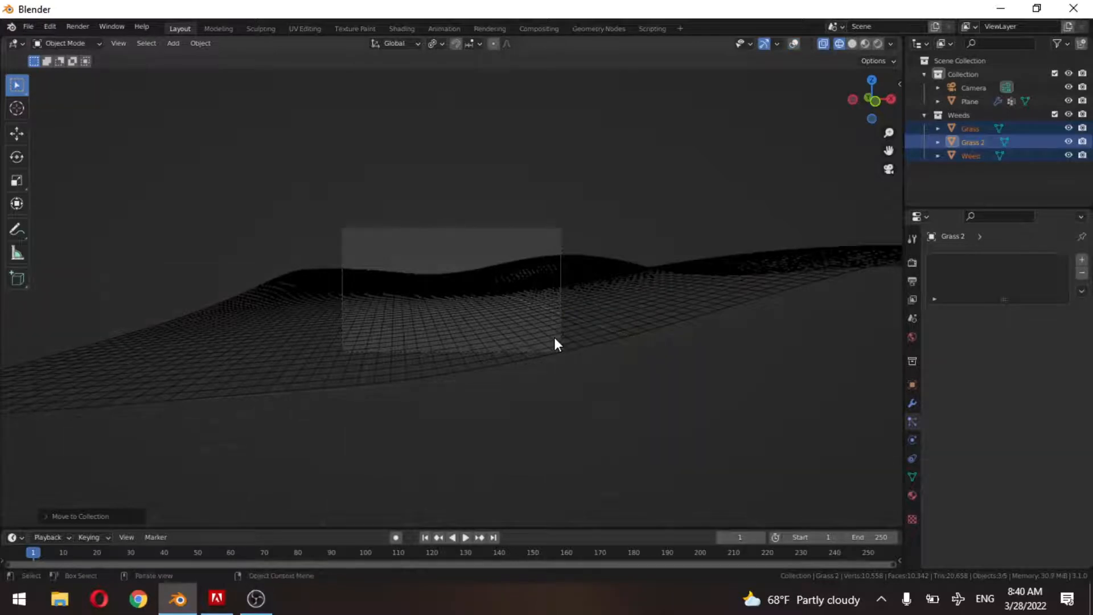
key(shift+z)
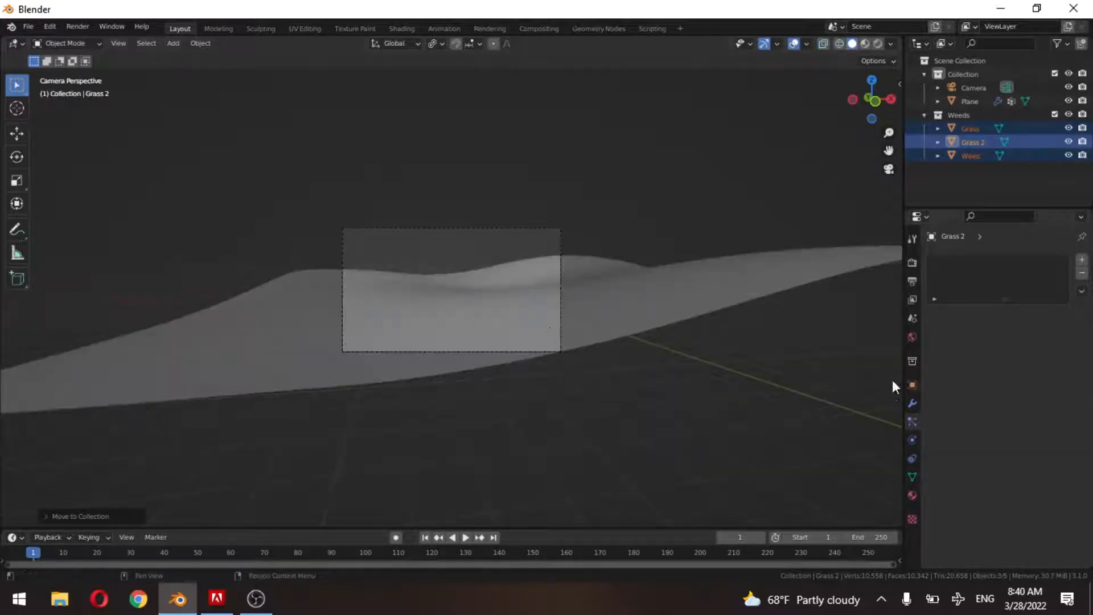
click(627, 296)
scroll(989, 374, down, 8)
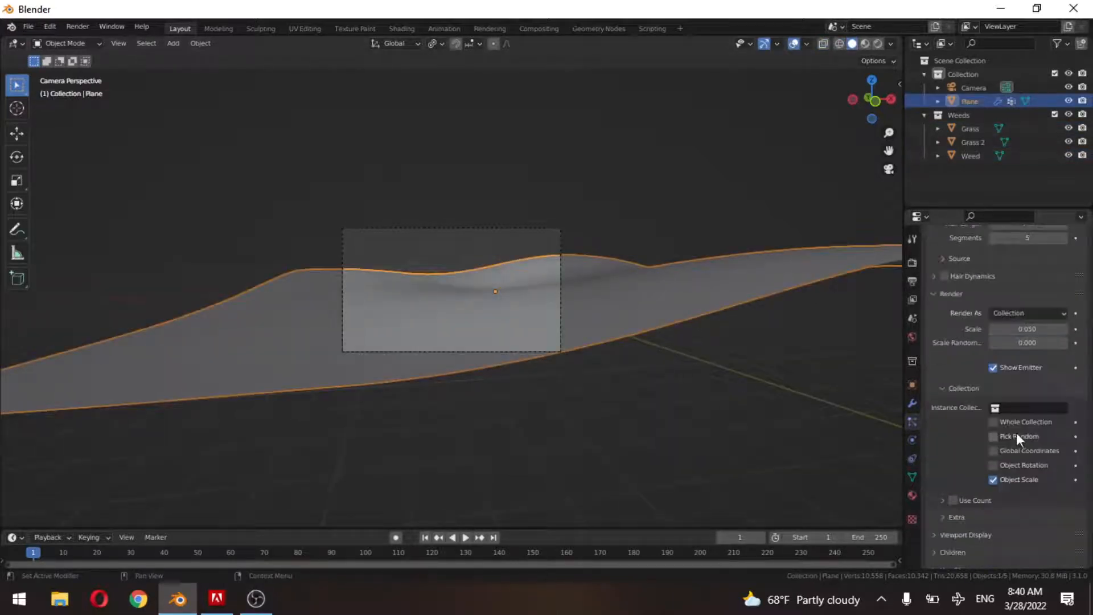
scroll(1019, 342, up, 2)
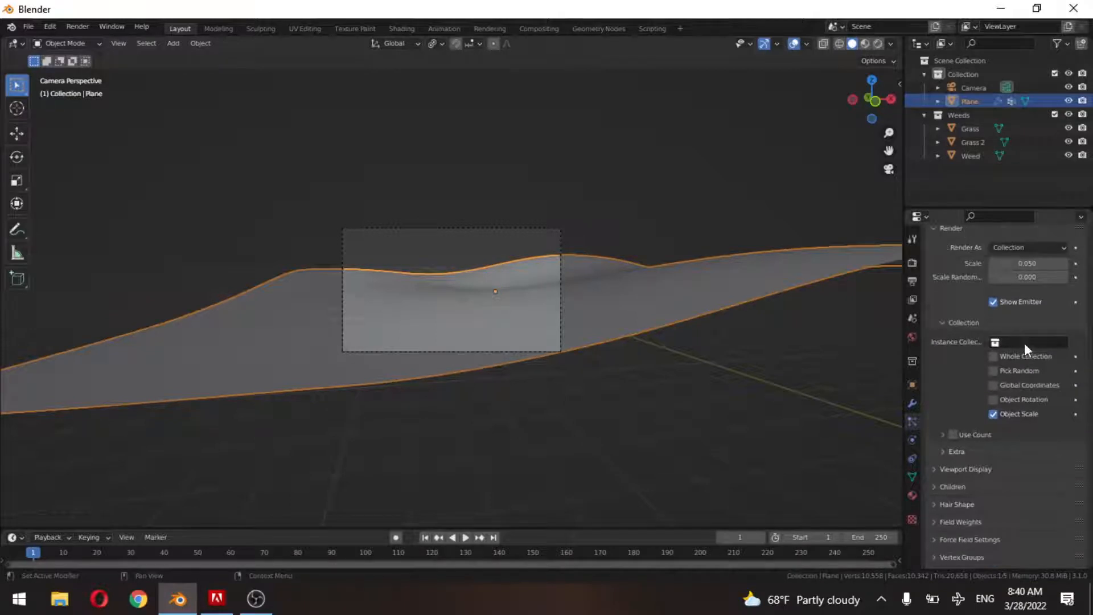
click(1024, 343)
click(978, 376)
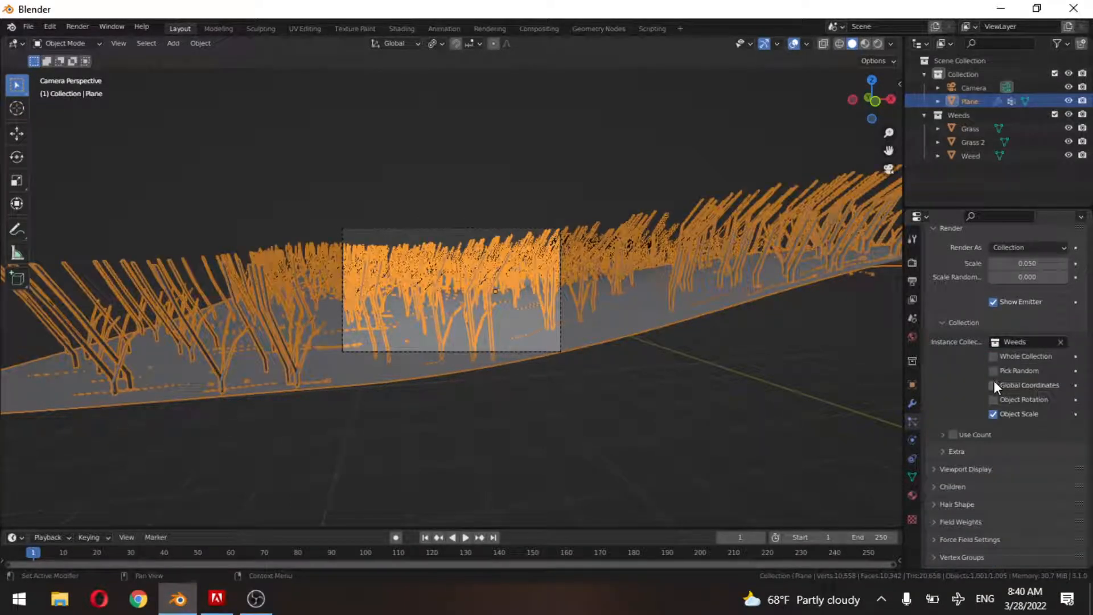
Hide the viewport overlays and inspect the orientation of the models scattered over the hill up close.
key(shift+alt+z)
scroll(527, 297, up, 1)
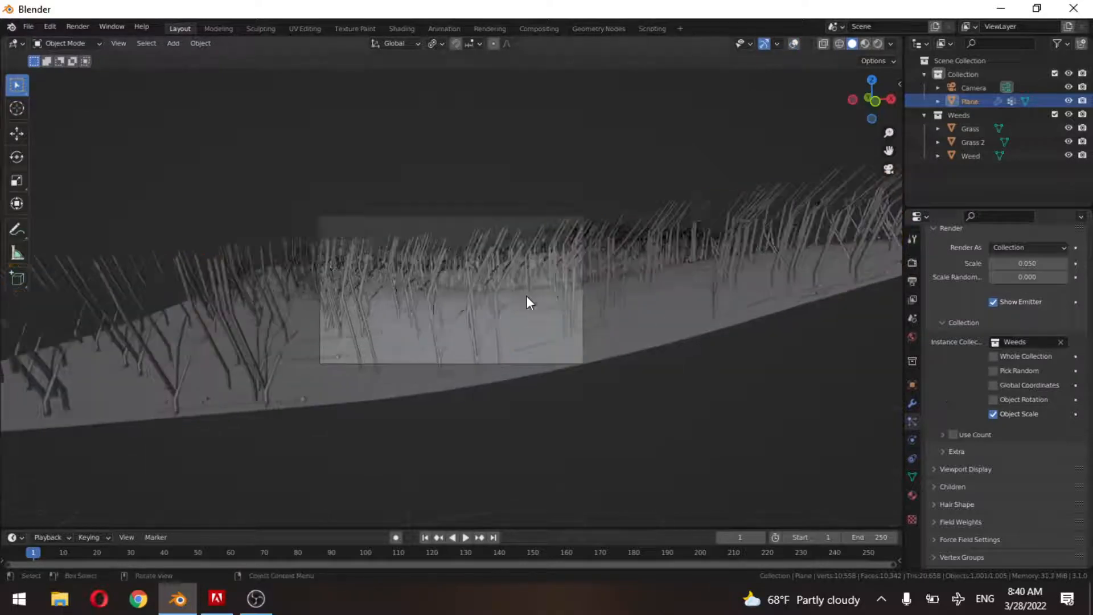
scroll(526, 296, up, 6)
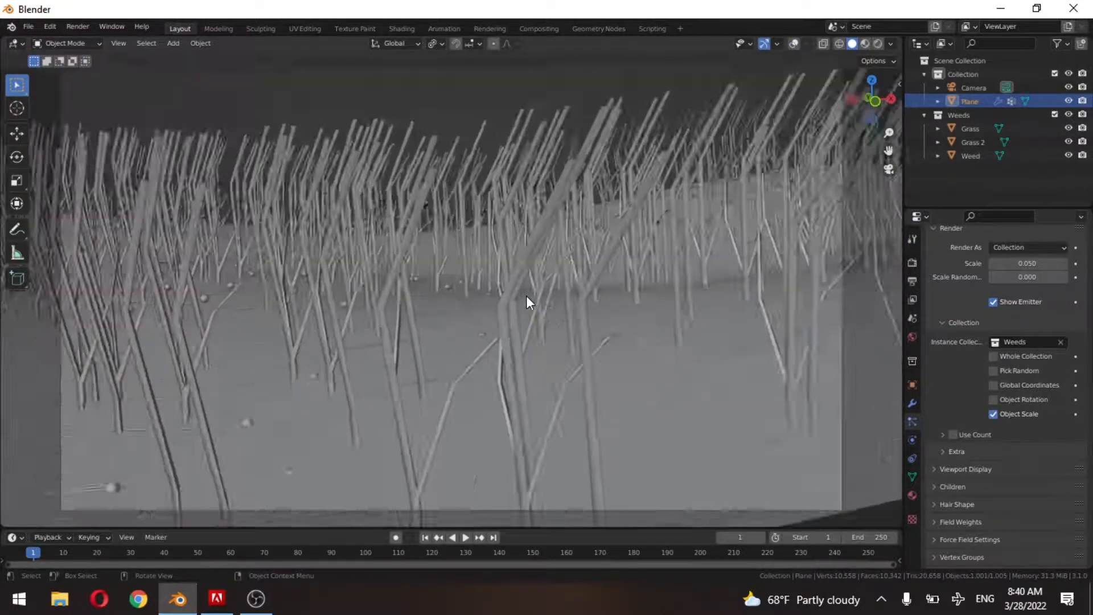
scroll(526, 295, down, 5)
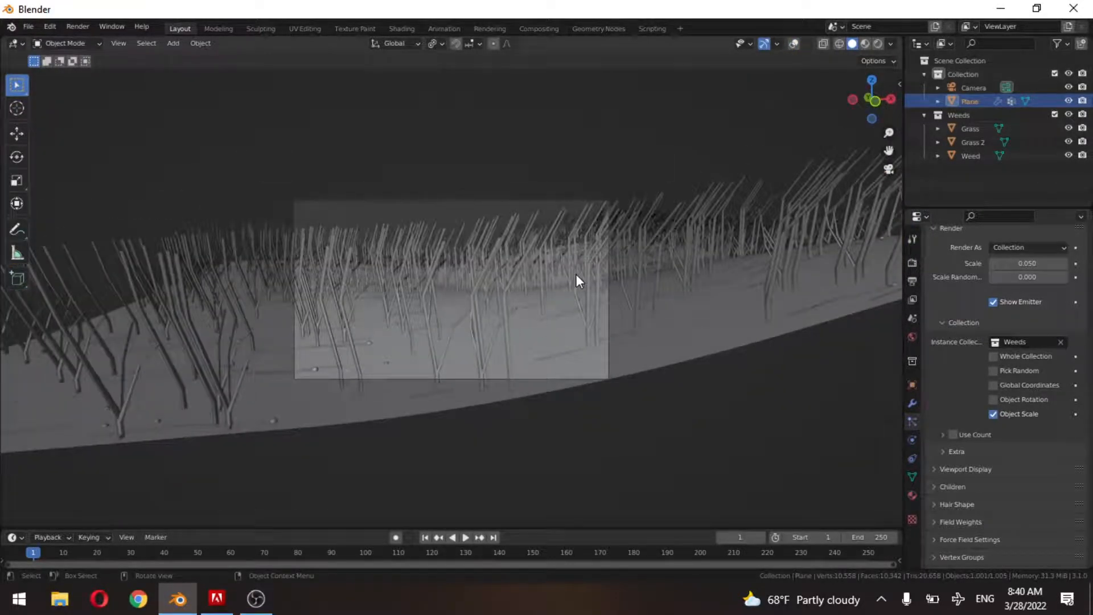
middle_drag(576, 274, 486, 300)
scroll(473, 268, up, 8)
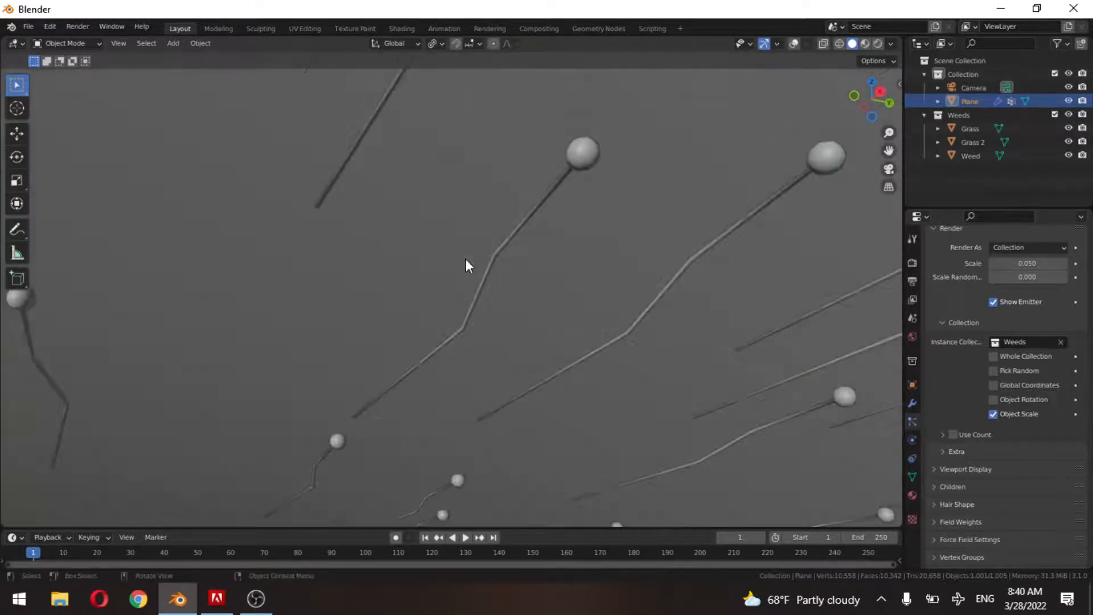
Select the upright Weed source model below the hill and try rotating it in Object Mode.
scroll(586, 213, down, 8)
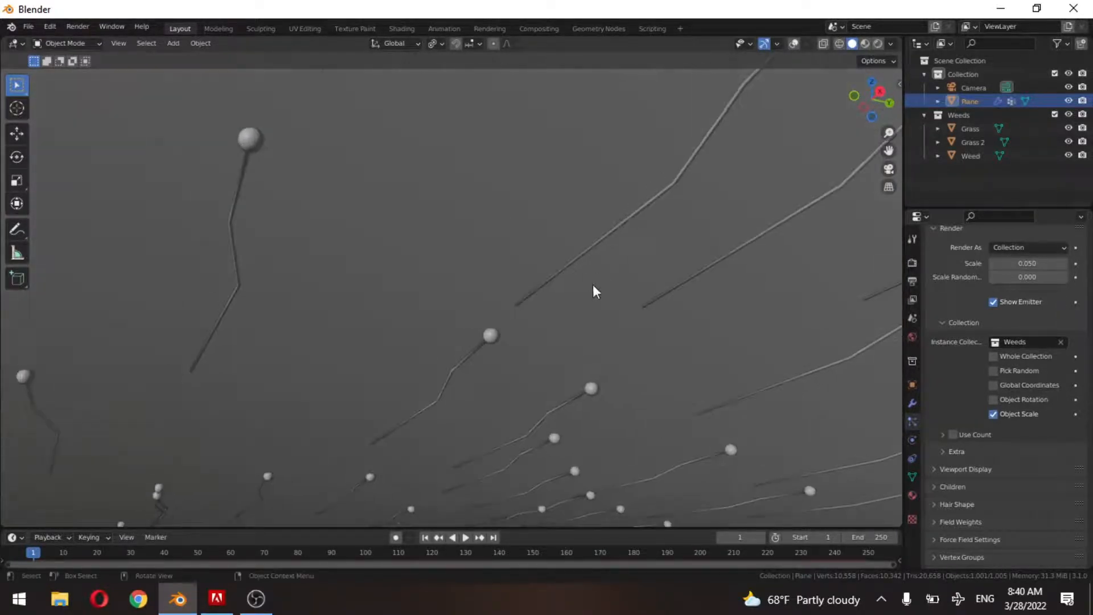
shift+middle_drag(519, 310, 534, 237)
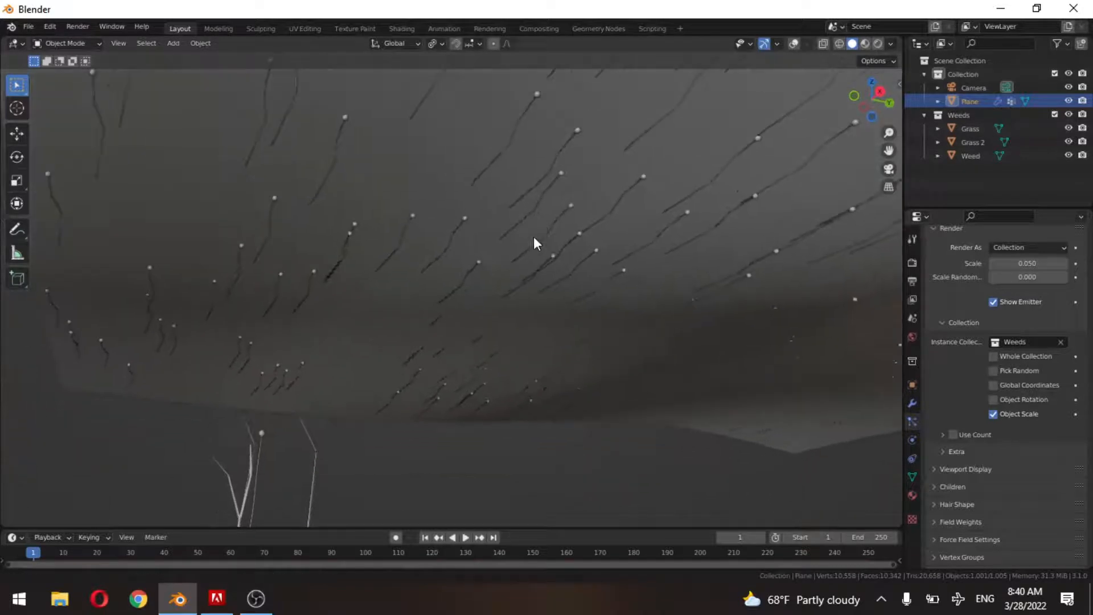
shift+middle_drag(507, 311, 543, 193)
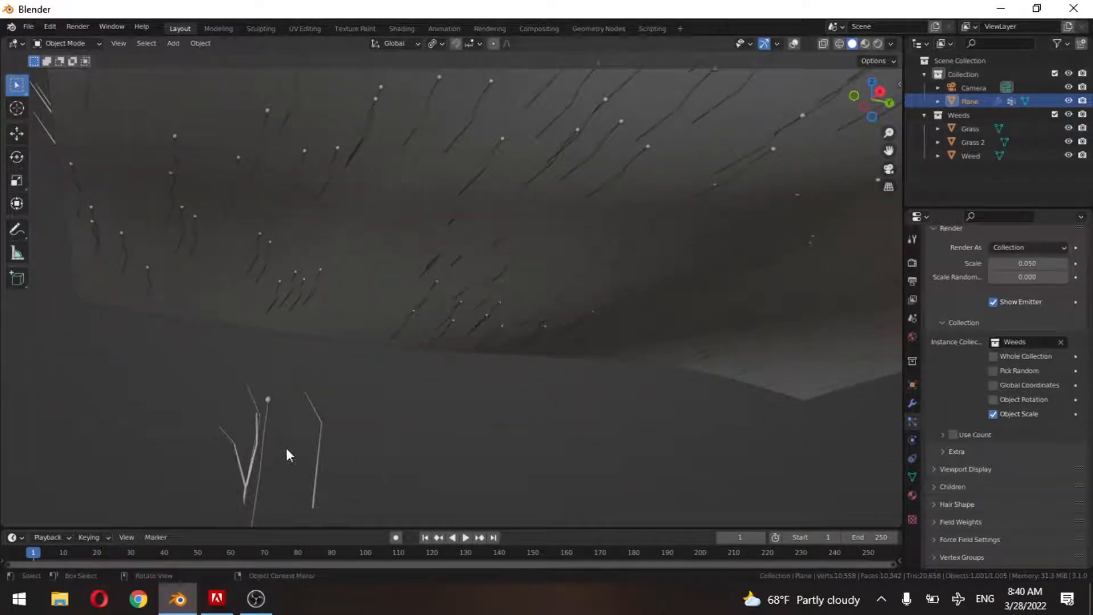
click(267, 400)
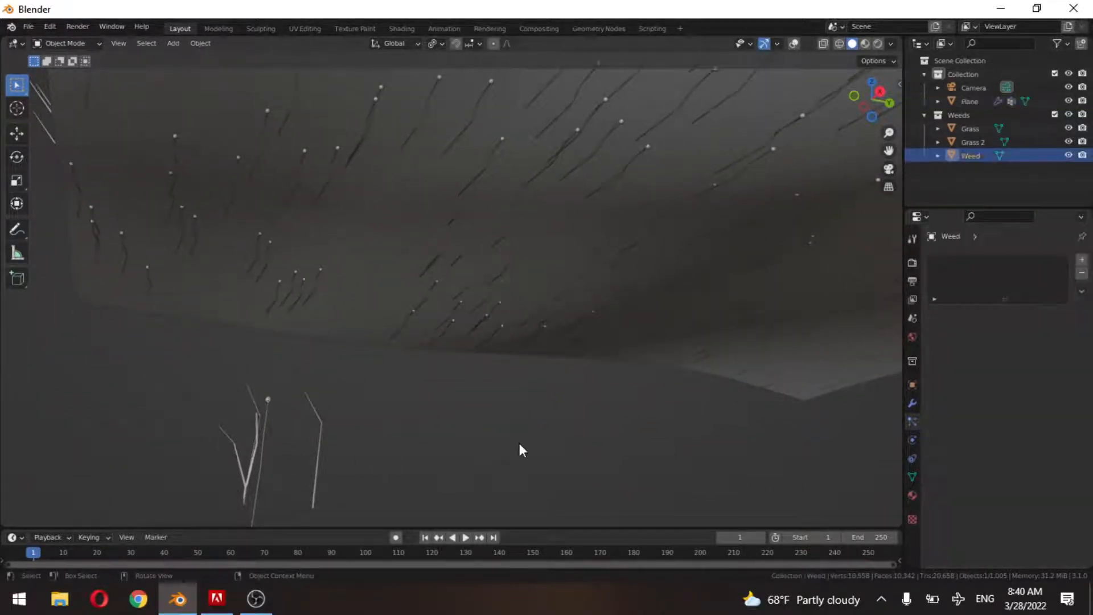
key(r)
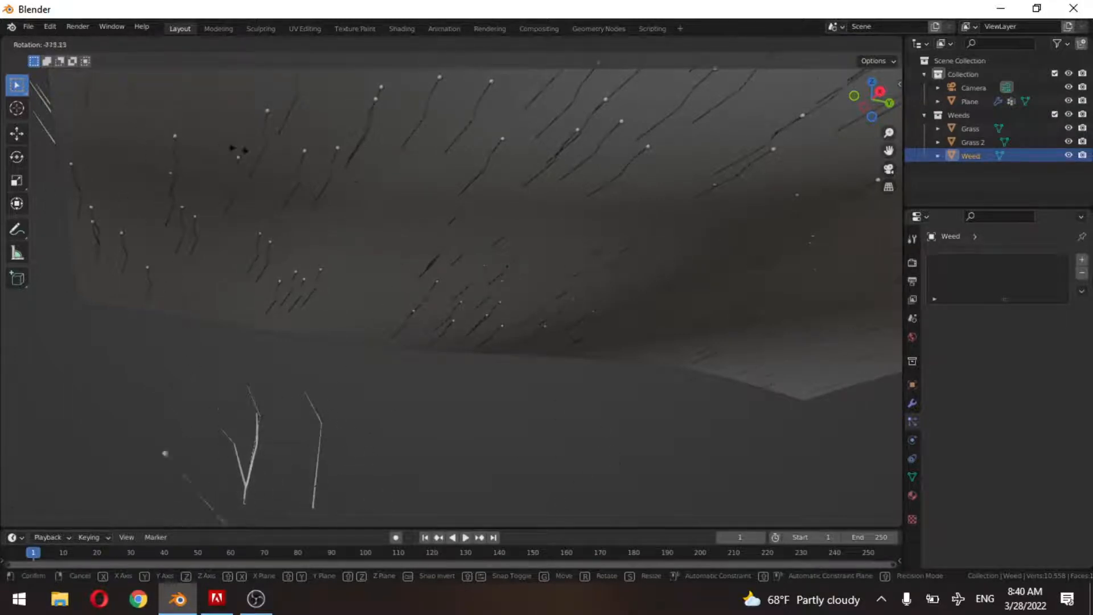
click(639, 463)
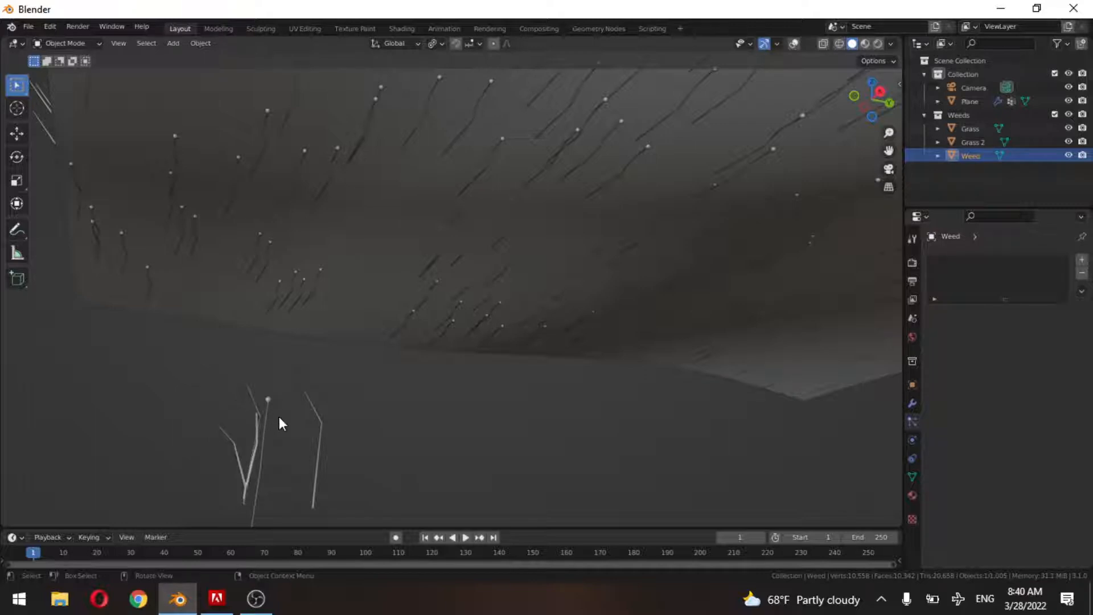
Enter Edit Mode on the Weed model, select its whole mesh and show the viewport overlays again.
key(Tab)
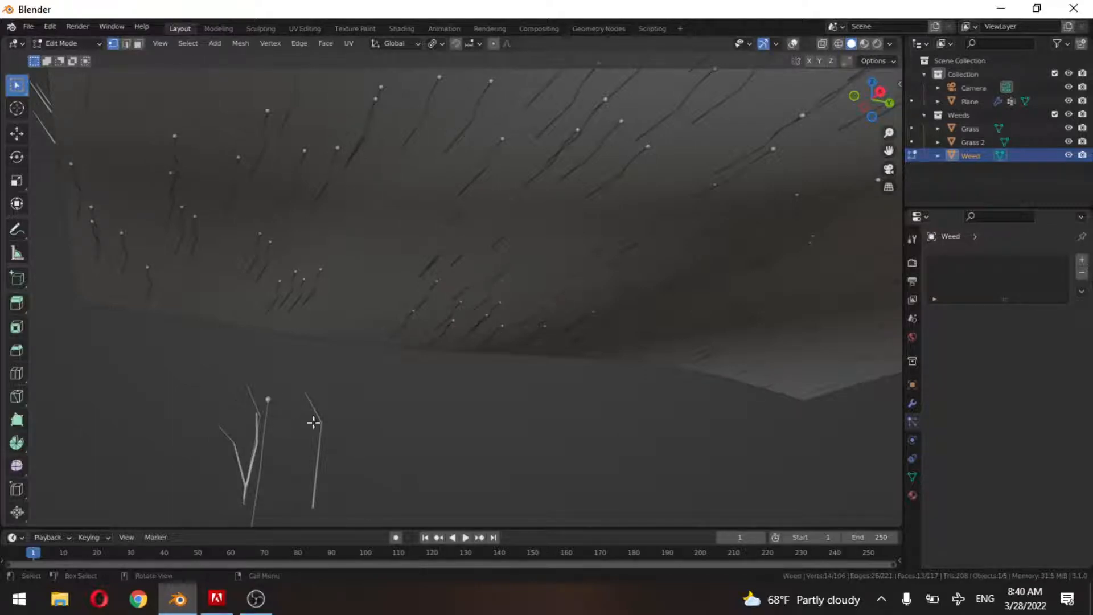
key(a)
key(alt+z)
middle_drag(293, 404, 396, 303)
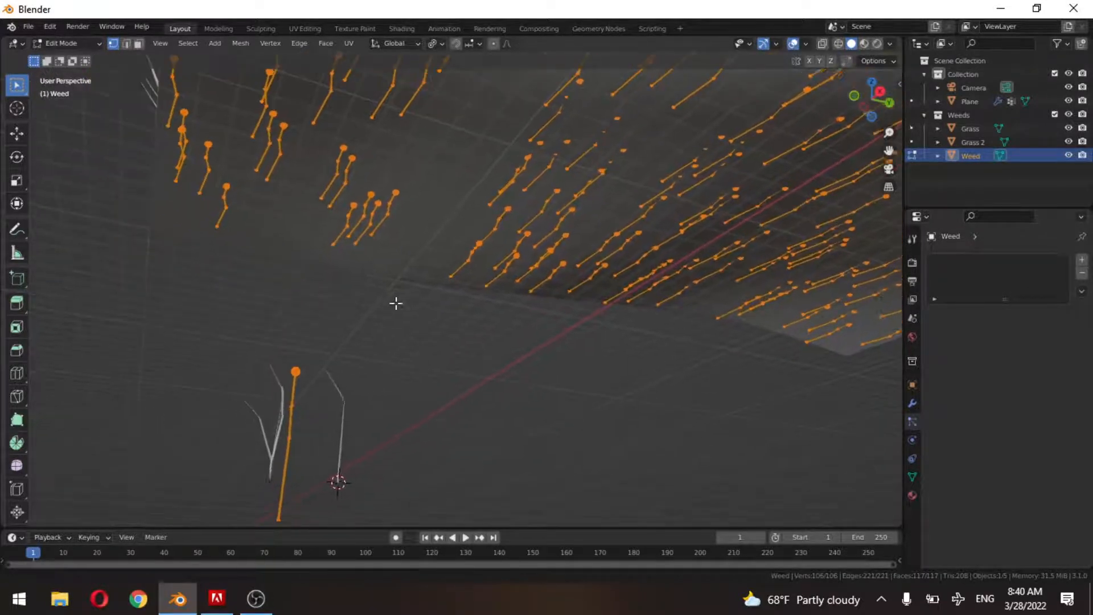
shift+middle_drag(330, 410, 433, 293)
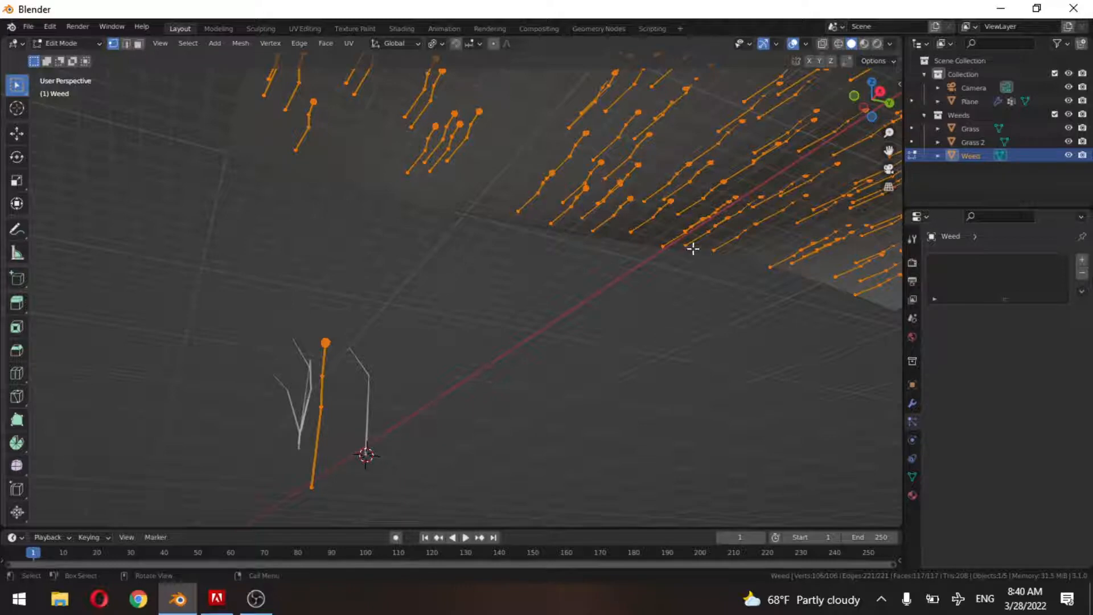
Select the vertices at the base of the Weed's stem with see-through selection and snap the 3D cursor to them.
drag(292, 480, 344, 508)
key(shift+z)
drag(296, 478, 349, 504)
key(shift+z)
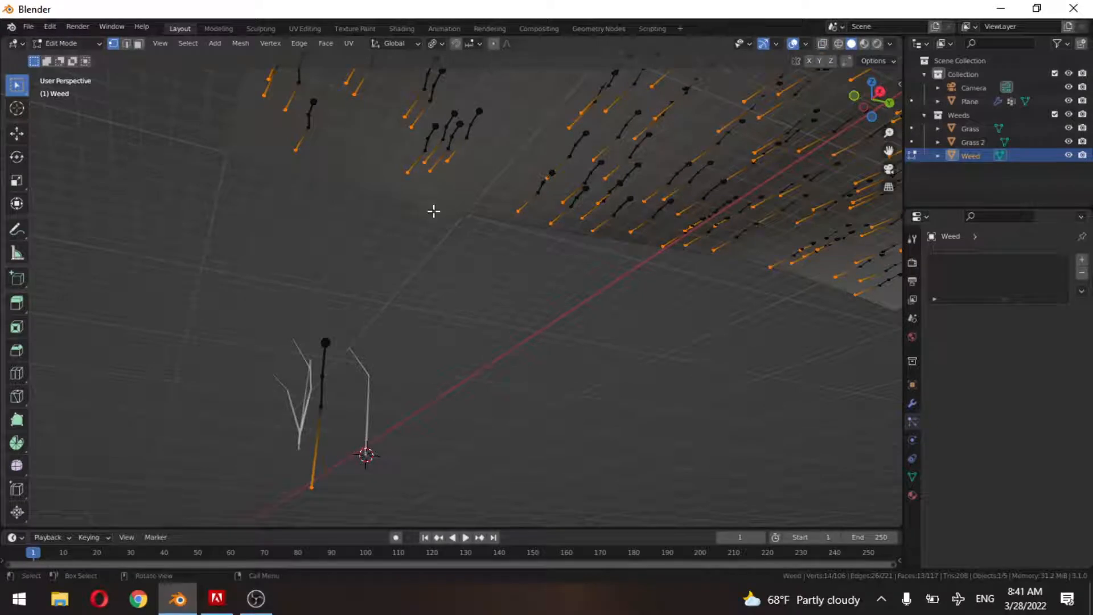
key(shift+s)
click(426, 284)
Rotate the entire Weed mesh -90° around the global X axis, pivoting on the 3D cursor, and return to Object Mode.
key(a)
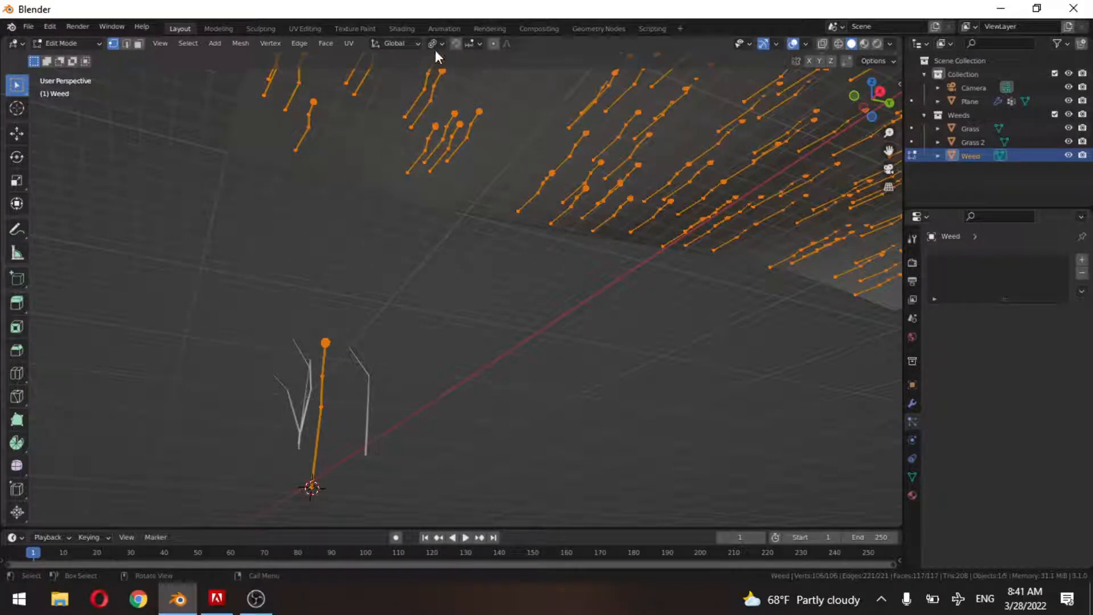
click(436, 44)
click(455, 73)
key(r)
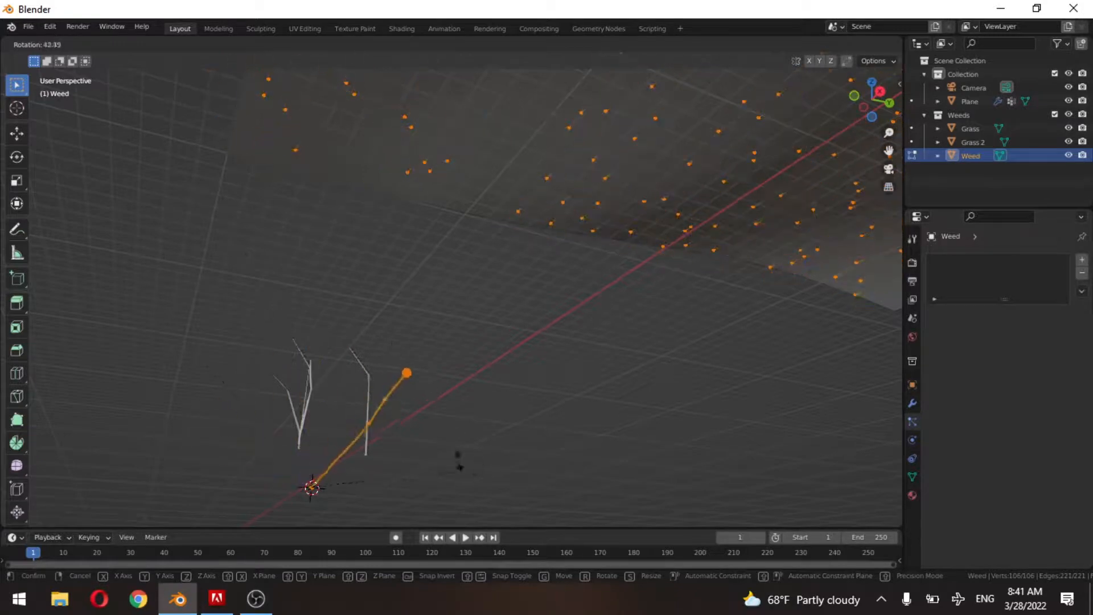
text(x)
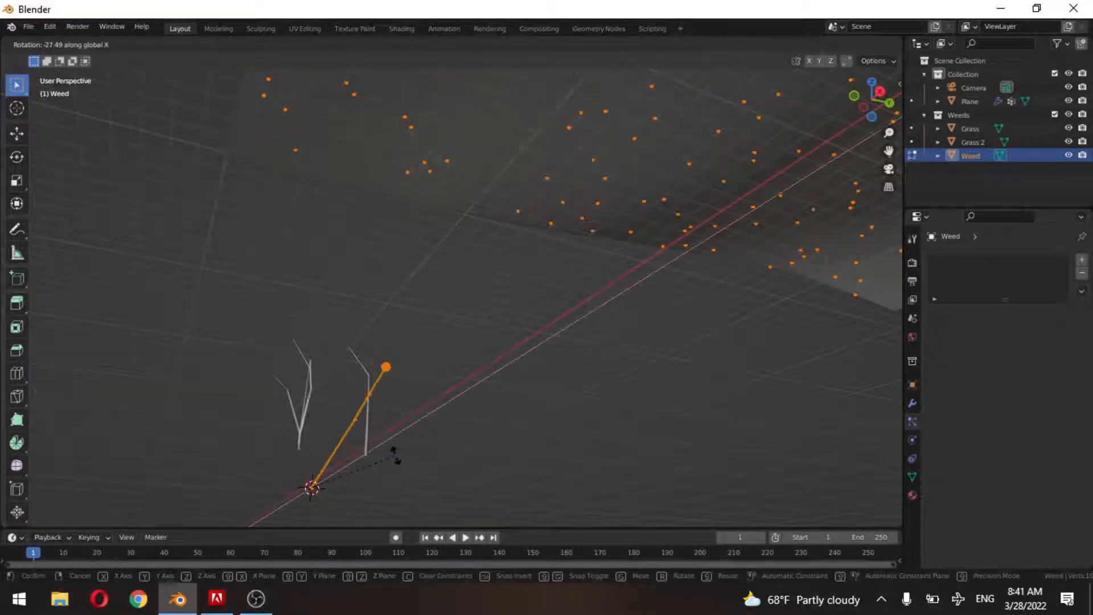
text(-90)
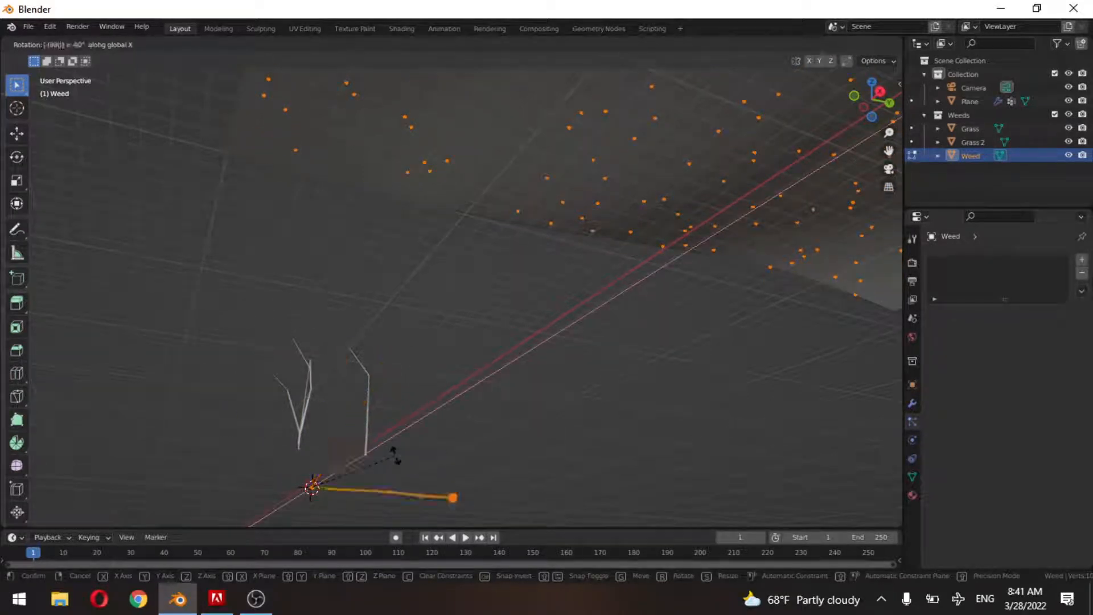
key(Return)
key(Tab)
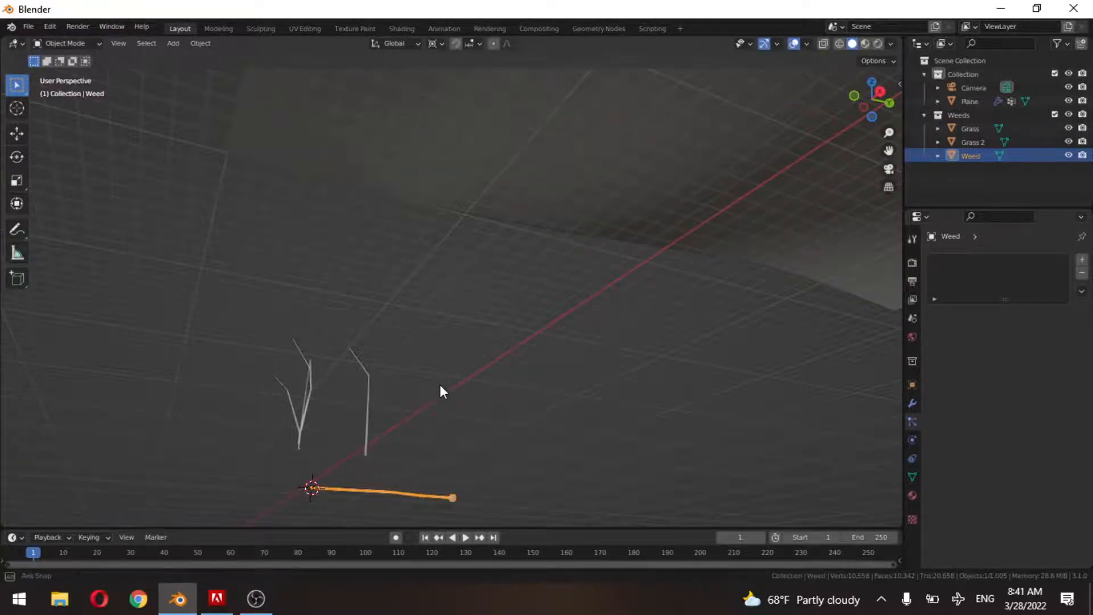
Examine the orientation and spread of the scattered plants from the camera view and the top view.
middle_drag(440, 384, 564, 422)
key(KP_0)
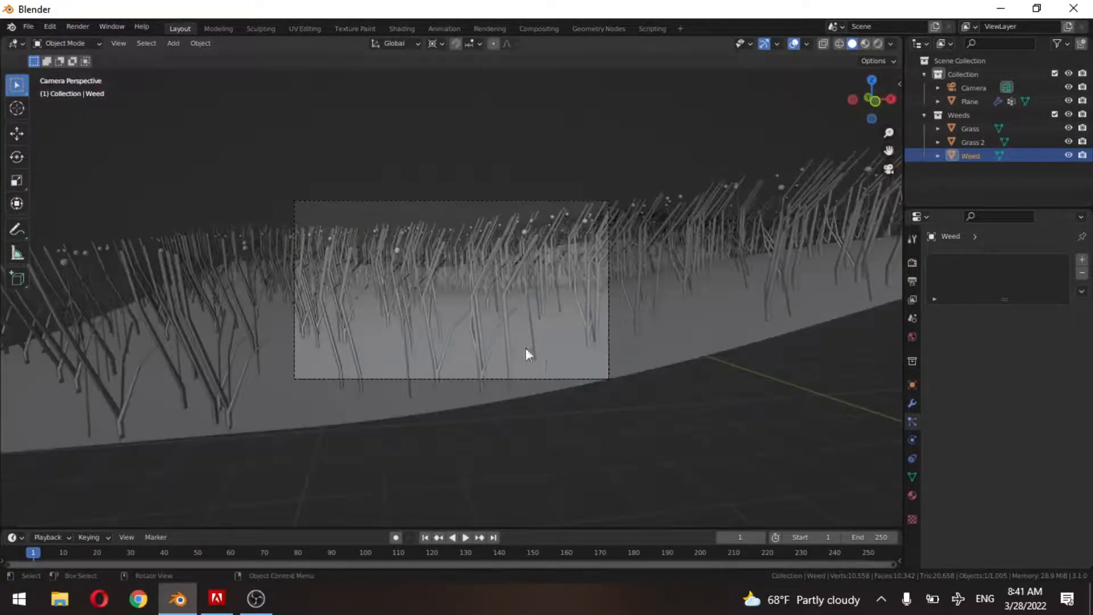
key(Home)
scroll(540, 363, down, 4)
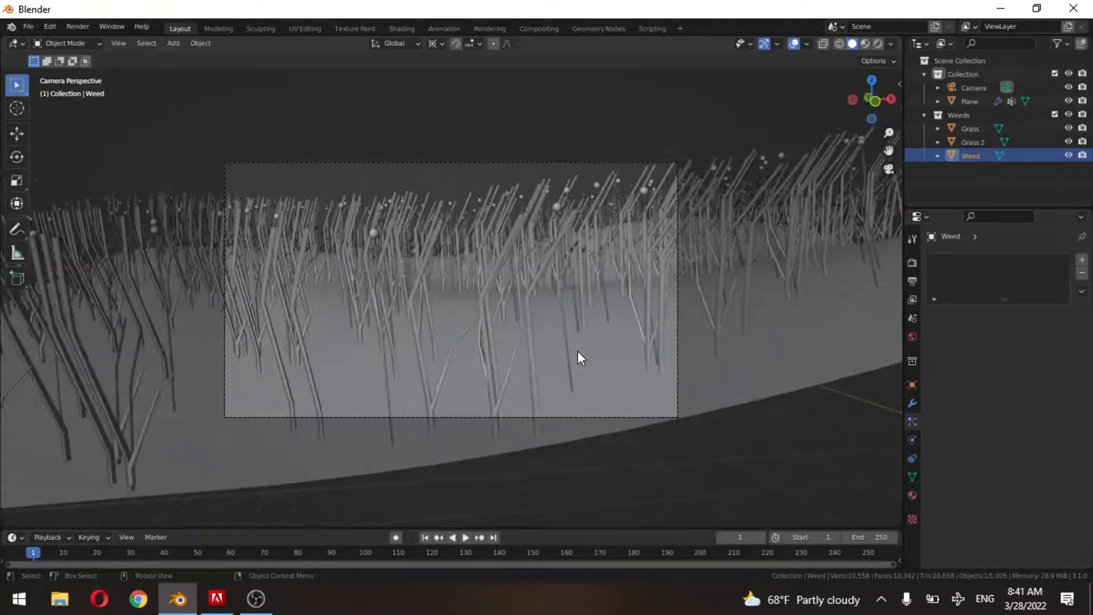
mouse_move(578, 351)
middle_down()
mouse_move(524, 348)
mouse_move(577, 347)
mouse_move(552, 329)
mouse_move(593, 342)
middle_up()
scroll(583, 340, up, 3)
middle_drag(747, 354, 629, 454)
scroll(654, 343, down, 5)
scroll(492, 415, up, 2)
key(KP_7)
scroll(527, 362, down, 4)
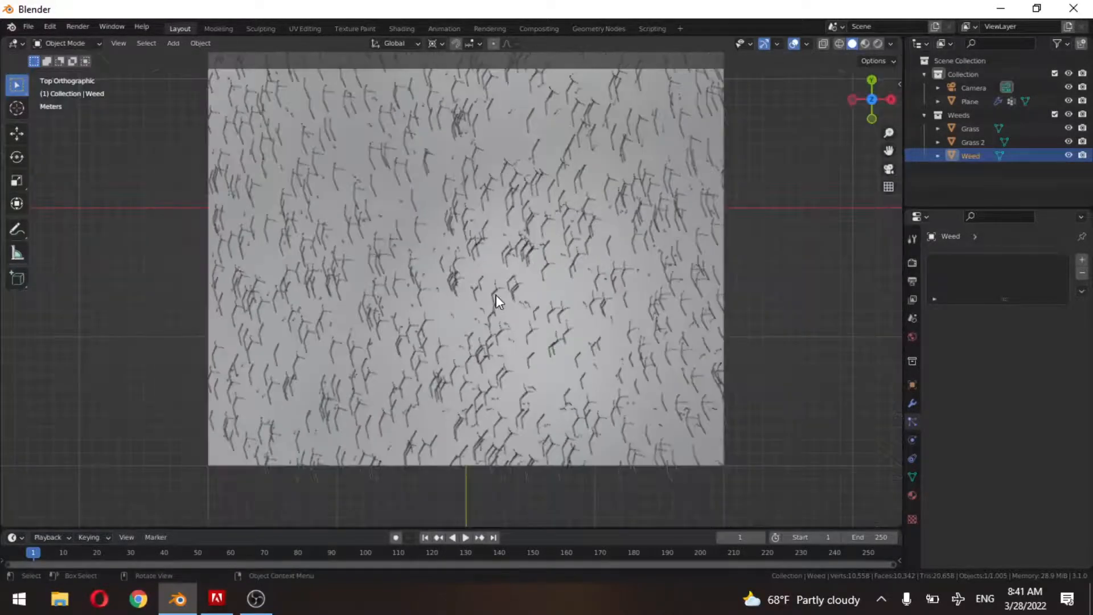
scroll(484, 307, down, 1)
shift+middle_drag(515, 329, 550, 432)
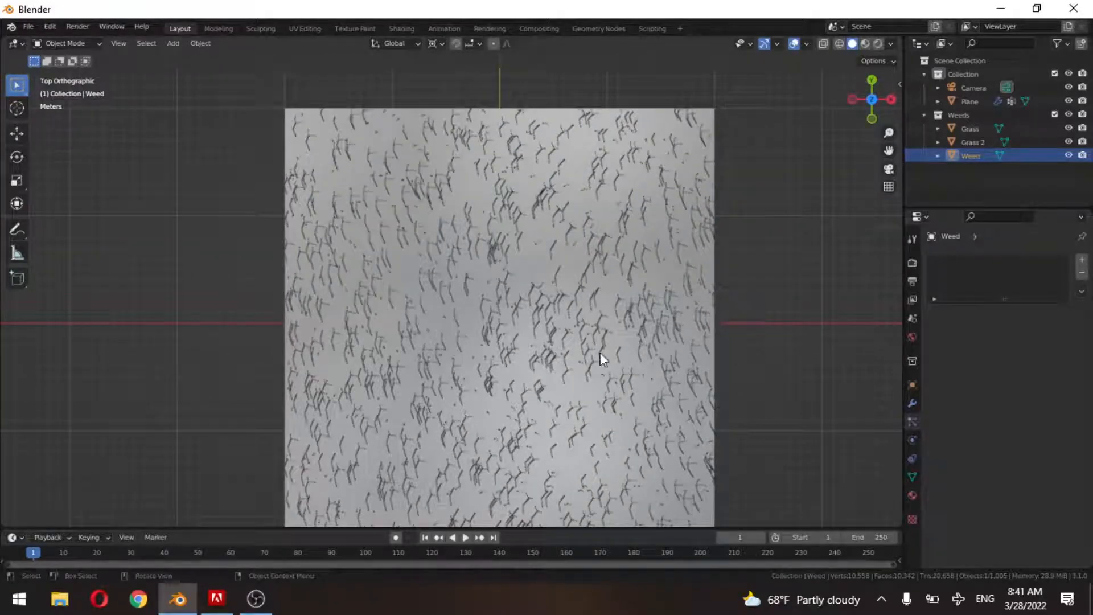
scroll(468, 292, down, 2)
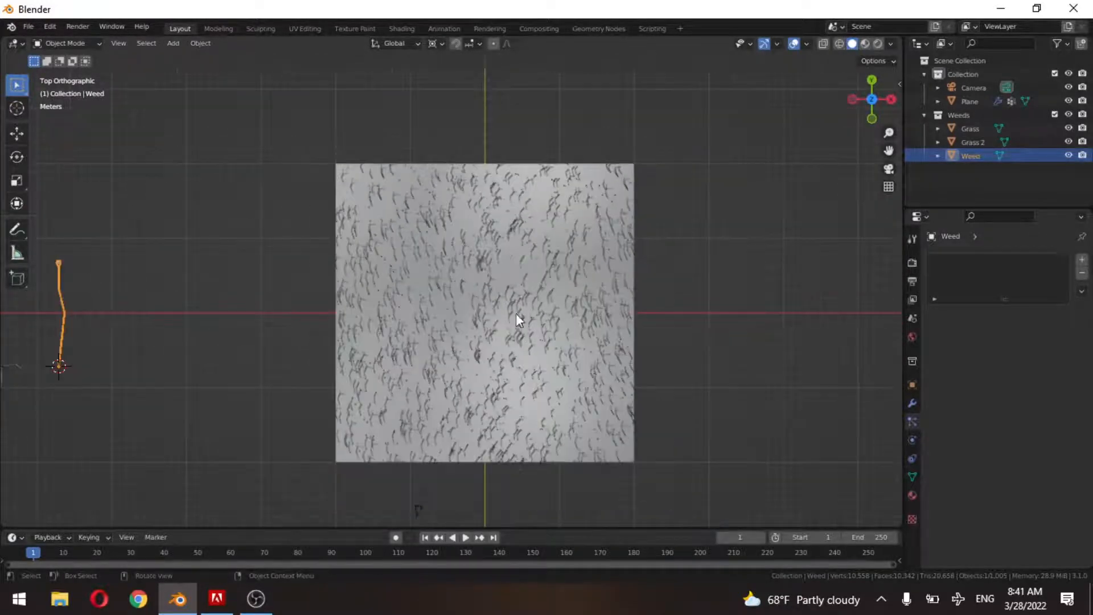
Select the hilly plane and assign the vertex group named Group to its particle system's density.
click(508, 284)
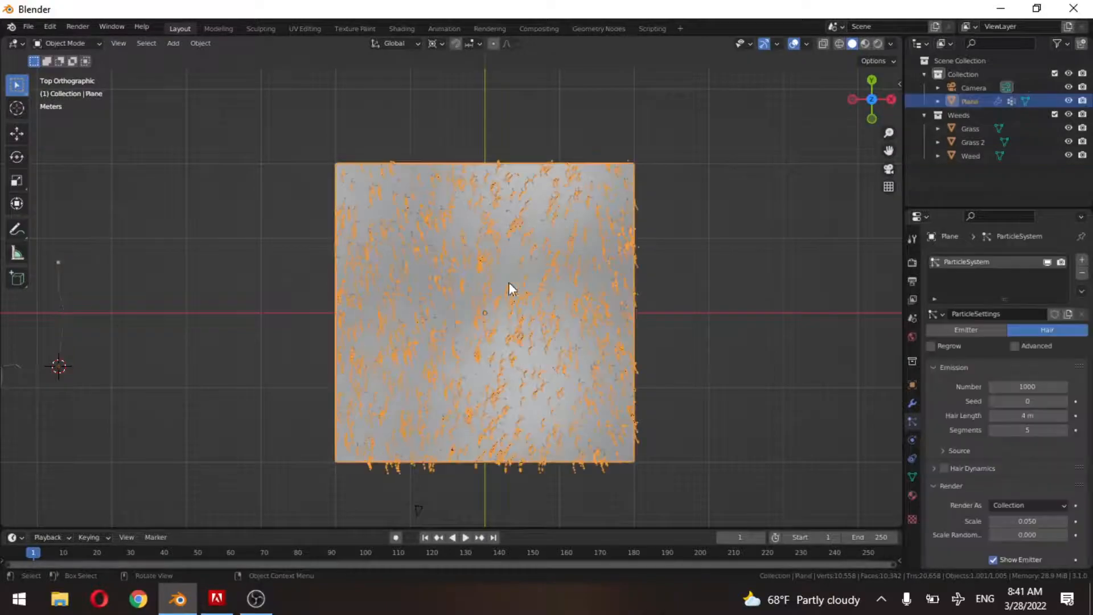
middle_drag(532, 337, 556, 239)
scroll(520, 325, up, 5)
scroll(480, 378, up, 3)
scroll(482, 387, down, 3)
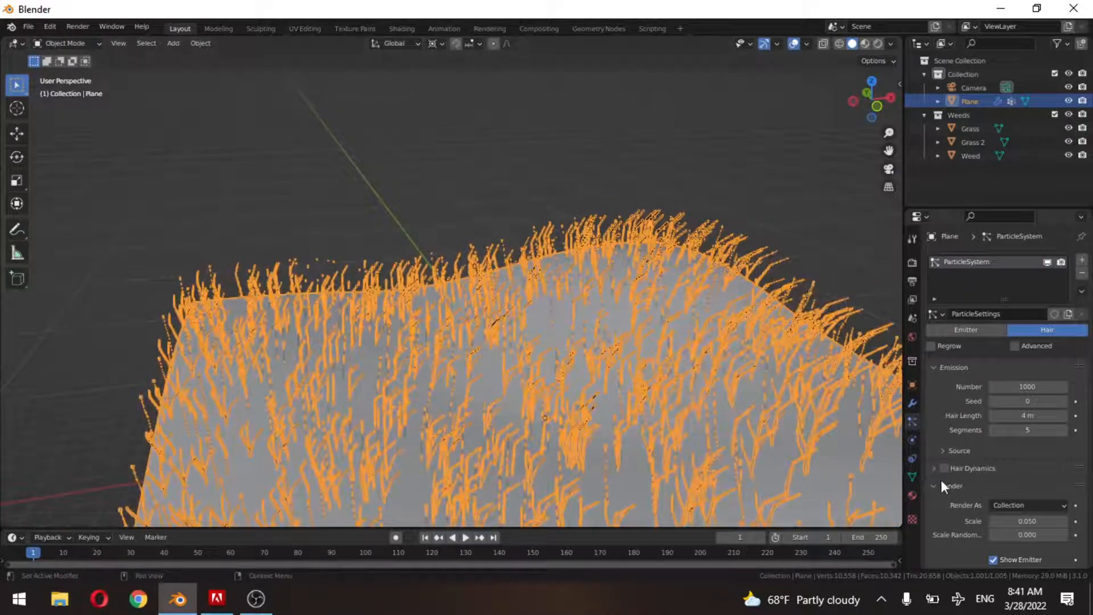
scroll(1044, 452, down, 7)
scroll(1042, 451, down, 5)
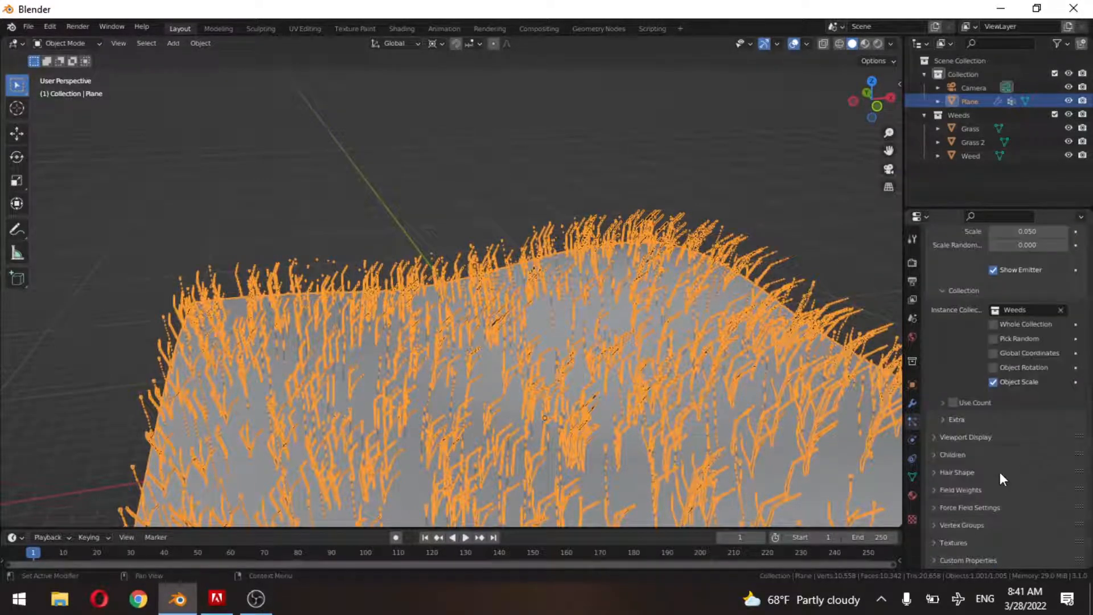
click(963, 525)
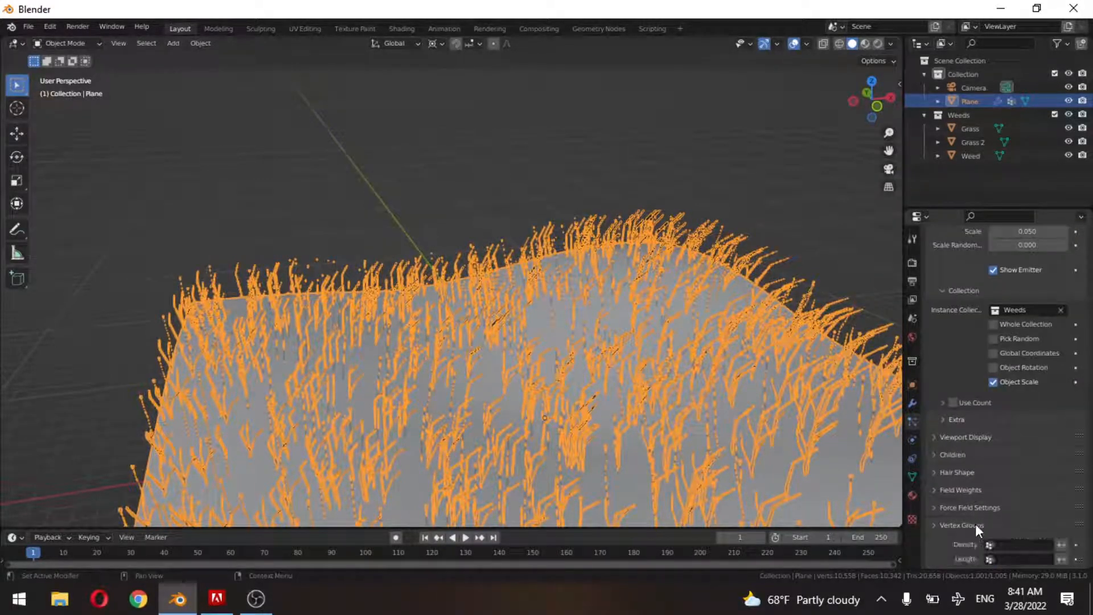
scroll(991, 517, down, 4)
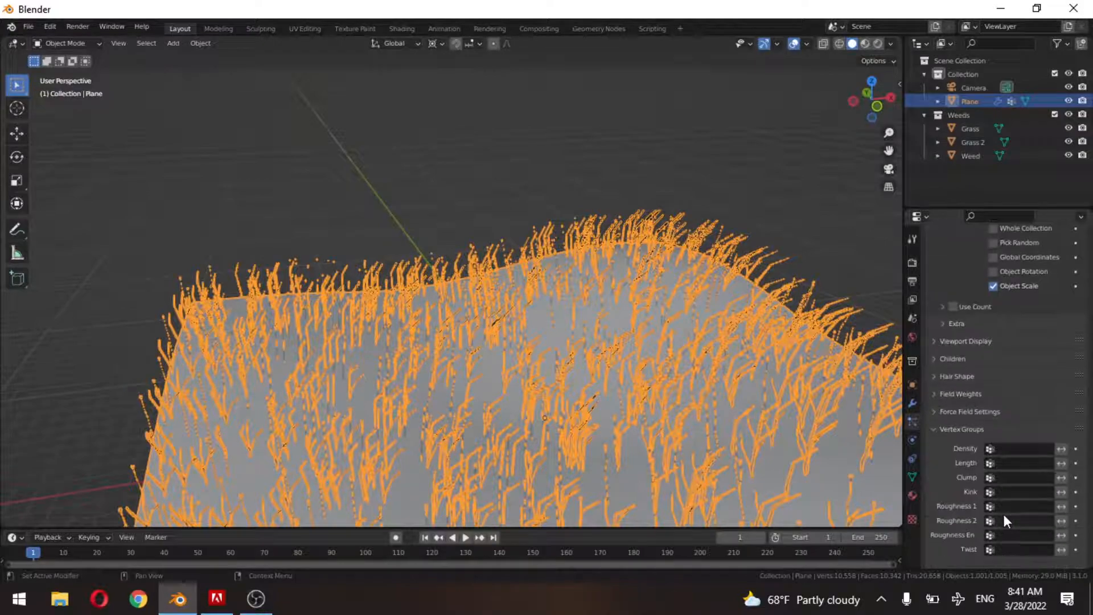
click(1000, 448)
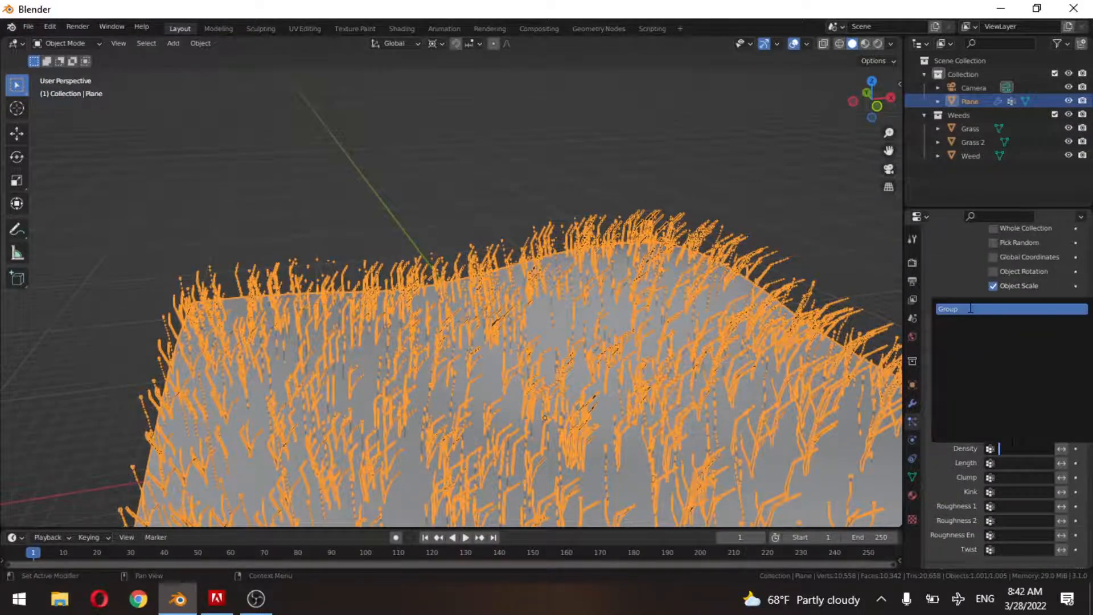
click(971, 309)
Hide the viewport overlays and examine the plant distribution along the path up close and from above.
middle_drag(685, 381, 536, 287)
scroll(622, 407, up, 2)
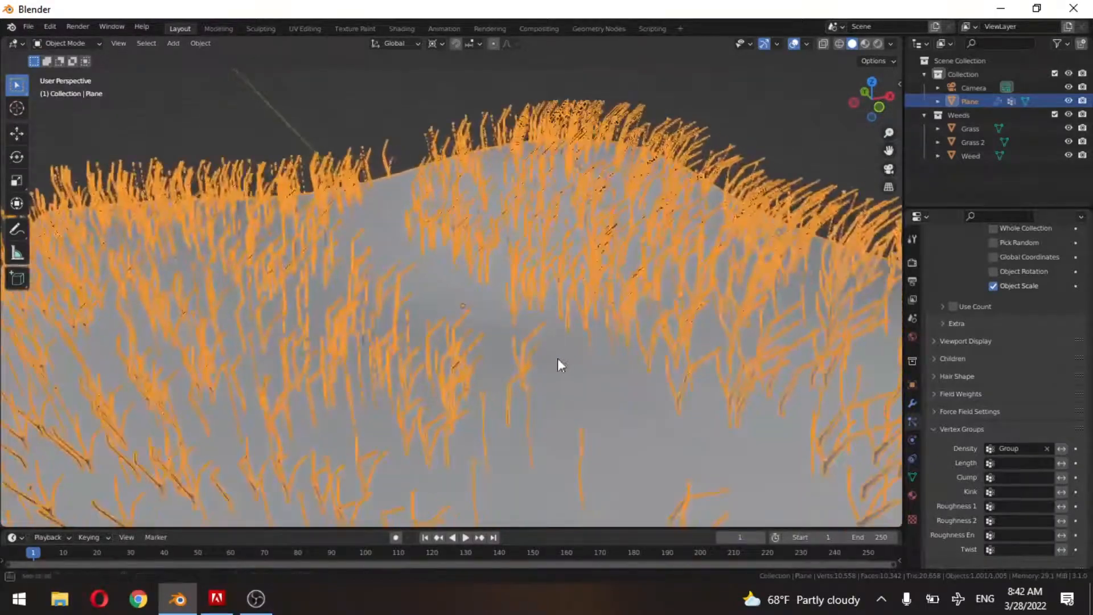
middle_drag(558, 359, 506, 342)
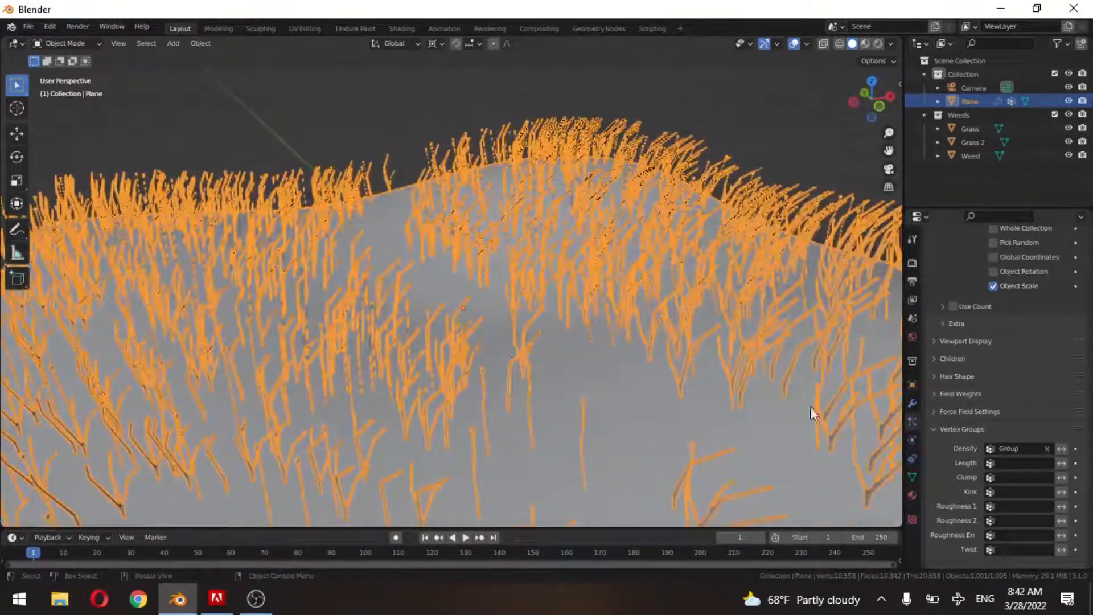
scroll(582, 360, up, 1)
scroll(583, 365, down, 2)
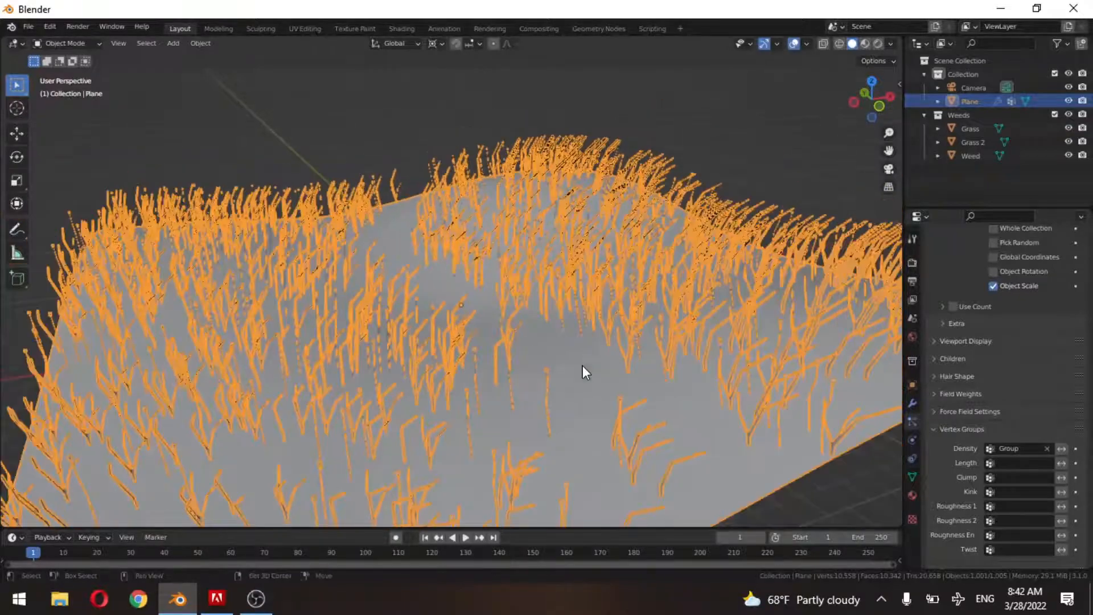
key(alt+a)
middle_drag(582, 366, 603, 313)
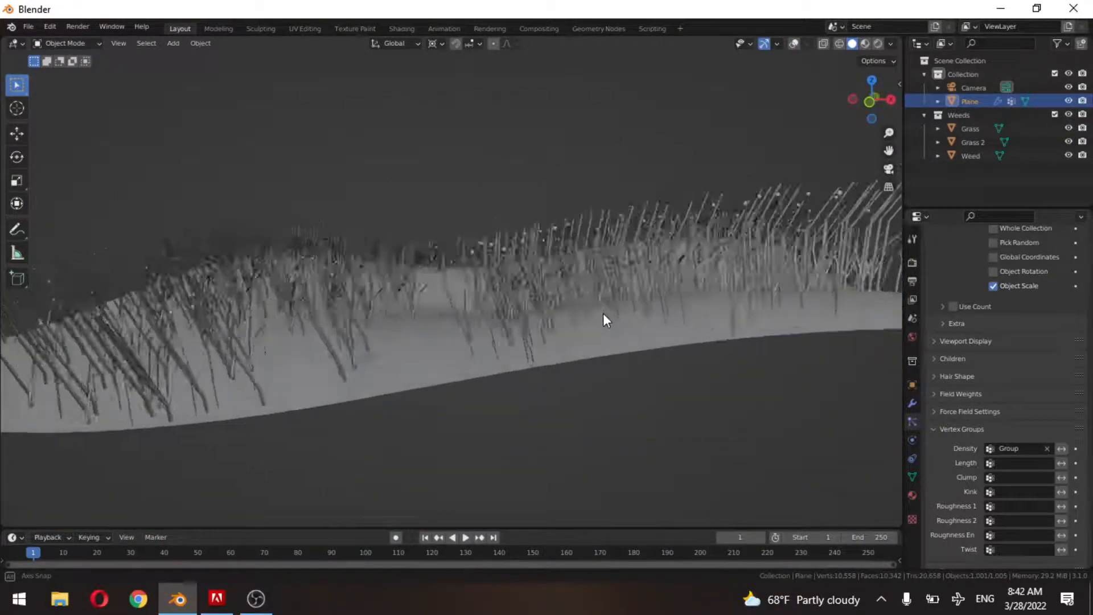
scroll(604, 313, up, 6)
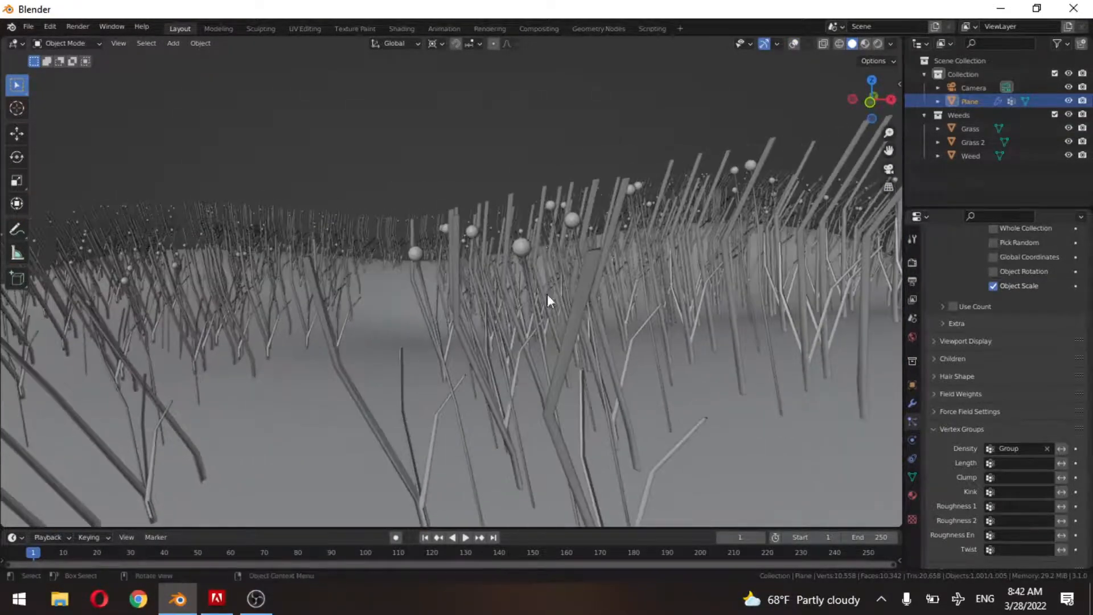
middle_drag(610, 303, 632, 326)
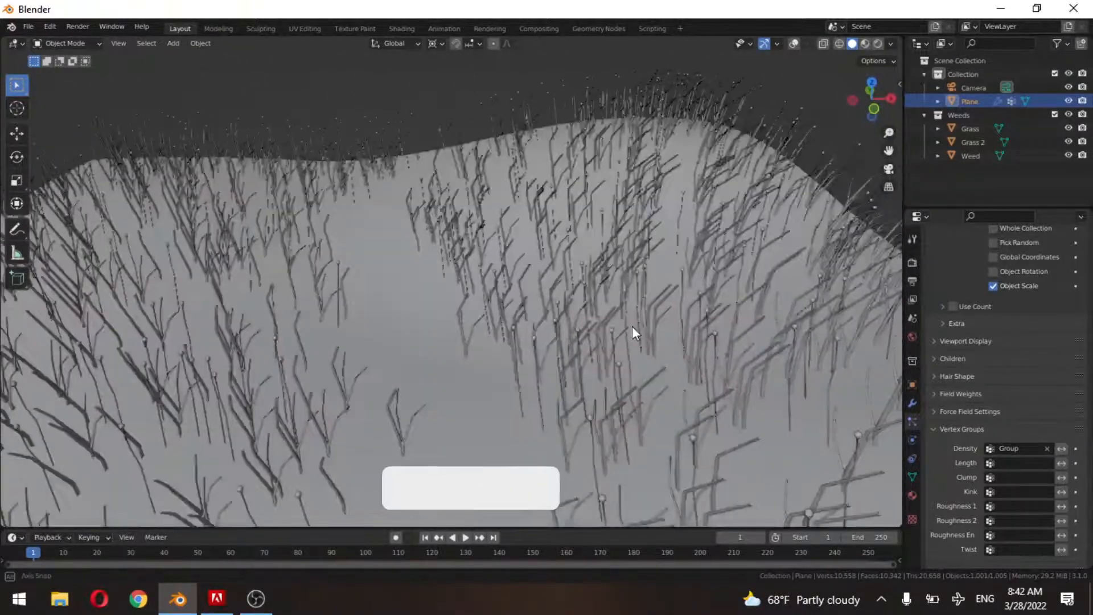
Set the plane's particle children to Interpolated and check how the plants cover the hill.
scroll(982, 364, up, 2)
click(972, 388)
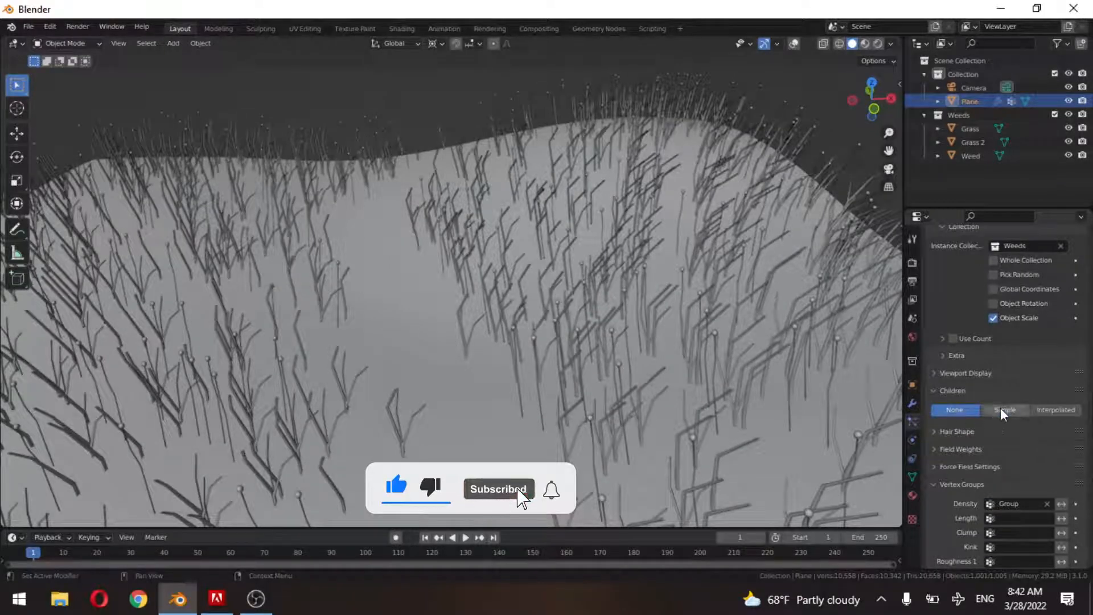
click(1051, 408)
mouse_move(640, 312)
middle_down()
mouse_move(599, 303)
mouse_move(587, 278)
mouse_move(627, 285)
mouse_move(623, 313)
middle_up()
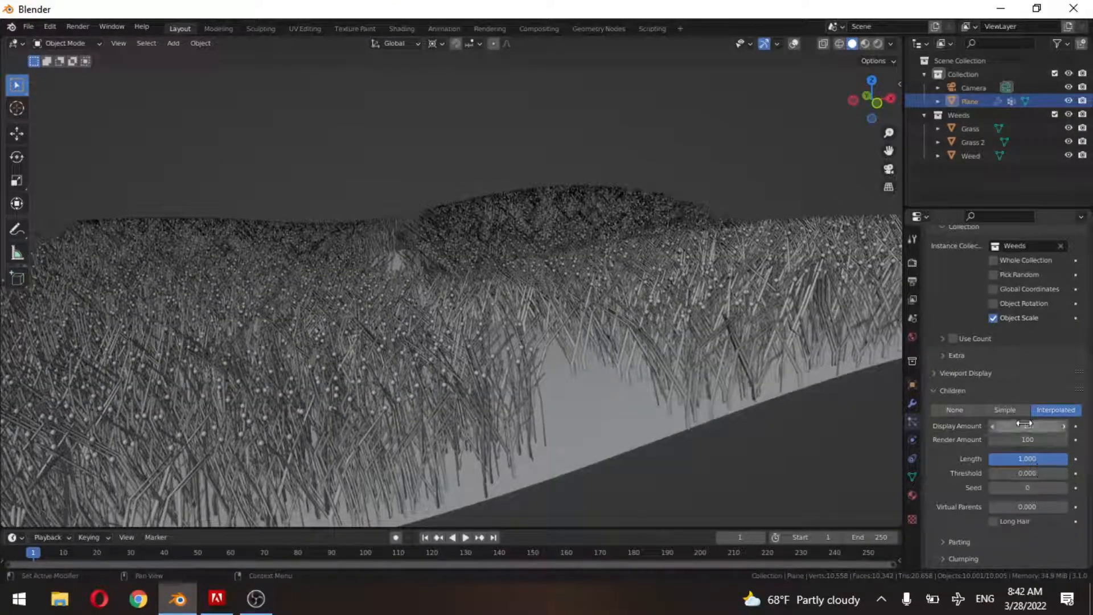
scroll(1019, 438, up, 10)
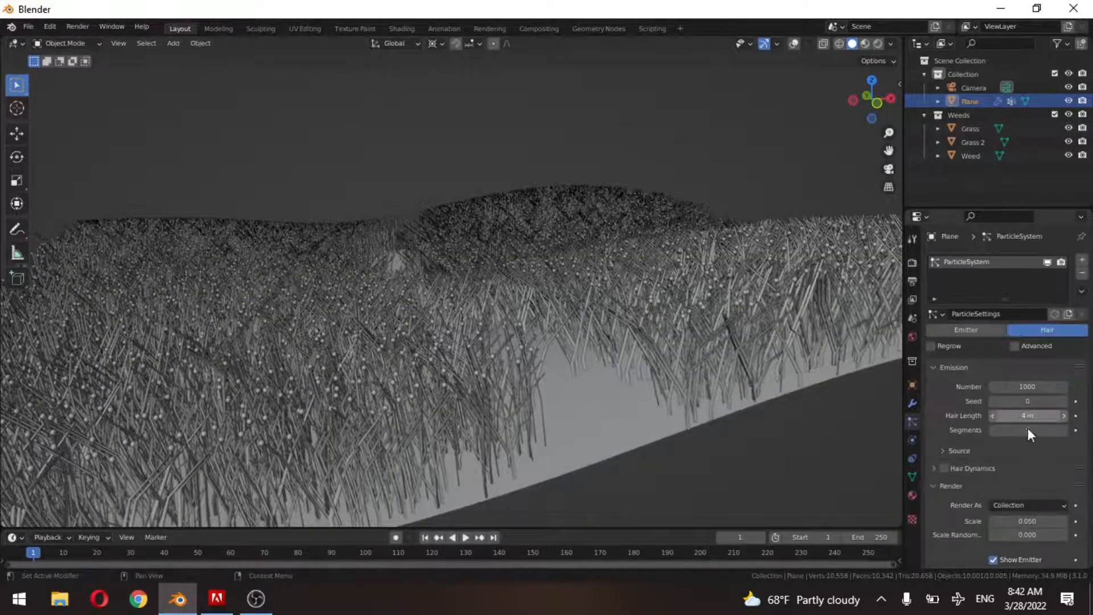
Set the Render Amount of the plane's interpolated particle children to 10.
scroll(1030, 456, down, 6)
scroll(1035, 491, down, 3)
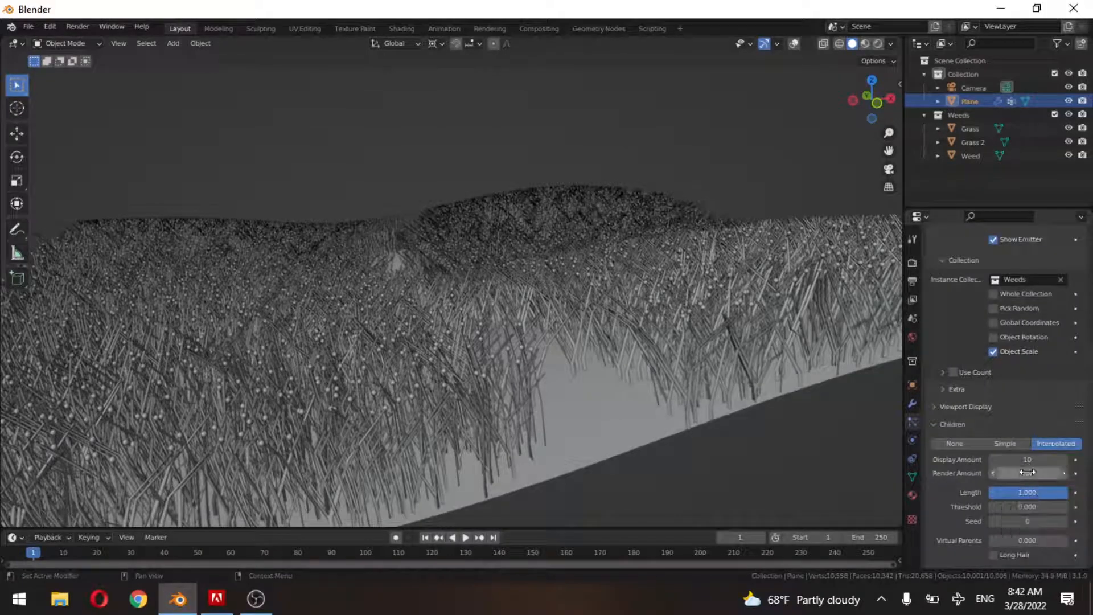
middle_drag(552, 351, 599, 364)
middle_drag(428, 380, 632, 376)
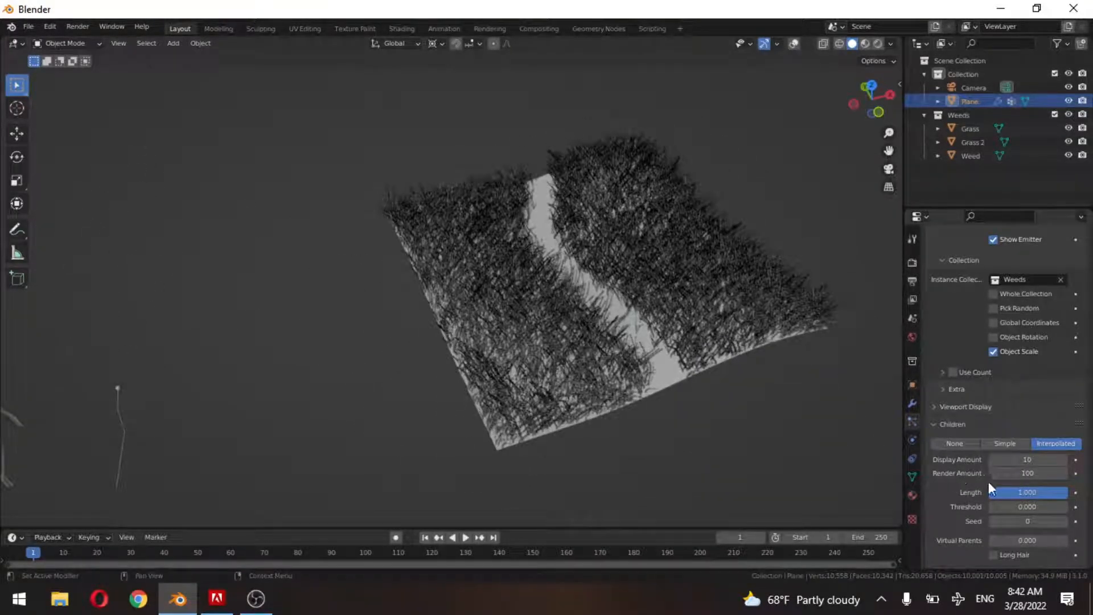
click(1047, 474)
text(10)
key(Return)
Show the overlays, enter Edit Mode on the Grass model and set the transform pivot point to Individual Origins.
middle_drag(483, 346, 695, 360)
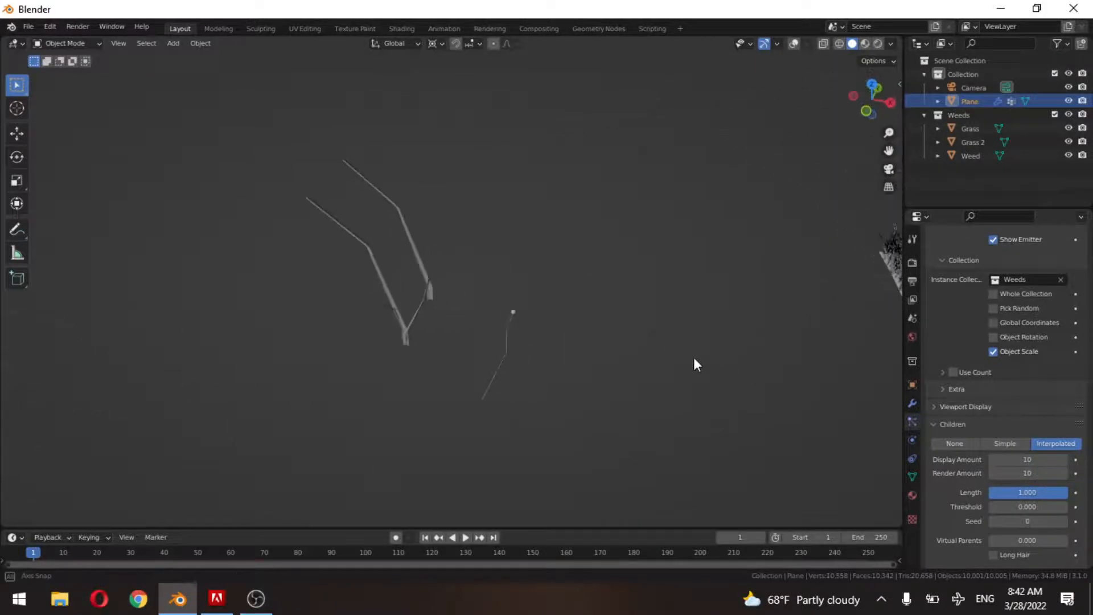
click(406, 328)
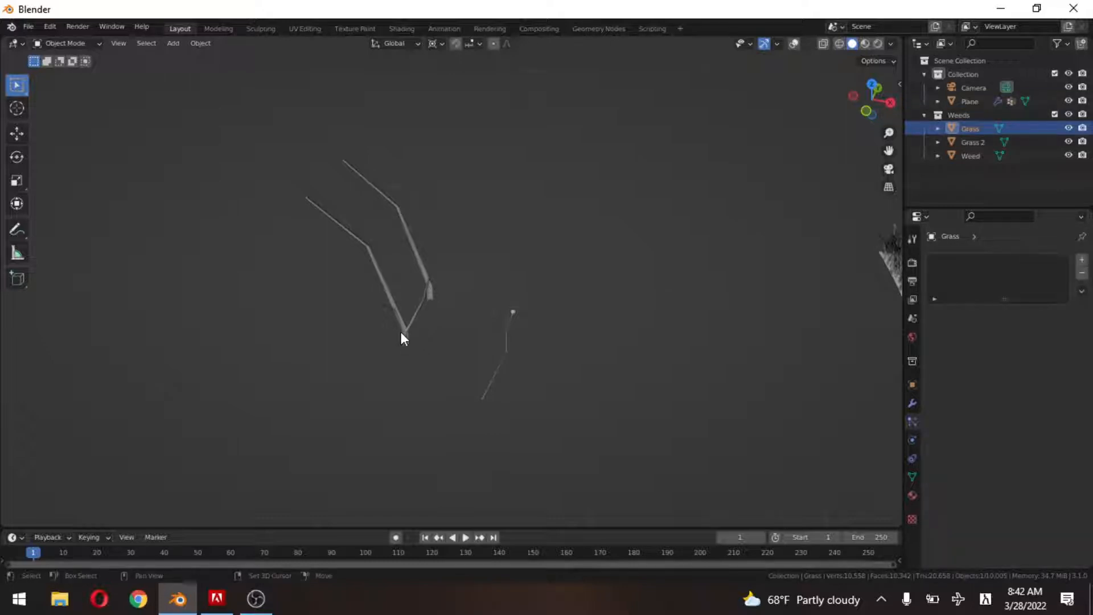
key(shift+alt+z)
key(Tab)
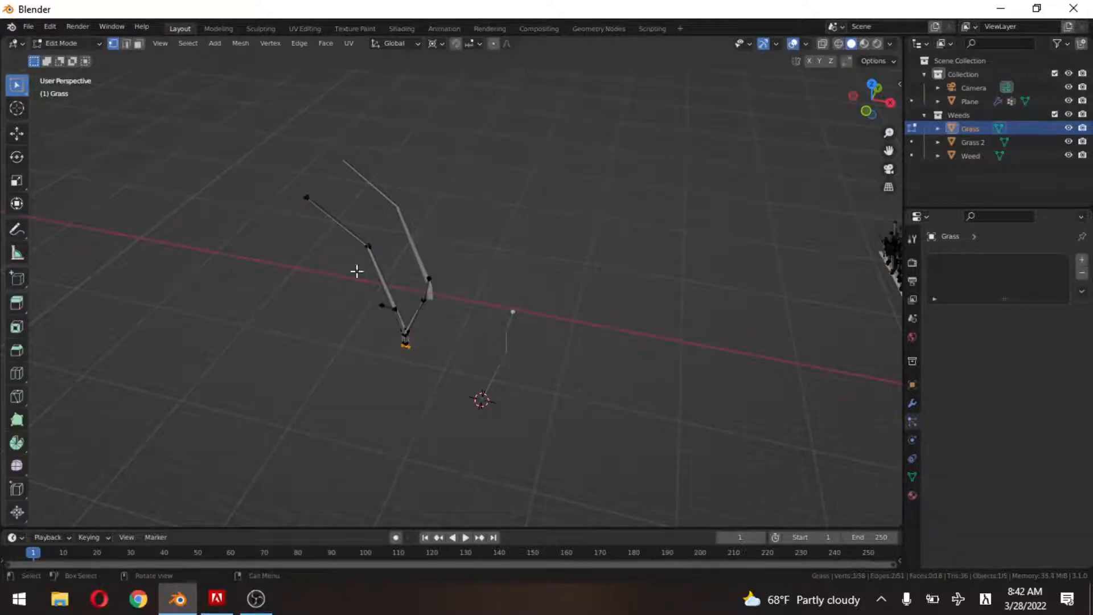
scroll(357, 272, up, 2)
click(440, 46)
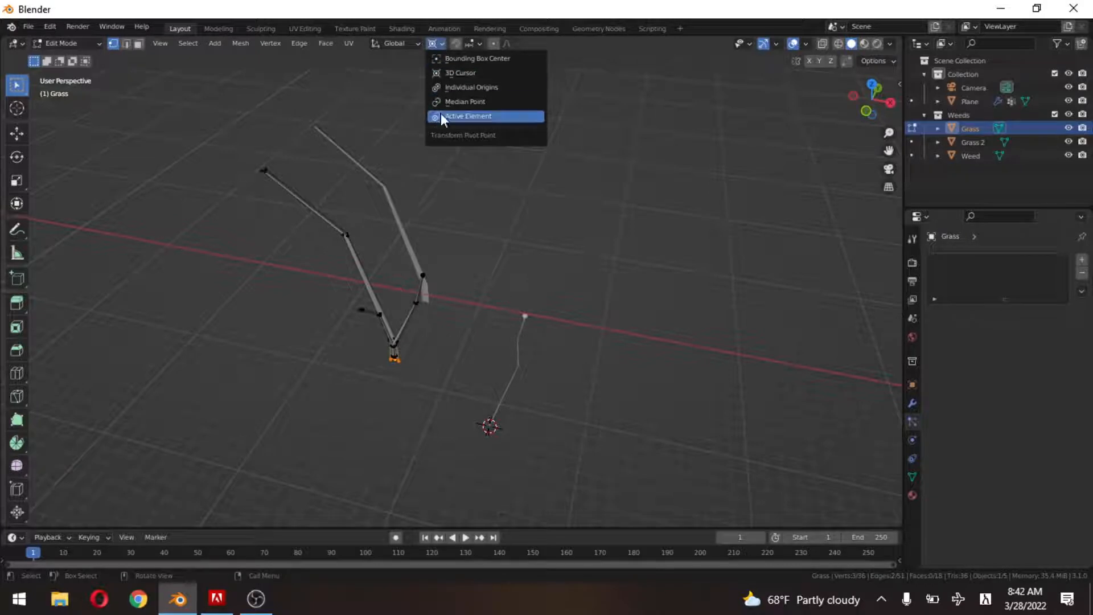
click(453, 88)
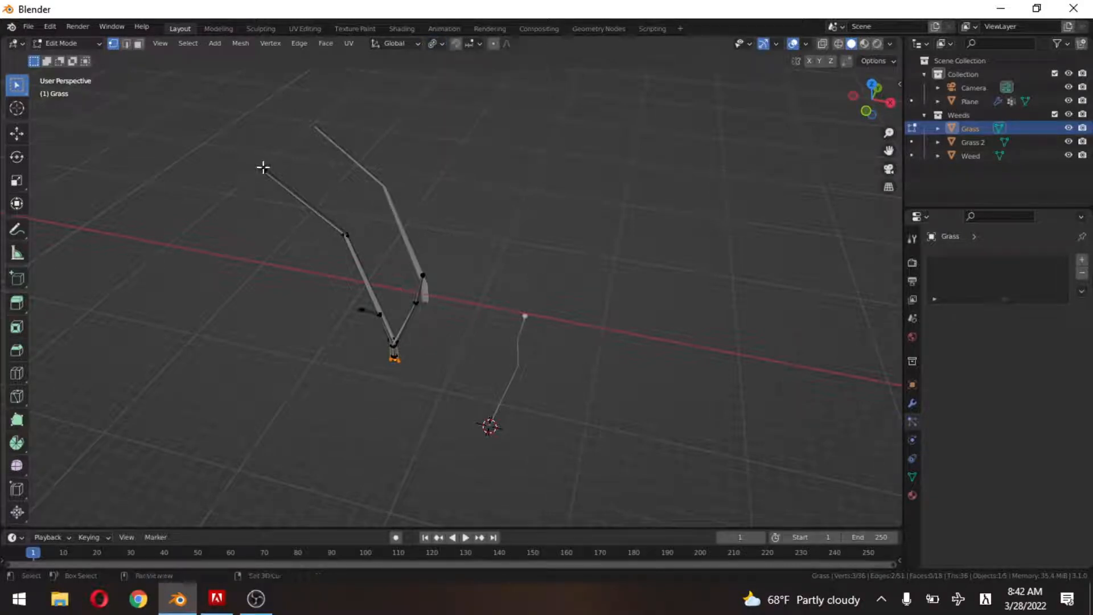
Select the tip vertices of the Grass model's tallest blade and scale them to 0 so they form a sharp point.
shift+drag(259, 156, 311, 212)
key(KP_Decimal)
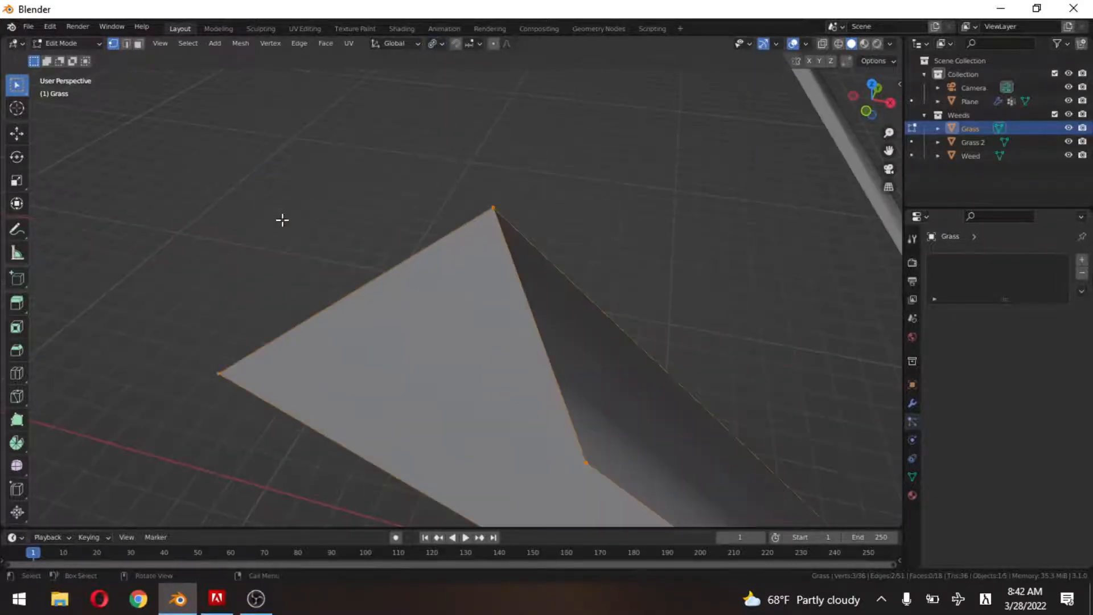
scroll(319, 270, down, 4)
scroll(529, 283, up, 1)
scroll(549, 334, up, 1)
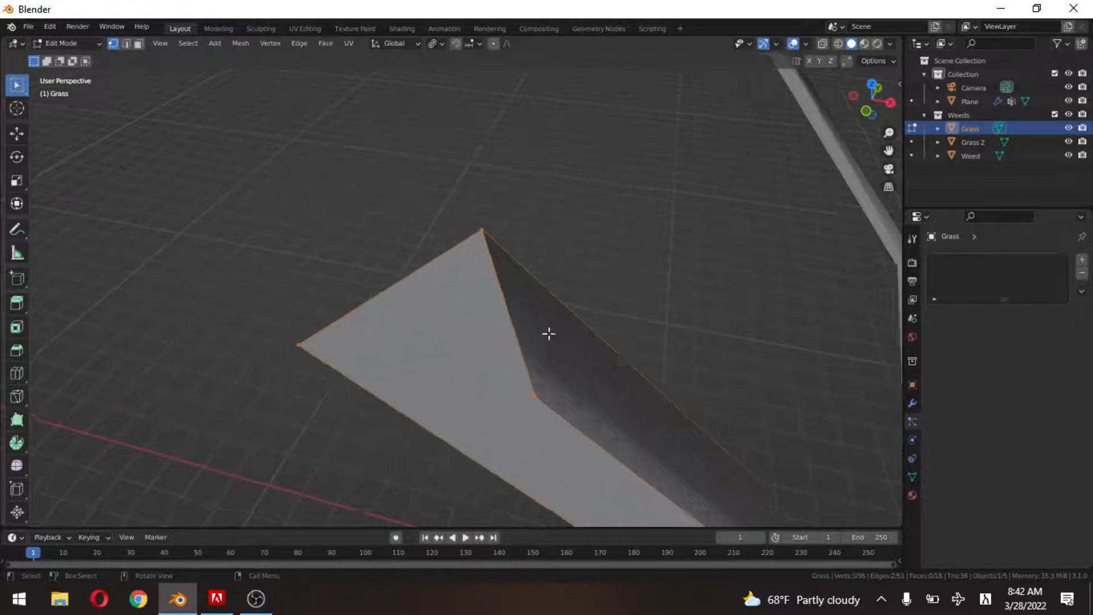
scroll(532, 346, down, 6)
scroll(490, 356, up, 1)
scroll(538, 278, up, 1)
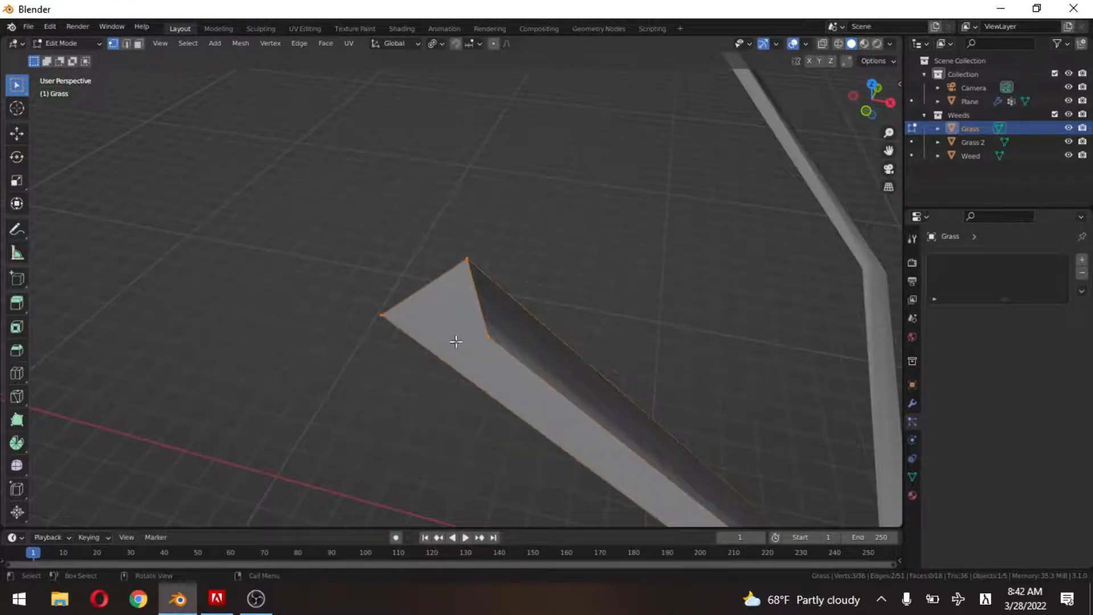
scroll(435, 347, down, 1)
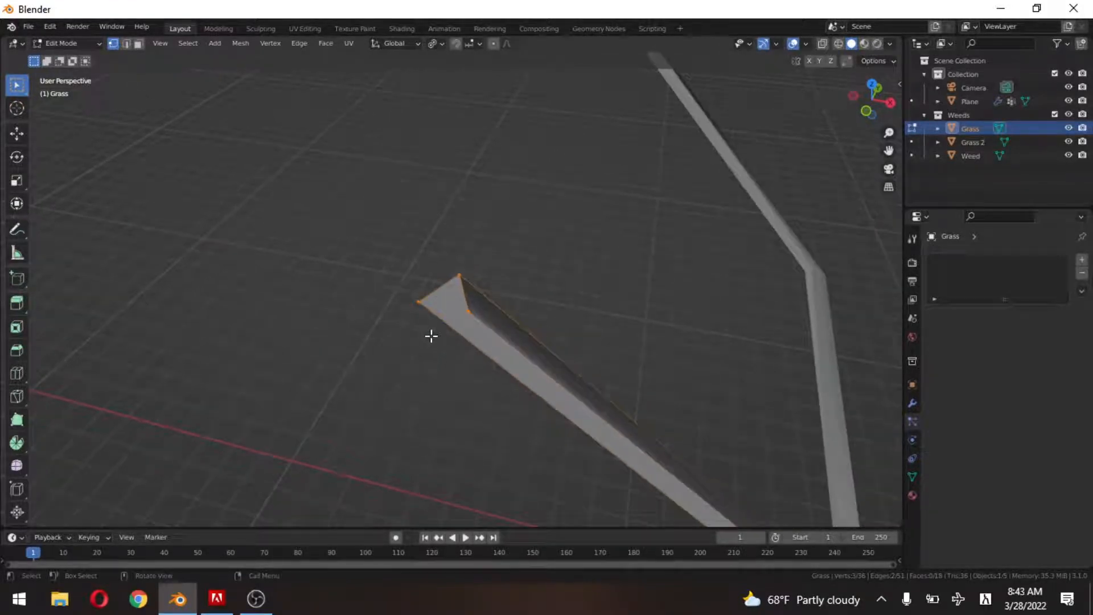
scroll(495, 325, up, 1)
text(s)
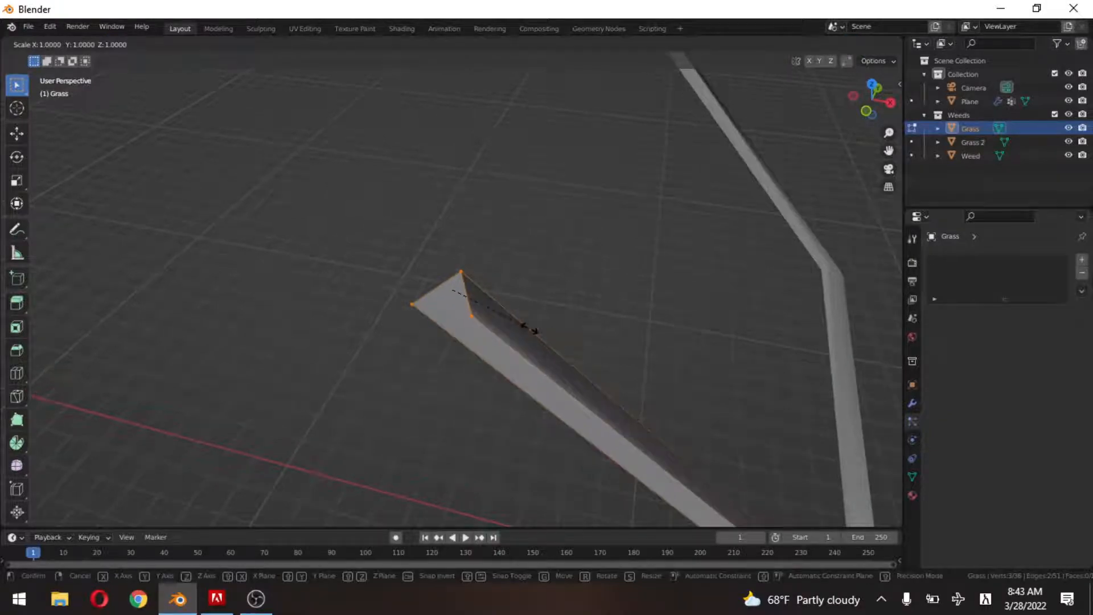
text(0)
key(Return)
middle_drag(529, 329, 641, 278)
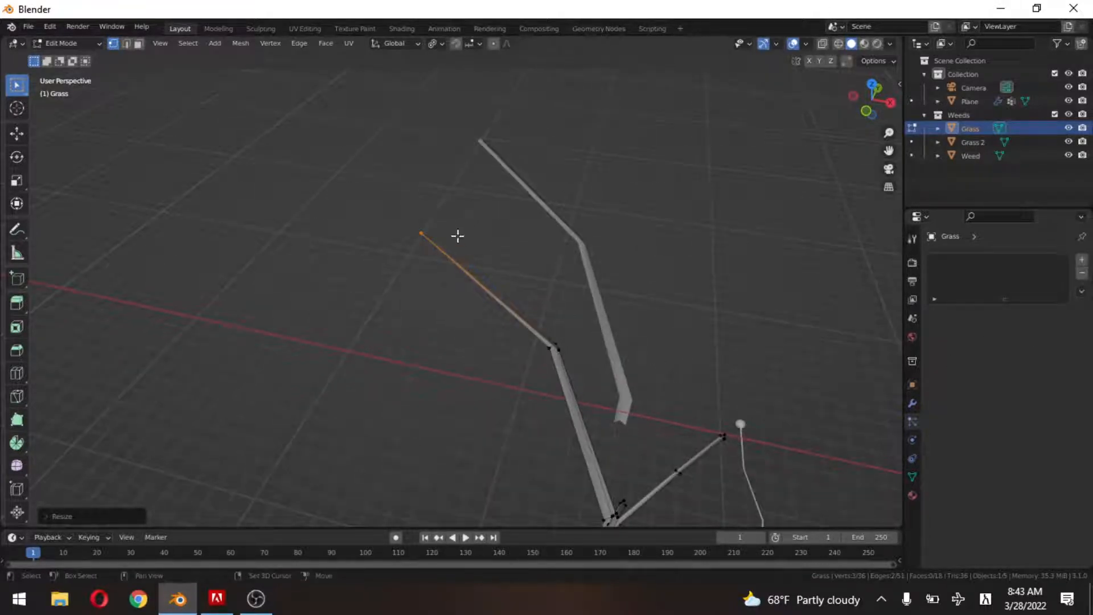
Collapse the end vertices of the Grass model's two shorter leaves to points by scaling to 0, and finish editing the mesh.
shift+middle_drag(652, 339, 464, 140)
scroll(507, 199, up, 2)
drag(620, 258, 701, 320)
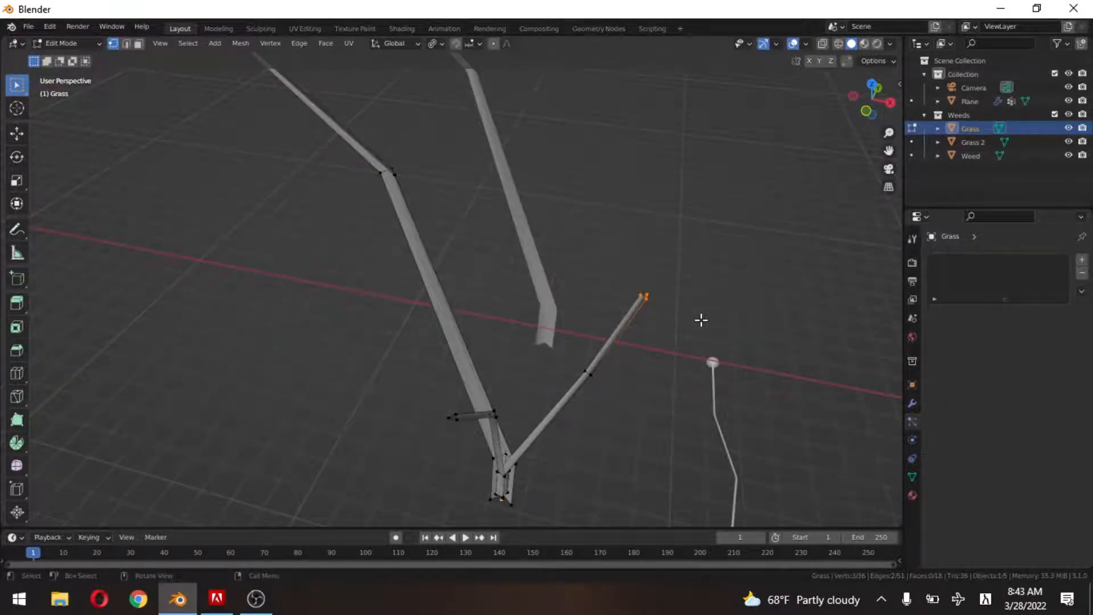
key(s)
key(0)
key(Return)
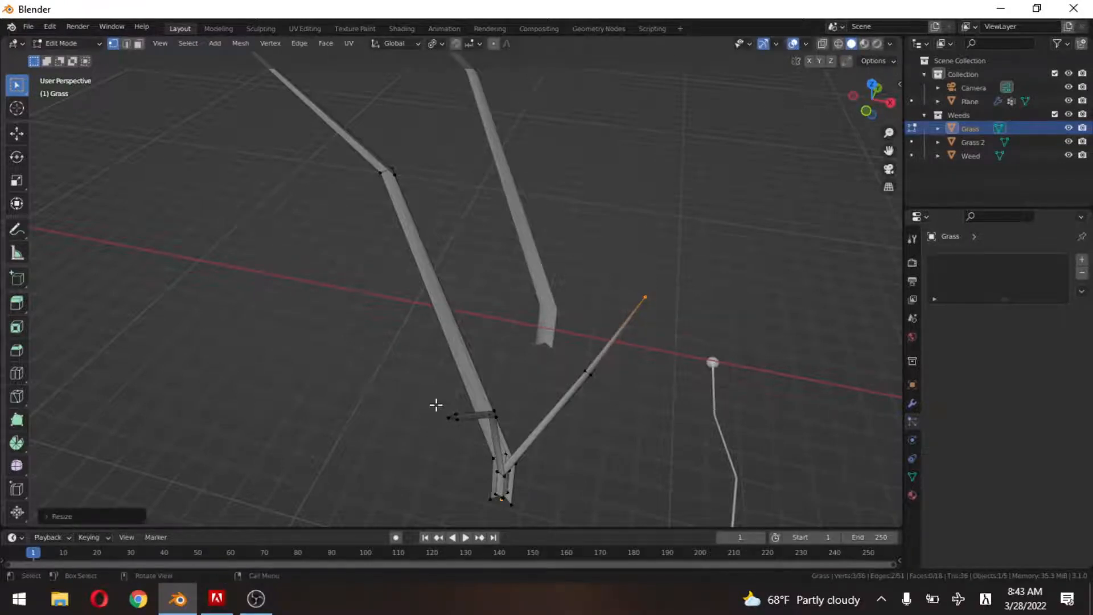
drag(437, 405, 480, 431)
shift+middle_drag(513, 263, 444, 285)
shift+middle_drag(488, 178, 649, 298)
middle_drag(619, 203, 558, 520)
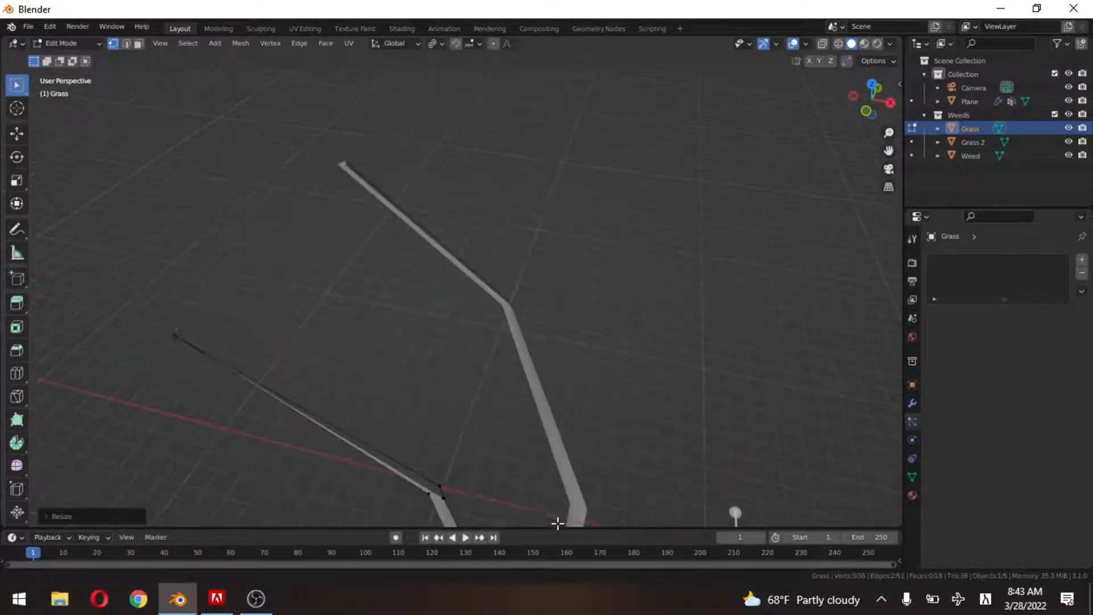
key(Tab)
Scale the tip vertices of the Grass 2 blade to 0 so it ends in a sharp point.
click(463, 278)
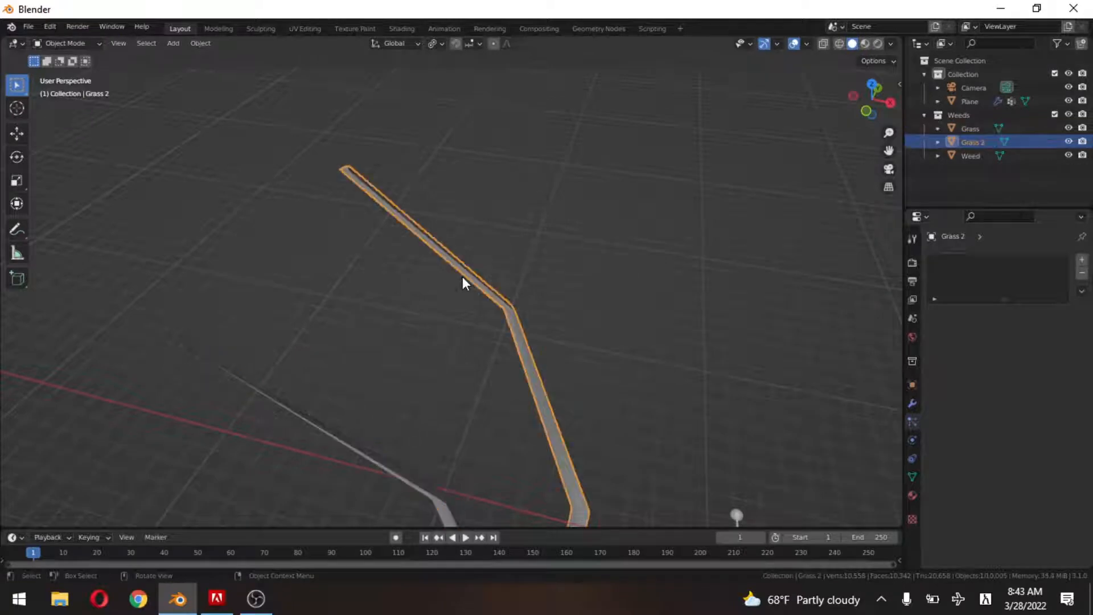
key(Tab)
drag(306, 157, 427, 209)
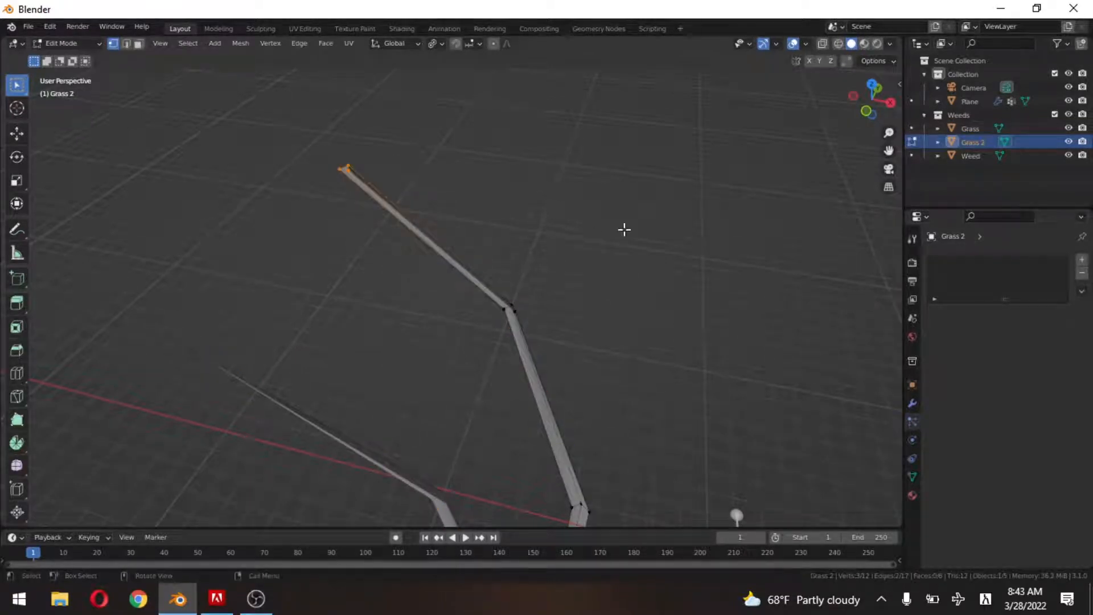
key(s)
key(0)
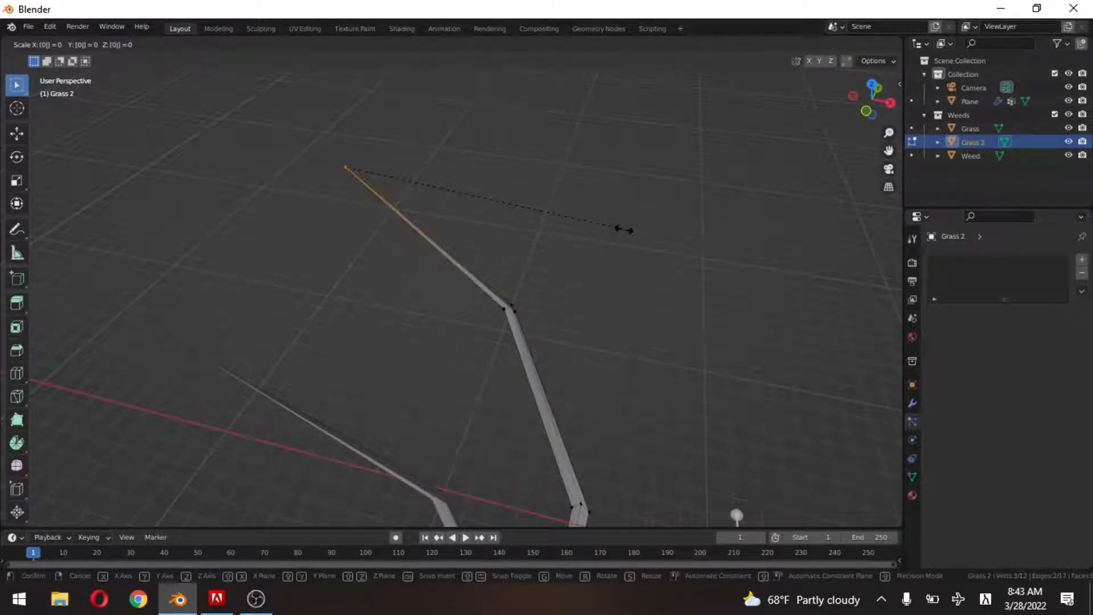
key(Return)
scroll(621, 236, down, 2)
key(Tab)
Examine the scattered pointed grass through the camera, from the side, from above and close along the path.
key(KP_0)
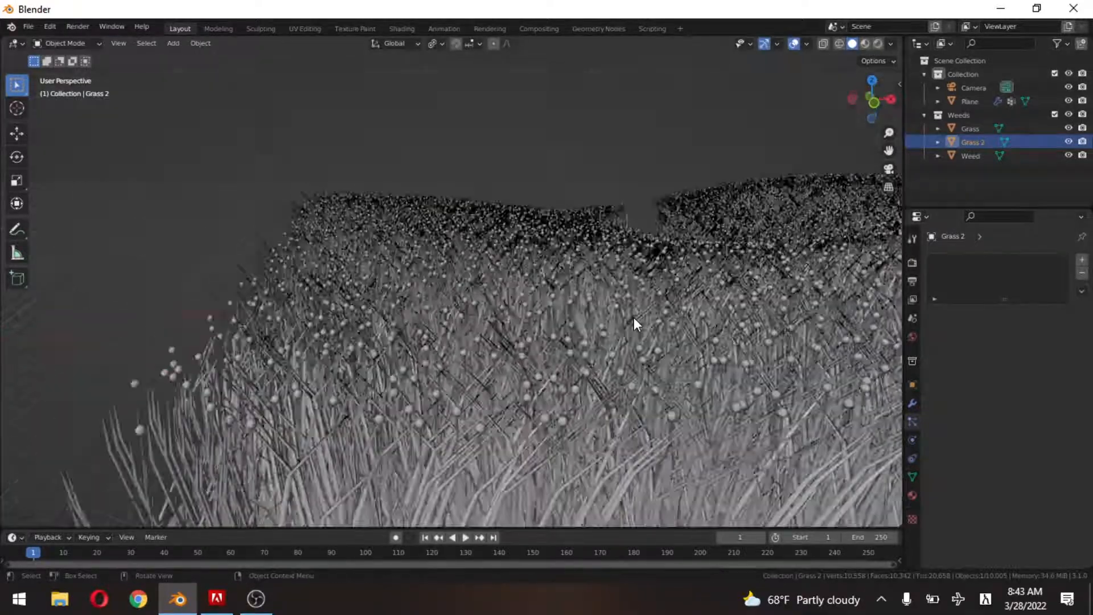
scroll(506, 299, down, 4)
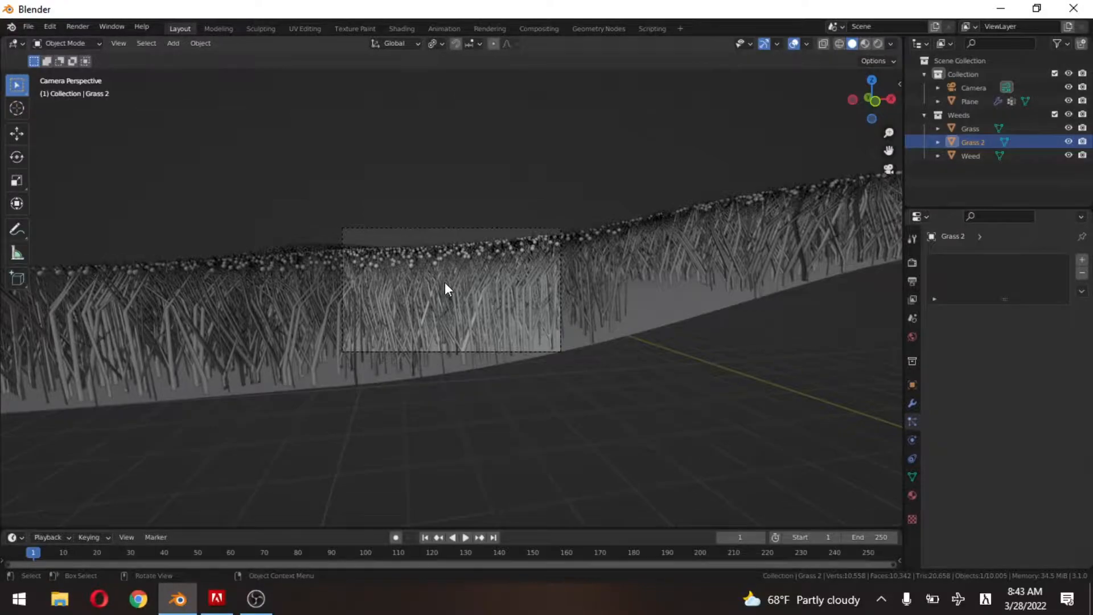
scroll(445, 282, up, 6)
scroll(603, 273, down, 6)
scroll(575, 274, up, 1)
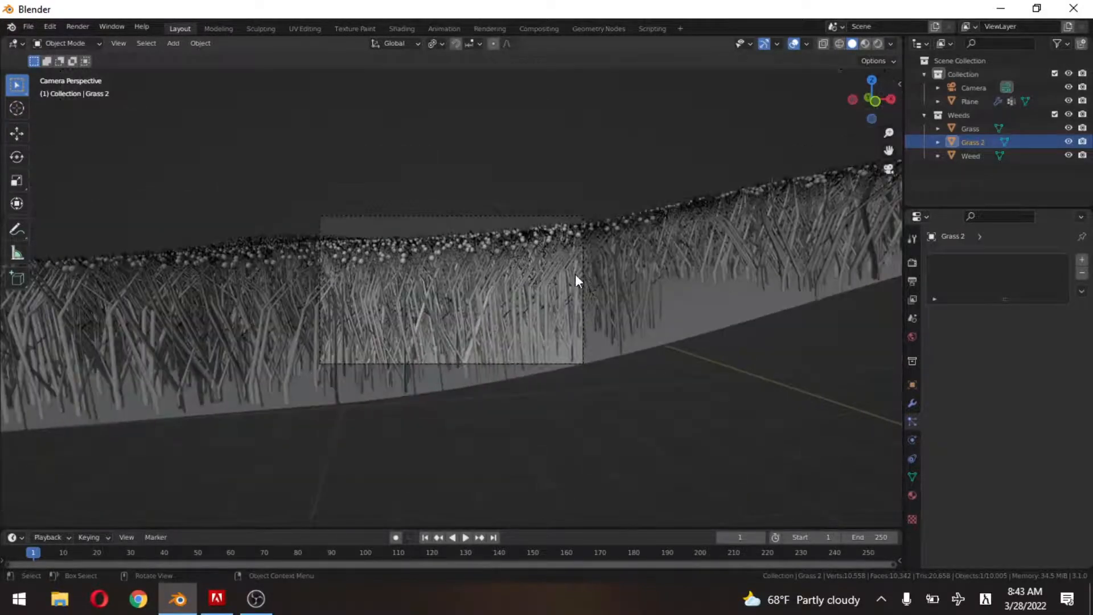
middle_drag(575, 275, 473, 296)
scroll(473, 296, down, 5)
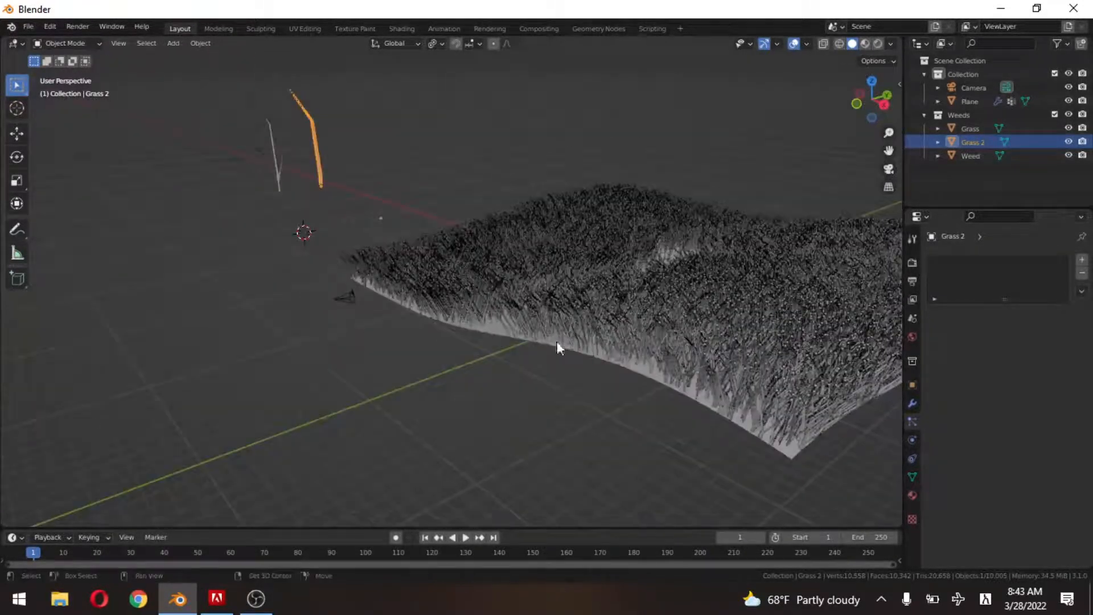
middle_drag(593, 339, 689, 369)
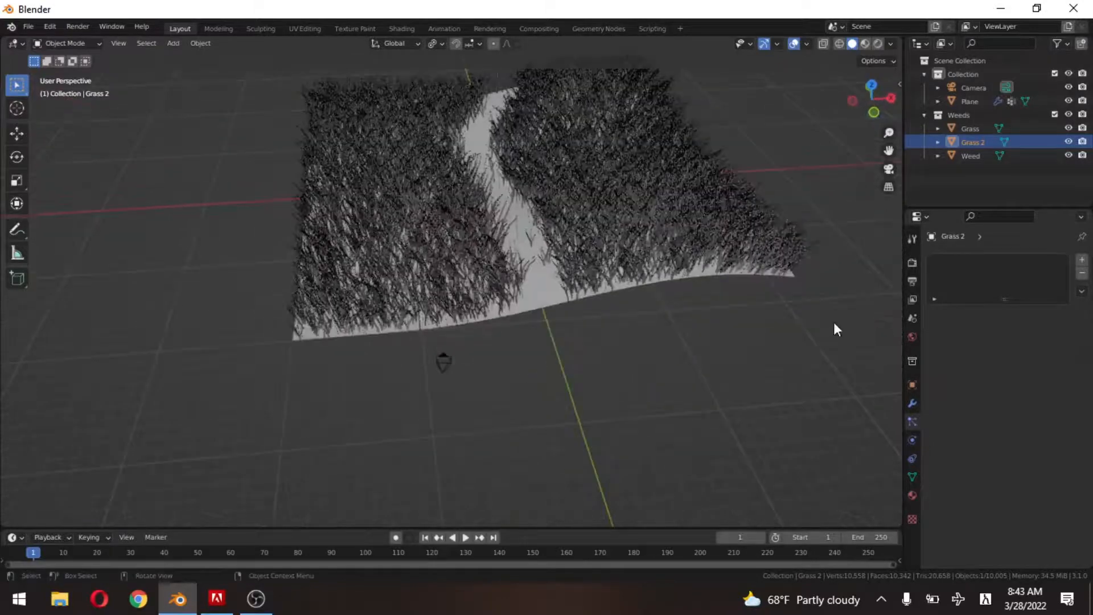
middle_drag(734, 323, 523, 300)
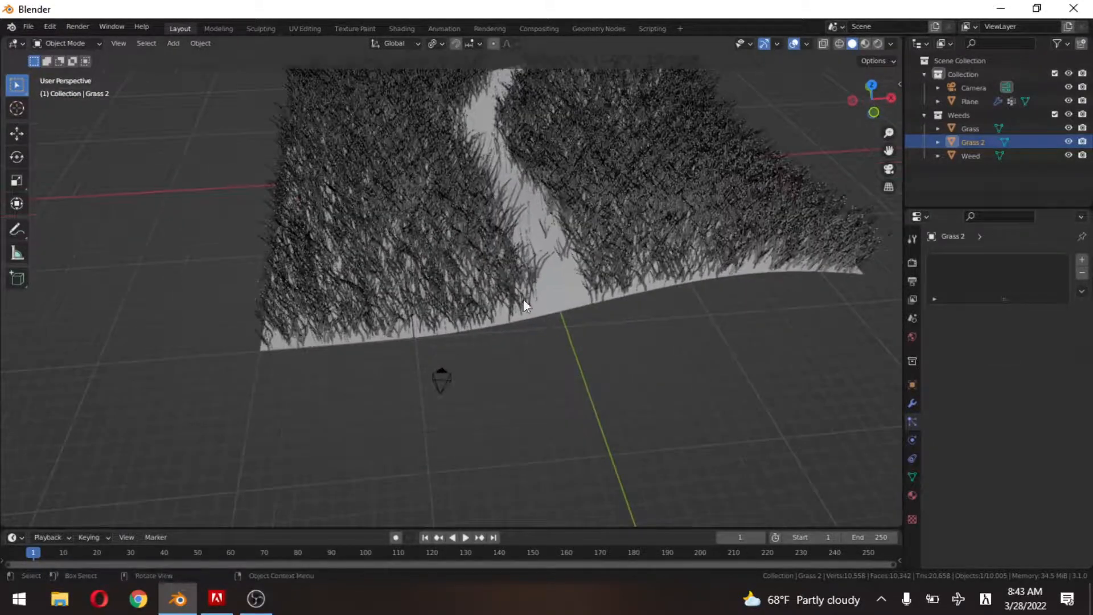
scroll(567, 260, up, 3)
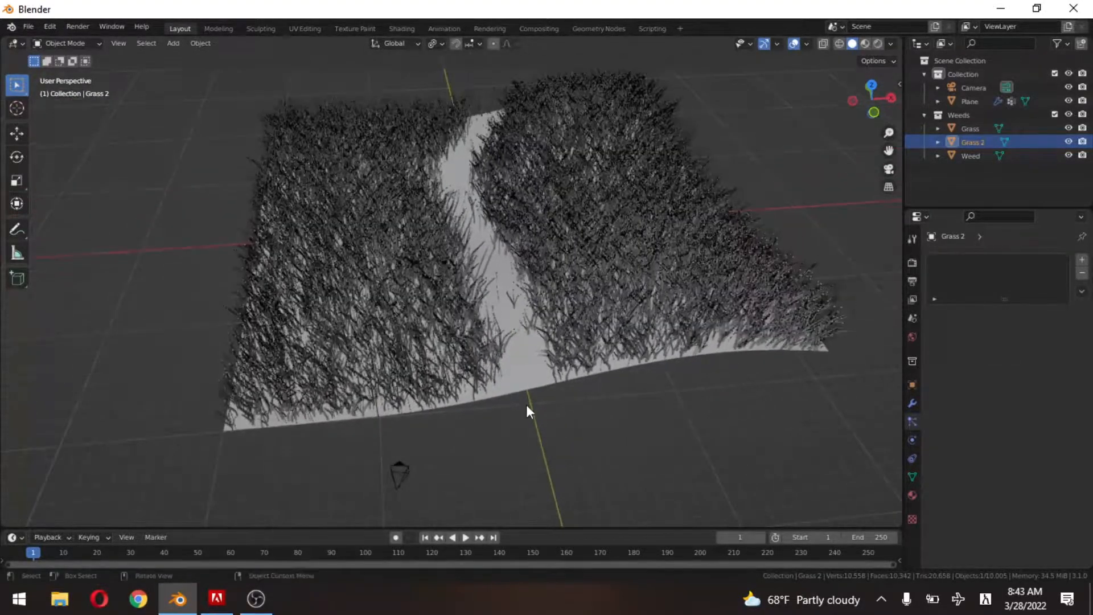
scroll(525, 387, up, 2)
middle_drag(525, 387, 517, 349)
scroll(590, 433, up, 3)
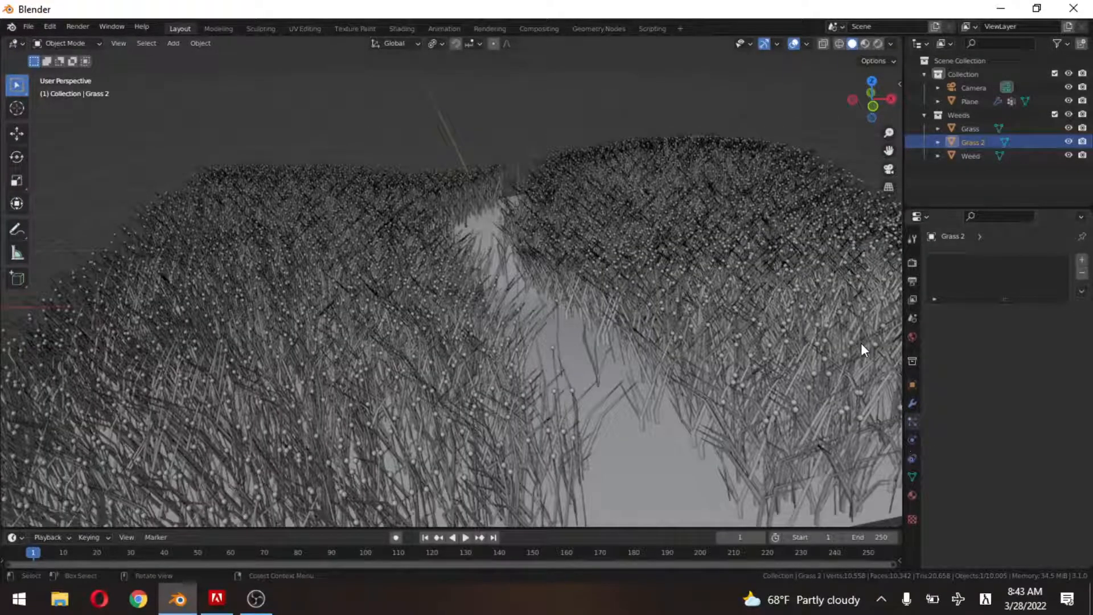
Select the hilly plane, hide the overlays and set its particle Scale Randomness to about 0.644.
click(642, 379)
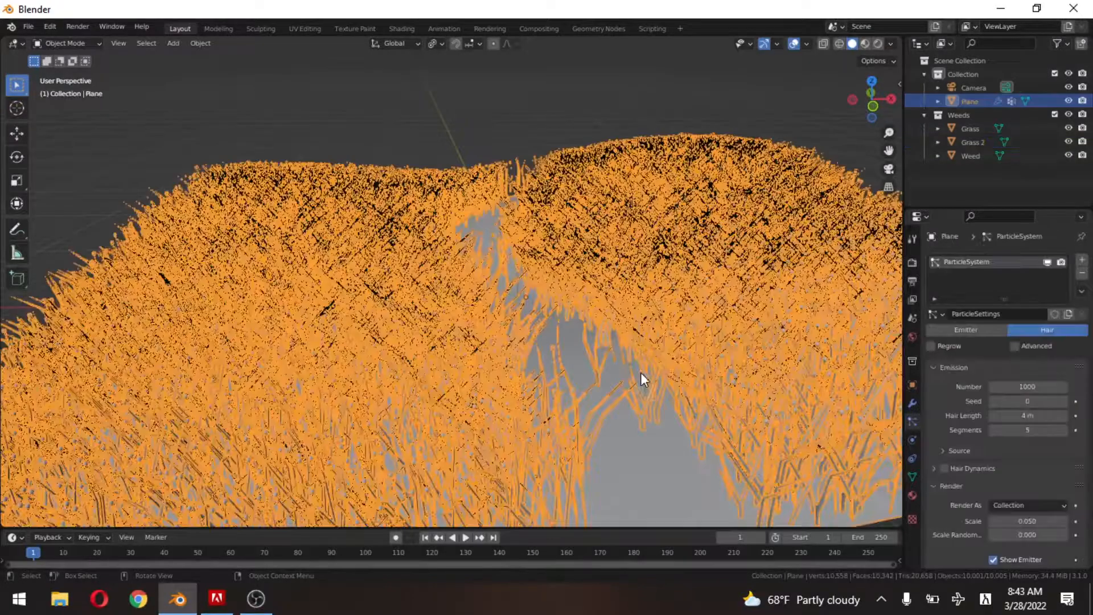
key(alt+shift+z)
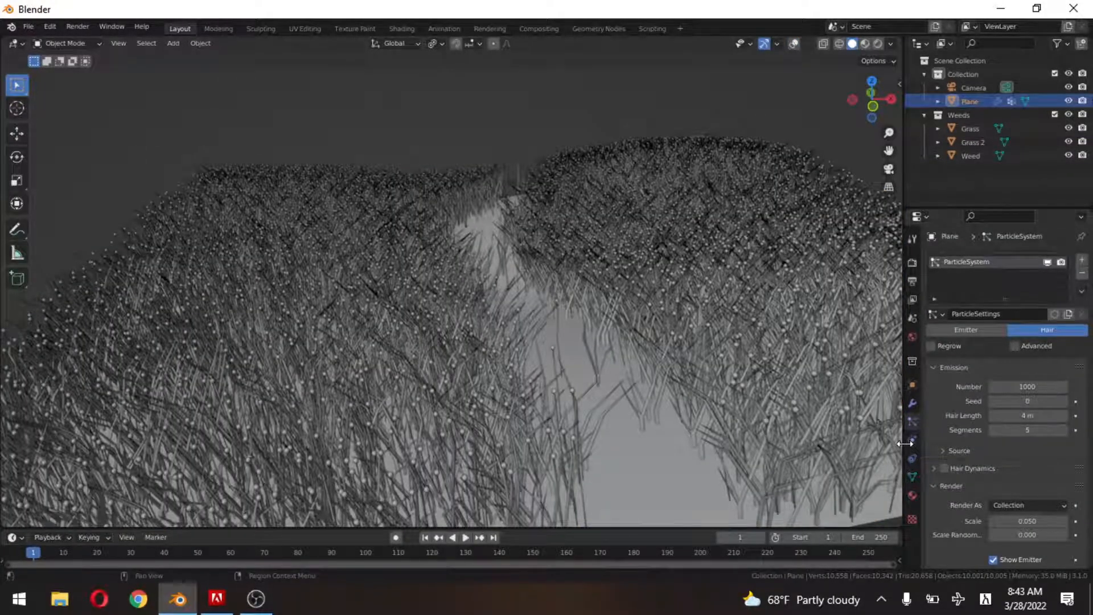
scroll(1037, 479, down, 3)
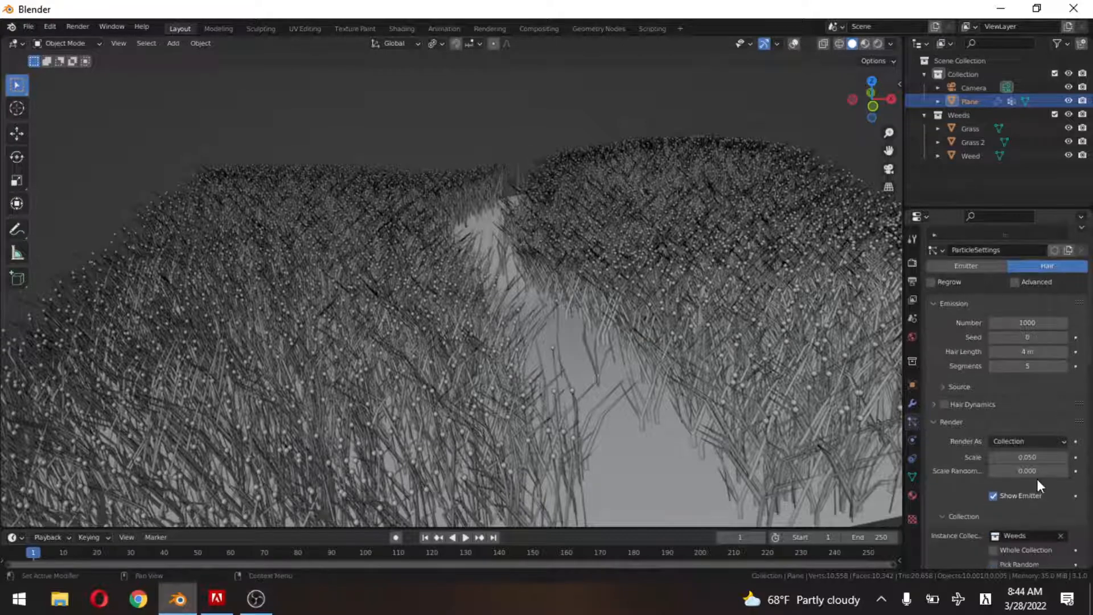
scroll(1023, 491, down, 1)
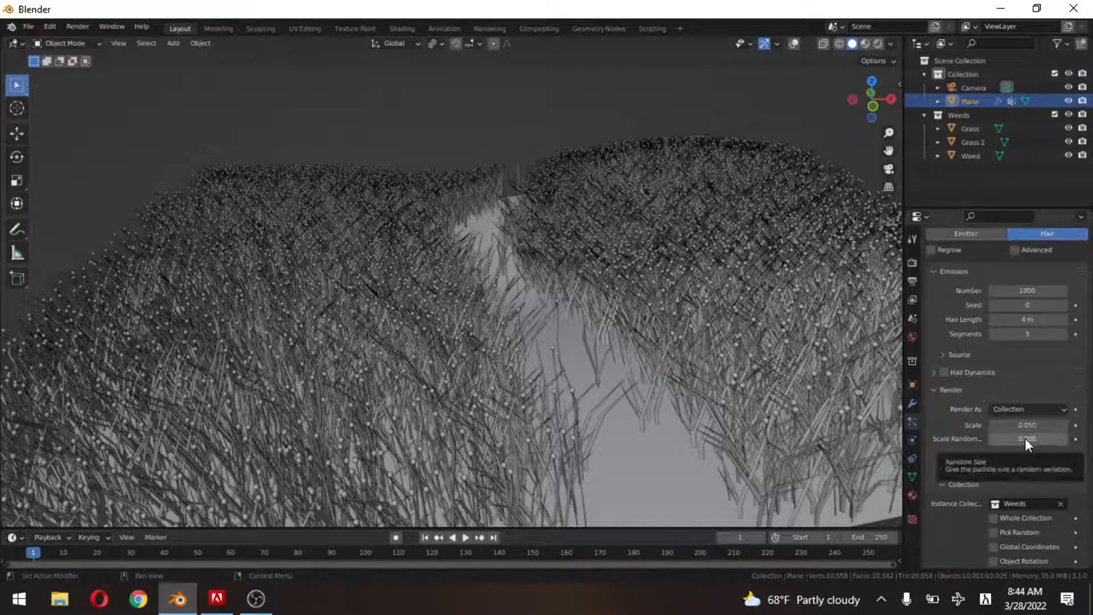
mouse_move(1026, 439)
mouse_down()
mouse_move(1065, 439)
mouse_move(1045, 439)
mouse_up()
scroll(539, 344, down, 5)
middle_drag(539, 344, 556, 327)
scroll(555, 326, up, 5)
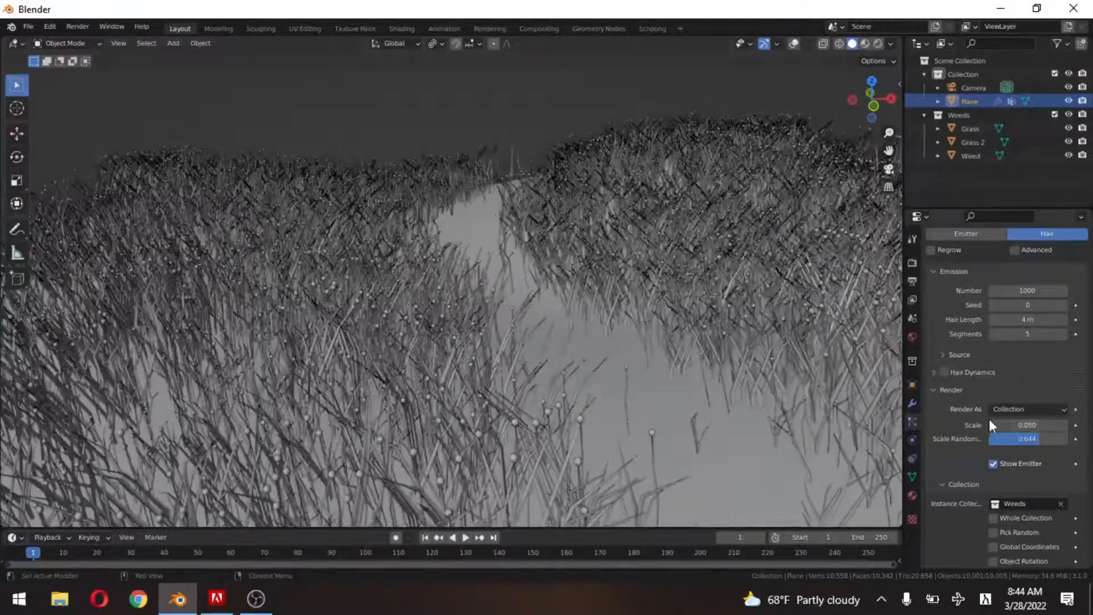
Set the render scale of the plane's particles to 0.053.
click(991, 425)
text(0.2)
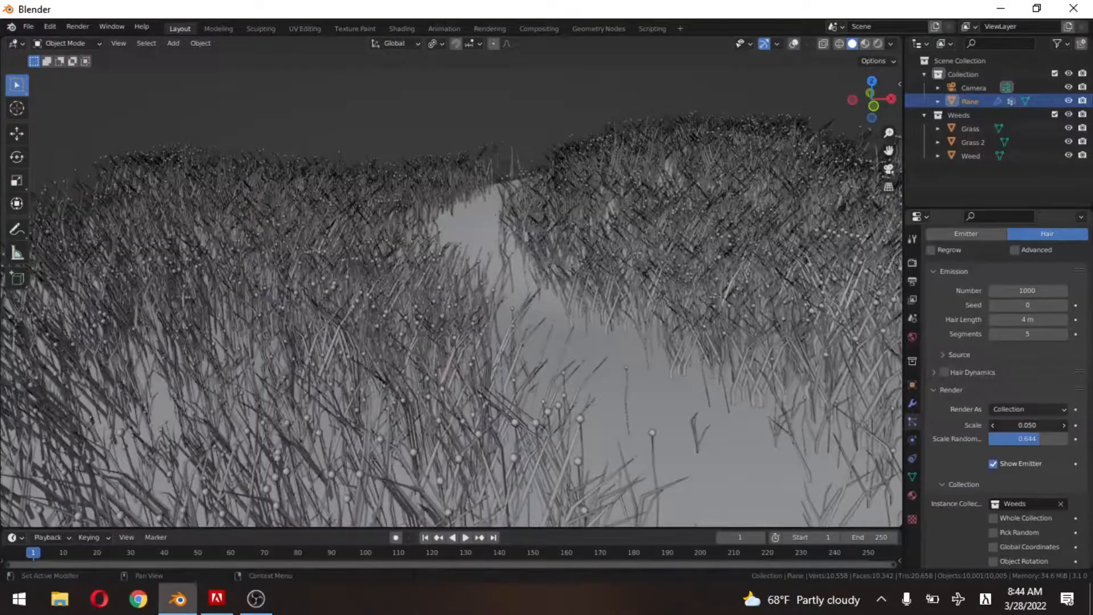
key(Return)
drag(1030, 425, 992, 425)
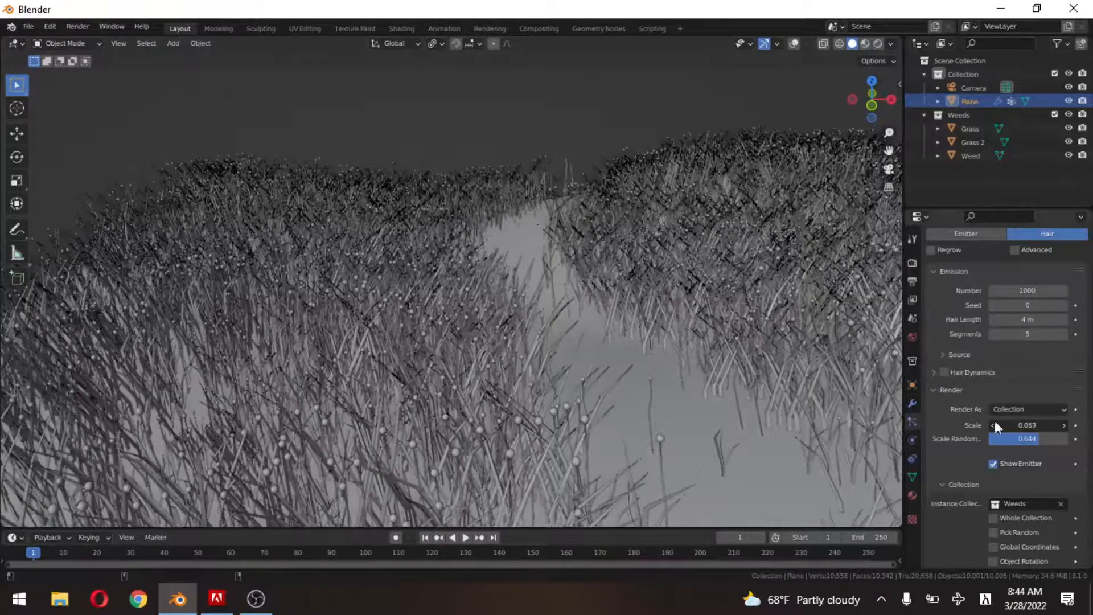
scroll(1085, 507, down, 2)
scroll(1032, 476, down, 6)
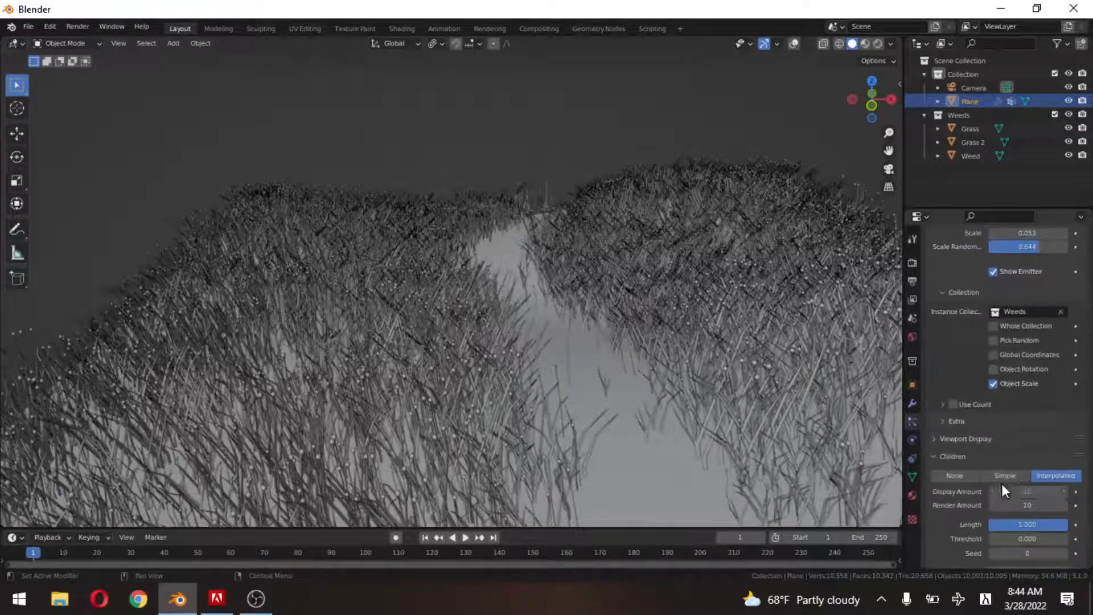
Set the Emission seed of the plane's hair particle system to 98.
scroll(1000, 483, up, 12)
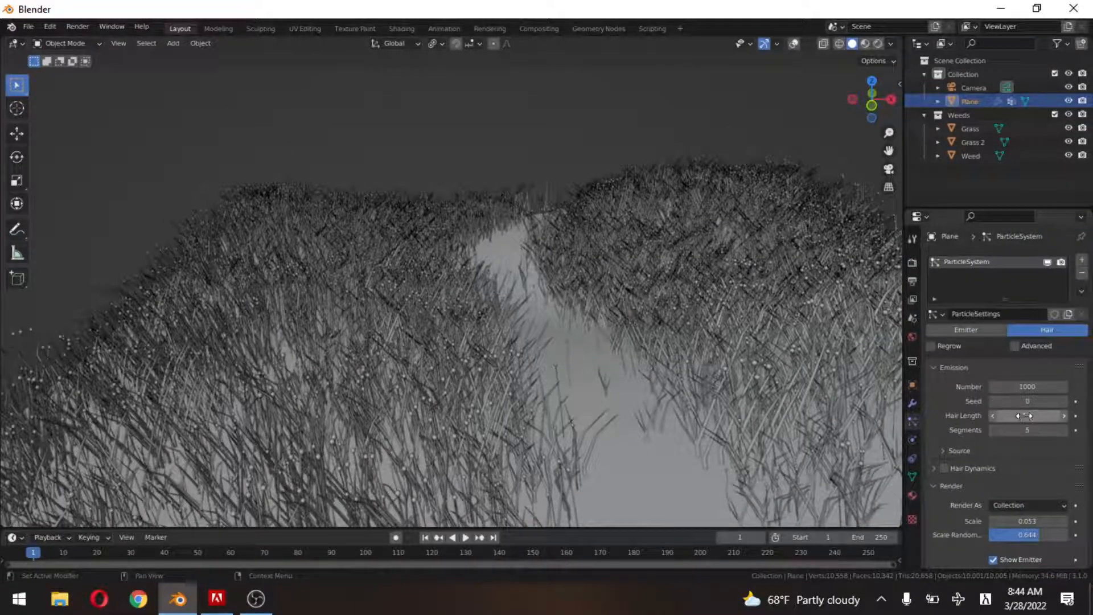
drag(1022, 402, 1076, 402)
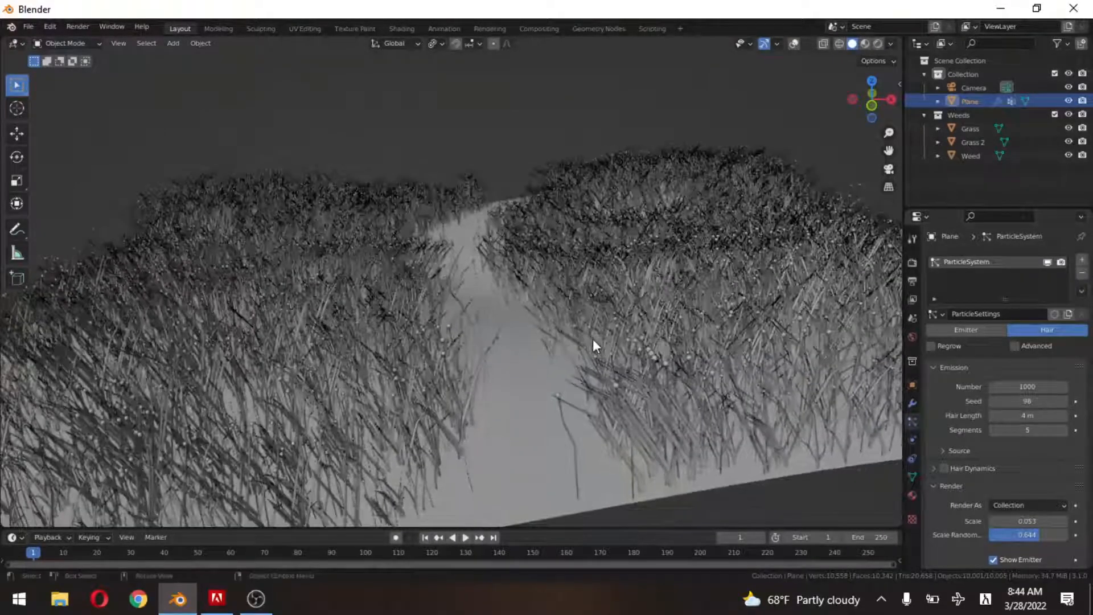
Frame a low view straight along the bare path and align the camera to it.
middle_drag(592, 340, 548, 329)
scroll(589, 344, up, 3)
scroll(546, 327, up, 2)
scroll(535, 317, down, 2)
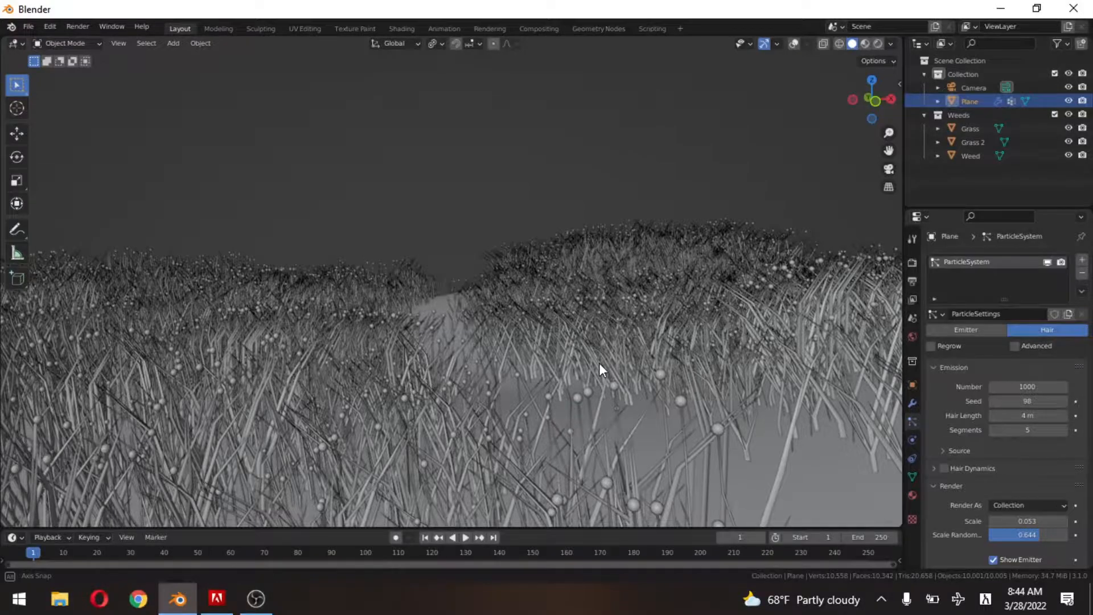
middle_drag(598, 362, 474, 363)
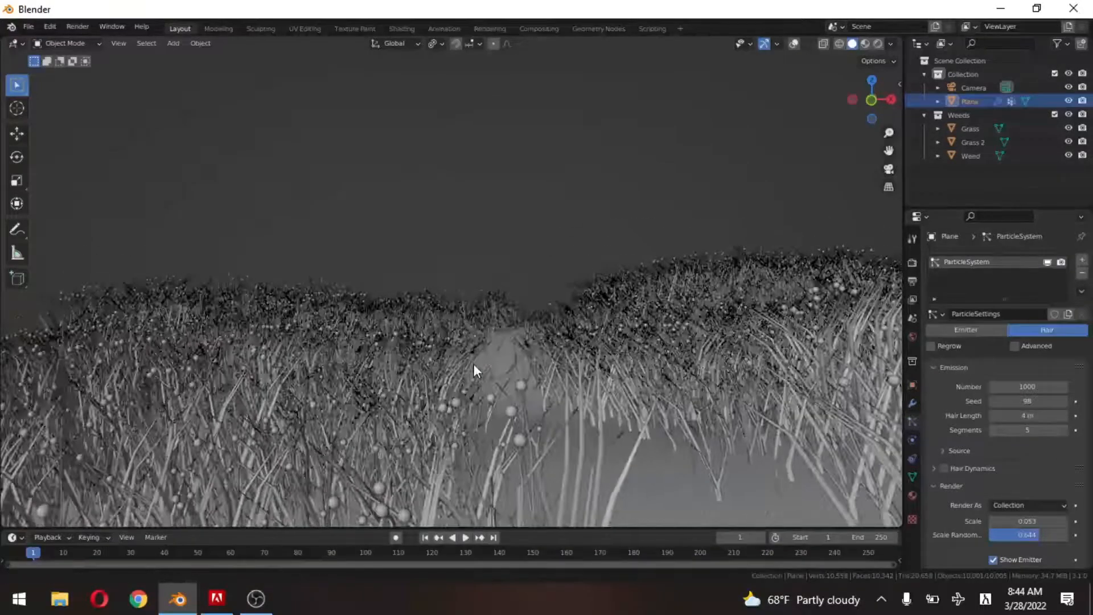
key(ctrl+alt+KP_0)
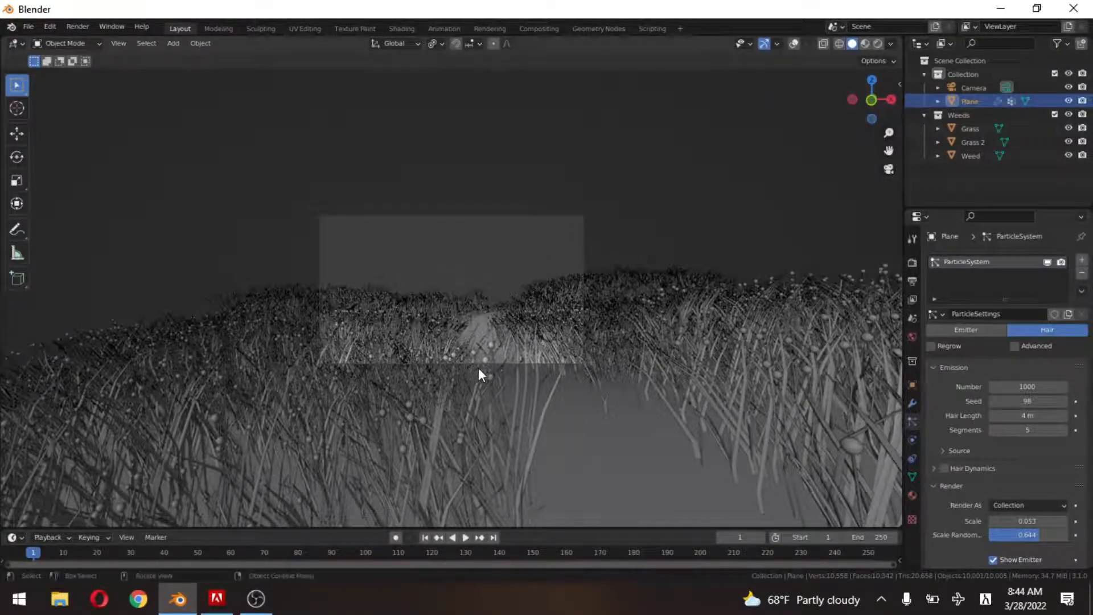
Reposition the camera above the path at about X -1.93, Y -22.03, Z 6.06 m and tilt it to 80° X rotation.
click(975, 89)
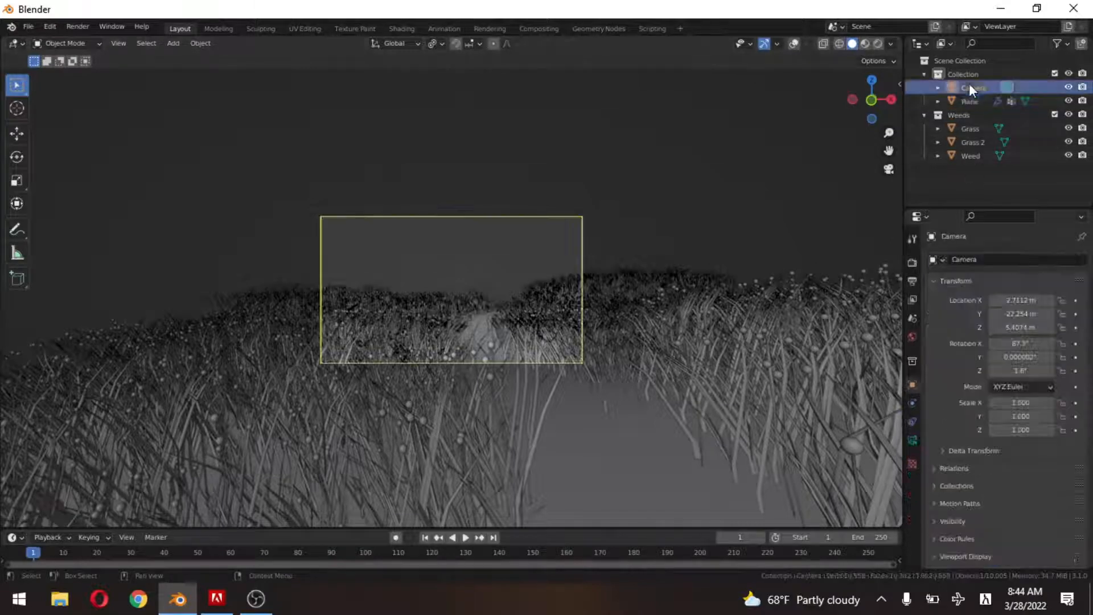
key(g)
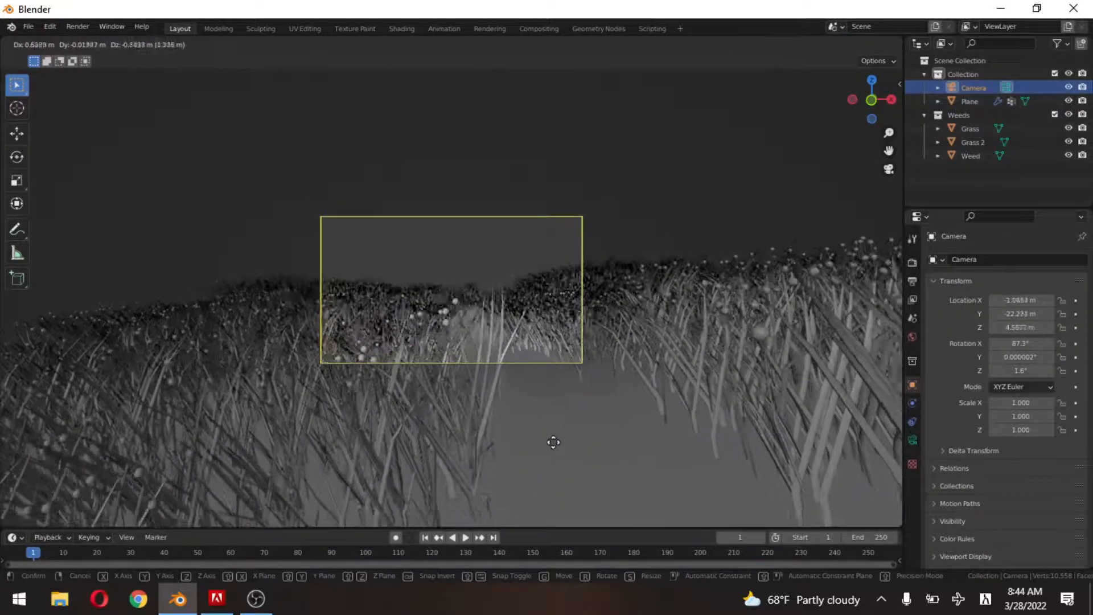
click(551, 434)
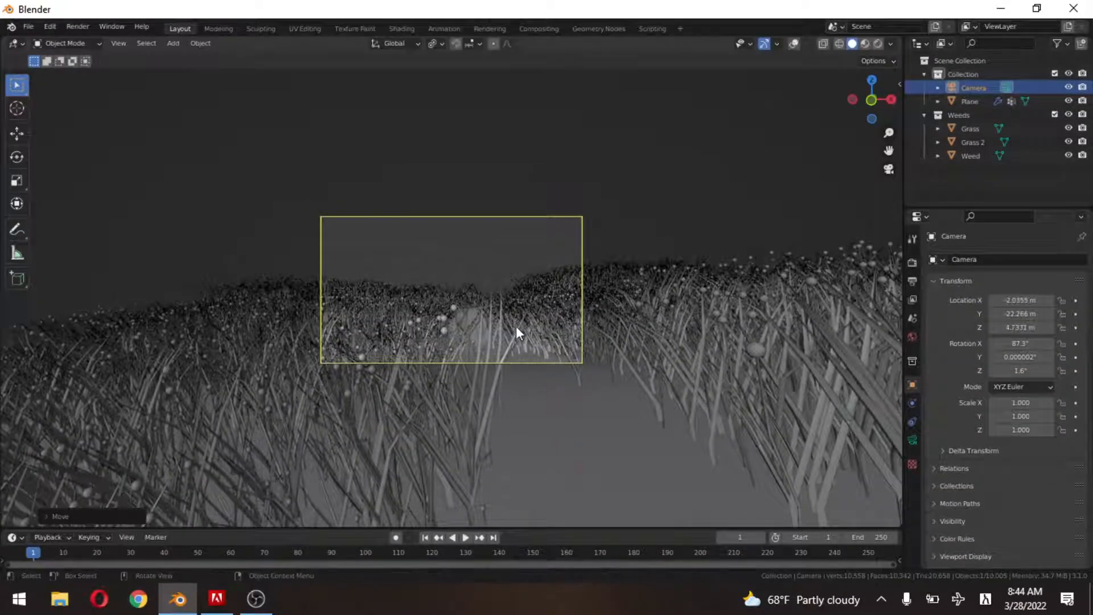
key(r)
key(x)
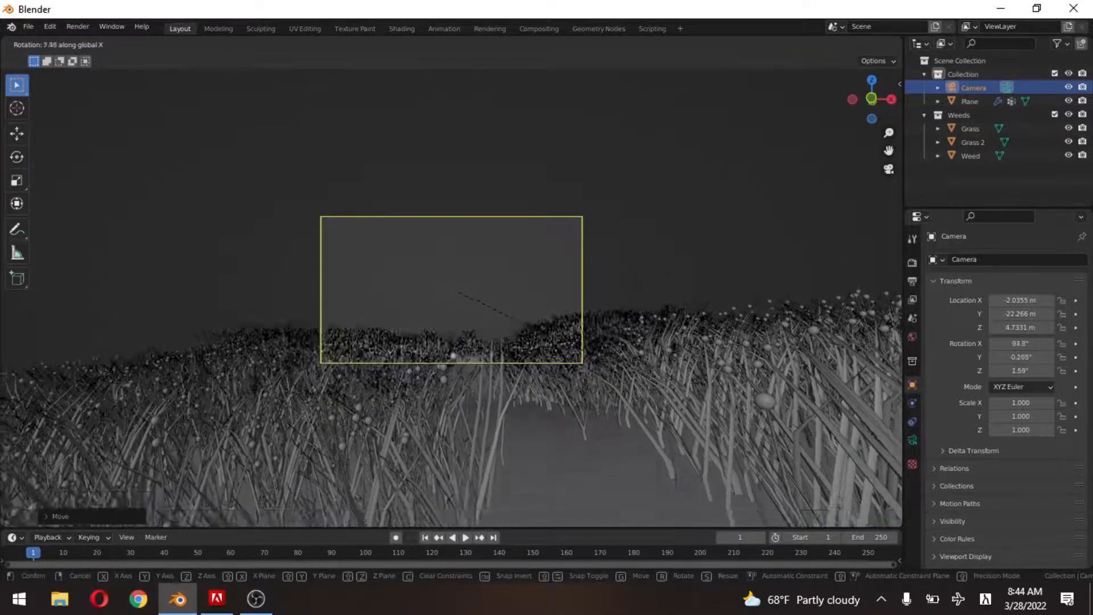
click(591, 313)
key(g)
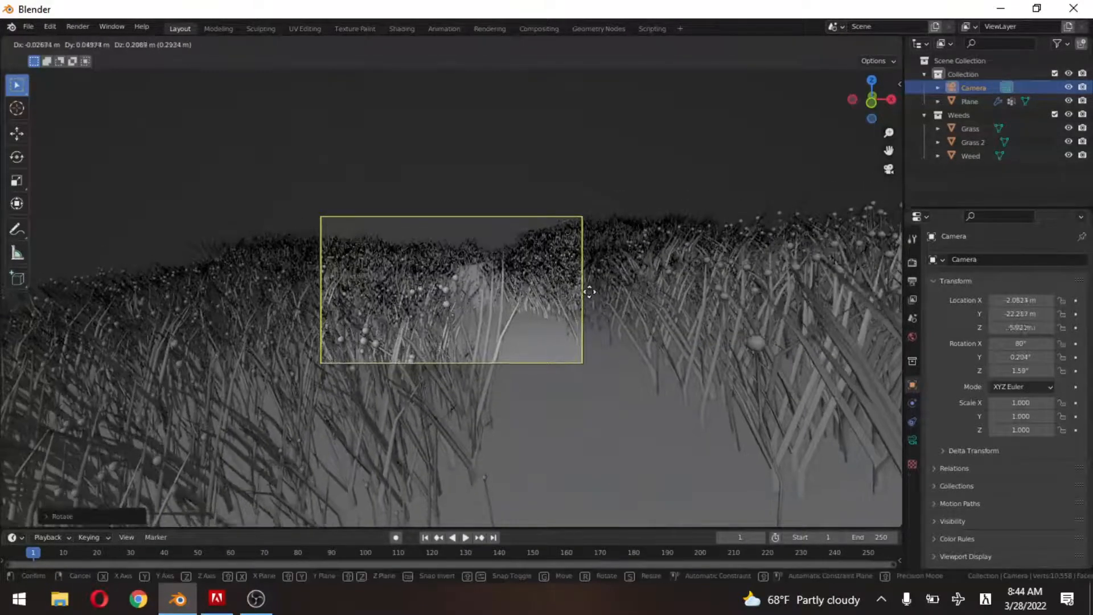
click(596, 232)
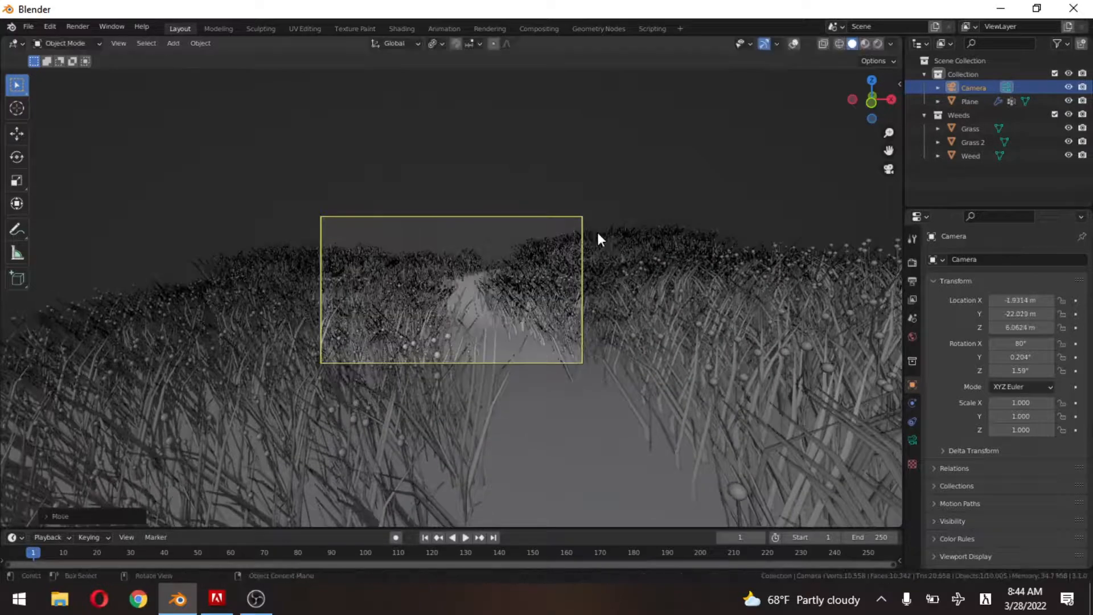
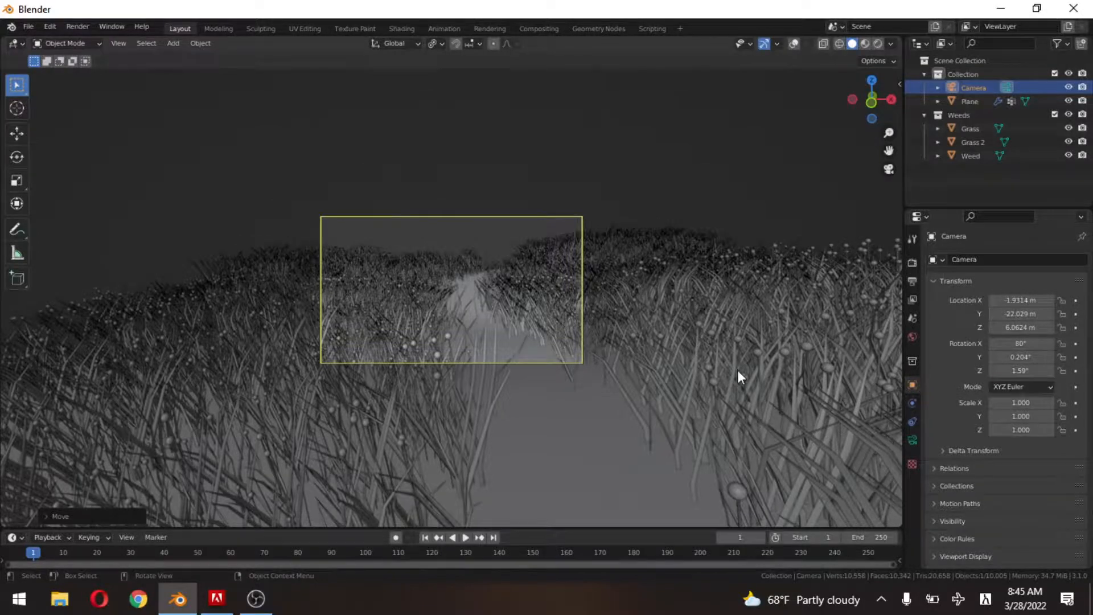
Hide the plane's particle system in the viewport and turn the viewport overlays back on.
middle_drag(635, 347, 580, 396)
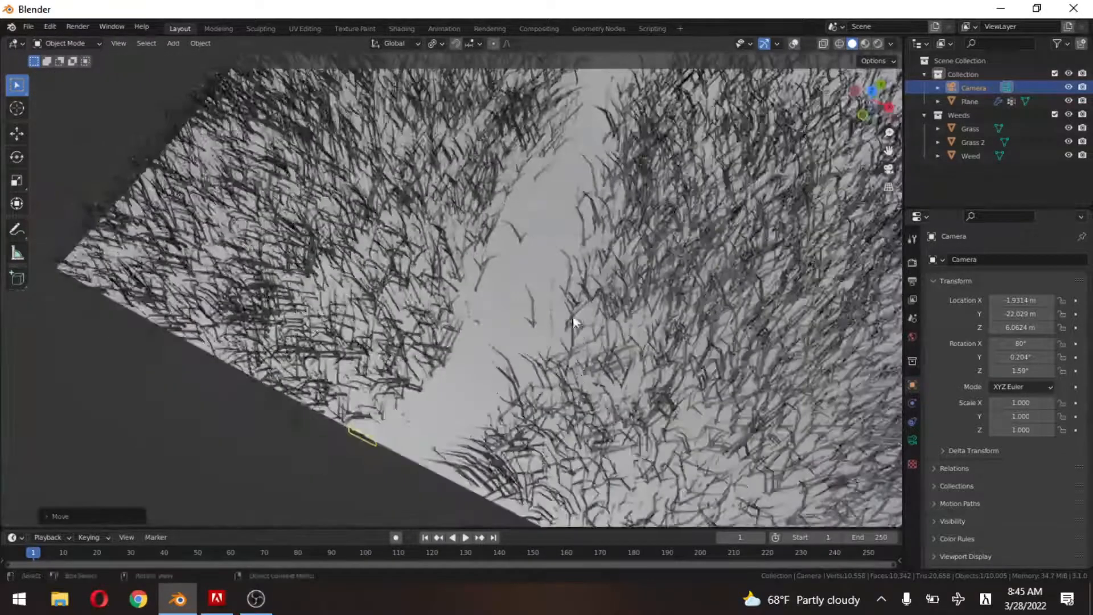
middle_drag(574, 322, 523, 376)
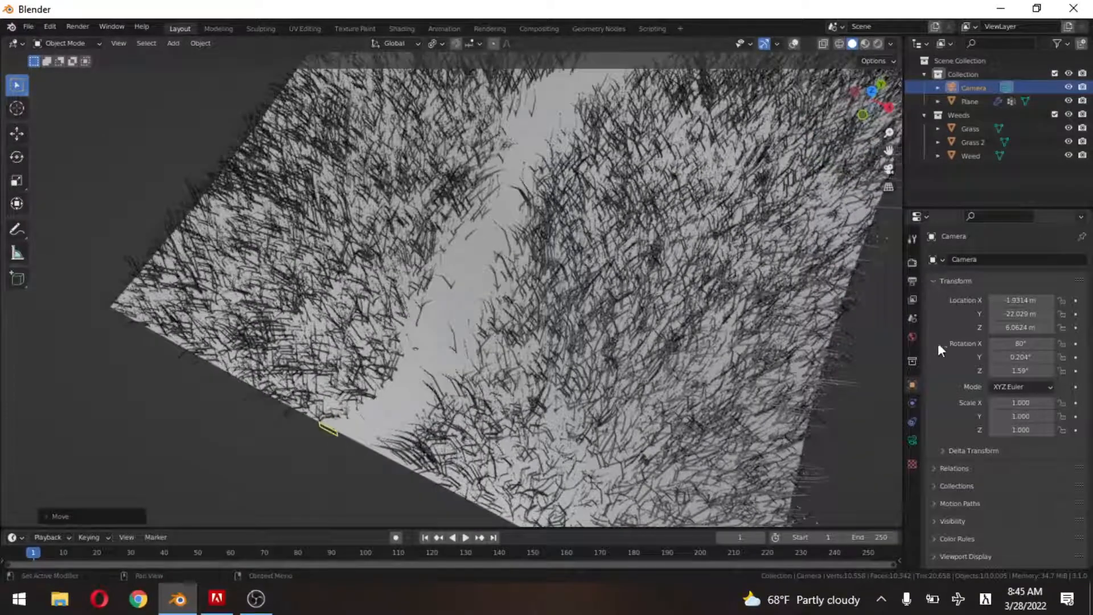
click(515, 334)
click(1048, 262)
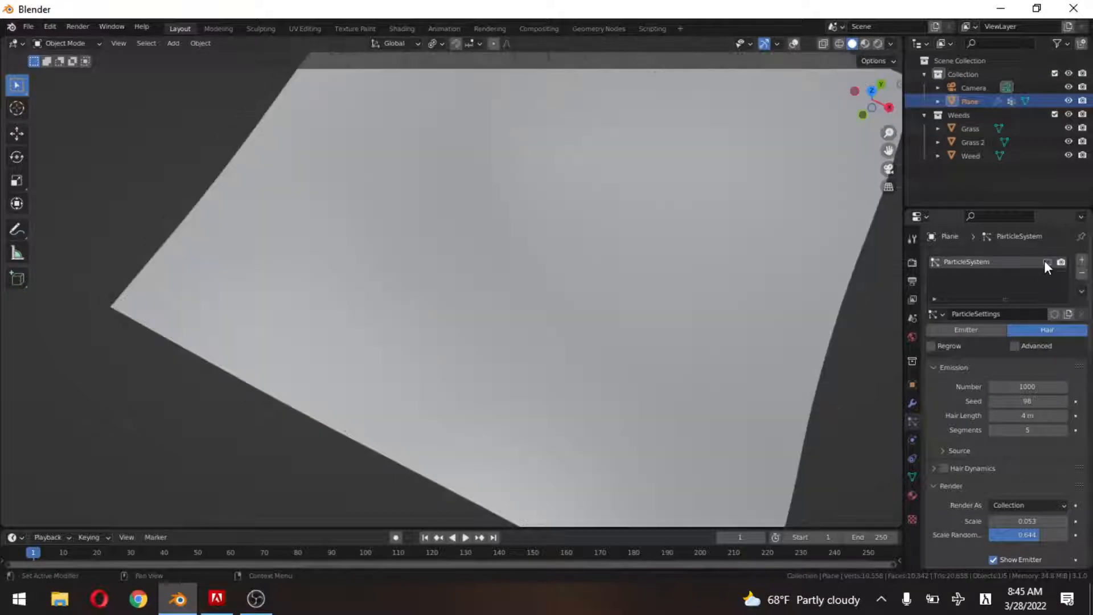
middle_drag(537, 398, 578, 344)
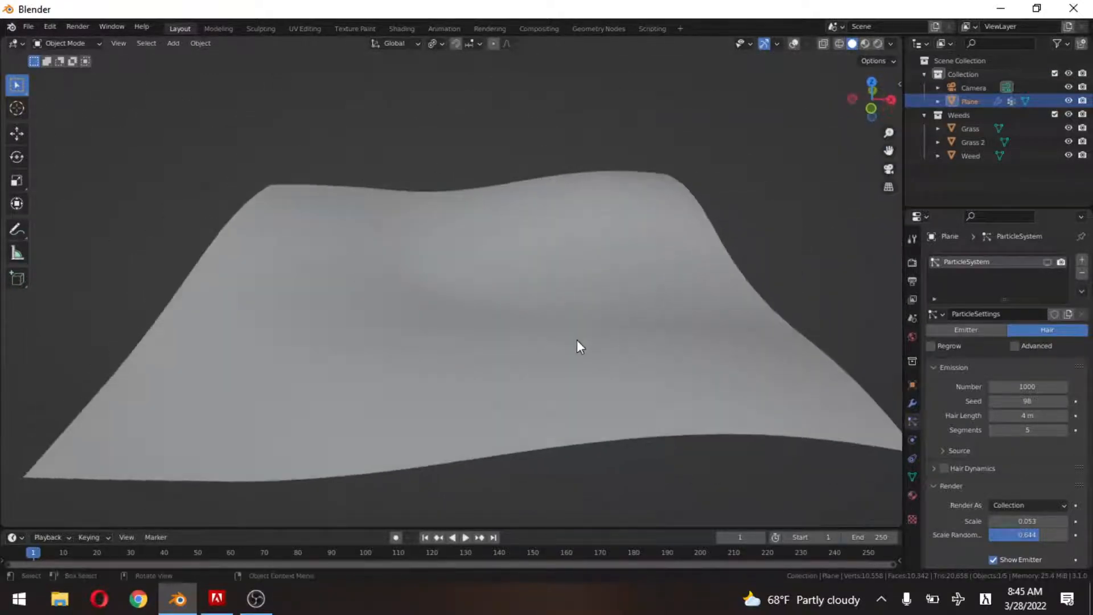
middle_drag(508, 296, 658, 314)
key(shift+alt+z)
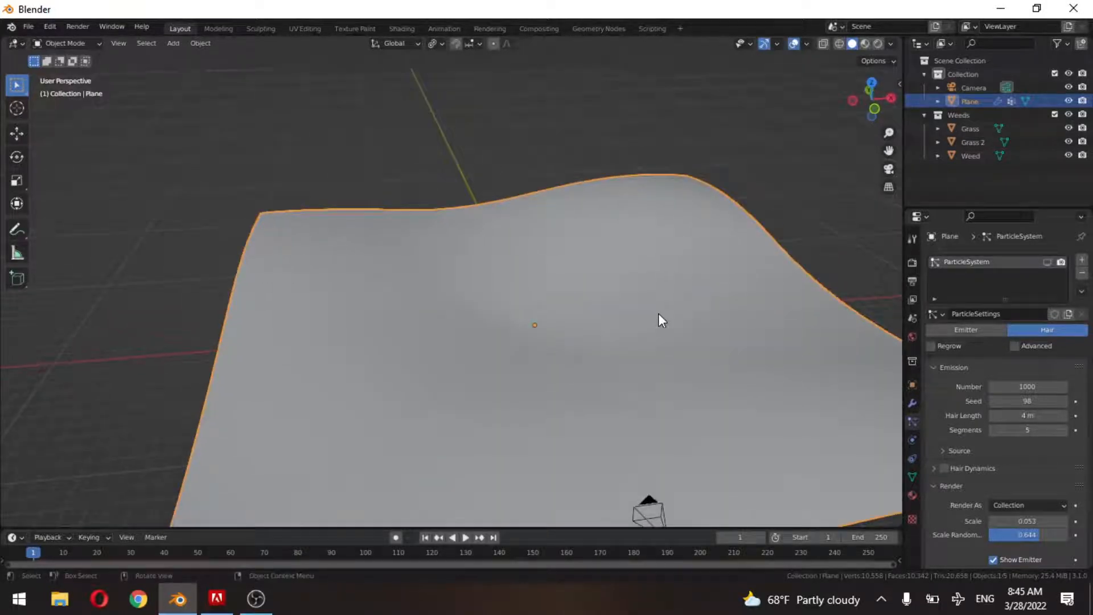
Snap the 3D cursor to the plane's origin, add a cube there and scale it narrower on X and Y only.
key(shift+s)
click(672, 385)
key(shift+a)
mouse_move(573, 54)
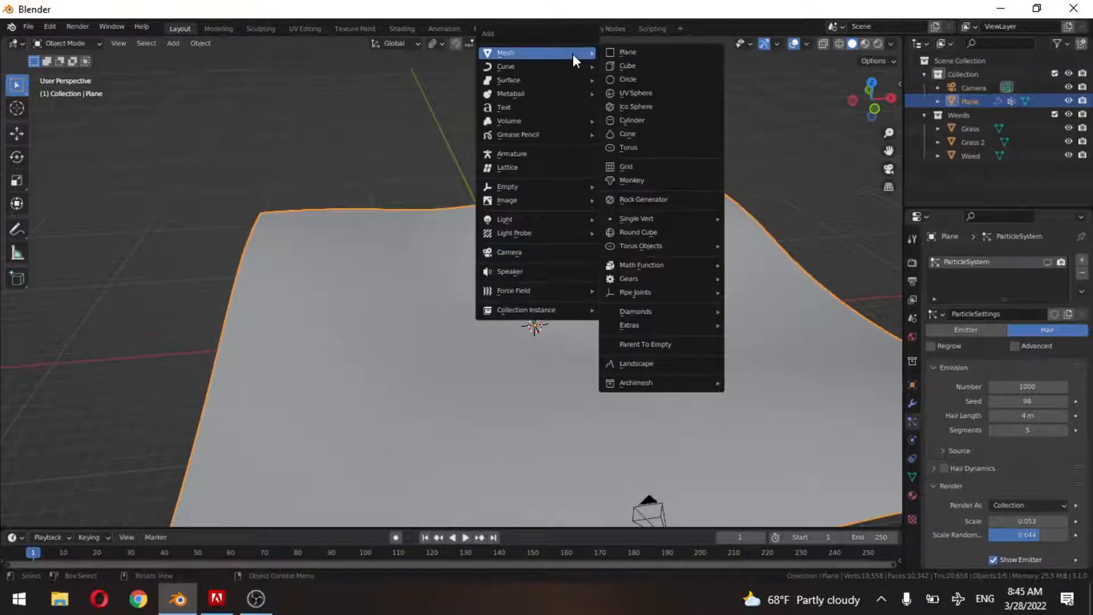
click(632, 68)
key(s)
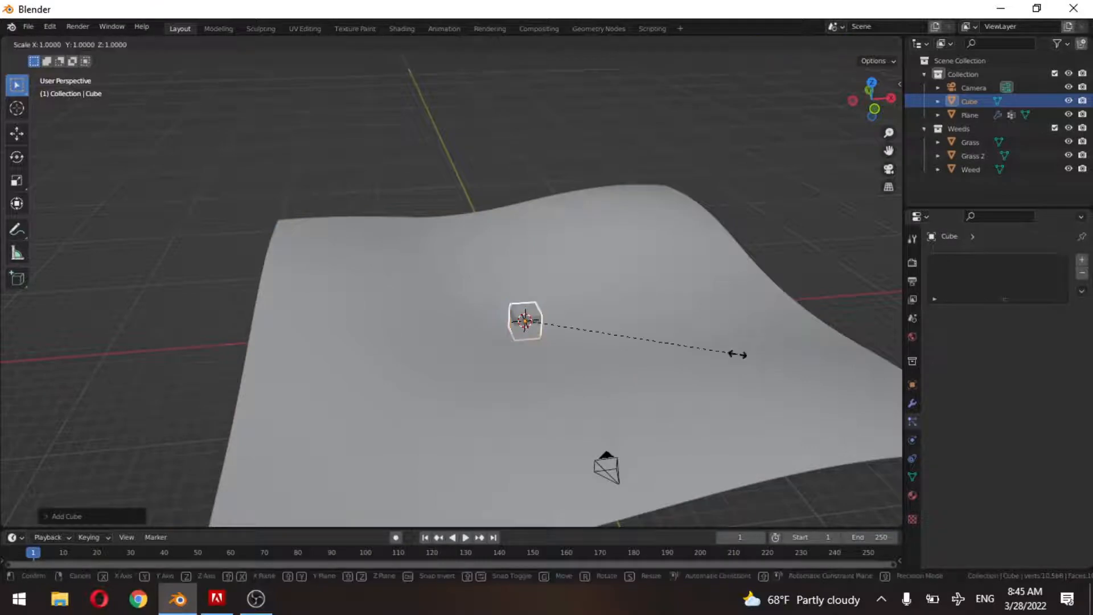
key(shift+z)
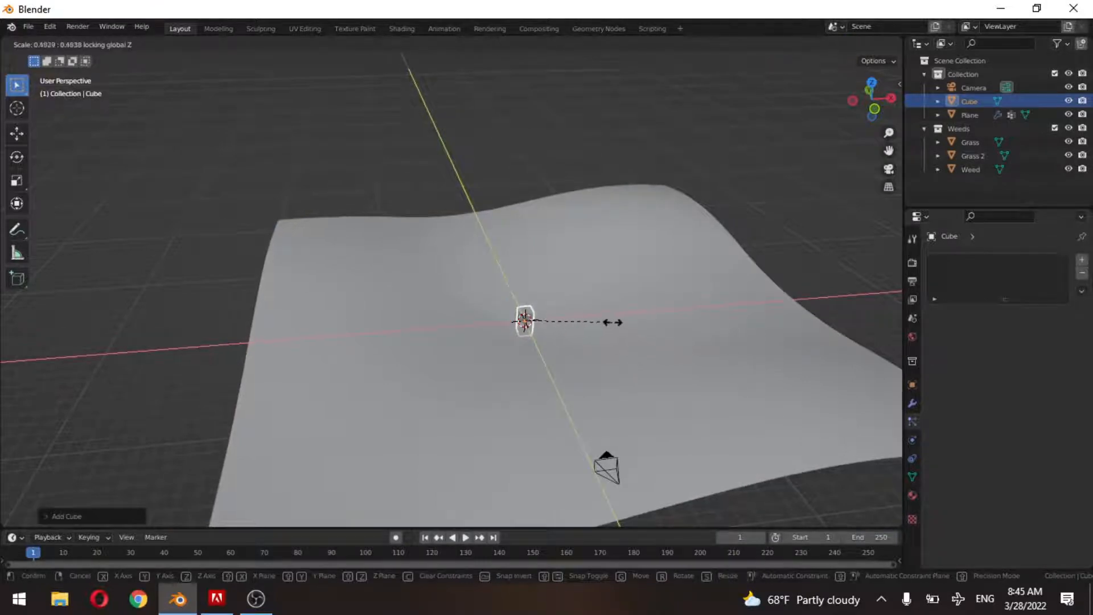
click(593, 317)
In Edit Mode, raise the cube's mesh so its base sits at the 3D cursor.
key(Tab)
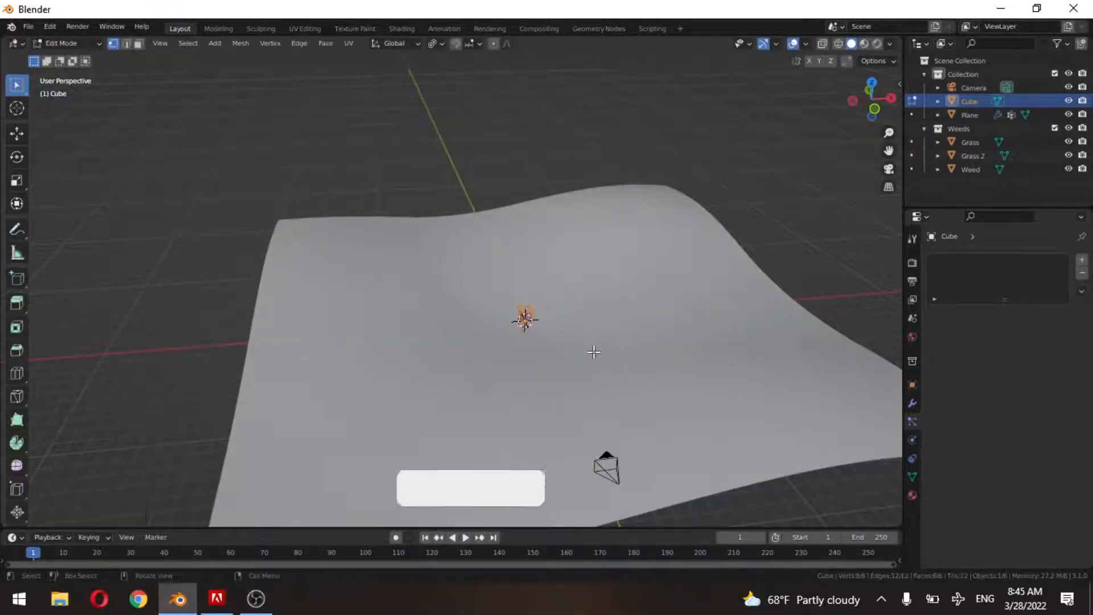
middle_drag(593, 342, 457, 326)
scroll(423, 322, up, 5)
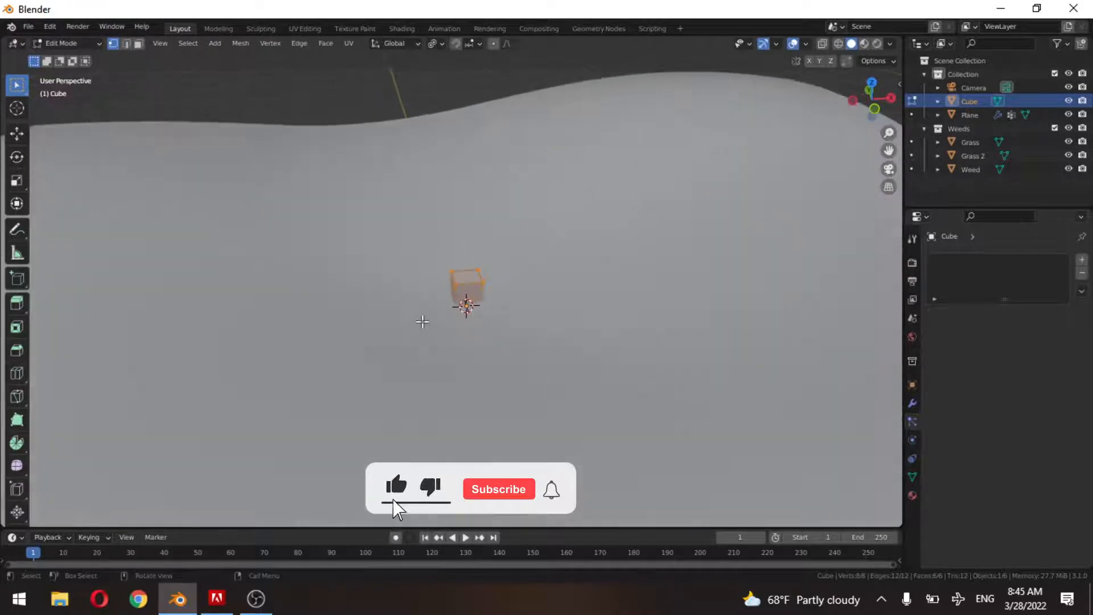
key(KP_Decimal)
scroll(473, 266, down, 5)
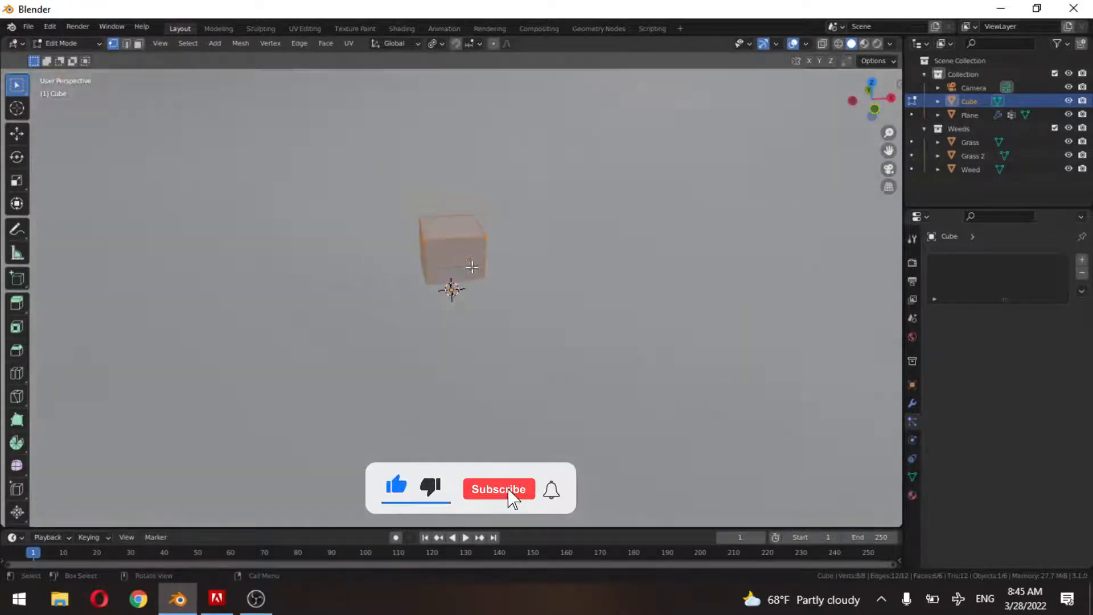
Extrude the cube's top face upward about 13.8 m to form a tall post.
key(3)
click(441, 234)
scroll(475, 300, down, 5)
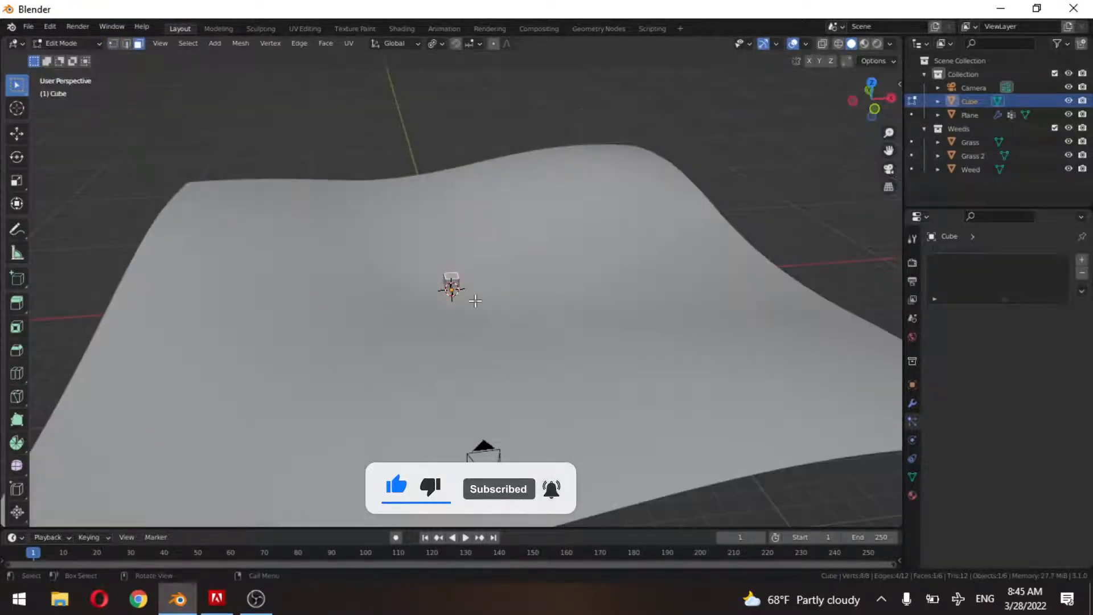
key(e)
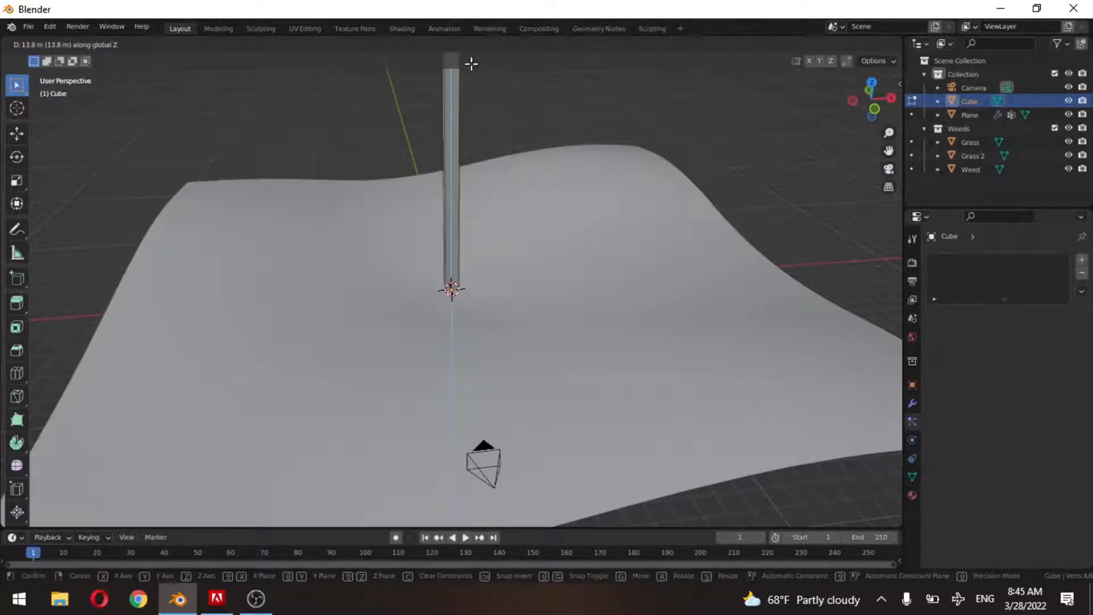
click(472, 63)
Lower the post's top face along Z to shorten the post.
scroll(471, 188, down, 5)
shift+middle_drag(494, 218, 501, 273)
scroll(568, 288, up, 5)
key(g)
key(z)
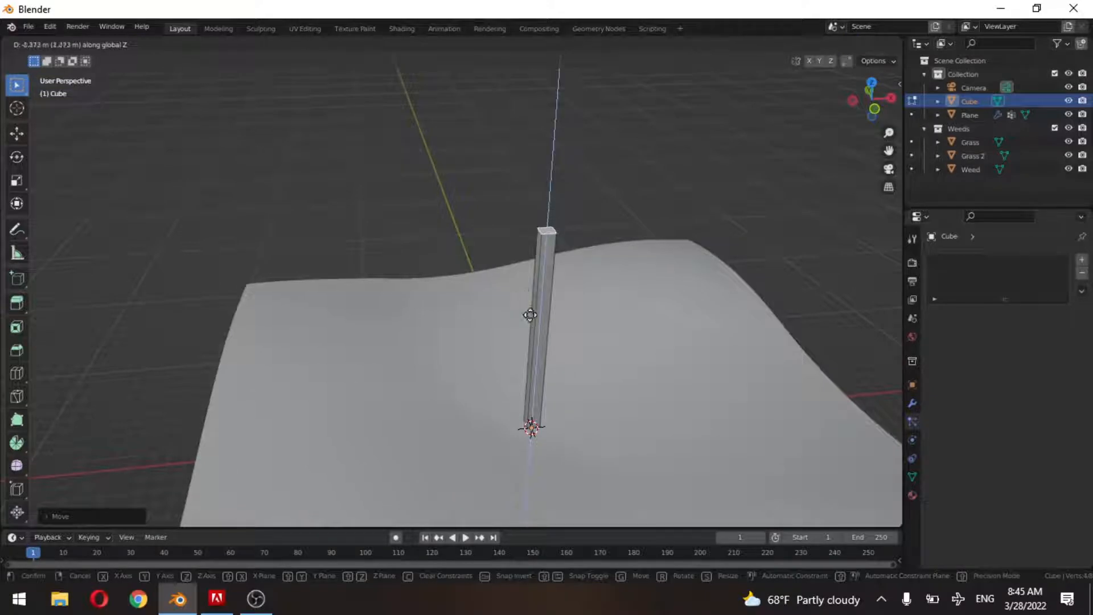
click(535, 340)
Select the whole post mesh and scale it thinner on X and Y, keeping its height.
key(a)
key(shift+s)
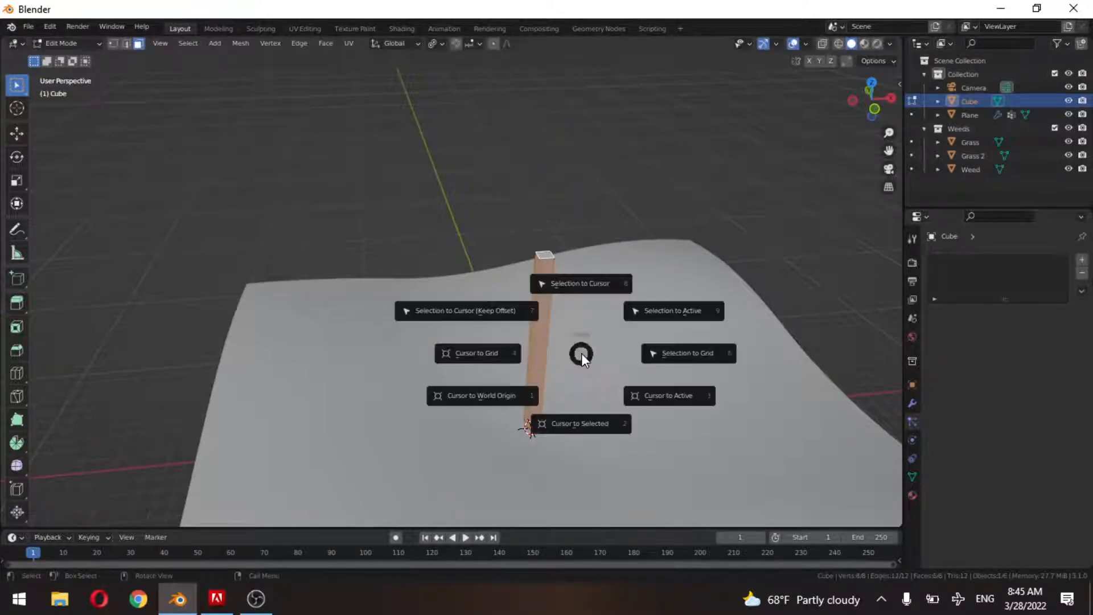
click(855, 261)
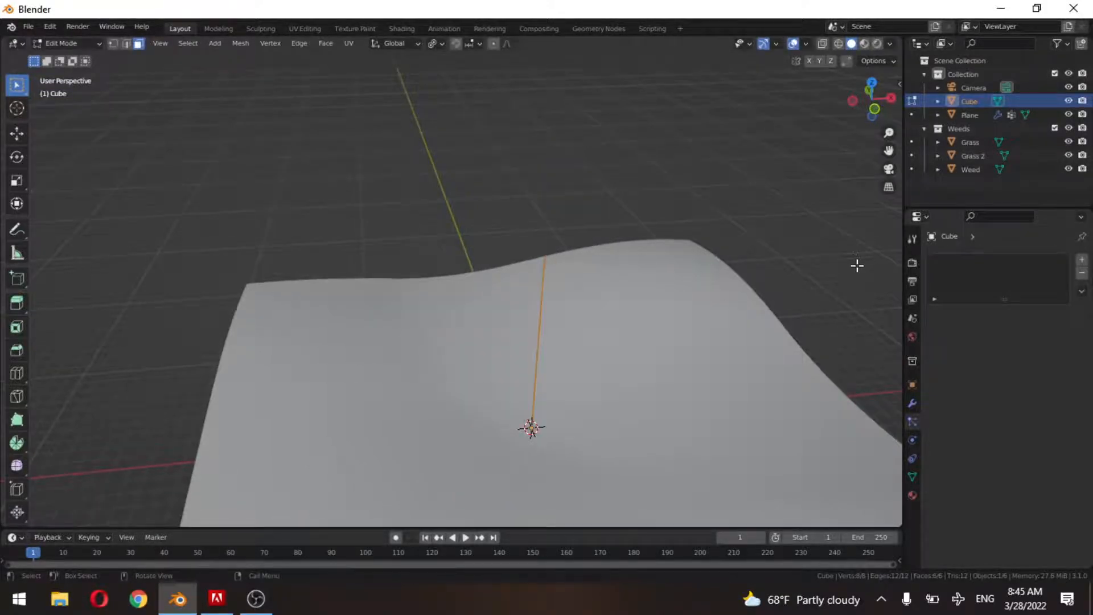
key(ctrl+z)
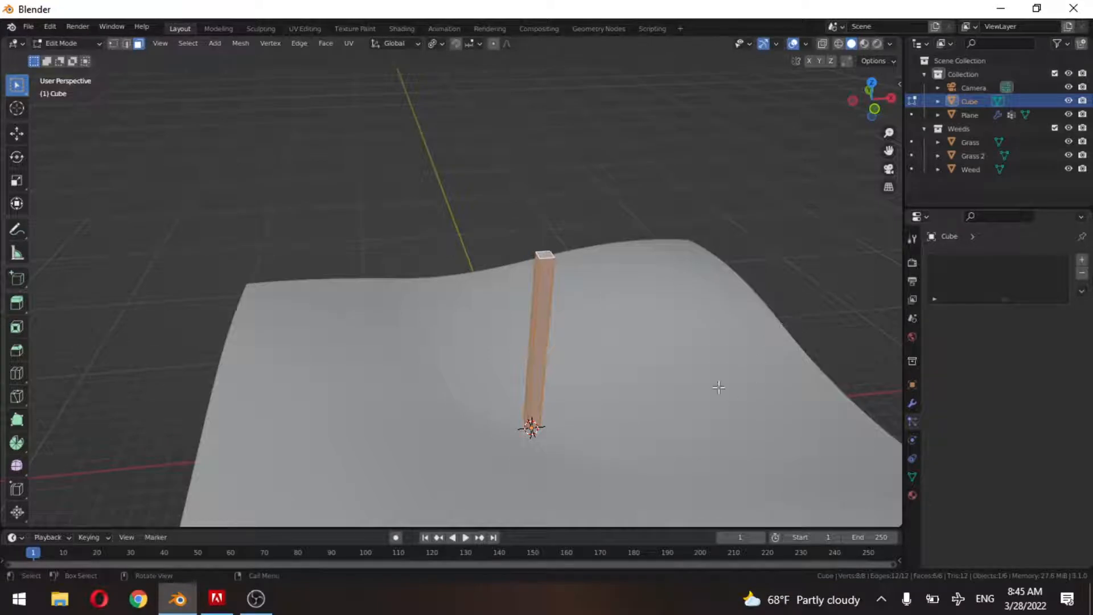
key(s)
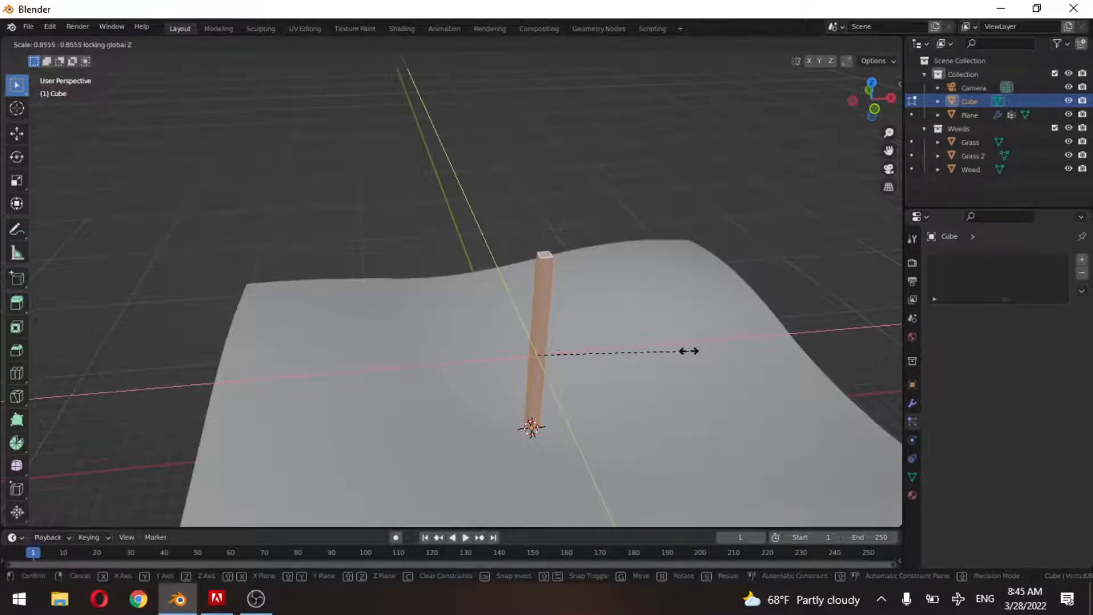
click(652, 349)
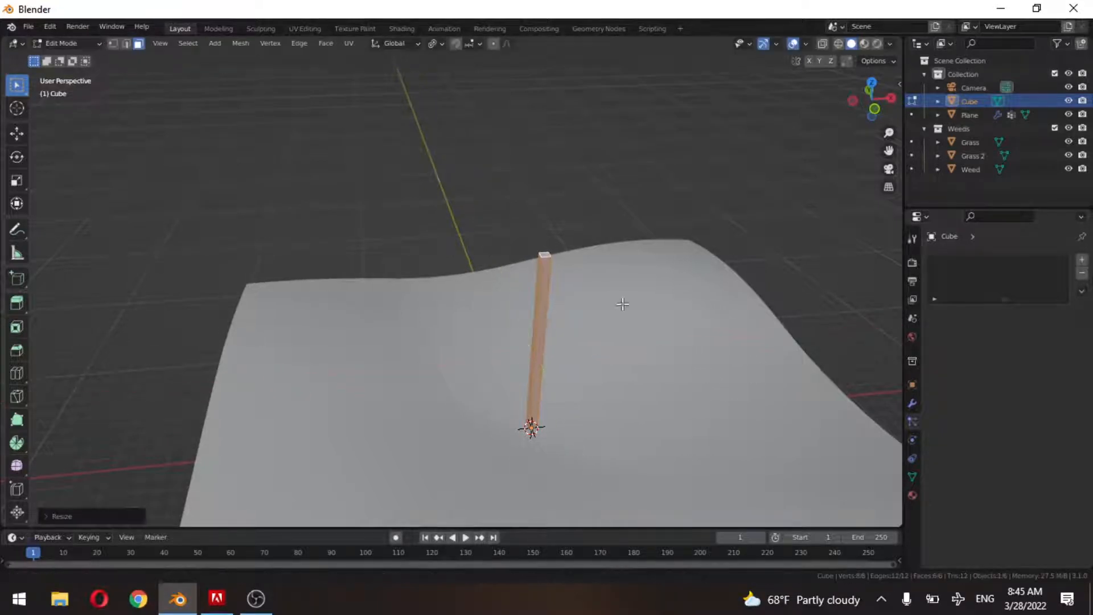
Add a horizontal loop cut around the post just below its top.
middle_drag(617, 305, 533, 292)
scroll(504, 292, up, 3)
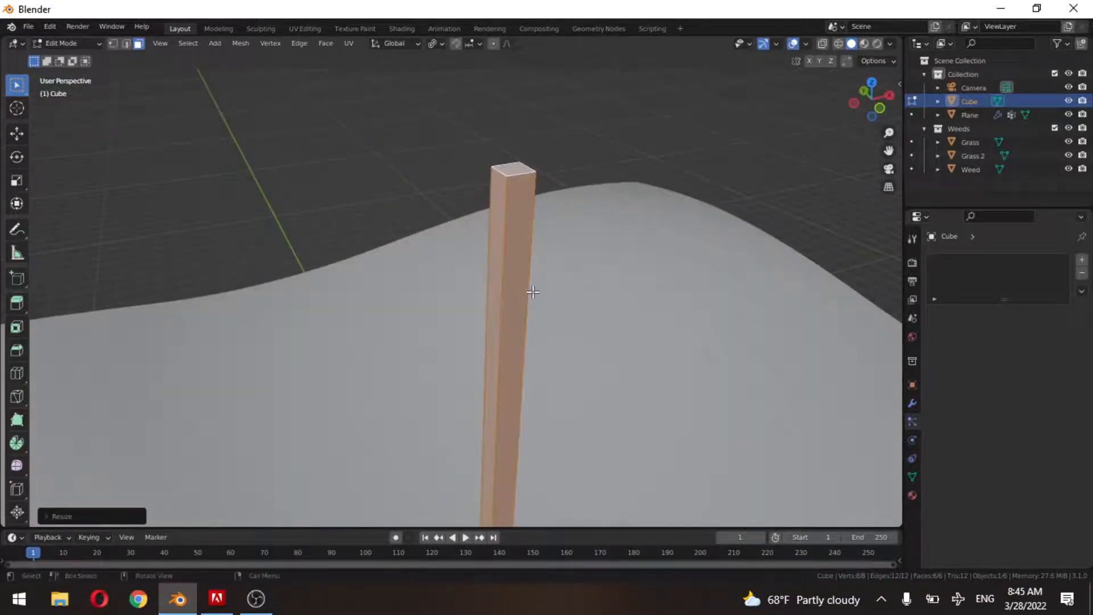
key(ctrl+r)
click(536, 266)
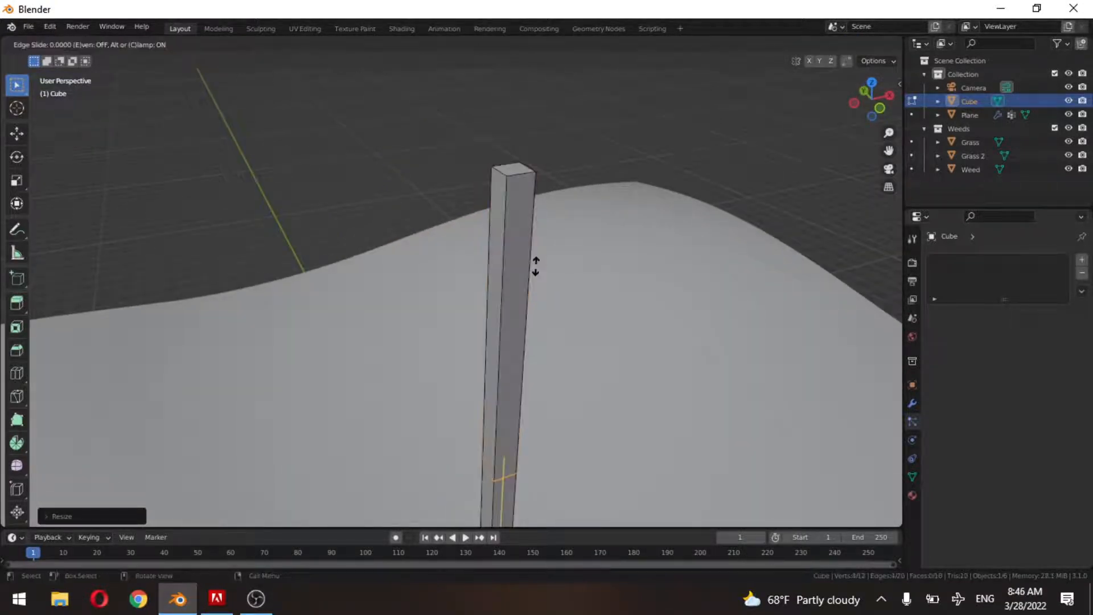
click(550, 513)
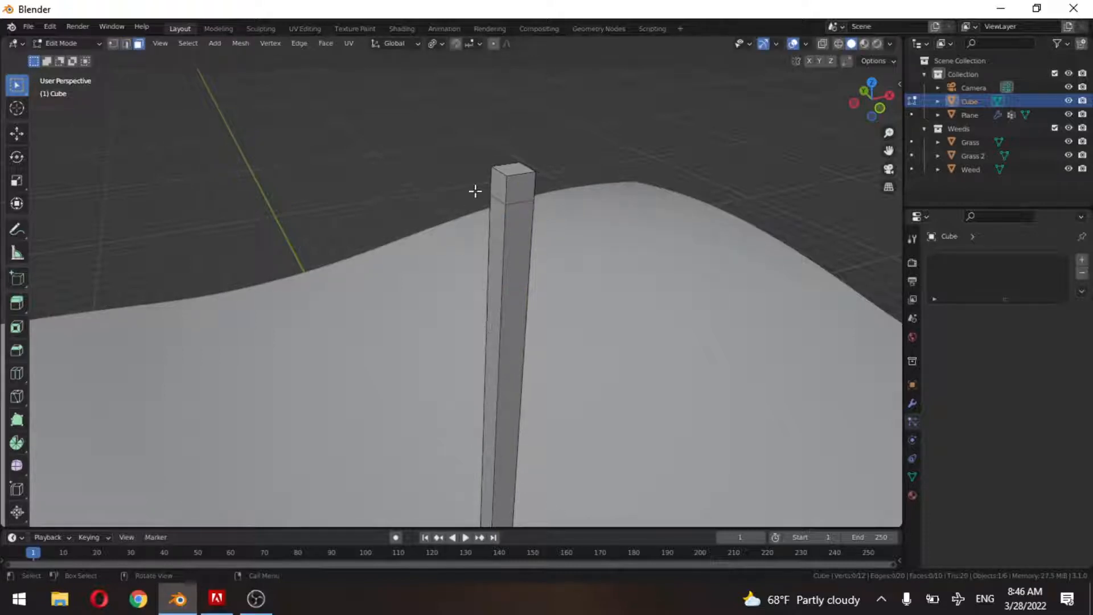
Extrude the side face of the post's top segment outward to form a long horizontal arm.
click(501, 189)
key(e)
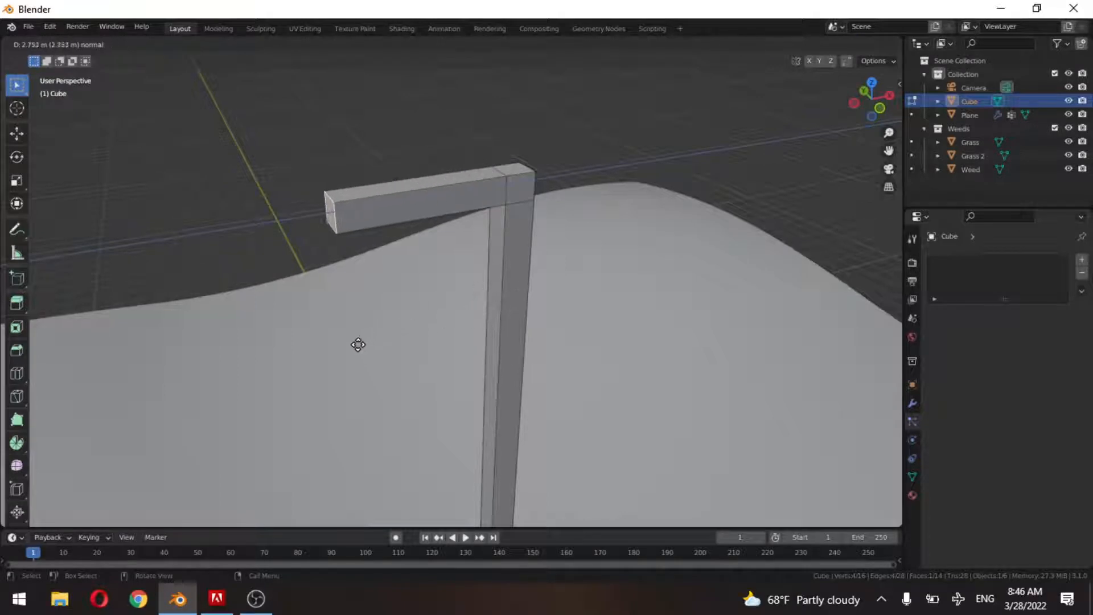
click(233, 390)
Add a loop cut around the horizontal arm close to its free end.
key(ctrl+r)
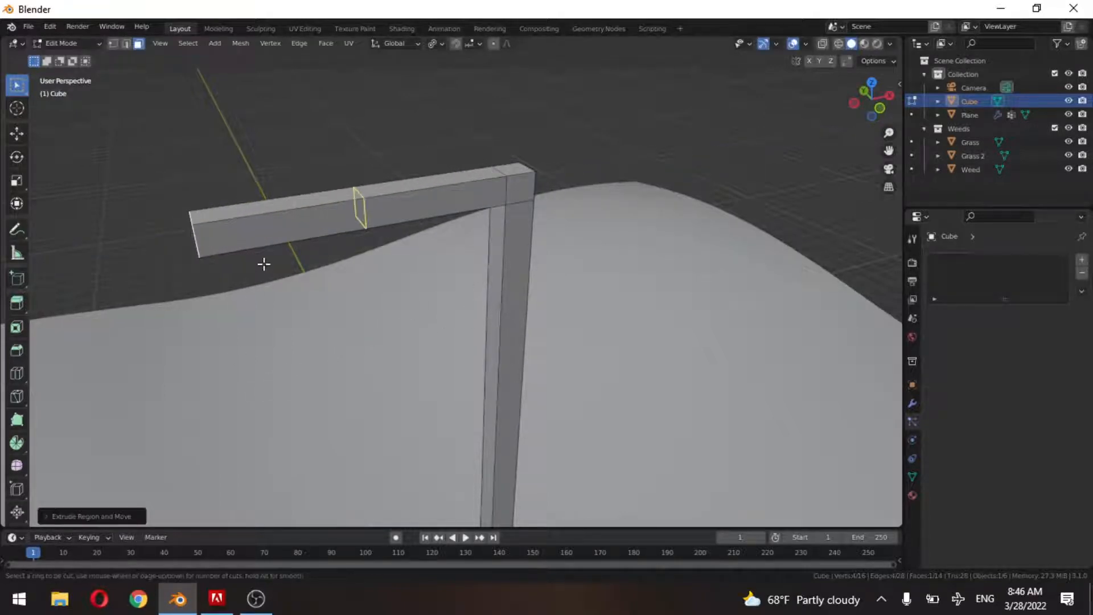
click(263, 264)
click(135, 305)
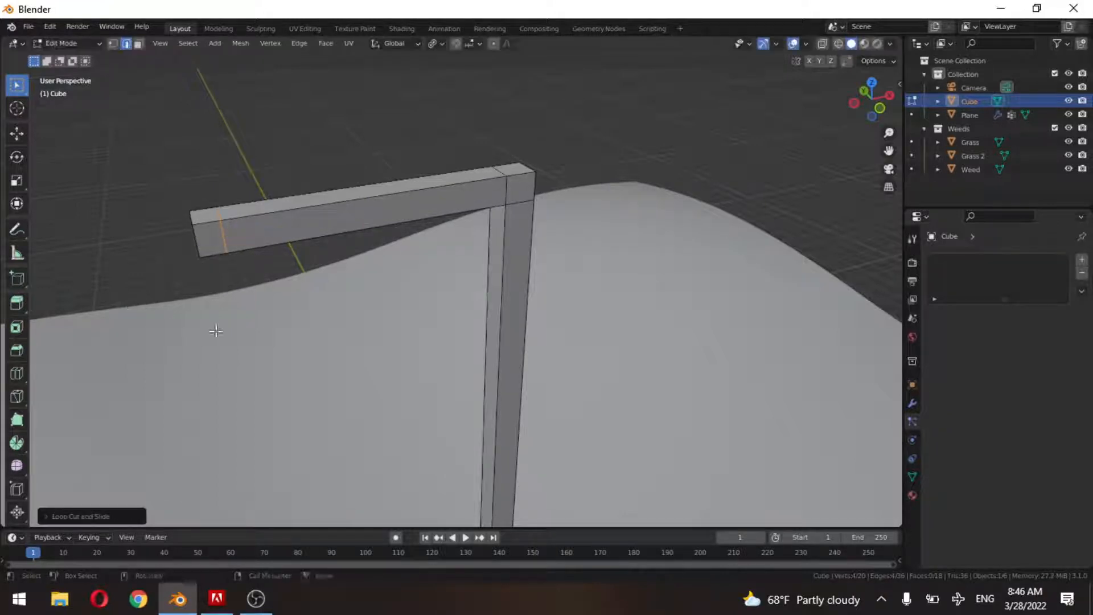
Inset the small underside face at the arm's free end to leave a smaller square in its middle.
middle_drag(216, 332, 317, 355)
scroll(333, 402, up, 2)
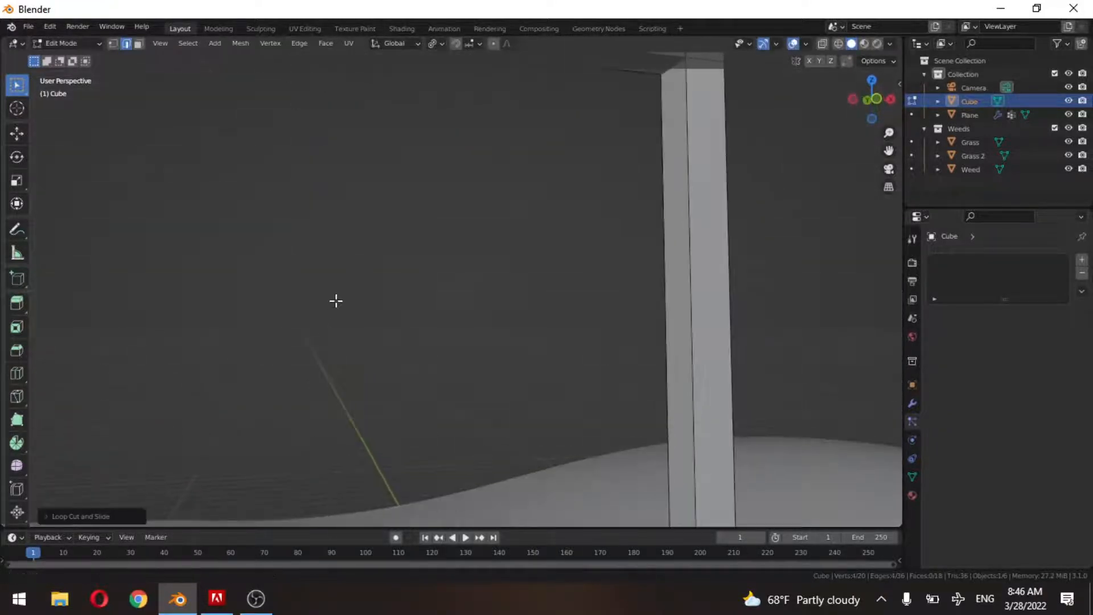
scroll(388, 420, down, 3)
key(3)
scroll(405, 285, up, 3)
middle_drag(405, 285, 393, 242)
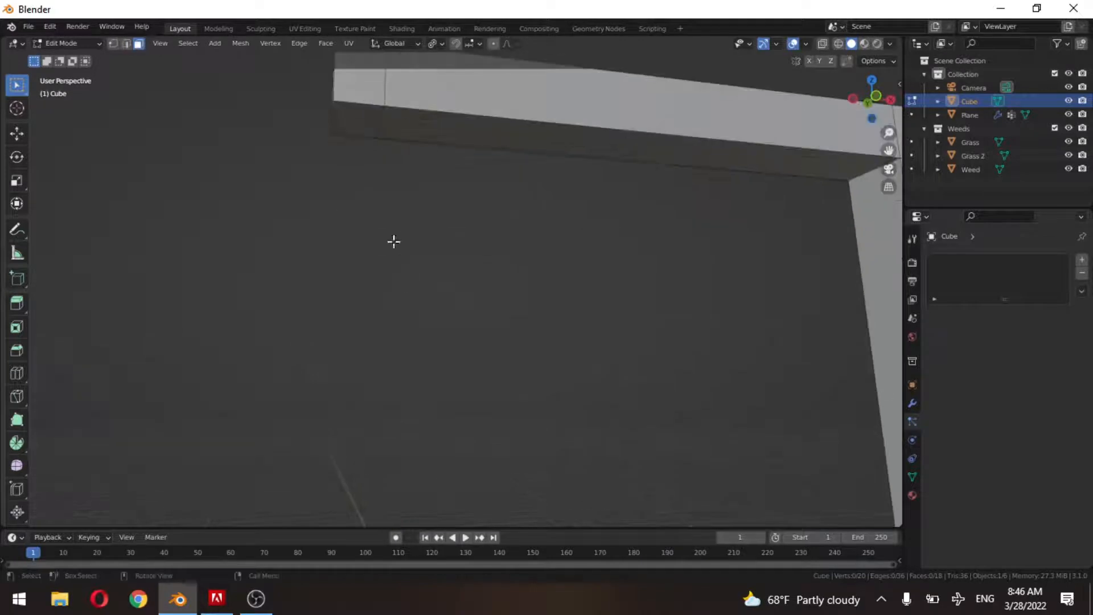
click(364, 122)
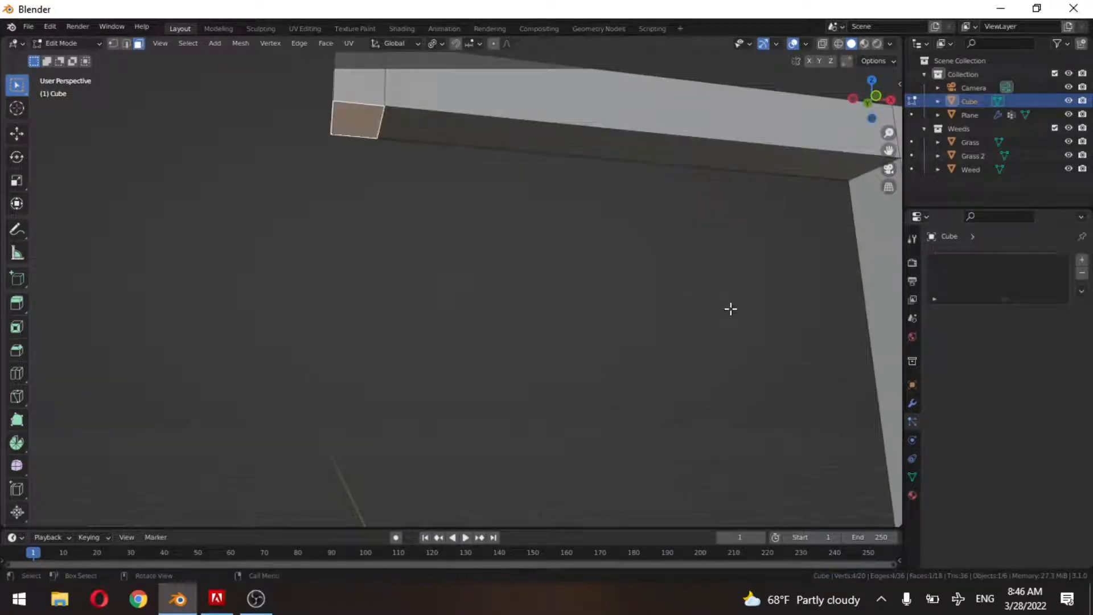
key(i)
click(705, 298)
Extrude the inset underside face downward about 0.56 m to form a thin hanging stub.
scroll(536, 324, down, 2)
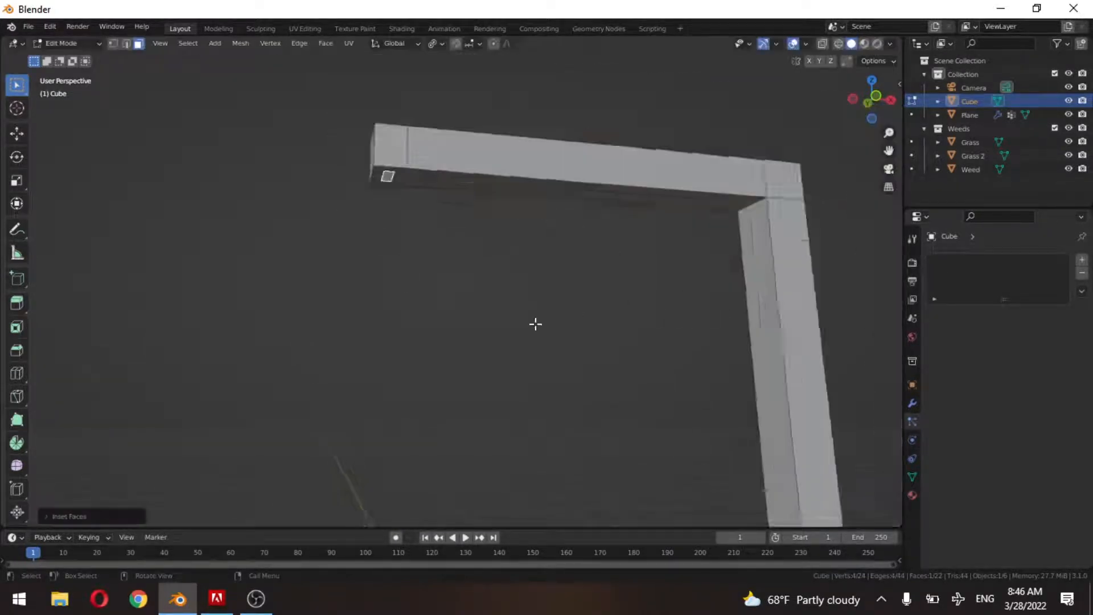
scroll(535, 324, down, 4)
key(e)
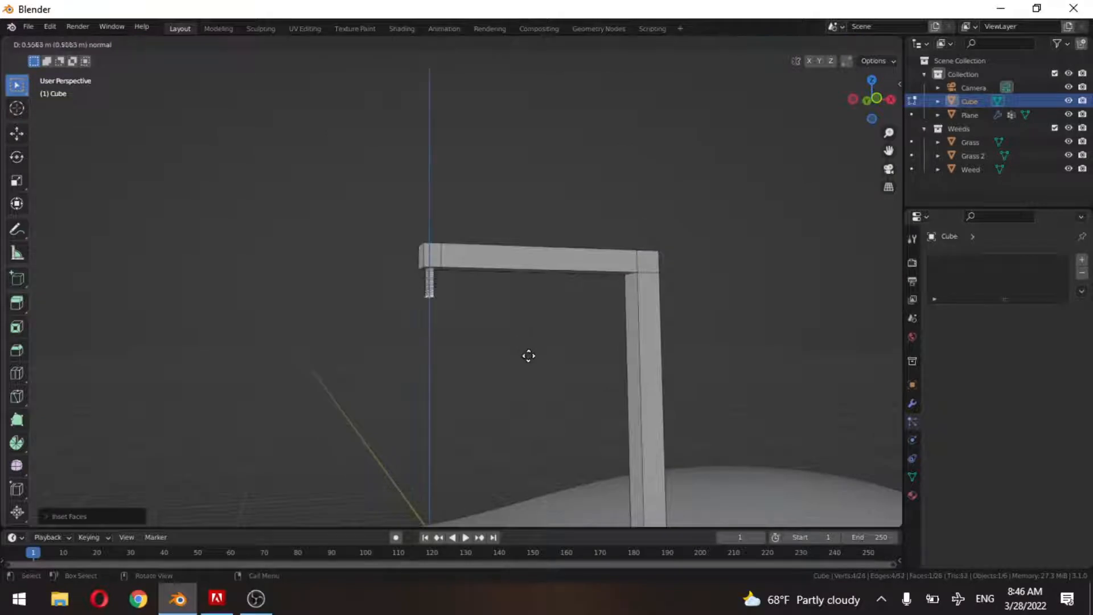
click(532, 355)
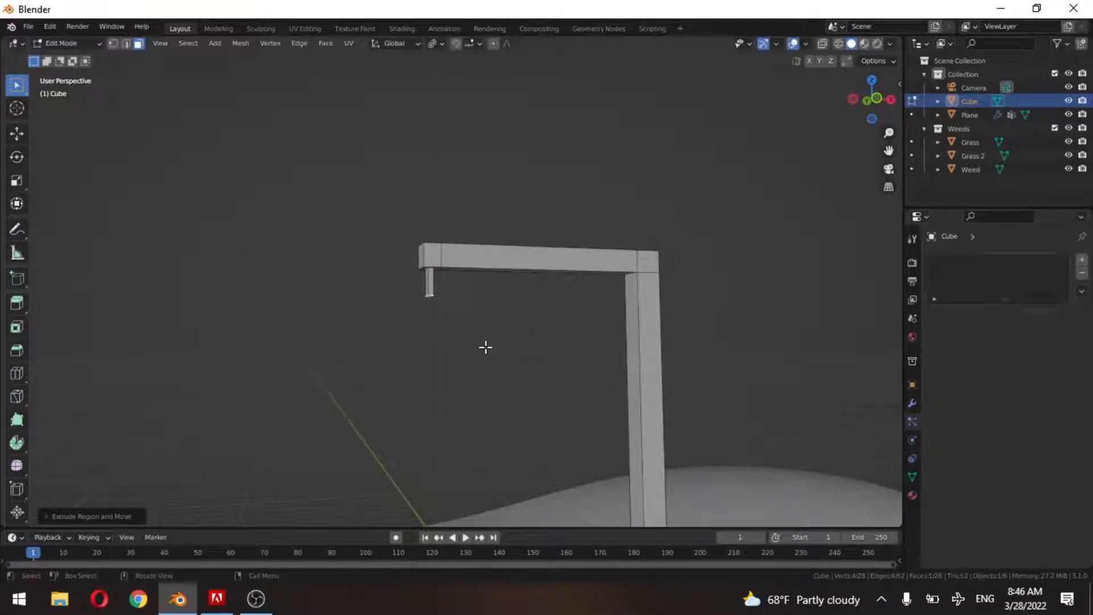
Scale the bottom face of the hanging stub under the arm's end.
middle_drag(486, 347, 468, 289)
key(s)
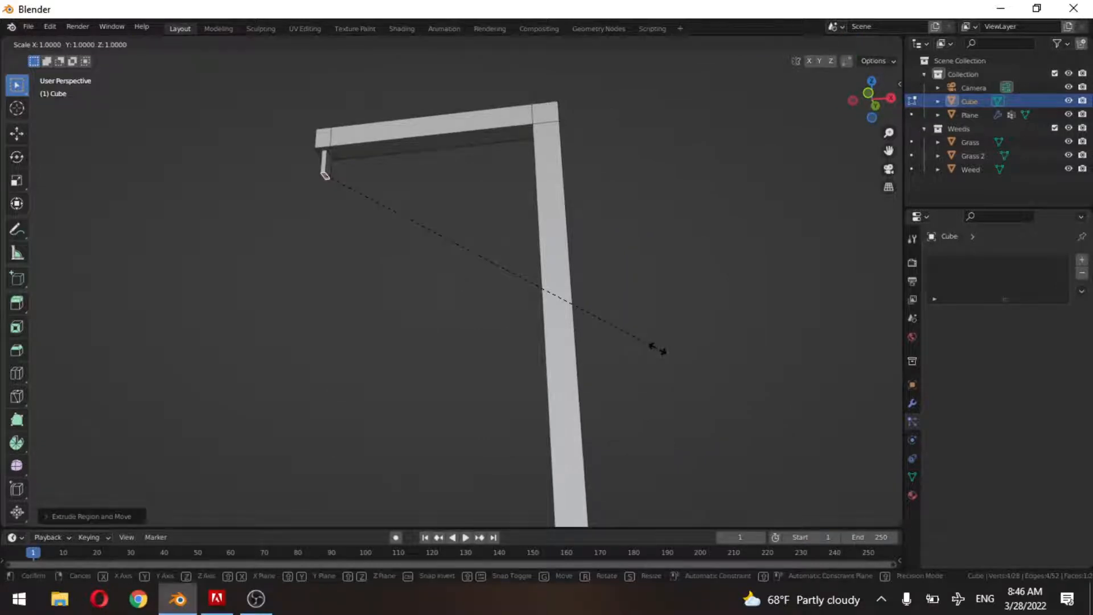
Scale the lower end face of the hanging rod down along Y to about half its depth.
key(y)
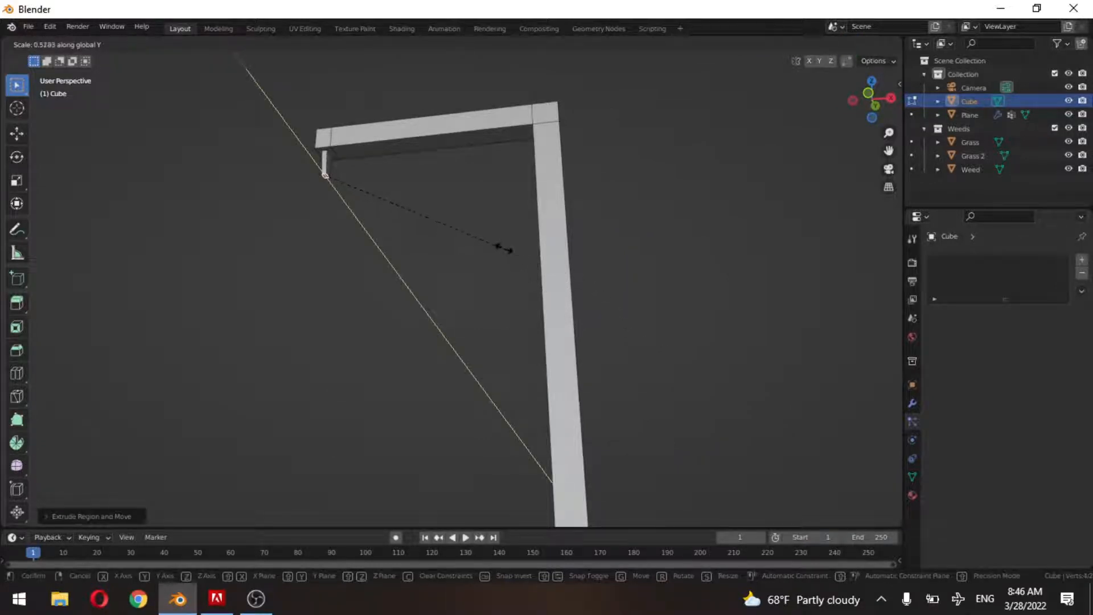
click(486, 232)
Extrude the hanging rod's lower face in place and scale it up into a wide, flat square for the lamp.
shift+middle_drag(439, 225, 504, 344)
scroll(543, 257, up, 3)
scroll(540, 233, down, 2)
scroll(512, 307, up, 4)
scroll(513, 307, down, 1)
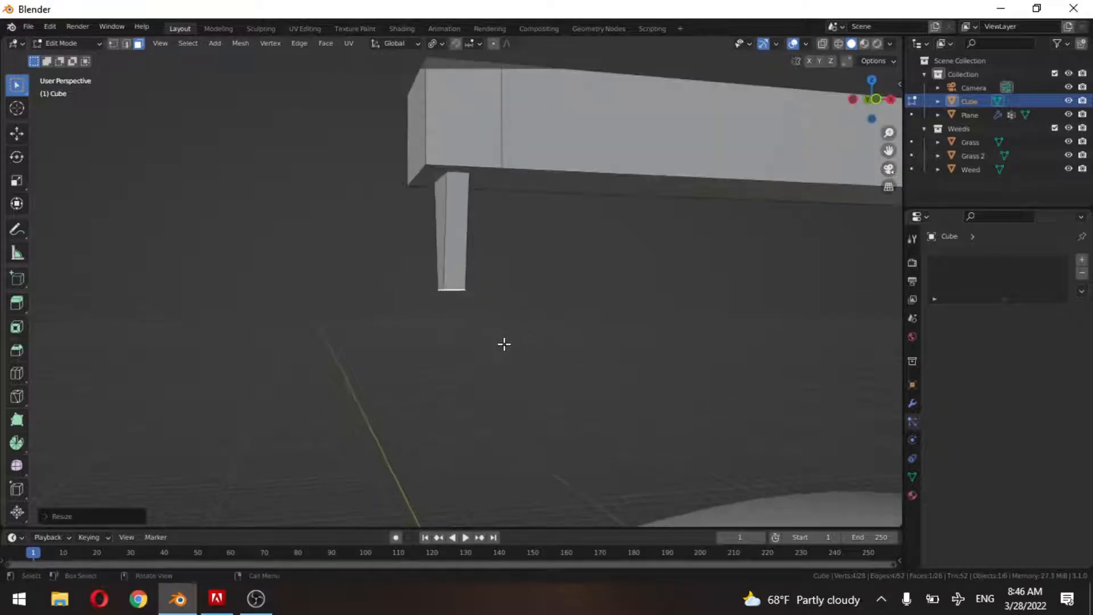
key(e)
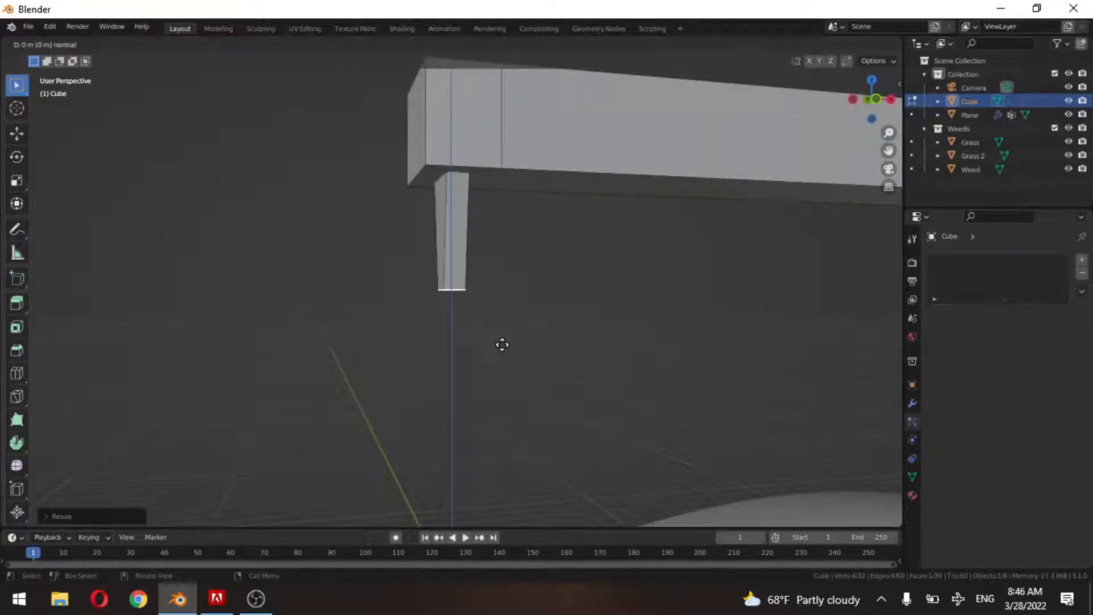
key(s)
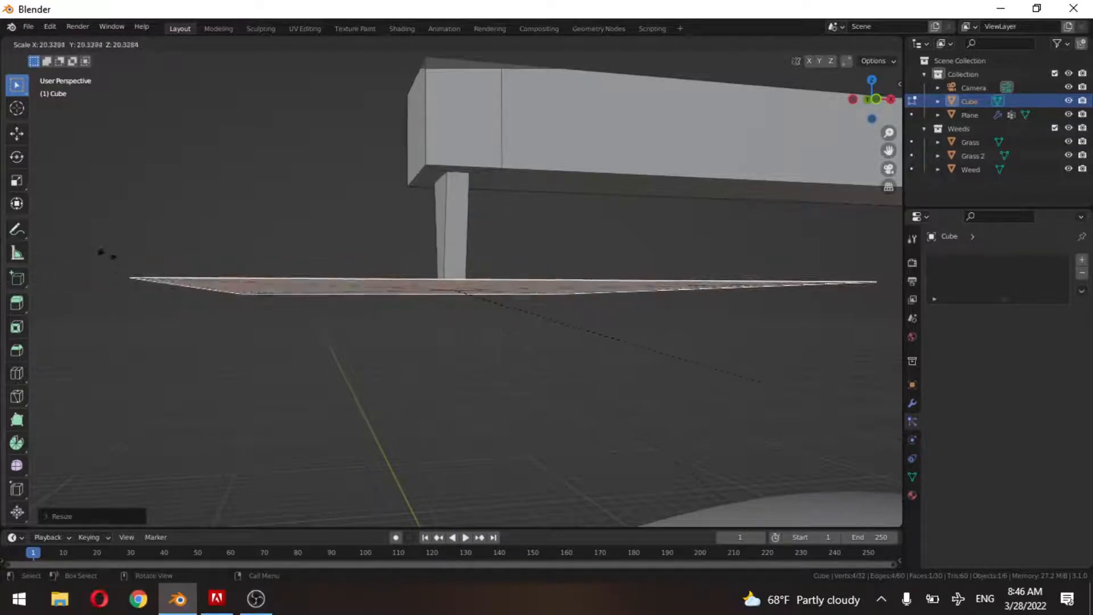
click(830, 214)
Lower the wide face slightly along Z so the lamp's top slopes down from the rod.
middle_drag(653, 306, 727, 345)
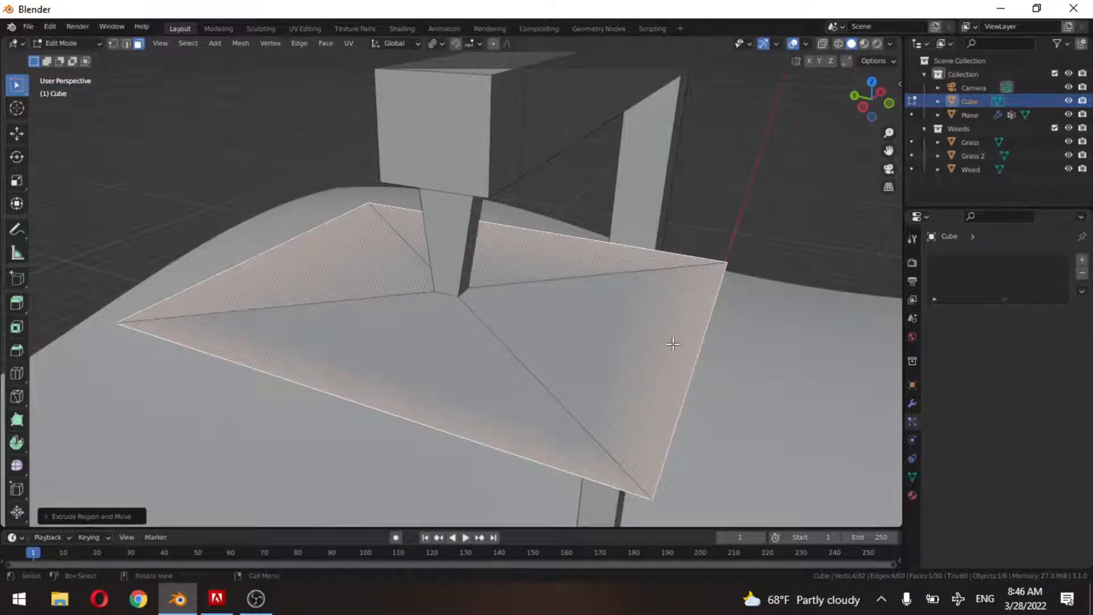
key(e)
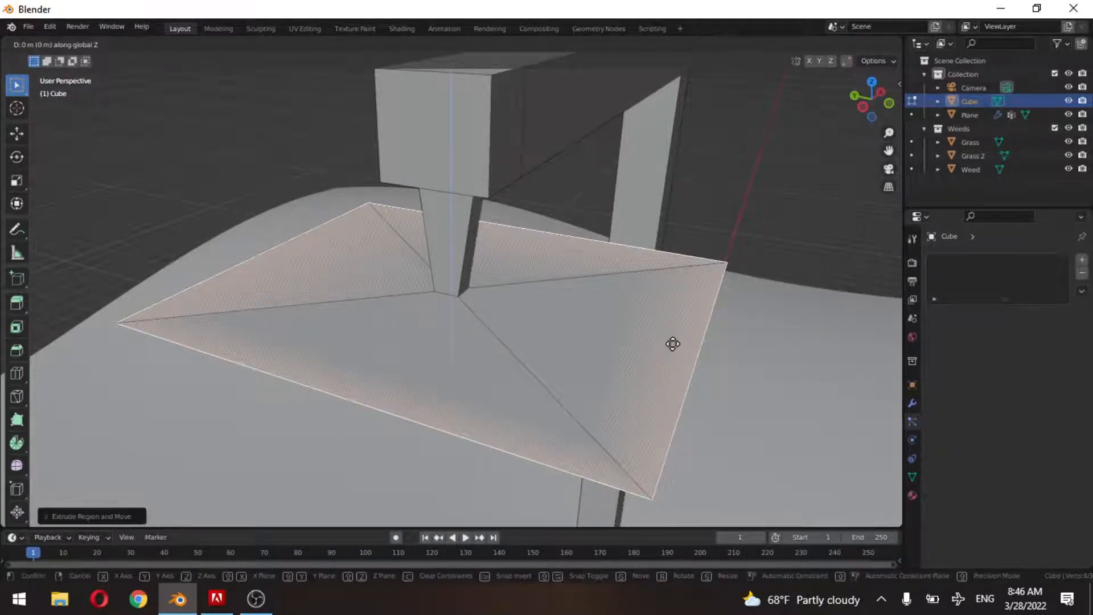
click(681, 371)
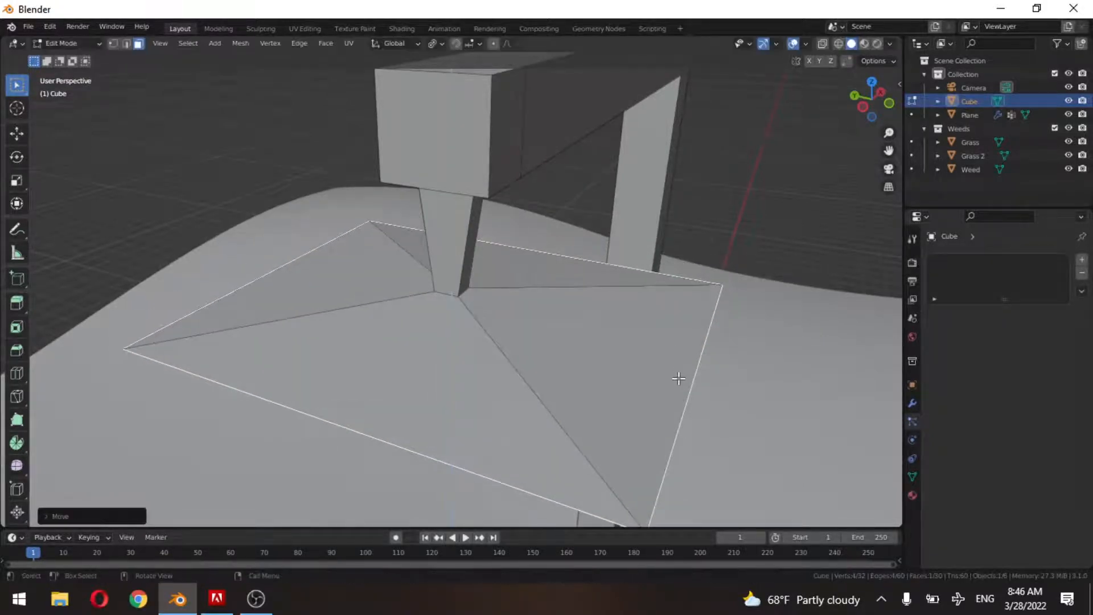
Subdivide the wide lower face and round its outline with the LoopTools Circle operation.
middle_drag(679, 378, 626, 353)
right_click(627, 353)
click(623, 331)
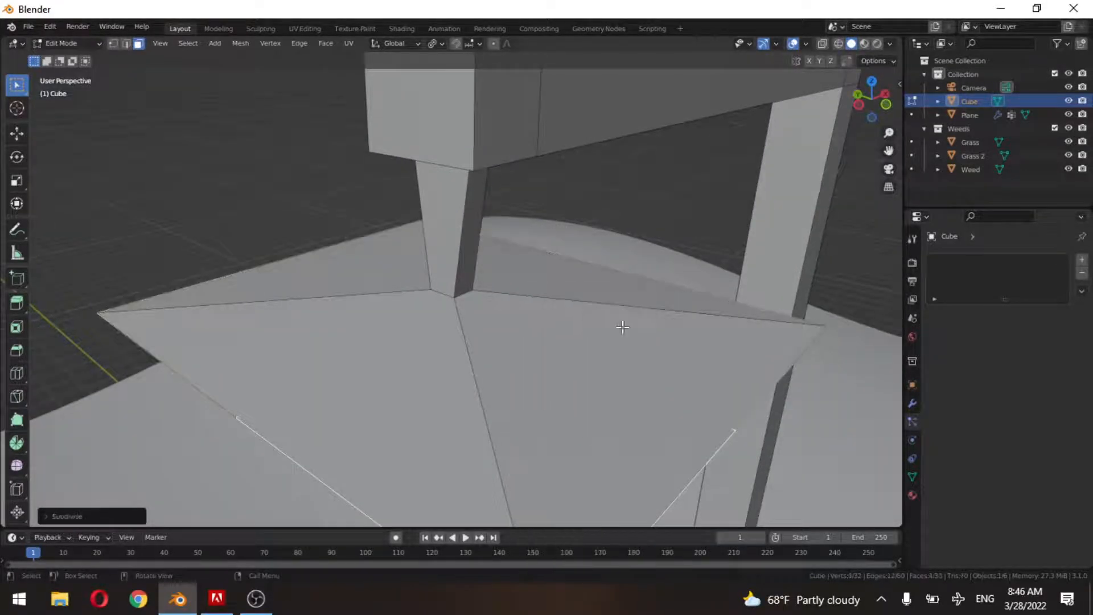
right_click(484, 343)
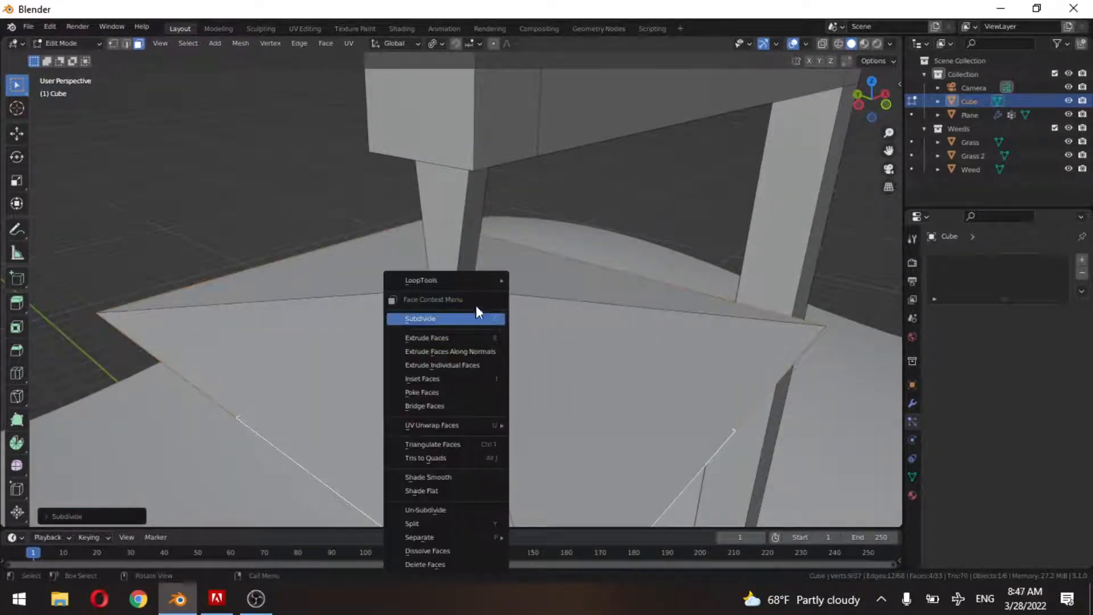
mouse_move(490, 280)
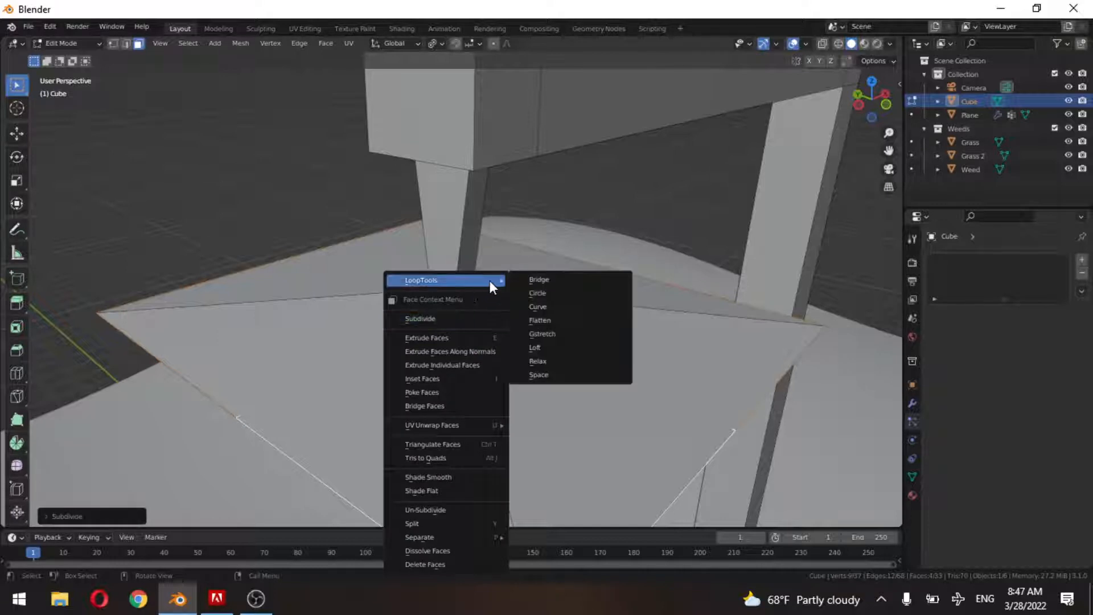
click(546, 296)
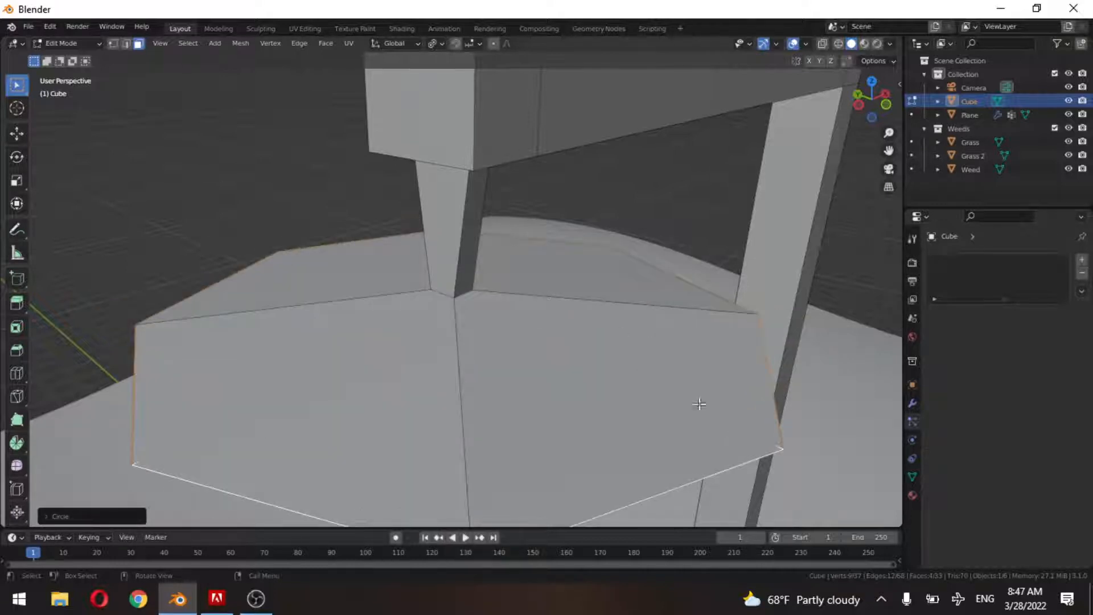
Look up the LoopTools add-on in the Preferences by searching for "loo", and close the window.
middle_drag(673, 343, 432, 236)
click(78, 26)
mouse_move(50, 26)
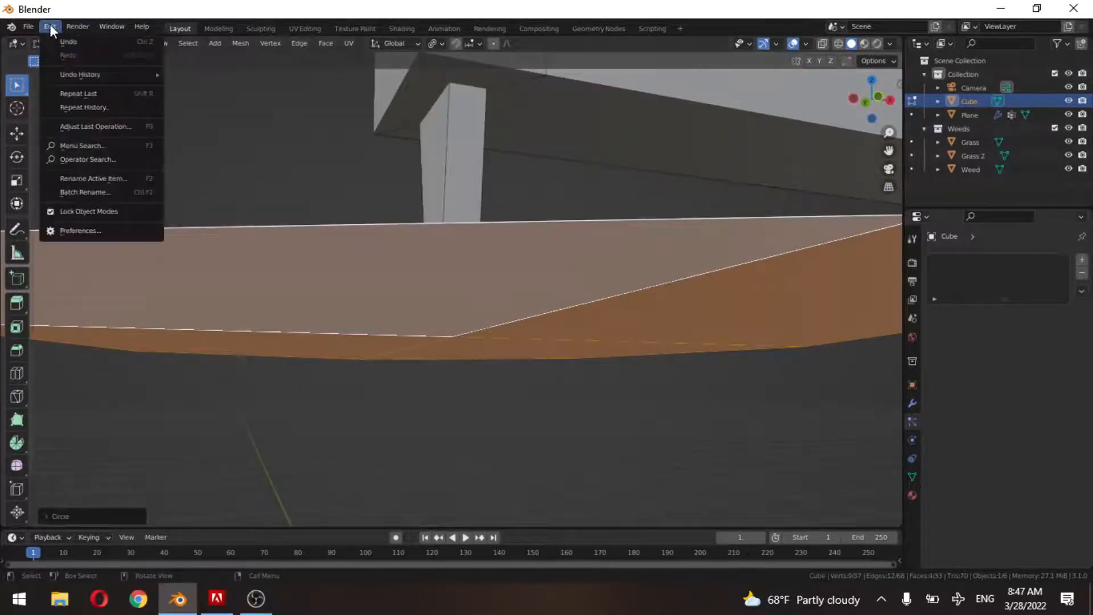
click(112, 230)
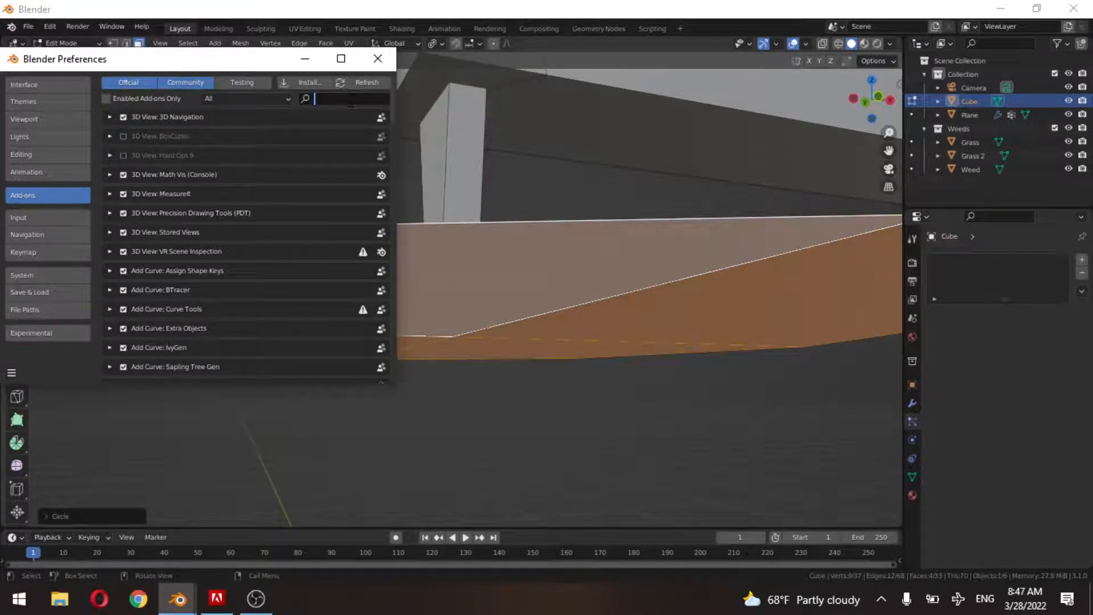
text(loo)
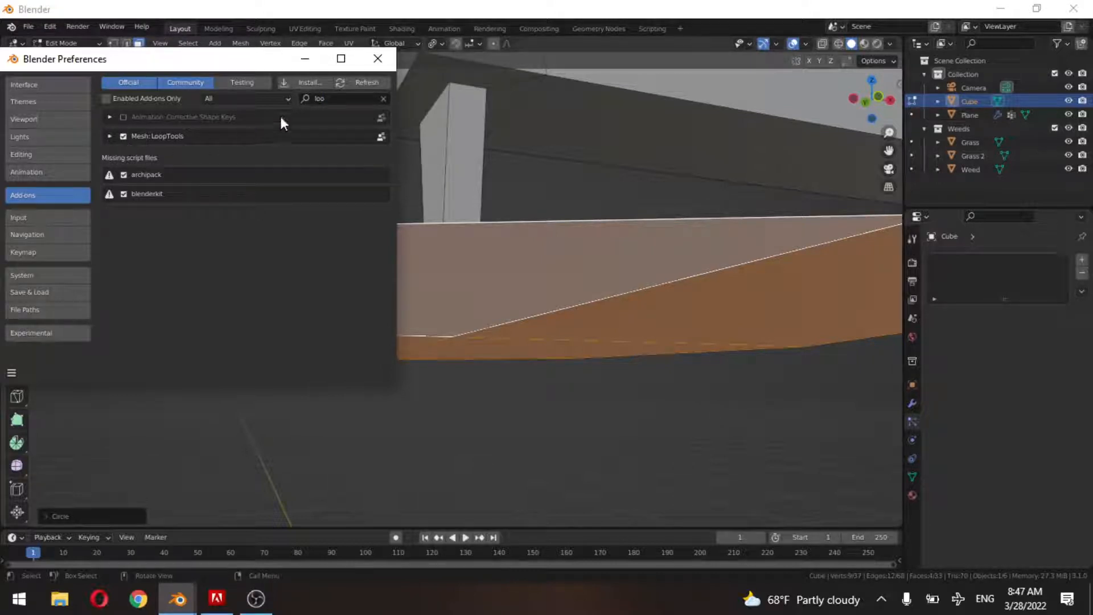
click(378, 59)
Extrude the rounded bottom faces of the lamp downward to form the sides of the lampshade.
middle_drag(388, 114, 417, 201)
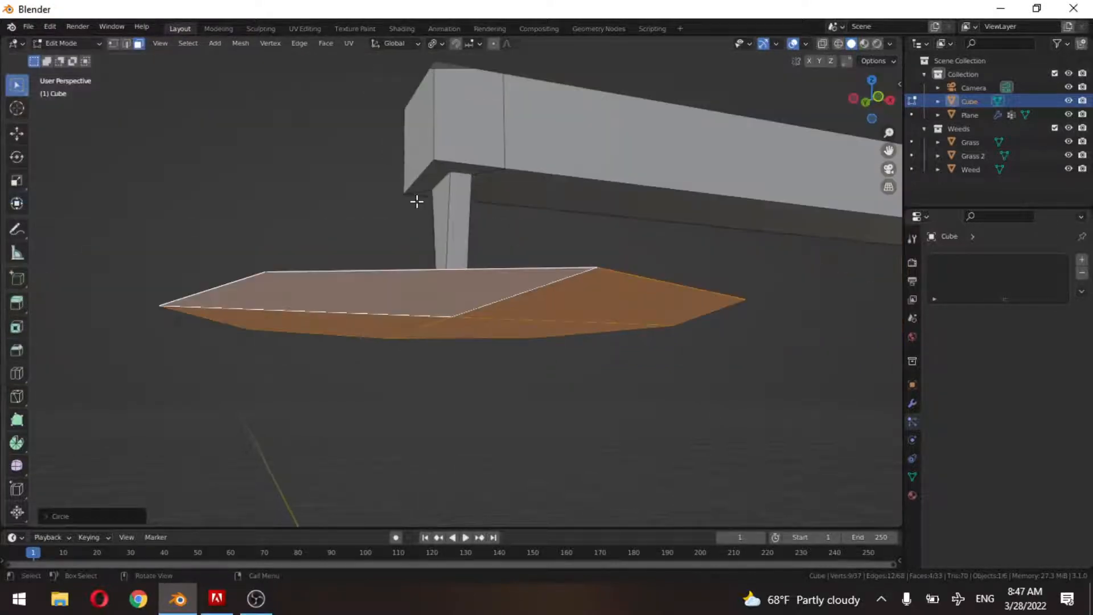
scroll(460, 292, down, 1)
key(e)
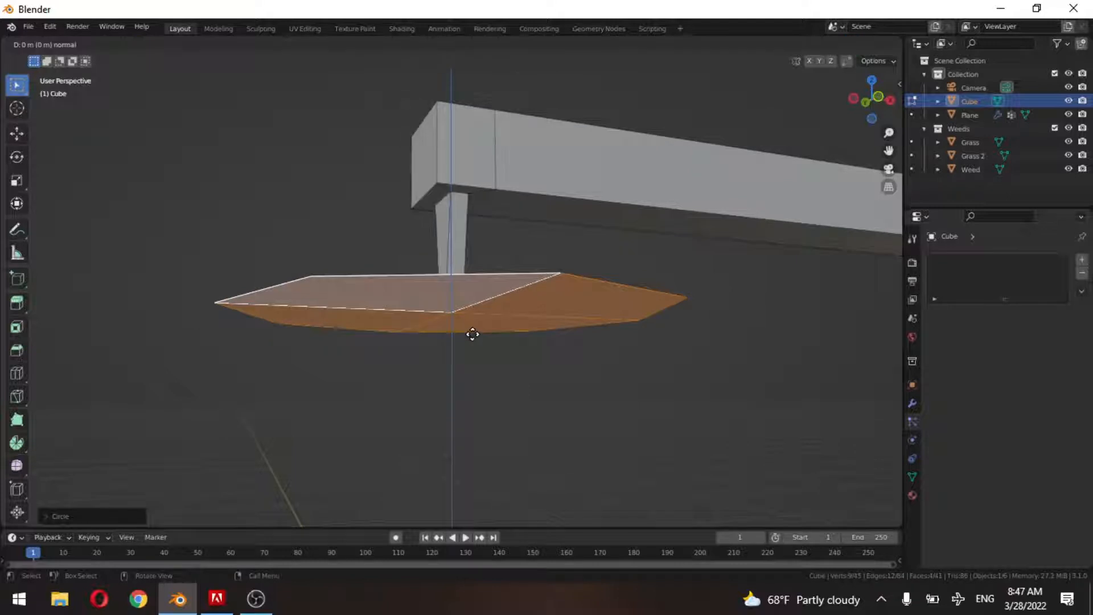
right_click(472, 340)
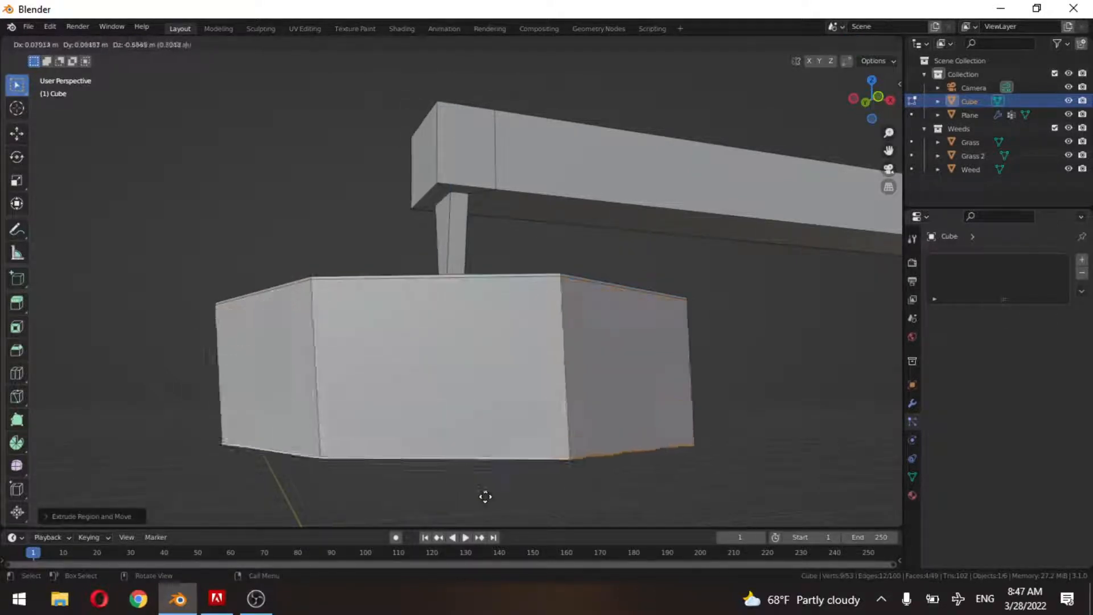
click(551, 188)
Scale down the lampshade's bottom faces so its sides taper inward toward the base.
scroll(700, 341, down, 5)
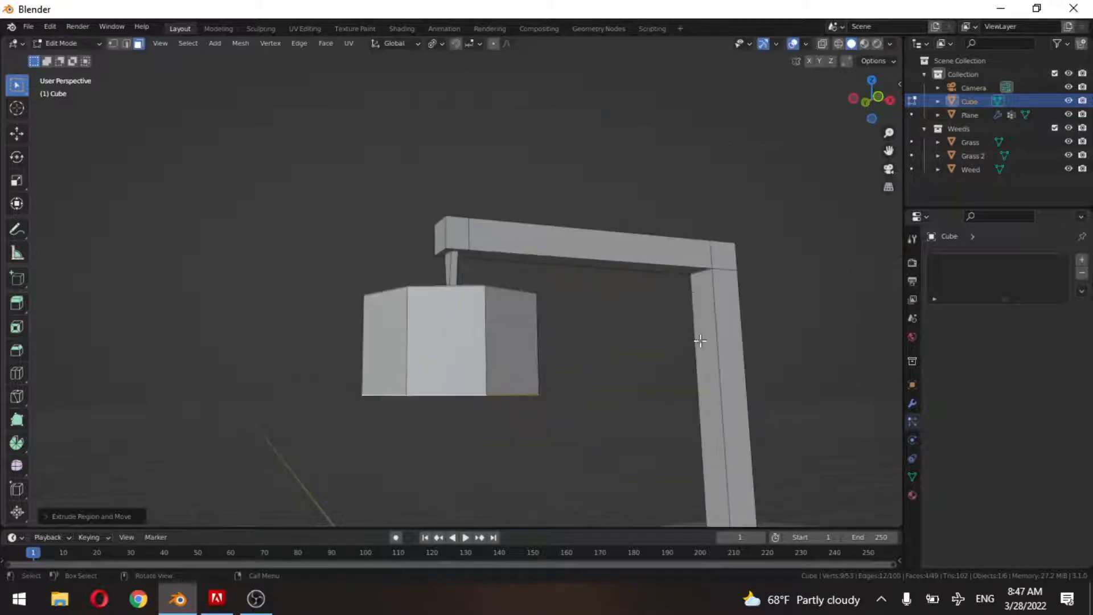
key(s)
click(611, 369)
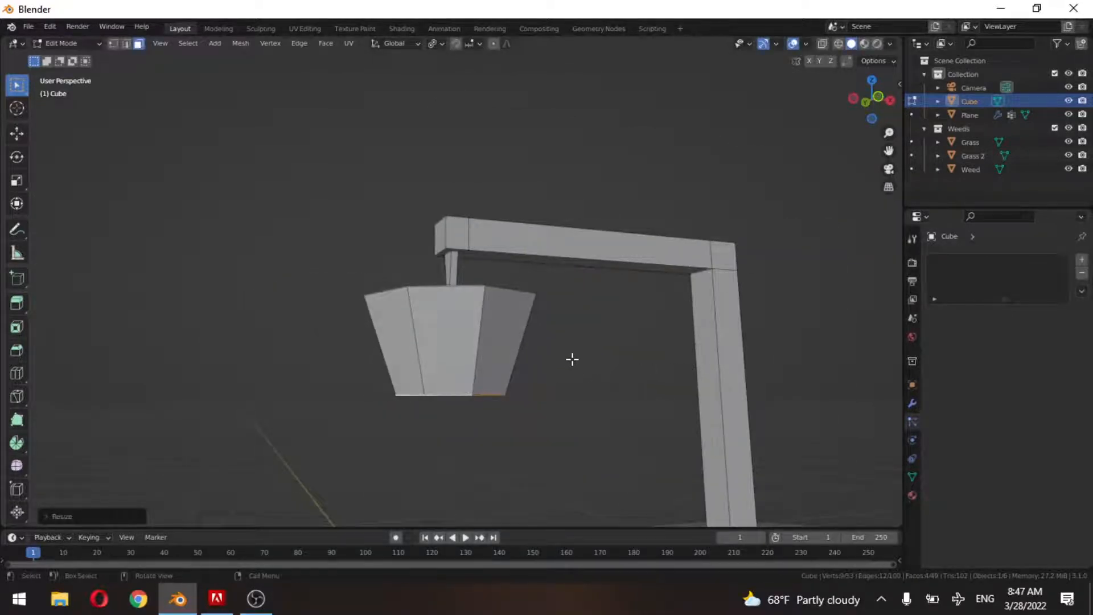
Extrude the lampshade's bottom faces about 0.04 m down along Z as a thin rim and leave Edit Mode.
key(e)
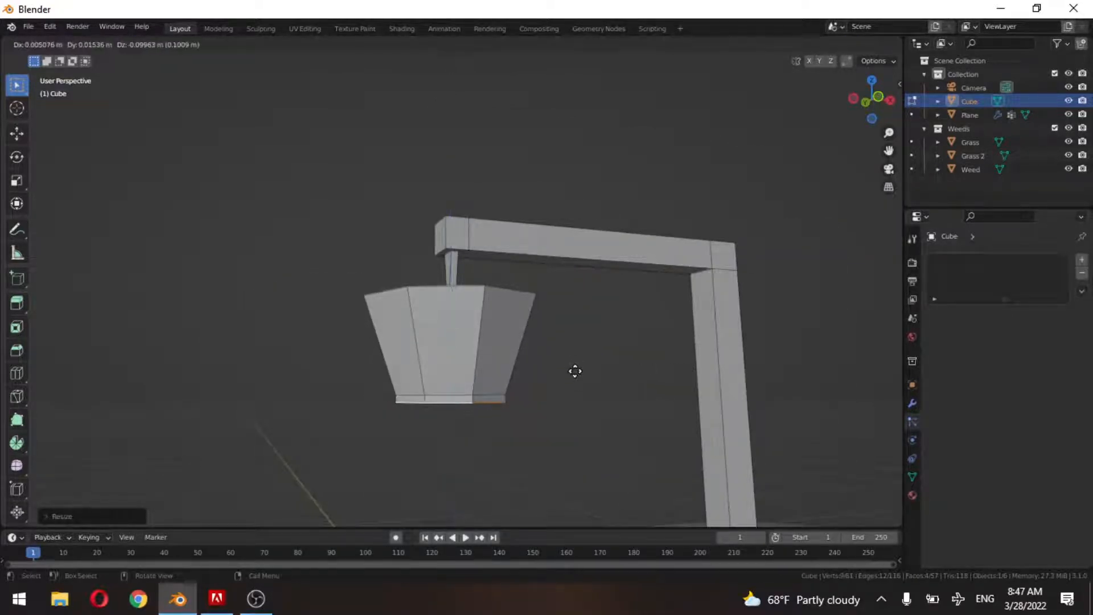
key(z)
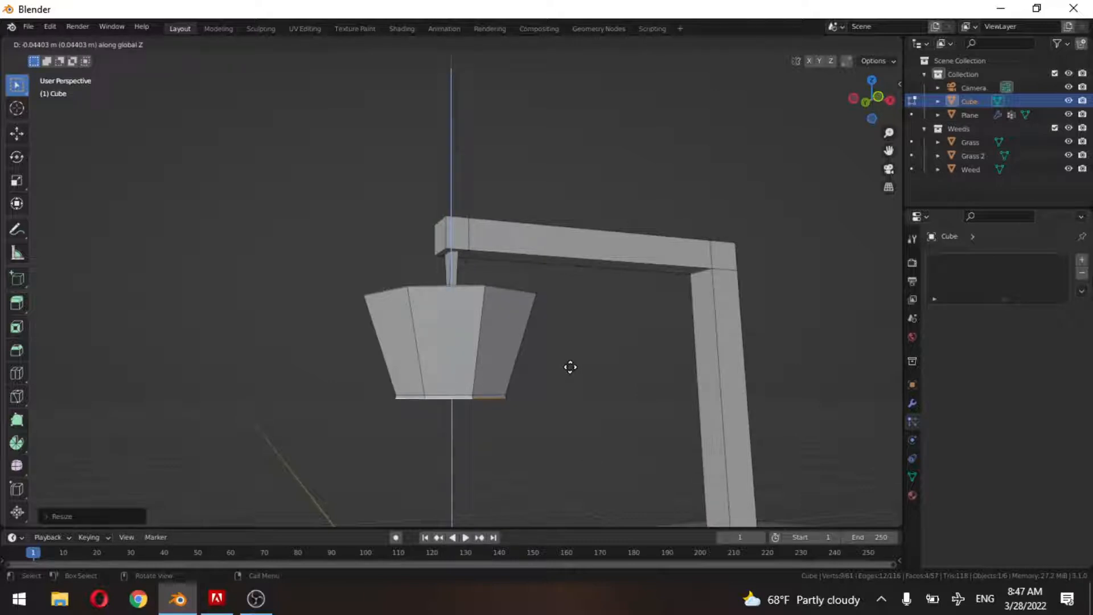
click(570, 367)
key(Tab)
scroll(561, 361, down, 5)
scroll(563, 361, up, 6)
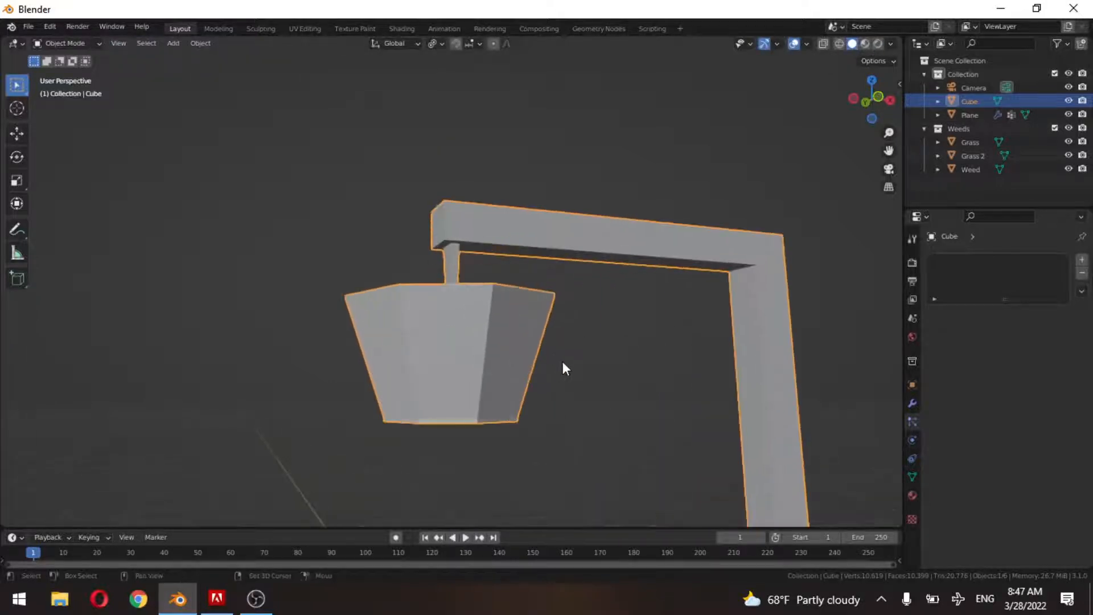
Return to Edit Mode and add a horizontal loop cut around the upper part of the vertical post.
middle_drag(565, 369, 464, 313)
key(Tab)
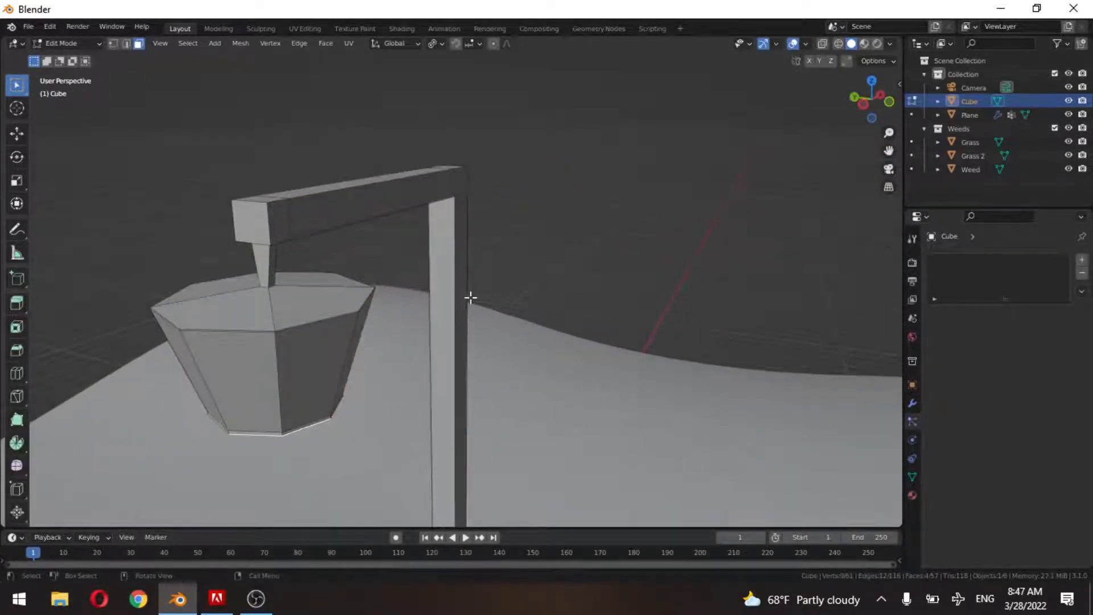
shift+middle_drag(459, 269, 436, 233)
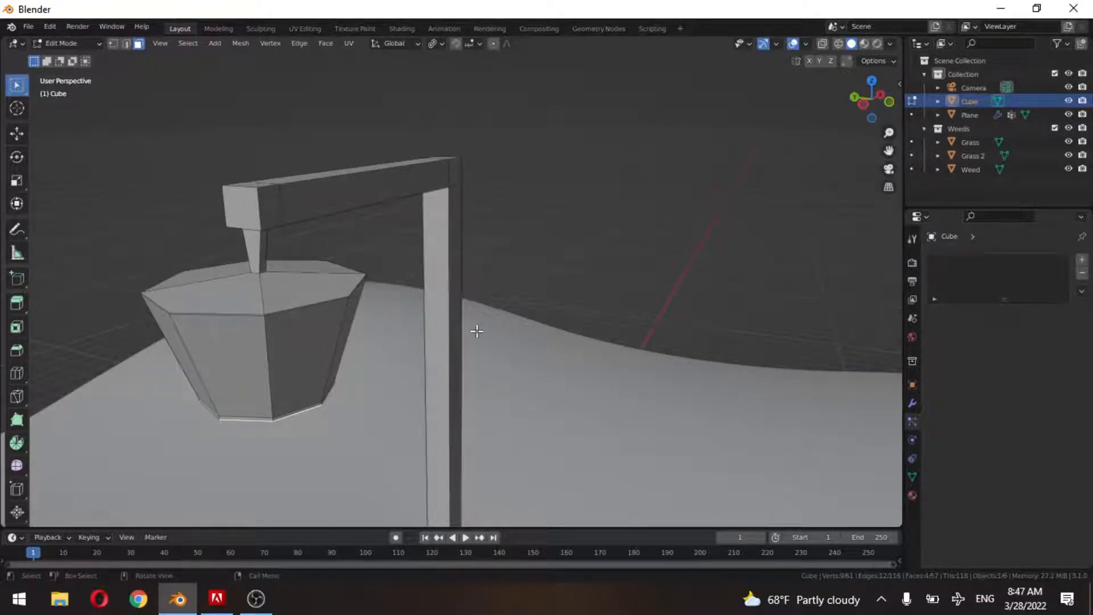
middle_drag(449, 376, 453, 371)
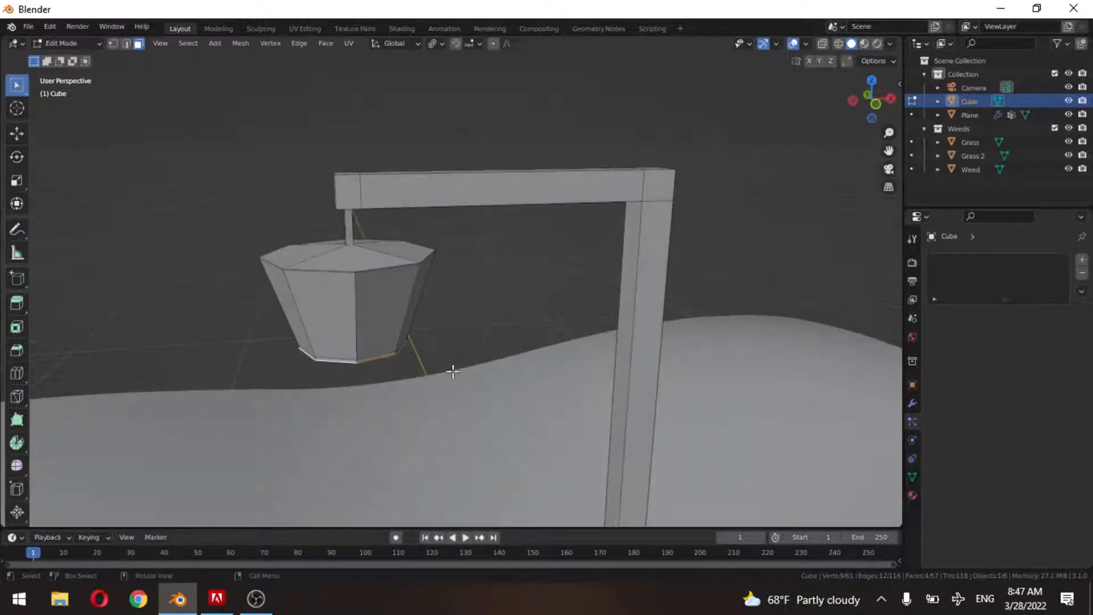
key(ctrl+r)
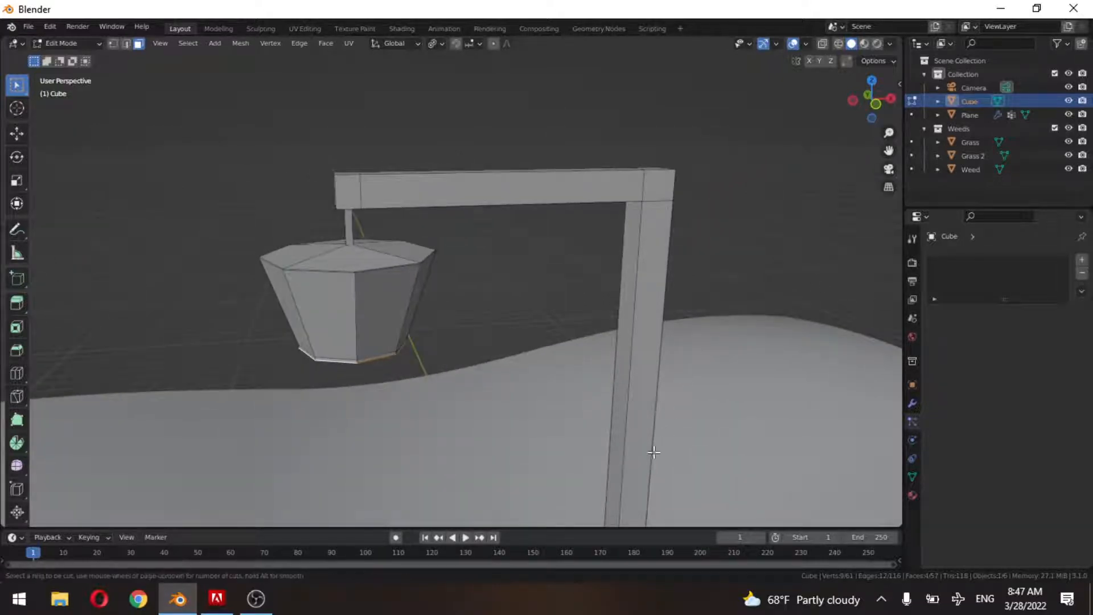
click(674, 461)
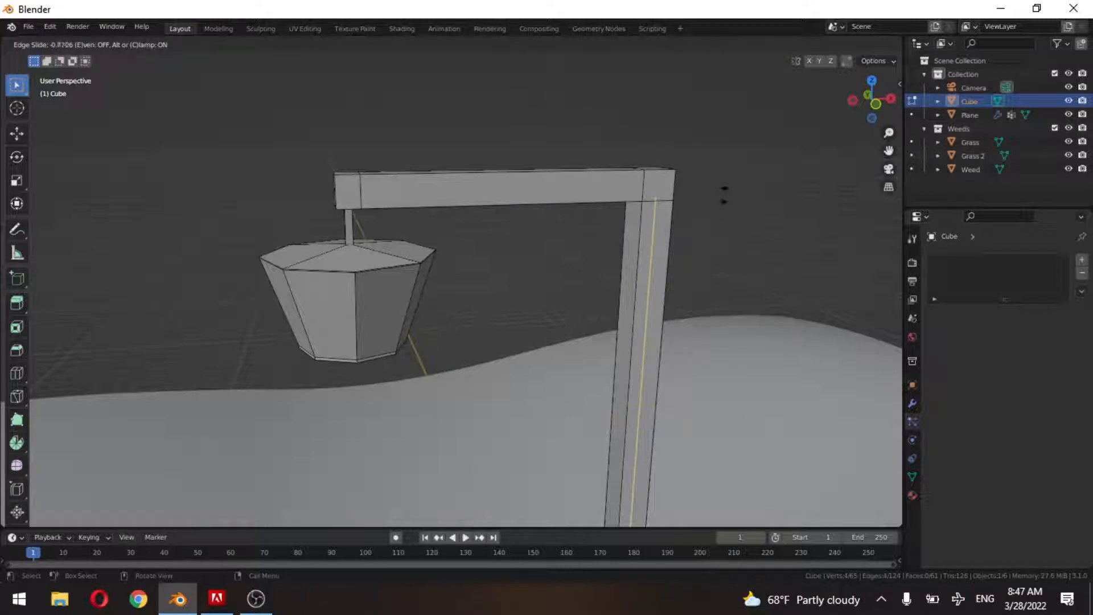
click(732, 253)
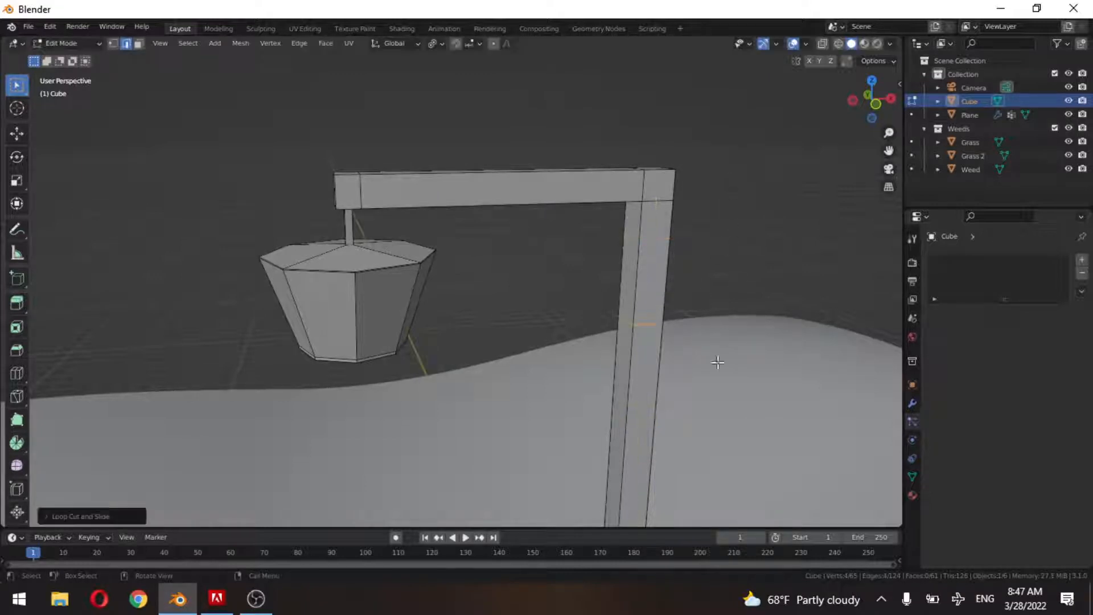
Add a second horizontal loop cut on the post, slid up to just below the first one.
scroll(706, 376, down, 4)
middle_drag(701, 395, 674, 293)
key(ctrl+r)
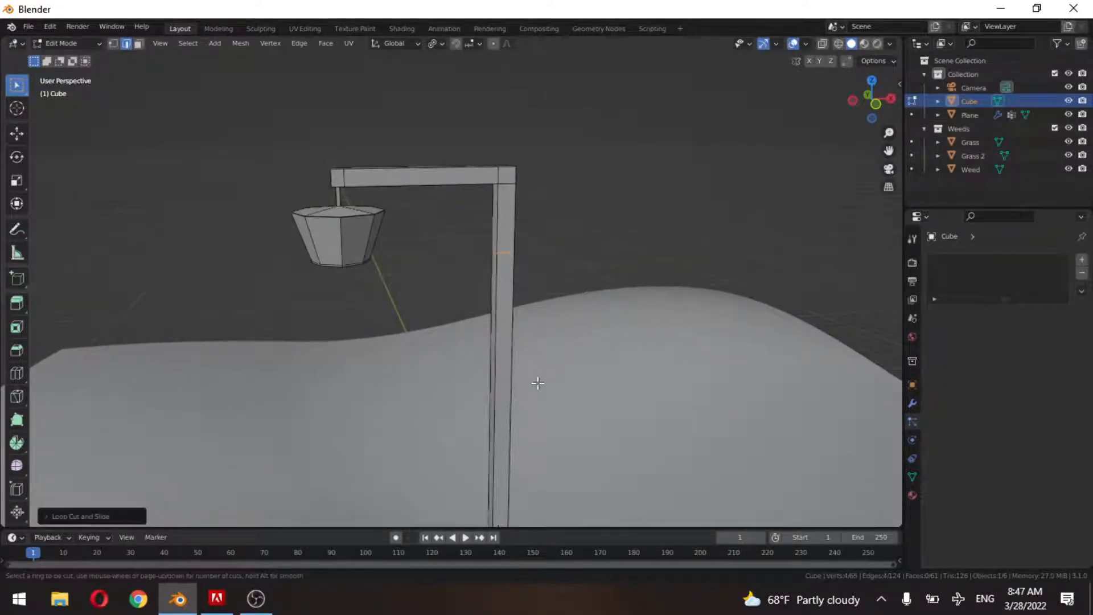
click(533, 417)
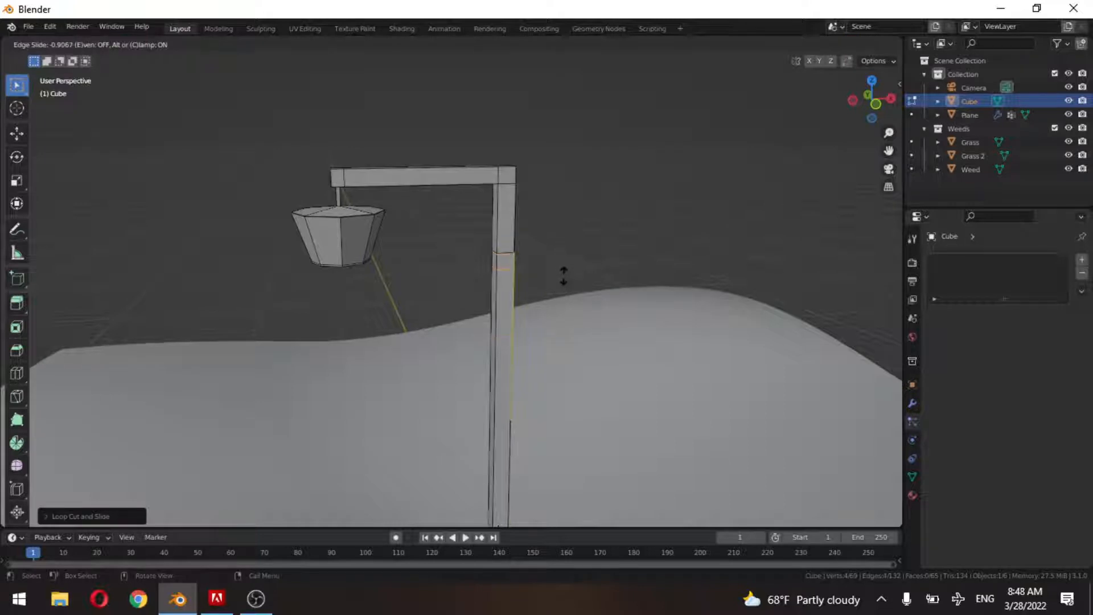
click(563, 274)
Select the ring of faces between the post's two loop cuts and extrude it along normals by about 0.43 m as a collar.
key(3)
scroll(545, 256, up, 2)
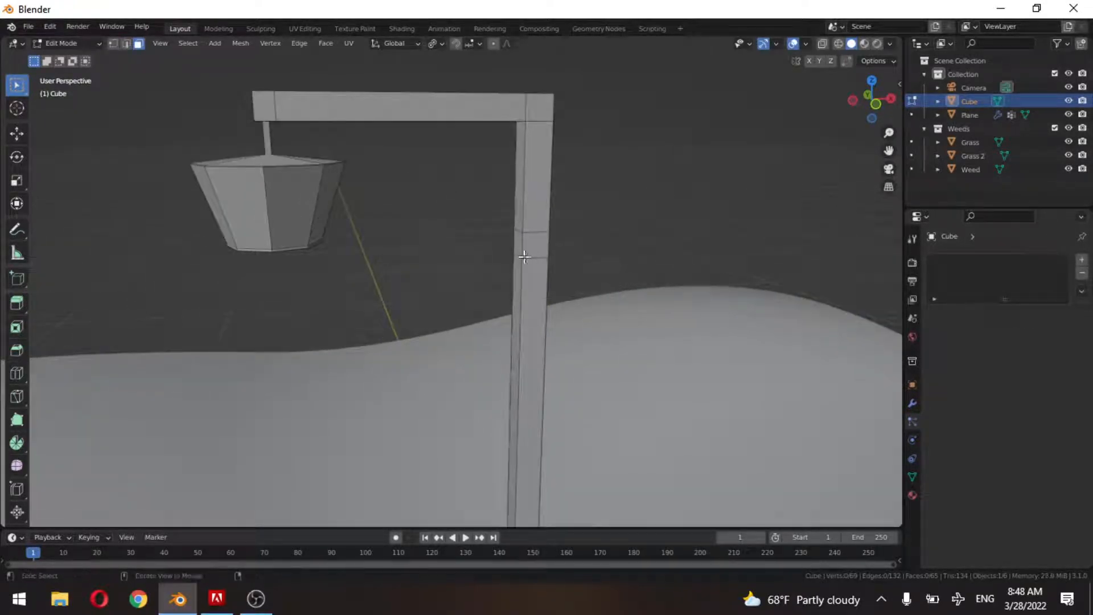
alt+click(522, 252)
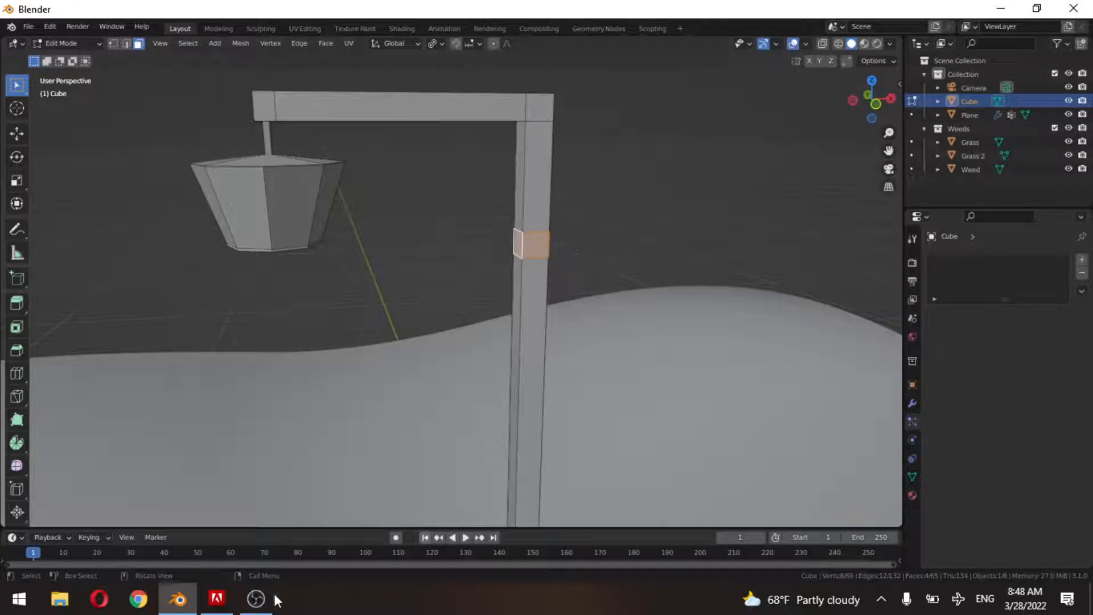
key(alt+e)
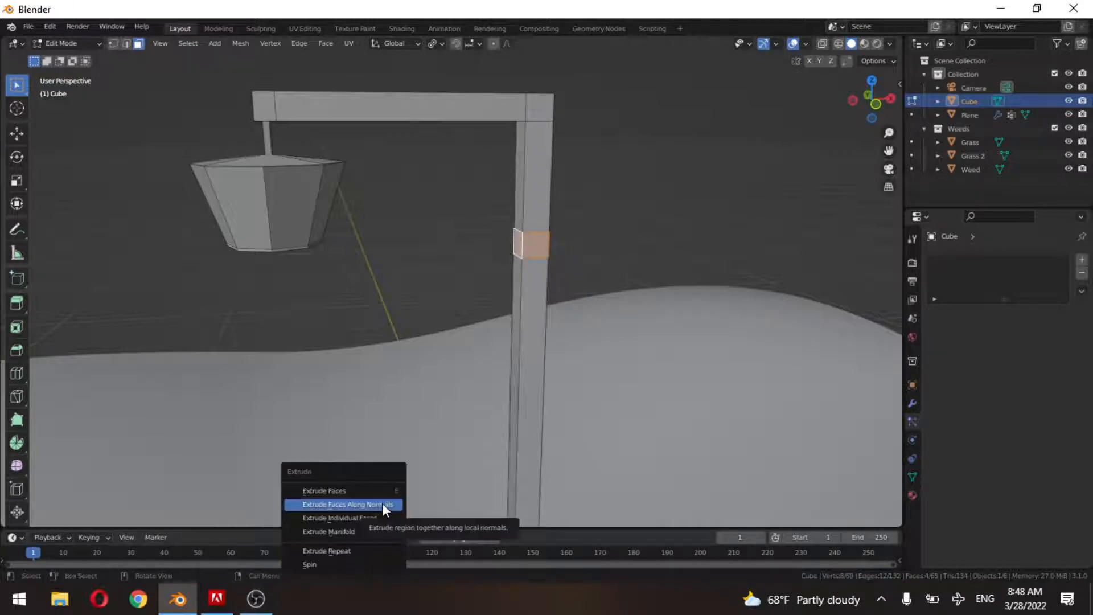
click(381, 504)
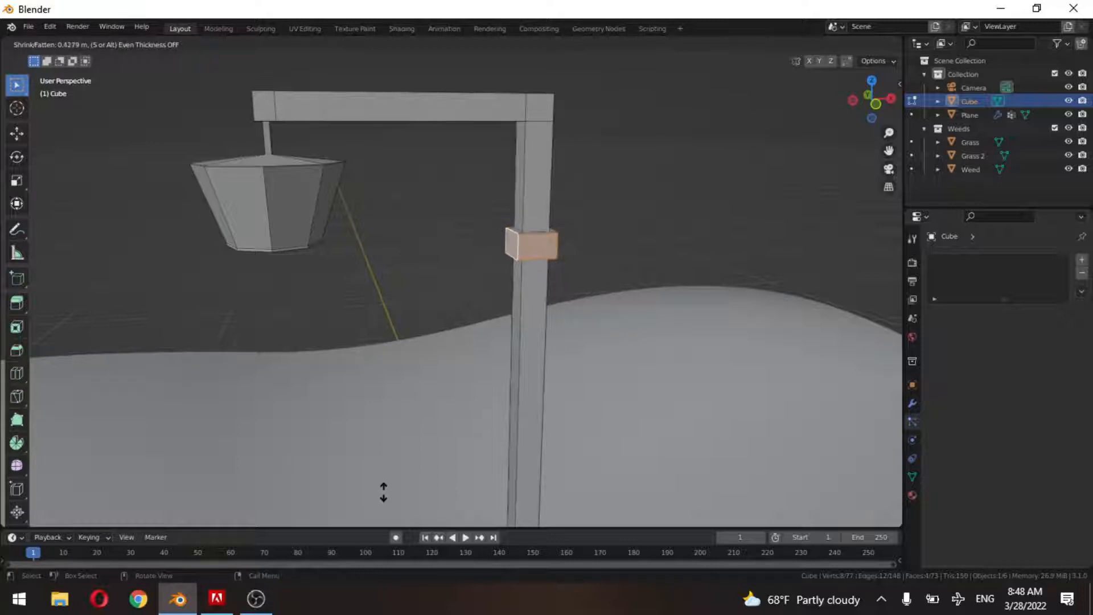
click(384, 492)
shift+middle_drag(605, 390, 455, 453)
scroll(444, 362, up, 1)
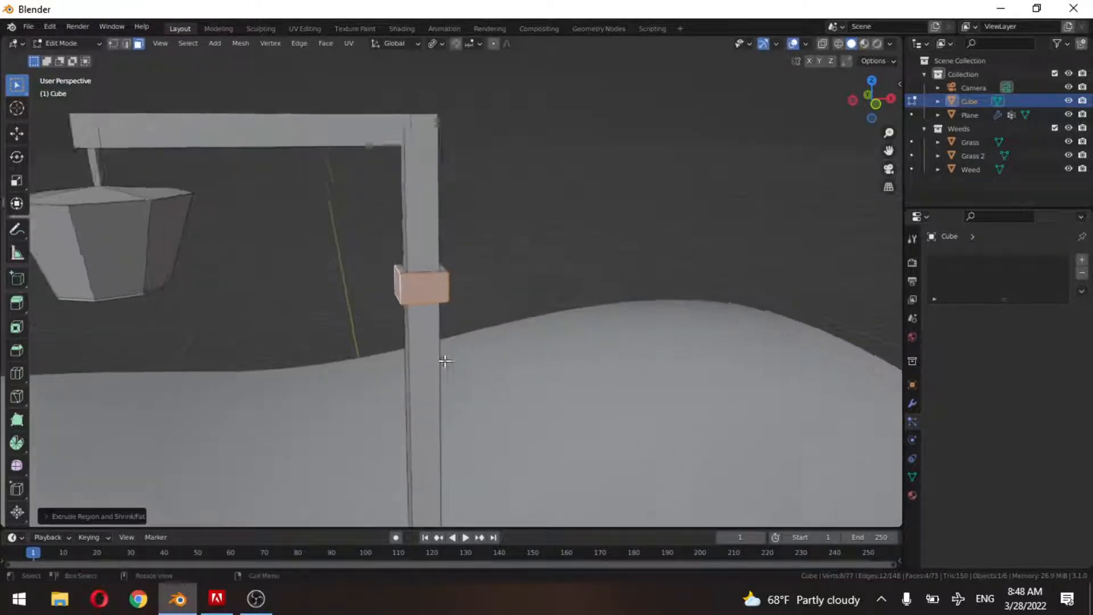
Leave Edit Mode and examine the whole street lamp's size against the terrain from several angles and distances.
scroll(444, 361, down, 7)
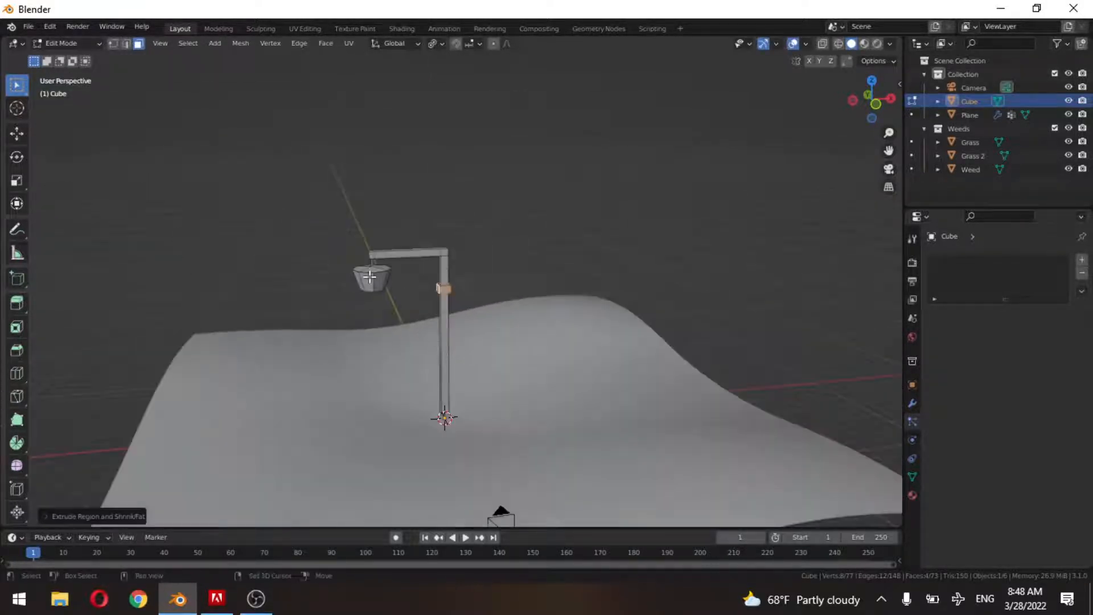
middle_drag(461, 376, 413, 310)
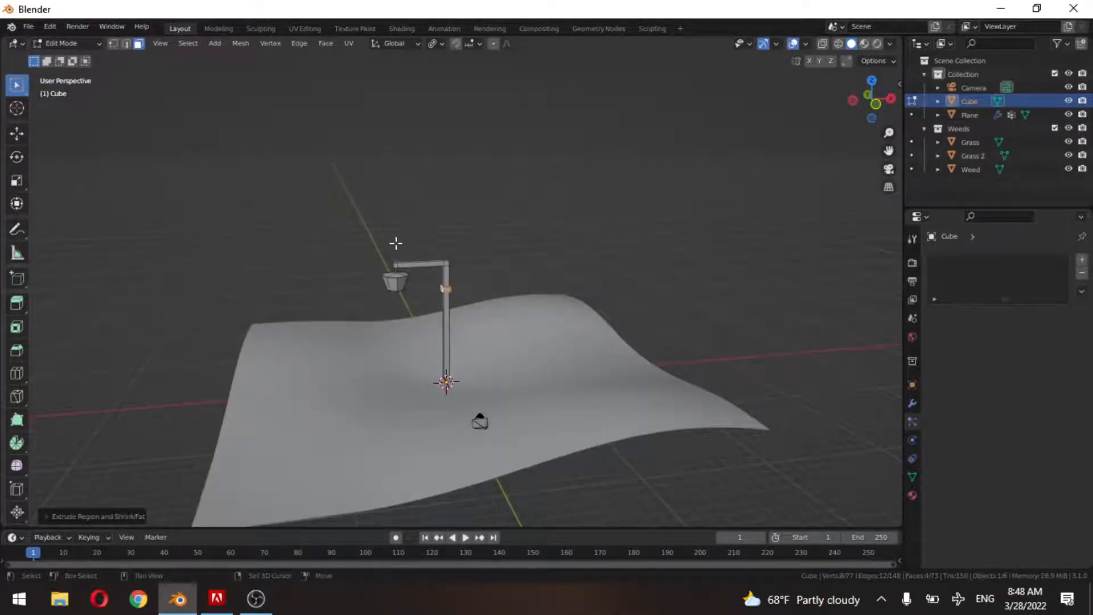
middle_drag(441, 366, 512, 379)
scroll(482, 303, up, 4)
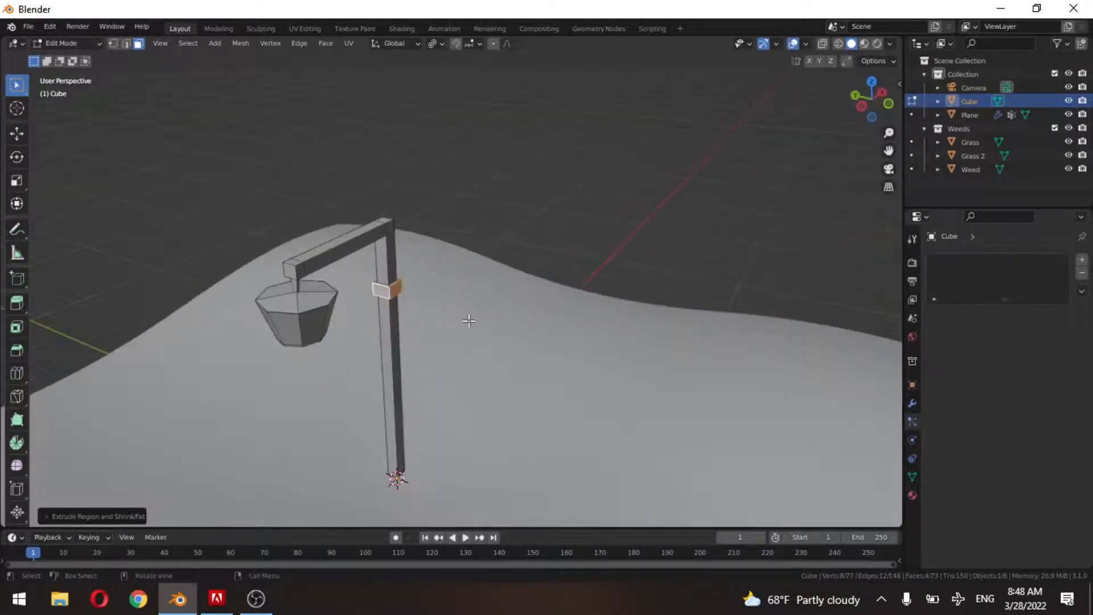
key(Tab)
scroll(408, 307, up, 3)
scroll(419, 327, down, 6)
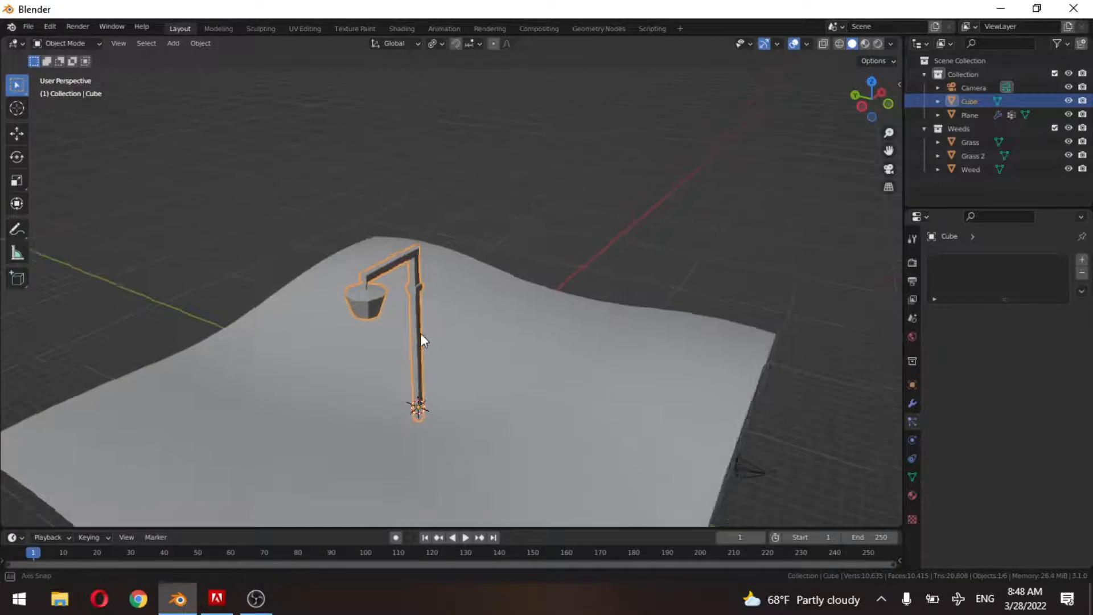
middle_drag(421, 333, 494, 326)
scroll(437, 302, down, 6)
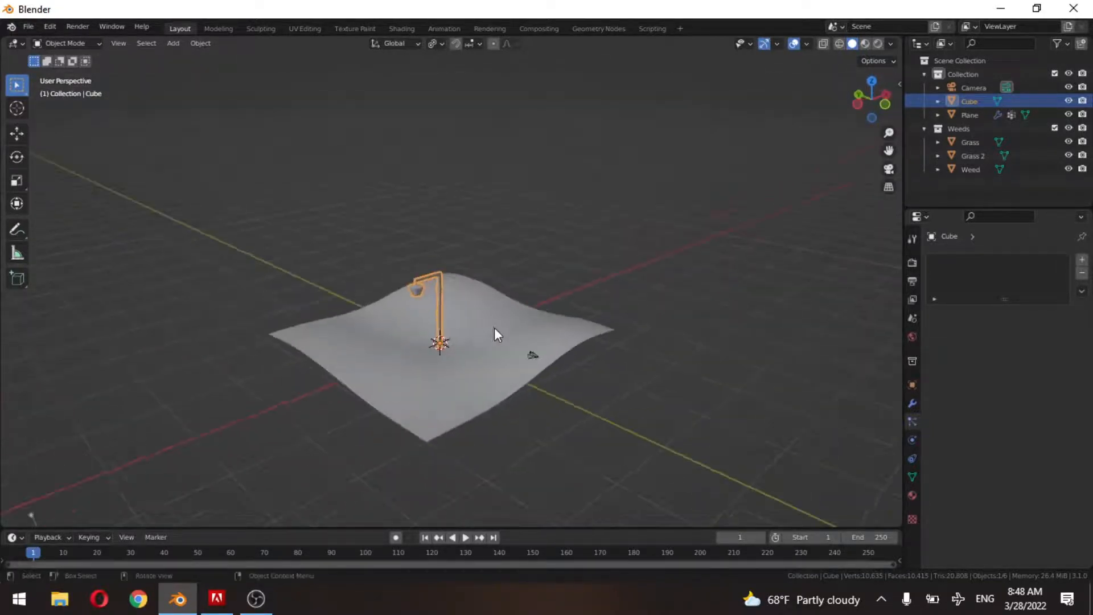
scroll(507, 366, up, 6)
scroll(509, 367, down, 3)
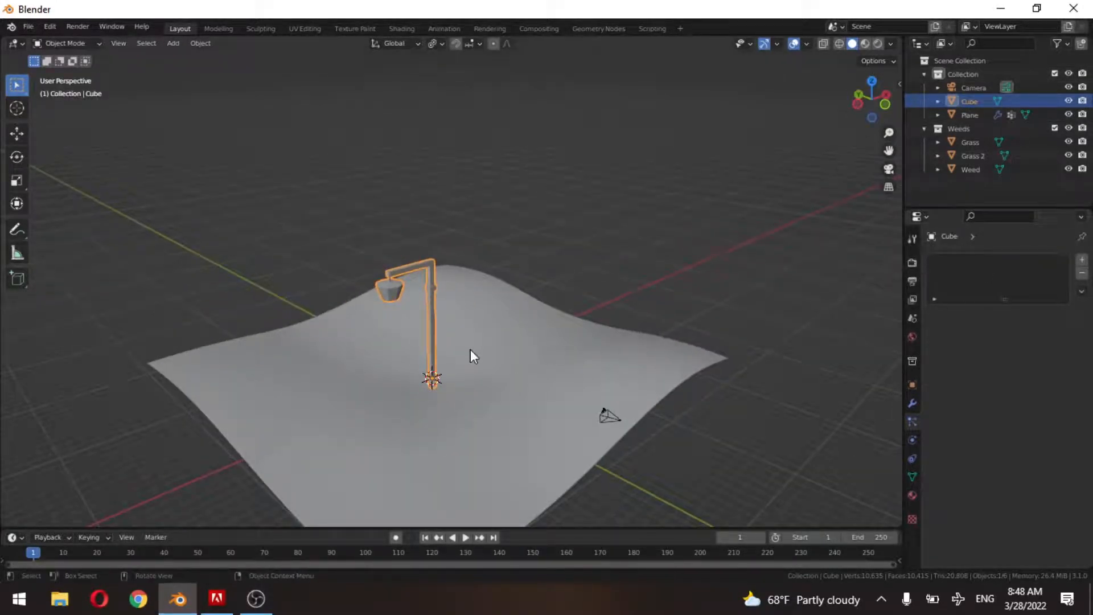
Scale the lamp down to about 0.65, then shrink it further in the camera view until it fits inside the frame.
key(s)
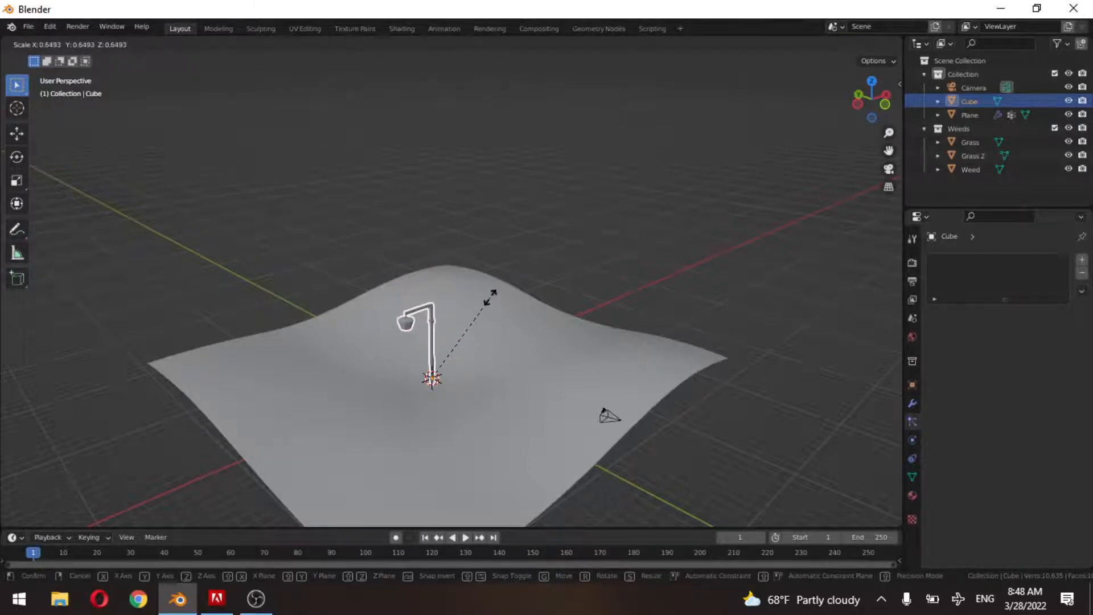
click(491, 298)
key(KP_0)
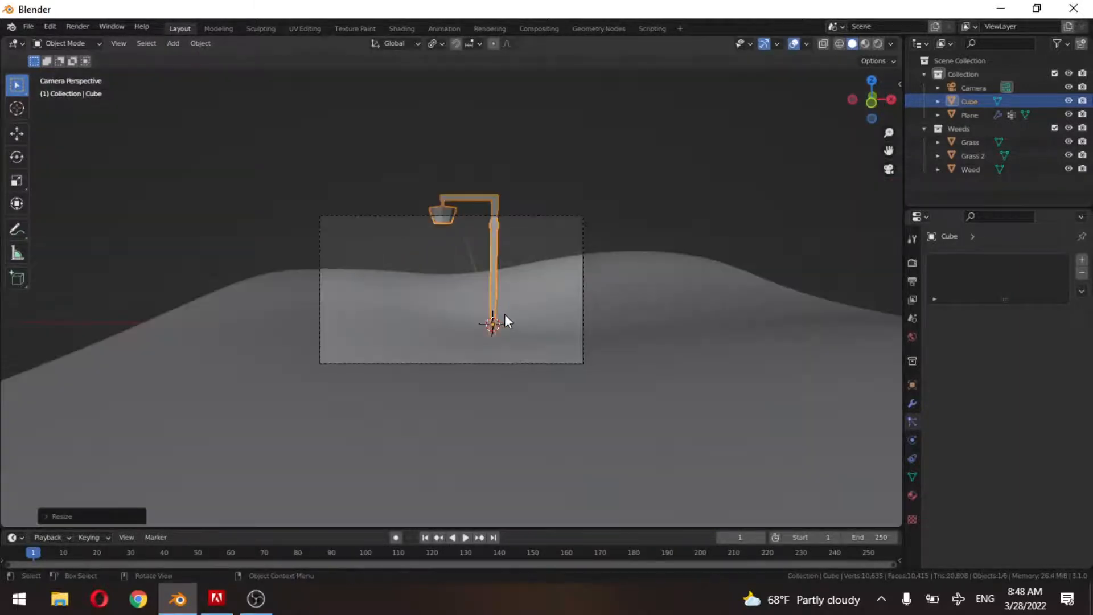
key(s)
click(590, 245)
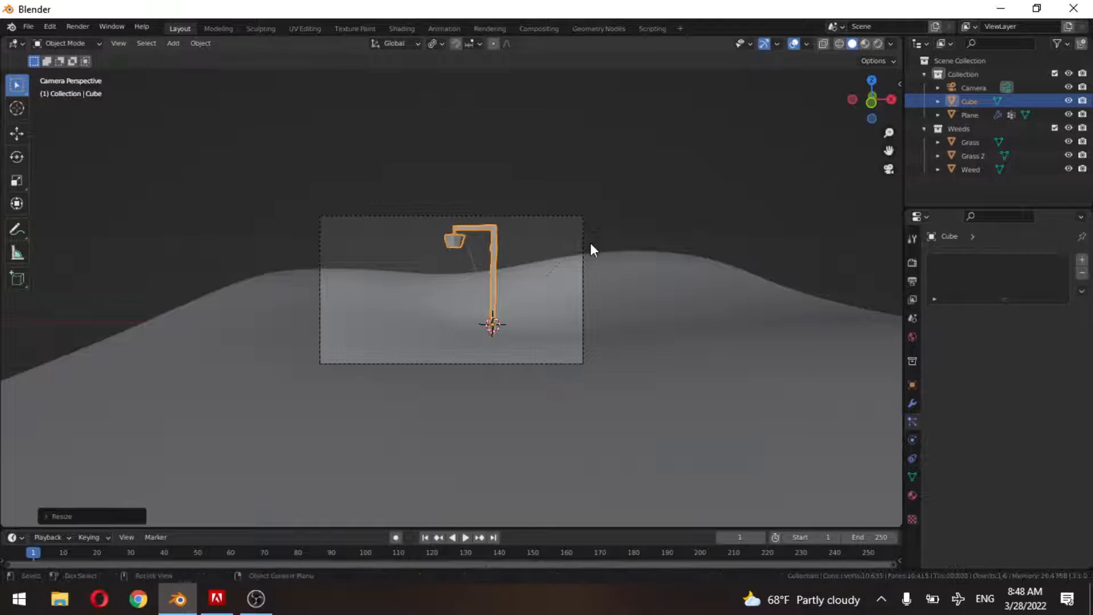
Show the ground plane's ParticleSystem in the viewport and hide the viewport overlays.
click(647, 395)
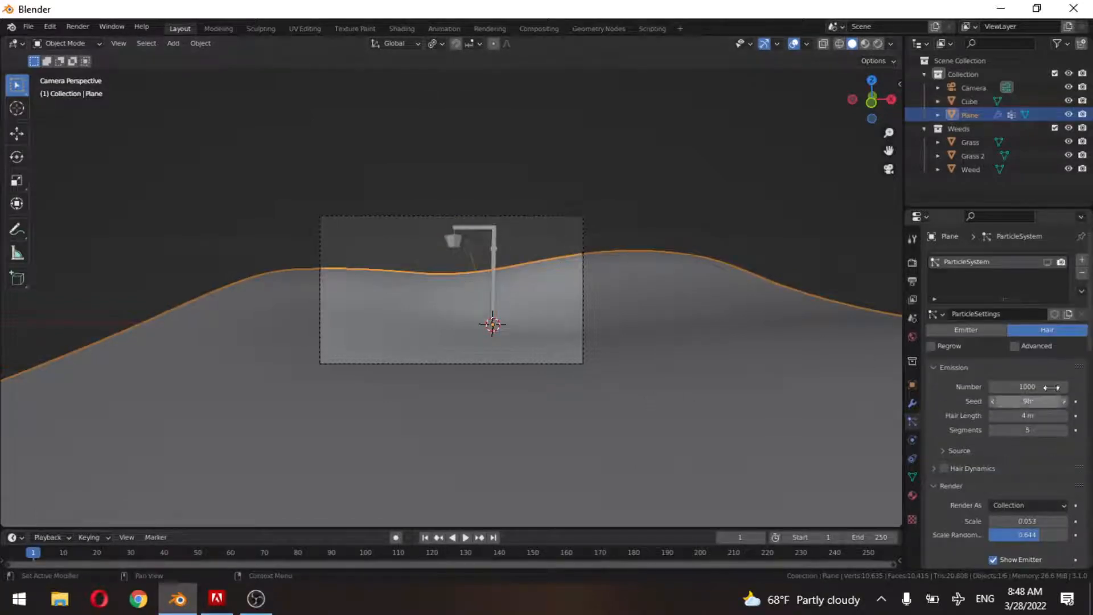
click(1047, 262)
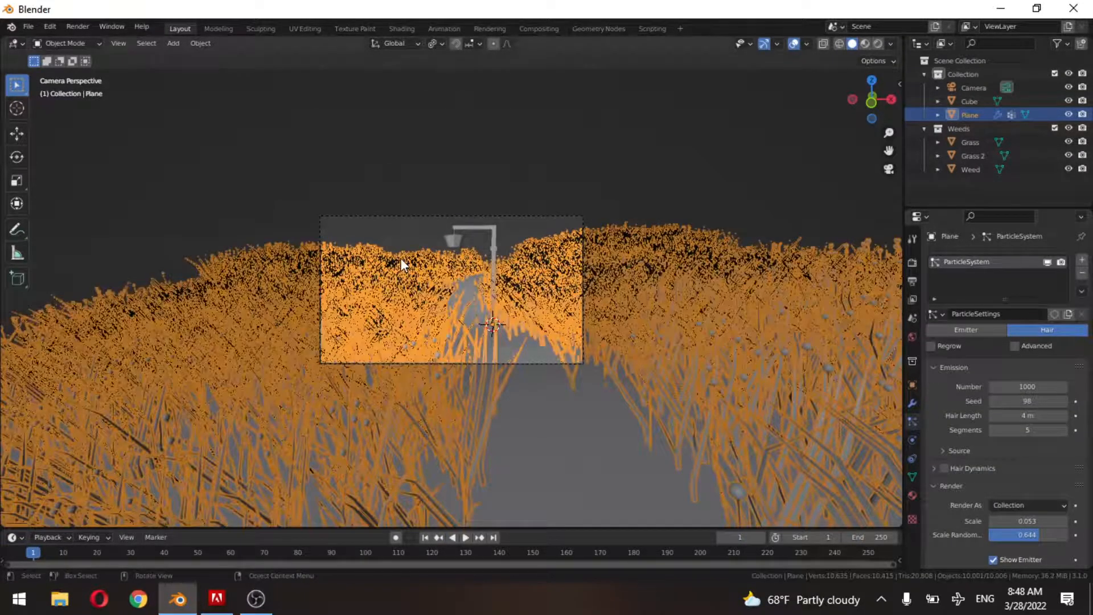
click(454, 267)
Select the lamp and move it with Z locked to the right edge of the path in the distance.
click(493, 251)
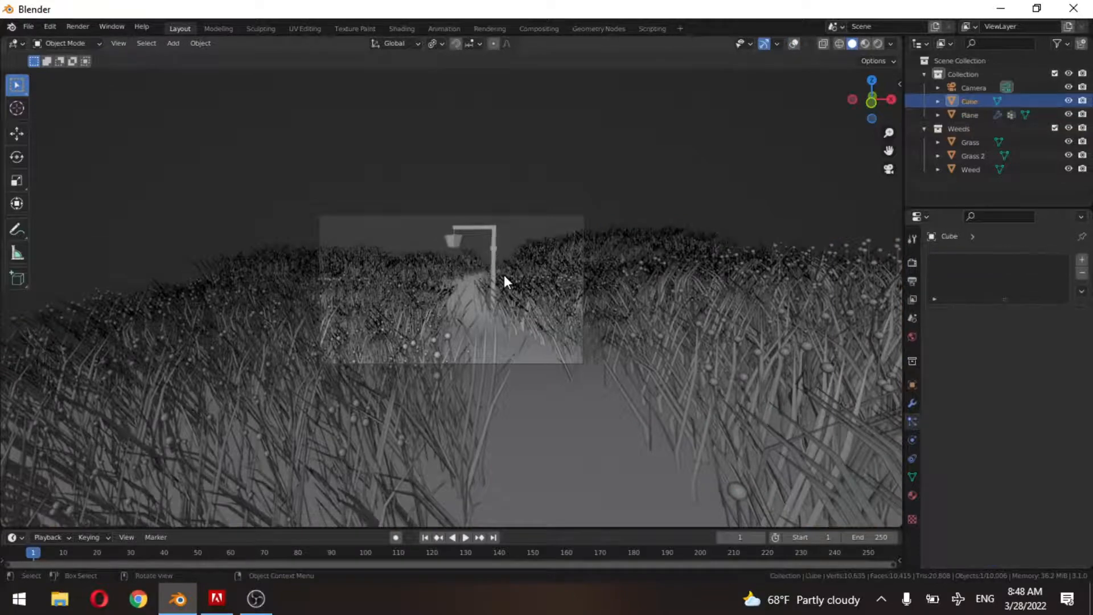
key(g)
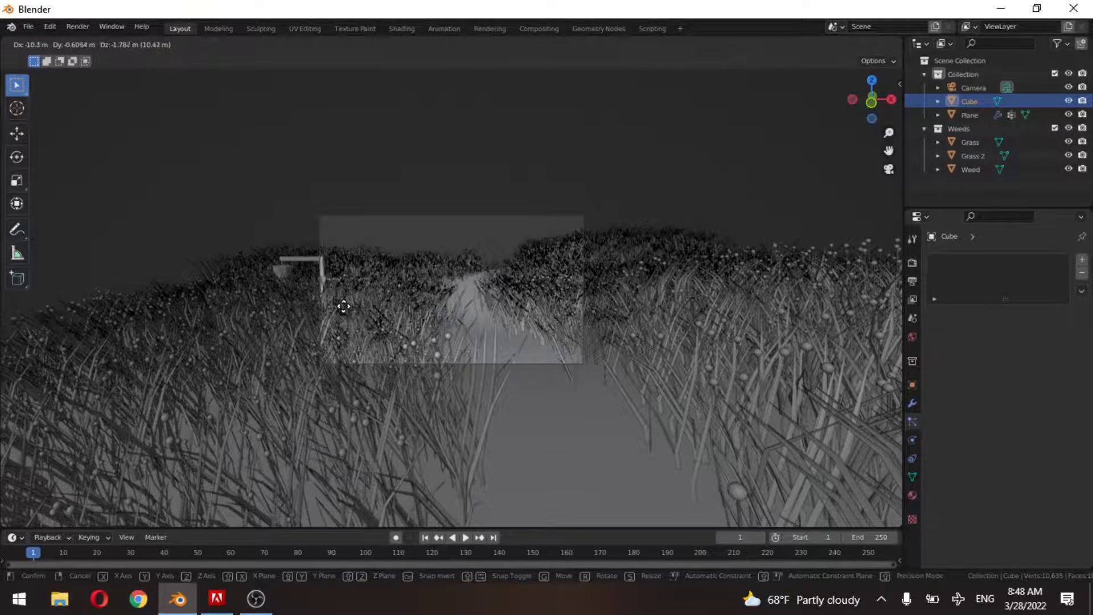
key(shift+z)
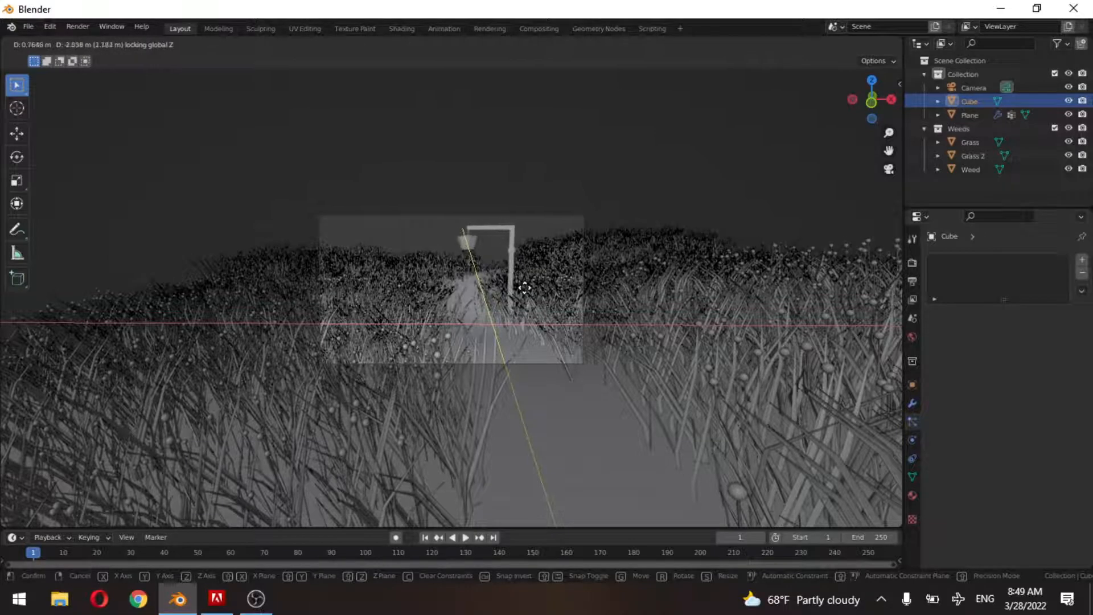
click(530, 286)
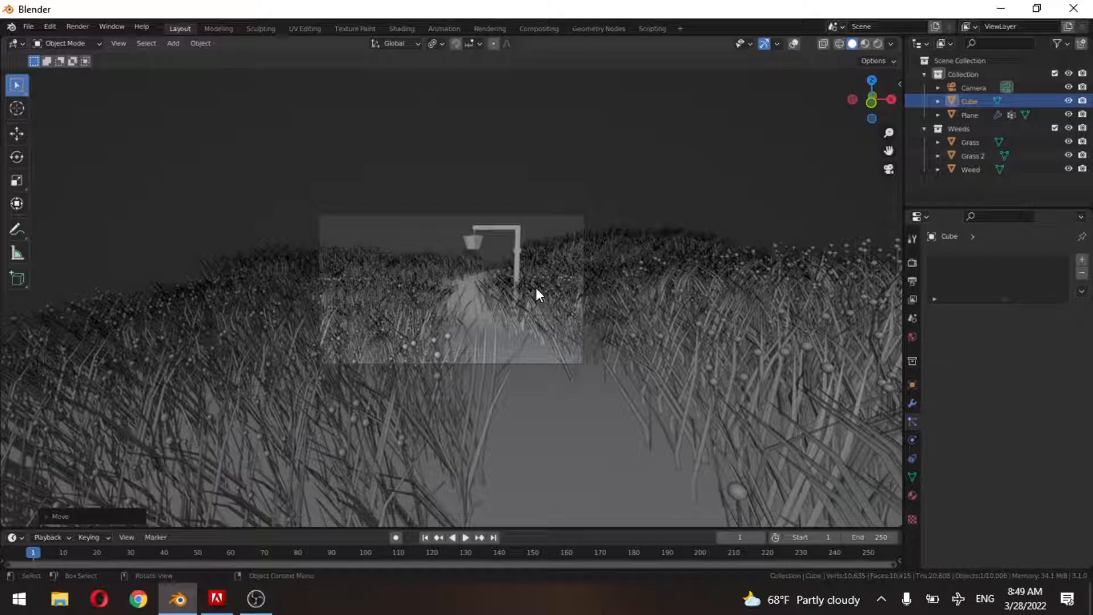
Make a linked duplicate of the lamp and place it with Z locked nearer the camera, on the path's left side.
key(shift+d)
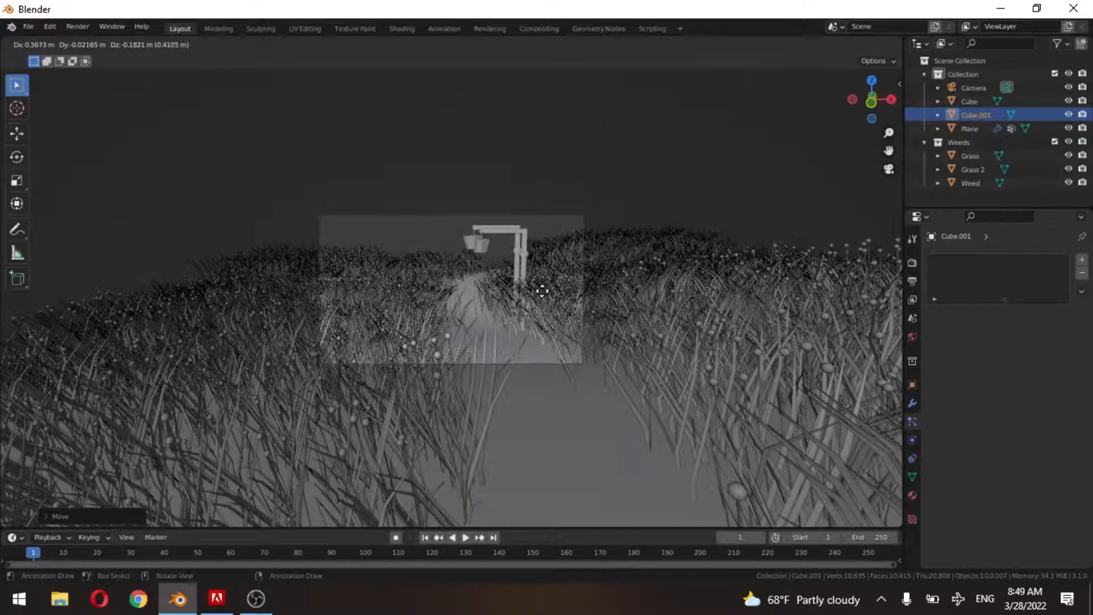
key(shift+z)
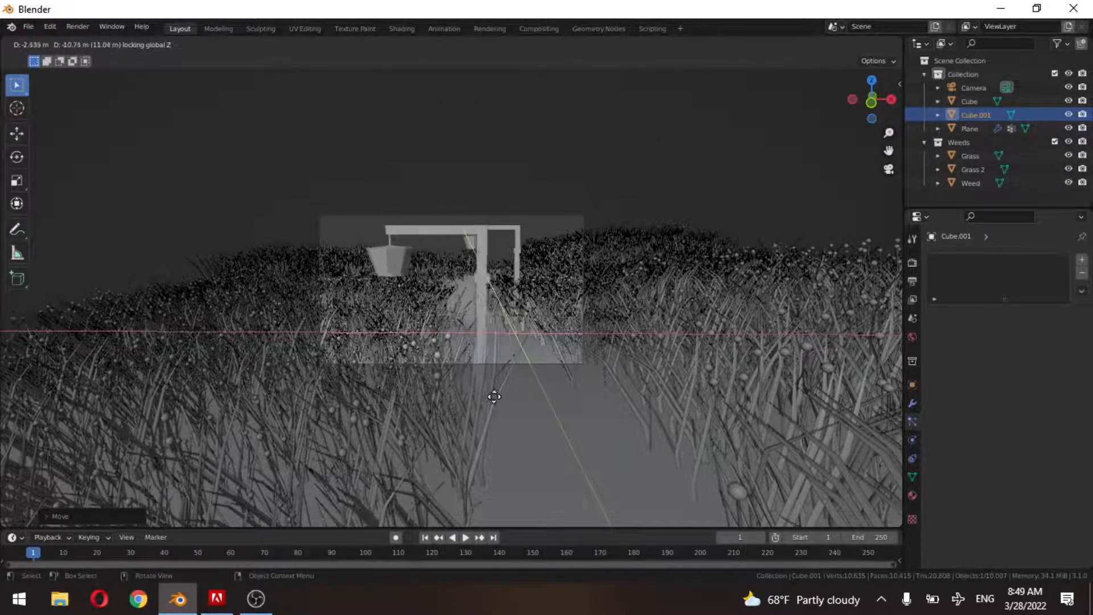
click(468, 393)
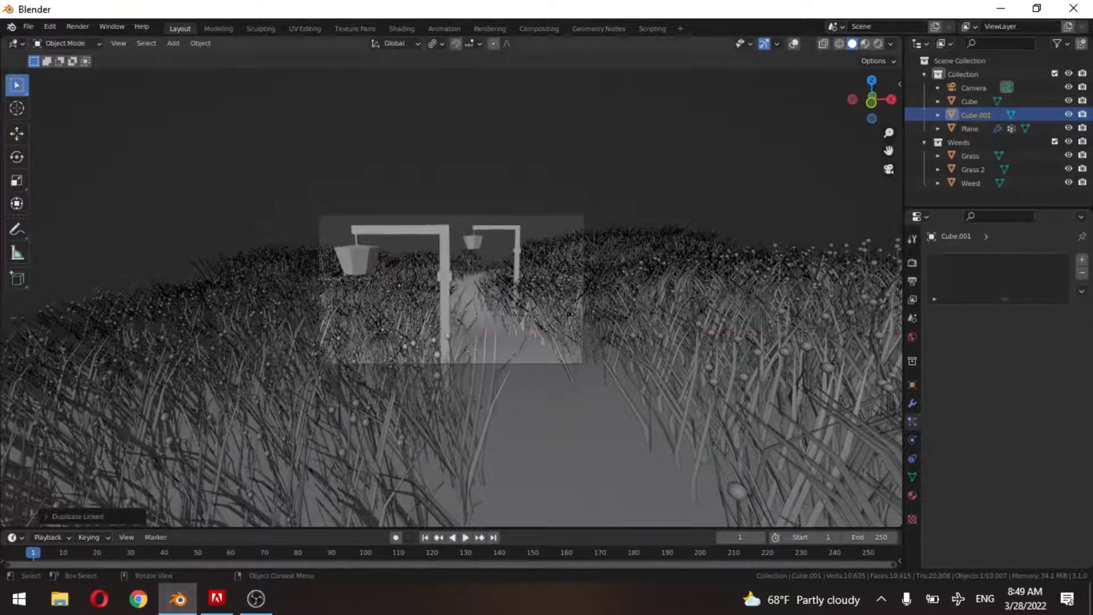
Rotate the duplicated lamp 180° around the Z axis so its arm points the opposite way.
text(rz)
text(90)
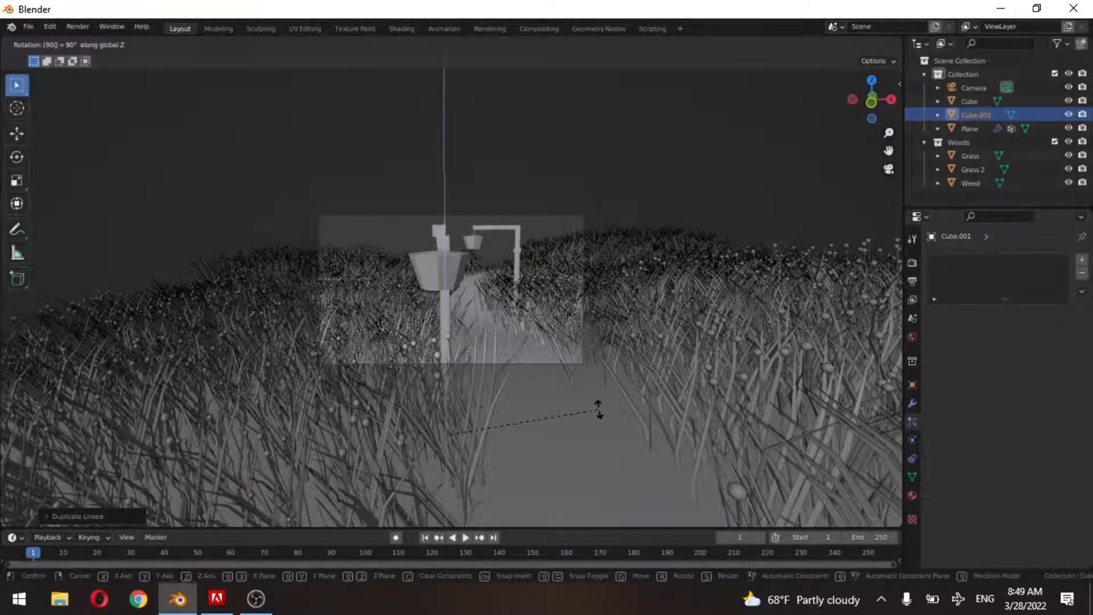
key(BackSpace)
key(BackSpace)
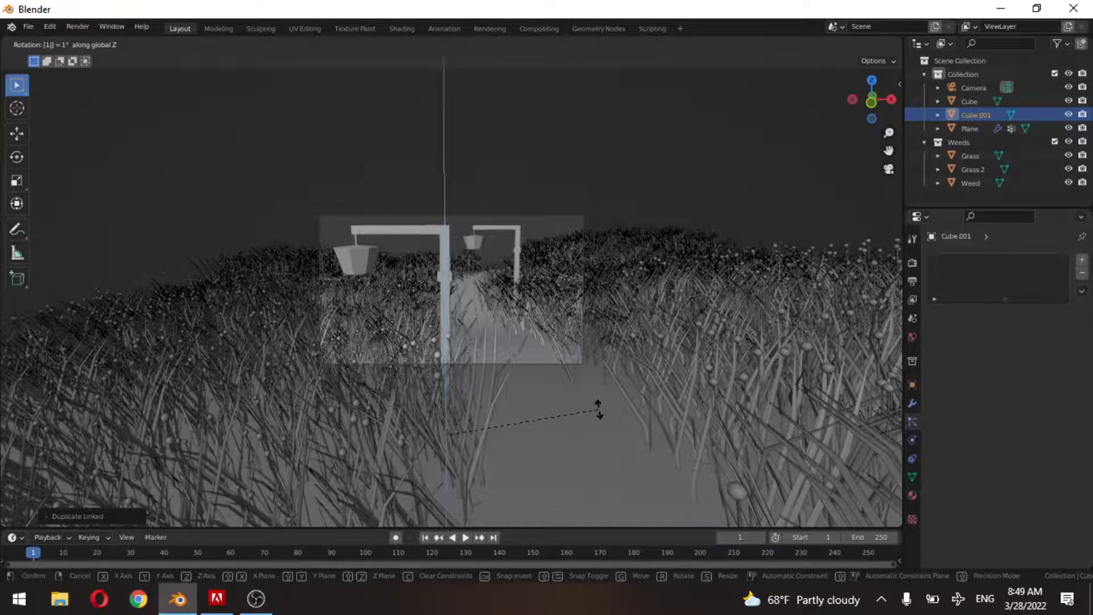
text(180)
key(Return)
Shift the duplicated lamp farther to the left of the path and turn it slightly around Z.
key(g)
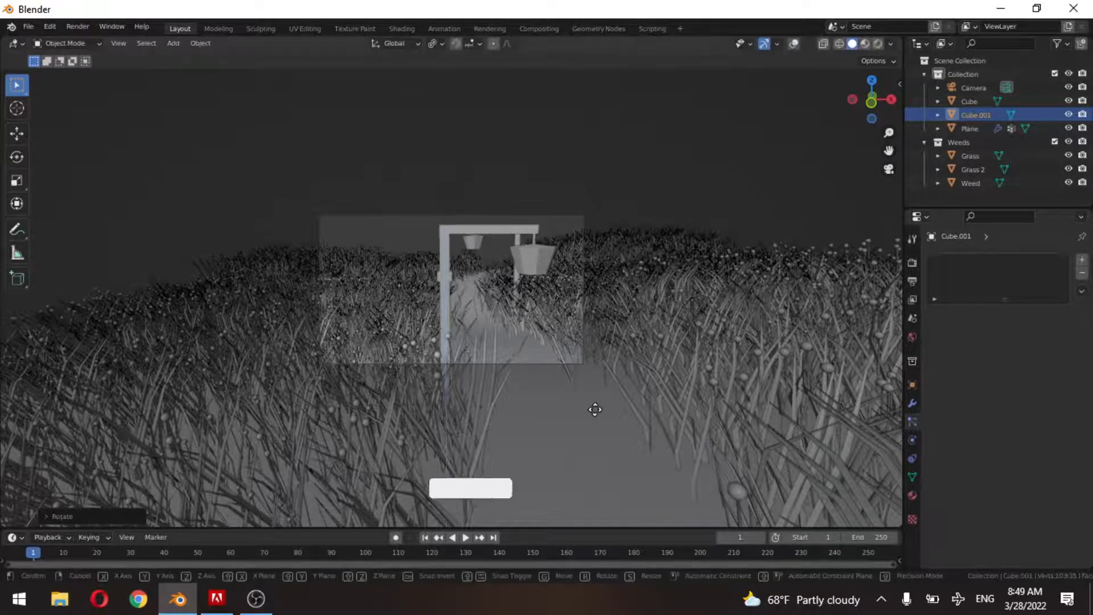
click(574, 414)
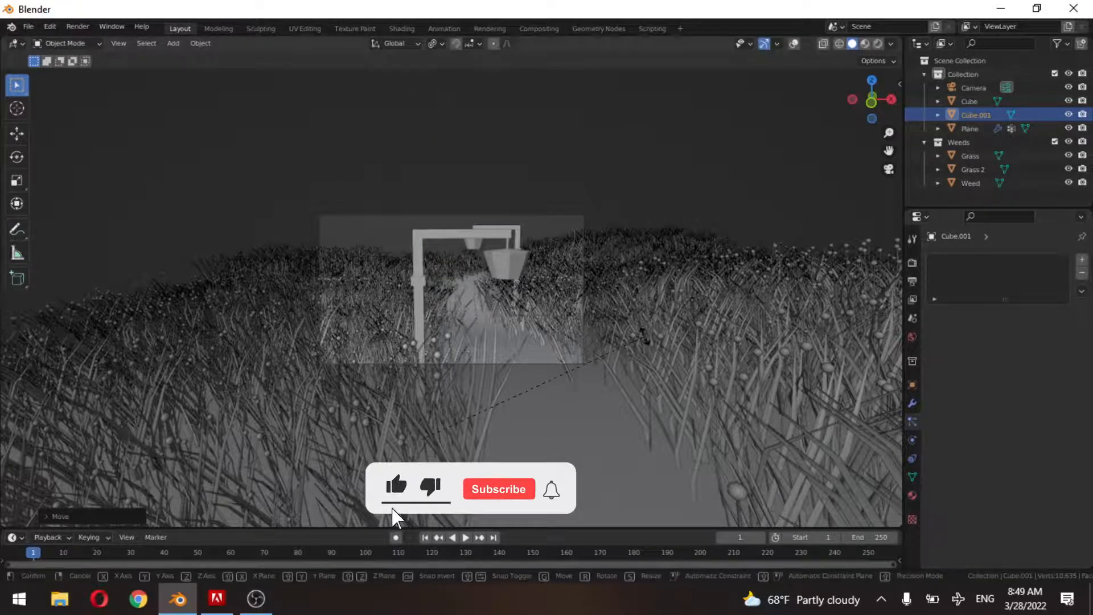
key(r)
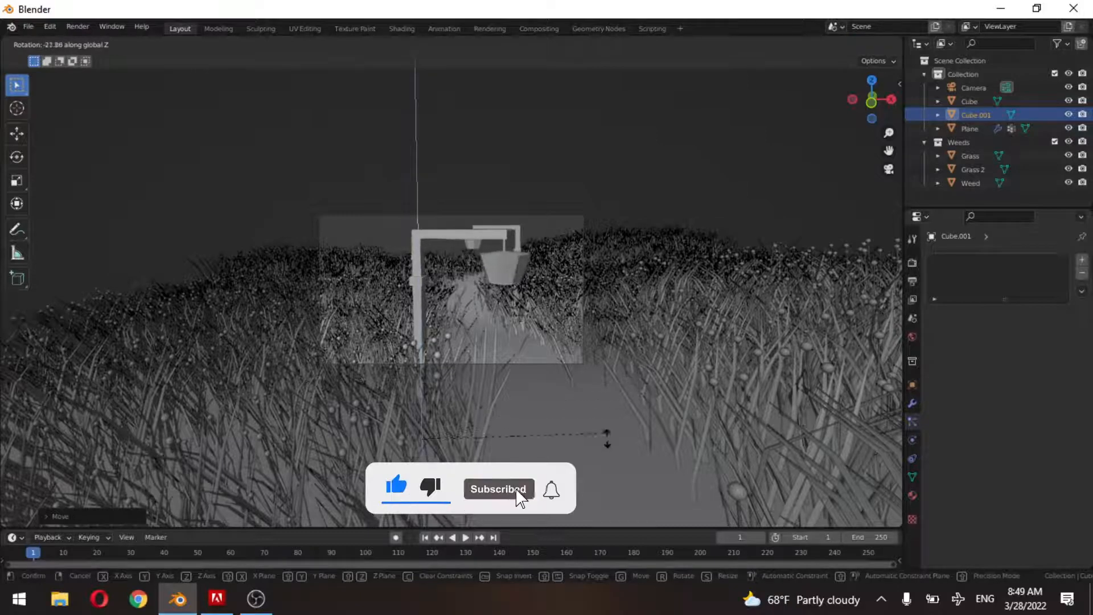
click(599, 453)
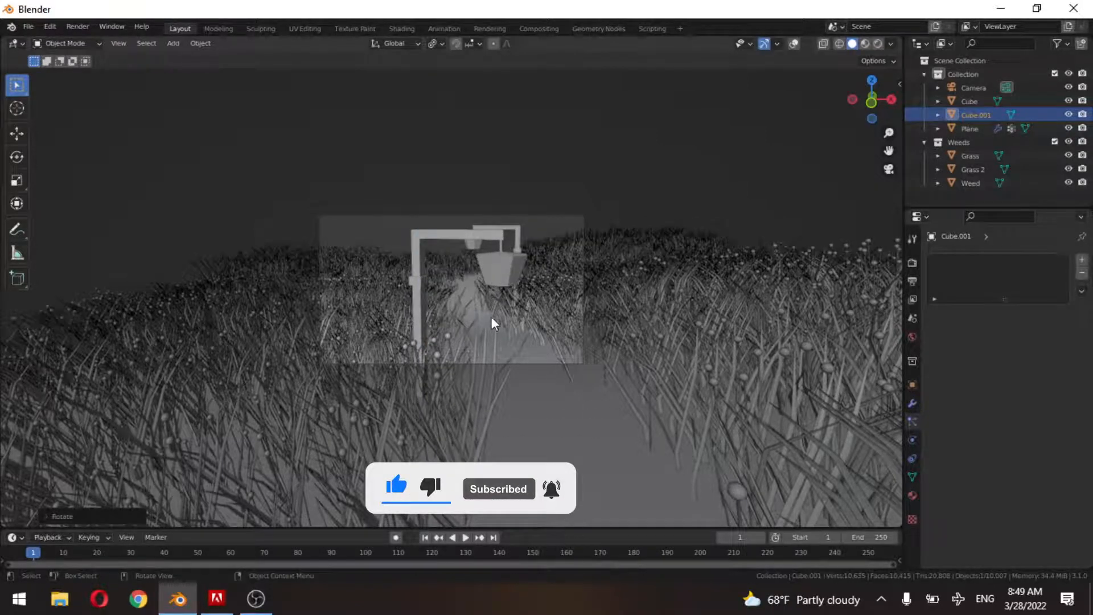
Move the duplicated lamp to the right of the path and rotate it around Z so its arm points left over the path.
key(g)
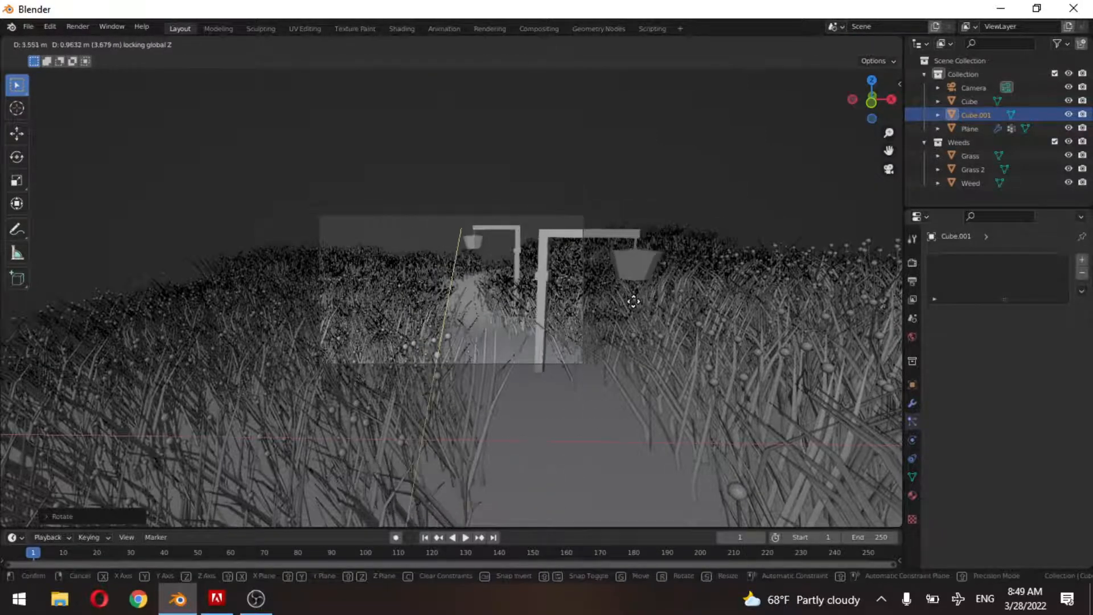
click(635, 301)
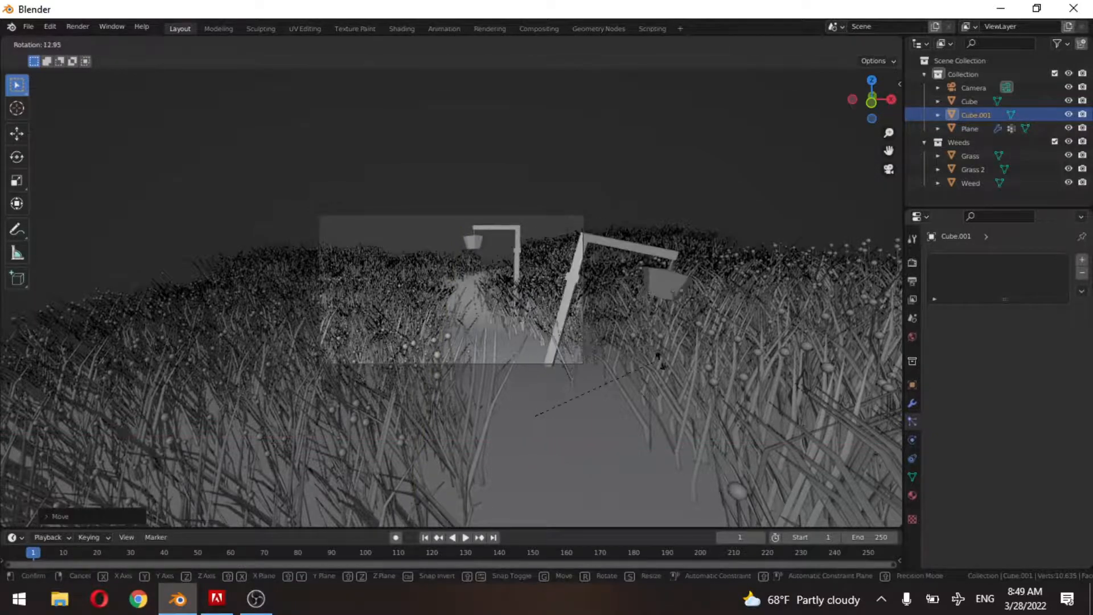
key(z)
click(530, 460)
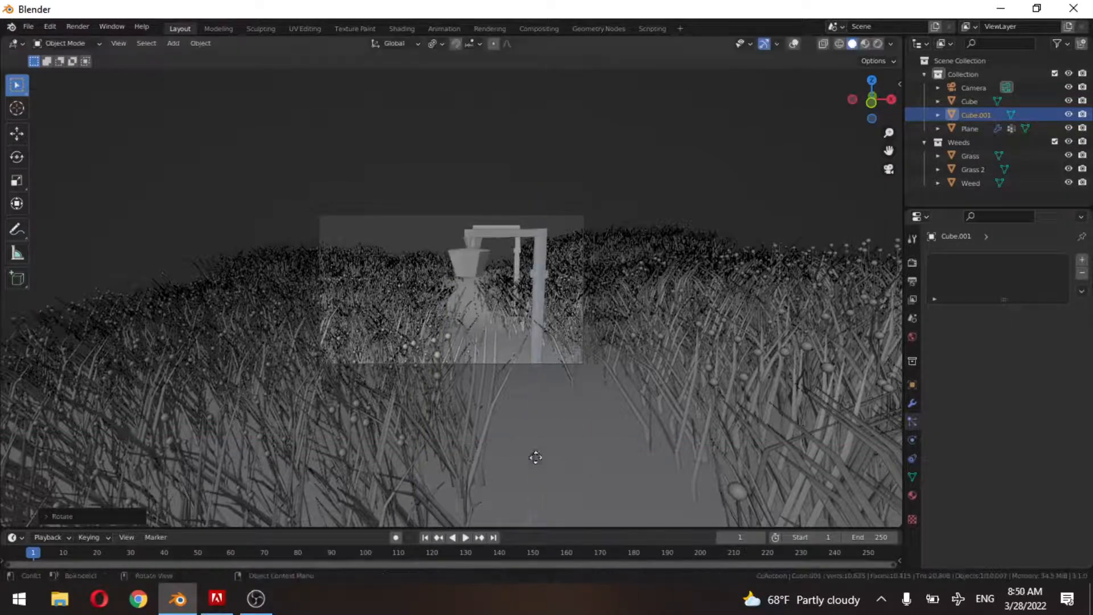
Position the duplicated lamp at the path's right edge with Z locked and raise it about 0.6 m along Z.
key(g)
key(shift+z)
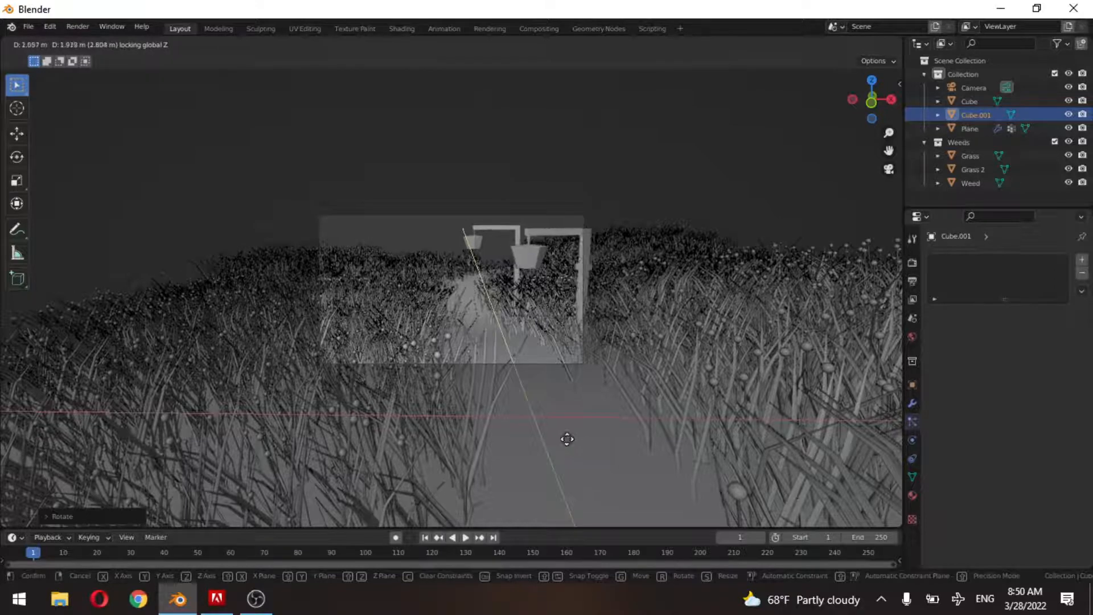
click(544, 435)
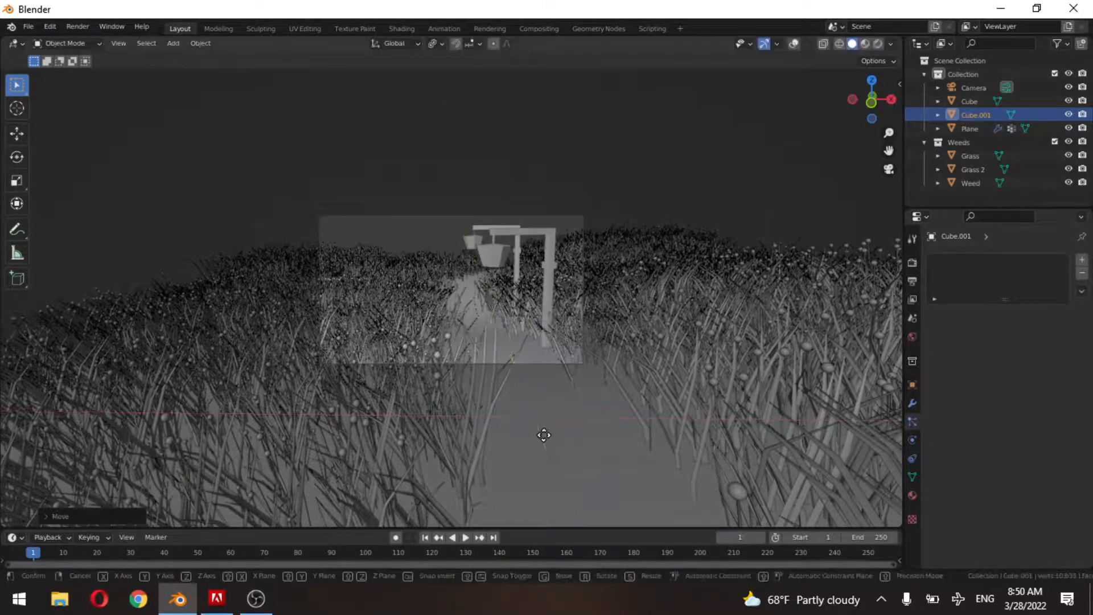
key(g)
key(z)
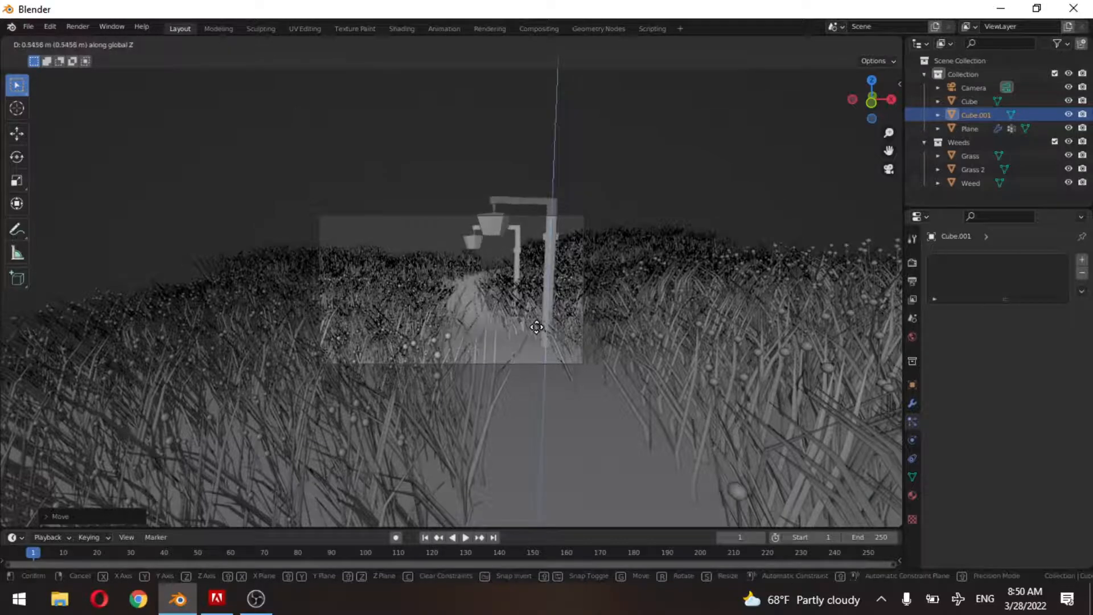
click(546, 316)
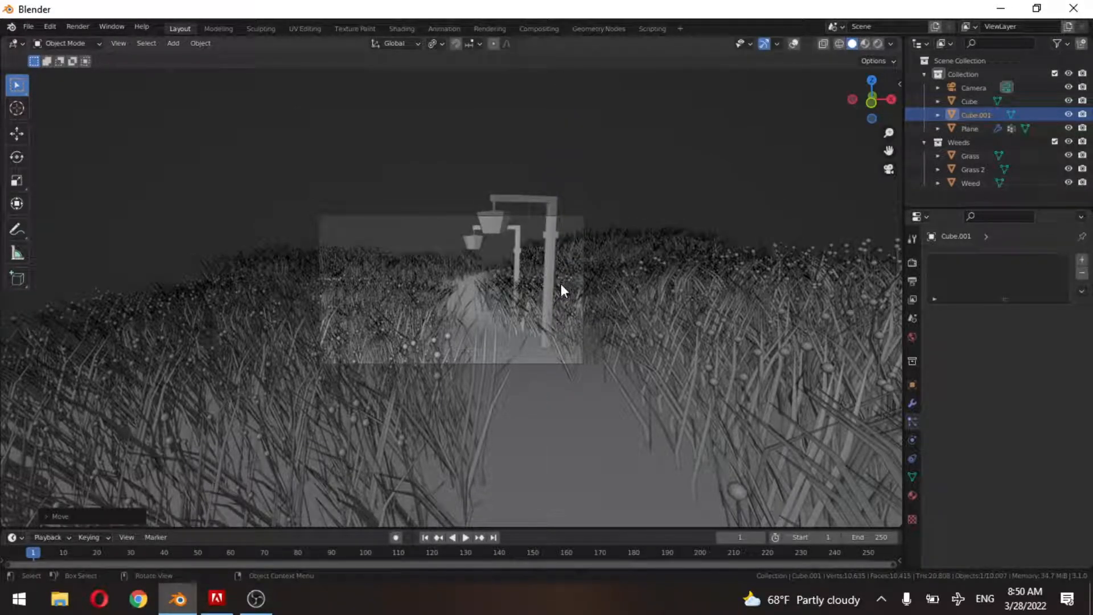
Make a linked copy of the right-hand lamp, place it left of the path with Z locked, and rotate it around Z to face the path.
key(shift+d)
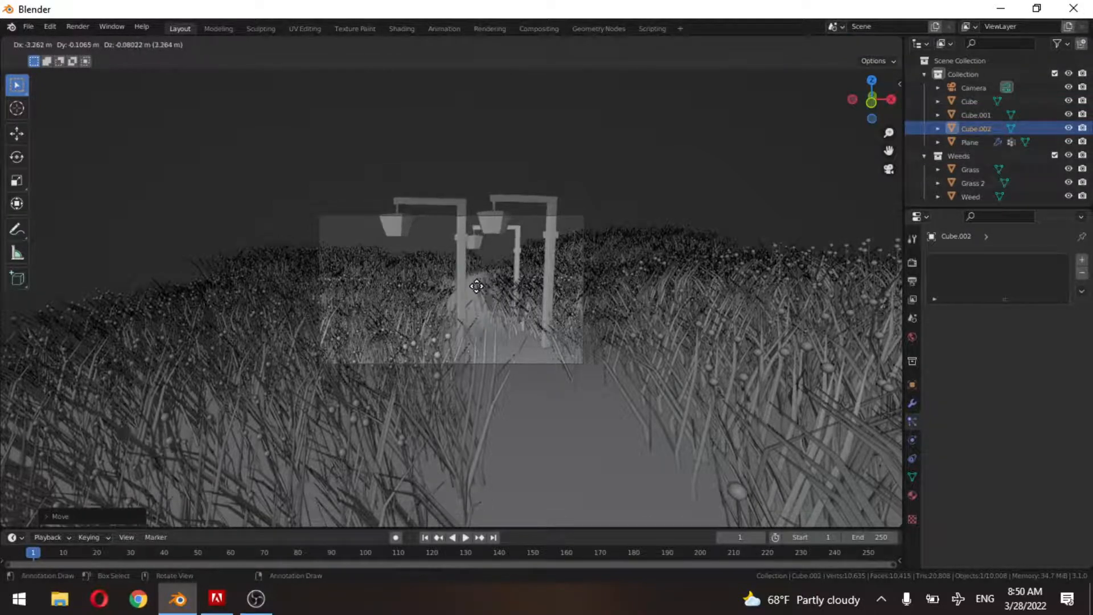
key(shift+z)
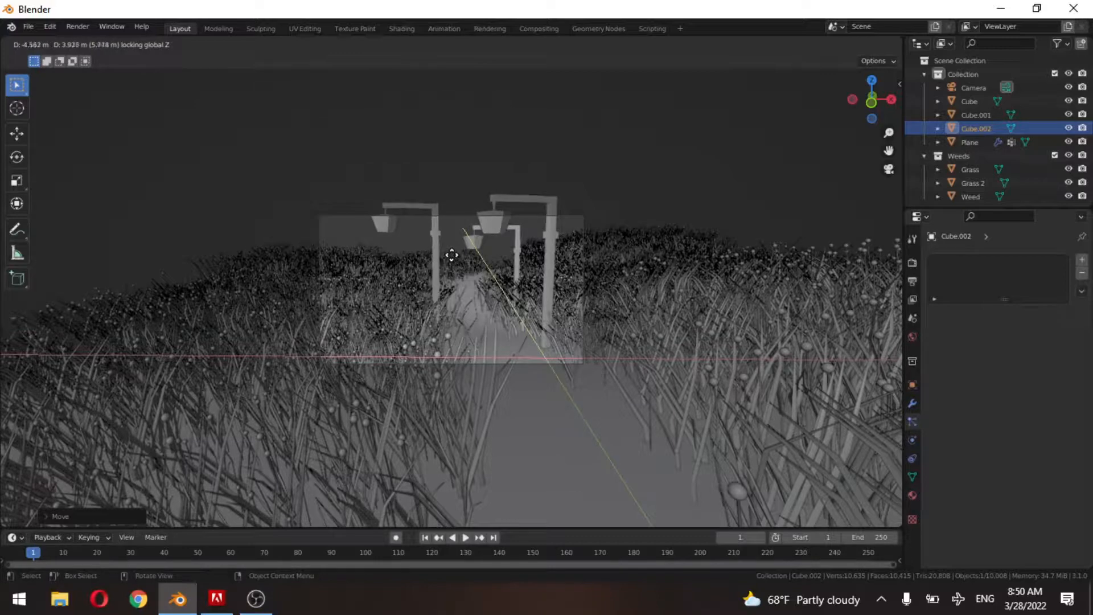
click(451, 266)
key(r)
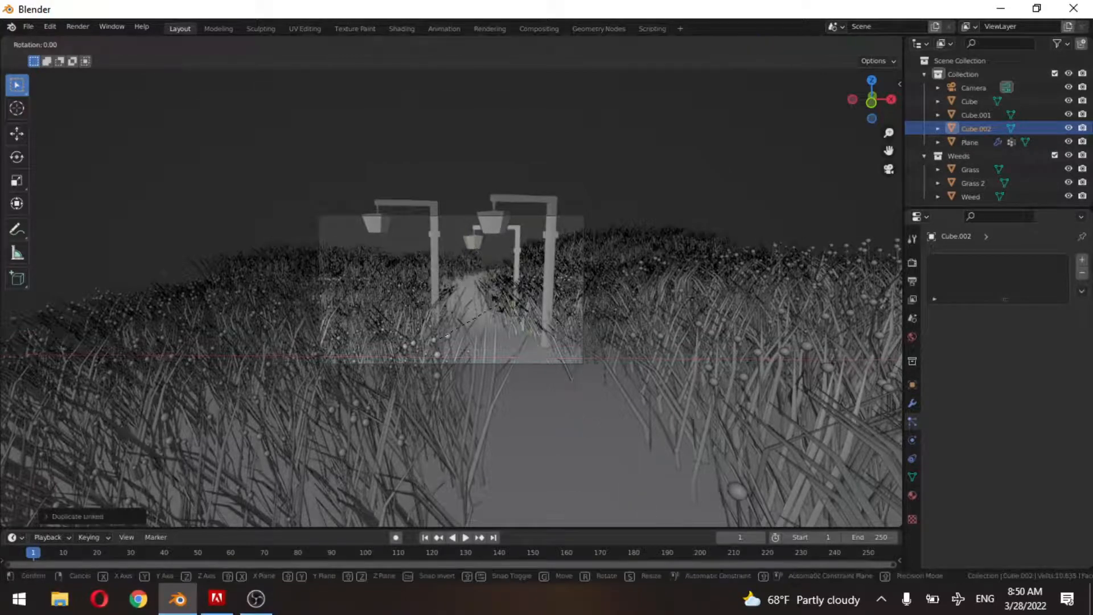
key(z)
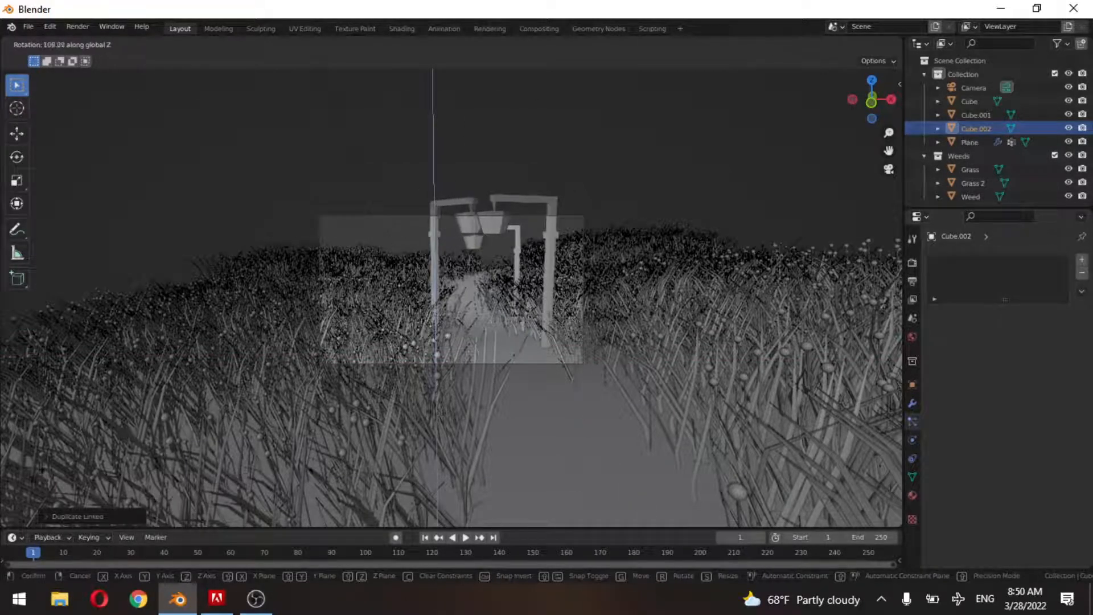
click(625, 397)
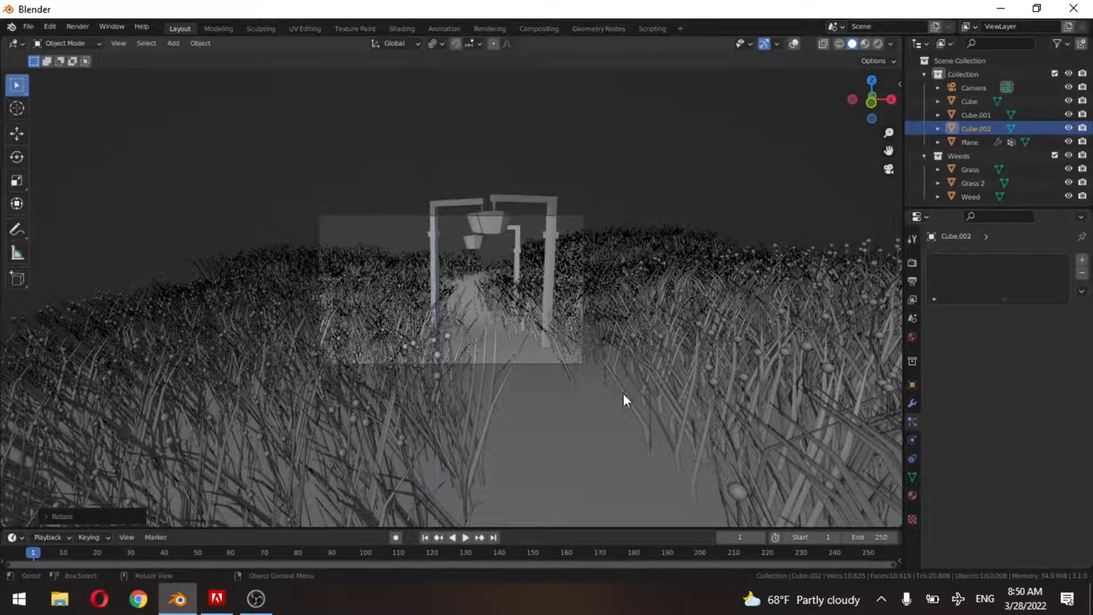
Move the right-hand lamp closer to the camera and farther right of the path, keeping Z locked.
click(558, 266)
key(g)
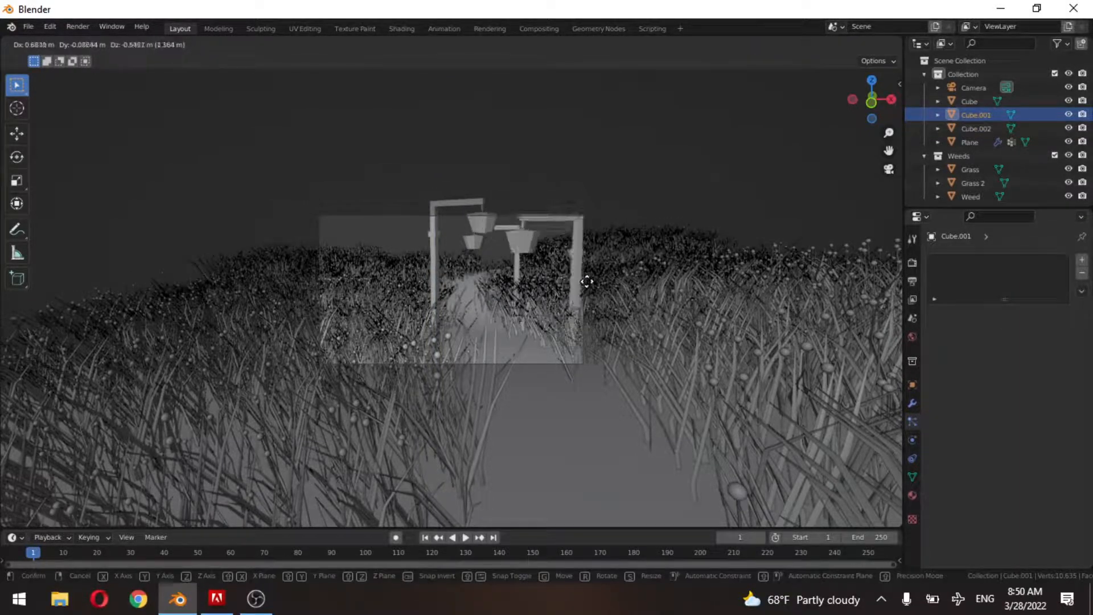
key(shift+z)
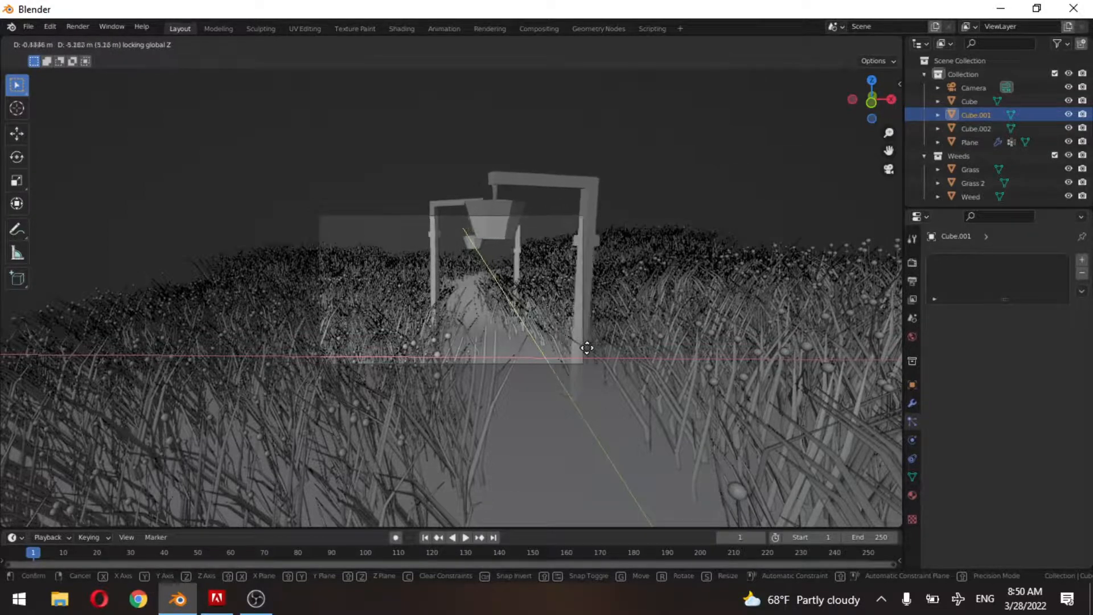
click(642, 354)
Shift the left-hand lamp along X slightly farther away from the path.
click(483, 222)
key(g)
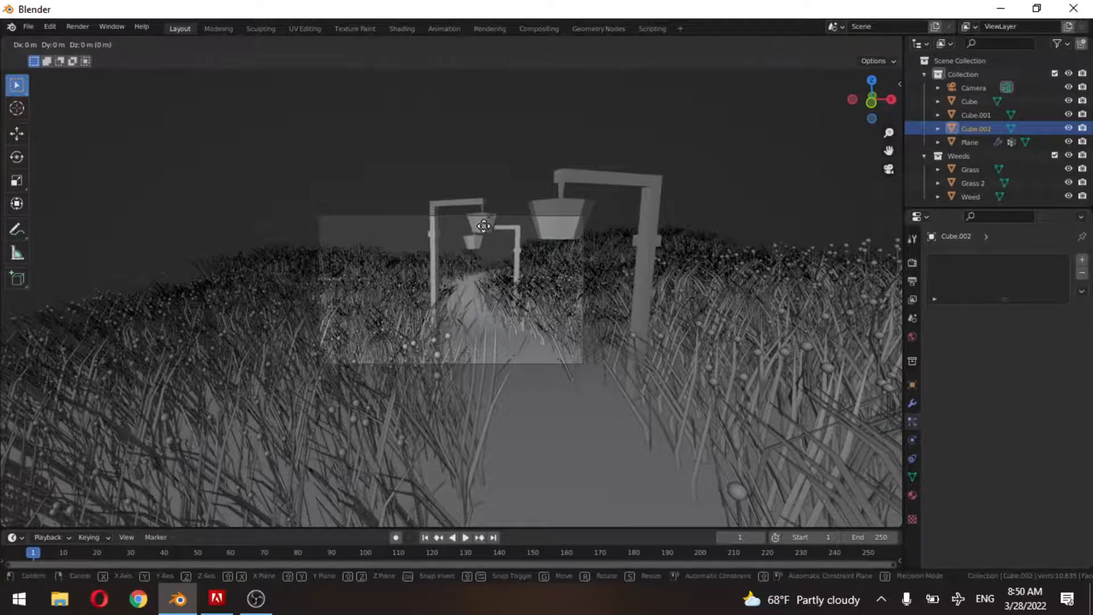
key(x)
click(524, 237)
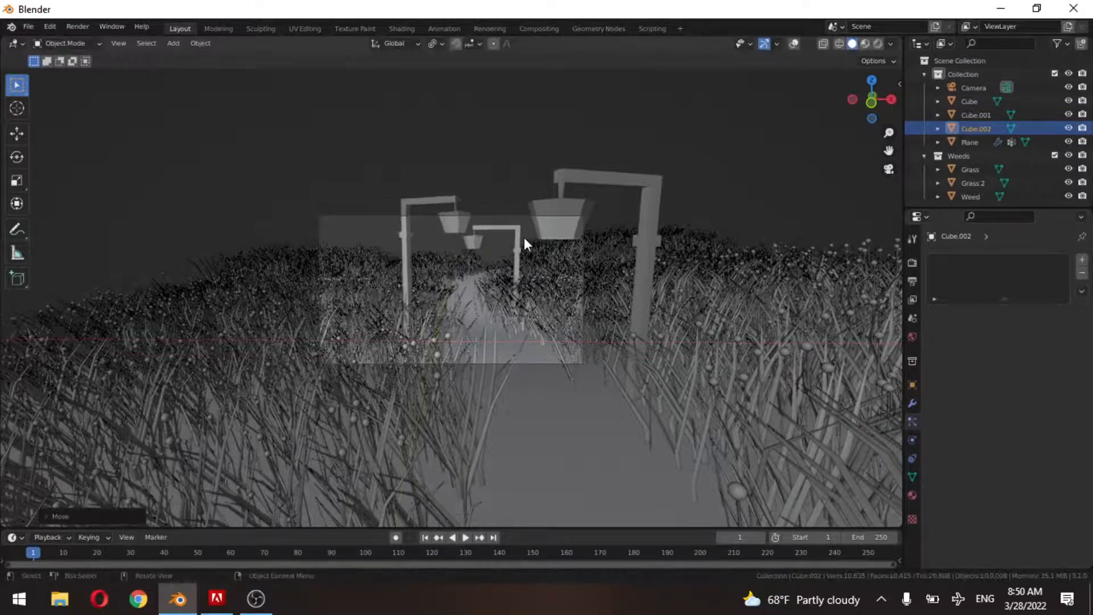
Make a linked copy of the far lamp, place it on the path's left side with Z locked, and rotate it around Z.
click(539, 285)
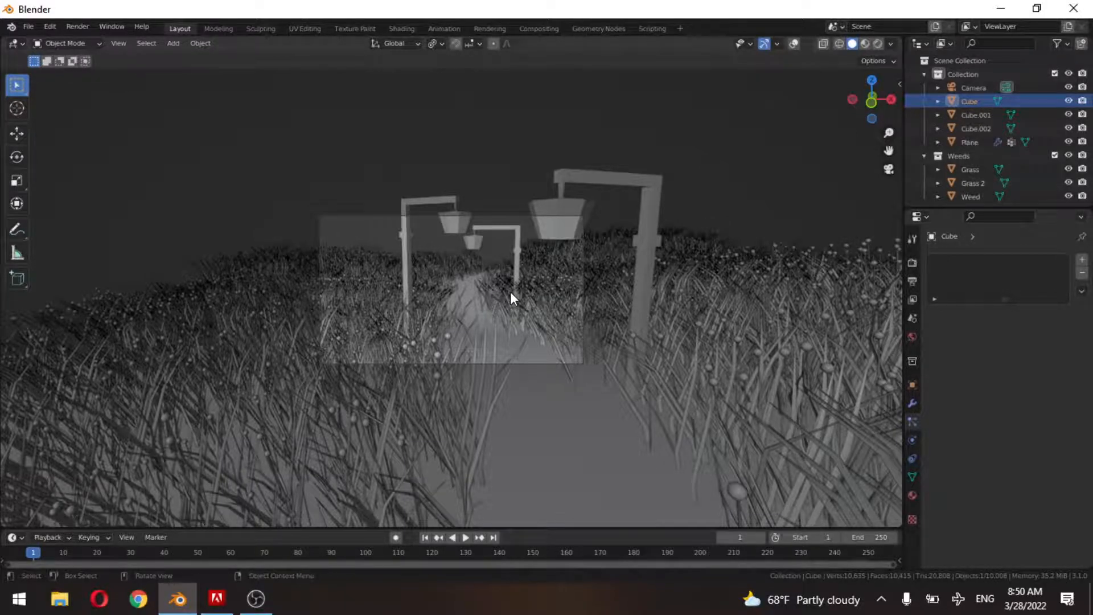
key(shift+d)
key(shift+z)
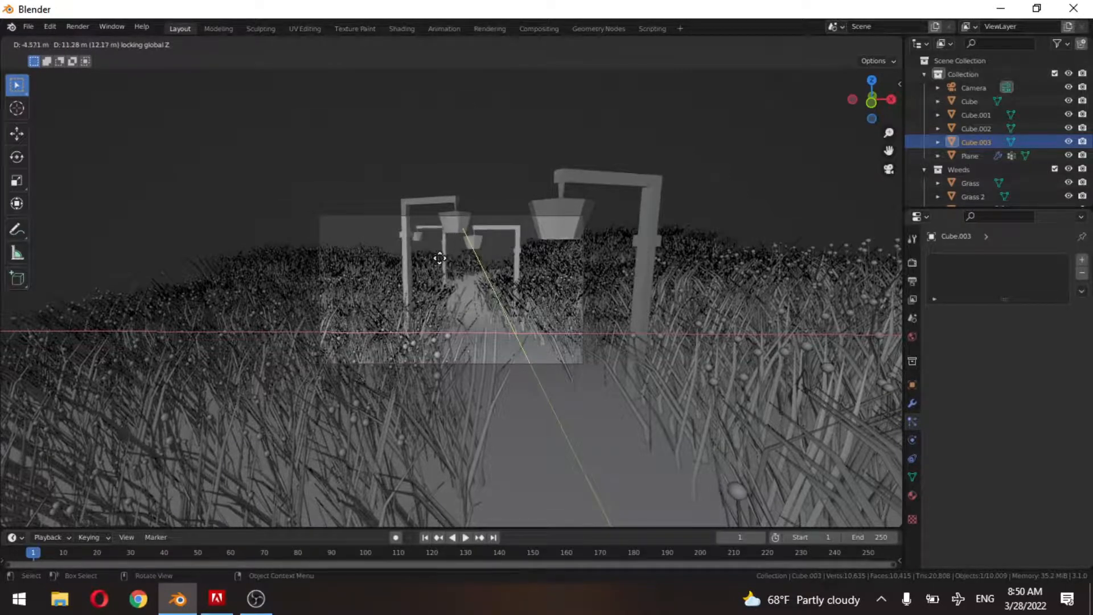
click(443, 261)
key(r)
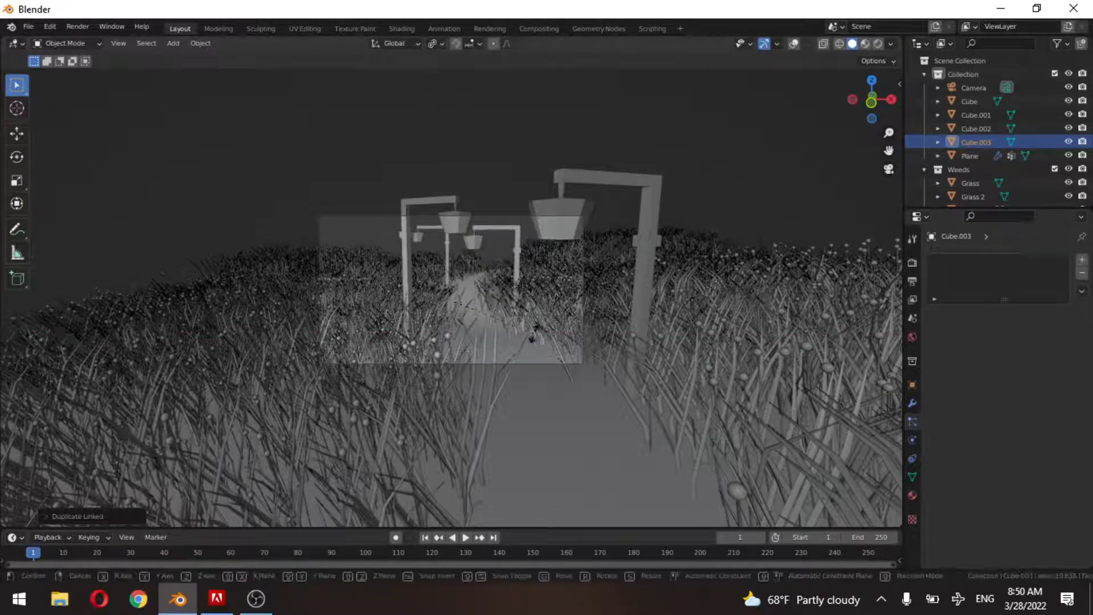
key(z)
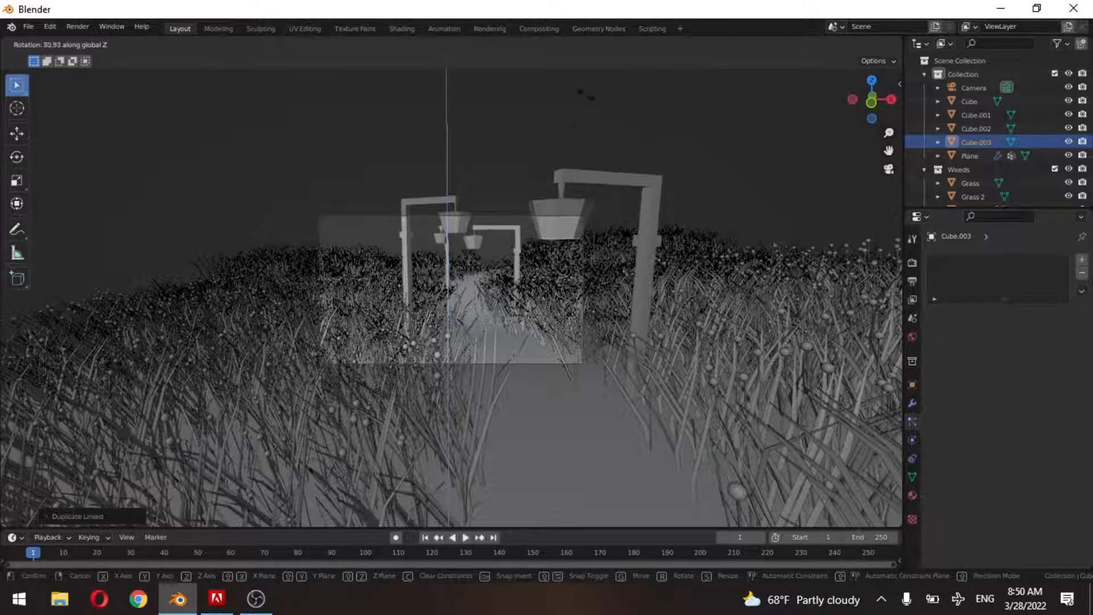
click(598, 84)
Add a mesh plane at the scene origin.
scroll(535, 310, down, 2)
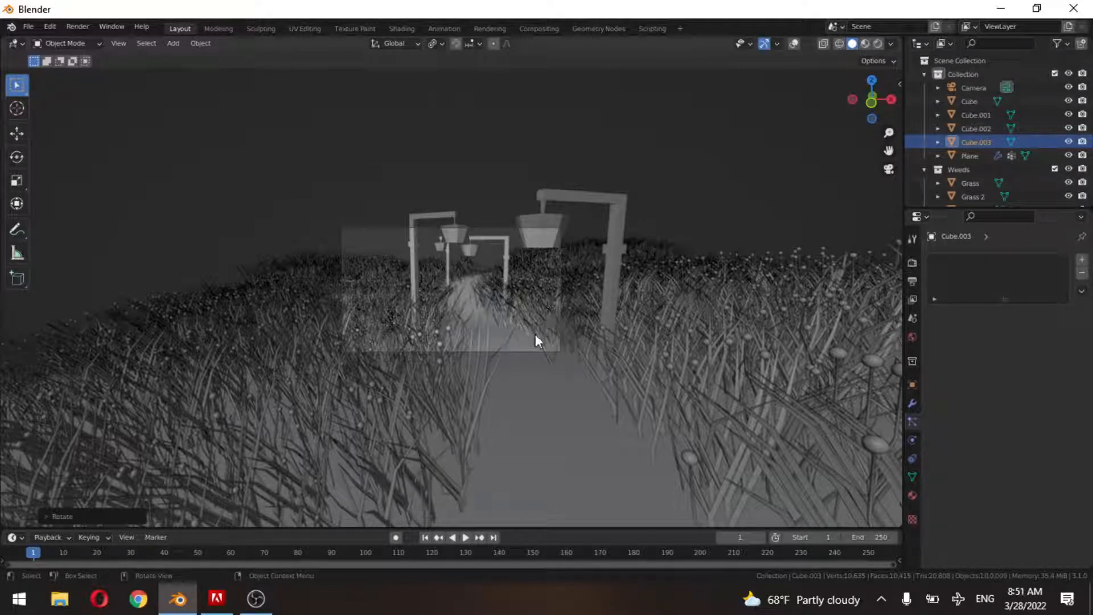
key(shift+a)
mouse_move(516, 254)
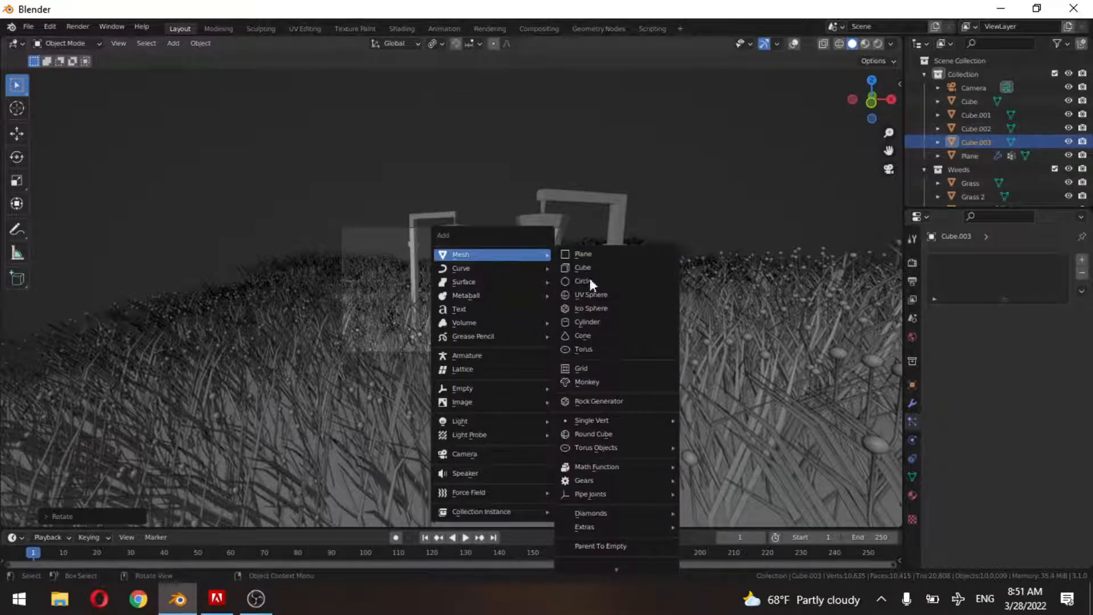
click(596, 252)
scroll(567, 262, down, 2)
key(s)
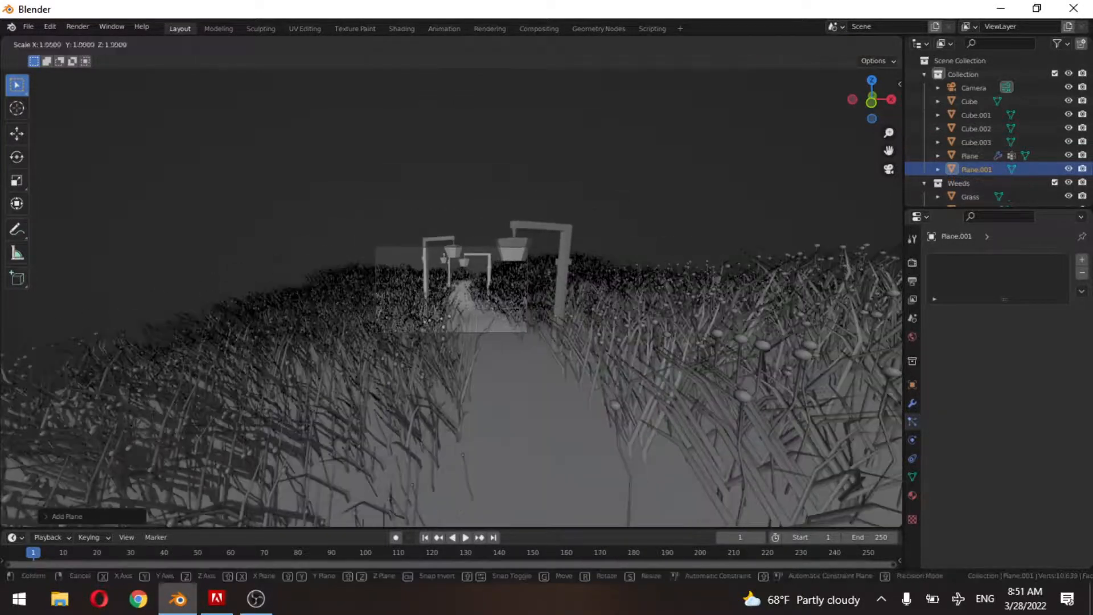
click(541, 312)
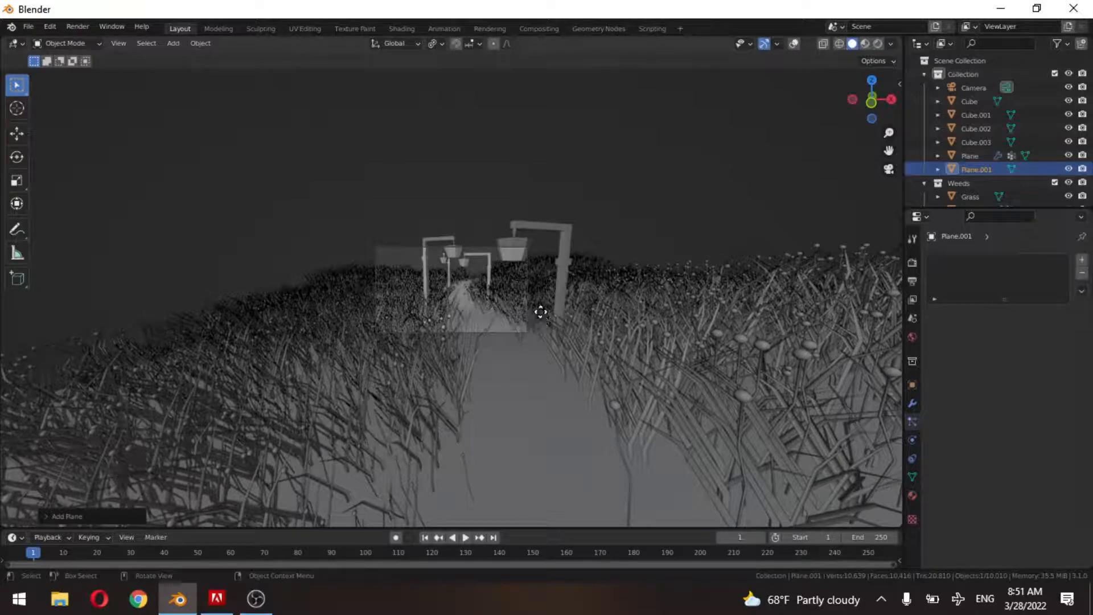
Raise the new plane about 19.5 m along Z and scale it up to span the area above the path.
key(g)
key(z)
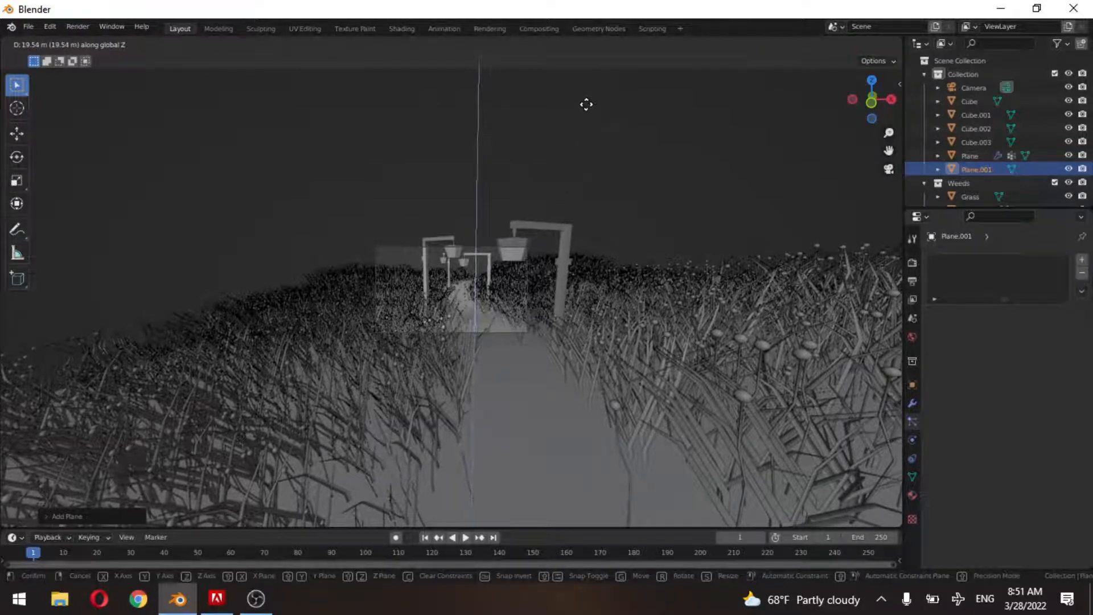
click(586, 110)
key(s)
key(y)
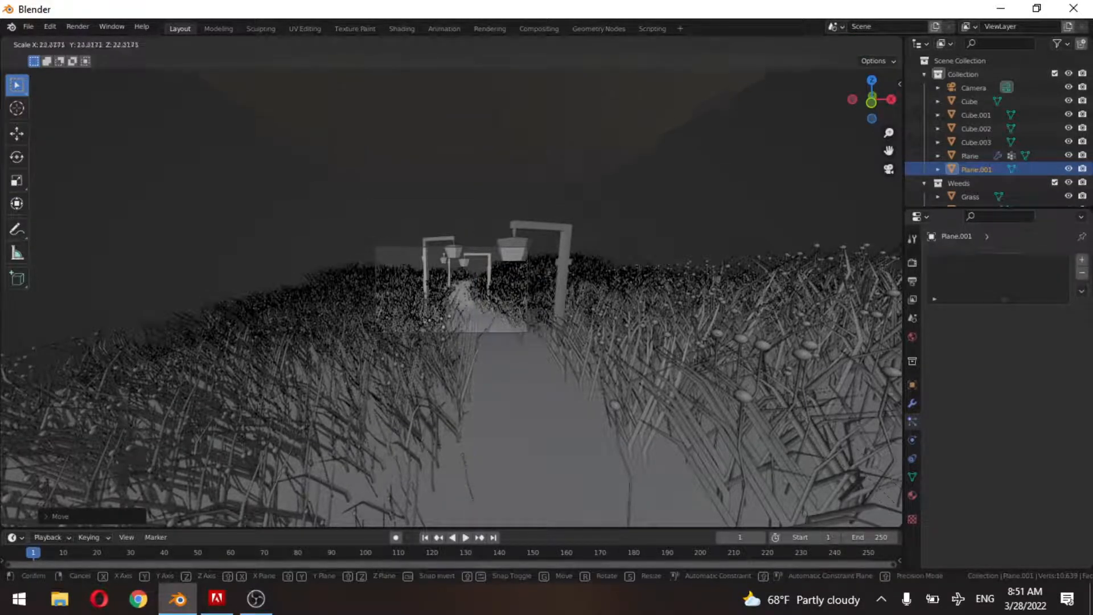
click(516, 245)
Add an ico sphere and reduce its subdivisions to 1.
scroll(516, 250, up, 5)
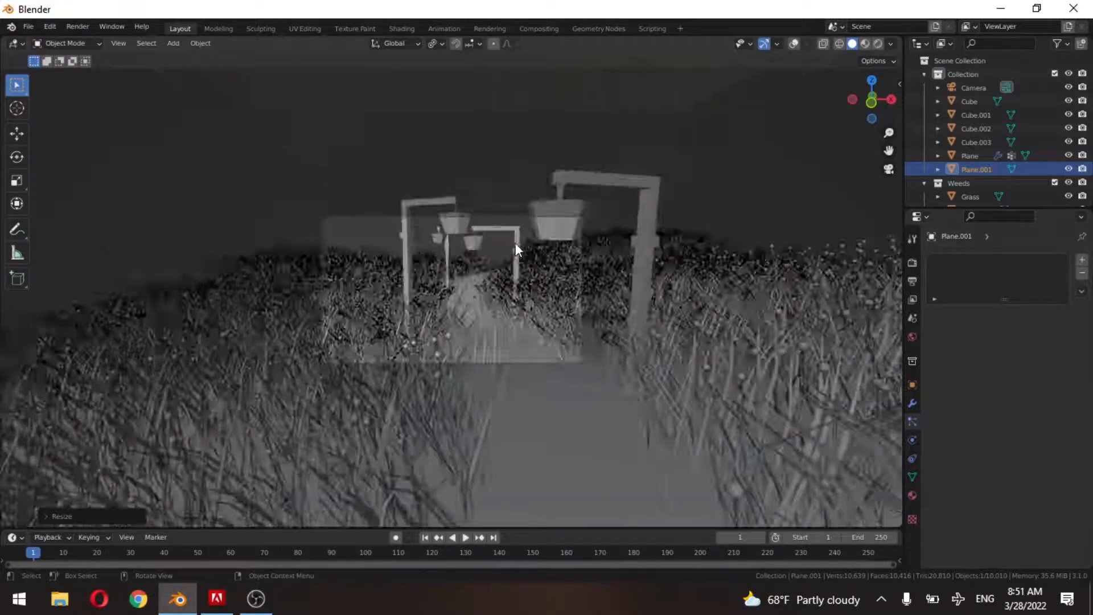
scroll(496, 237, down, 2)
scroll(497, 236, up, 3)
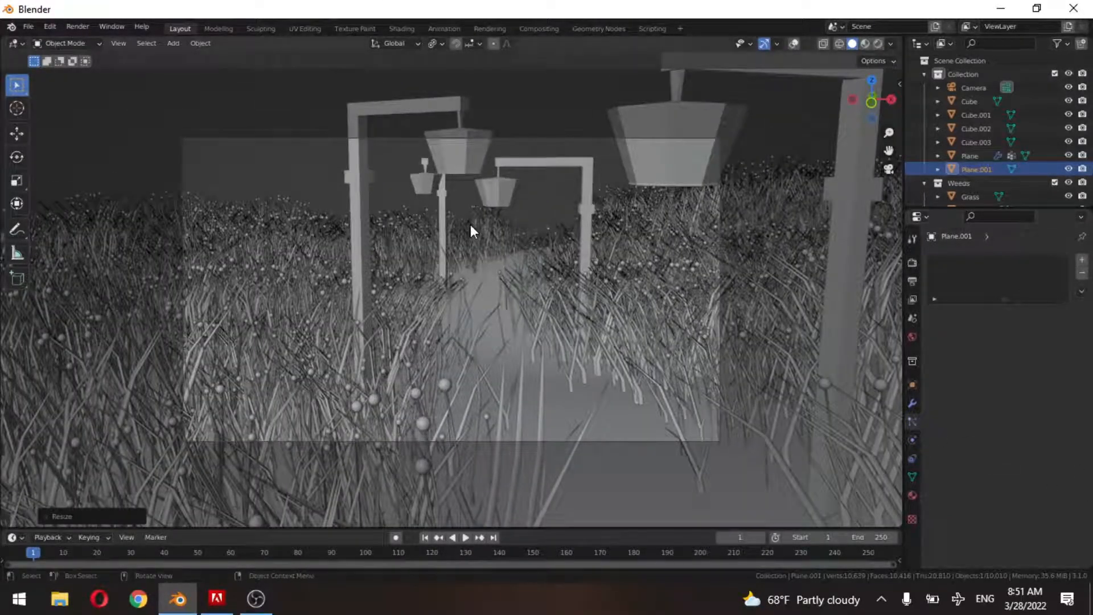
key(shift+a)
mouse_move(470, 225)
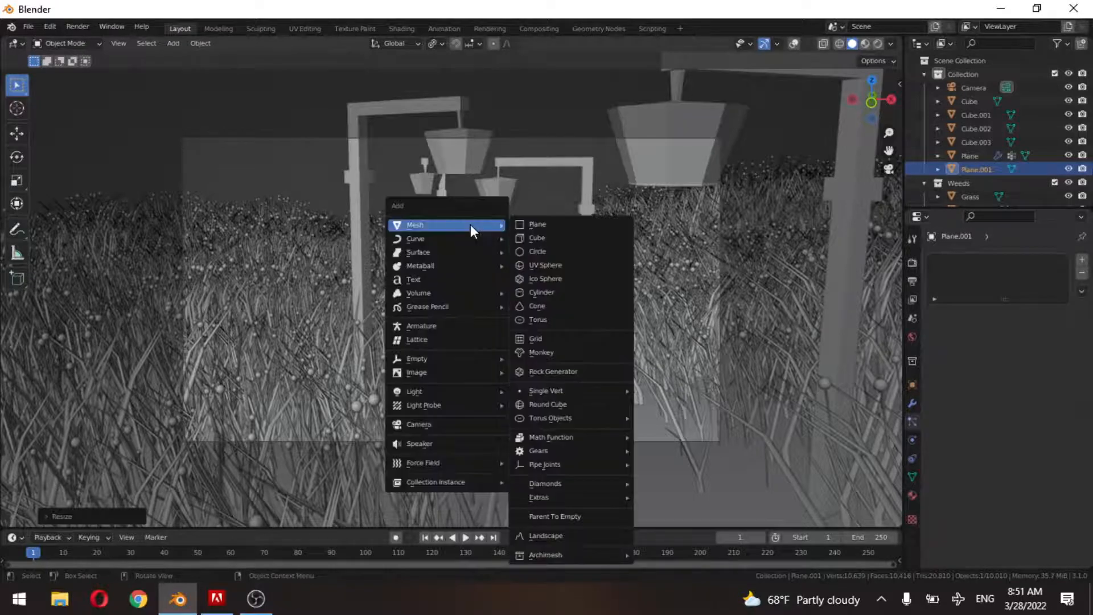
click(542, 279)
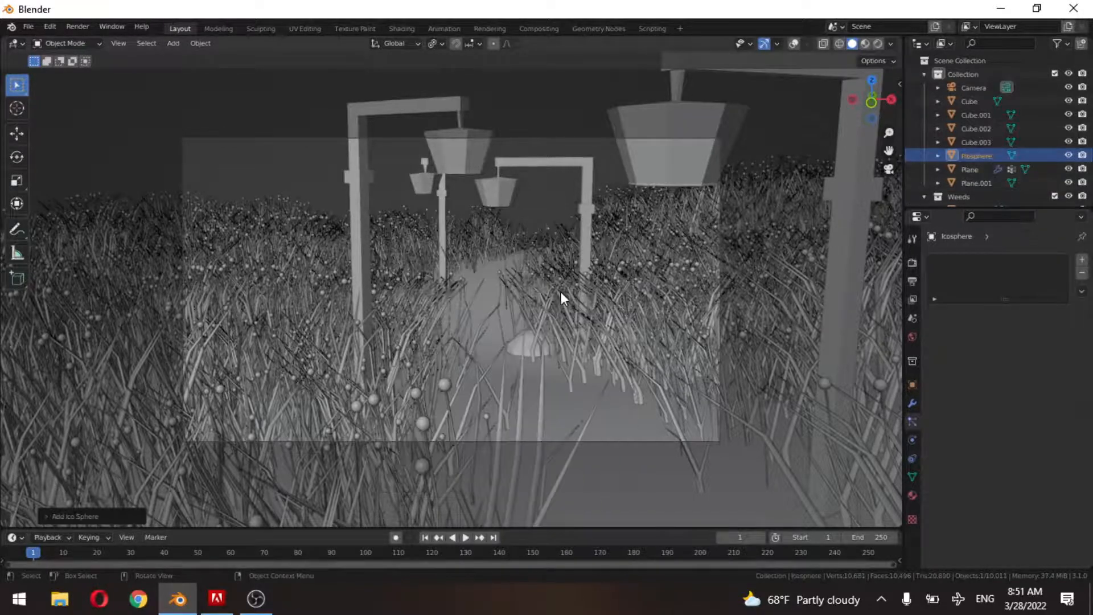
click(94, 517)
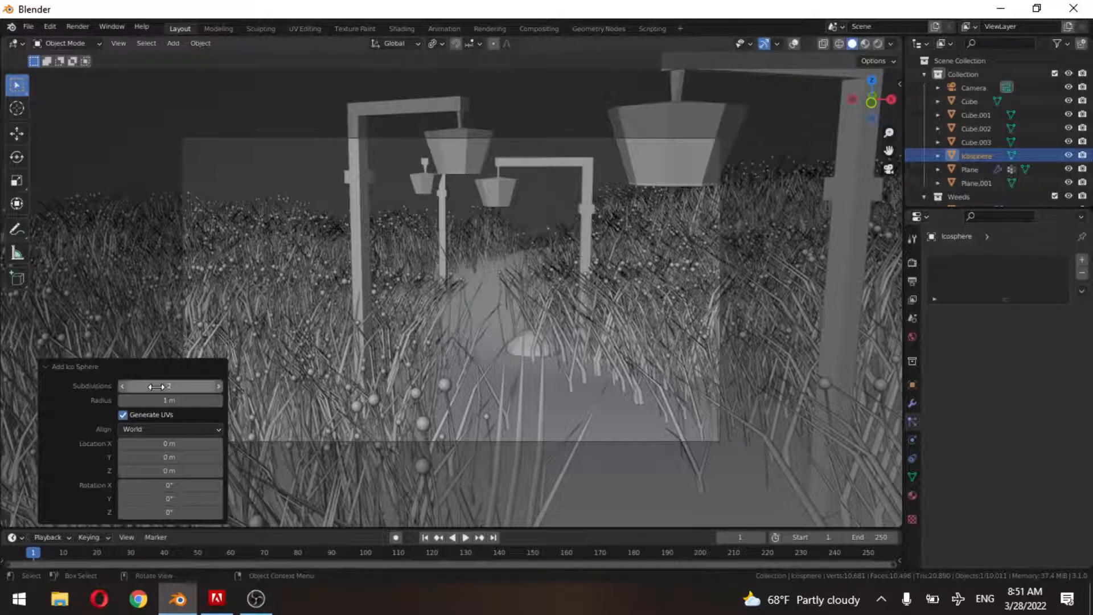
click(119, 387)
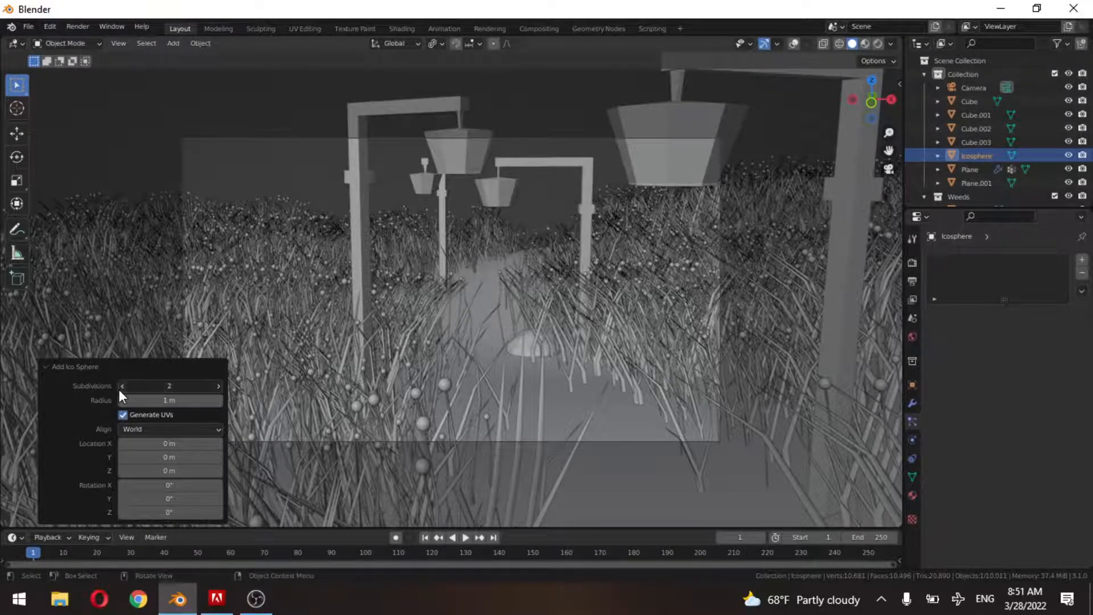
click(60, 367)
Move the ico sphere along X until it is out of view.
scroll(544, 345, down, 2)
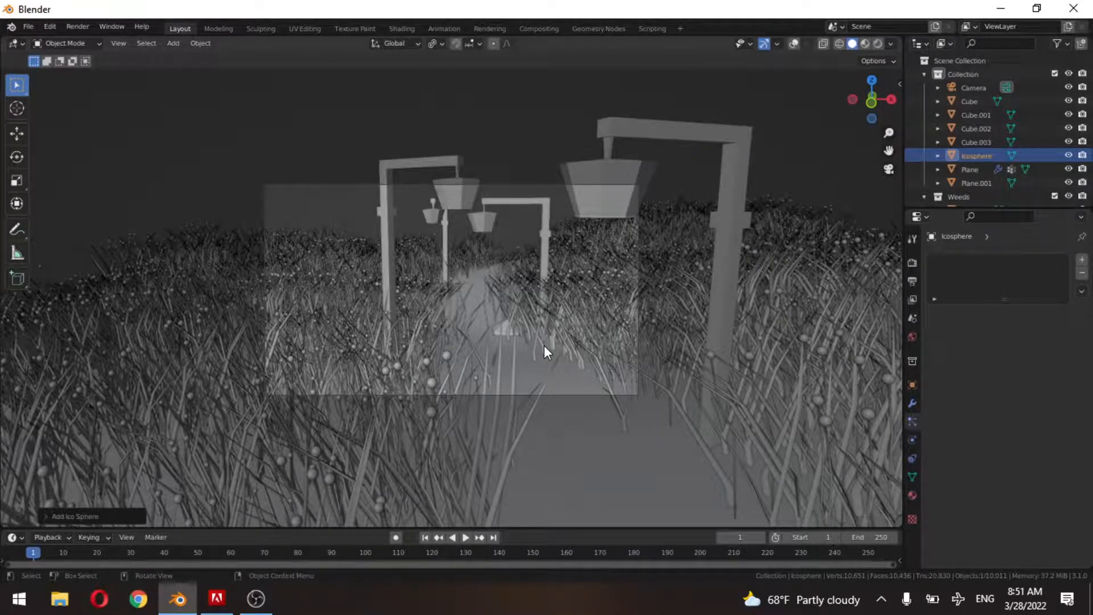
key(g)
key(x)
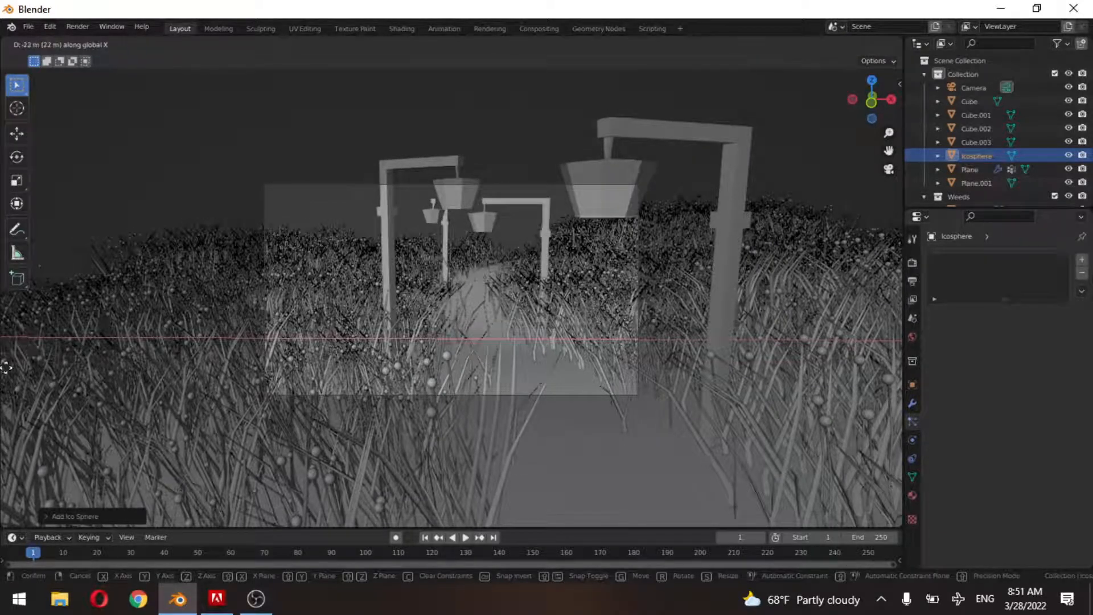
click(794, 395)
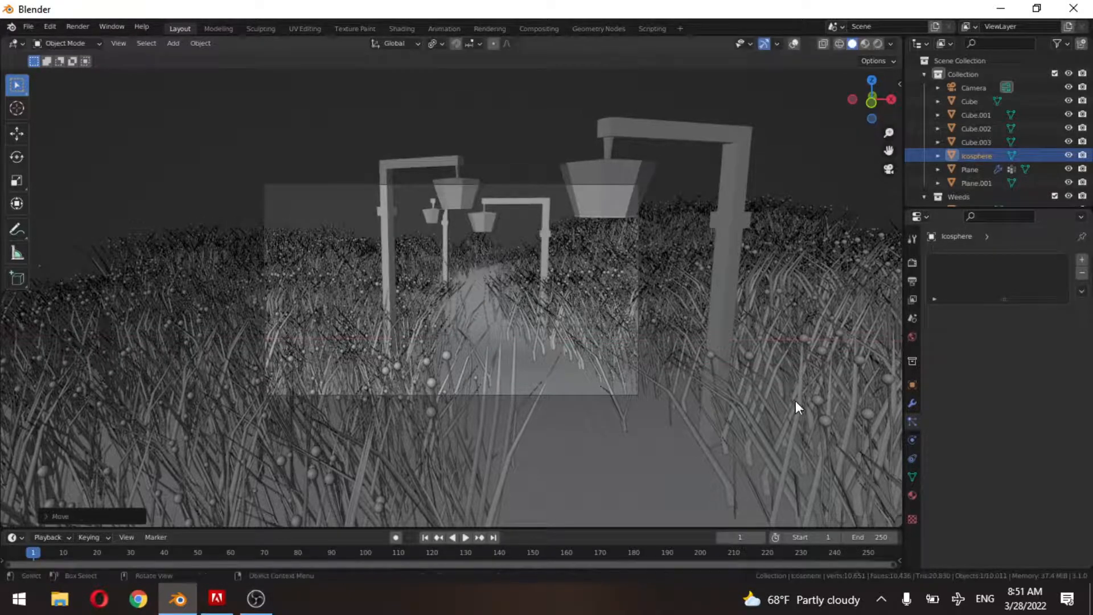
Add an emitter particle system to the overhead plane and render its particles as Object.
scroll(733, 224, down, 5)
click(591, 145)
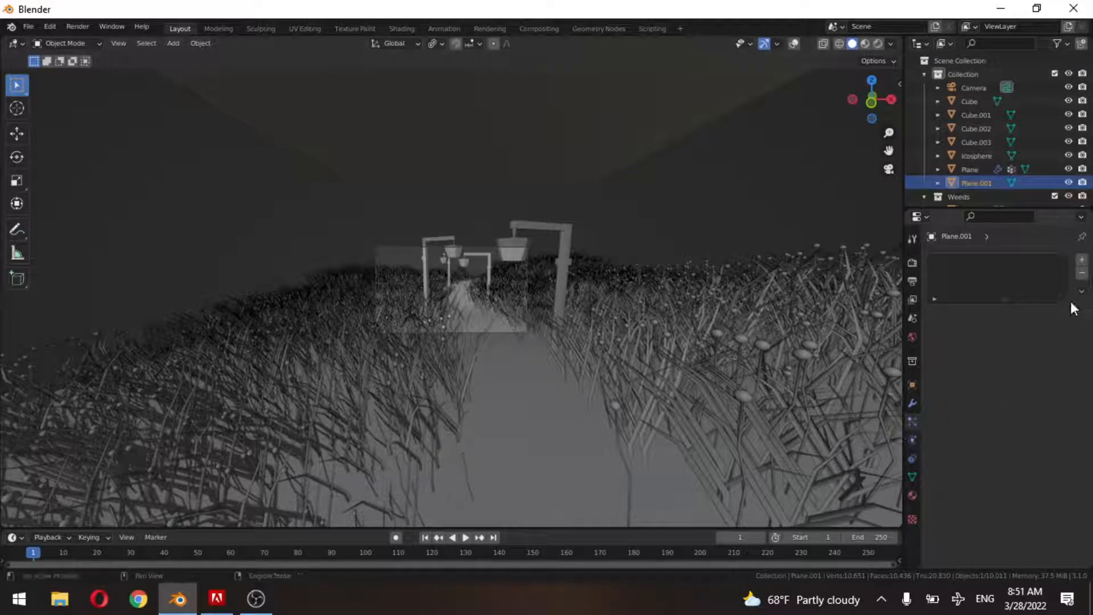
click(1081, 261)
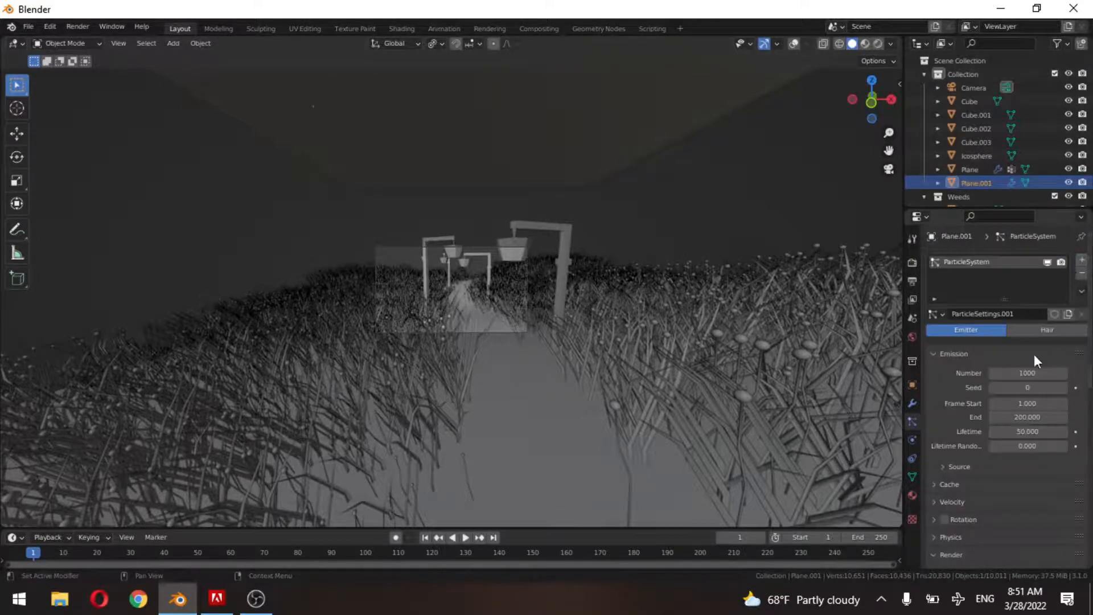
scroll(1034, 354, down, 8)
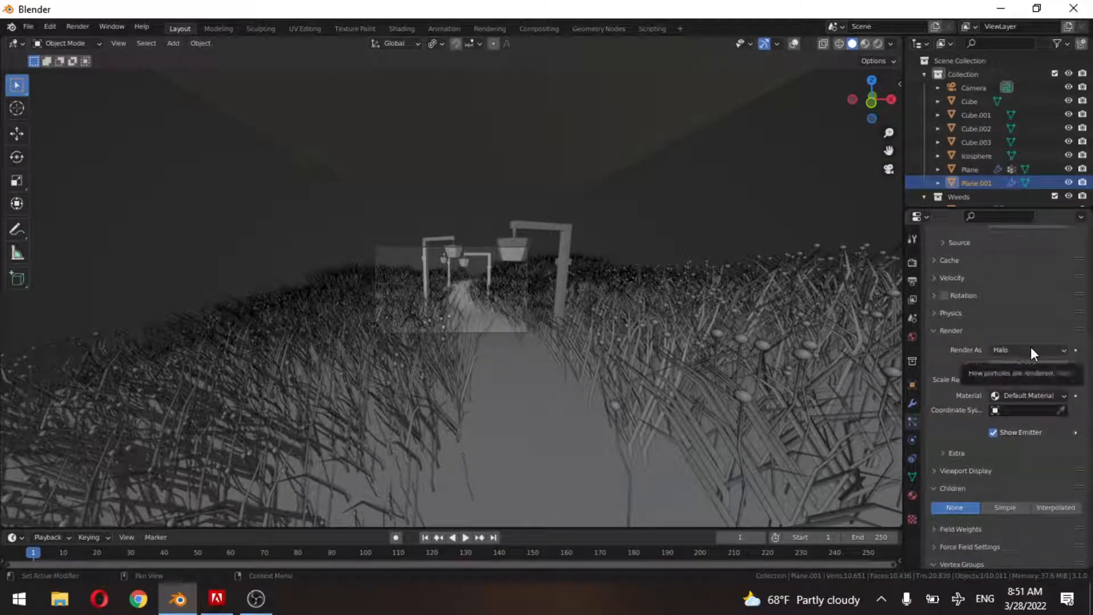
click(1030, 350)
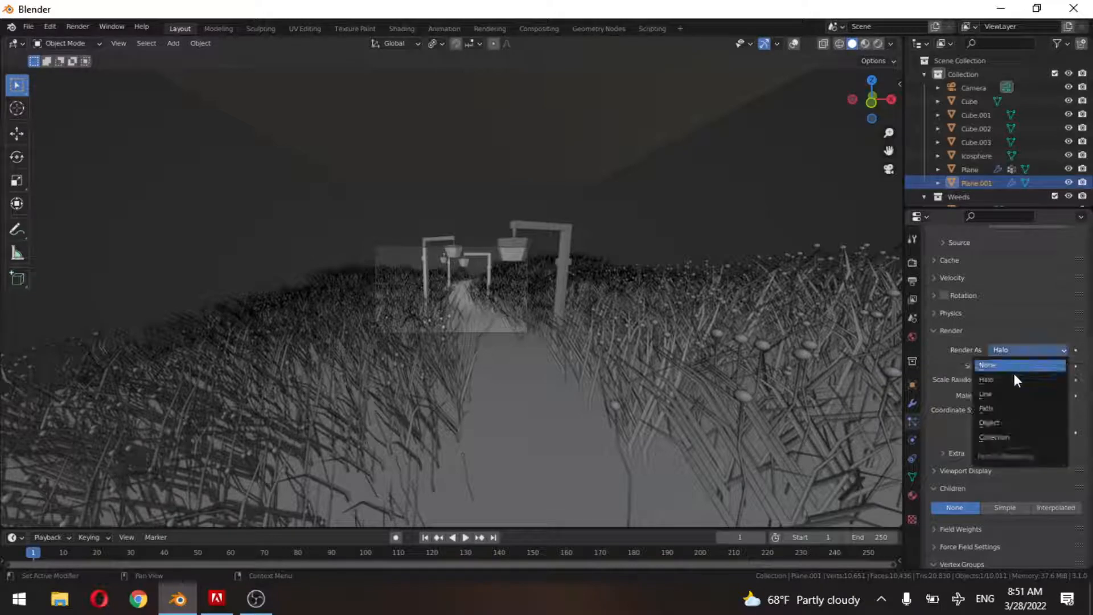
click(1007, 424)
Use the Icosphere as the instance object for the overhead plane's particles.
scroll(1013, 454, down, 4)
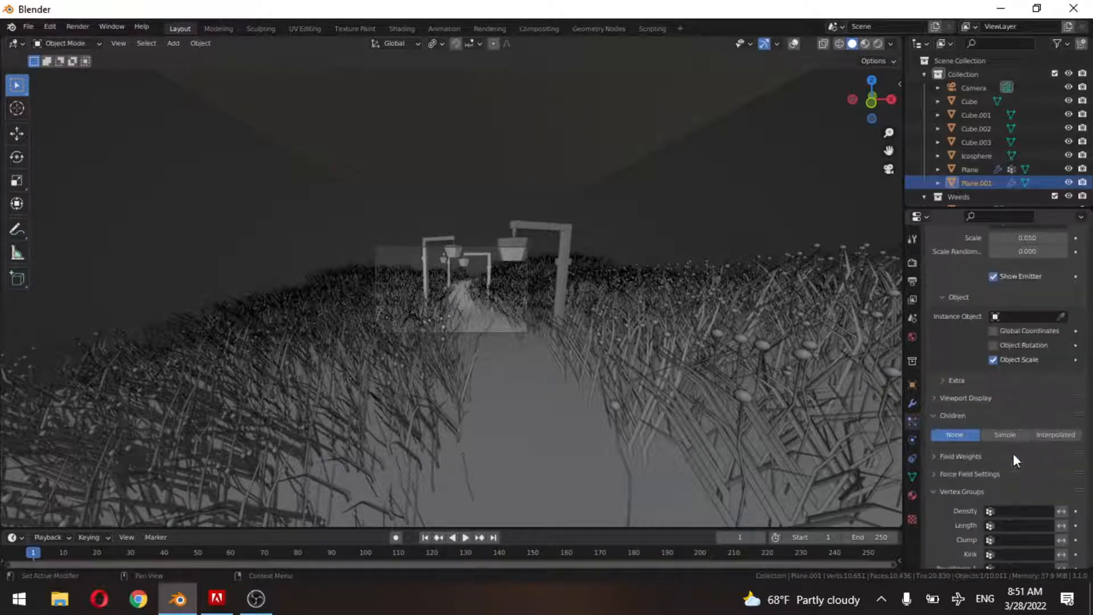
click(1022, 316)
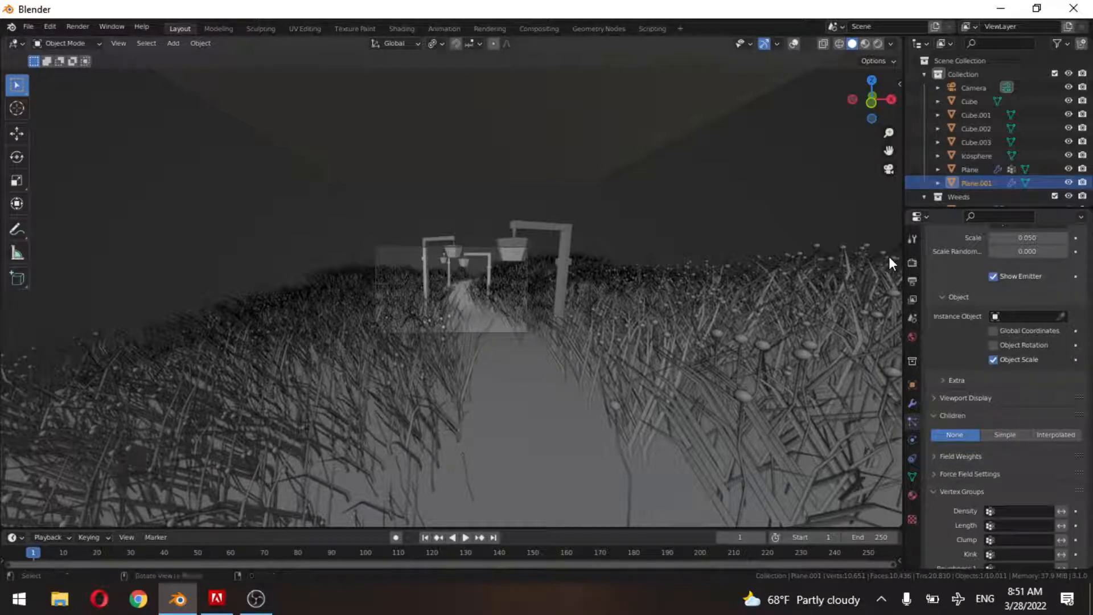
click(1025, 316)
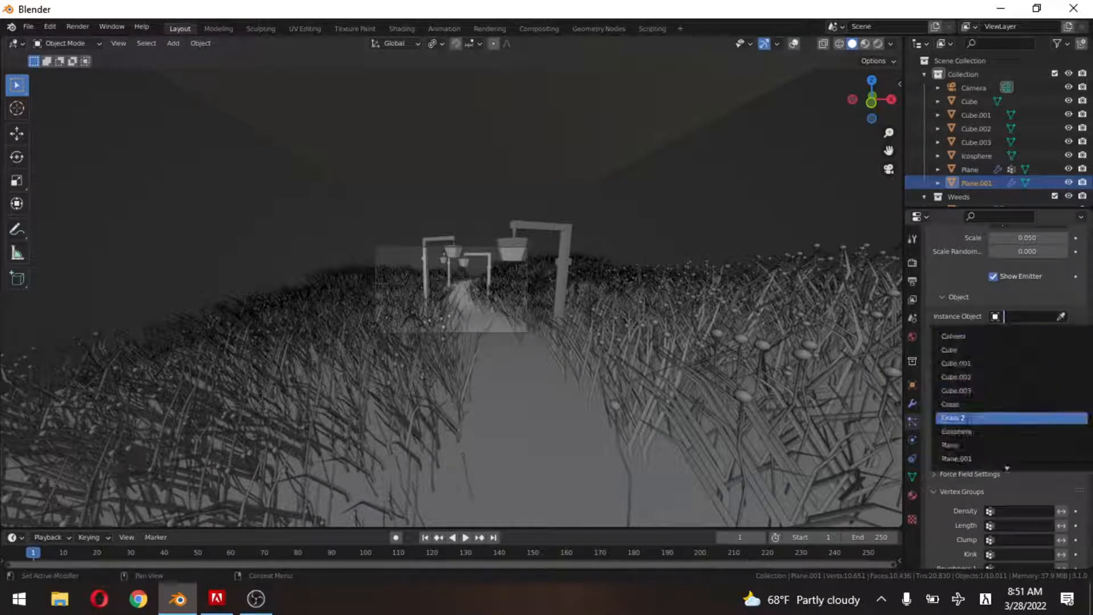
click(966, 432)
Play the animation up to frame 92 to preview the ico sphere particles over the path.
key(space)
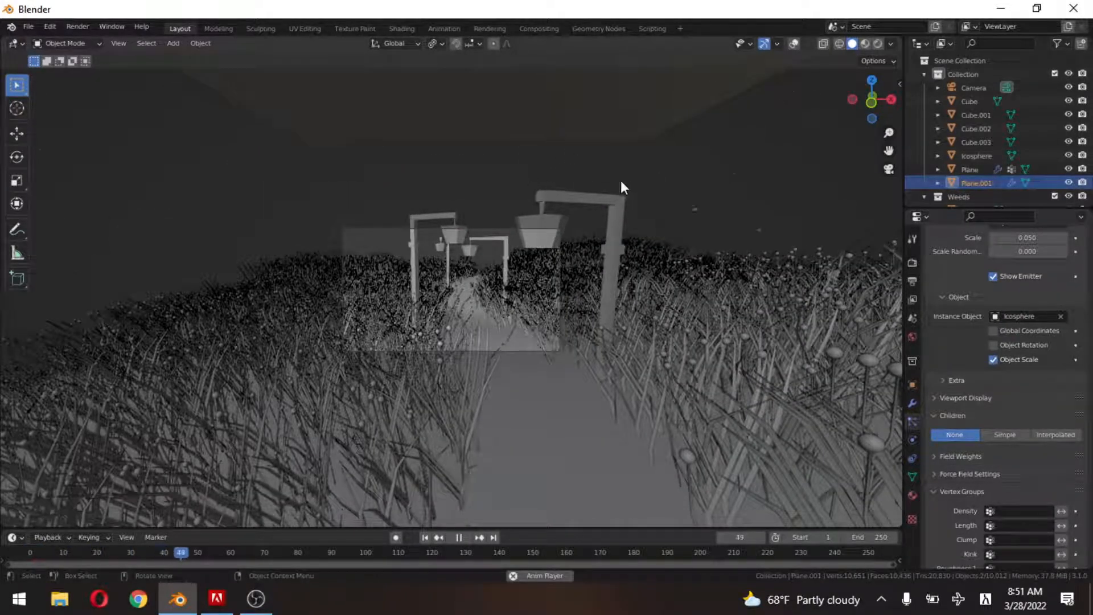
key(space)
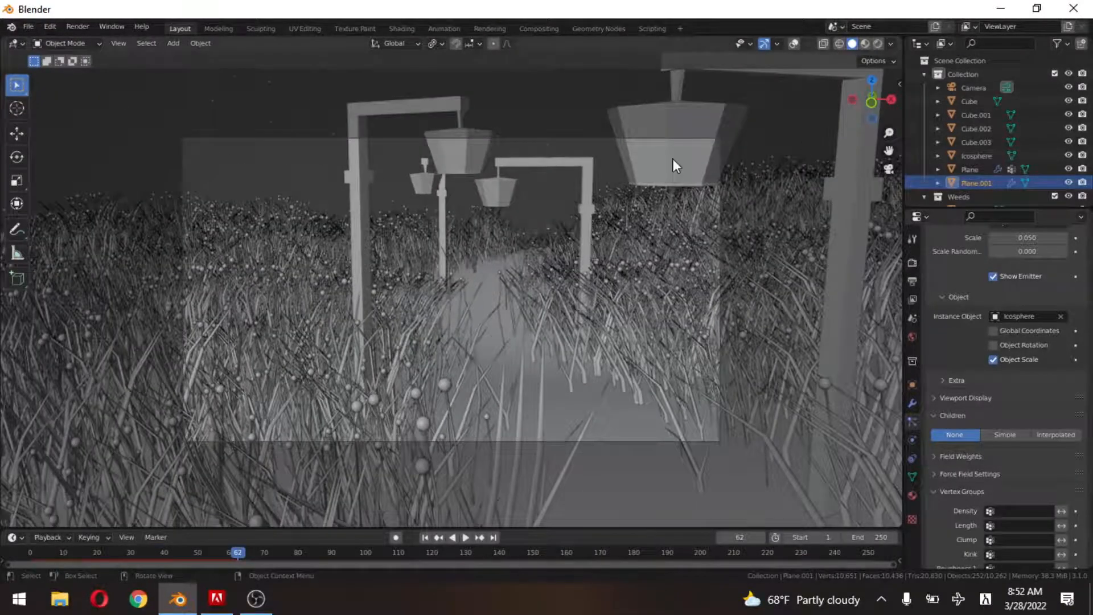
key(space)
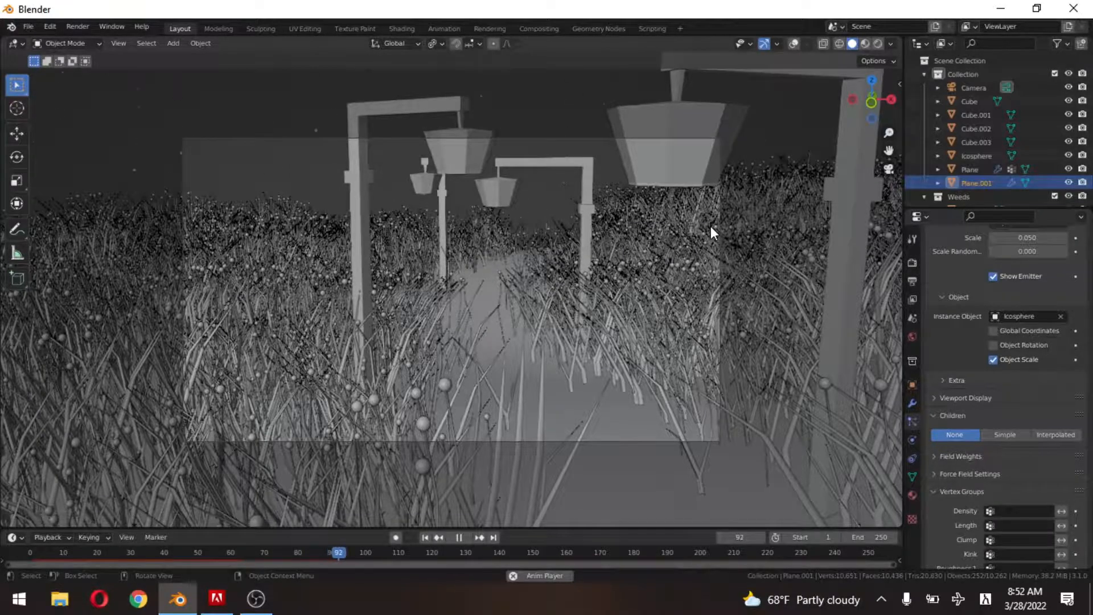
key(space)
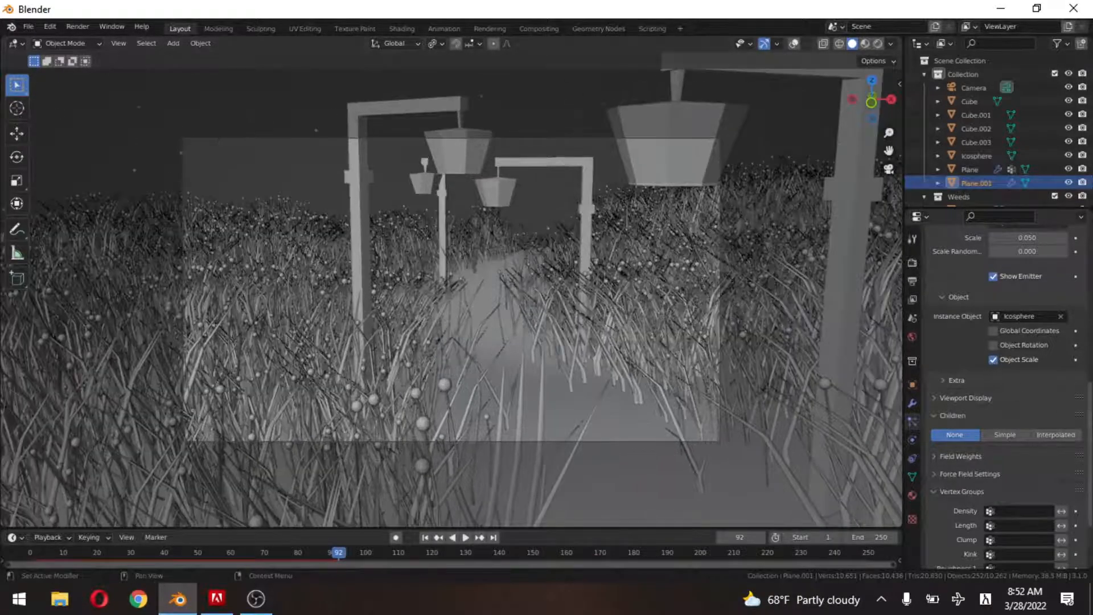
Set the overhead plane's particle scale to 0.140 and its scale randomness to 0.584.
scroll(1037, 408, up, 7)
mouse_move(1037, 407)
mouse_down()
mouse_move(1053, 408)
mouse_move(990, 412)
mouse_move(1036, 397)
mouse_up()
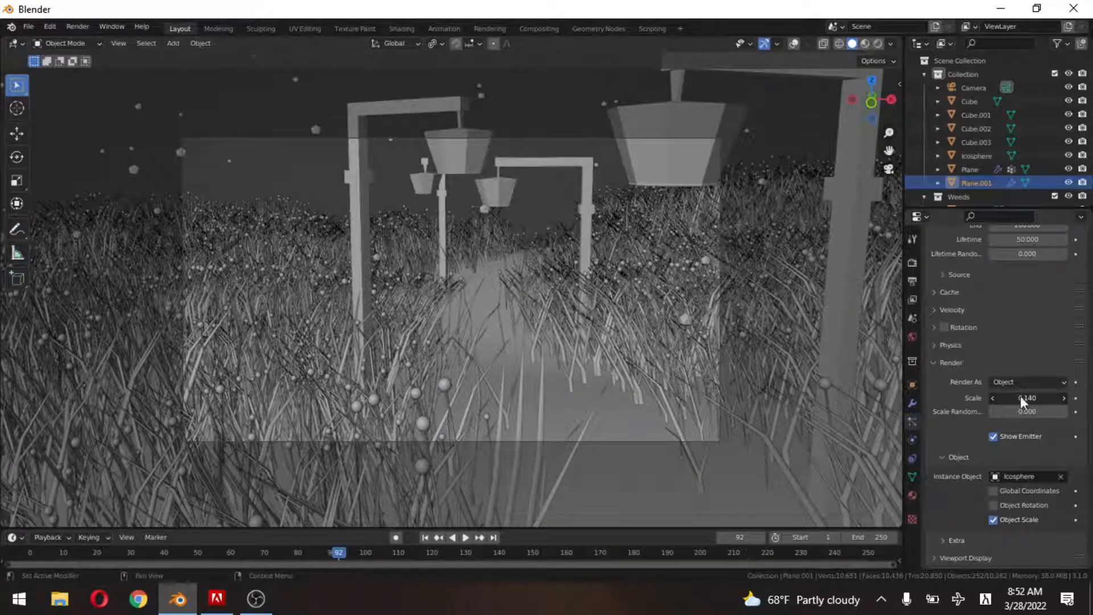
drag(1022, 411, 1080, 412)
Scale up the overhead emitter plane and raise it along Z above the lamps.
scroll(713, 294, down, 6)
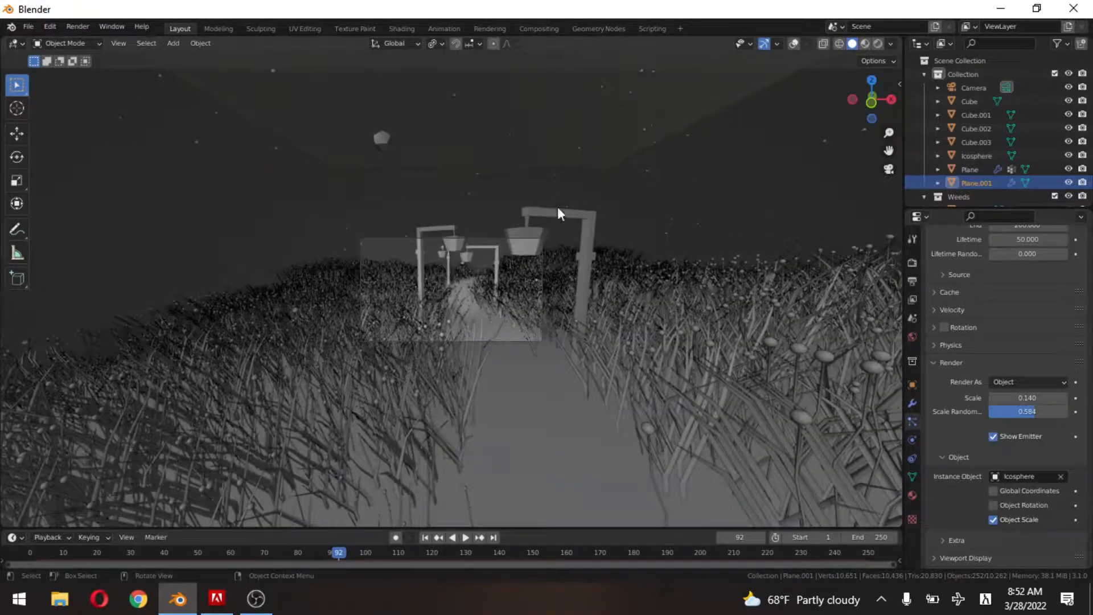
key(s)
click(682, 437)
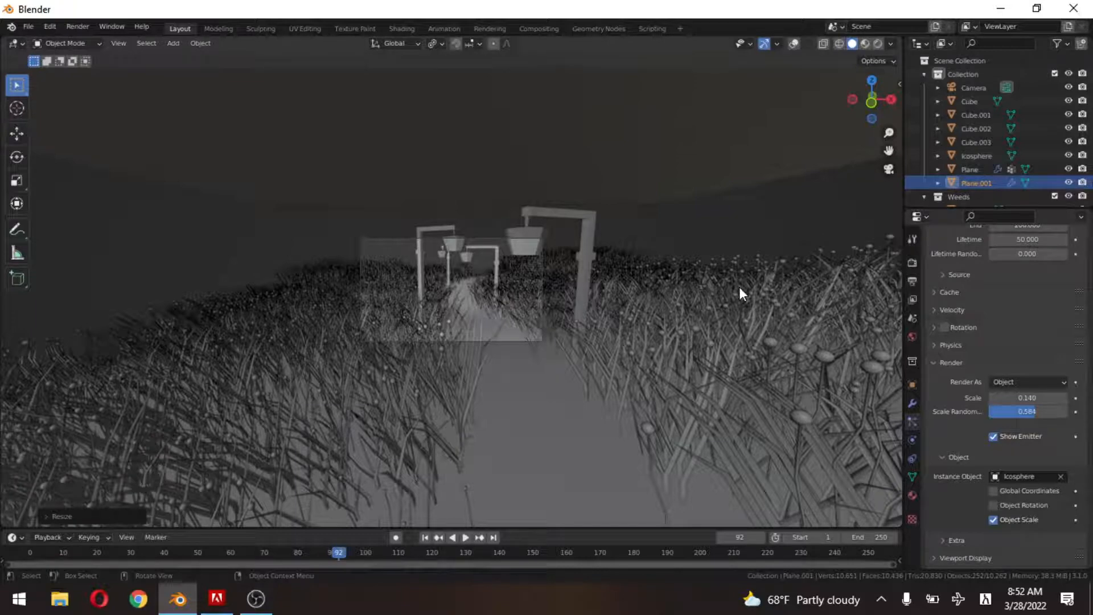
key(g)
key(z)
click(735, 185)
Replay the animation from the first frame to frame 95 and examine how the particles fall around the lamps.
key(space)
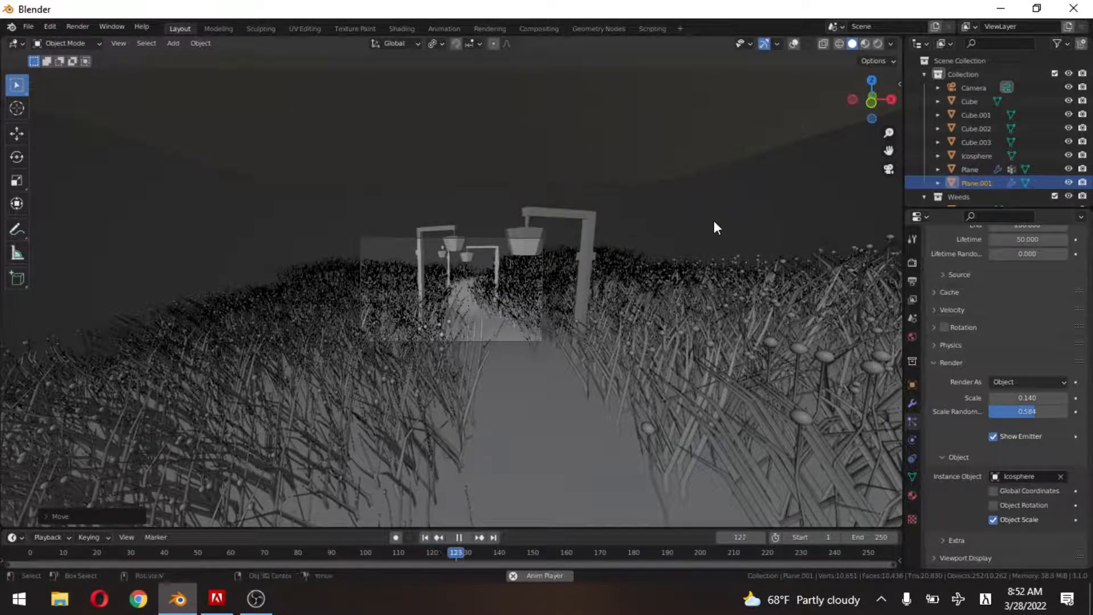
key(shift+Left)
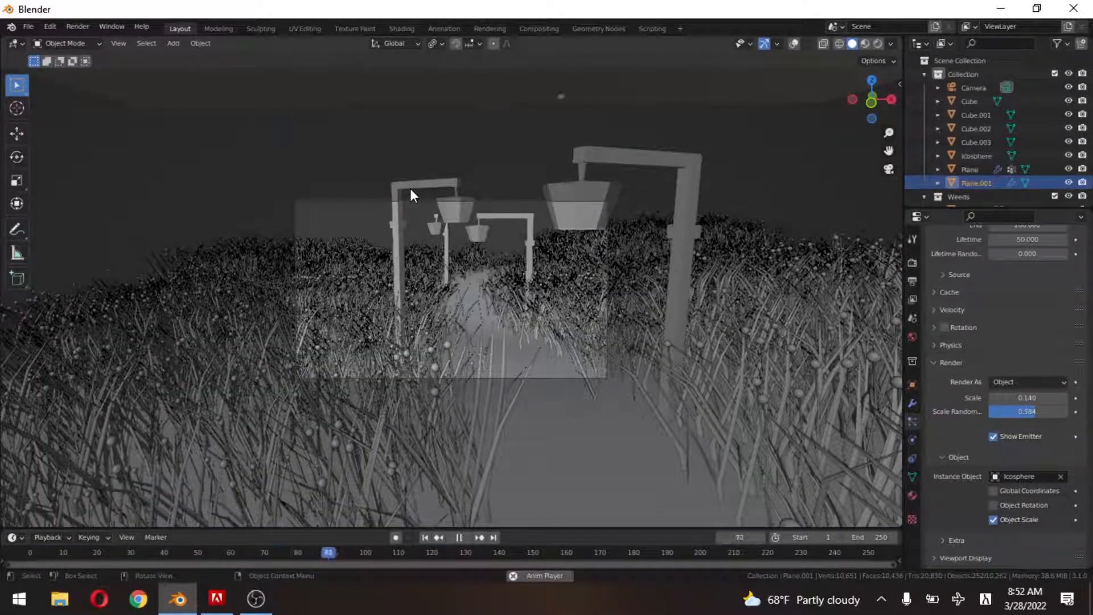
key(space)
scroll(1020, 330, up, 1)
scroll(696, 275, up, 1)
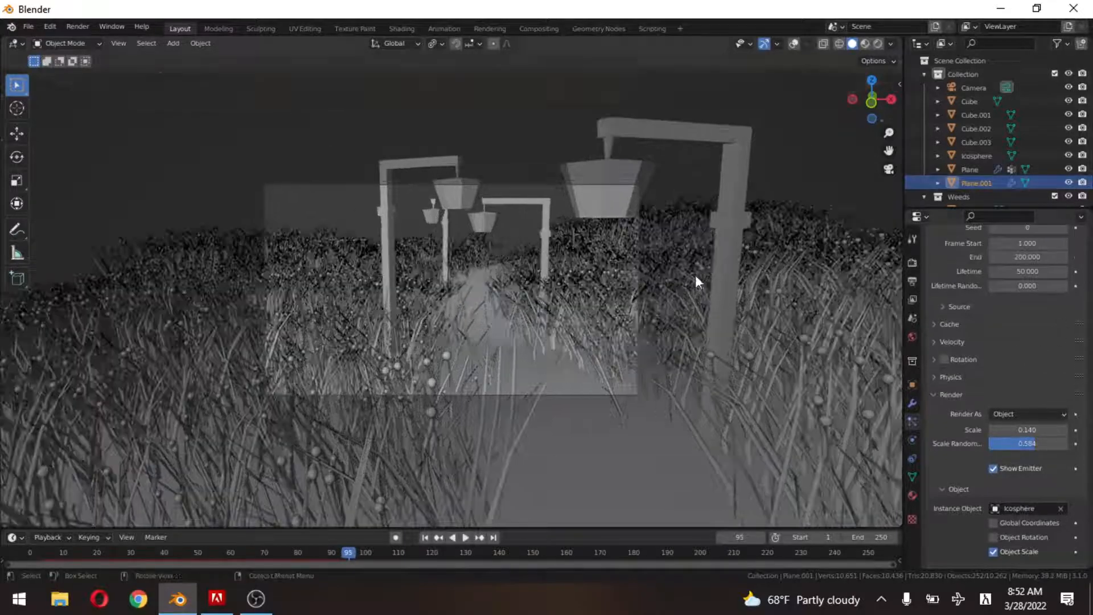
scroll(696, 275, up, 5)
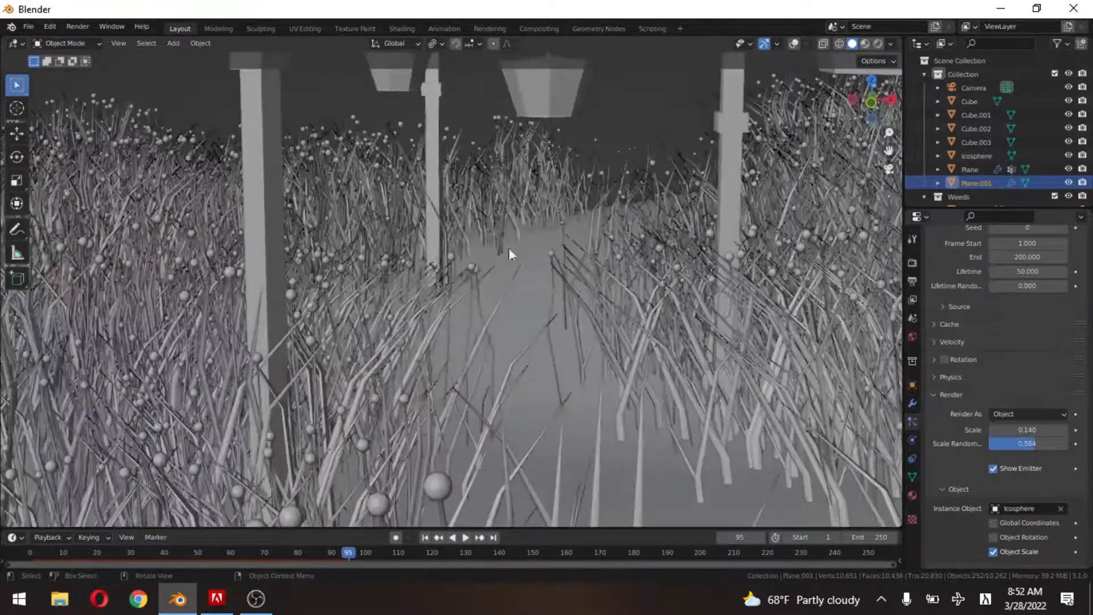
scroll(508, 248, down, 4)
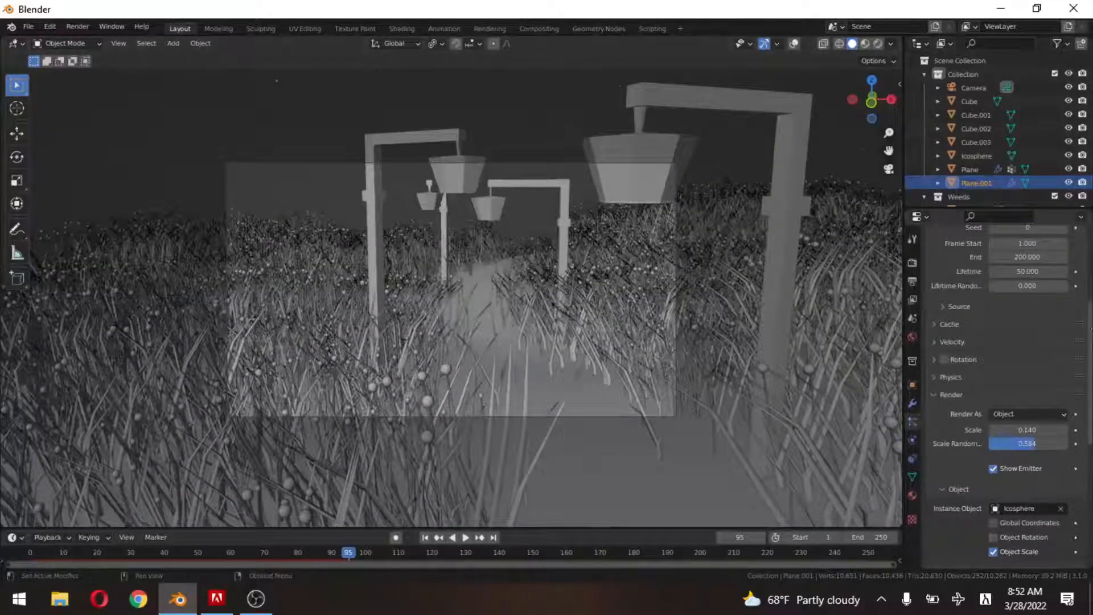
Set the lifetime of the overhead plane's particles to 78.900.
scroll(1028, 410, up, 7)
drag(1030, 429, 1054, 428)
scroll(507, 242, down, 3)
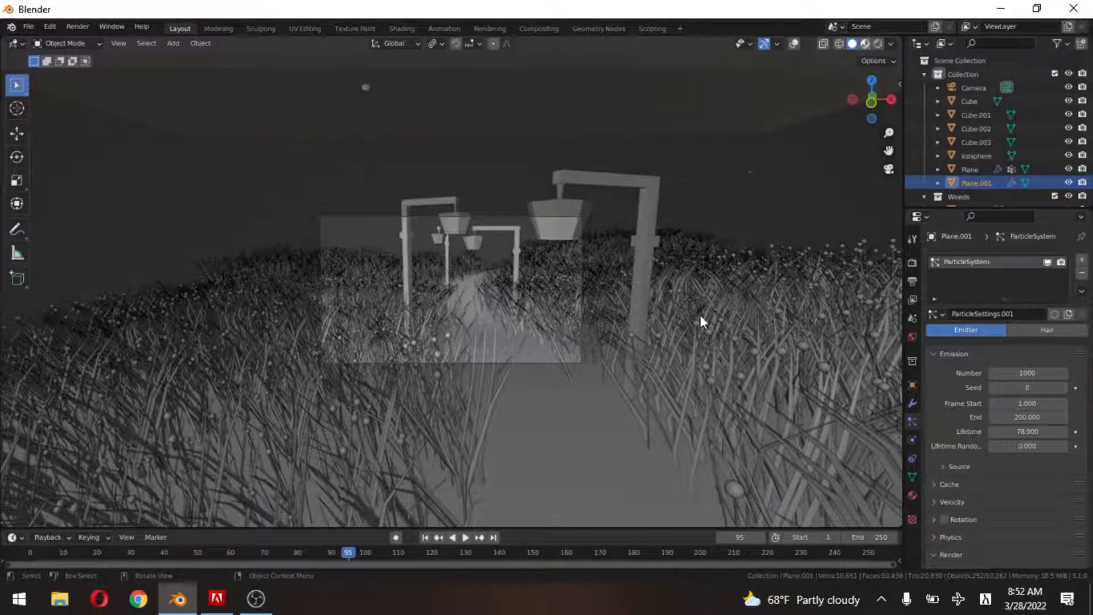
Switch the viewport to Material Preview shading and hide the ground plane's grass particle system in the viewport.
click(865, 43)
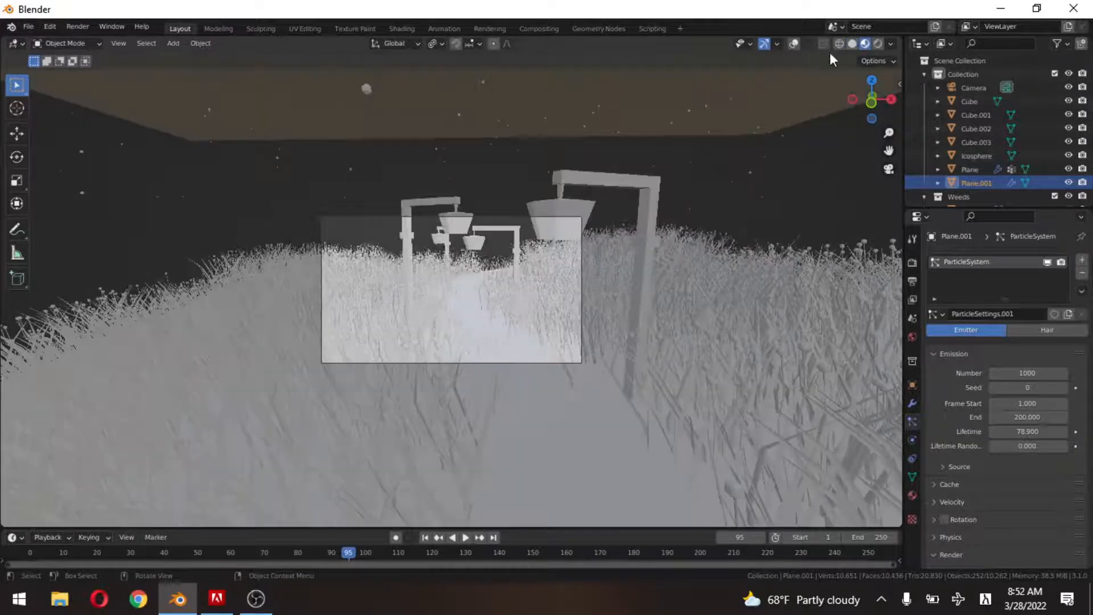
mouse_move(692, 333)
middle_down()
mouse_move(666, 327)
mouse_move(696, 340)
middle_up()
scroll(678, 298, down, 5)
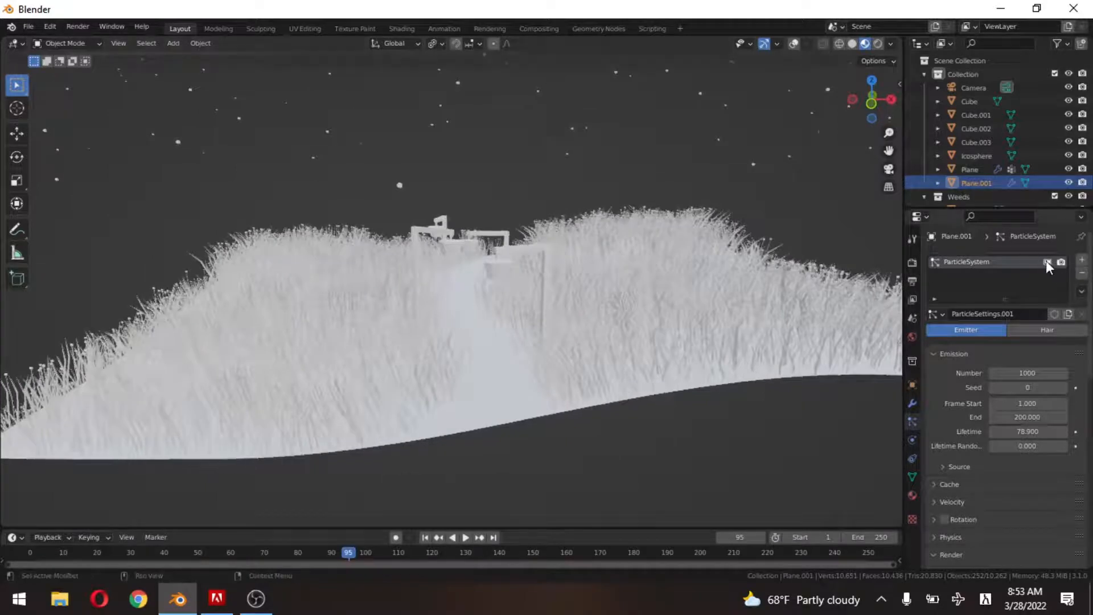
click(559, 317)
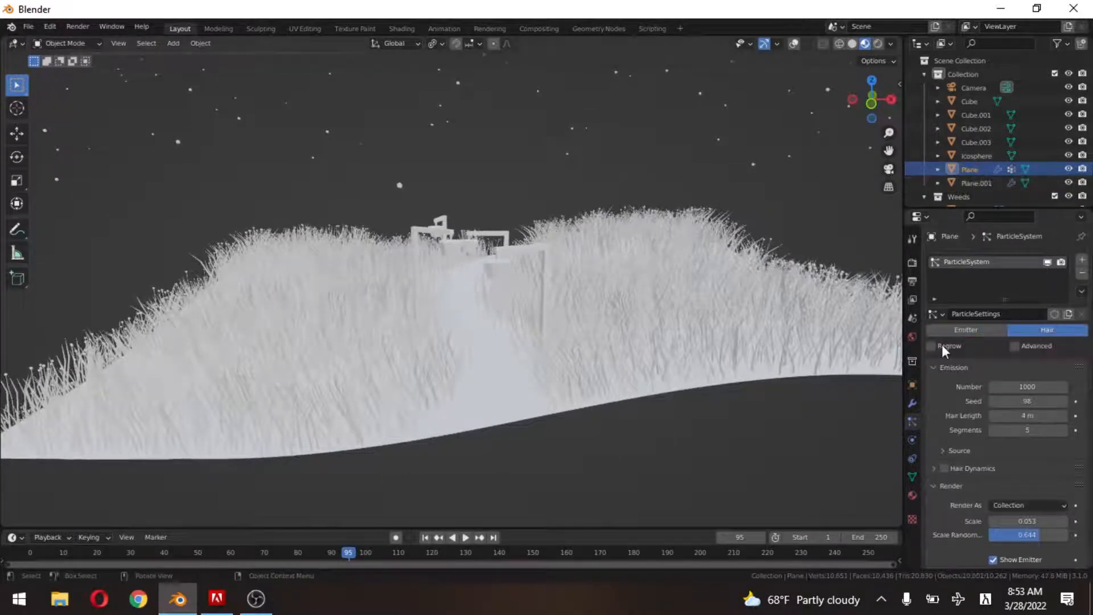
click(1049, 262)
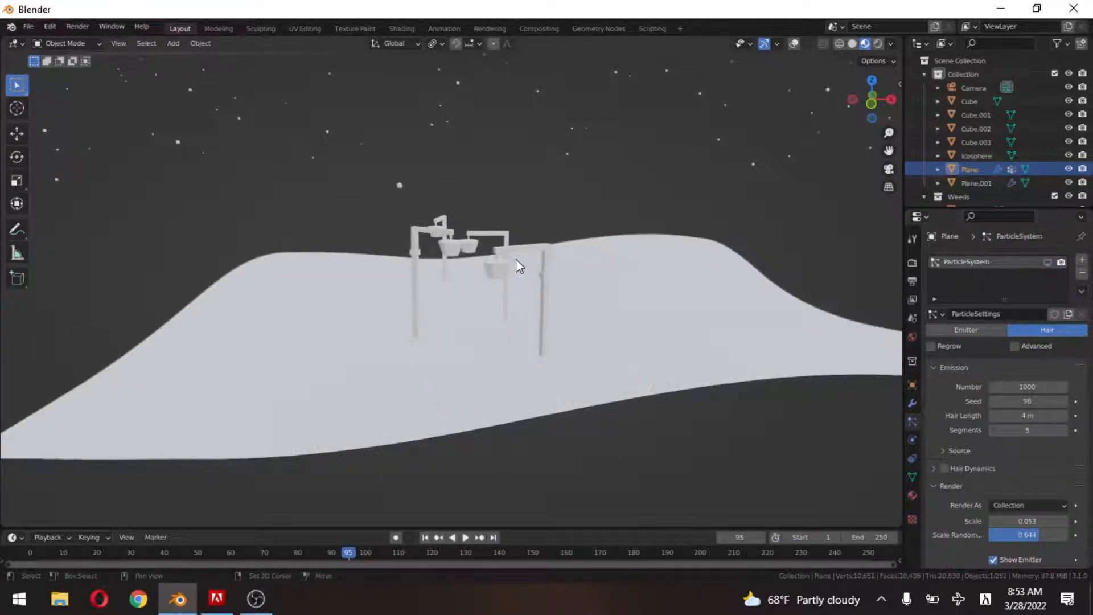
Add a new material to the nearest street lamp and name it Wood.
scroll(459, 285, up, 3)
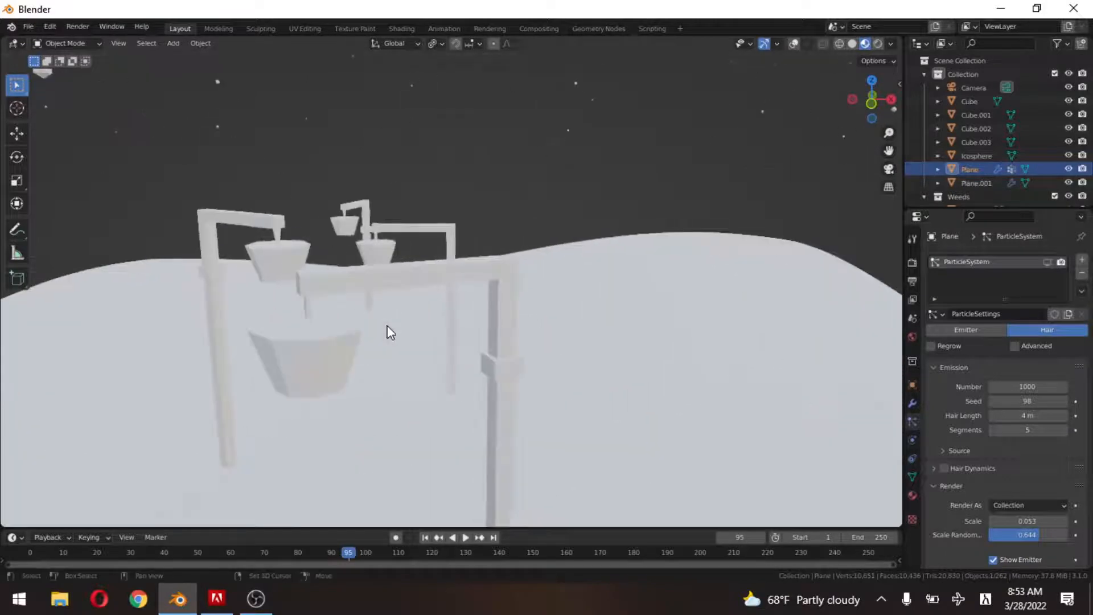
click(461, 285)
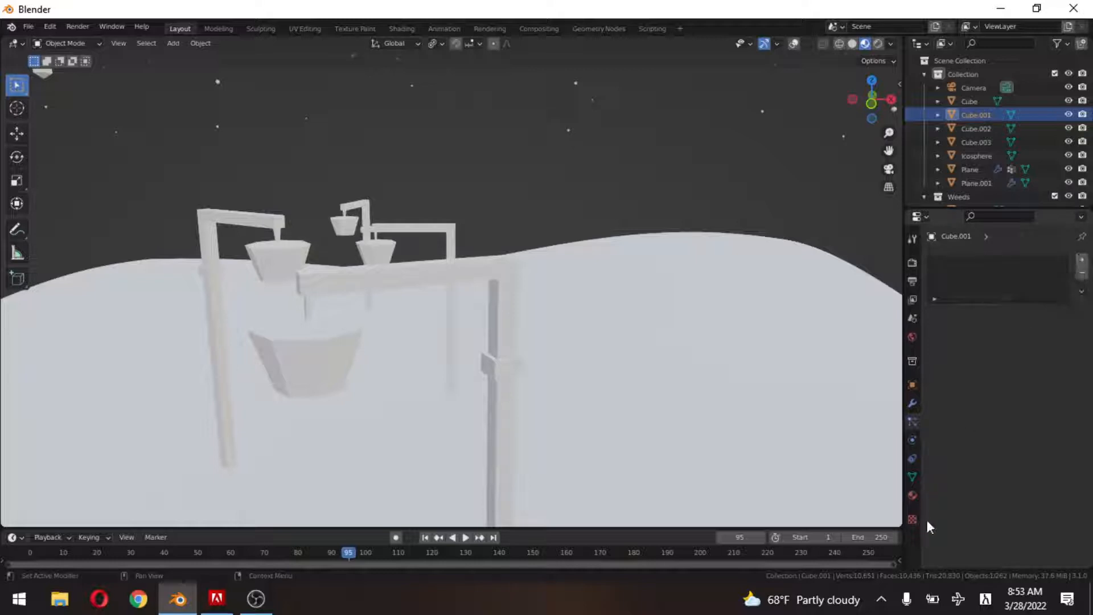
click(912, 495)
click(1047, 317)
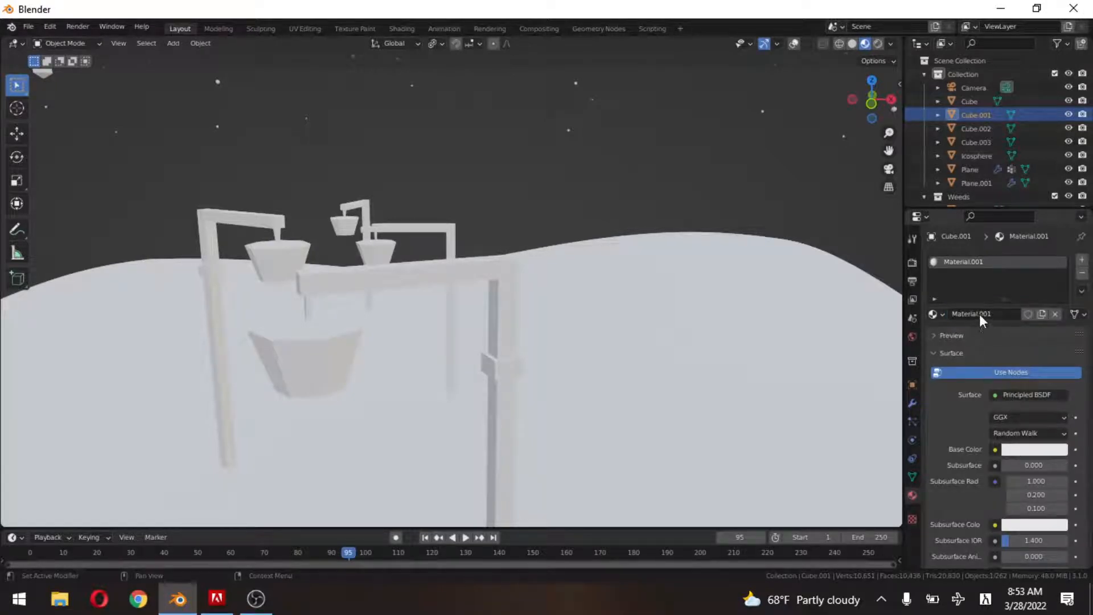
text(Woode)
text(od)
key(Return)
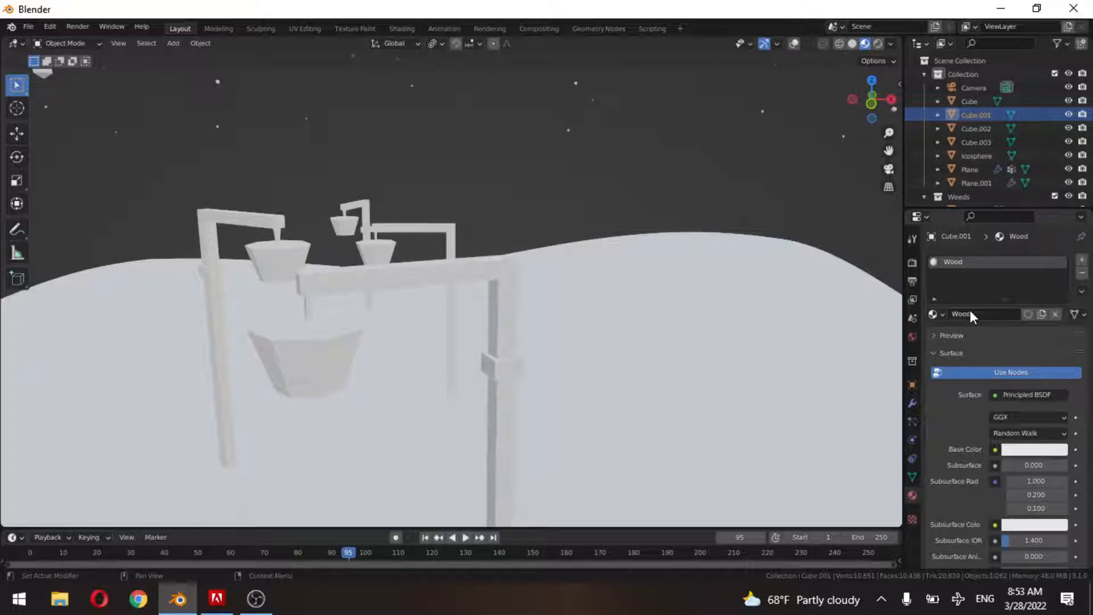
Add a second material slot to the lamp with a new material named Metal.
click(1082, 259)
click(975, 345)
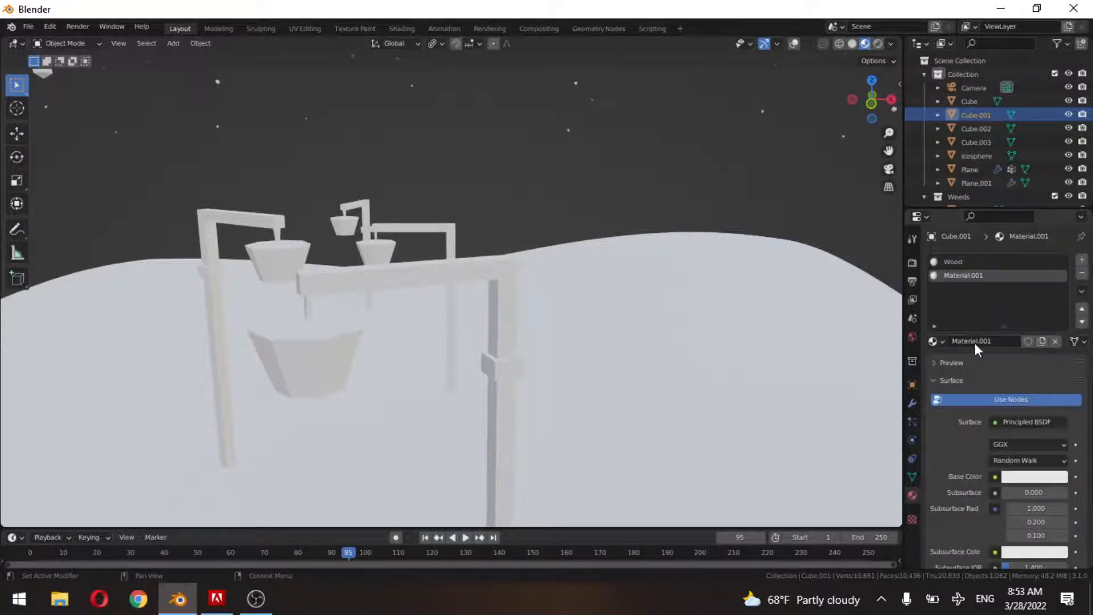
double_click(973, 341)
text(Metal)
key(Return)
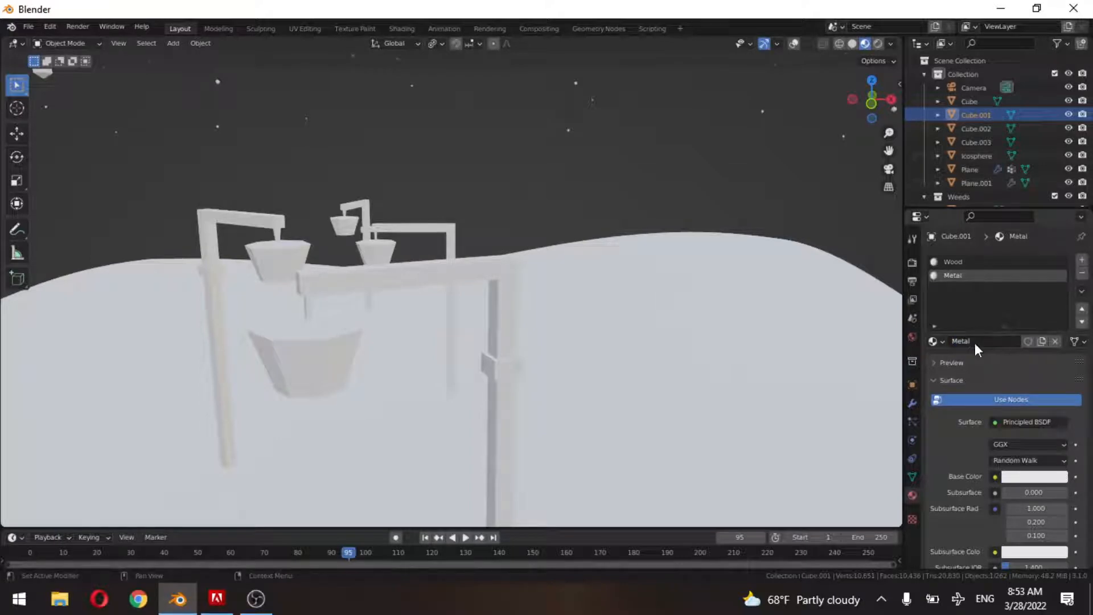
Add a third material slot to the lamp with a new material named Glow.
click(1082, 260)
click(979, 341)
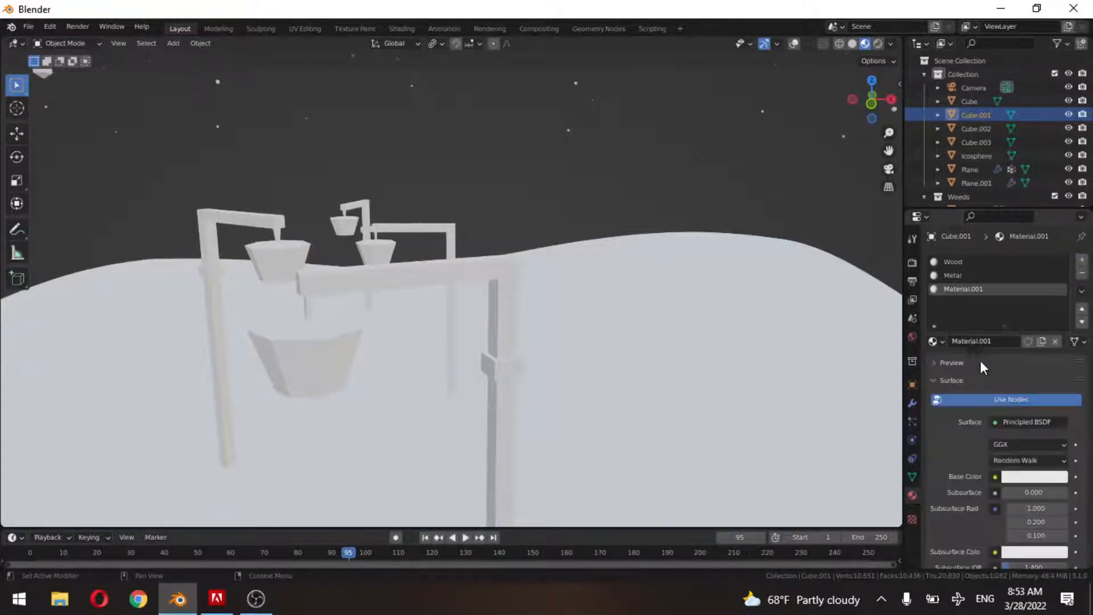
click(992, 340)
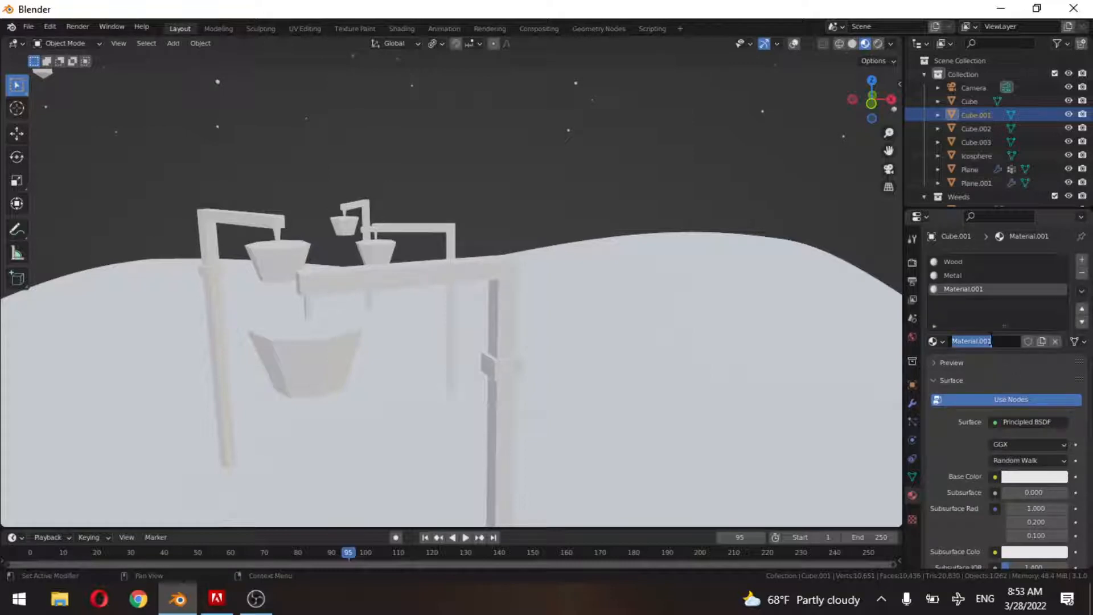
text(Glow)
key(Return)
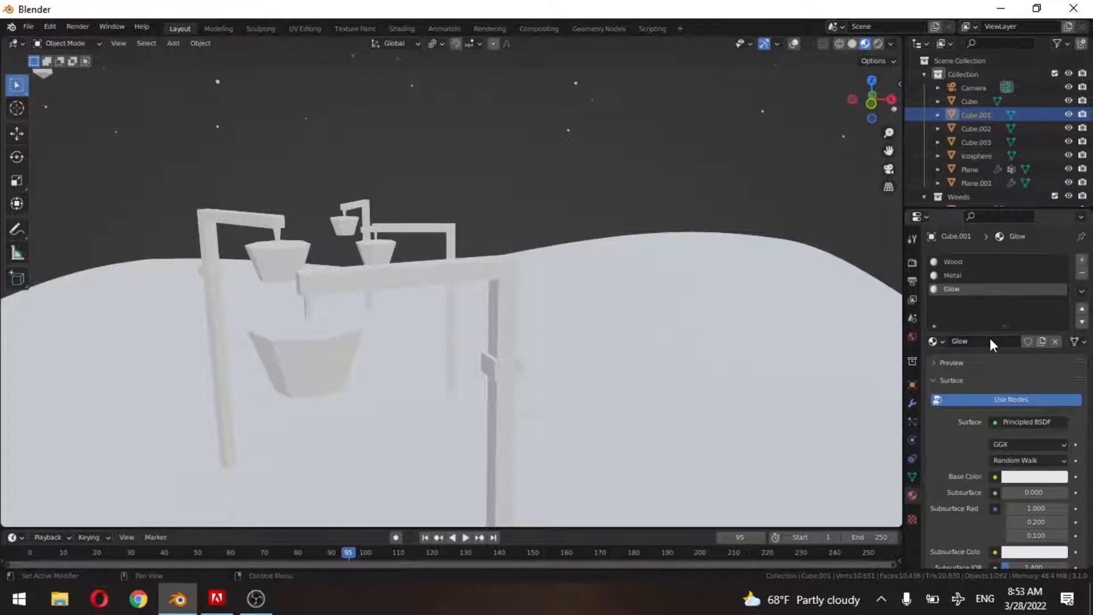
Change the Glow material's surface shader to Emission with a strength of 10.
click(1028, 423)
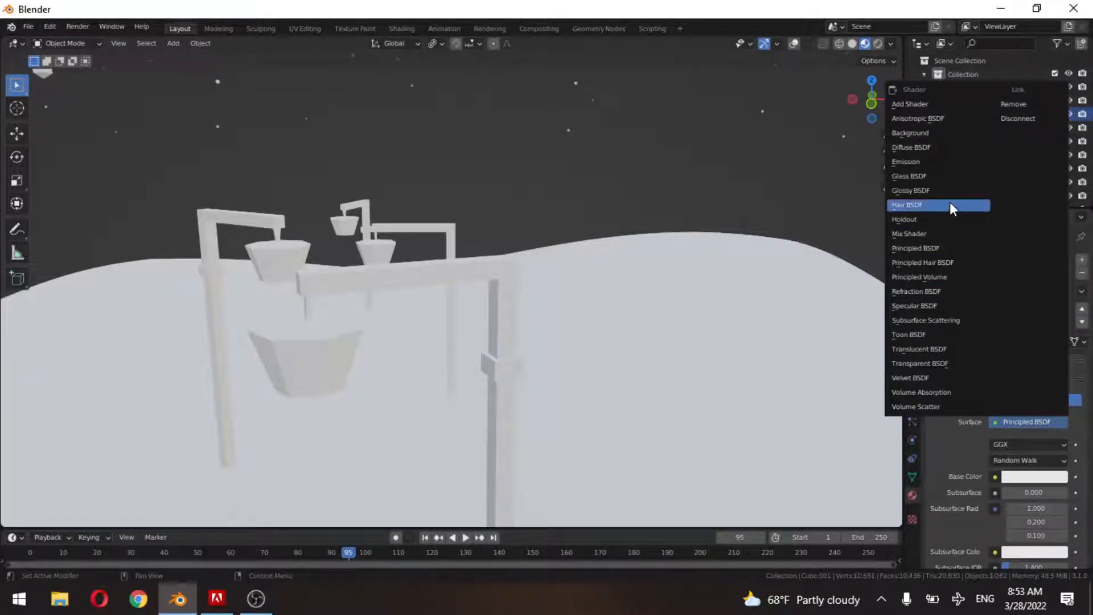
click(929, 161)
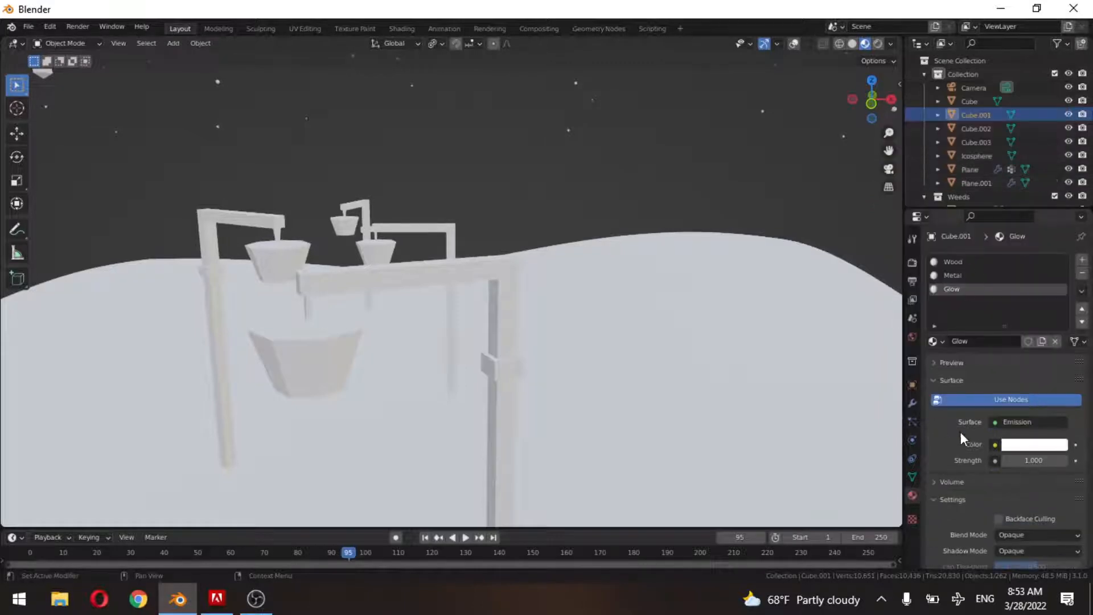
click(1035, 462)
text(10)
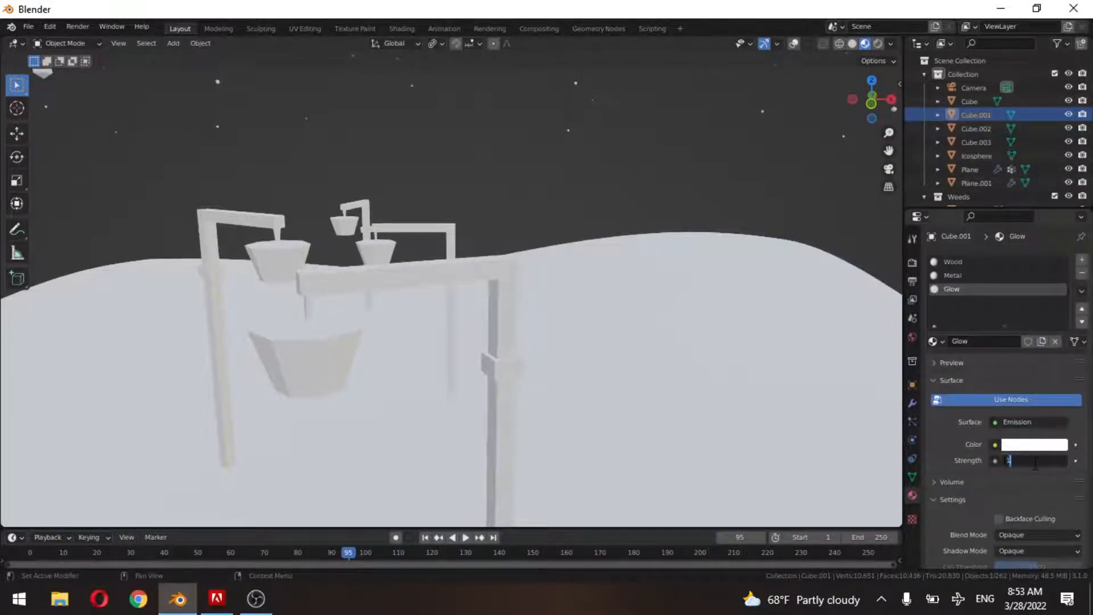
key(Return)
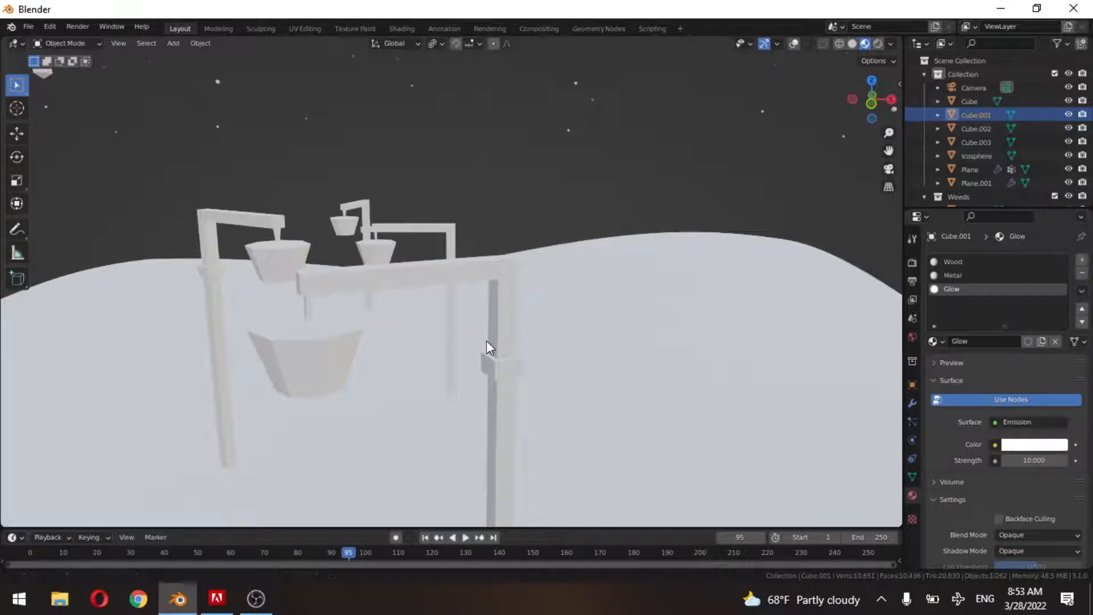
Set the Wood material's base color to a dark reddish brown.
click(957, 275)
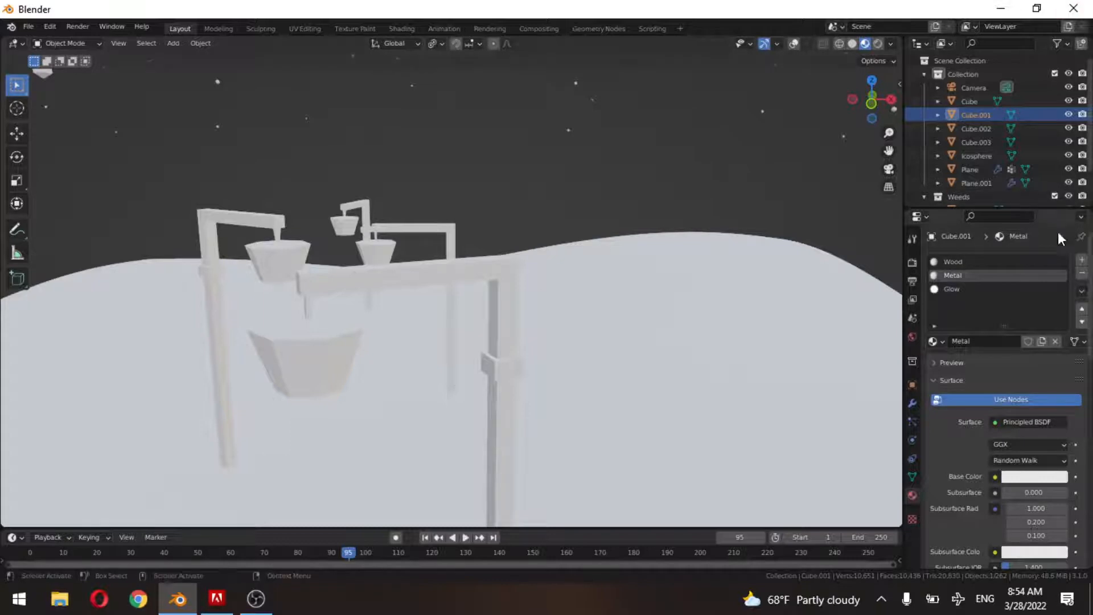
click(1006, 262)
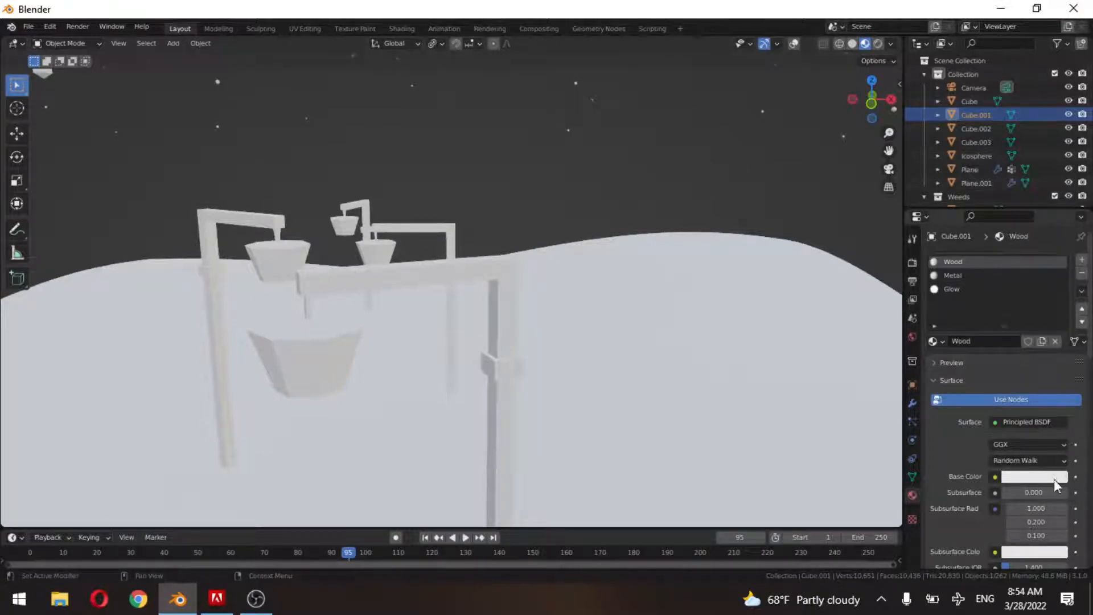
click(1054, 479)
drag(1002, 362, 982, 378)
drag(1057, 319, 1057, 351)
middle_drag(546, 211, 492, 289)
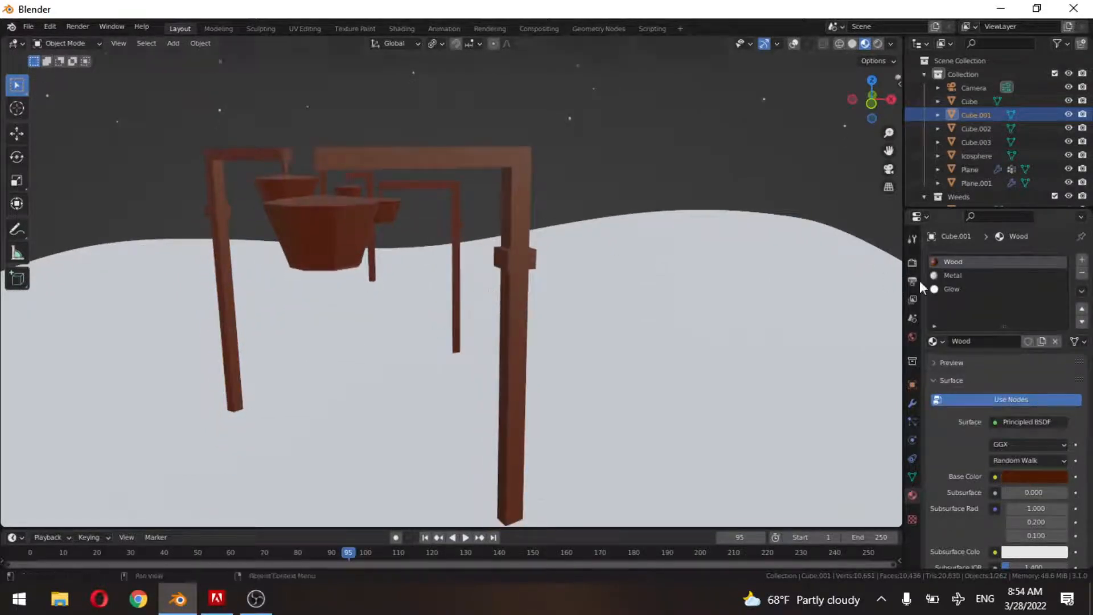
Set the Metal material's Metallic value to 1.000.
click(950, 279)
scroll(1031, 498, down, 5)
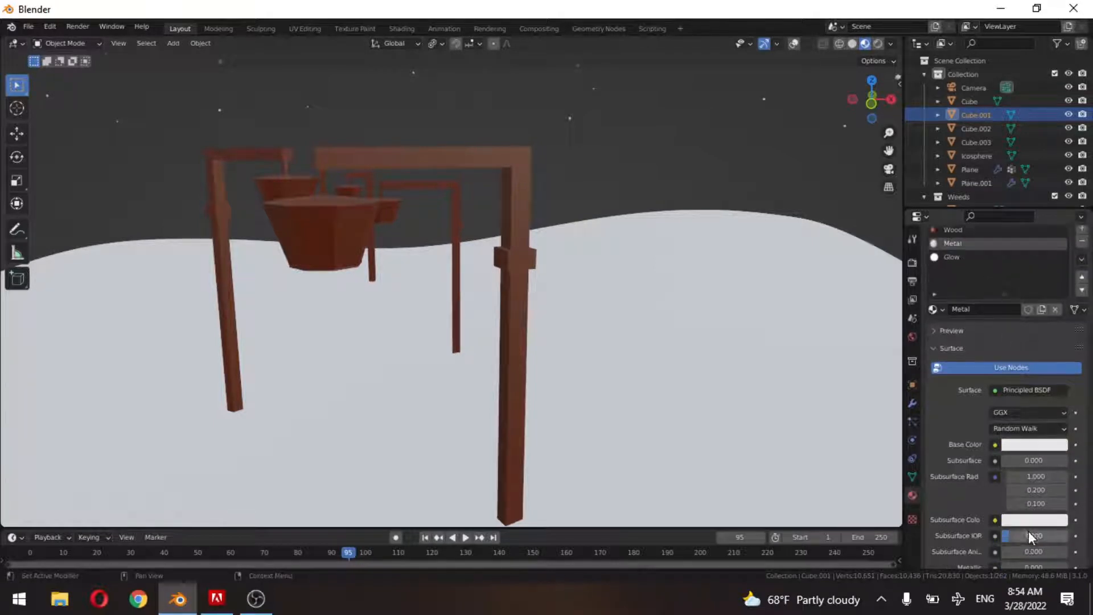
drag(1018, 505, 1068, 504)
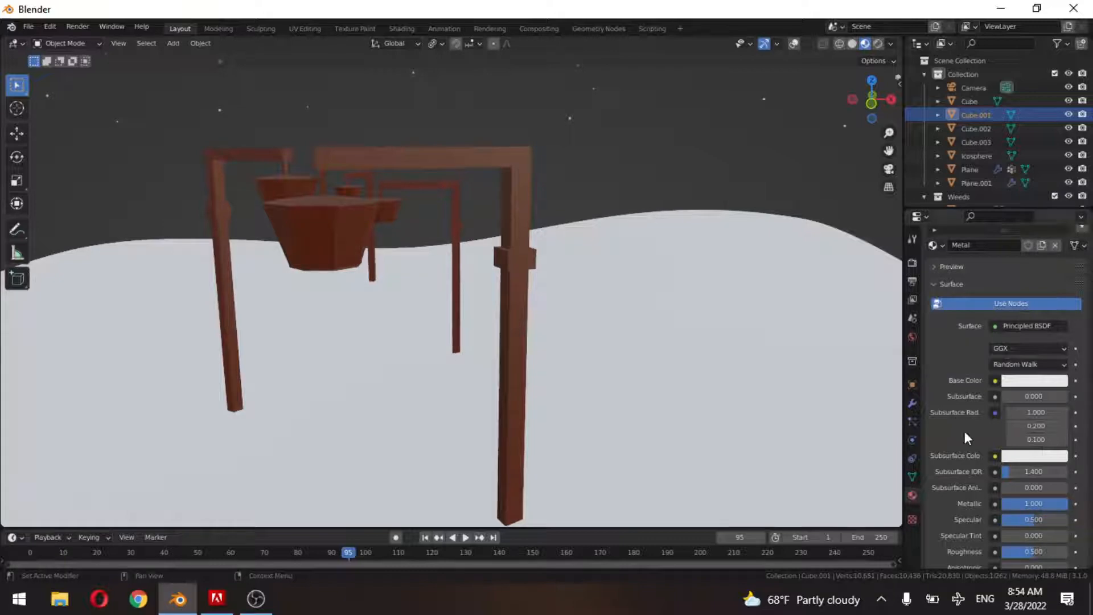
Assign the Metal material to the ring of faces forming the band around the nearest lamp's post.
key(Tab)
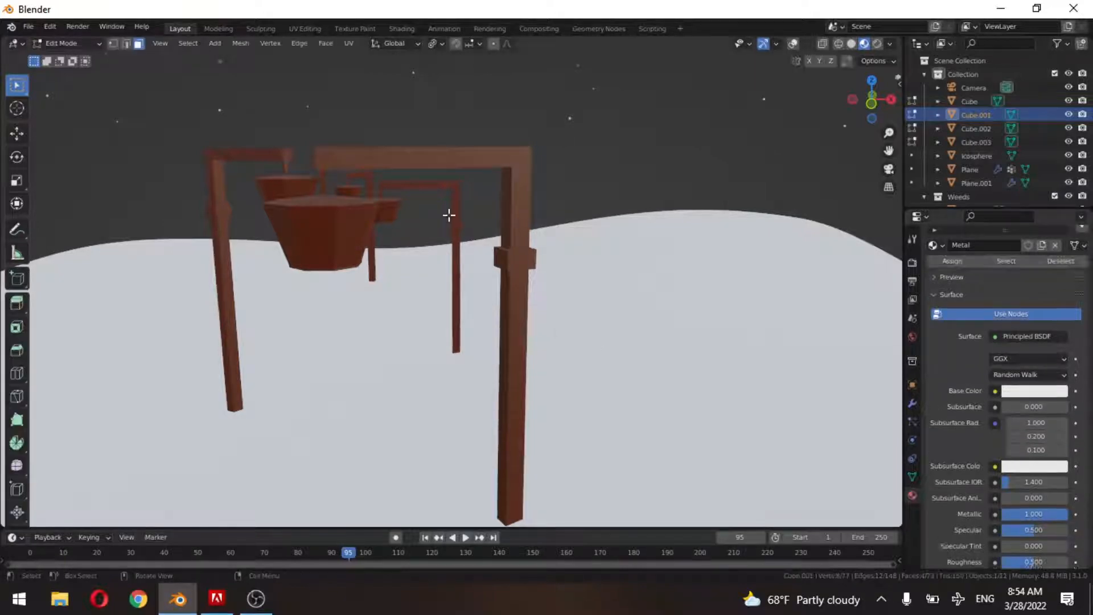
alt+click(483, 252)
scroll(545, 266, up, 3)
scroll(547, 267, down, 2)
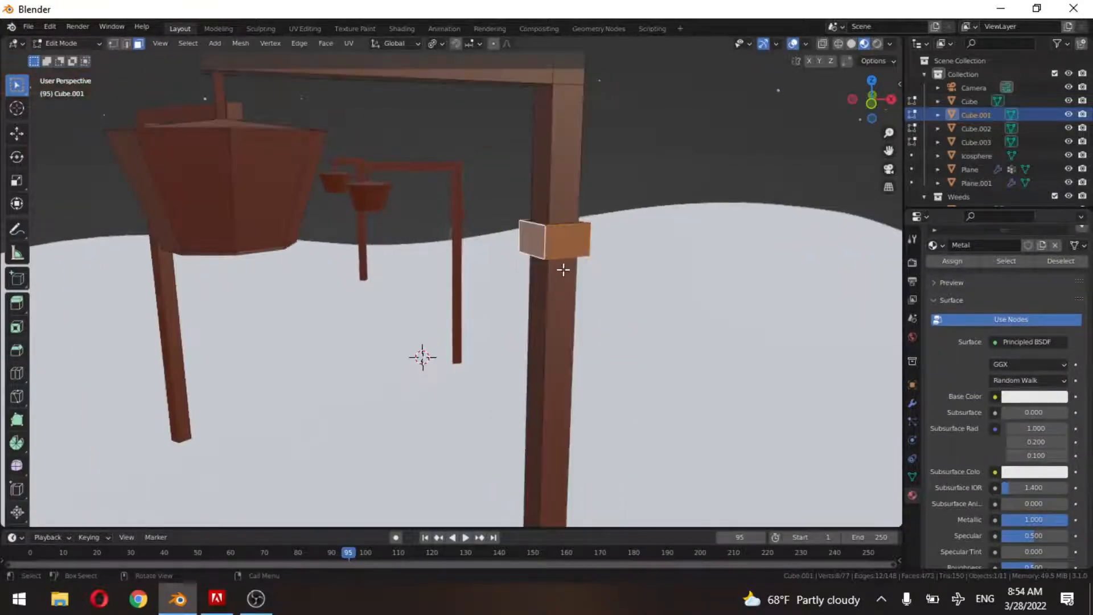
middle_drag(578, 256, 556, 261)
mouse_move(494, 171)
middle_down()
mouse_move(520, 183)
mouse_move(503, 173)
middle_up()
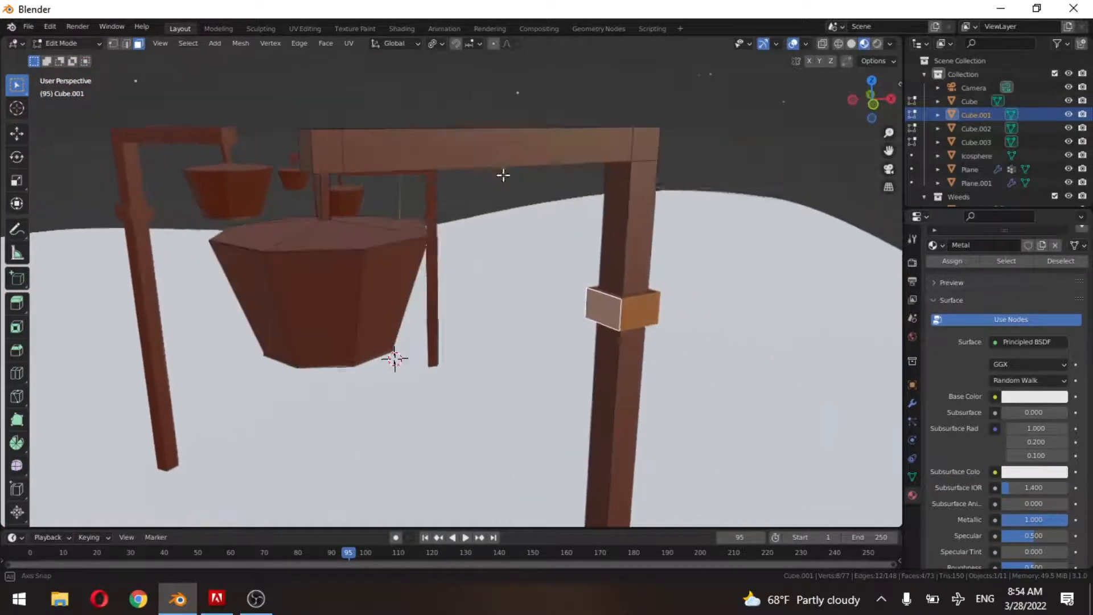
middle_drag(708, 319, 1026, 324)
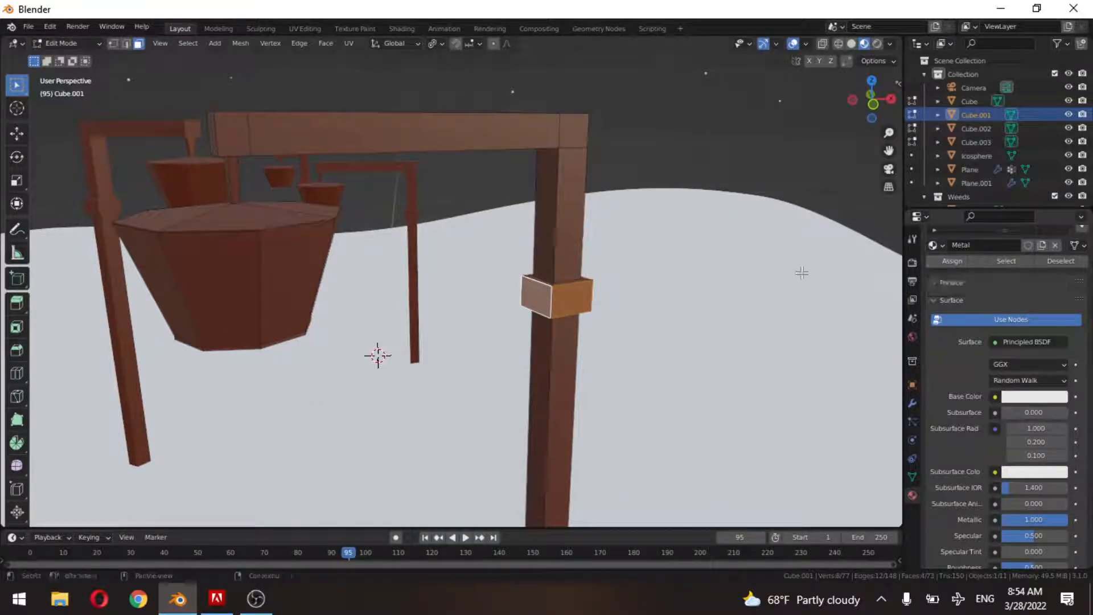
click(957, 263)
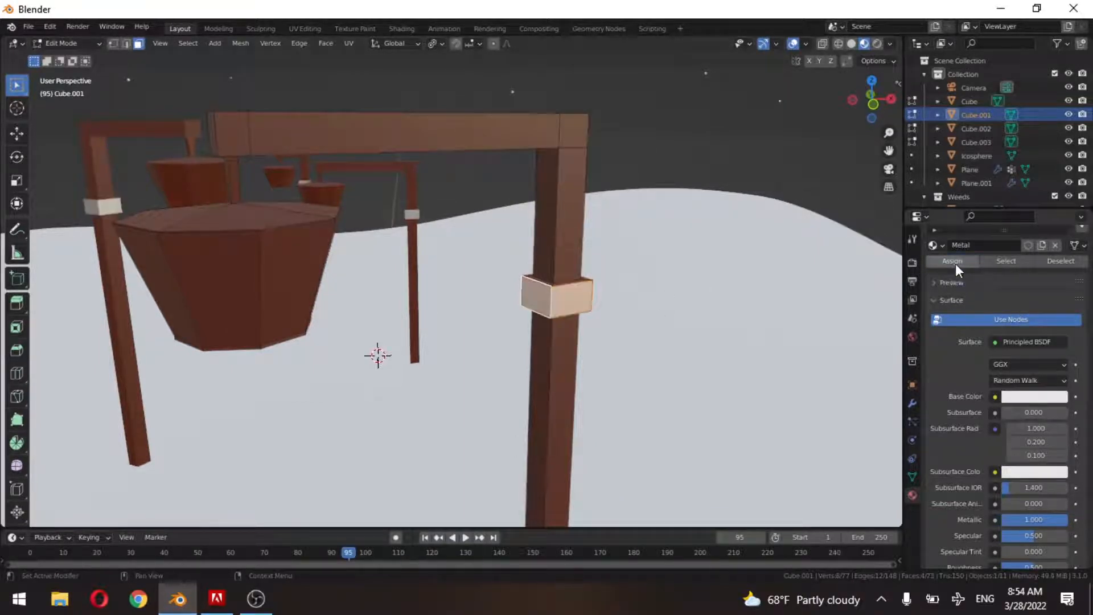
key(Tab)
Examine the other street lamps to check that they share the materials assigned to the nearest lamp.
scroll(571, 349, down, 4)
middle_drag(520, 320, 648, 235)
scroll(652, 258, up, 5)
scroll(548, 268, down, 5)
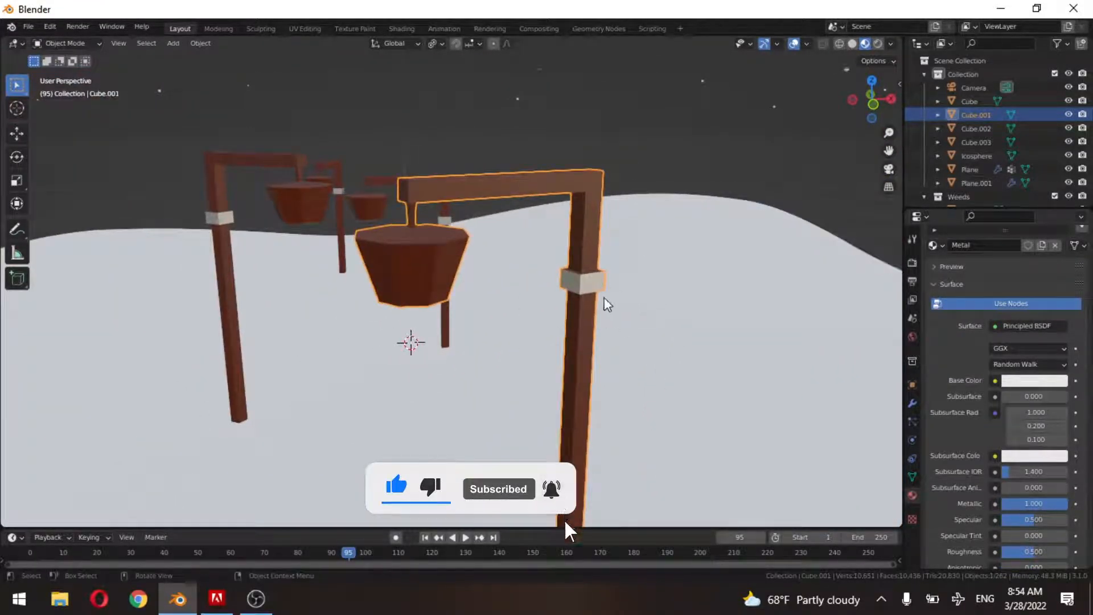
middle_drag(435, 266, 644, 261)
click(351, 207)
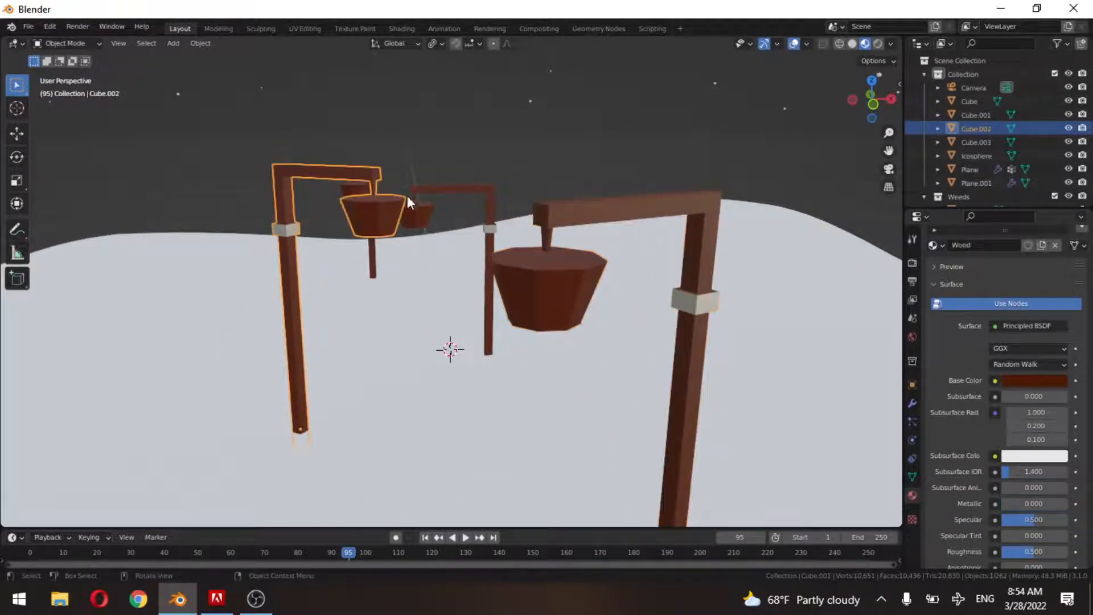
click(442, 189)
click(350, 192)
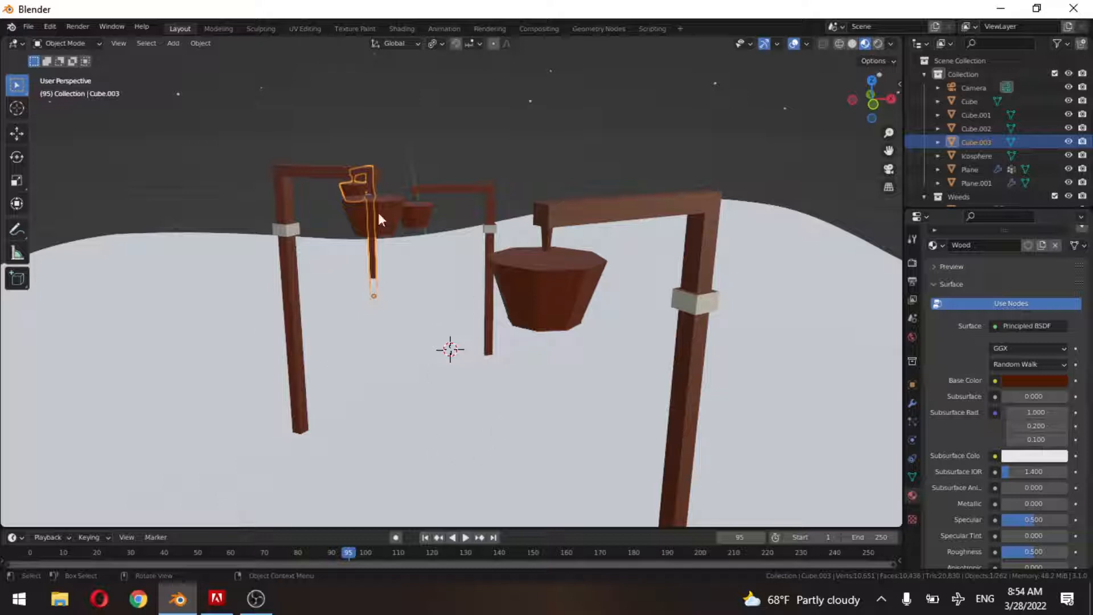
middle_drag(415, 262, 456, 256)
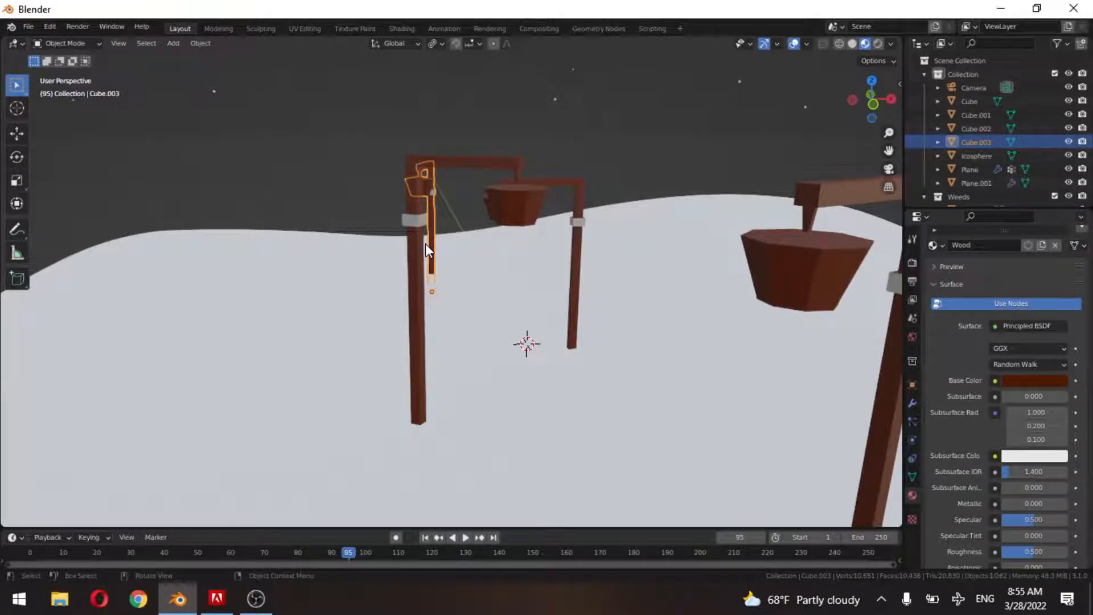
middle_drag(522, 246, 537, 306)
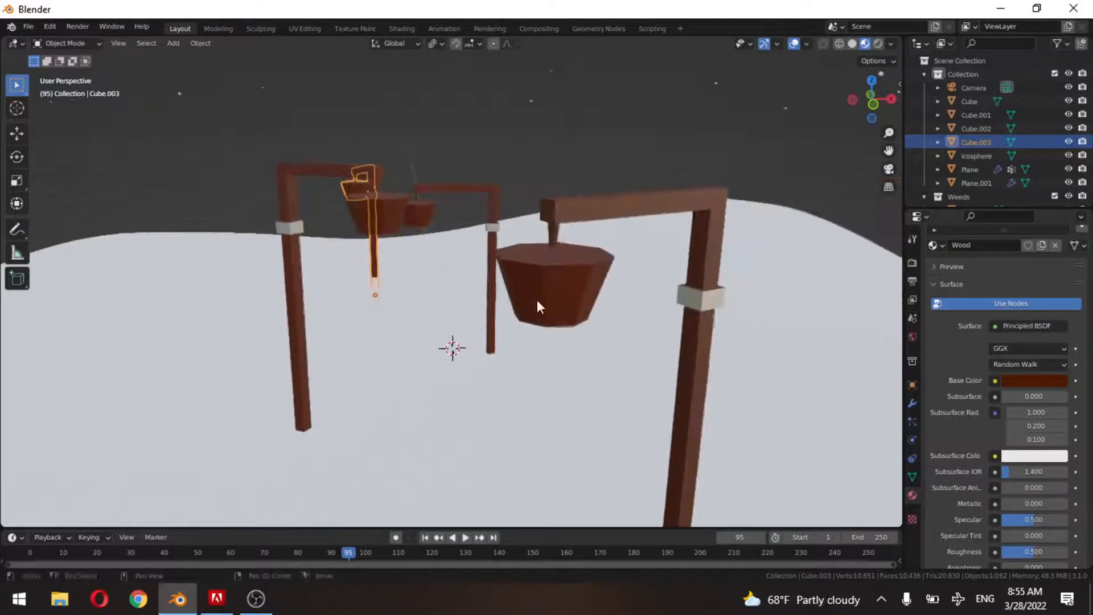
Assign the Glow material to the ring of side faces on the nearest lamp's hanging shade.
click(706, 295)
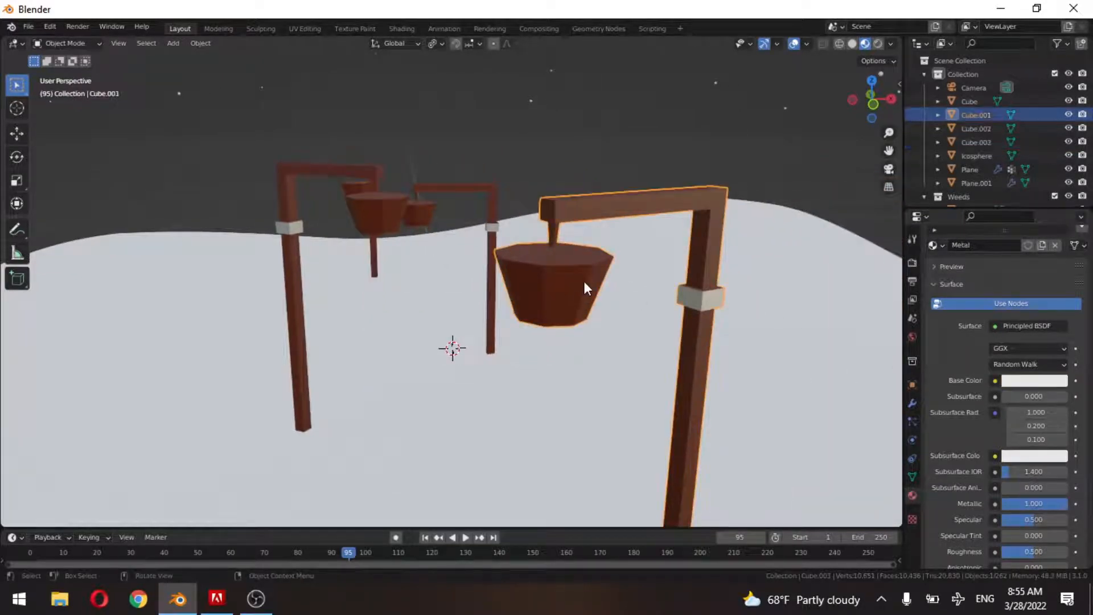
key(Tab)
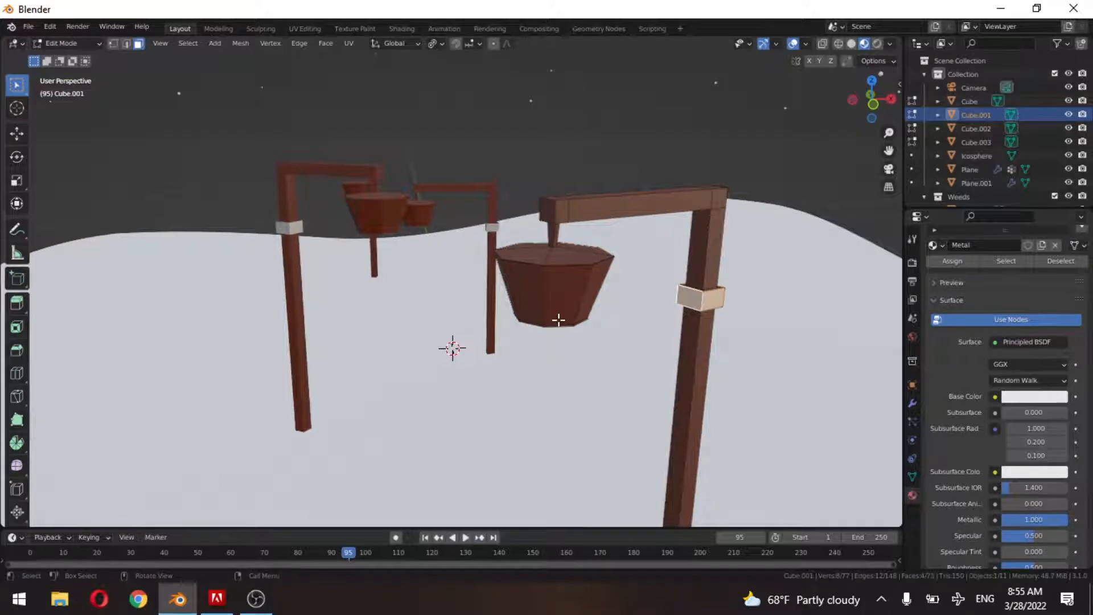
key(alt+a)
scroll(564, 316, up, 3)
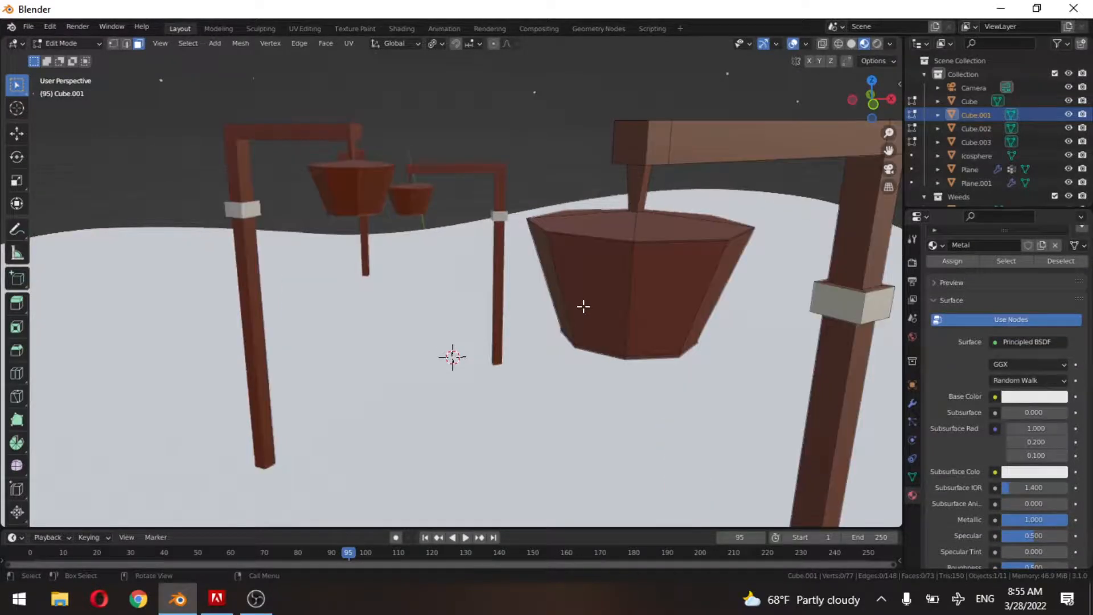
alt+click(632, 288)
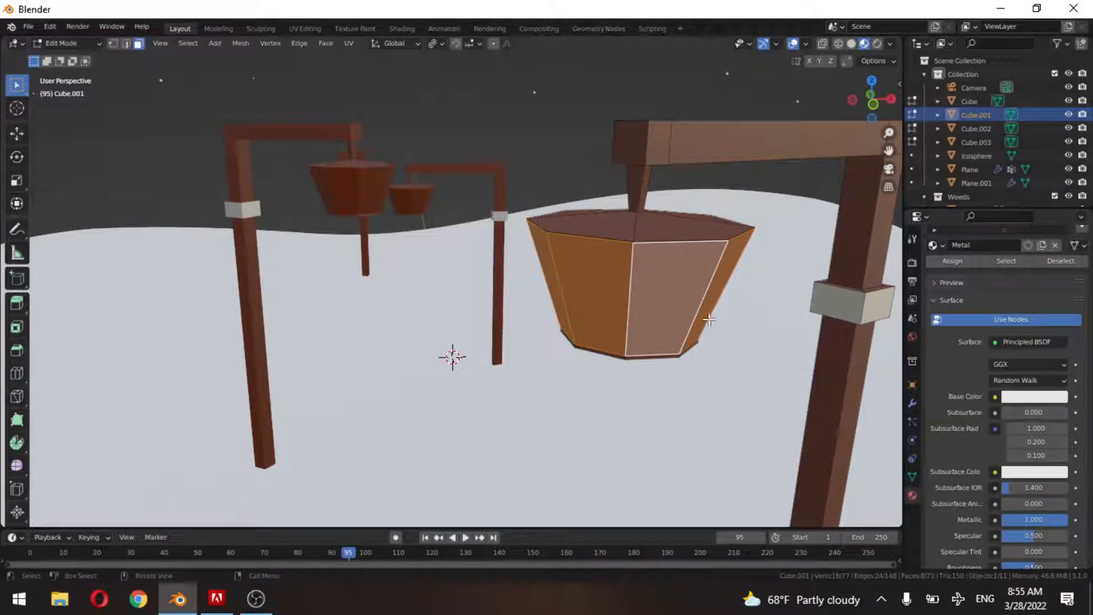
scroll(965, 284, up, 3)
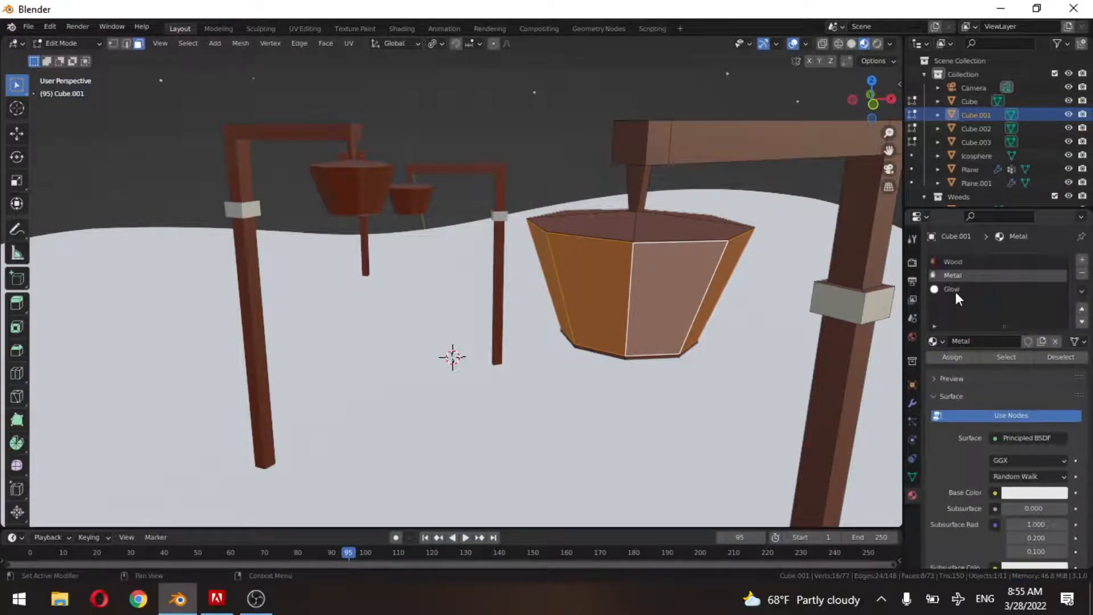
click(956, 291)
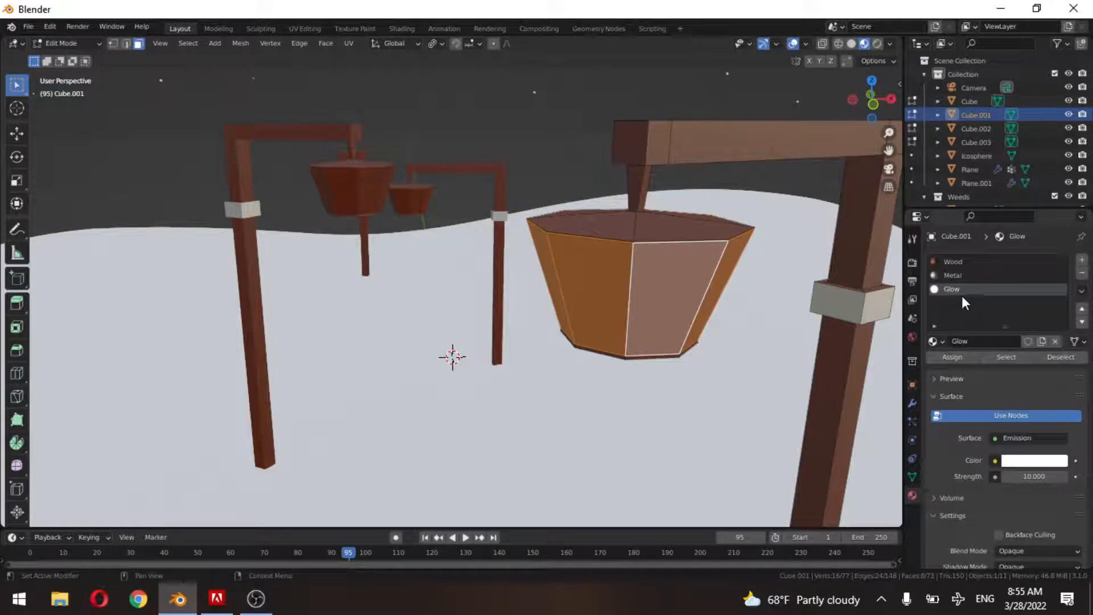
click(959, 357)
key(Tab)
Change the Glow material's emission color to a warm orange.
scroll(644, 341, down, 8)
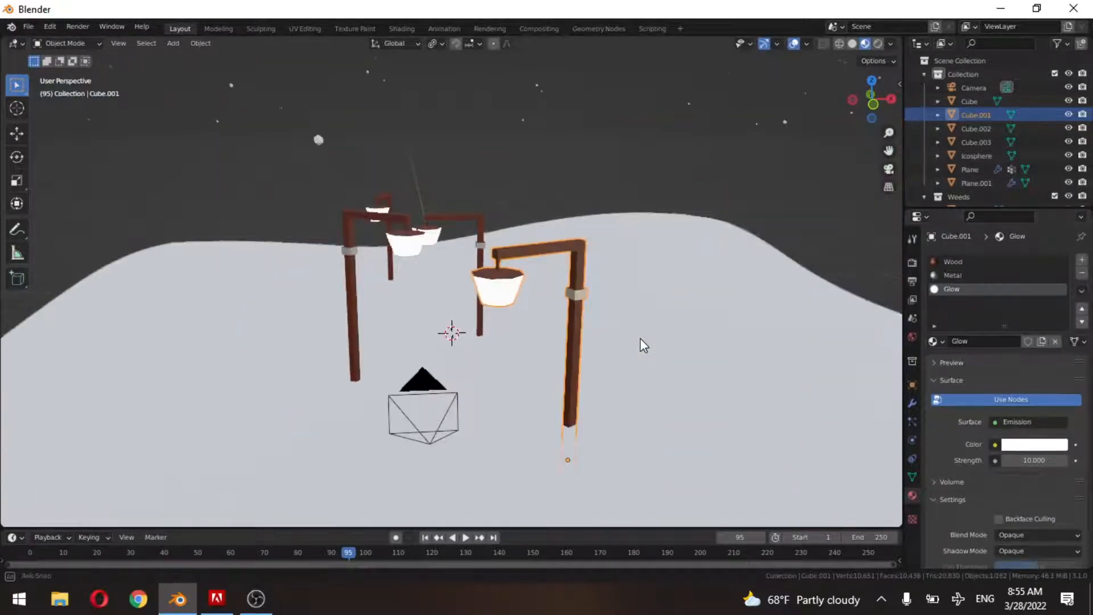
mouse_move(640, 338)
middle_down()
mouse_move(625, 329)
mouse_move(647, 356)
middle_up()
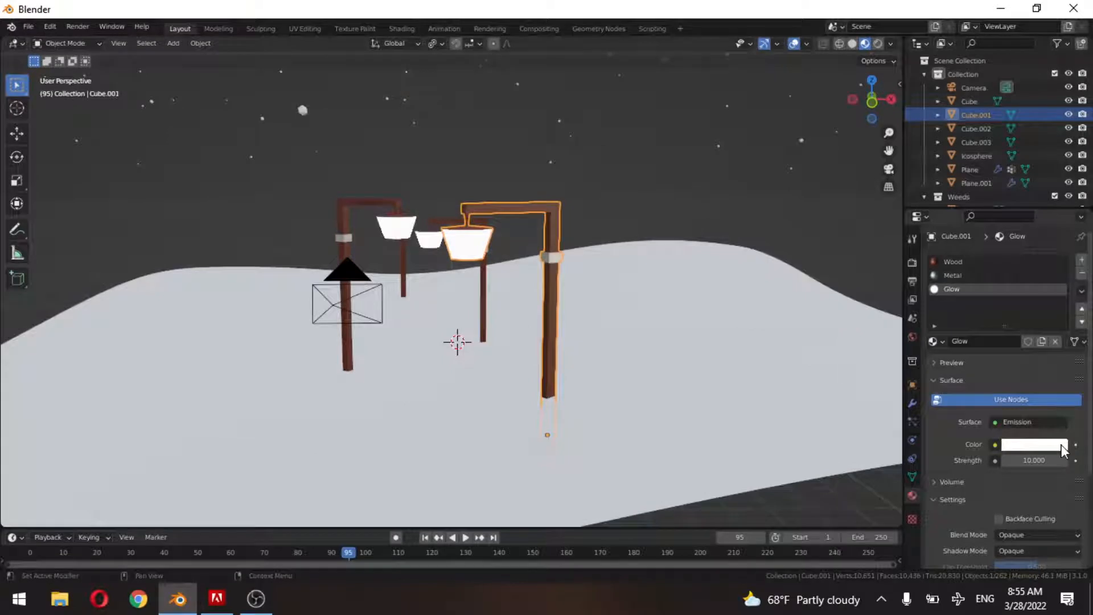
click(1025, 445)
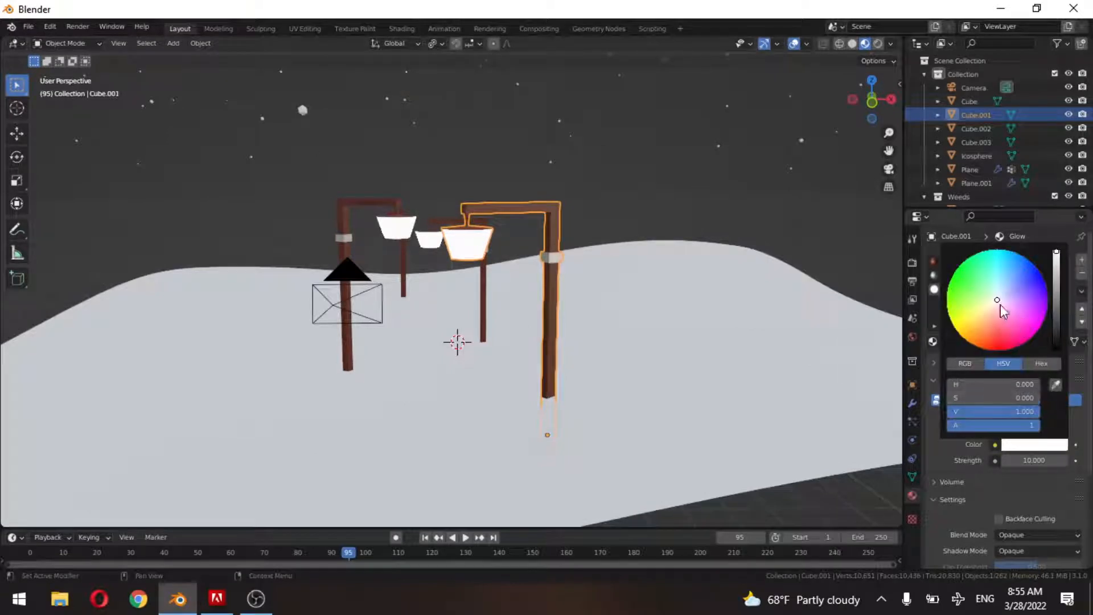
drag(1003, 311, 976, 336)
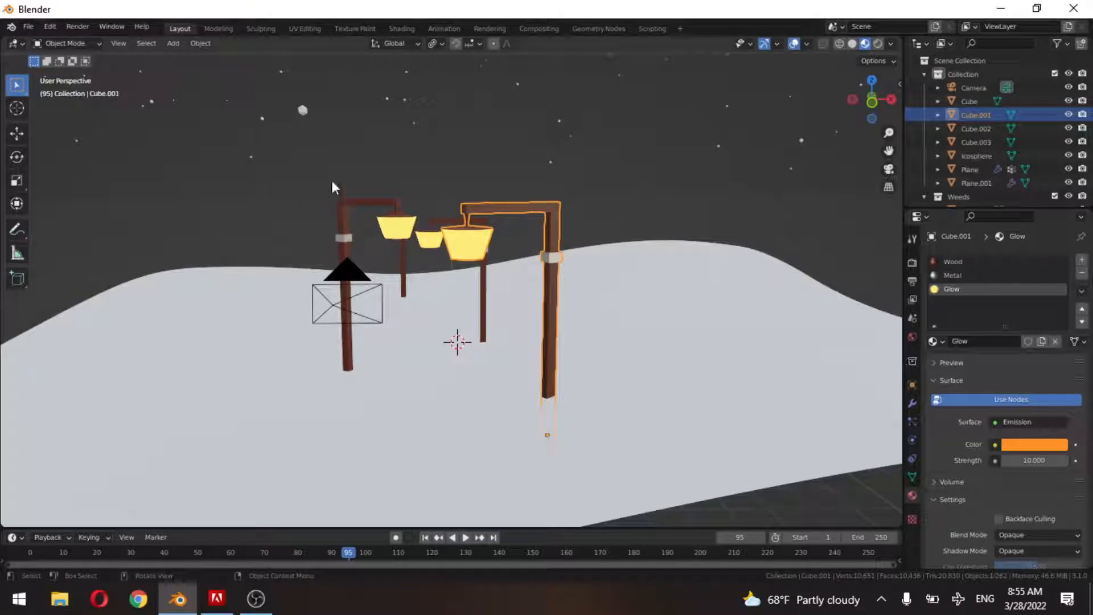
Assign the existing Glow material to the ico sphere used for the falling particles.
scroll(265, 247, down, 5)
shift+middle_drag(269, 313, 476, 310)
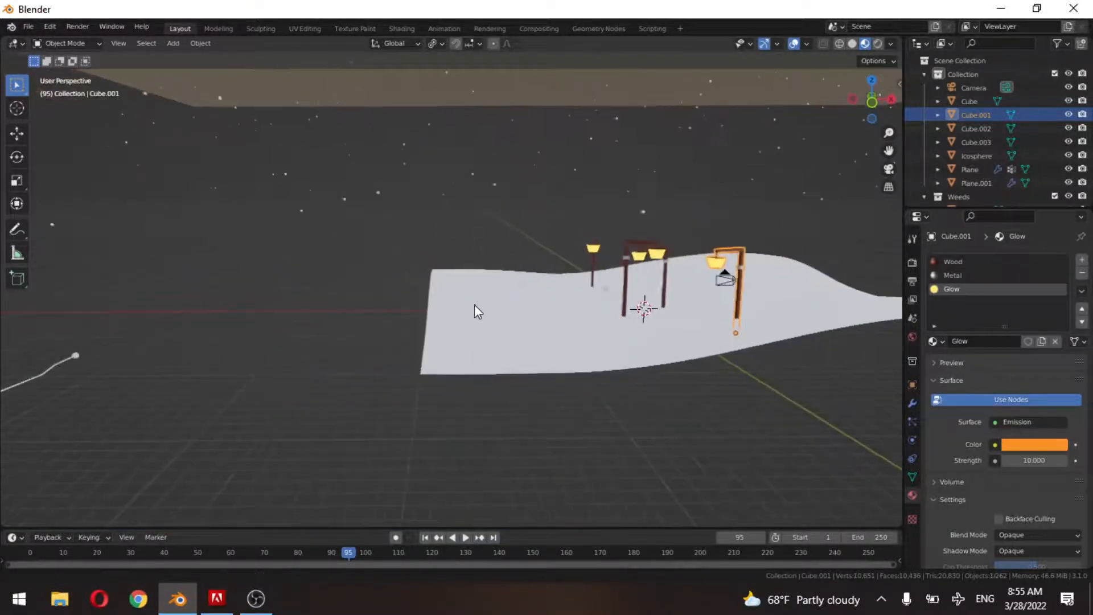
shift+middle_drag(264, 326, 568, 276)
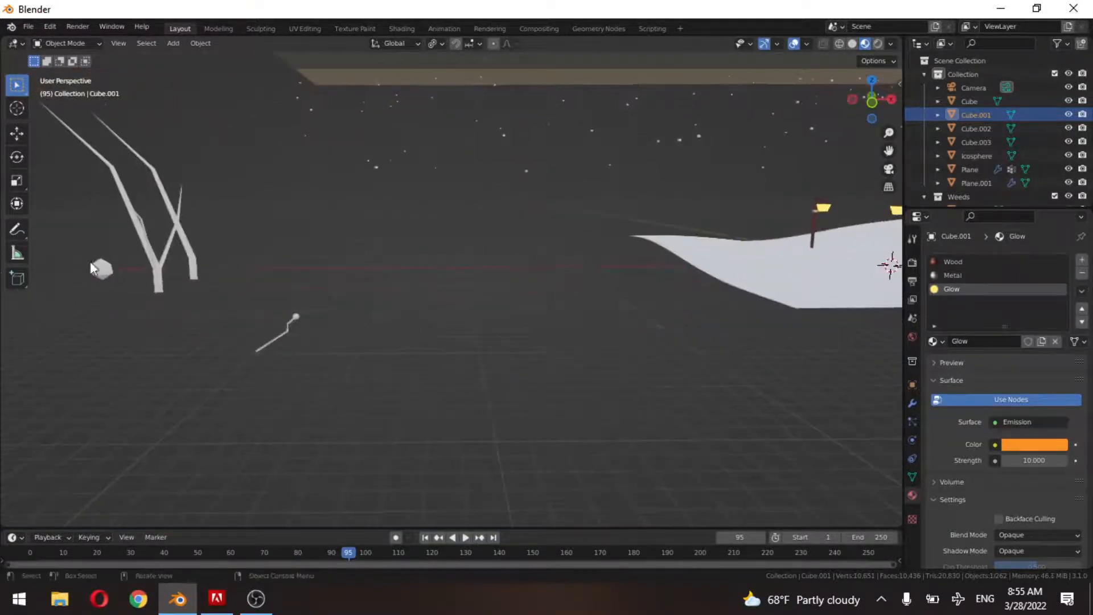
click(102, 271)
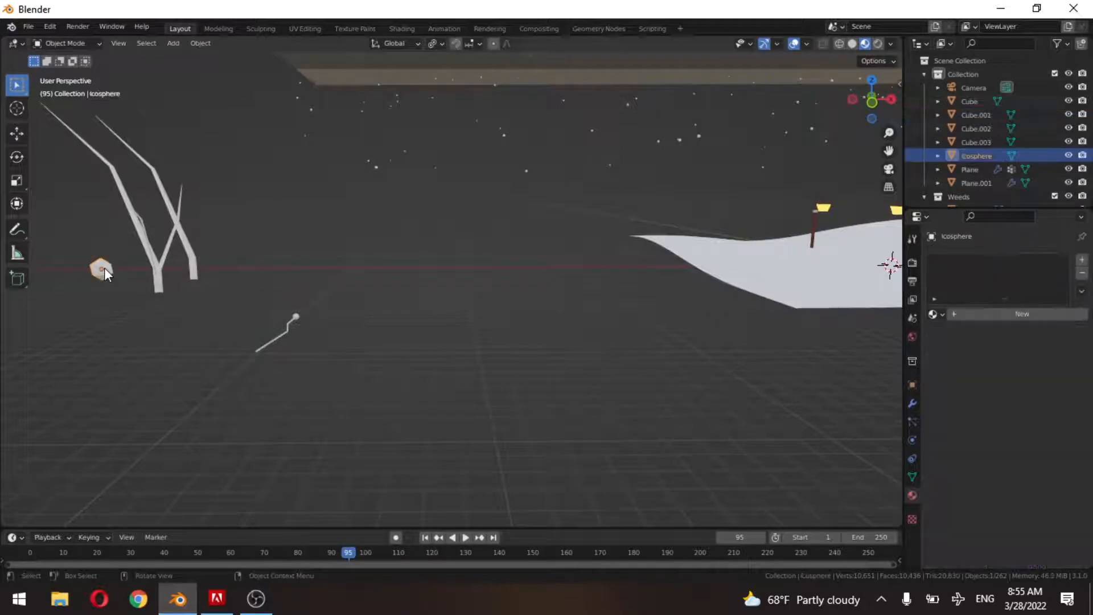
click(937, 314)
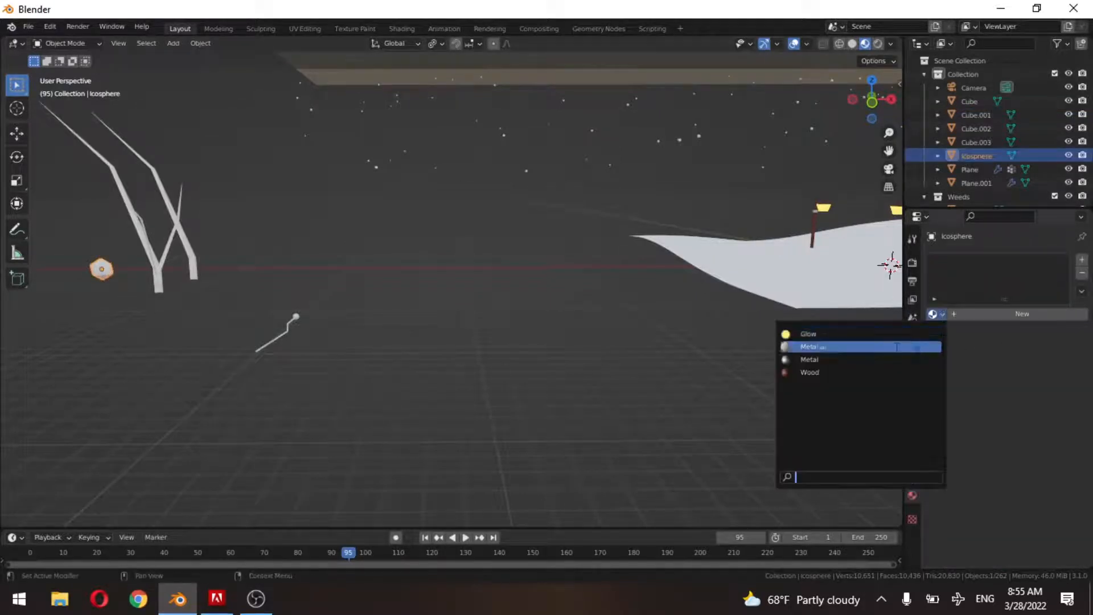
click(859, 335)
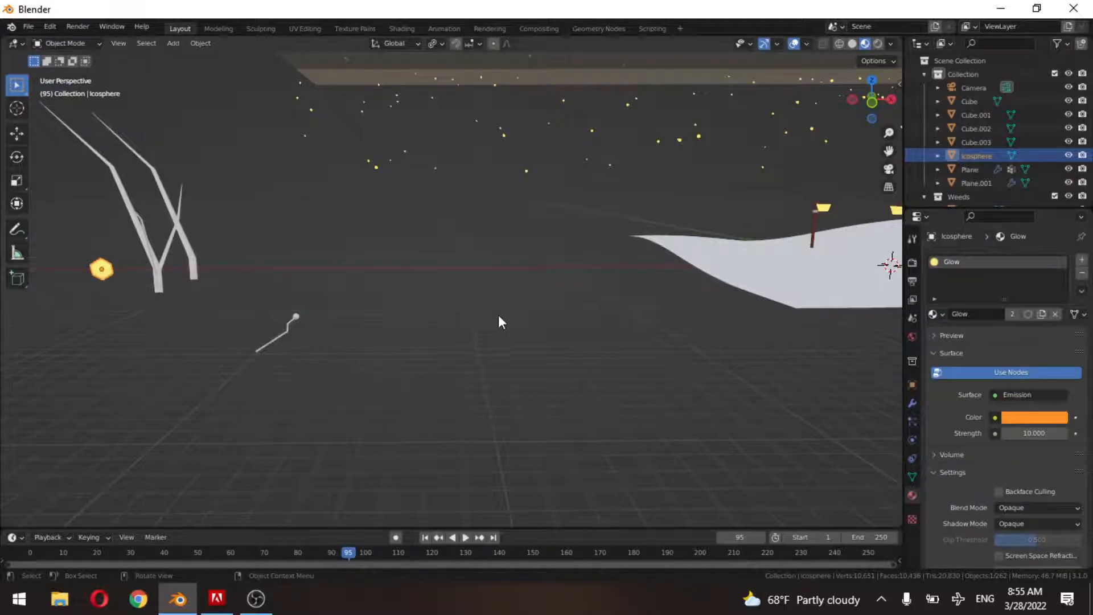
Add a new material to the bent Weed stem and set its base color to dark green.
middle_drag(351, 298, 475, 321)
middle_drag(223, 234, 537, 419)
click(585, 450)
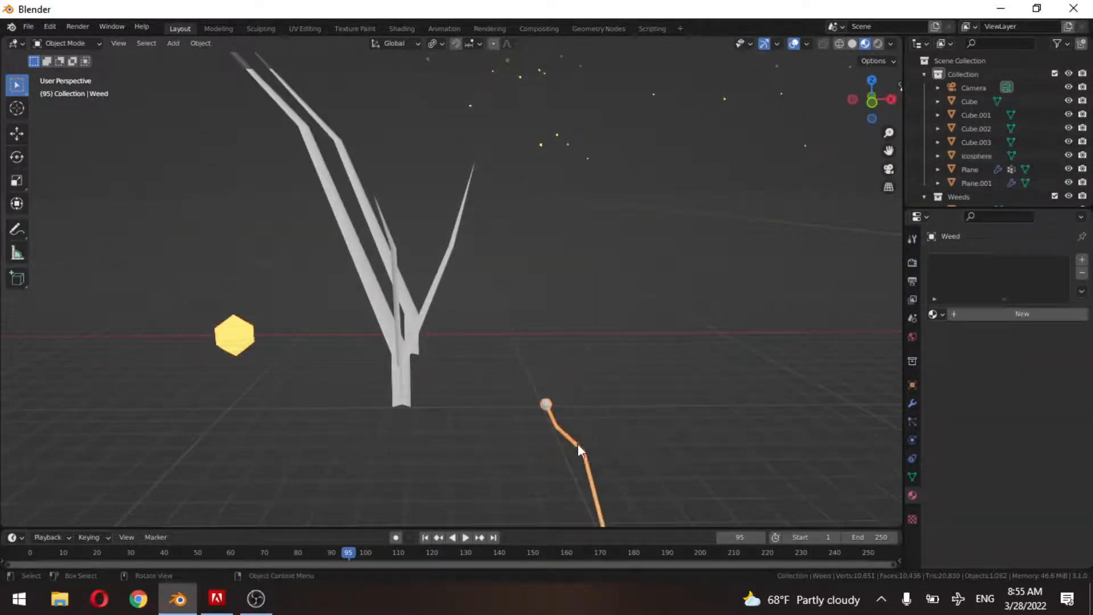
middle_drag(605, 459, 730, 366)
click(1043, 314)
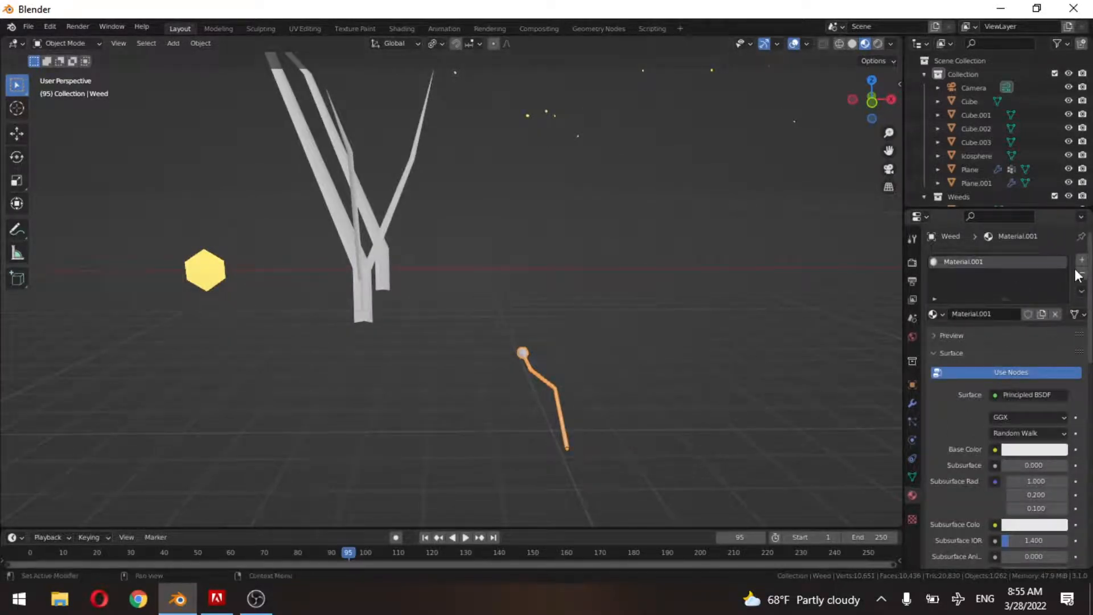
click(1045, 450)
click(949, 287)
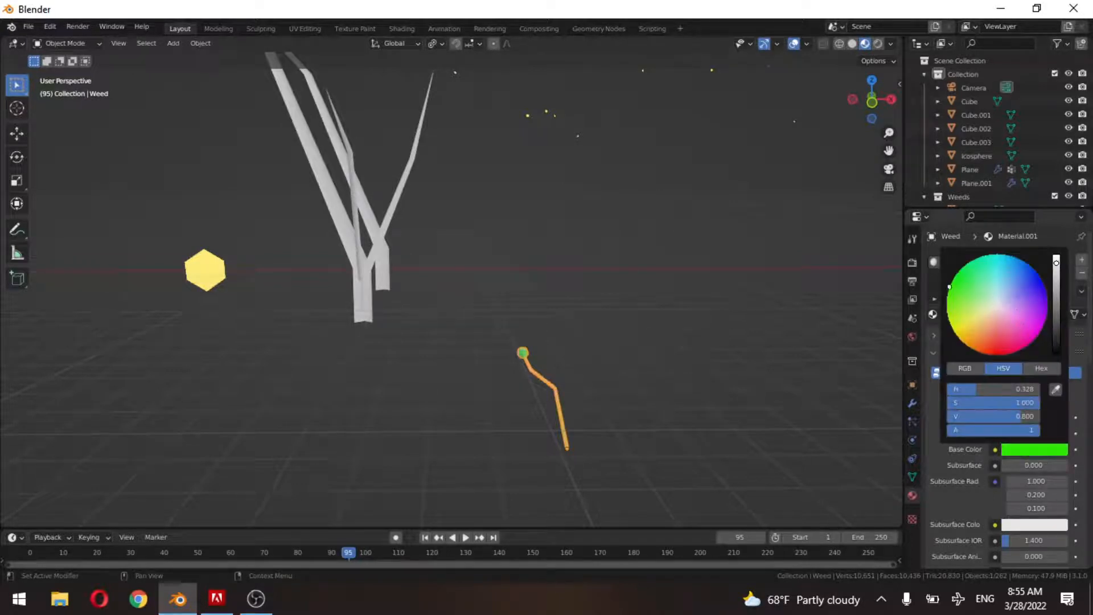
drag(1055, 312, 1055, 333)
Move the large particle emitter plane along the X axis until it no longer covers the weed and grass models.
middle_drag(553, 358, 494, 309)
key(KP_7)
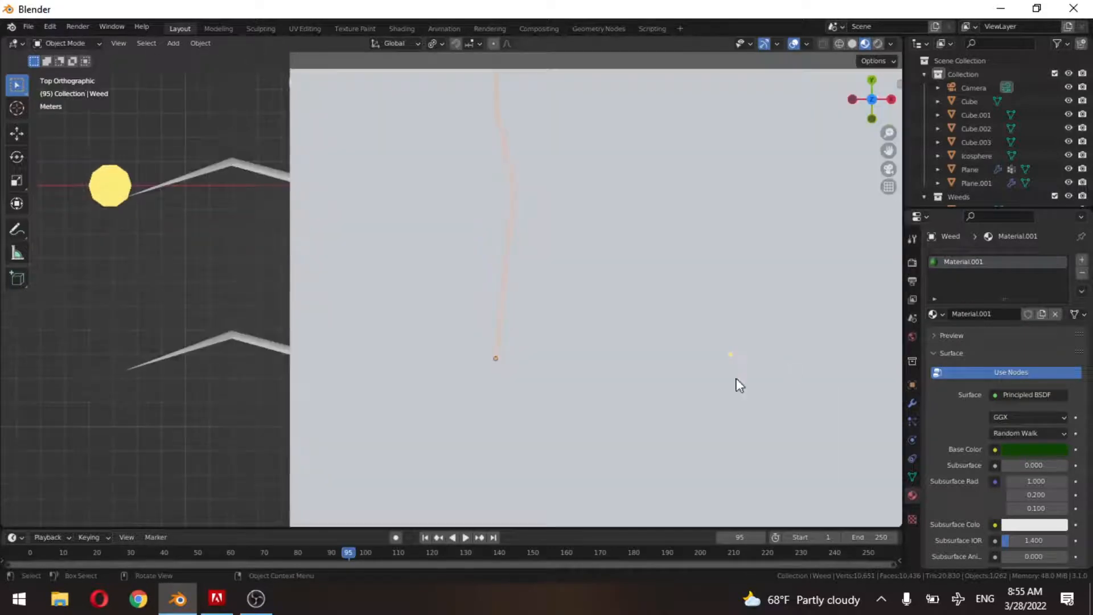
scroll(556, 377, down, 5)
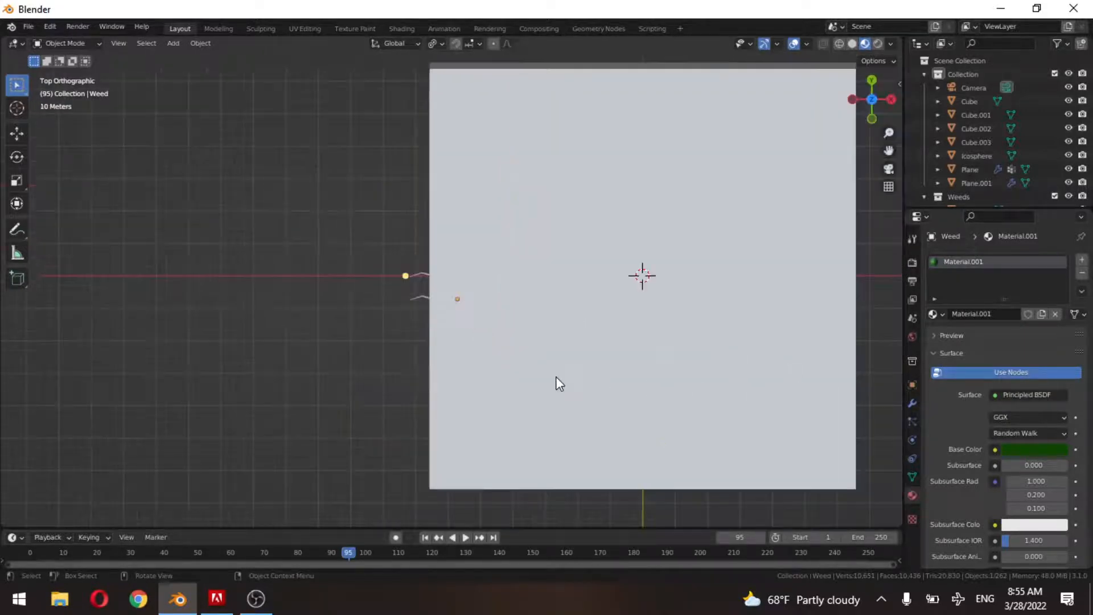
click(627, 379)
key(g)
key(x)
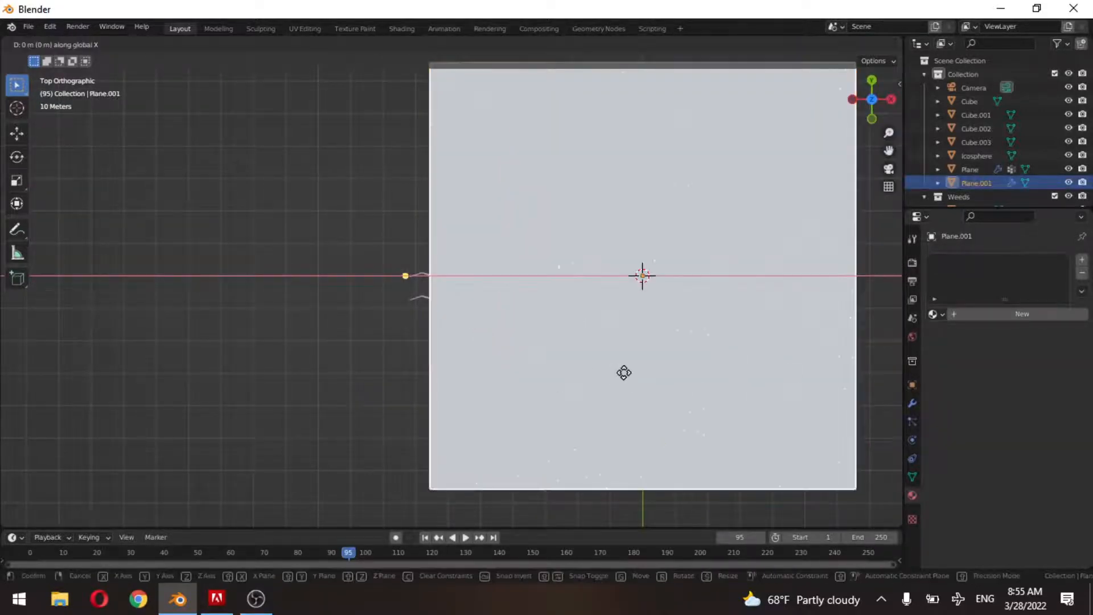
click(674, 382)
Select the ball faces at the tip of the Weed in Edit Mode and add a second material to the object.
scroll(493, 302, up, 5)
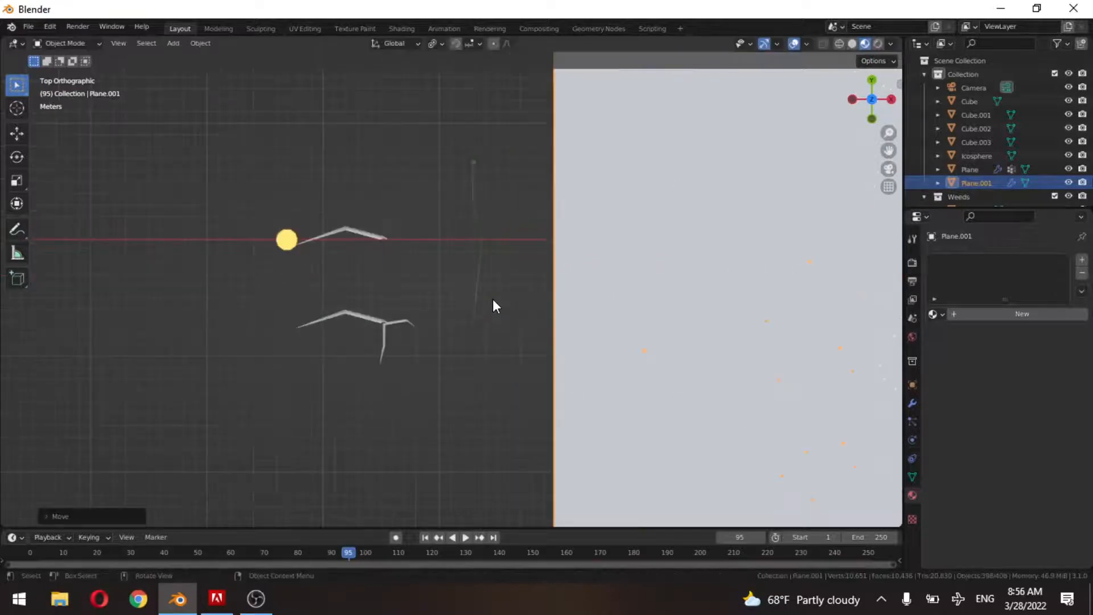
scroll(411, 261, up, 5)
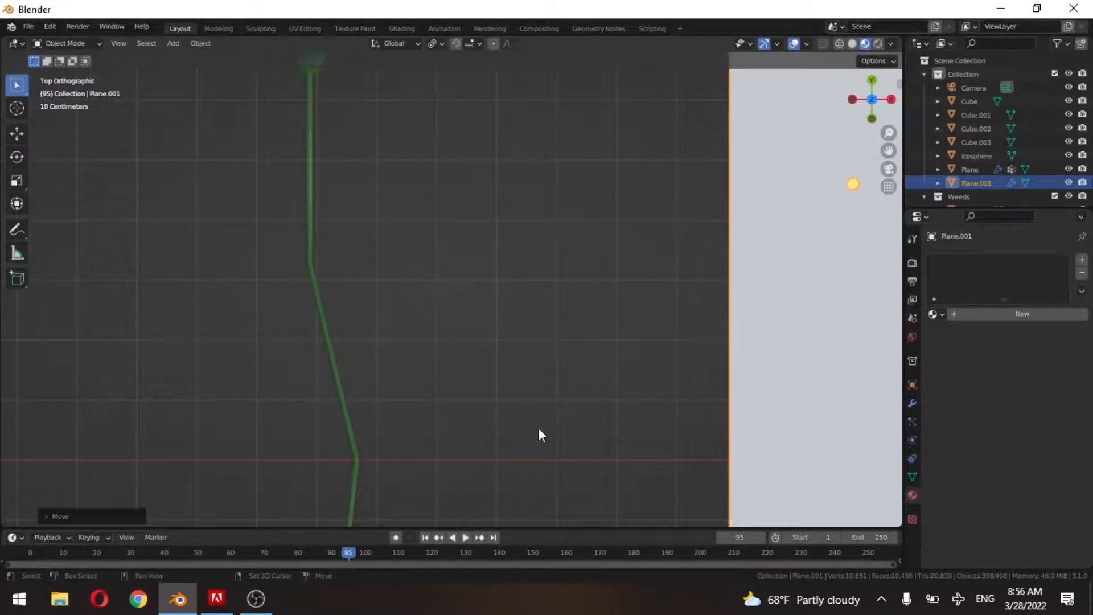
mouse_move(370, 134)
shift+middle_down()
mouse_move(442, 273)
mouse_move(533, 300)
shift+middle_up()
click(414, 220)
key(Tab)
key(shift+z)
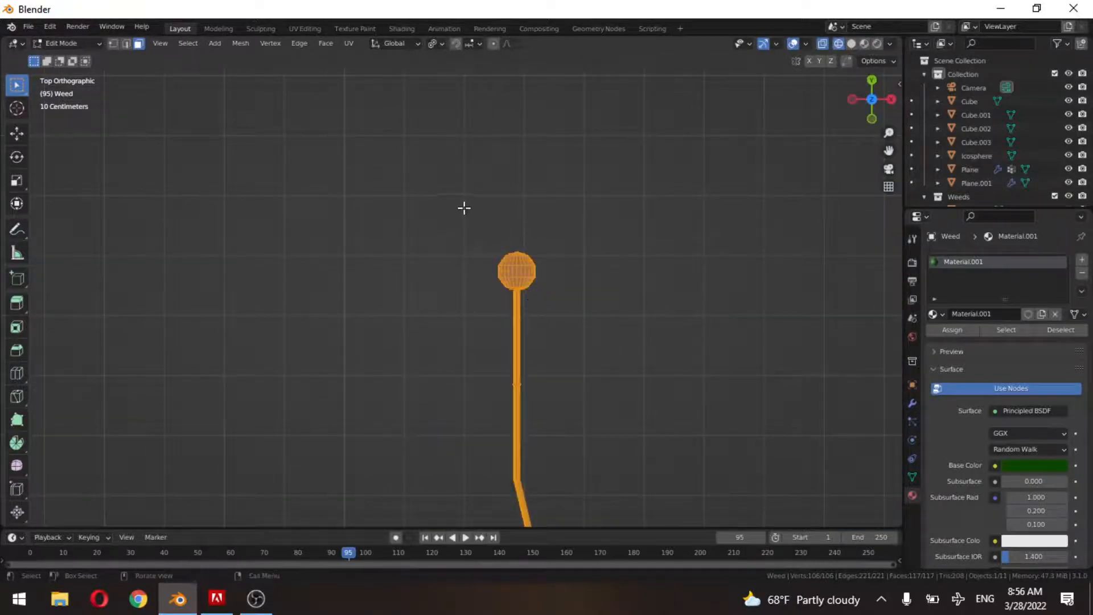
drag(464, 207, 569, 293)
scroll(580, 248, up, 5)
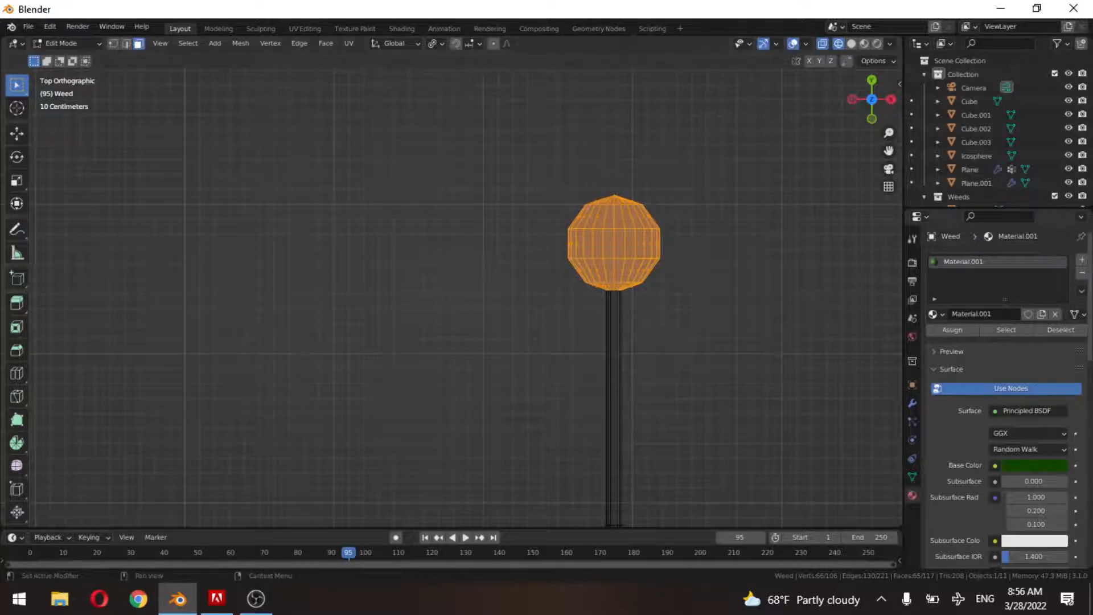
click(1082, 261)
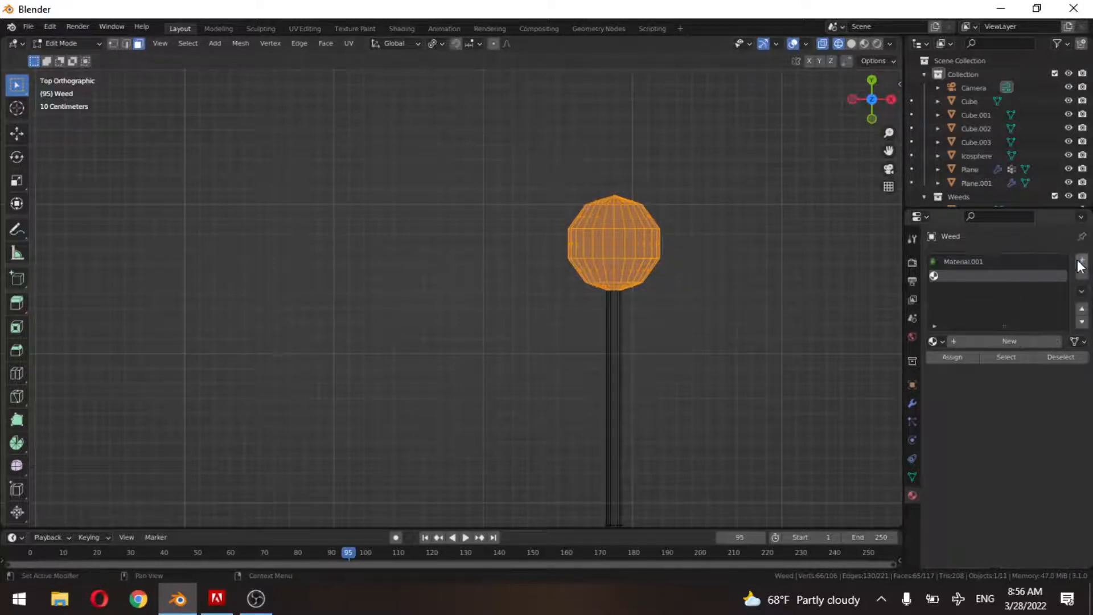
click(1025, 340)
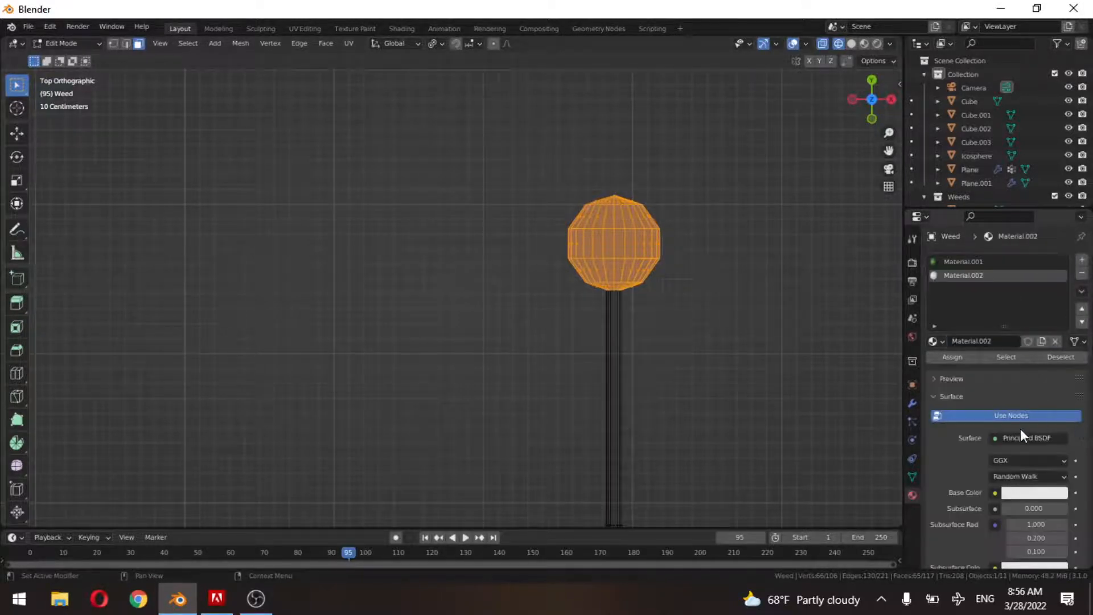
Set the new material's base color to bright blue and assign it to the Weed's ball faces.
click(1018, 493)
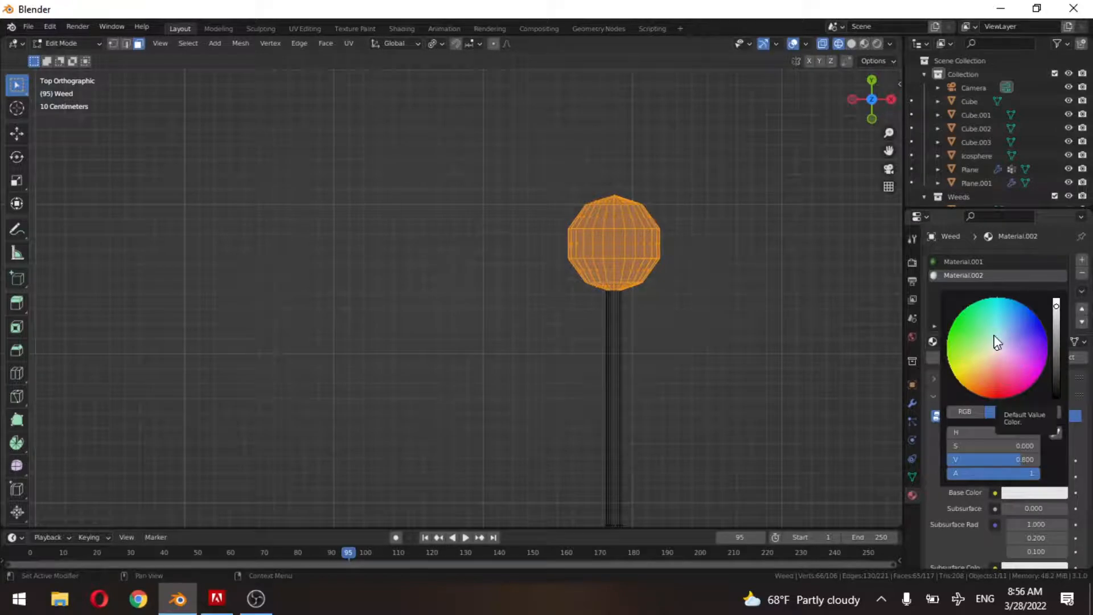
drag(1003, 343, 1032, 312)
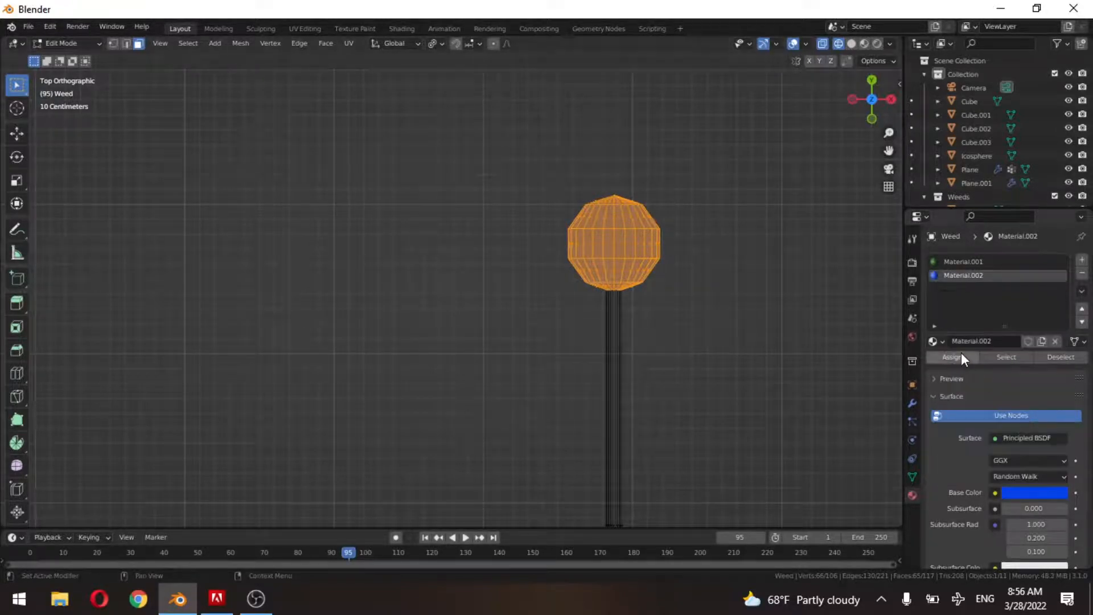
click(962, 354)
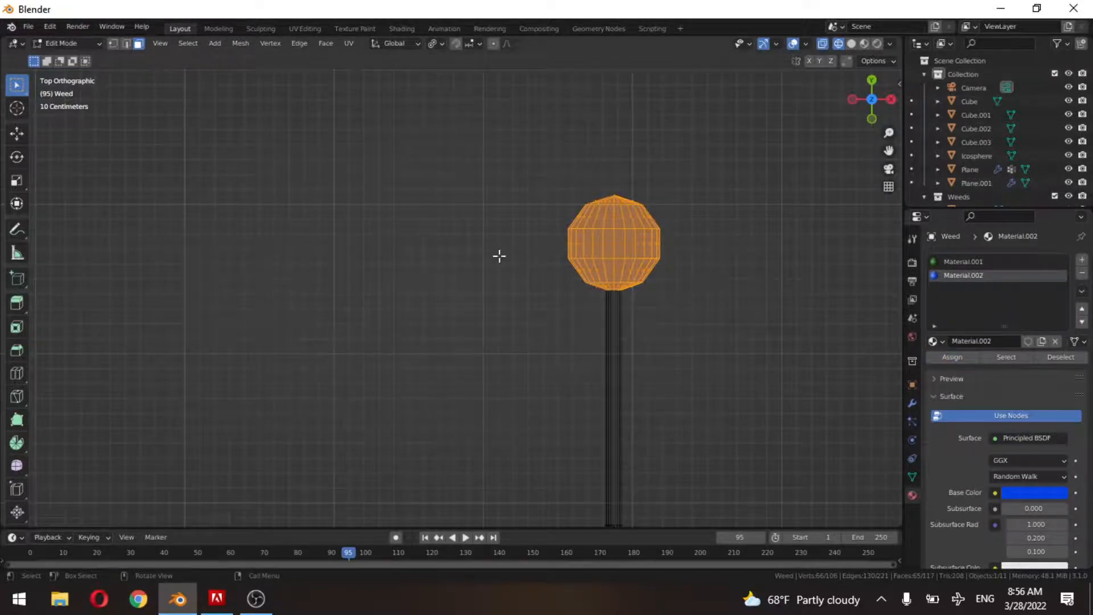
key(Tab)
scroll(631, 278, down, 5)
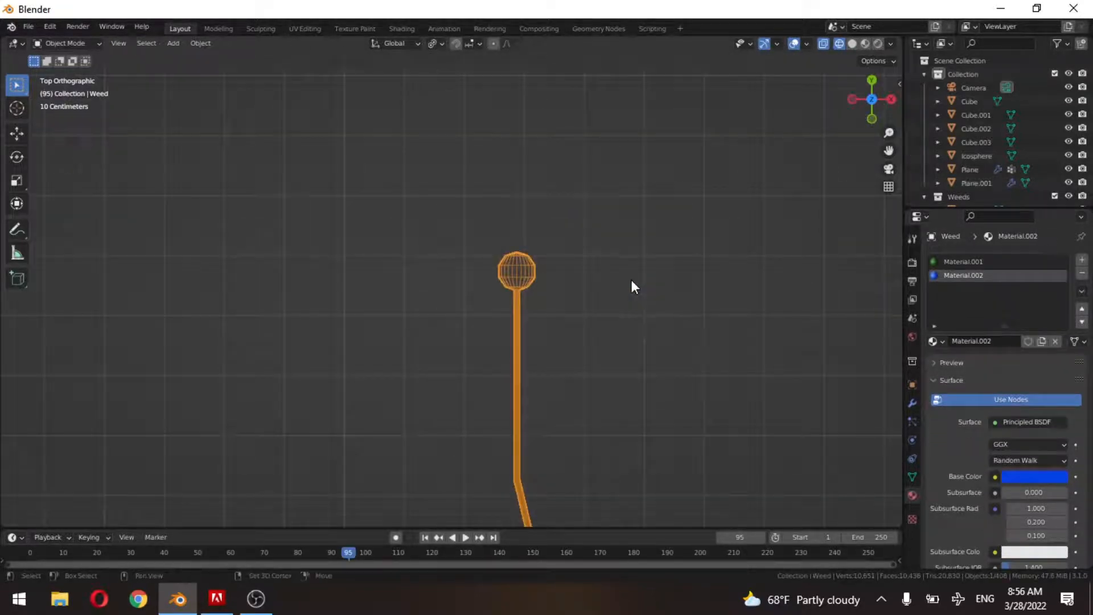
key(shift+z)
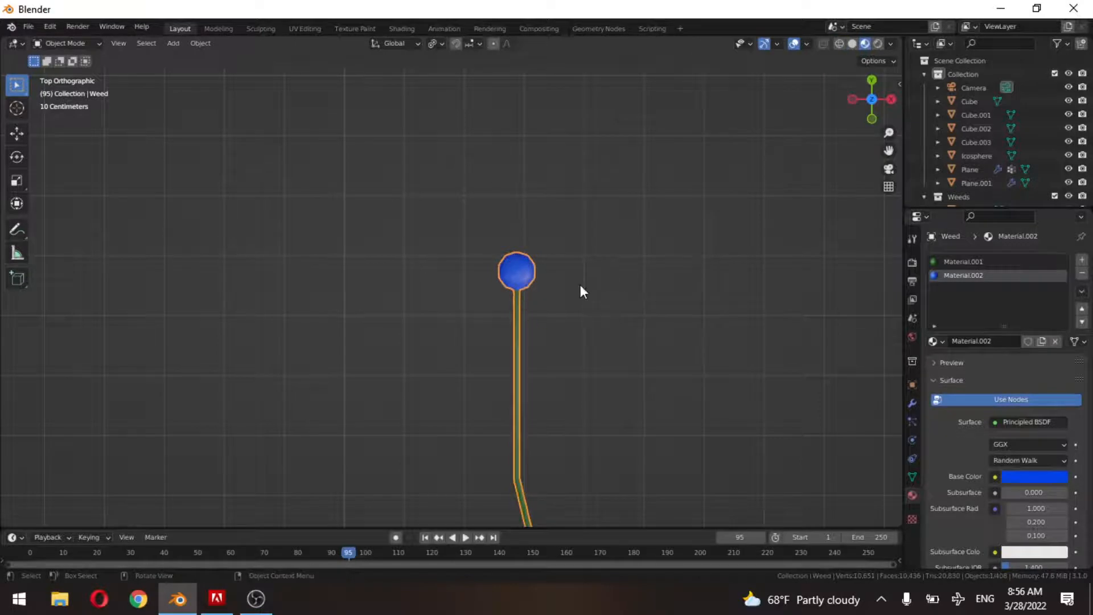
Set the roughness of the Weed's blue ball material to 1.000.
scroll(572, 289, up, 5)
scroll(572, 288, down, 1)
scroll(1036, 403, down, 10)
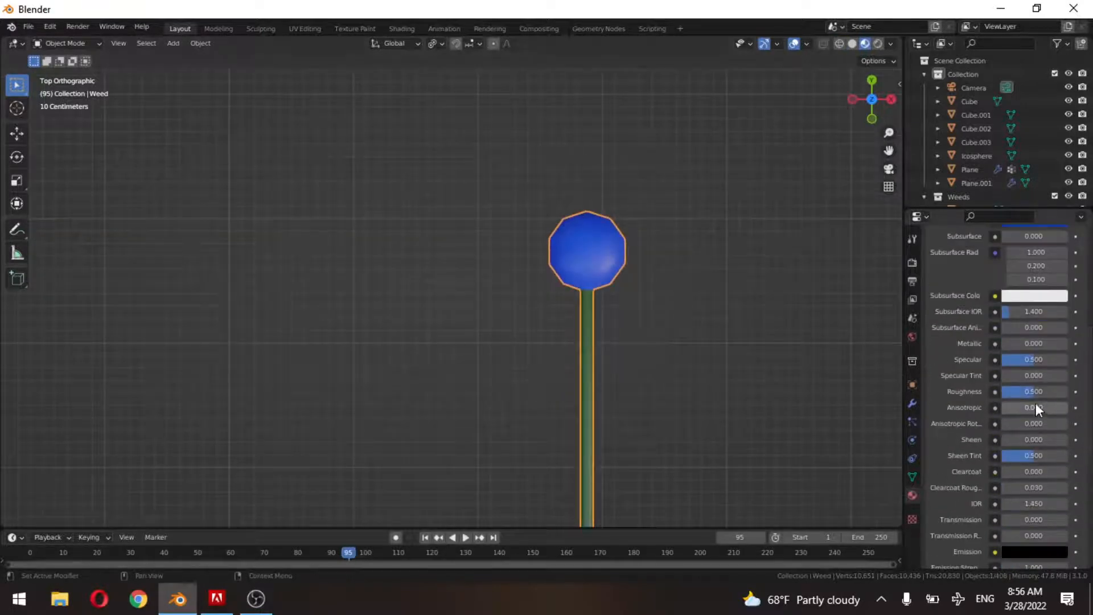
drag(1017, 392, 1066, 391)
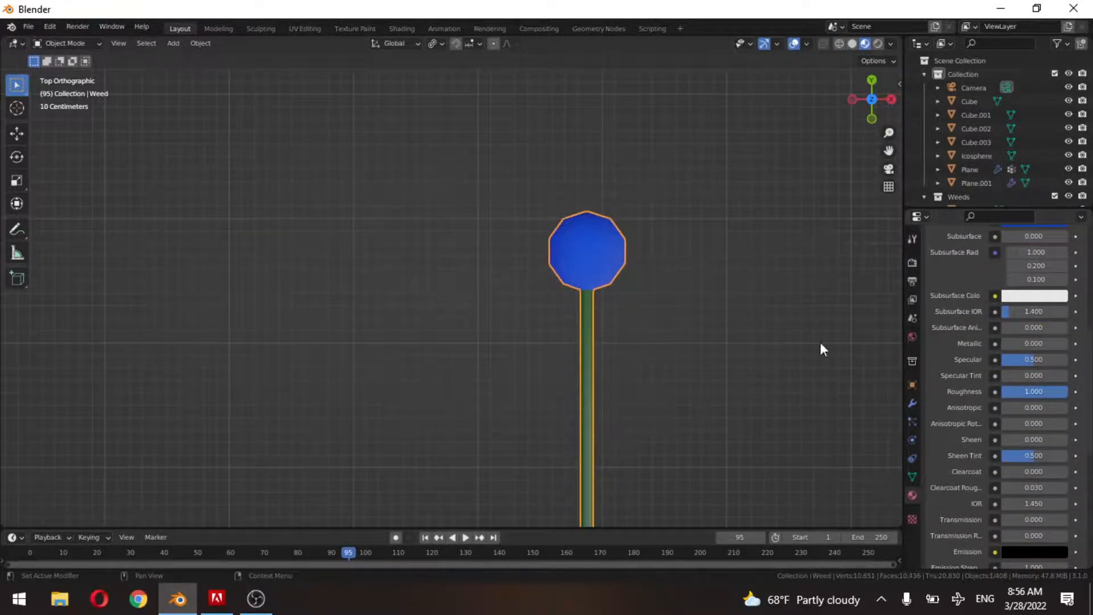
Assign the existing dark green Material.001 to the single grass blade, Grass 2.
scroll(491, 290, down, 6)
shift+middle_drag(471, 346, 437, 281)
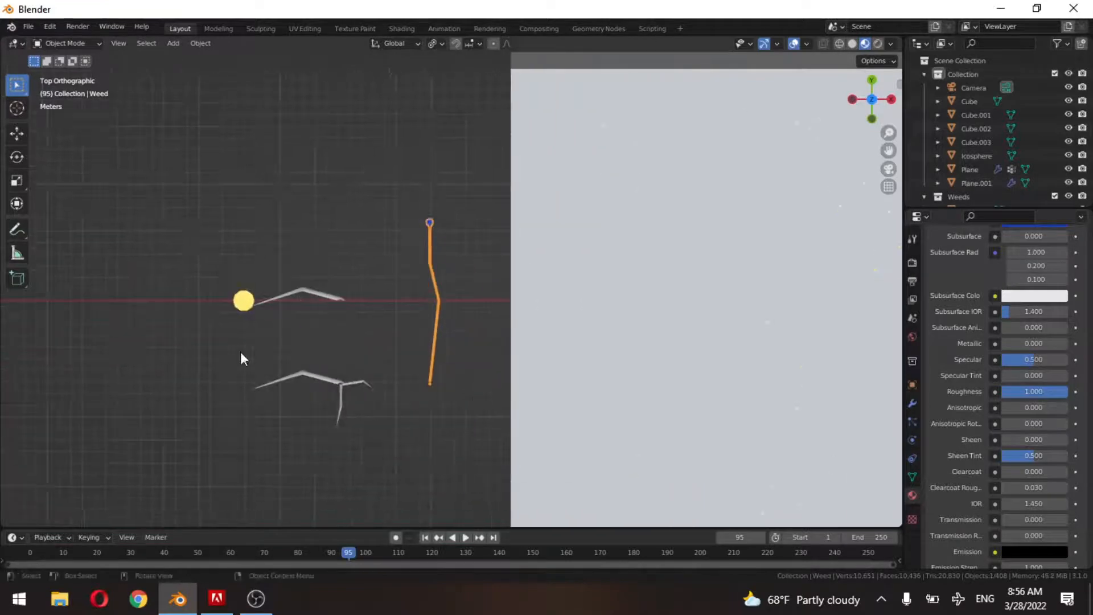
click(326, 298)
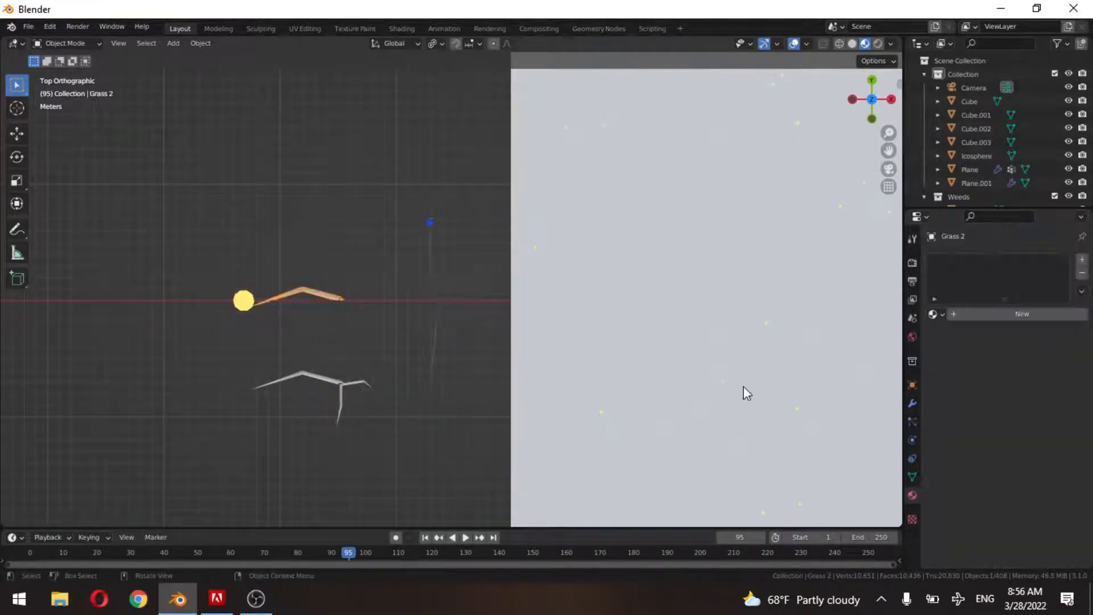
click(940, 314)
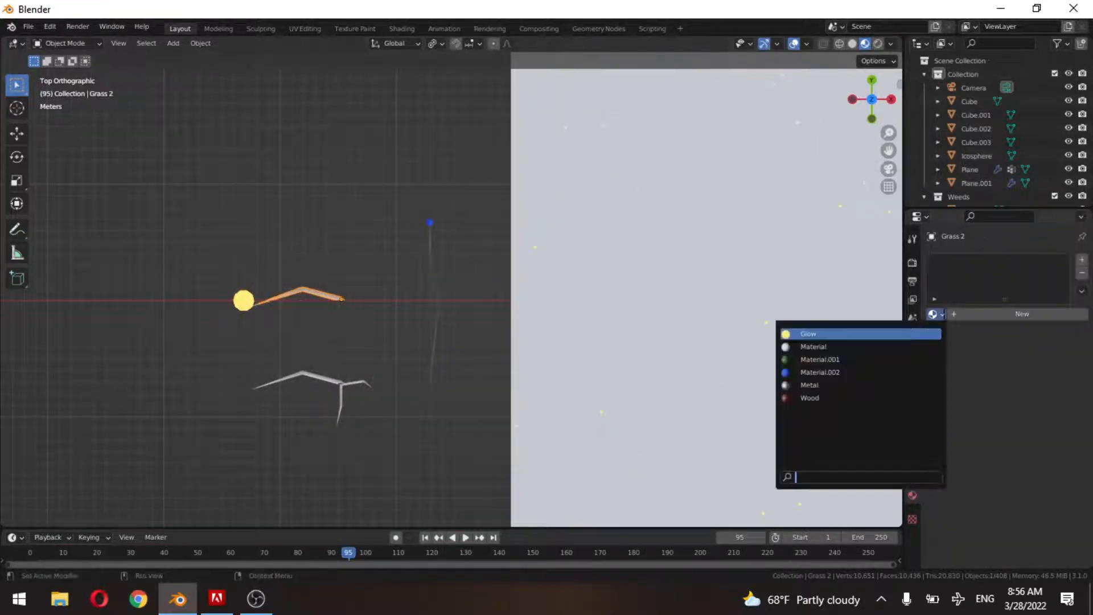
click(832, 360)
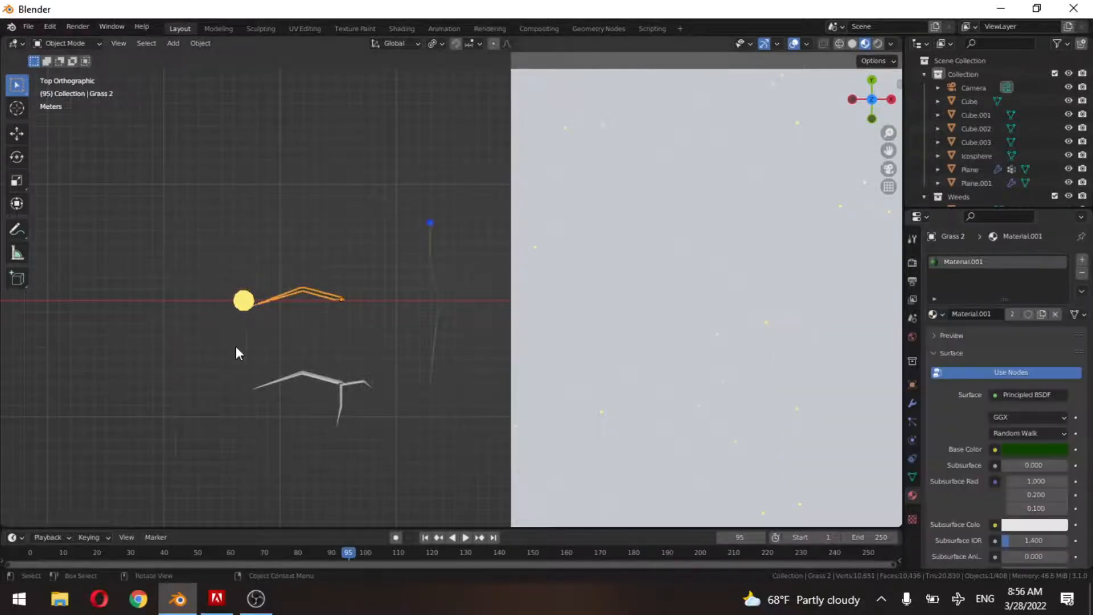
Assign the existing dark green Material.001 to the branching Grass object.
middle_drag(236, 348, 368, 302)
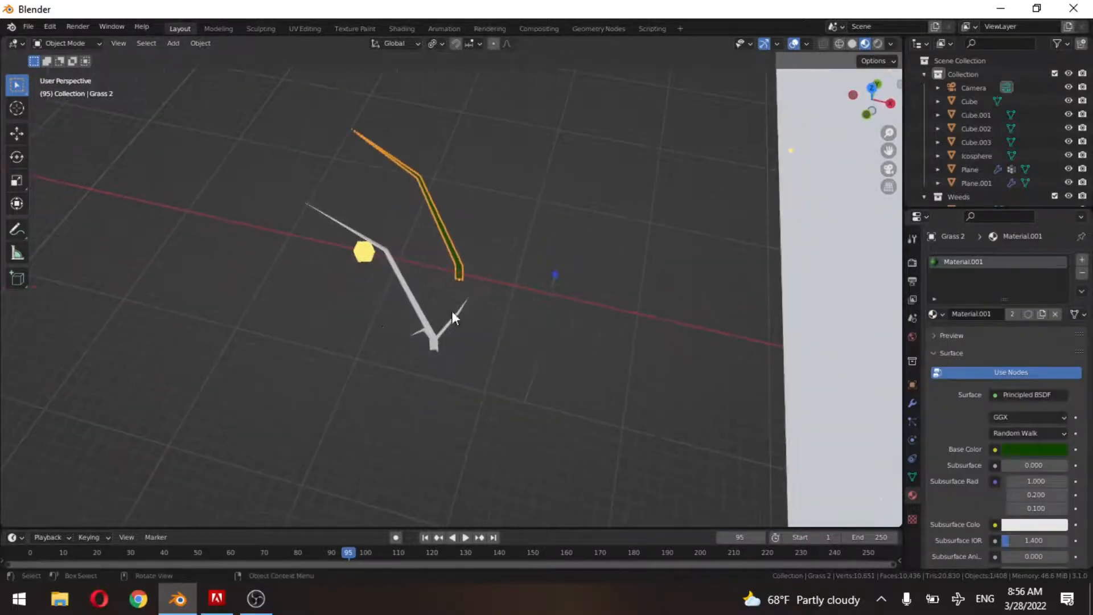
click(433, 335)
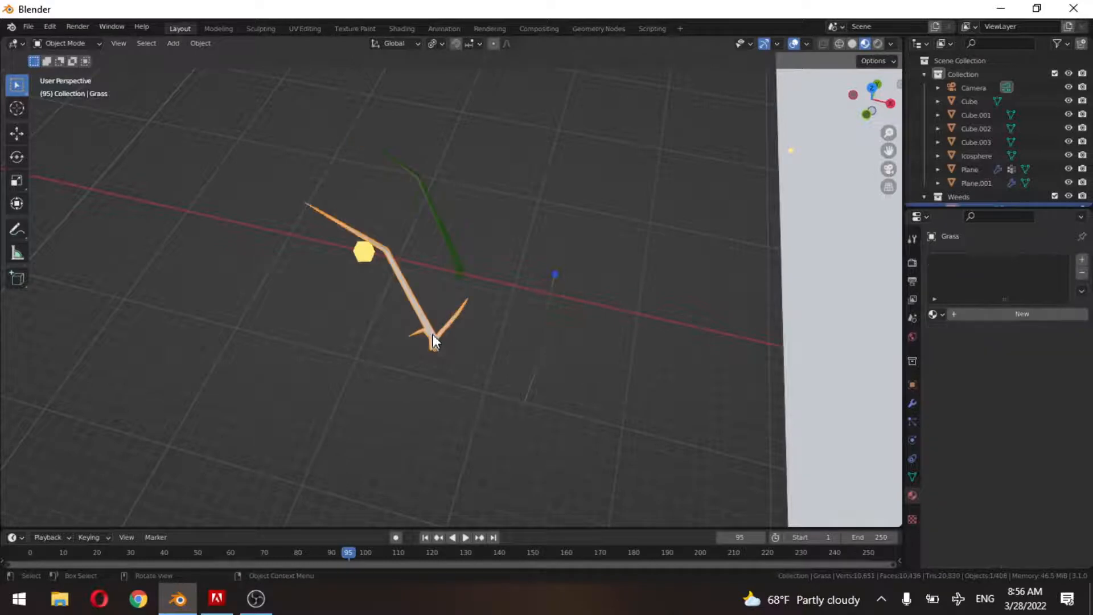
click(942, 314)
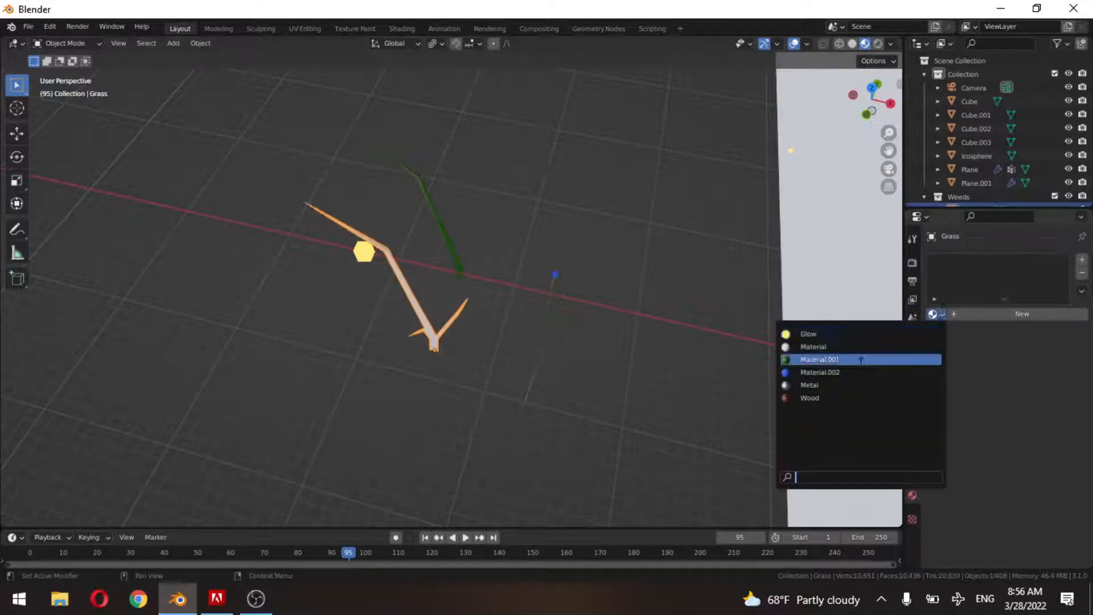
click(832, 359)
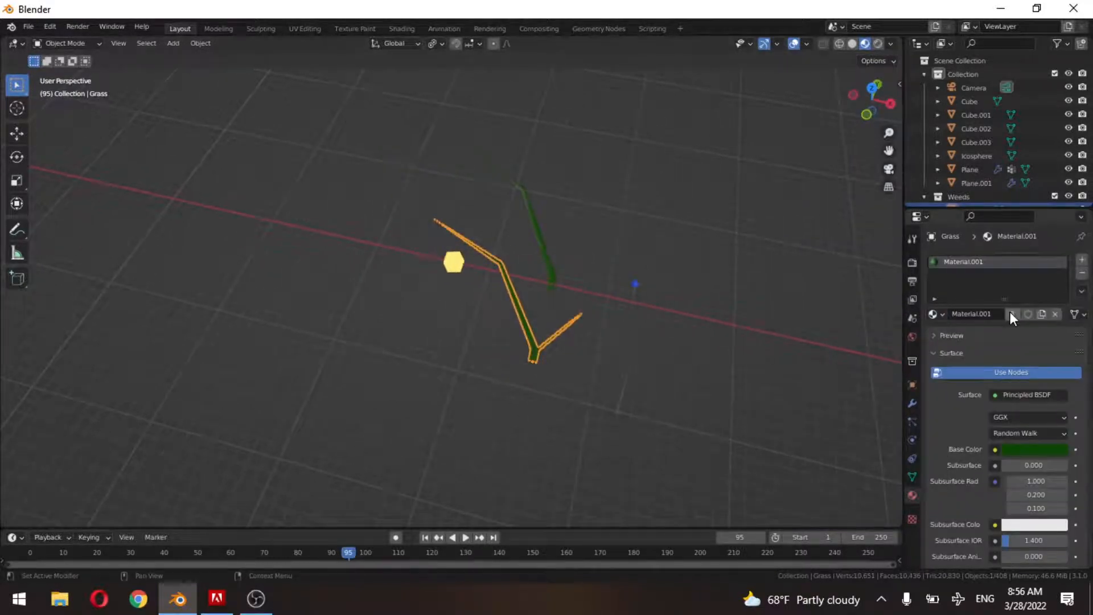
Make the Grass object's material a single-user copy and brighten its base color to a lighter green.
click(1015, 316)
click(1029, 448)
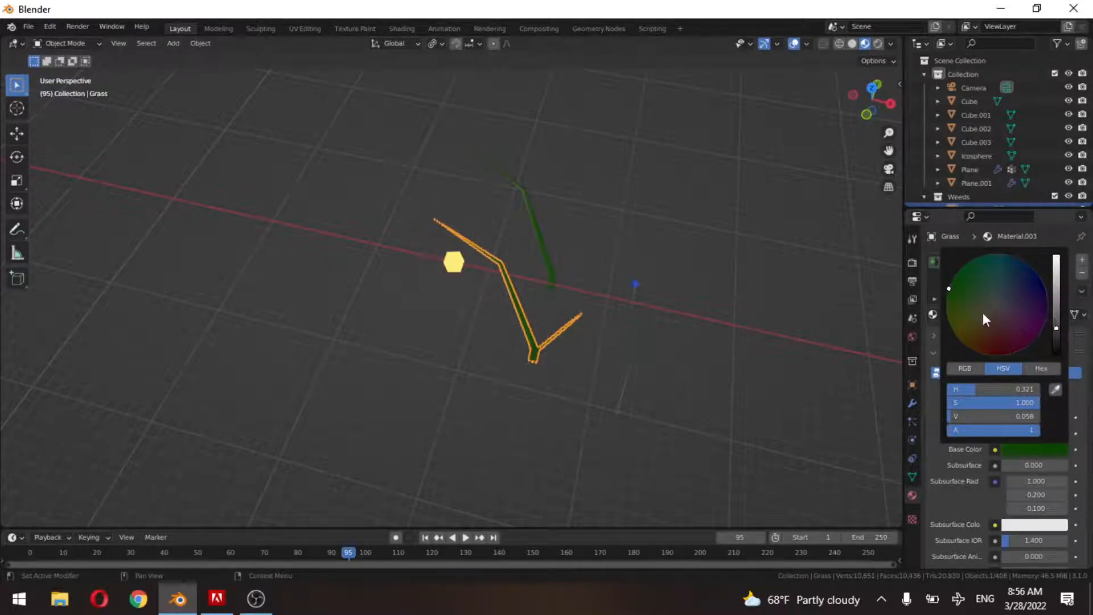
click(1054, 316)
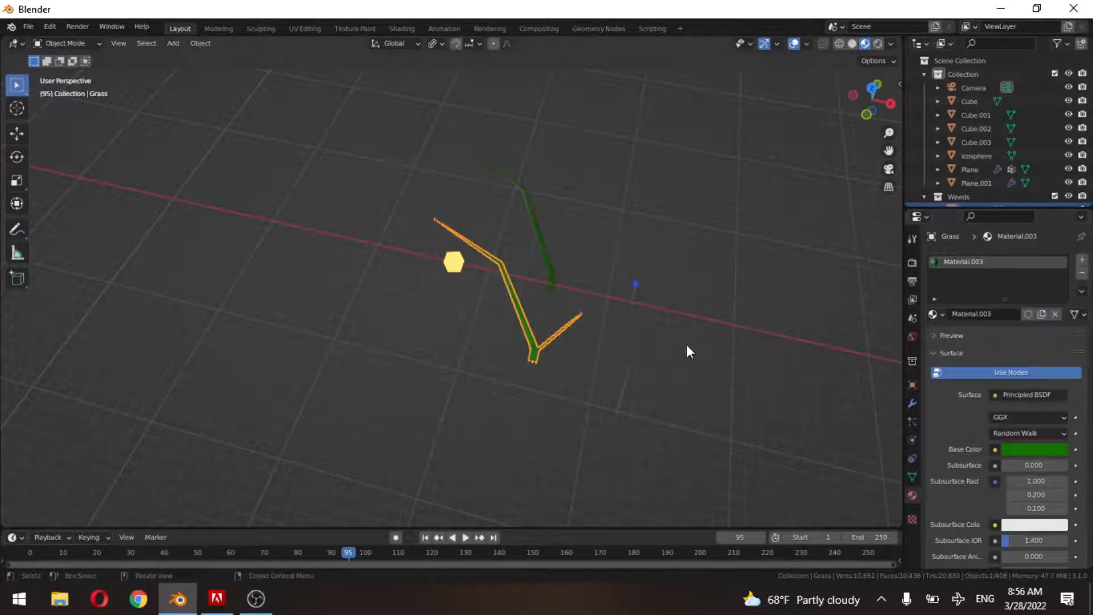
key(Tab)
middle_drag(570, 357, 591, 294)
key(Tab)
scroll(592, 295, down, 6)
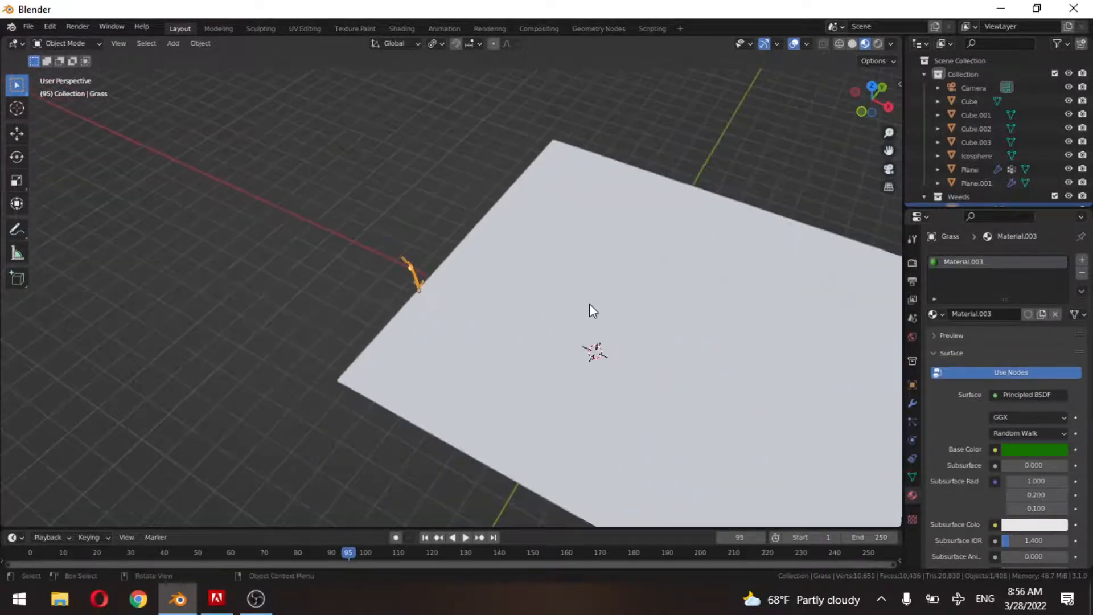
Show the camera view in rendered shading and enable Bloom and Screen Space Reflections for Eevee.
key(KP_0)
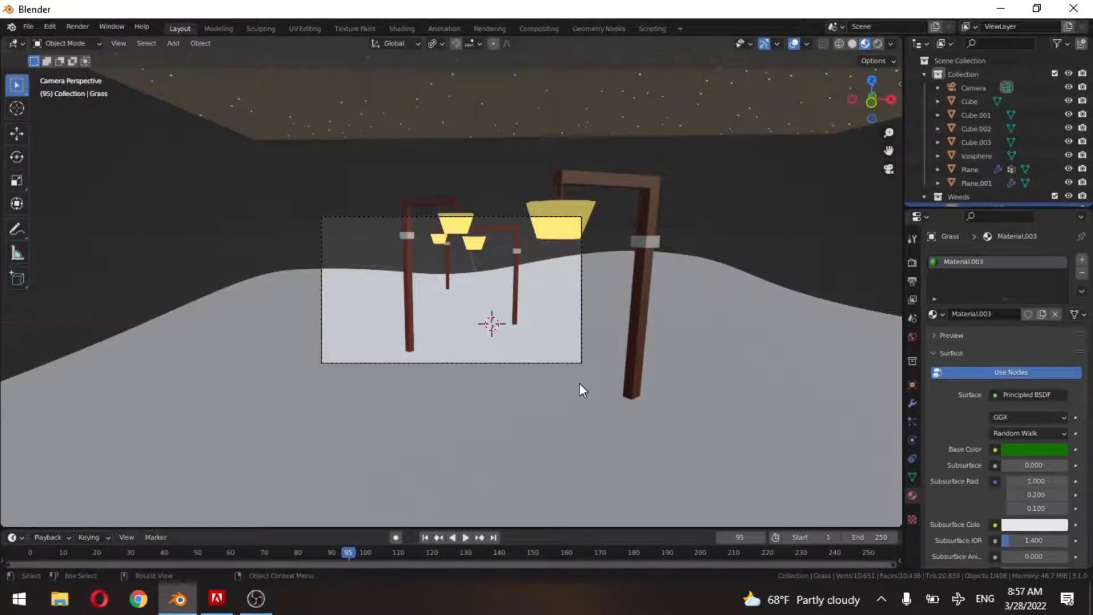
click(878, 43)
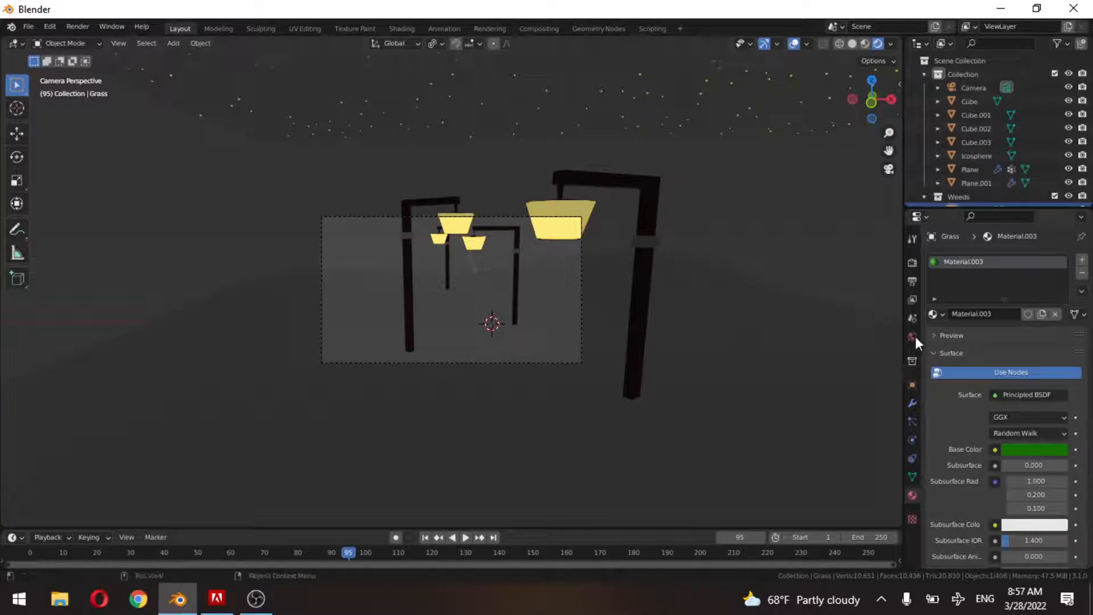
click(912, 262)
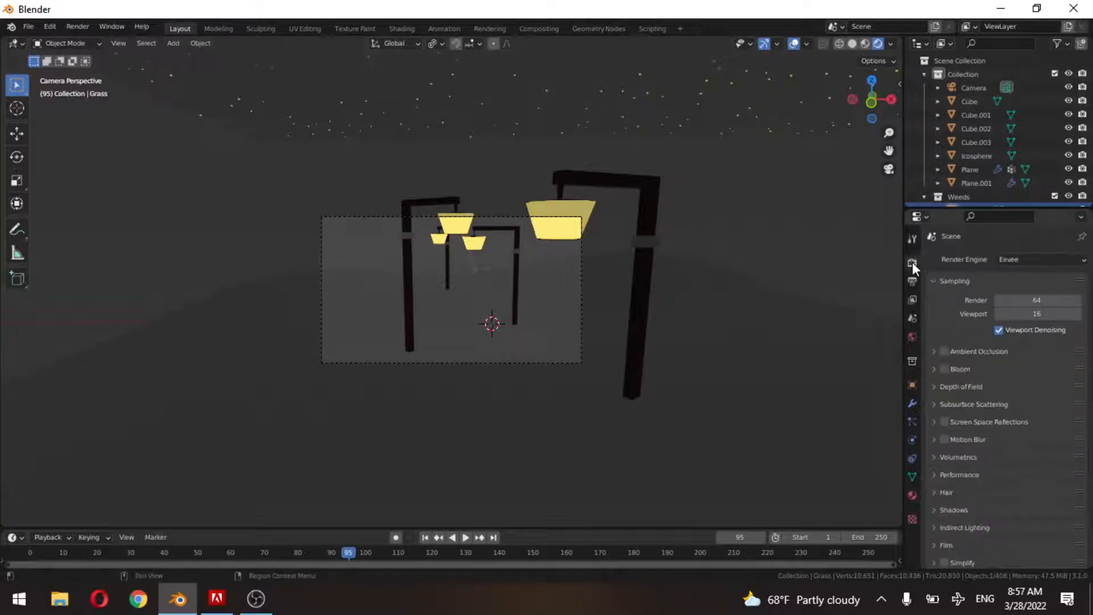
click(944, 369)
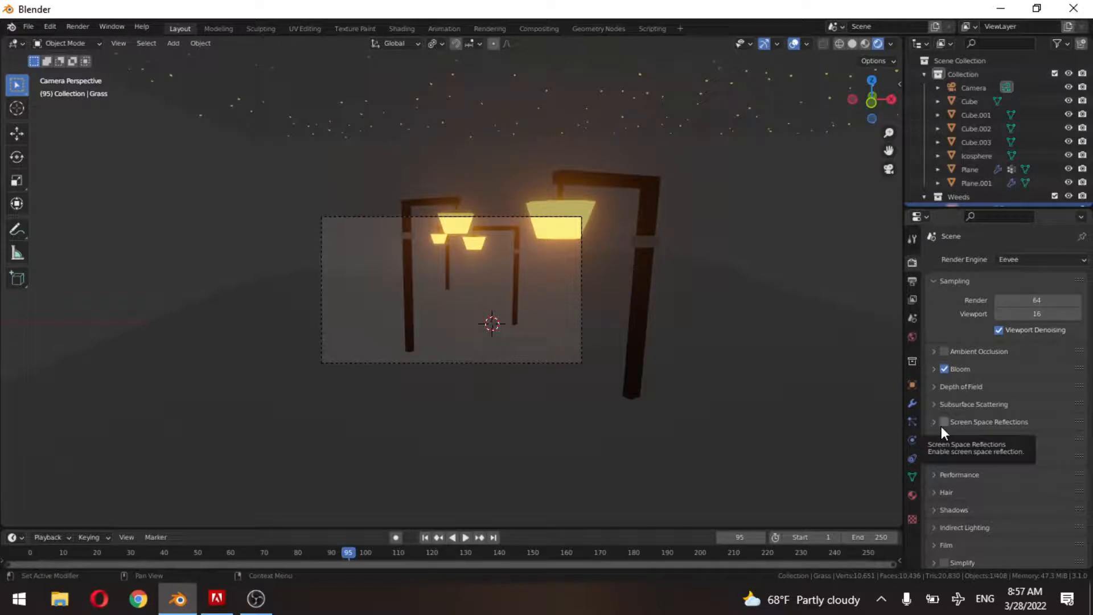
click(944, 422)
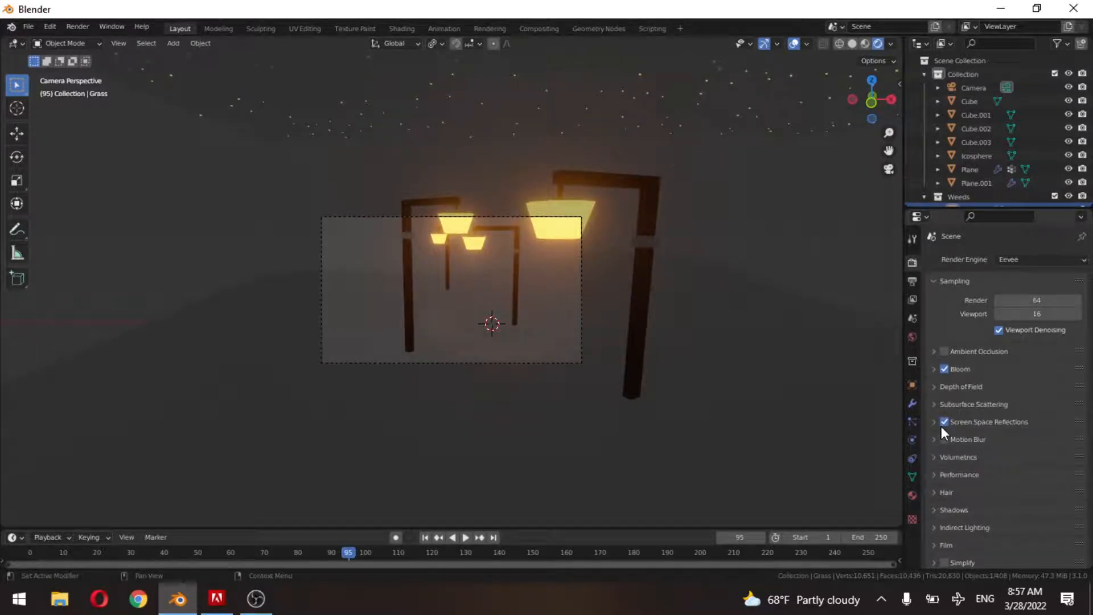
Turn on viewport display of the ground plane's grass particle system and hide the viewport overlays.
click(730, 323)
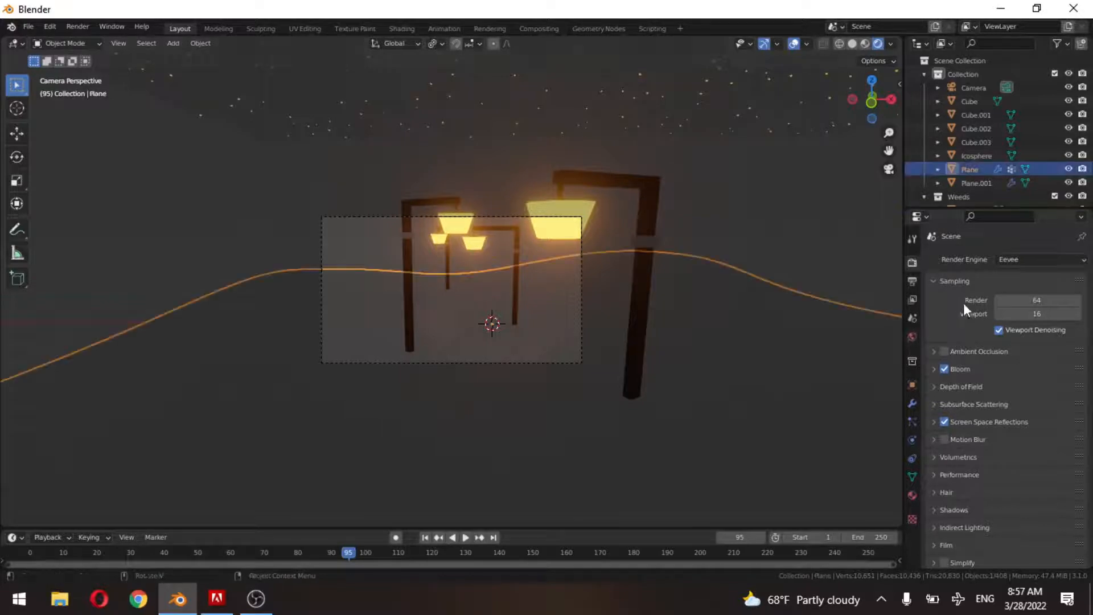
click(912, 421)
click(1046, 263)
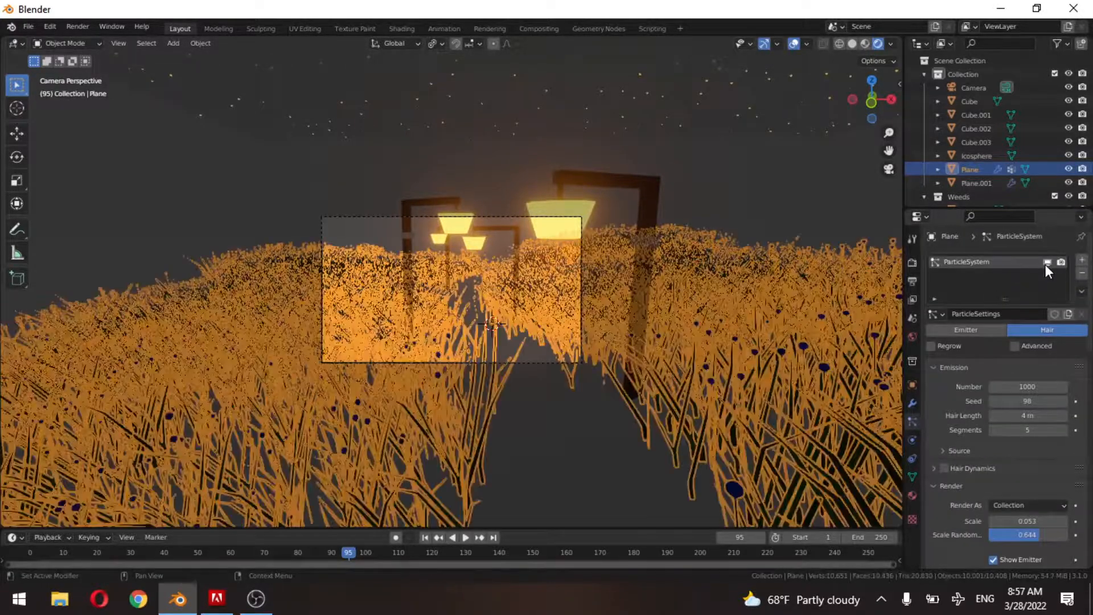
click(472, 292)
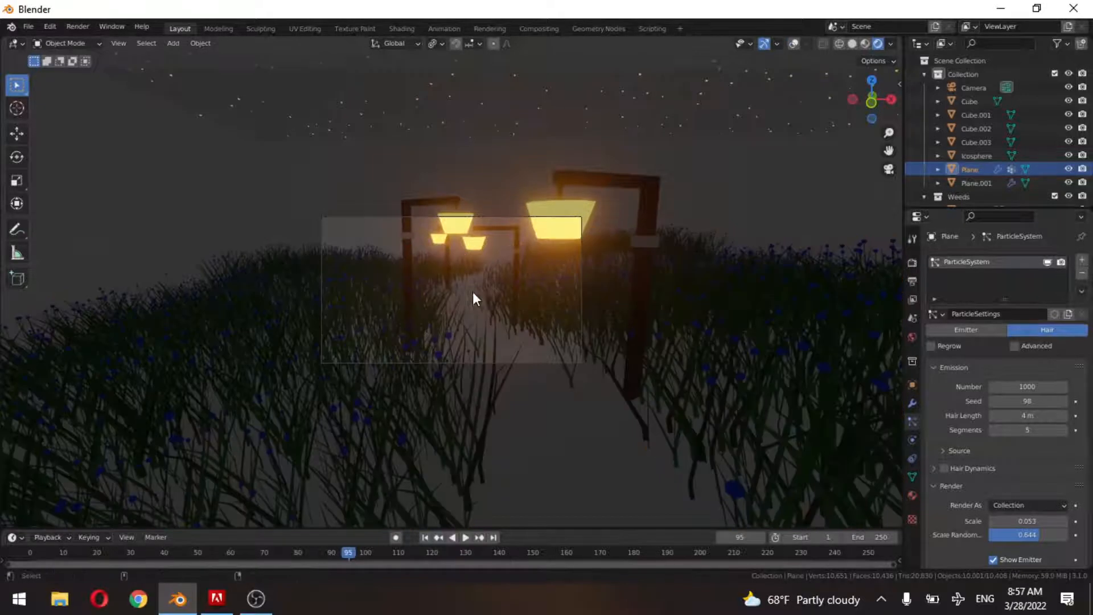
Play the particle animation in the rendered camera view and stop it at about frame 145.
key(space)
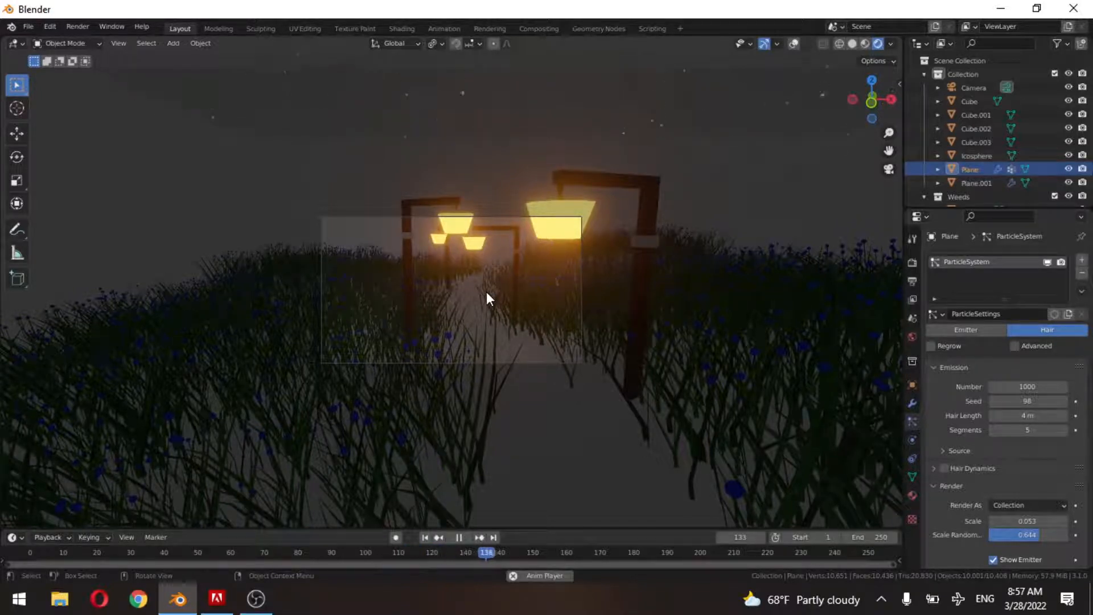
key(space)
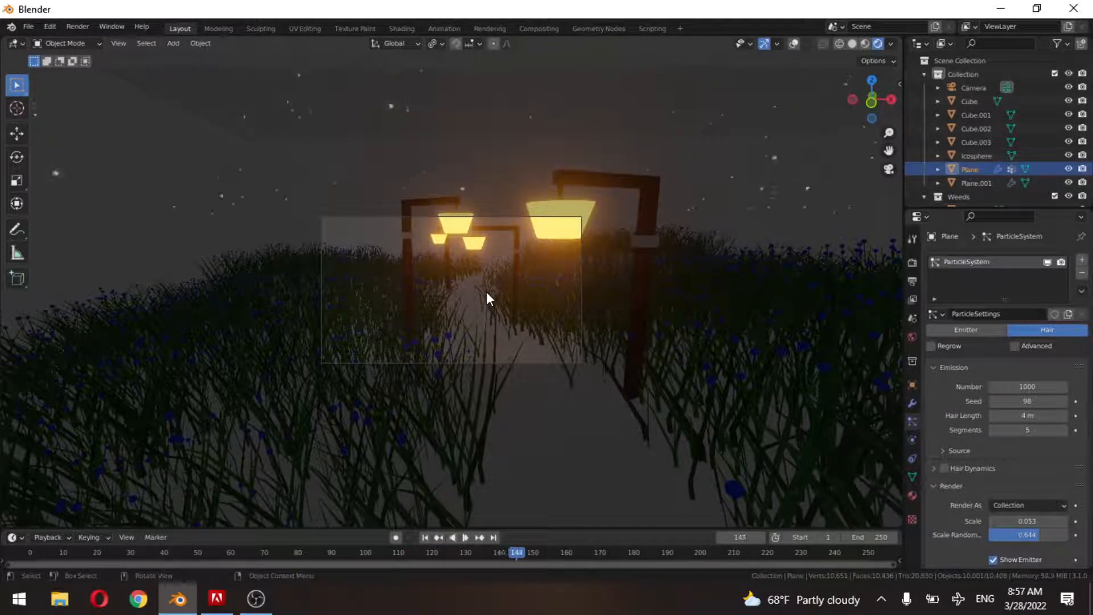
middle_drag(632, 373, 621, 404)
key(KP_0)
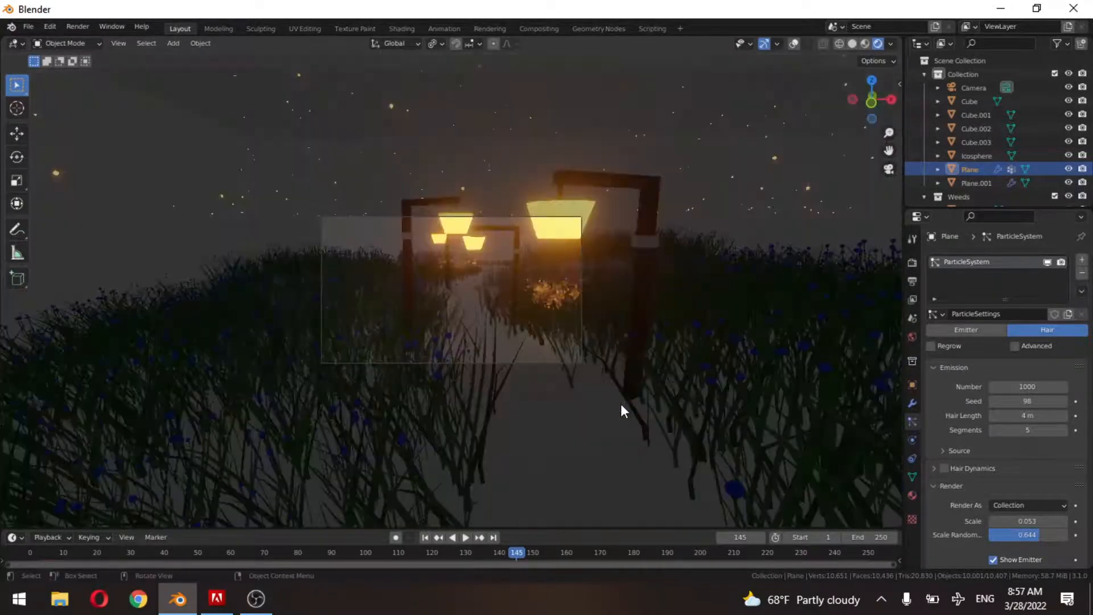
scroll(597, 410, down, 1)
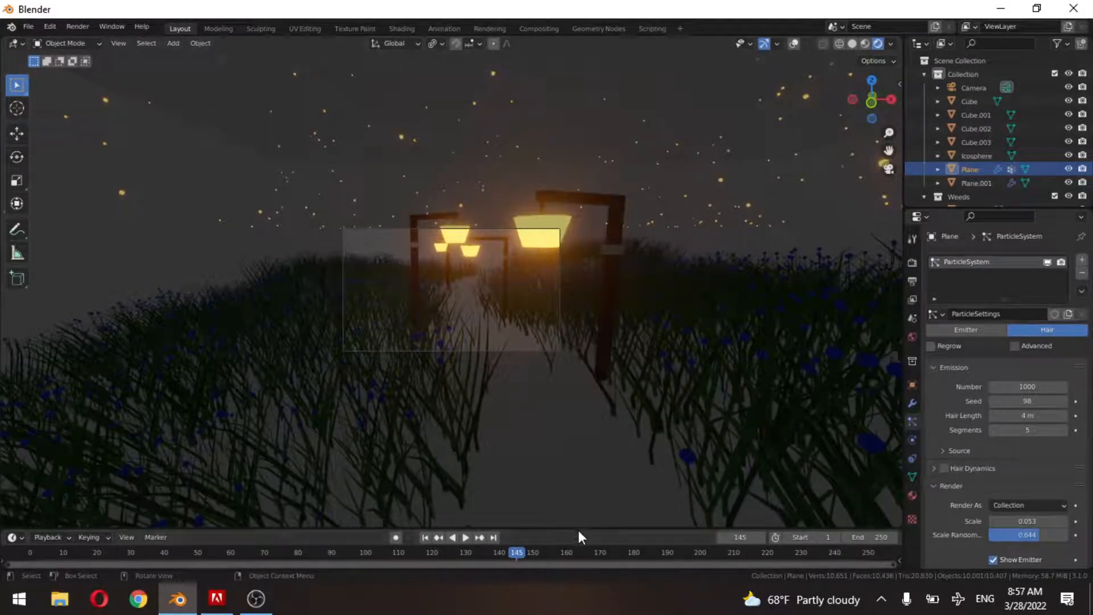
Switch the viewport to Material Preview shading and turn off viewport display of the ground plane's grass particle system.
click(865, 44)
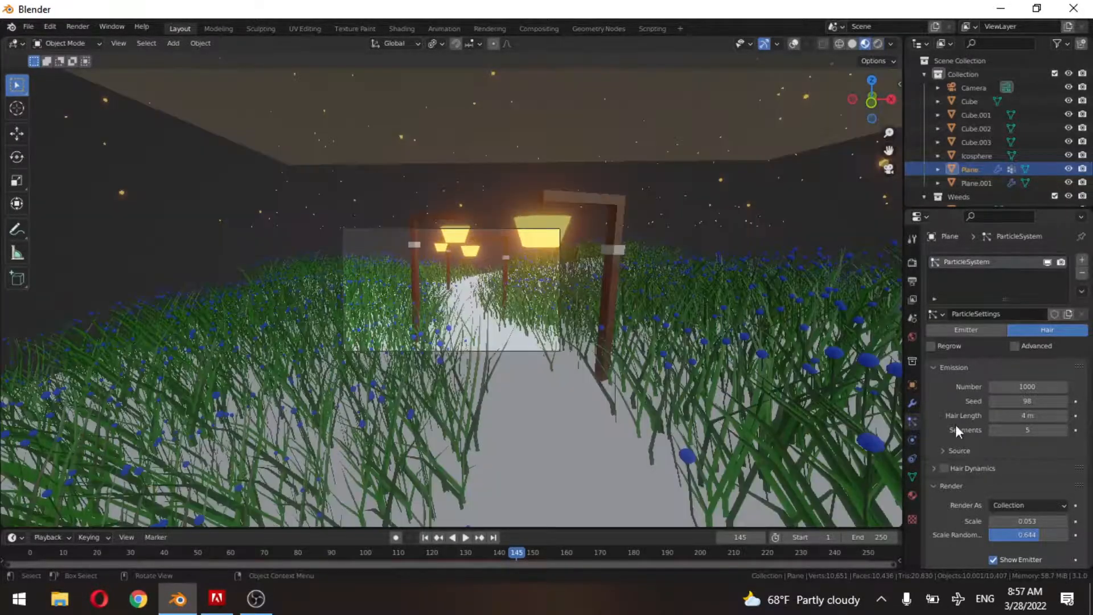
click(1047, 262)
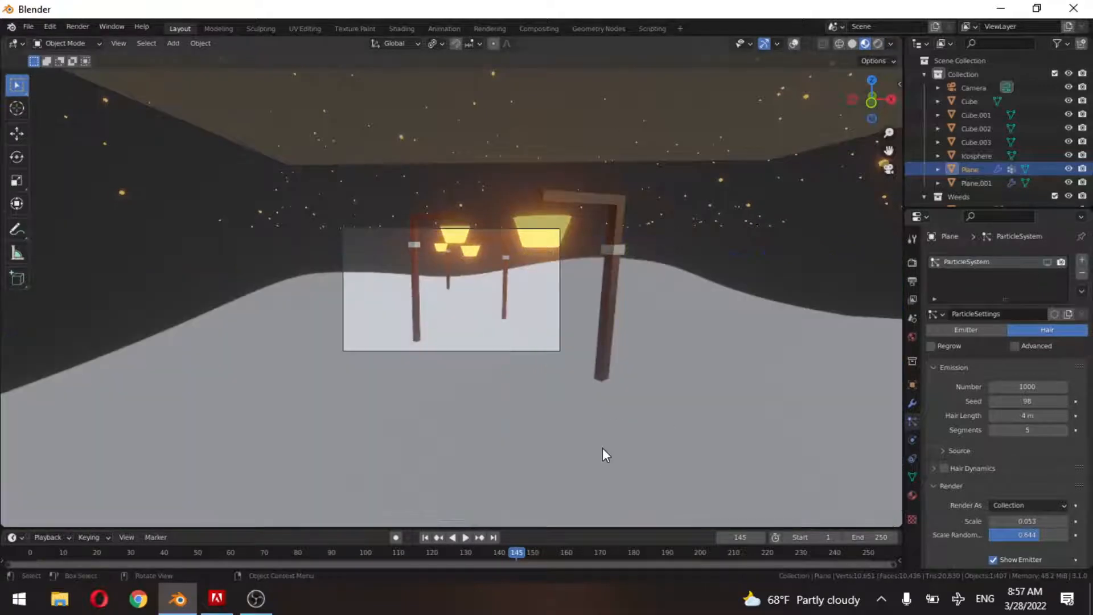
Enlarge the timeline area, turn it into a Shader Editor and create a new material for the ground plane.
drag(602, 530, 614, 306)
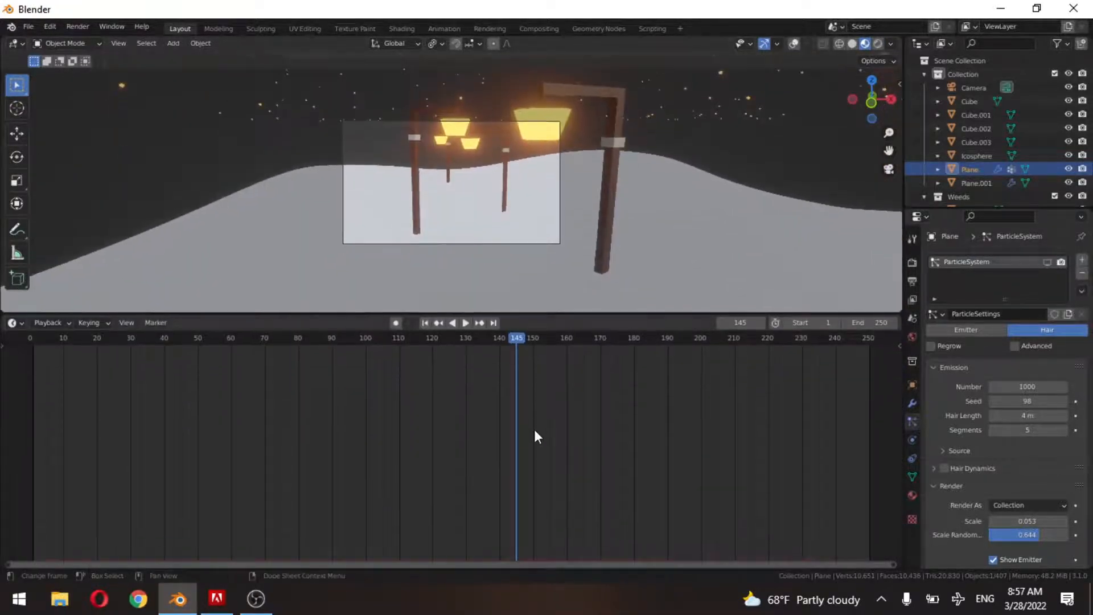
key(shift+F3)
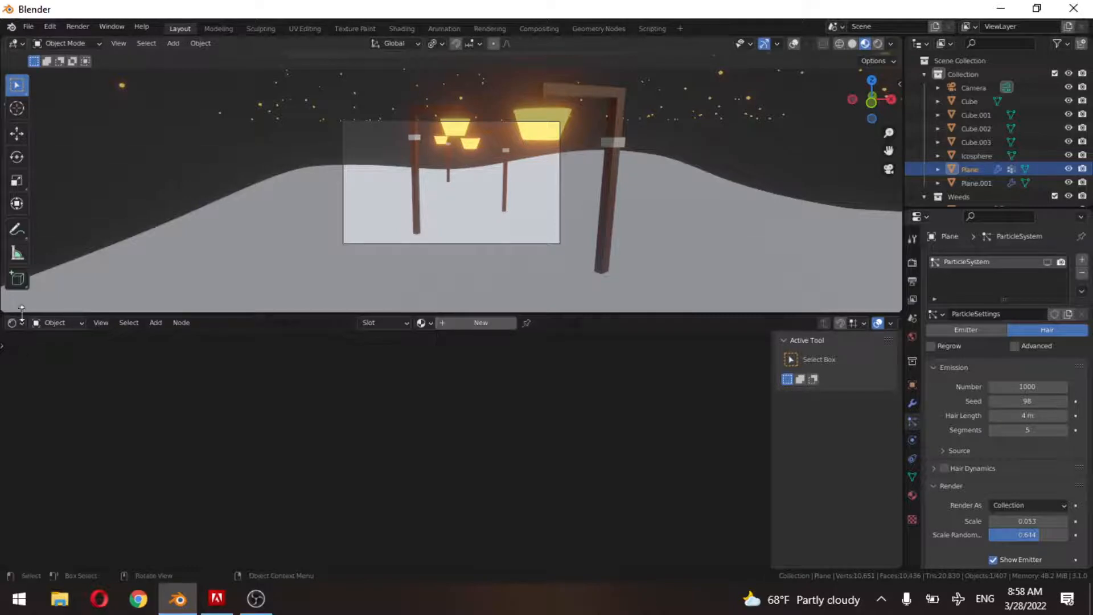
click(459, 321)
key(Home)
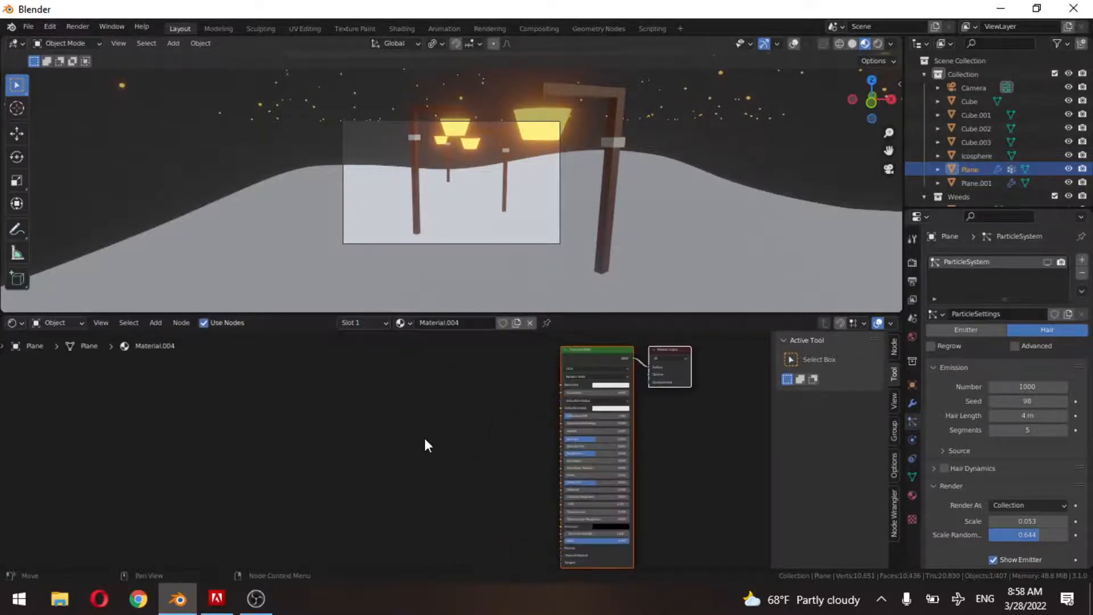
Add a Noise Texture node to the ground material, placed before the Principled BSDF.
key(shift+a)
mouse_move(353, 483)
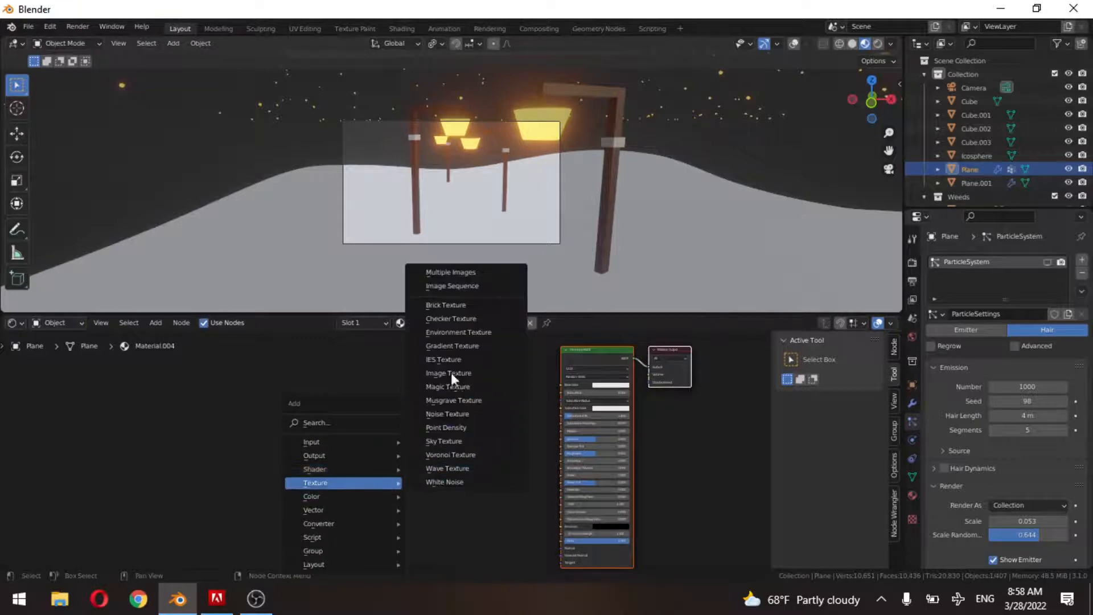
click(454, 413)
click(394, 432)
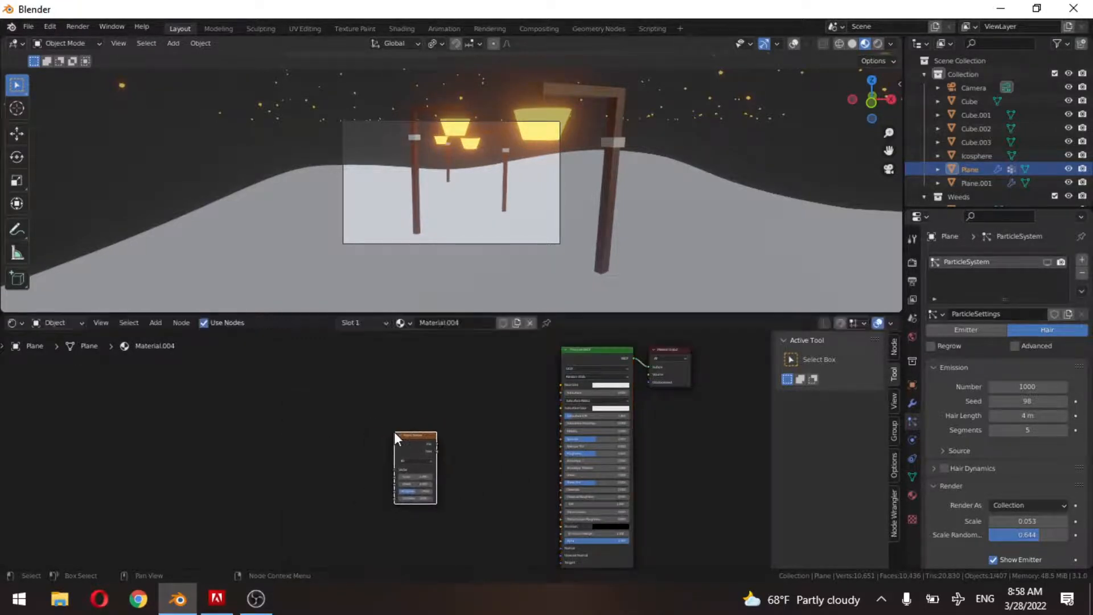
scroll(399, 441, up, 3)
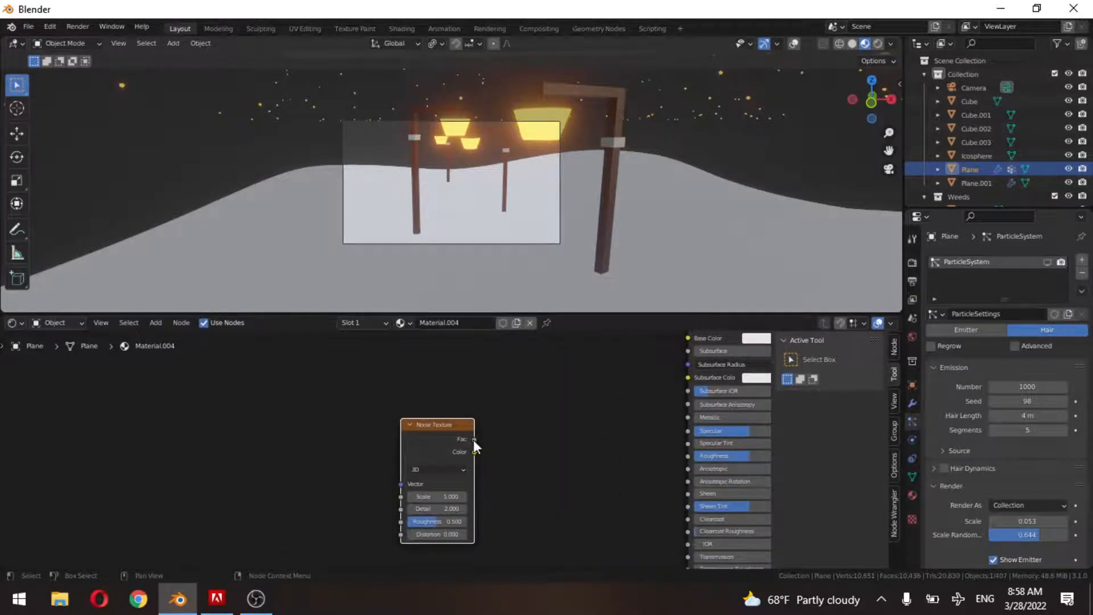
Feed the Noise Texture's Fac into a new ColorRamp node and connect the ramp's Color to the Principled BSDF's Roughness.
drag(474, 439, 522, 463)
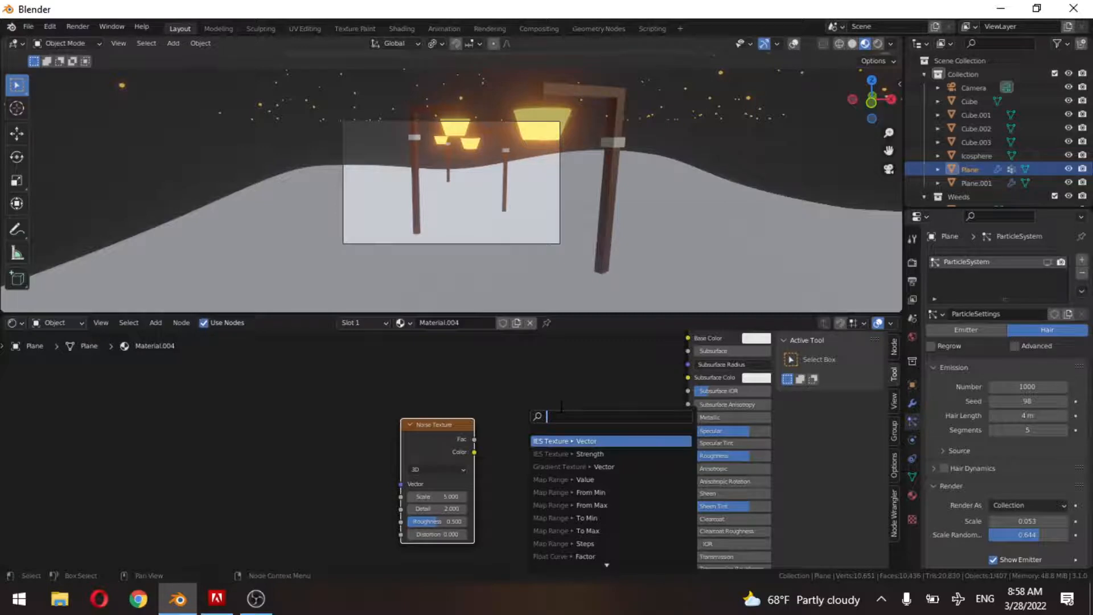
text(colo)
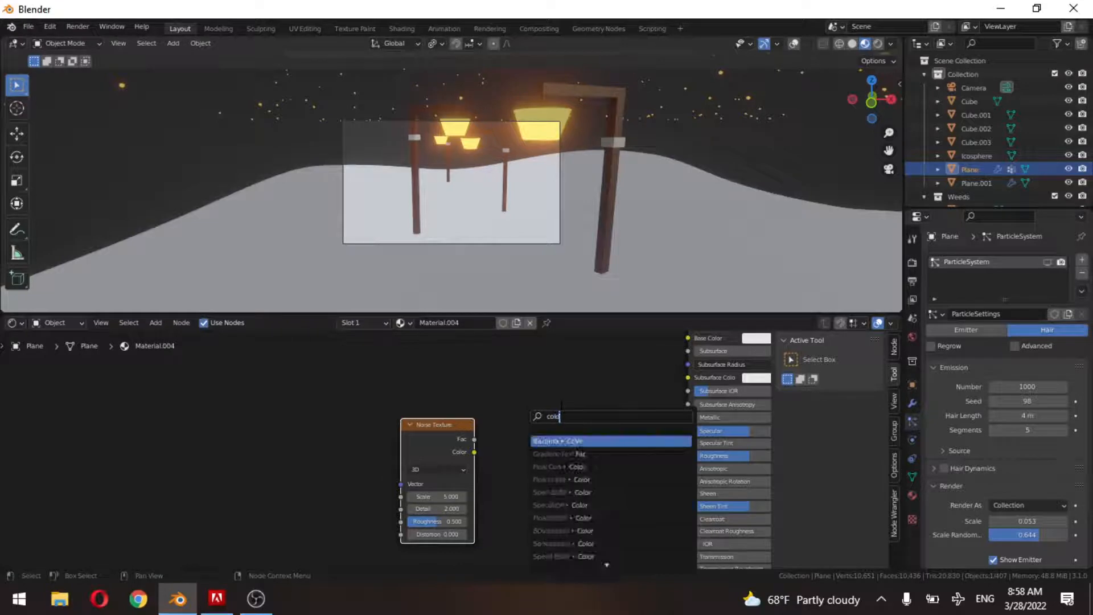
text(rramp)
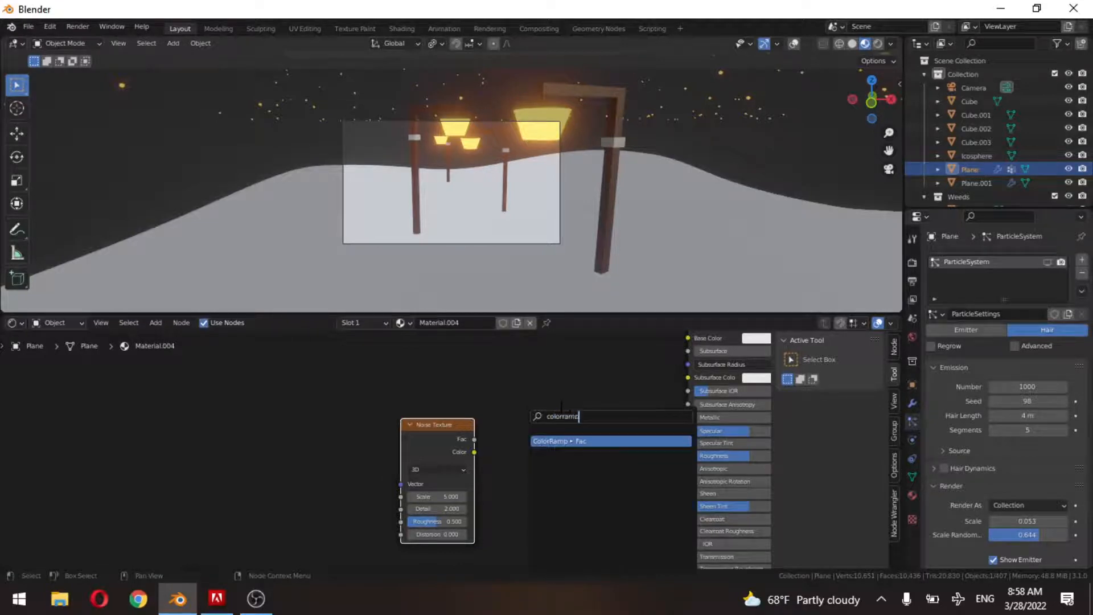
key(Return)
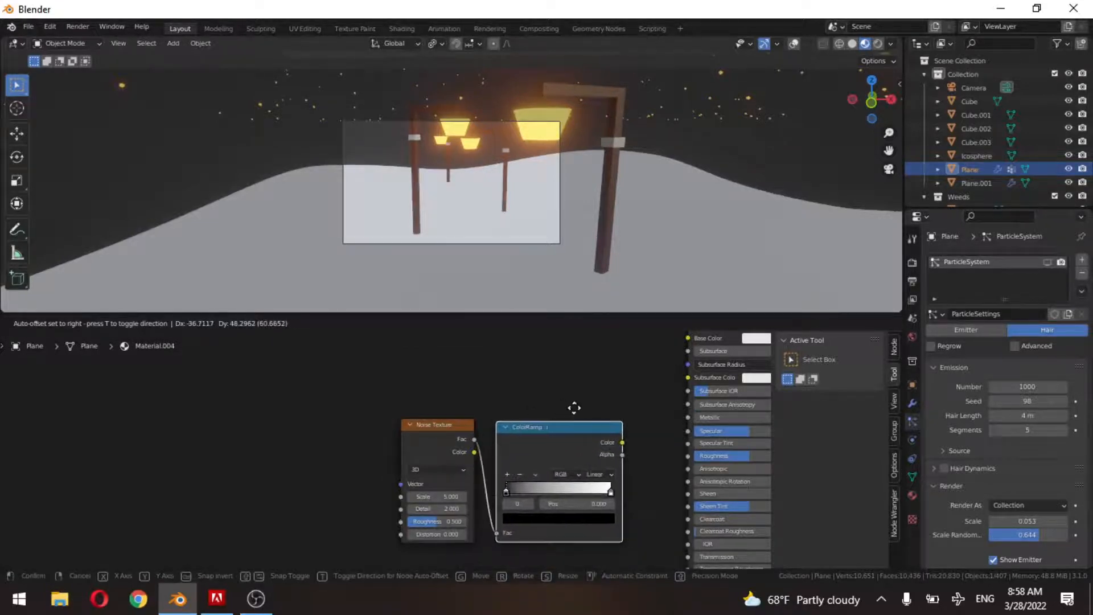
click(603, 434)
drag(632, 447, 623, 467)
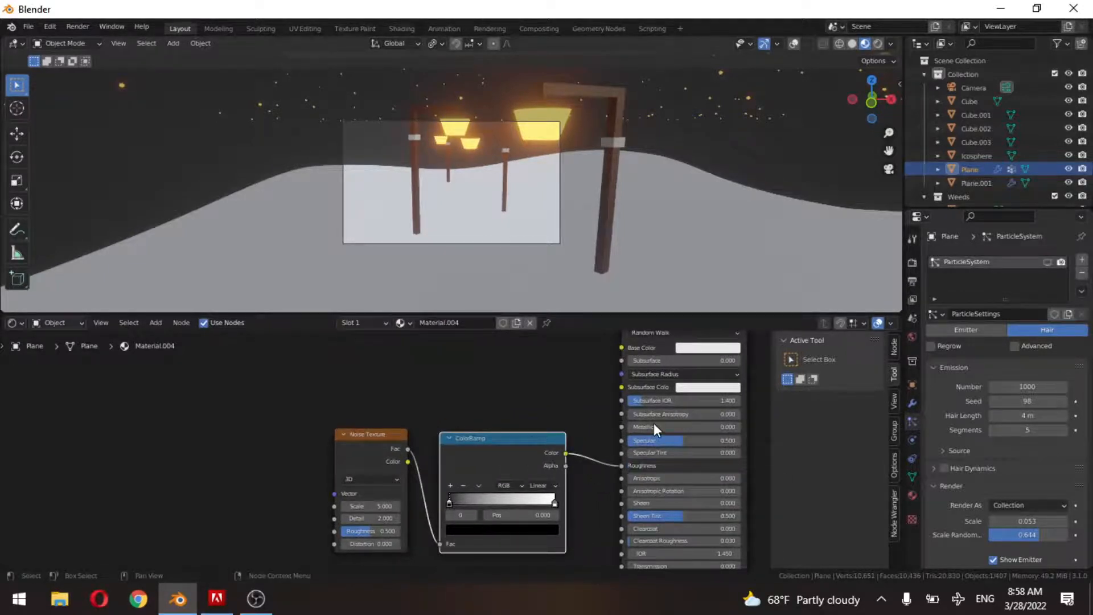
Change the ground material's base color to a dark reddish brown.
scroll(654, 423, down, 7)
scroll(587, 384, up, 4)
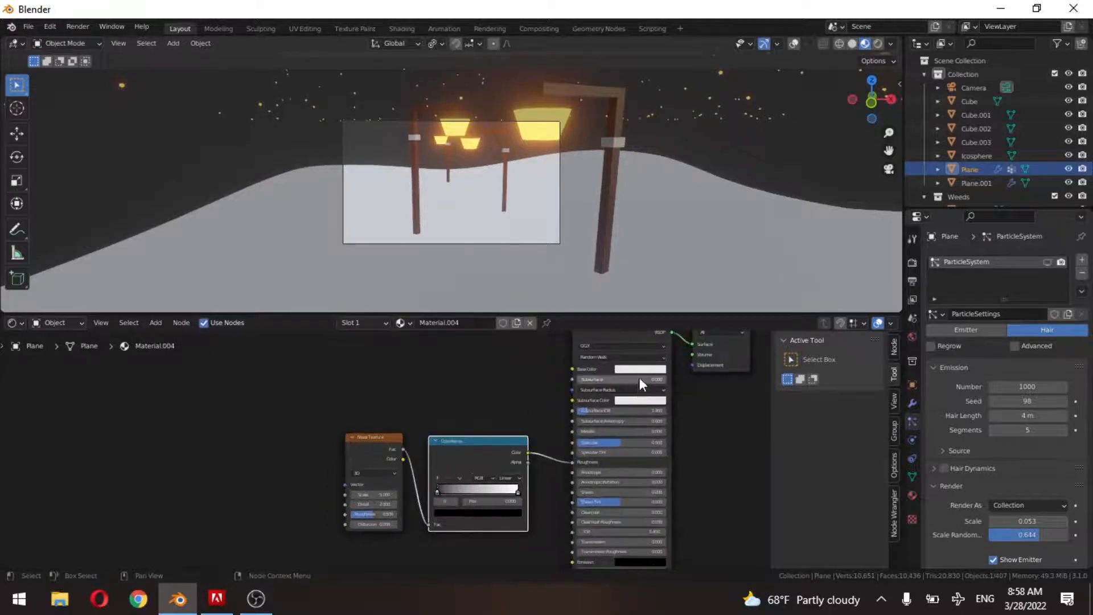
click(639, 370)
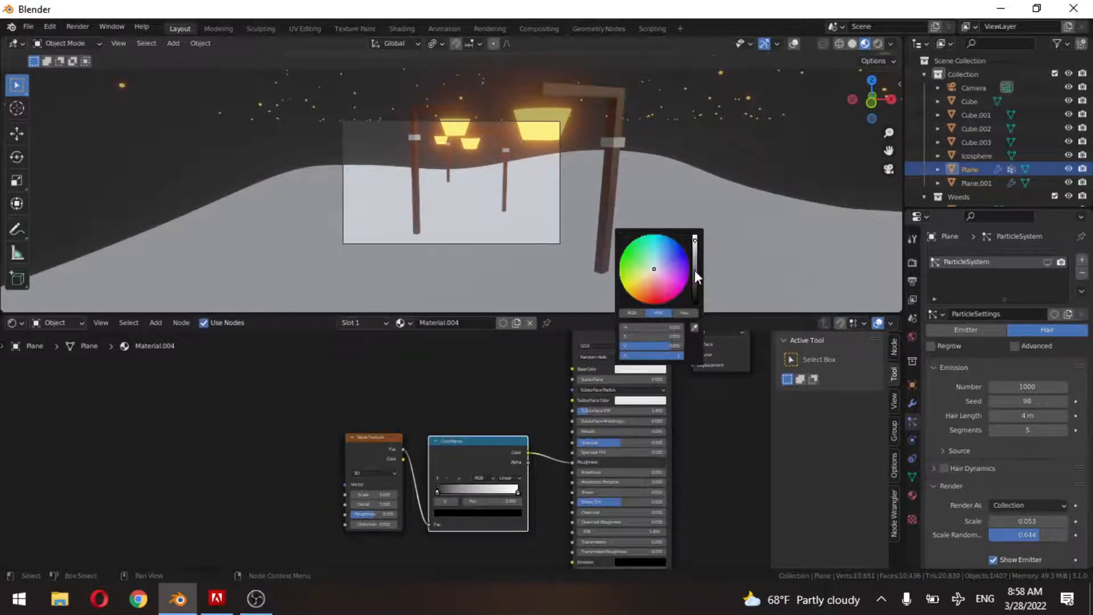
drag(695, 270, 647, 303)
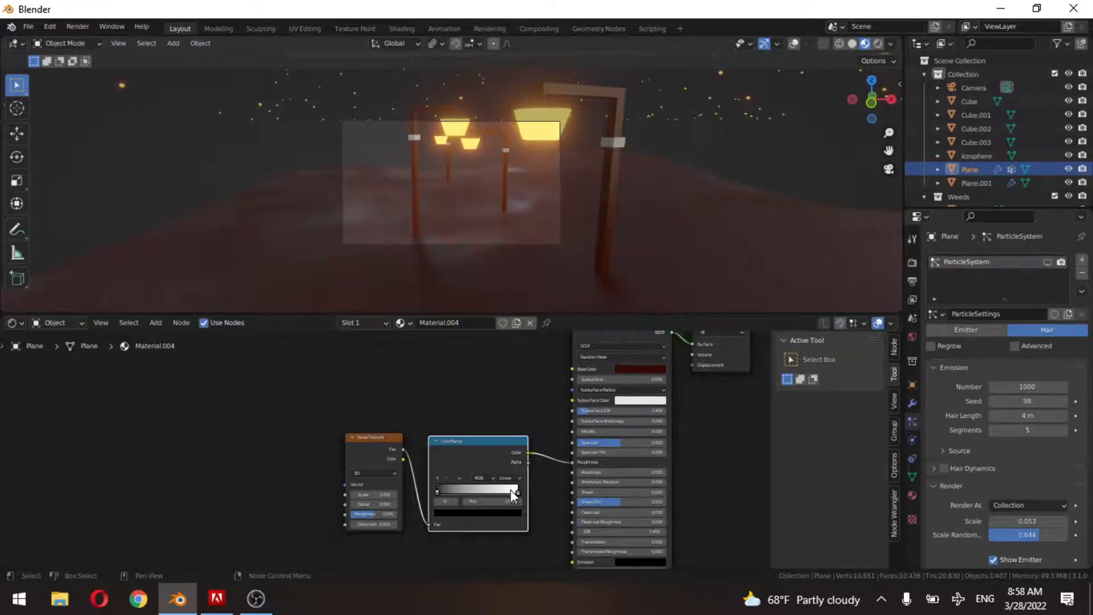
Set the Noise Texture's scale to 20 and move the ColorRamp's black stop to position 0.252.
scroll(462, 538, up, 2)
middle_drag(522, 508, 505, 439)
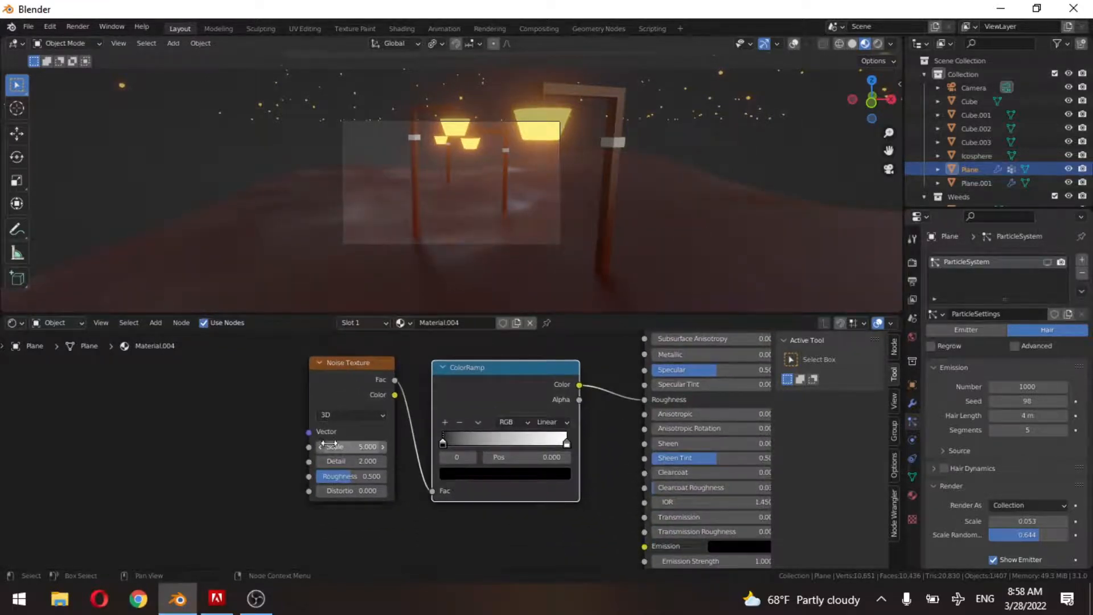
mouse_move(335, 447)
mouse_down()
mouse_move(467, 450)
mouse_move(453, 455)
mouse_move(456, 474)
mouse_move(490, 488)
mouse_move(473, 494)
mouse_move(494, 501)
mouse_move(463, 518)
mouse_move(500, 538)
mouse_move(412, 558)
mouse_up()
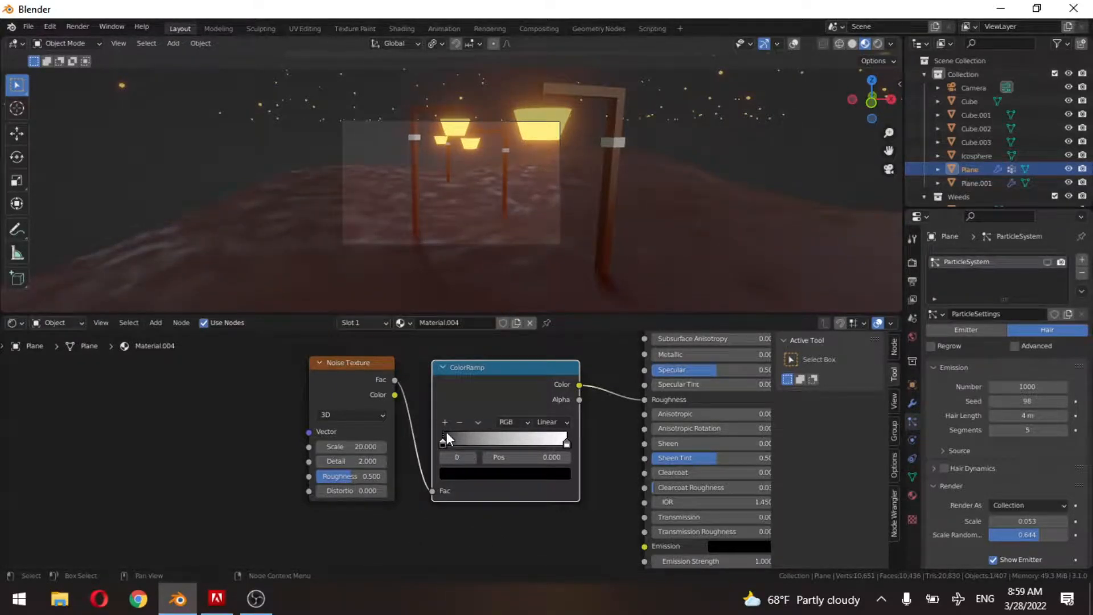
drag(443, 445, 442, 443)
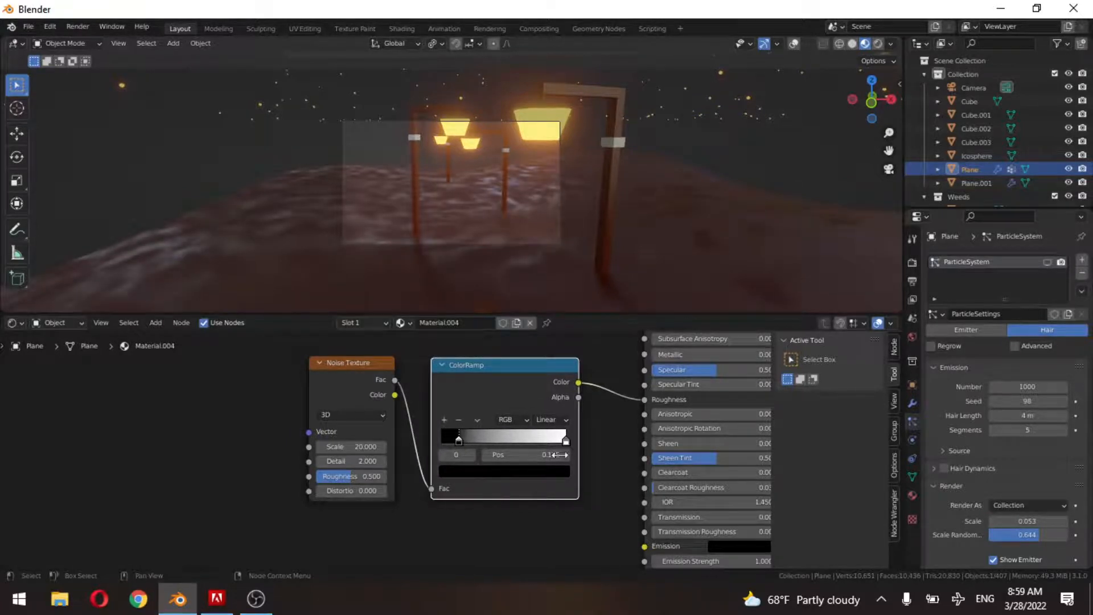
drag(565, 439, 582, 449)
drag(461, 437, 474, 441)
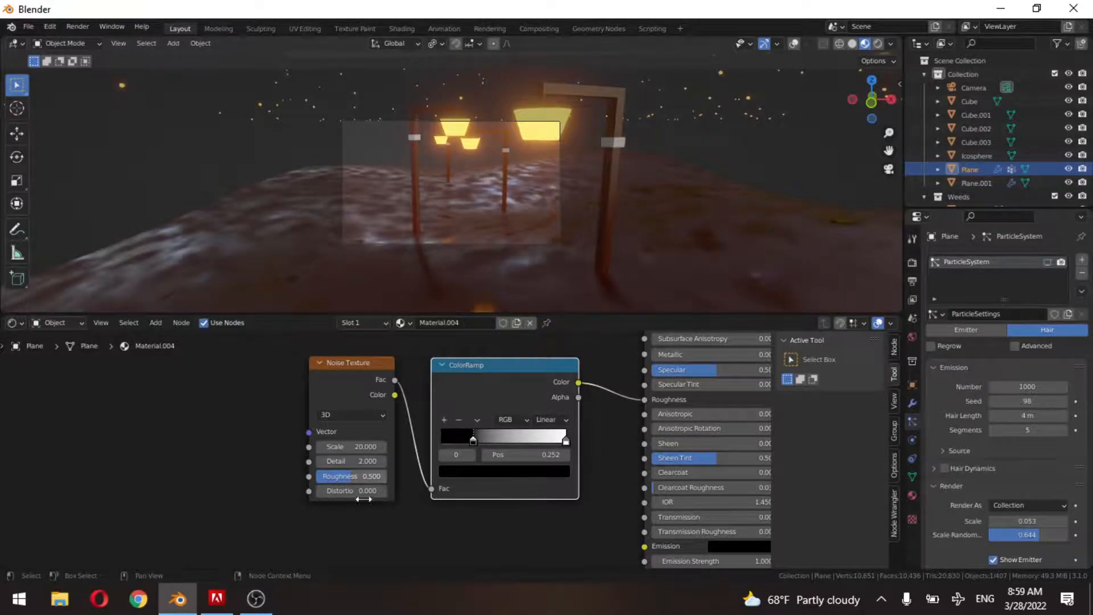
Move the noise and ramp nodes aside, then link the ramp's Color through a new Bump node's Height to the shader's Normal.
drag(484, 528, 279, 399)
drag(472, 385, 284, 428)
middle_drag(391, 481, 369, 386)
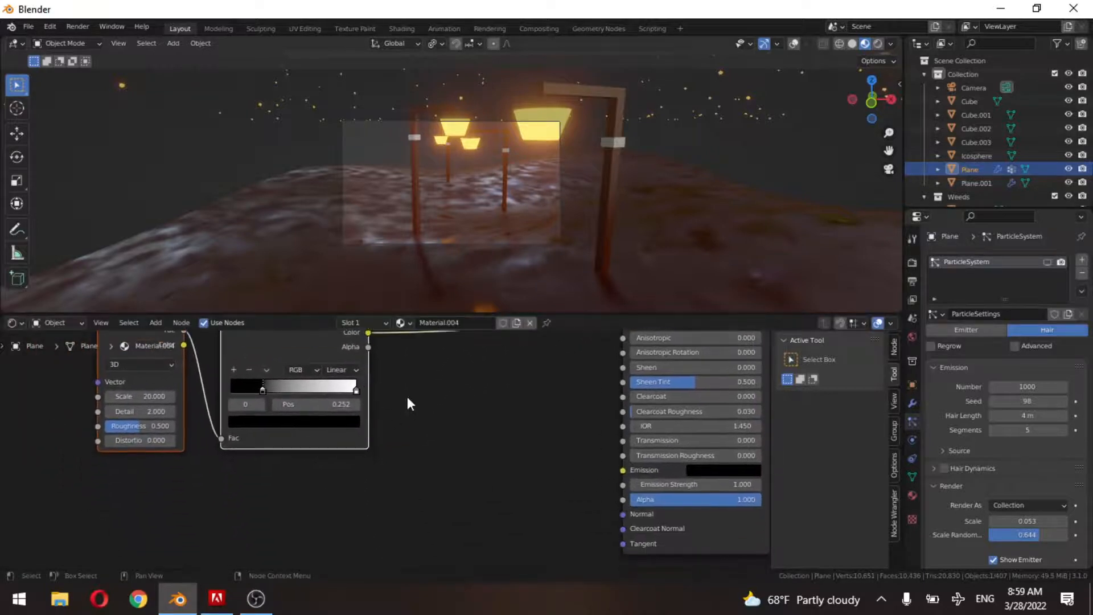
drag(368, 332, 449, 463)
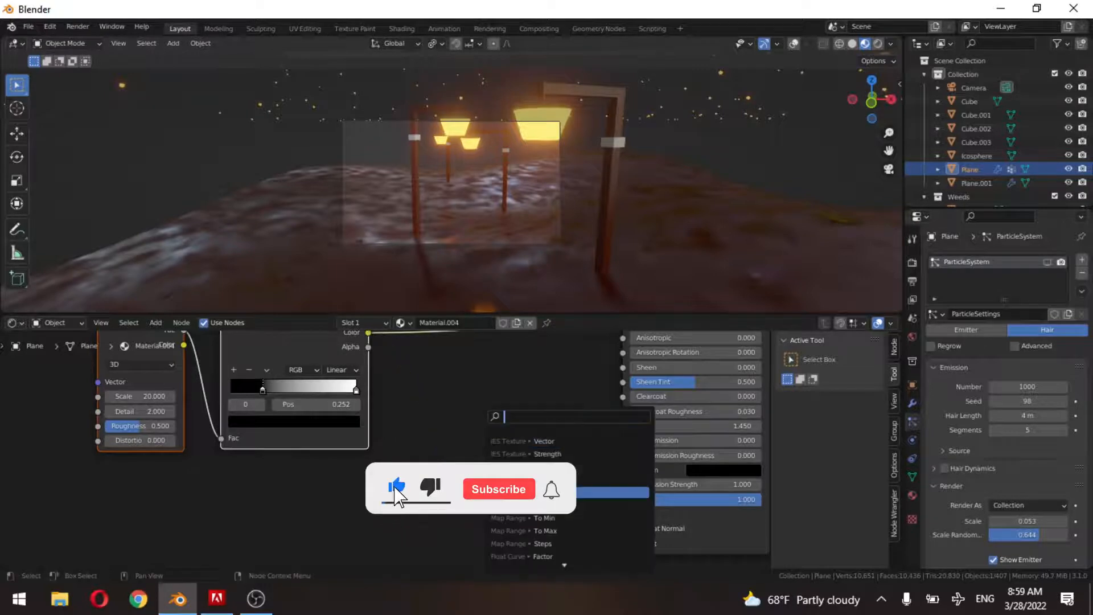
text(bu)
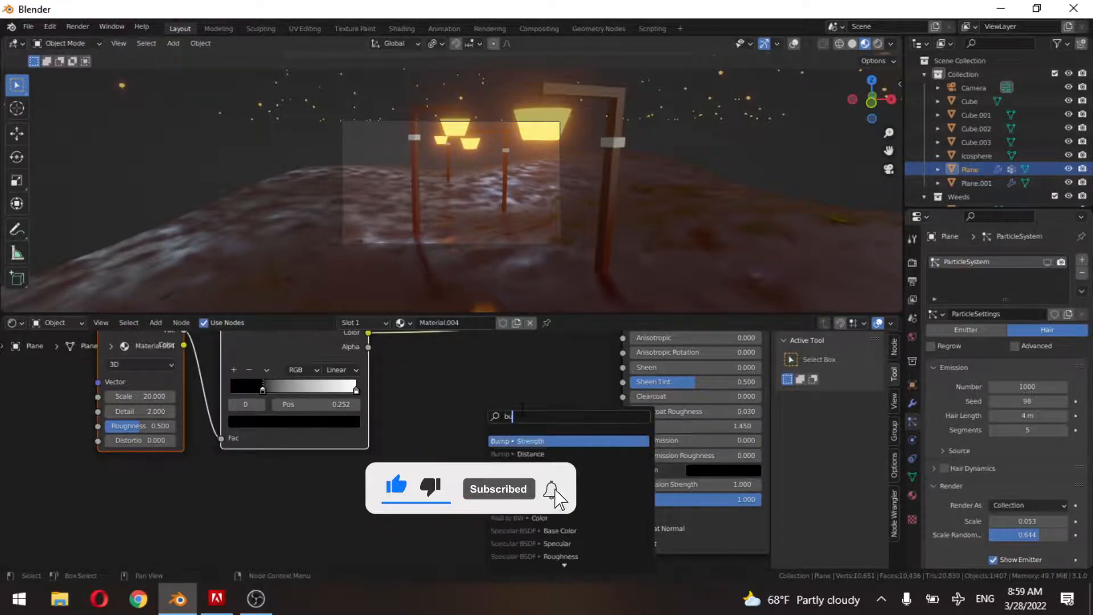
text(mp)
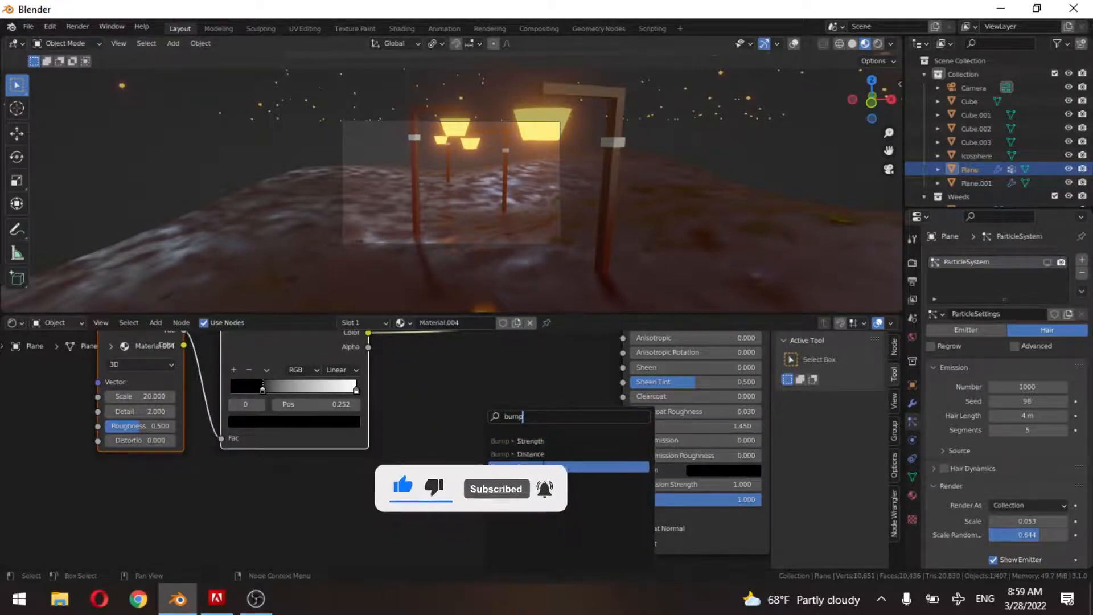
click(544, 468)
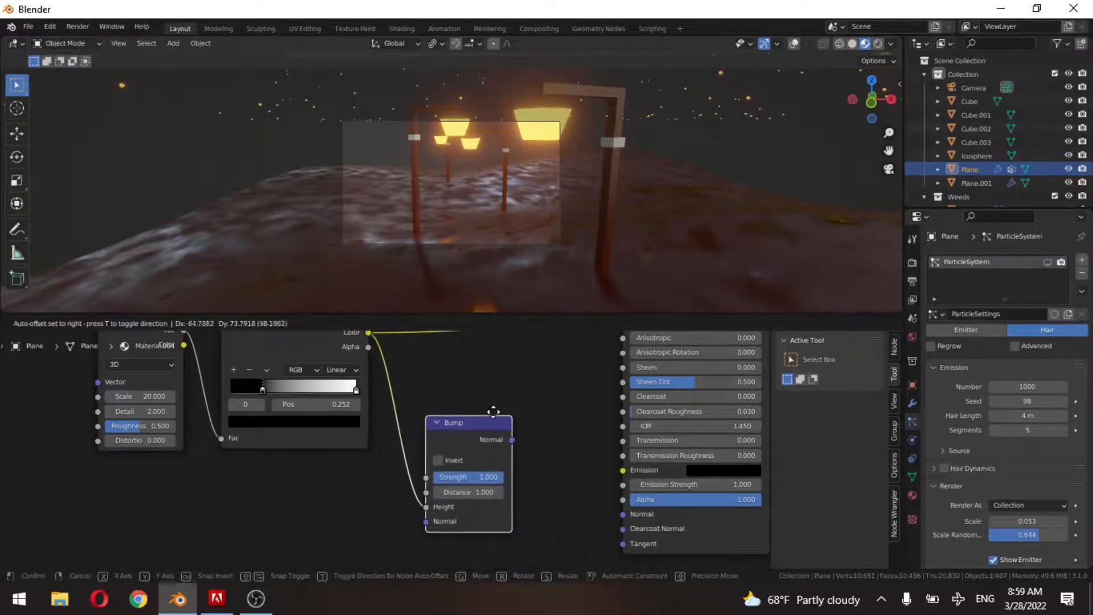
click(495, 413)
drag(515, 440, 627, 521)
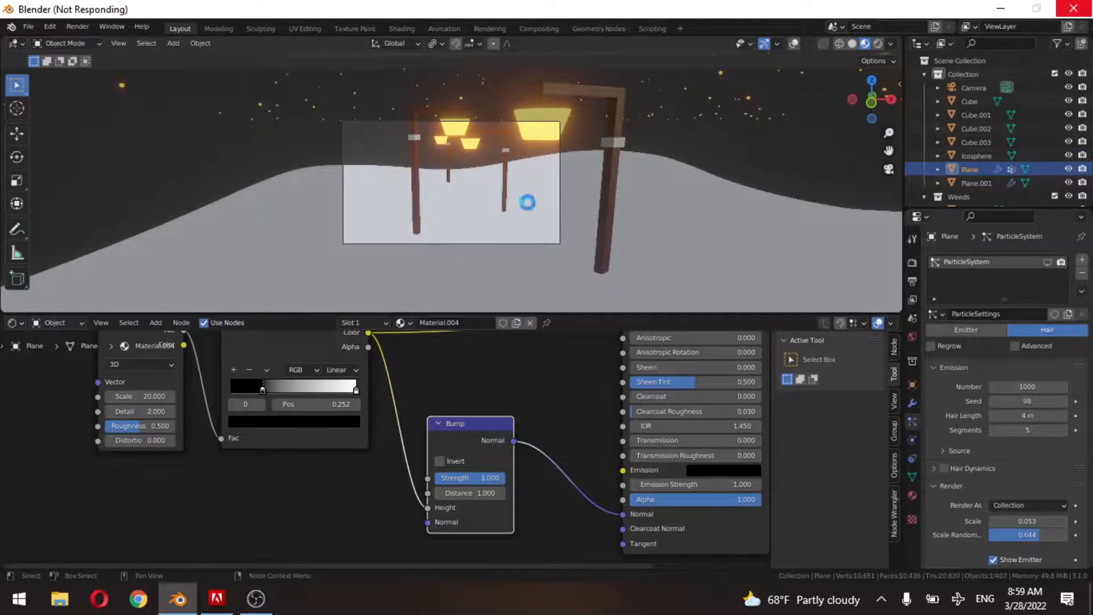
Inspect the ground's bumps up close and reduce the Bump node's strength to 0.534.
scroll(524, 219, up, 5)
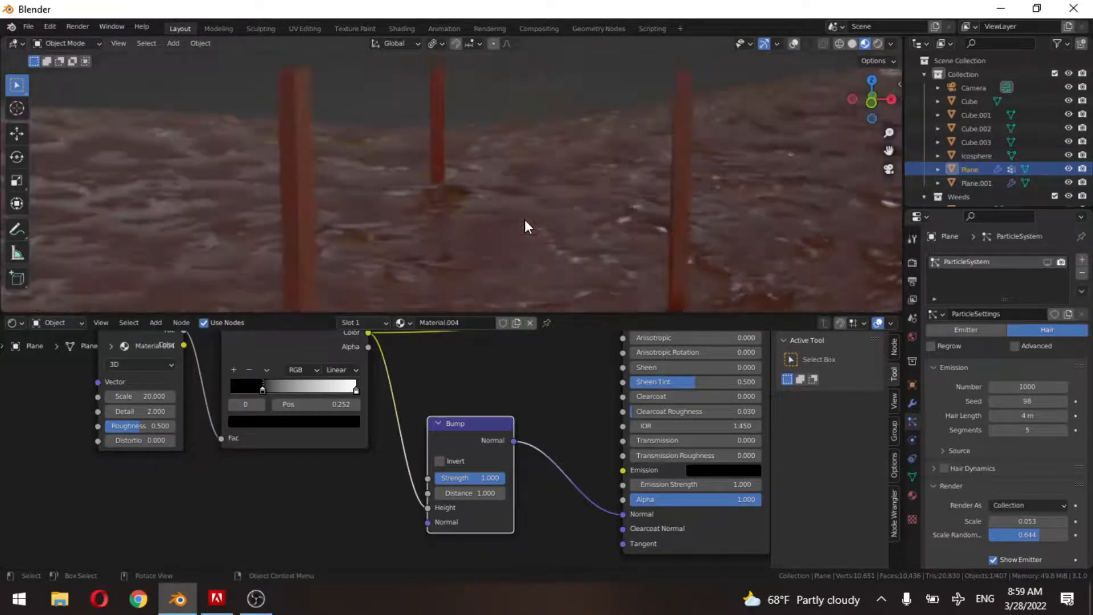
scroll(525, 219, up, 1)
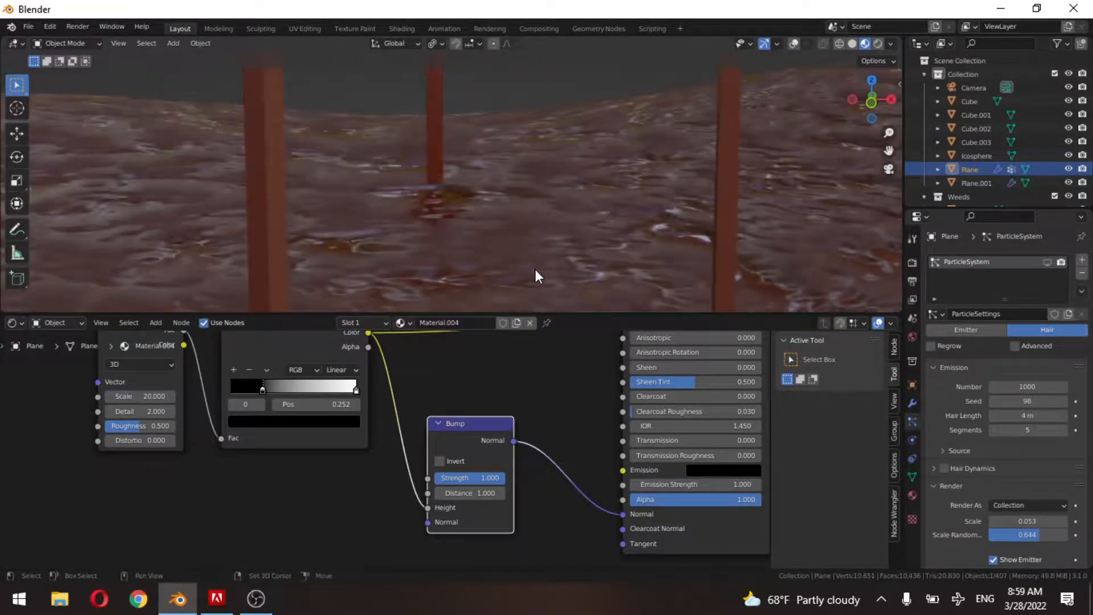
shift+middle_drag(535, 268, 361, 139)
mouse_move(442, 219)
shift+middle_down()
mouse_move(367, 207)
mouse_move(349, 185)
mouse_move(378, 58)
mouse_move(454, 164)
mouse_move(497, 200)
mouse_move(600, 205)
mouse_move(518, 201)
mouse_move(457, 223)
shift+middle_up()
scroll(392, 186, down, 7)
scroll(593, 191, down, 3)
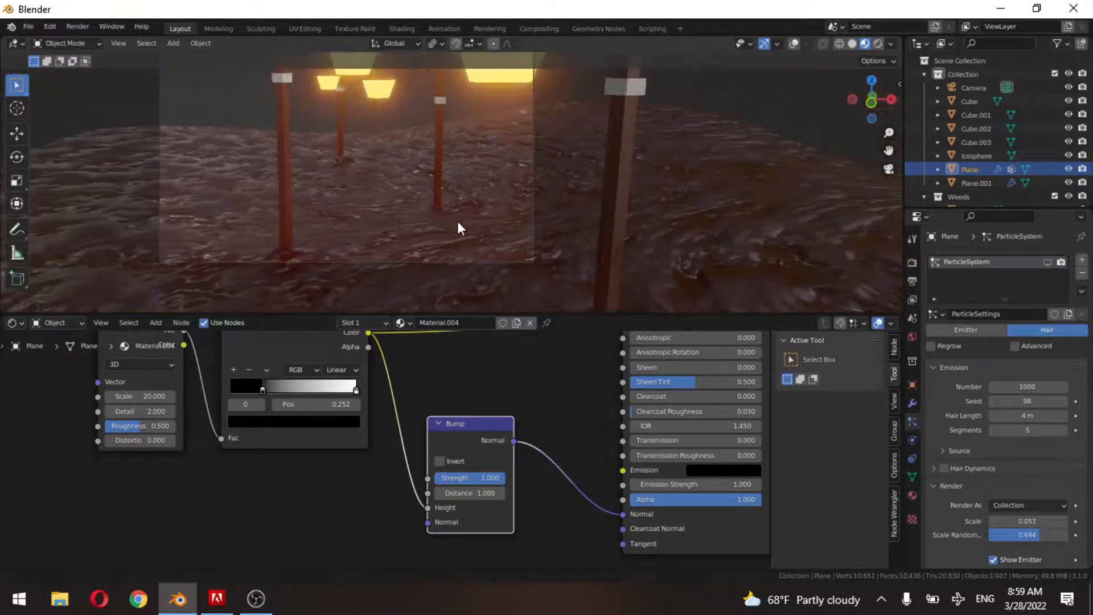
drag(483, 478, 450, 478)
scroll(502, 250, down, 4)
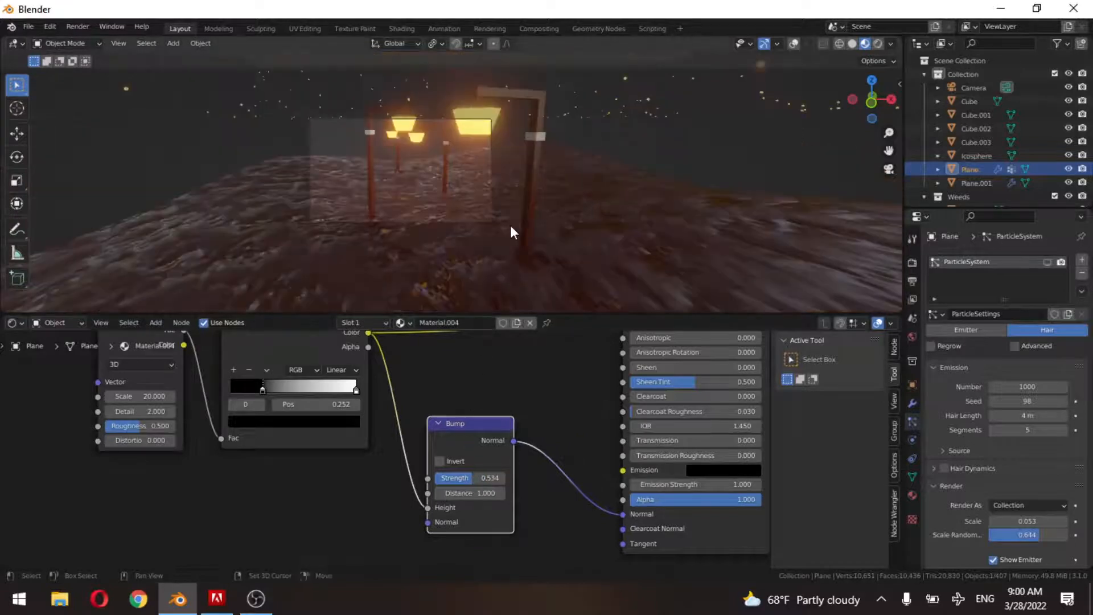
shift+middle_drag(510, 224, 562, 257)
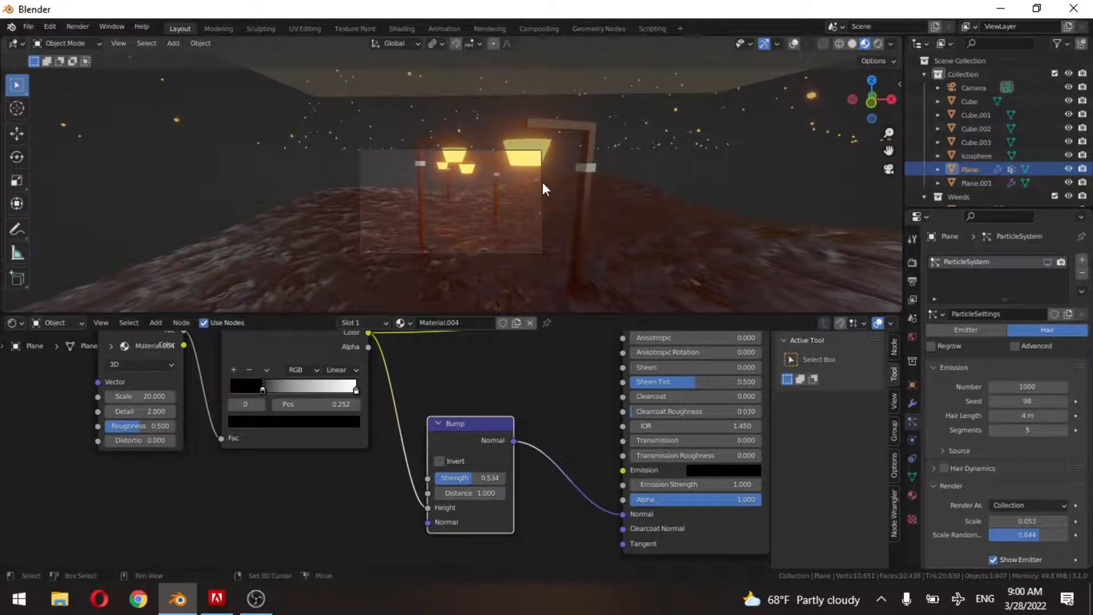
Switch the viewport to rendered shading and turn the ground's grass particle system back on in the viewport.
click(886, 41)
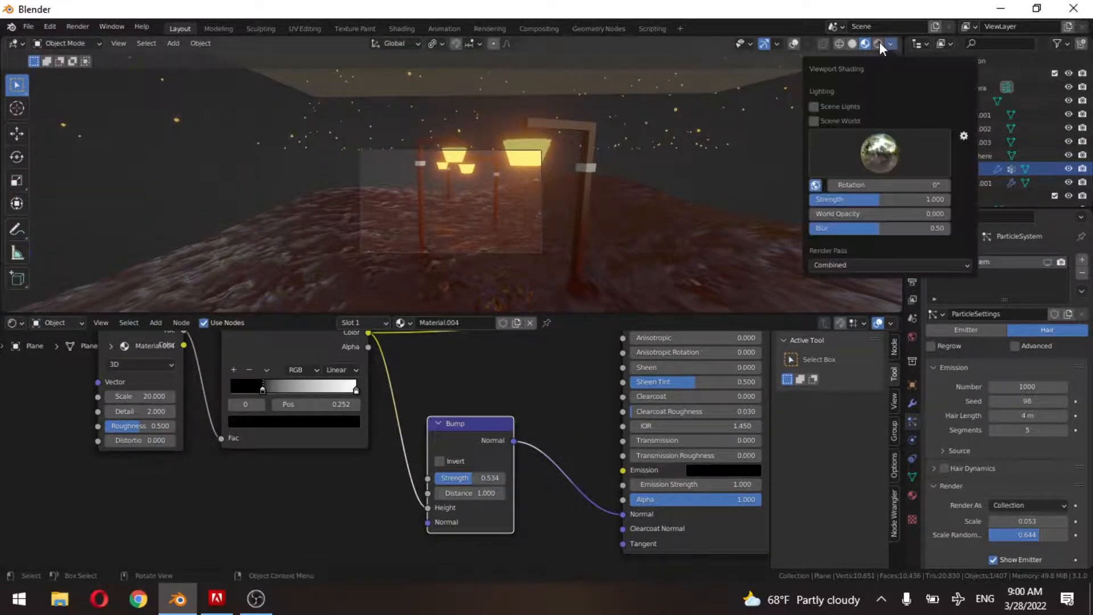
click(879, 45)
scroll(685, 194, up, 5)
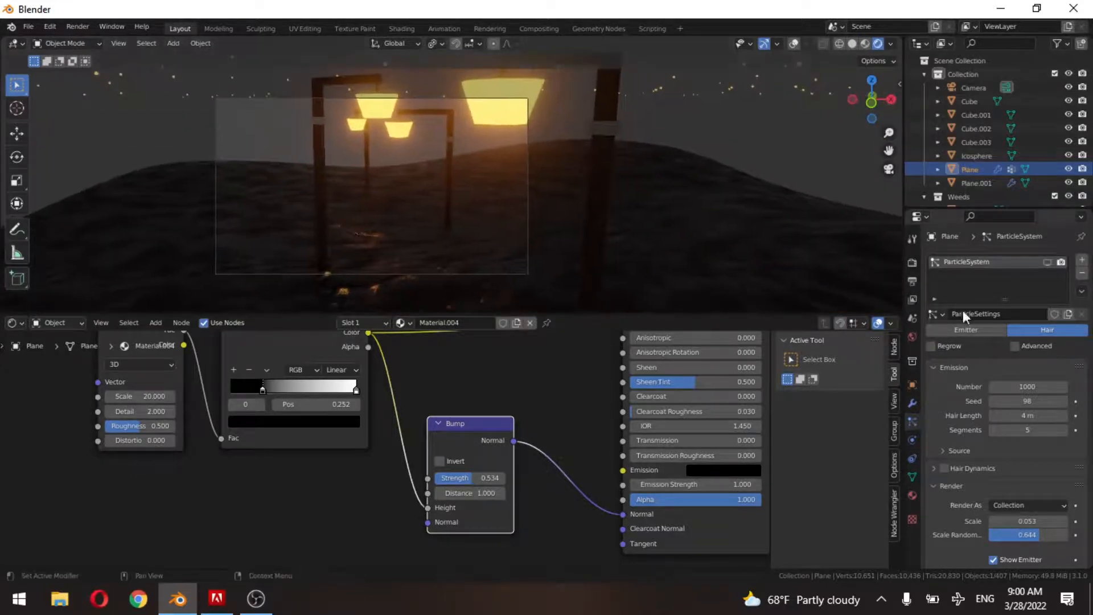
click(1047, 262)
scroll(658, 228, down, 2)
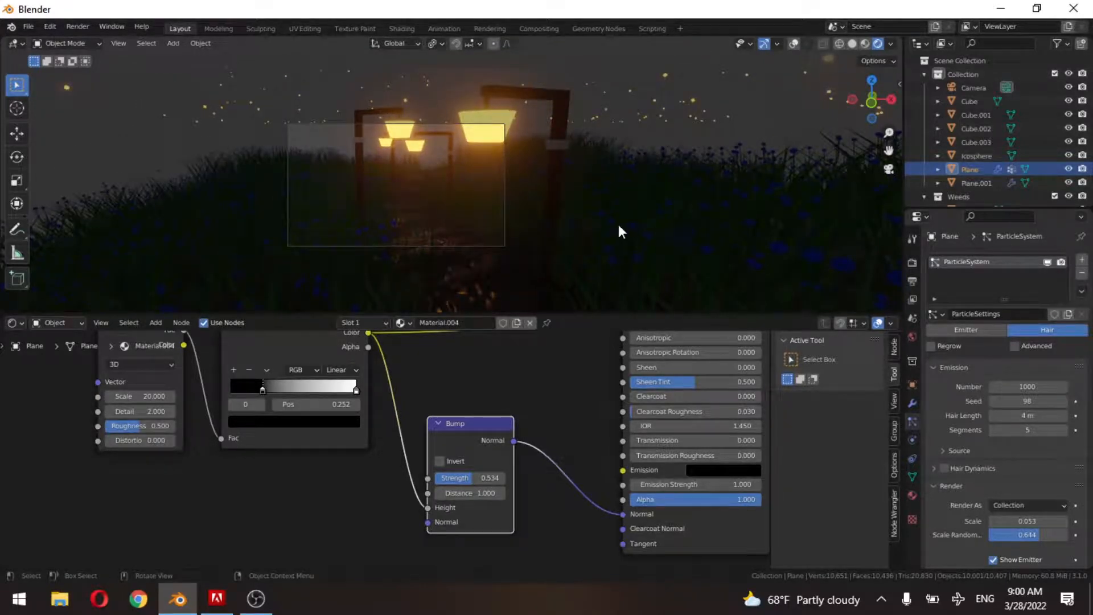
scroll(555, 253, down, 2)
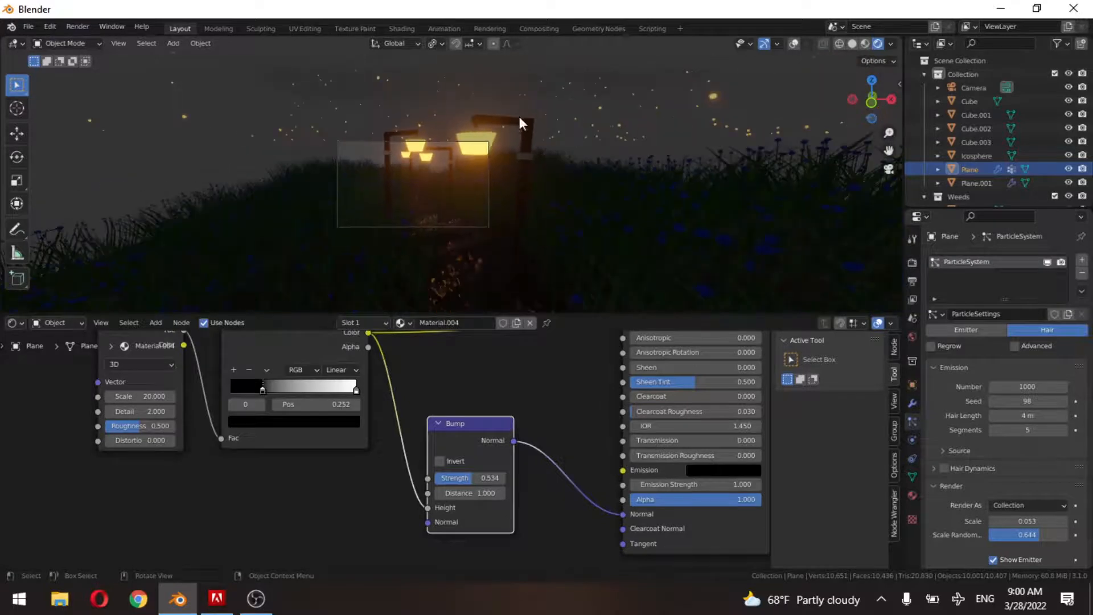
Give the overhead particle-emitter plane a new material and replace its Principled BSDF with an Emission shader.
click(535, 102)
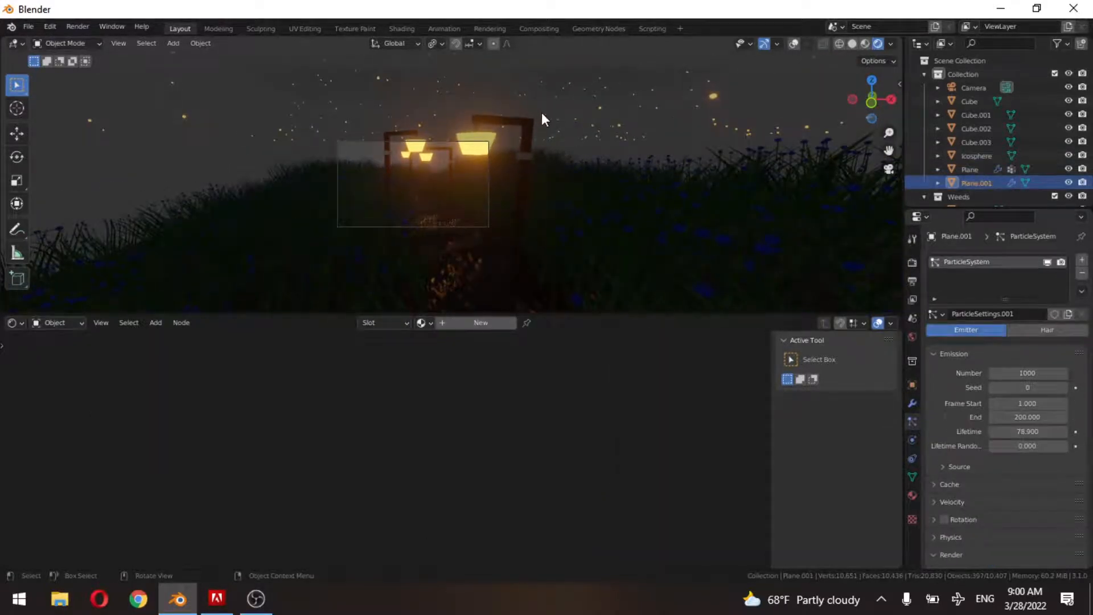
click(476, 323)
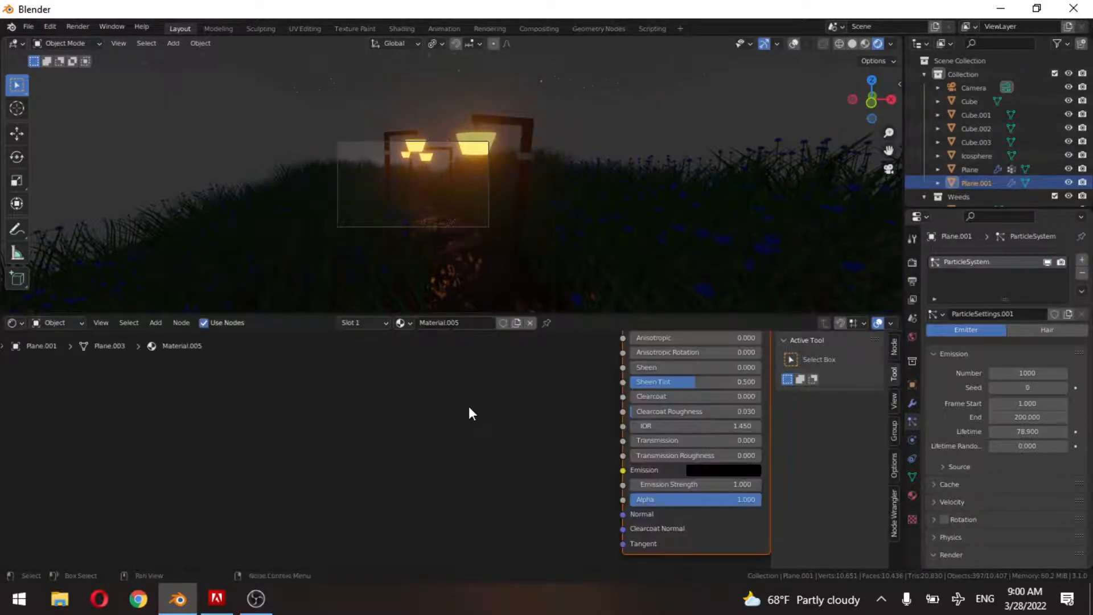
scroll(652, 452, down, 3)
middle_drag(664, 420, 516, 497)
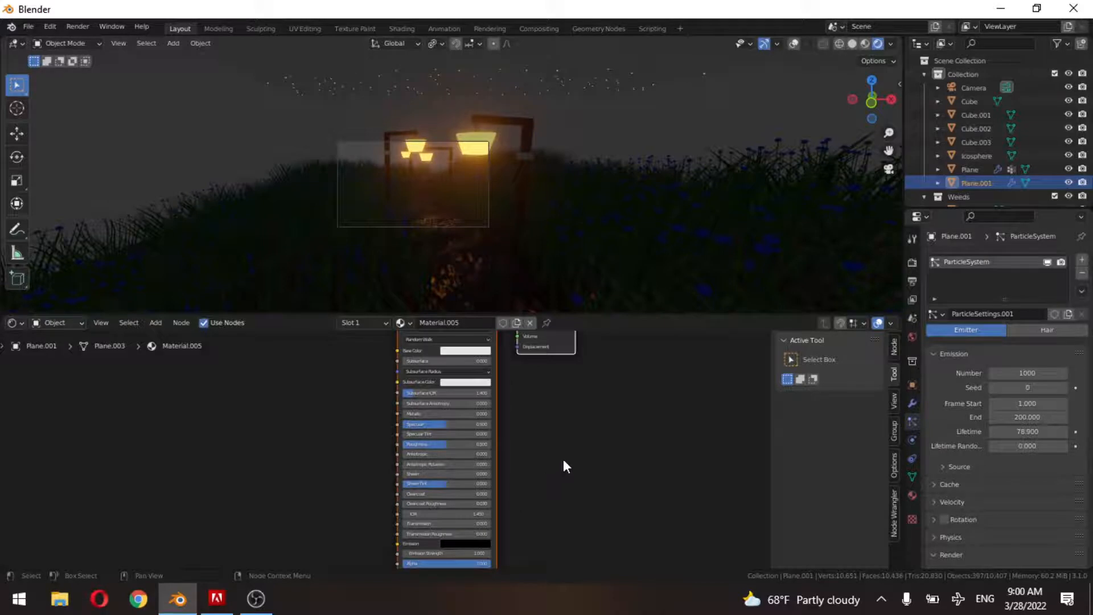
middle_drag(467, 494, 481, 519)
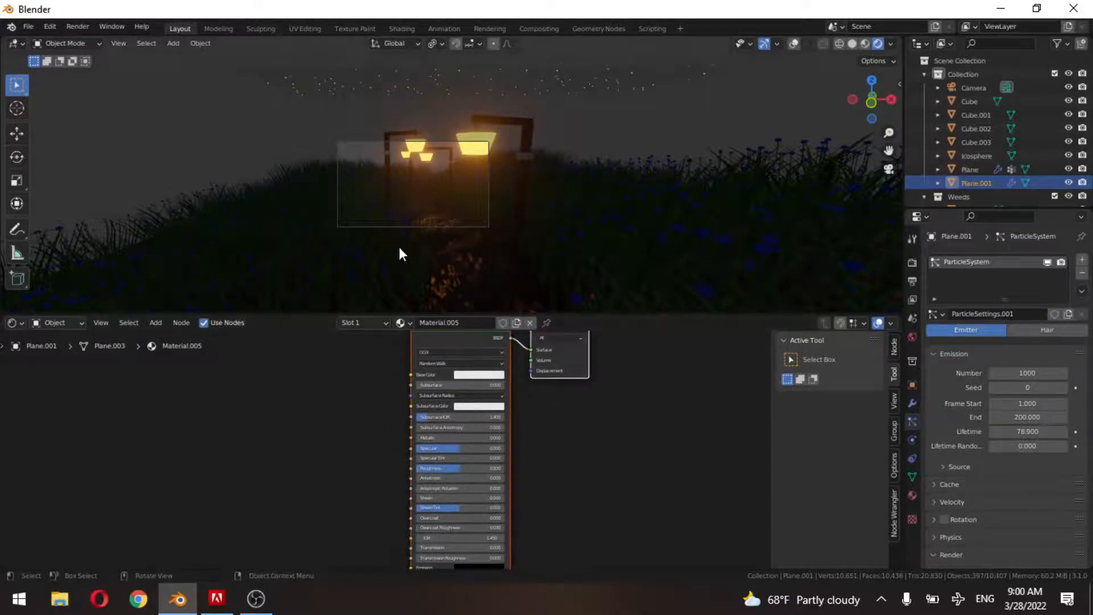
click(430, 340)
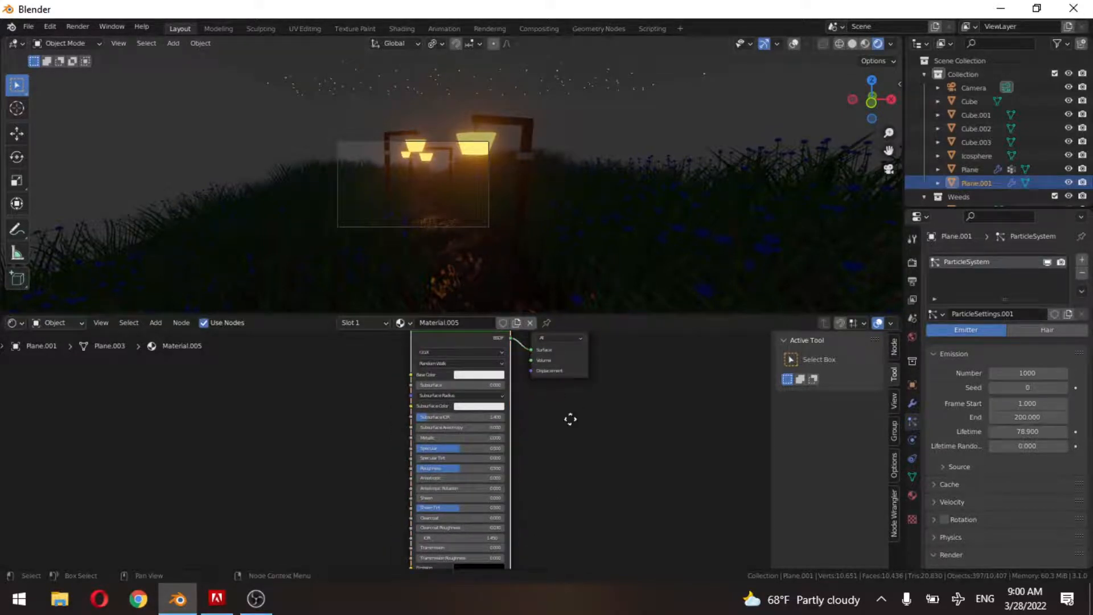
middle_drag(569, 420, 541, 467)
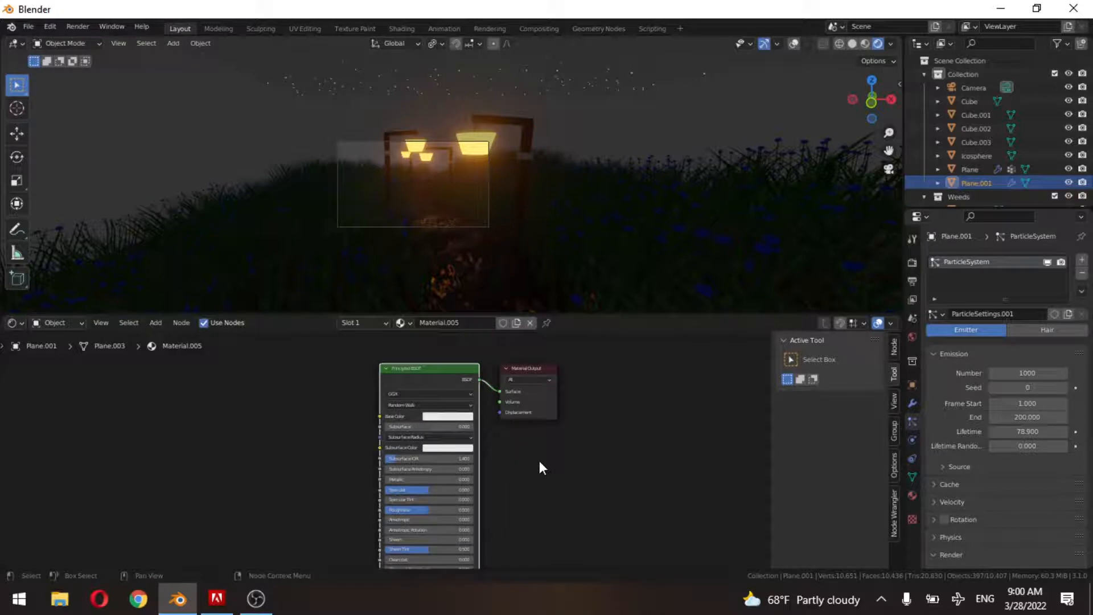
key(shift+s)
mouse_move(528, 489)
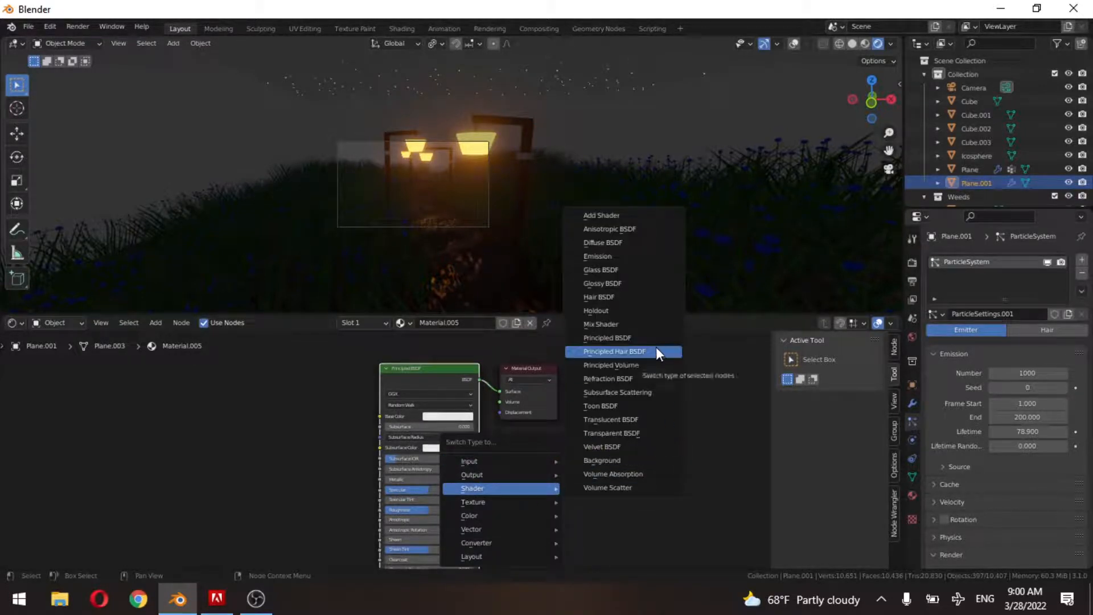
click(627, 257)
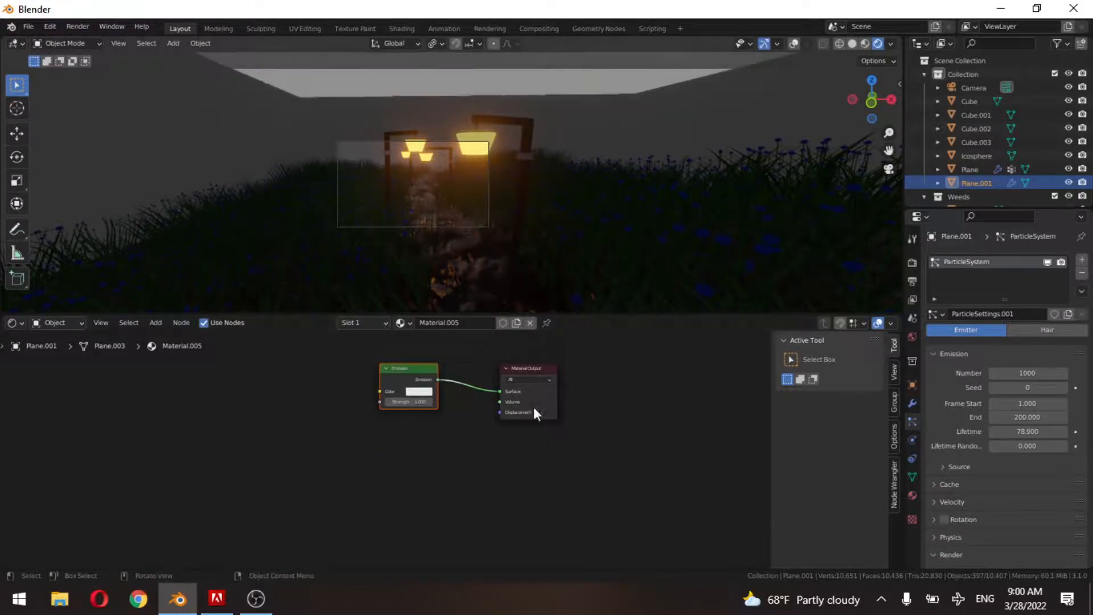
Set the overhead plane's emission color to light blue (hue 0.558, saturation 0.733) and its strength to 1.1.
scroll(438, 421, up, 3)
middle_drag(445, 393, 487, 502)
click(497, 454)
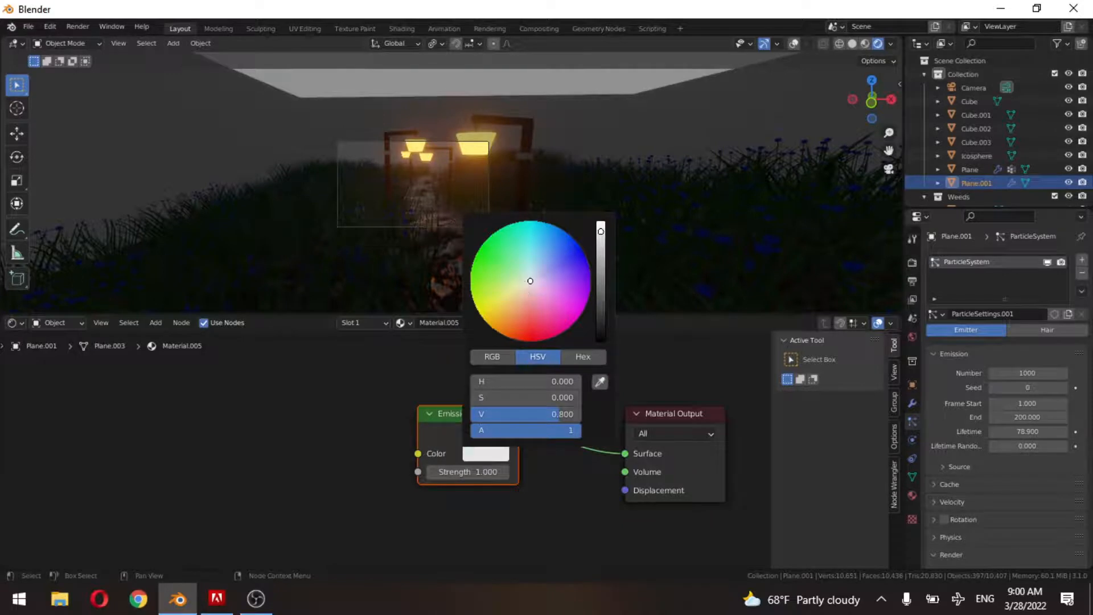
drag(530, 281, 538, 254)
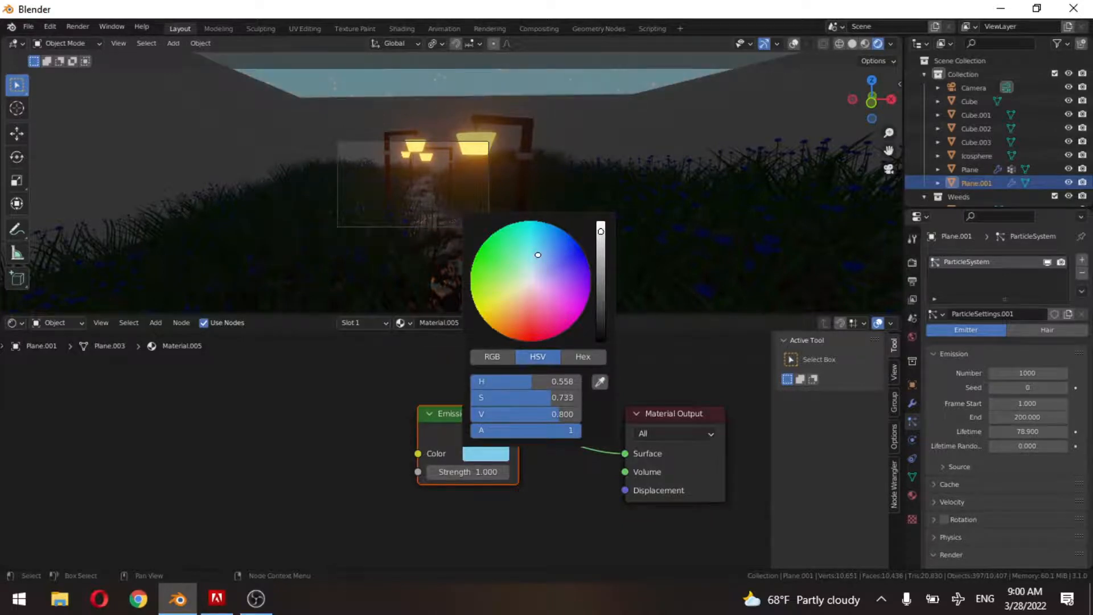
mouse_move(461, 471)
mouse_down()
mouse_move(490, 471)
mouse_move(462, 472)
mouse_up()
Move the black stop of the ground material's ColorRamp to position 0.037.
click(471, 241)
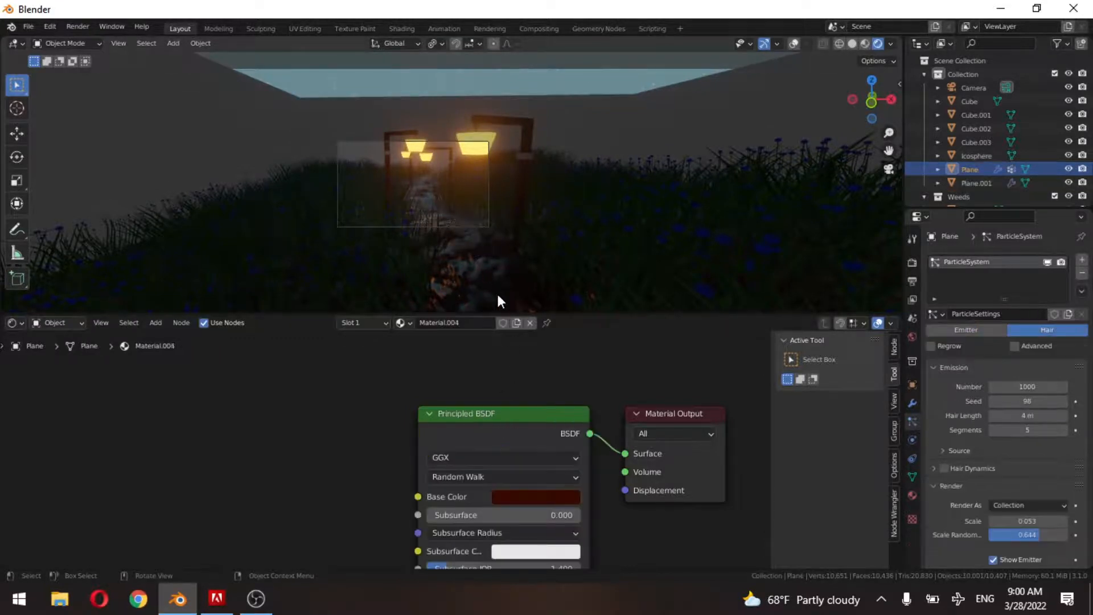
scroll(524, 490, down, 4)
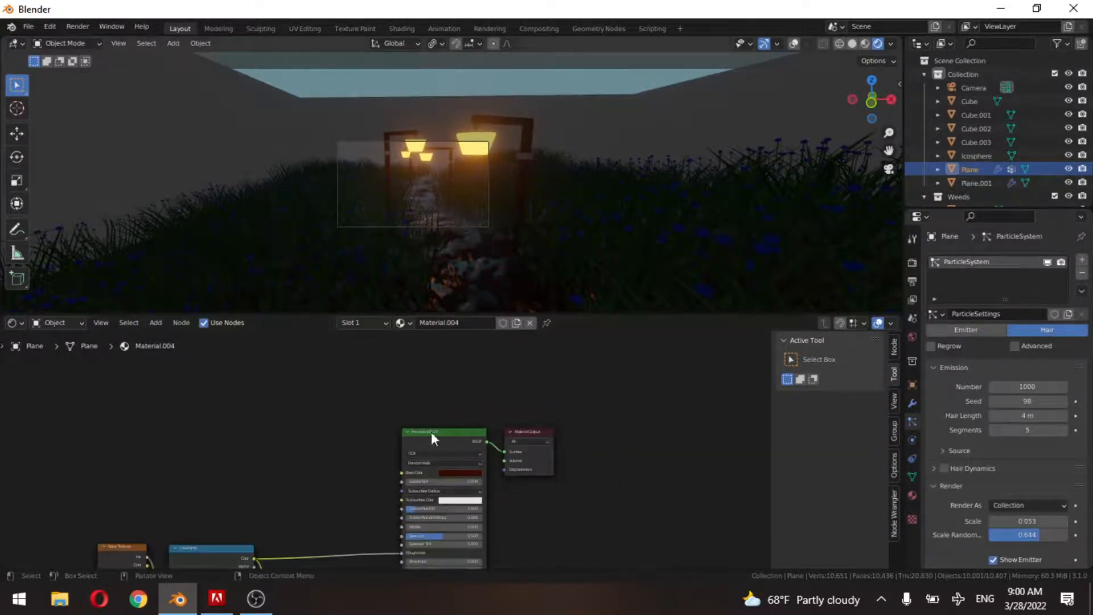
middle_drag(384, 506, 519, 343)
scroll(373, 411, up, 5)
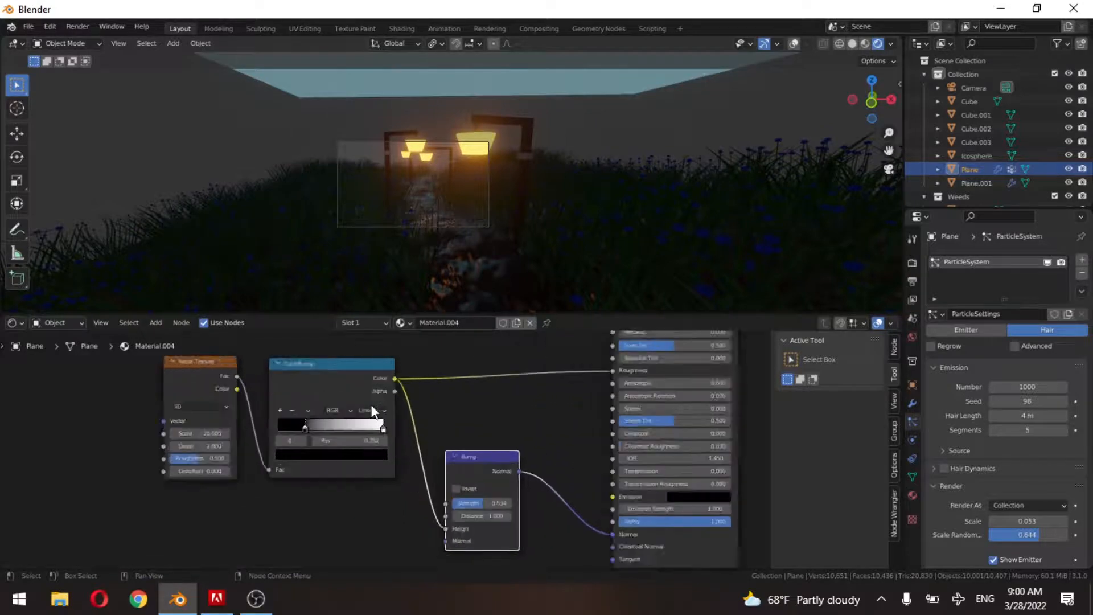
scroll(373, 411, up, 2)
drag(274, 421, 243, 428)
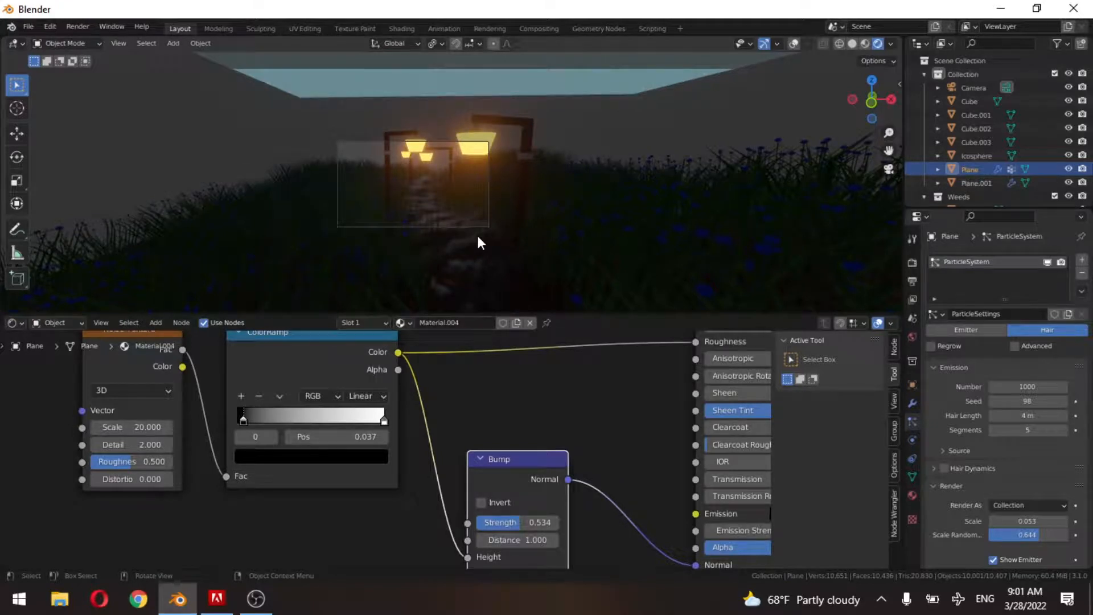
Add a Volume Scatter to the world's volume with anisotropy -1 and density 0.05, and check the fog around the lamps.
click(913, 338)
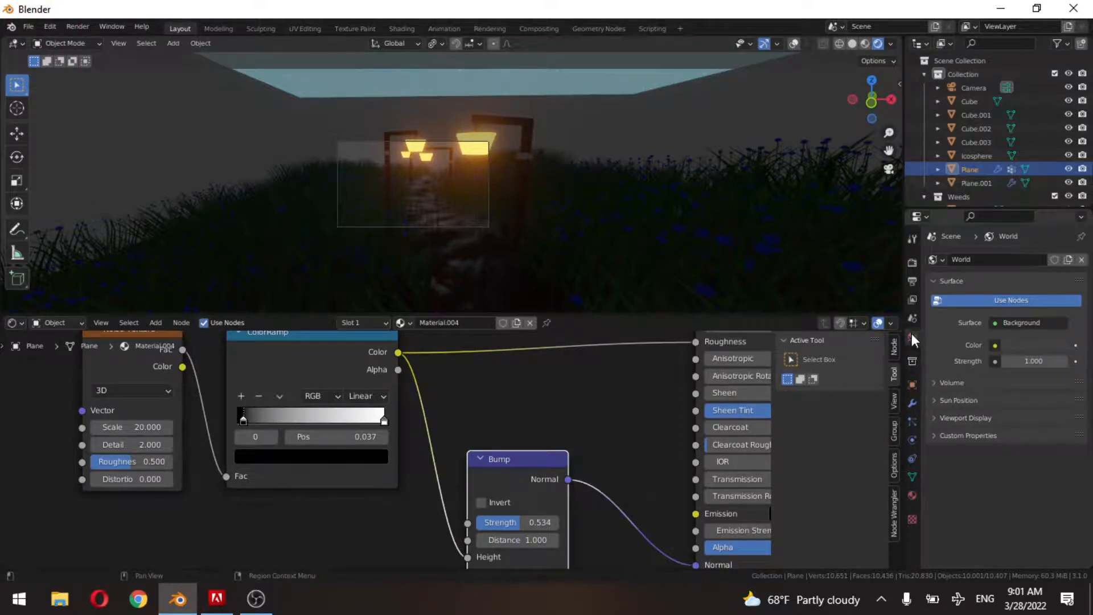
click(955, 381)
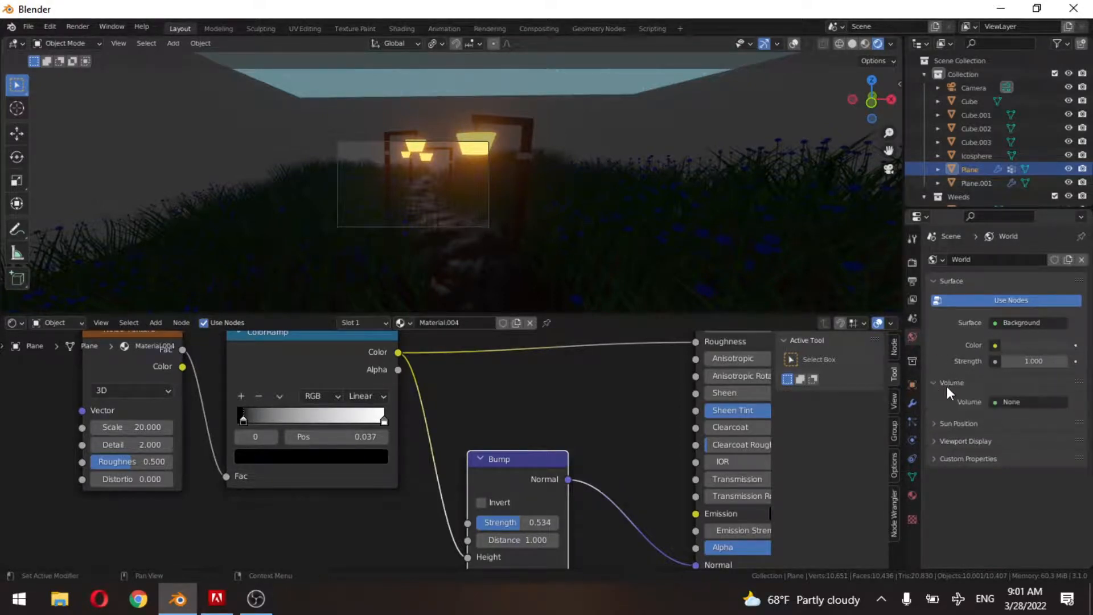
click(1030, 401)
click(1013, 384)
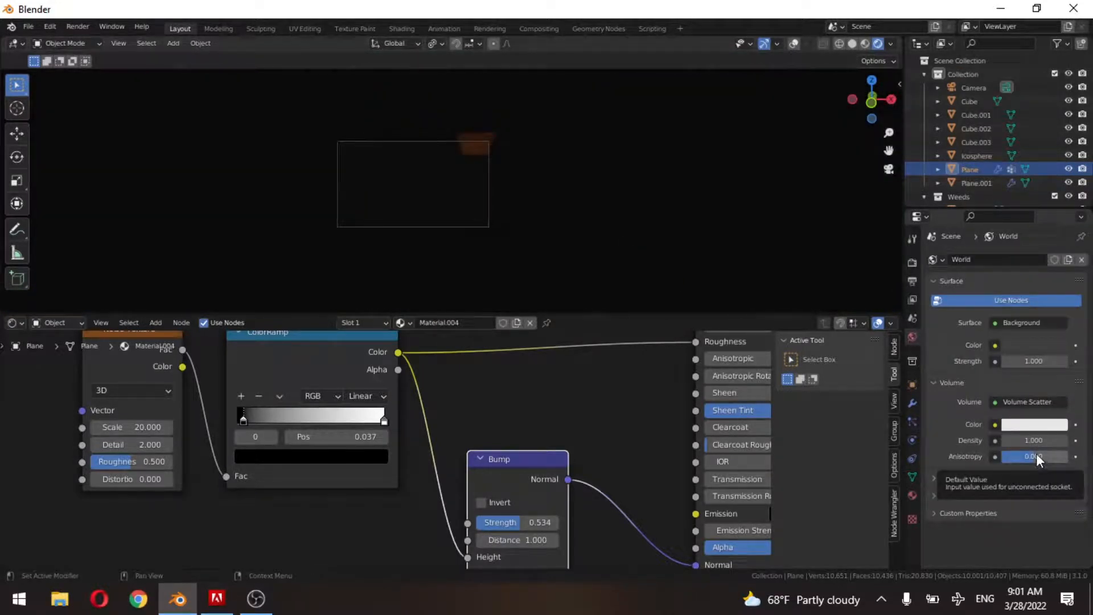
drag(1036, 454, 1002, 457)
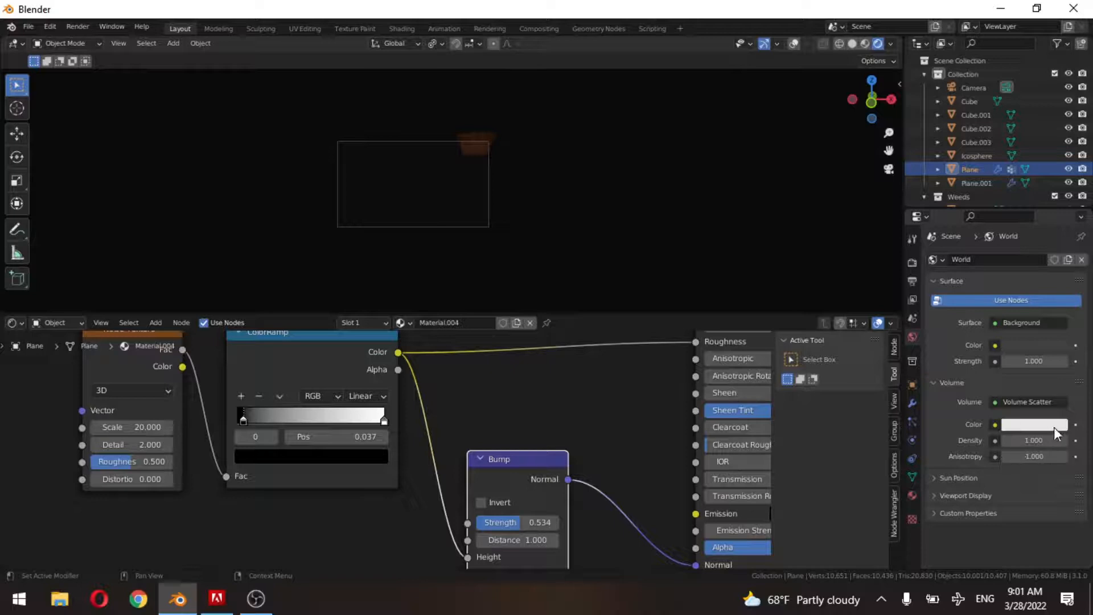
drag(1037, 442, 989, 442)
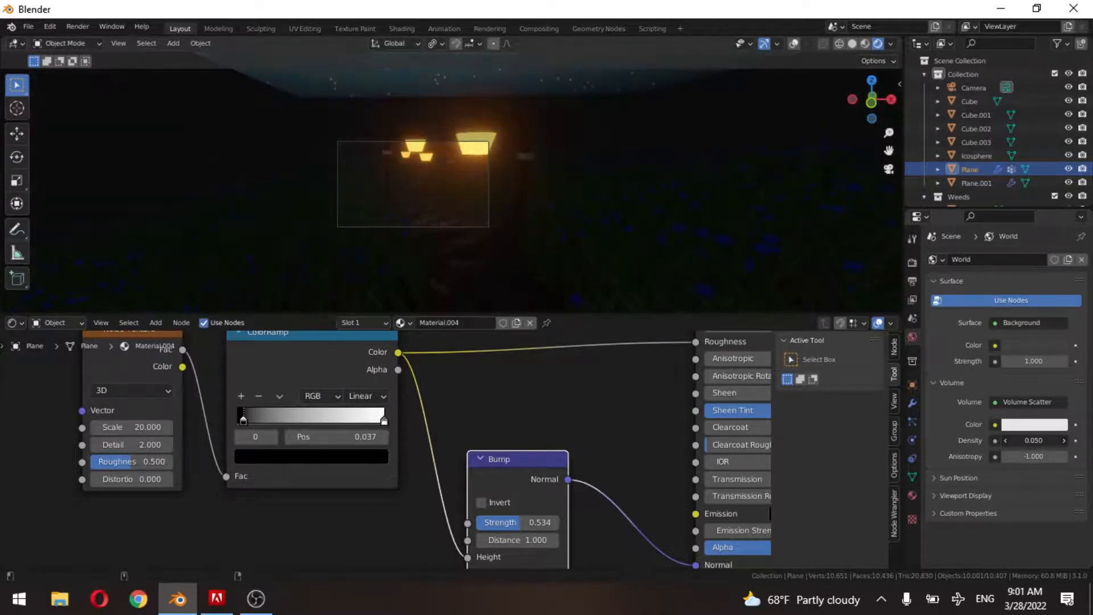
scroll(430, 187, up, 5)
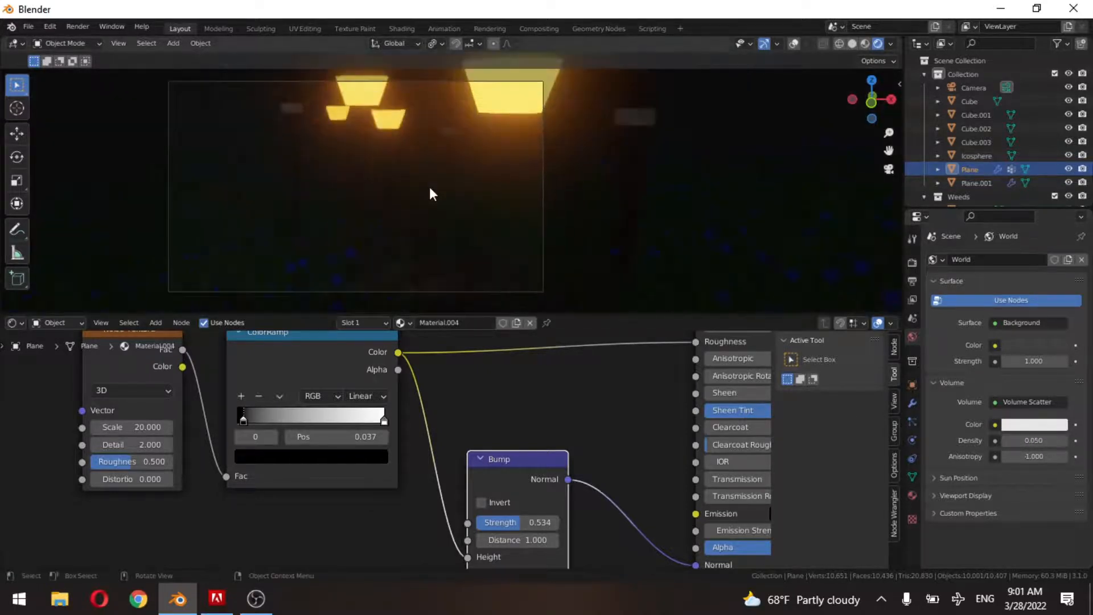
scroll(430, 187, down, 3)
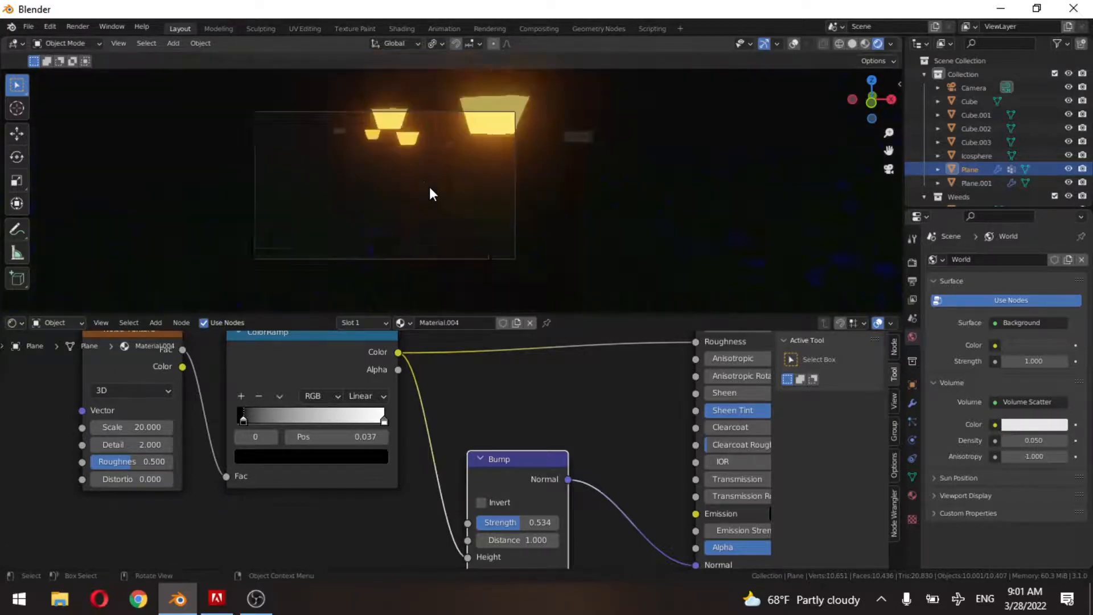
scroll(429, 188, down, 2)
Raise the emission strength of the overhead plane's material to 10.6.
click(435, 83)
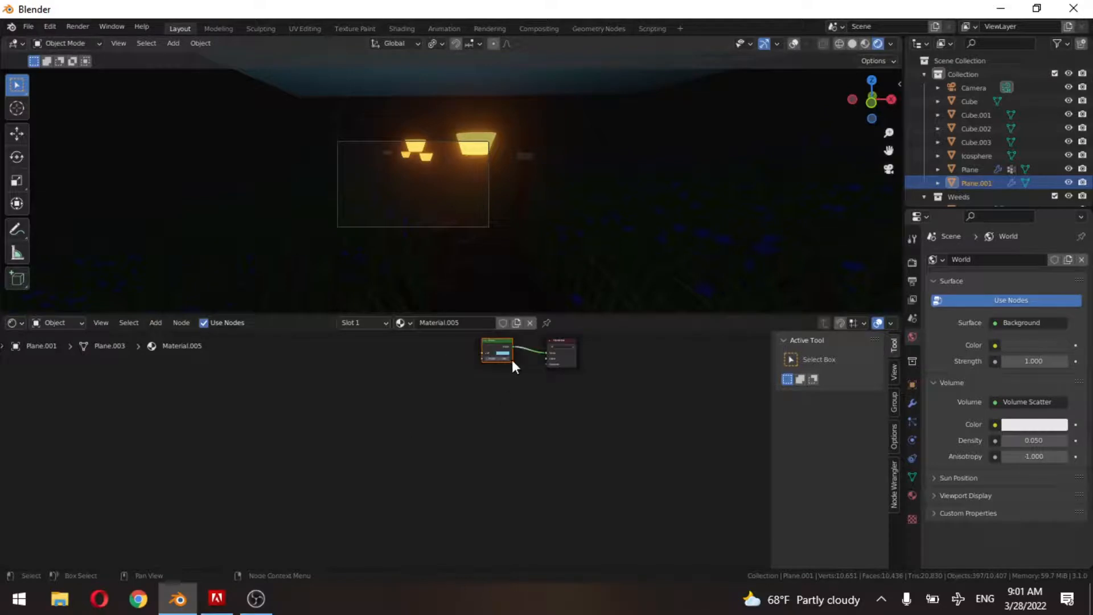
middle_drag(512, 360, 426, 450)
scroll(399, 484, up, 2)
scroll(398, 484, up, 2)
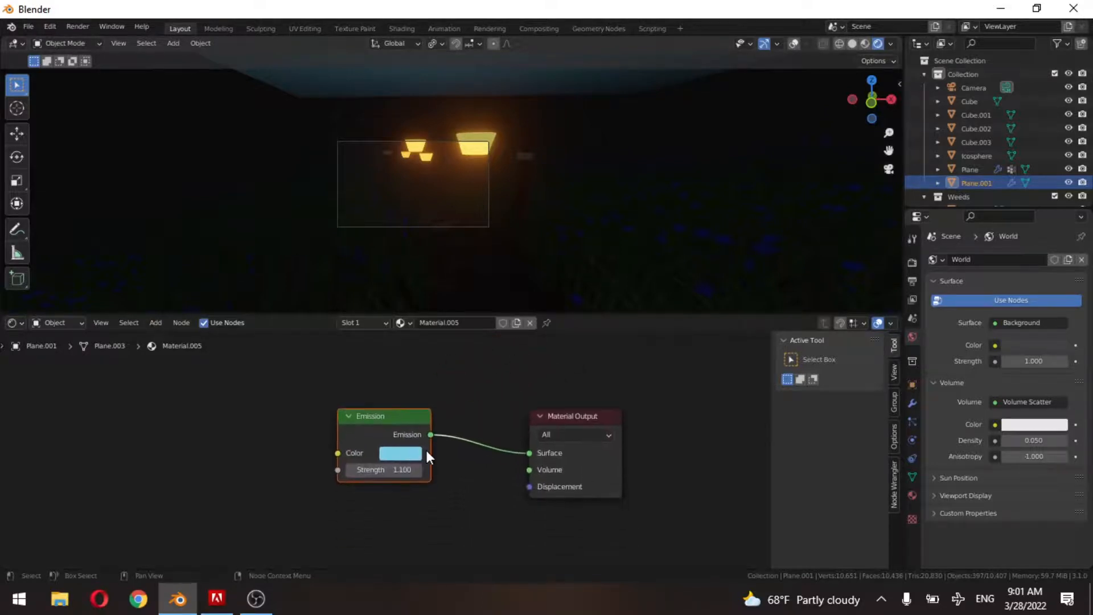
drag(383, 470, 396, 470)
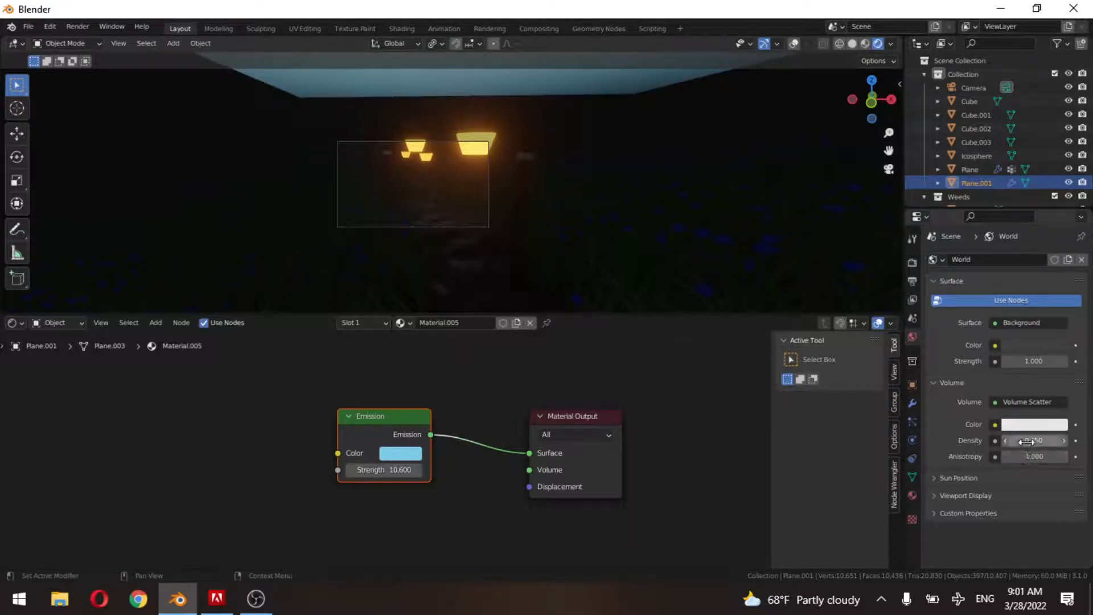
Reduce the world volume's scatter density to 0.02 and check the lamps and path through the fog.
drag(1034, 440, 1031, 440)
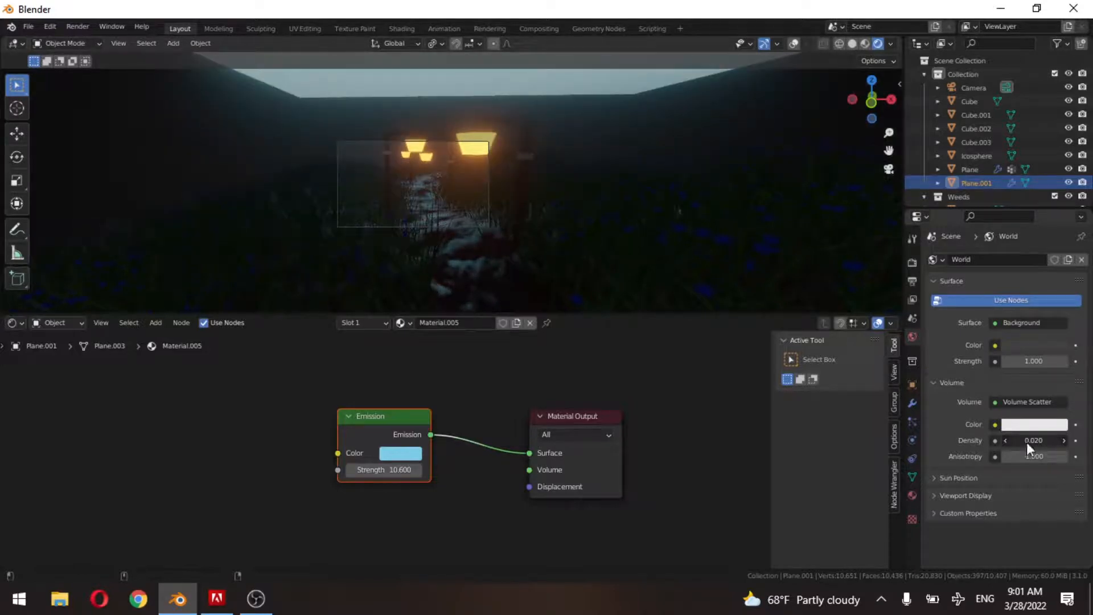
scroll(448, 140, up, 6)
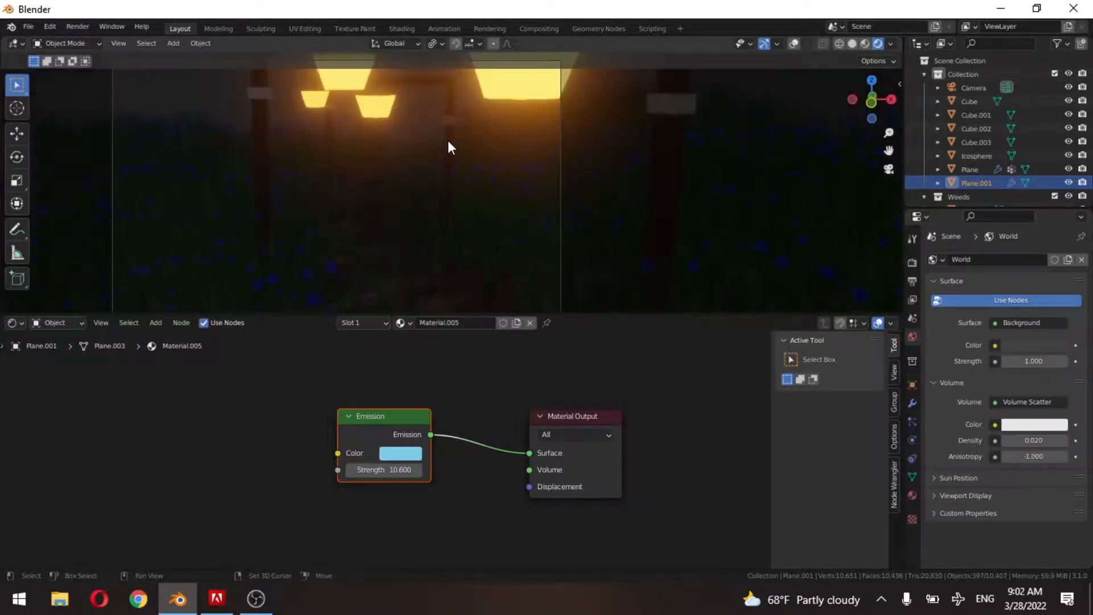
shift+middle_drag(448, 140, 587, 156)
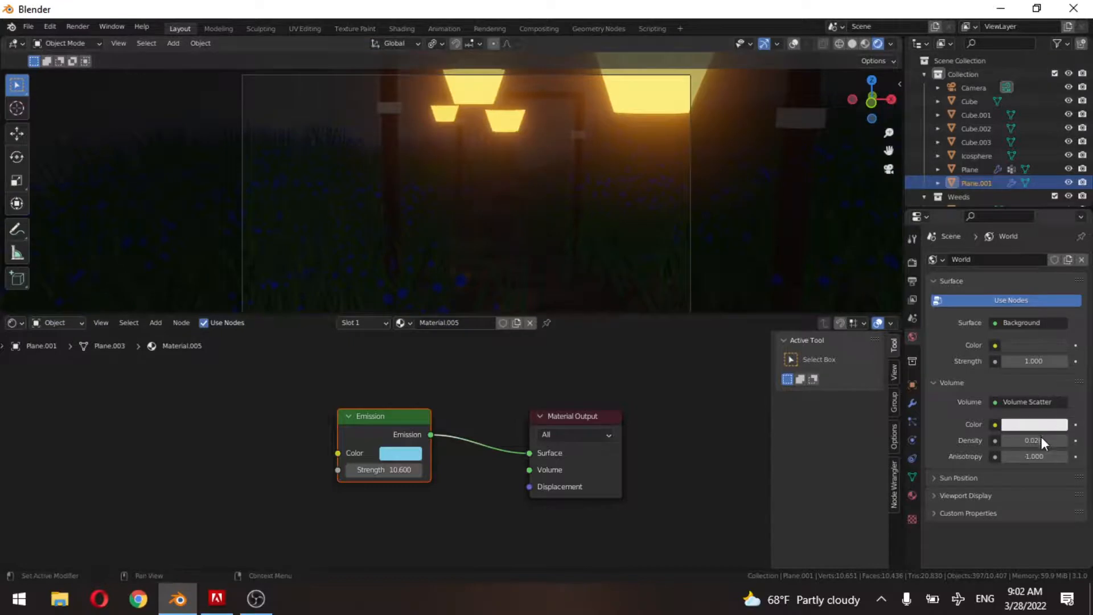
drag(1041, 440, 1042, 440)
scroll(432, 193, down, 5)
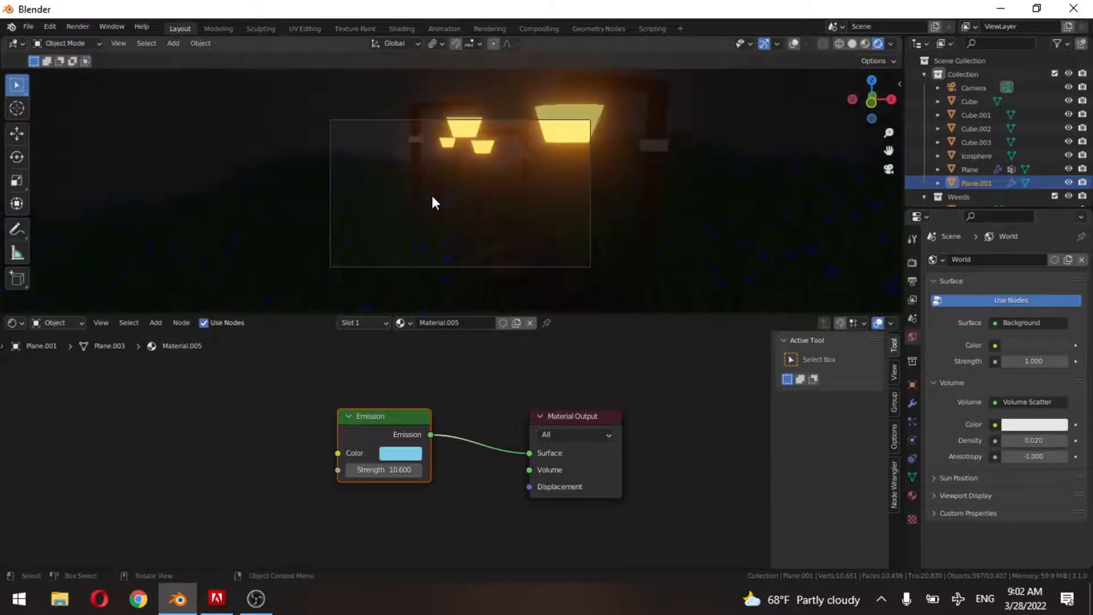
shift+middle_drag(488, 178, 487, 177)
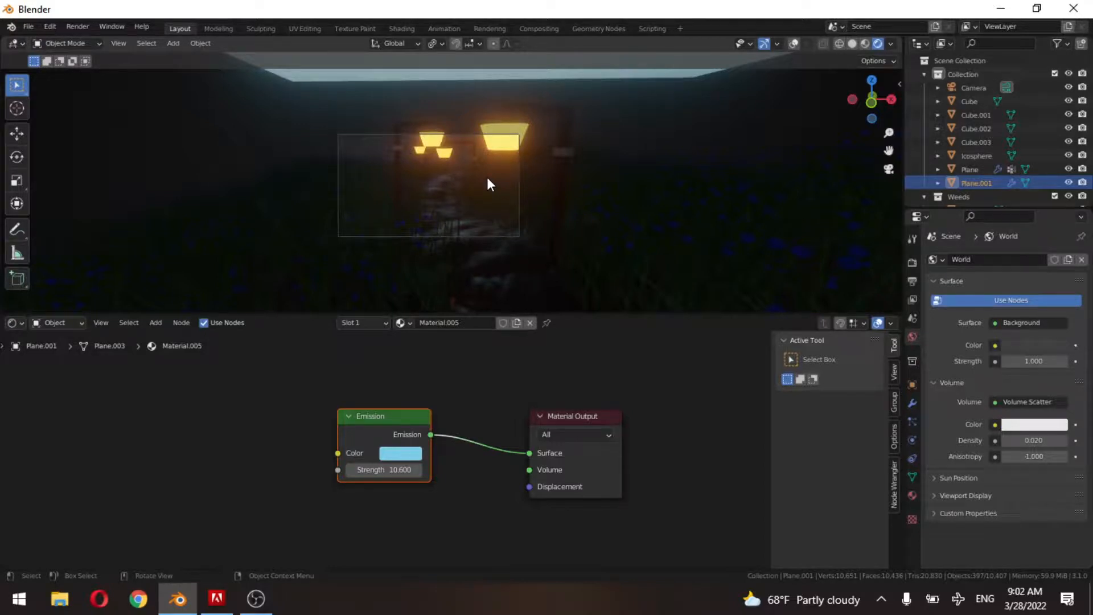
Change the scene's render engine to Cycles.
click(912, 262)
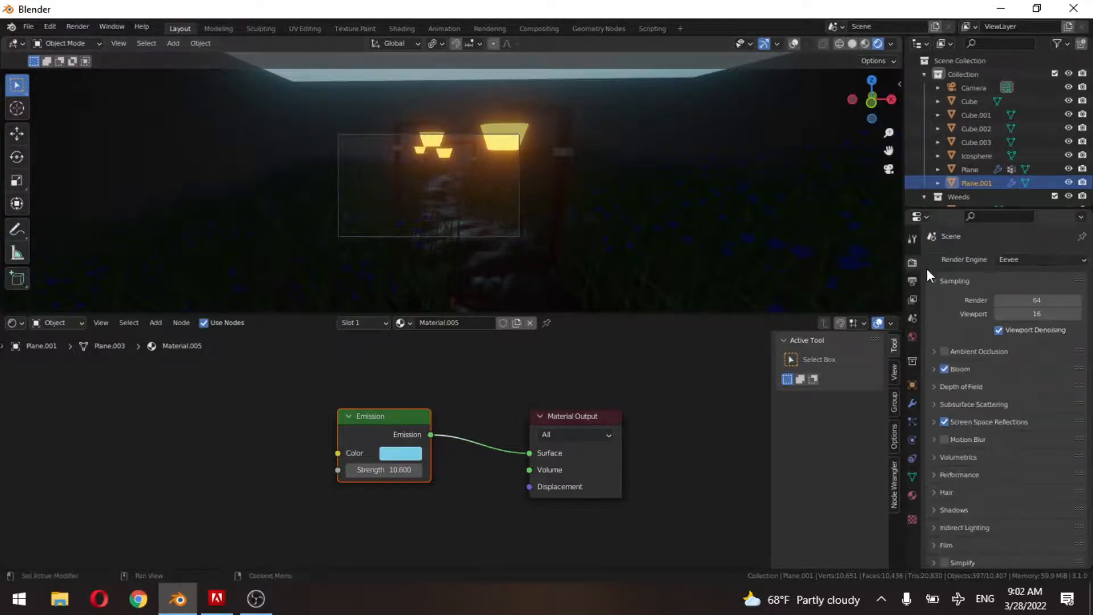
click(1015, 258)
click(1008, 311)
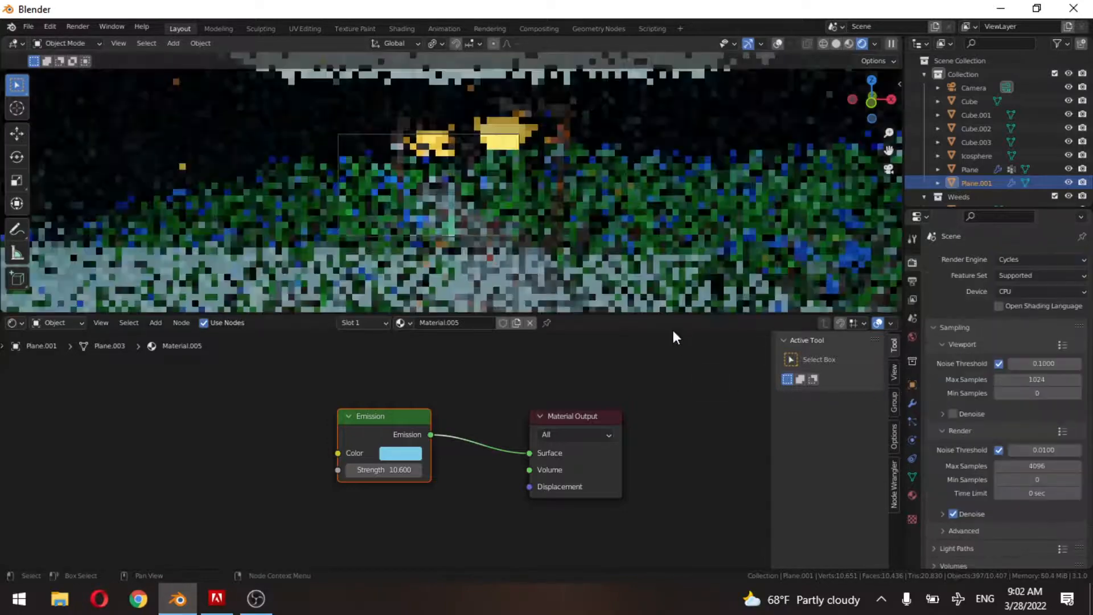
Limit the rendered camera preview to a render region around the lamps and path, and compare it with the wireframe view.
key(ctrl+b)
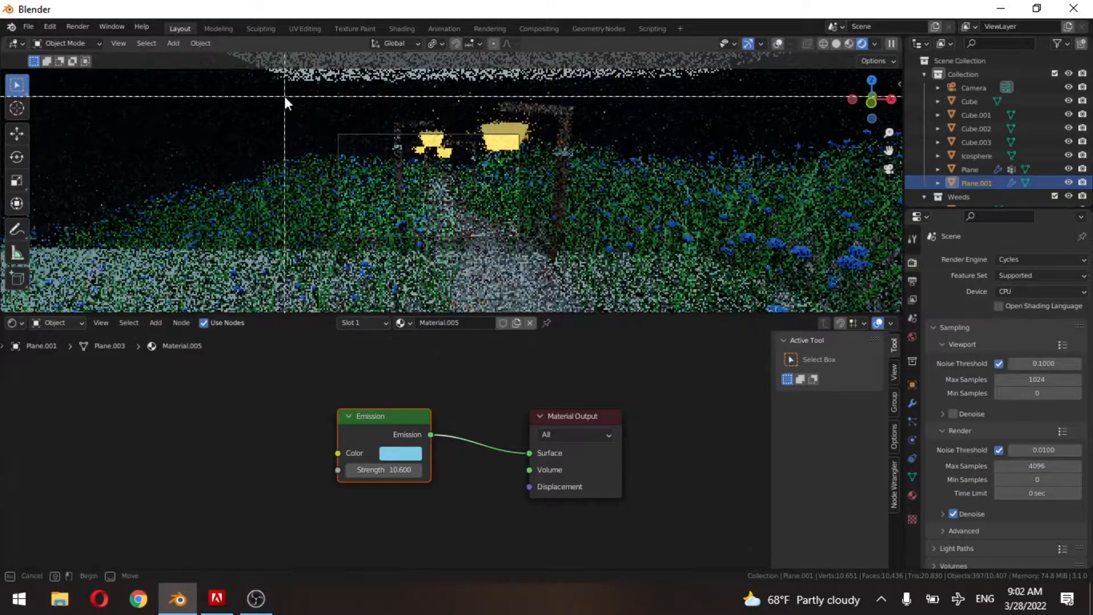
drag(285, 97, 623, 267)
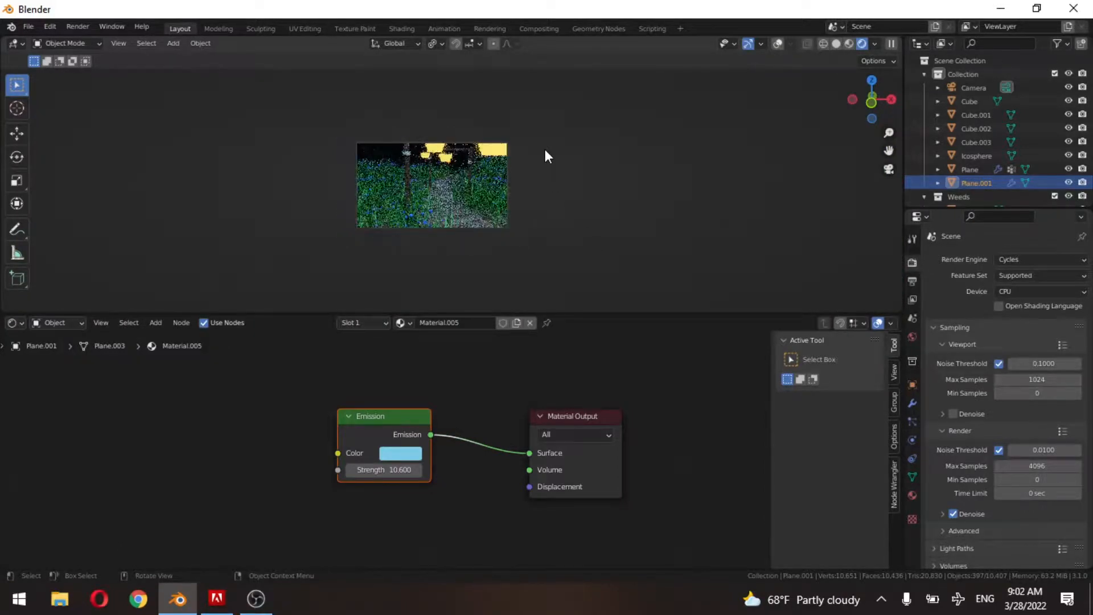
key(shift+z)
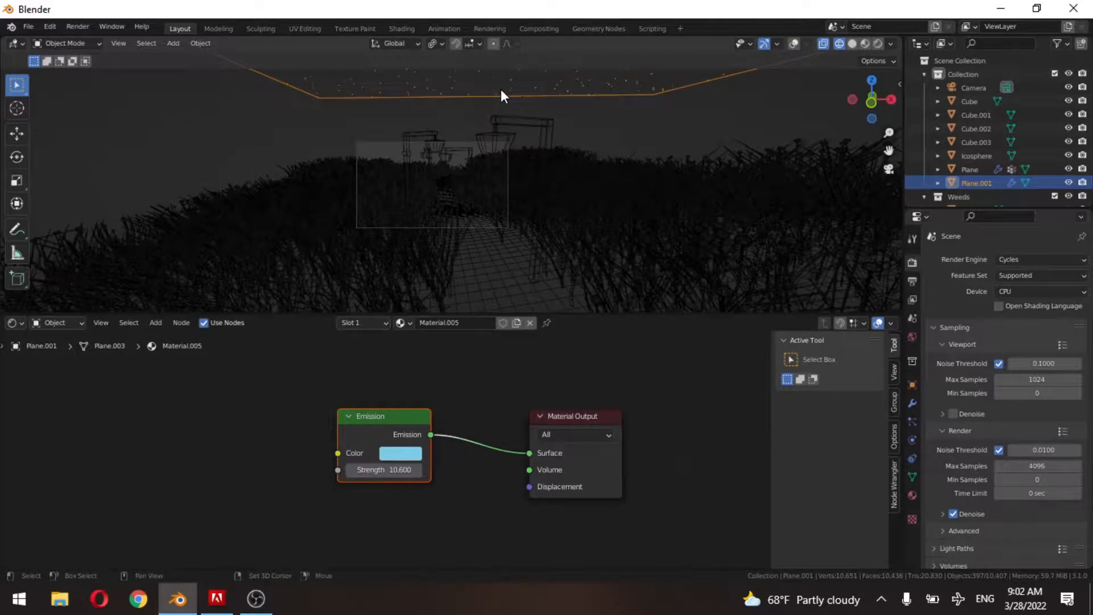
key(shift+z)
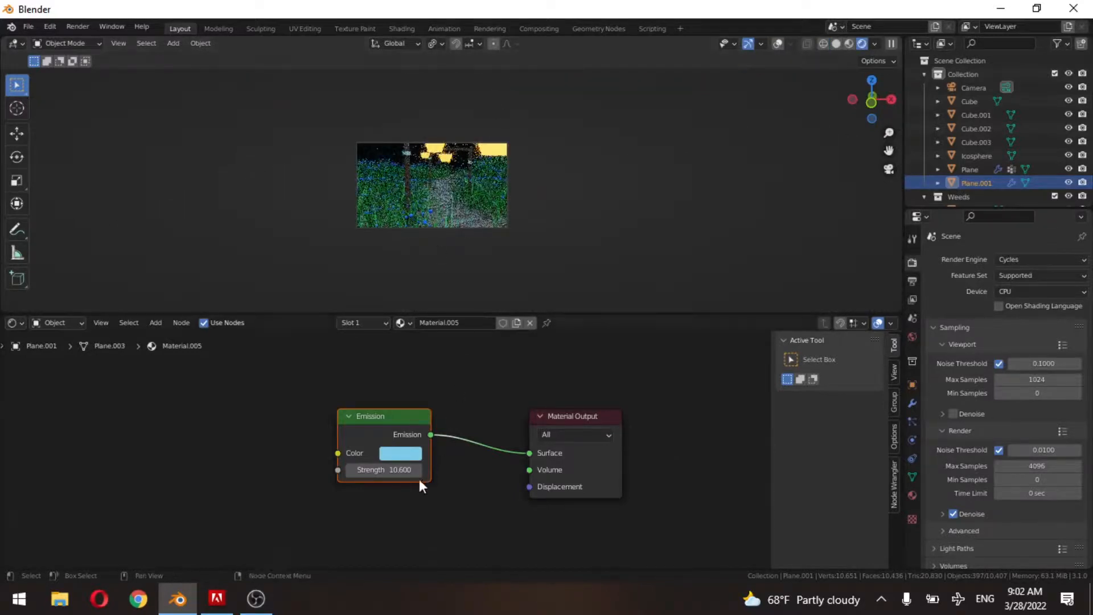
Lower the emission strength of the overhead plane's material to 0.59, trying 0 and 0.52 first.
drag(399, 470, 348, 470)
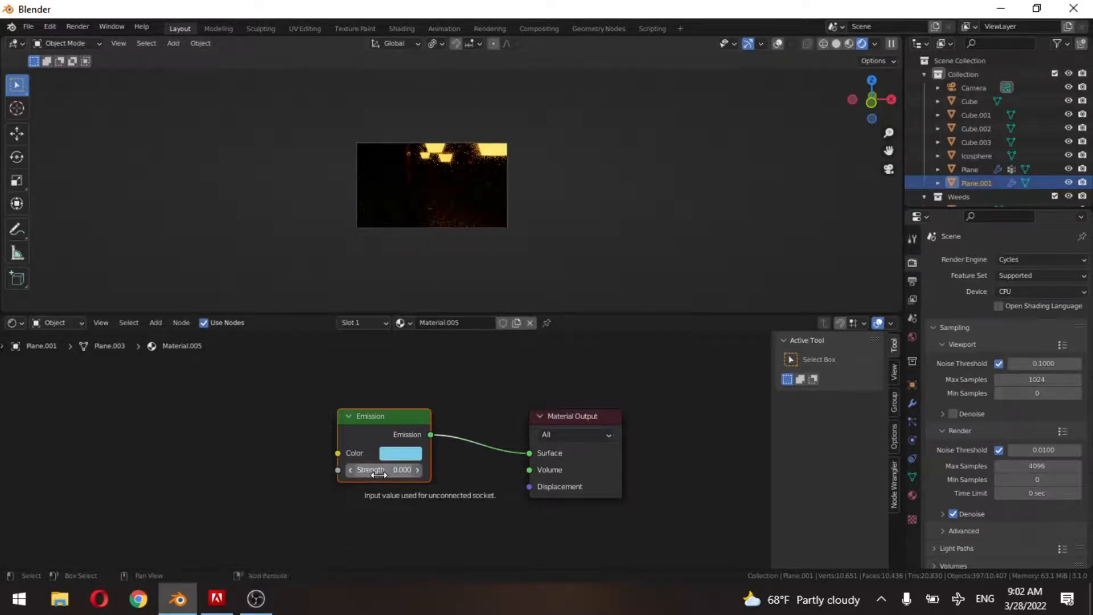
drag(385, 470, 443, 469)
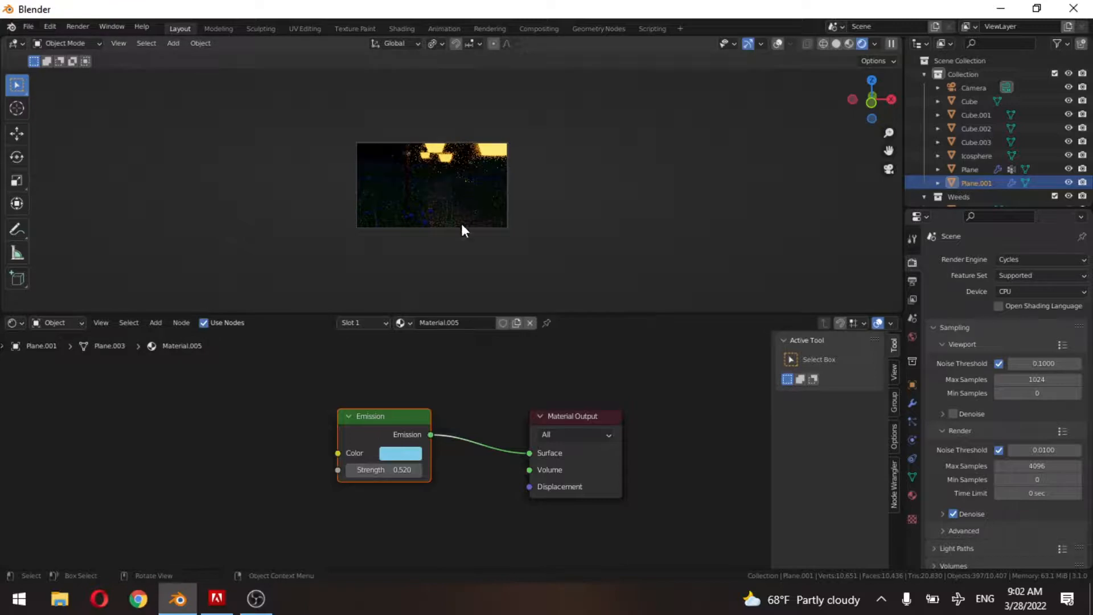
scroll(461, 223, up, 3)
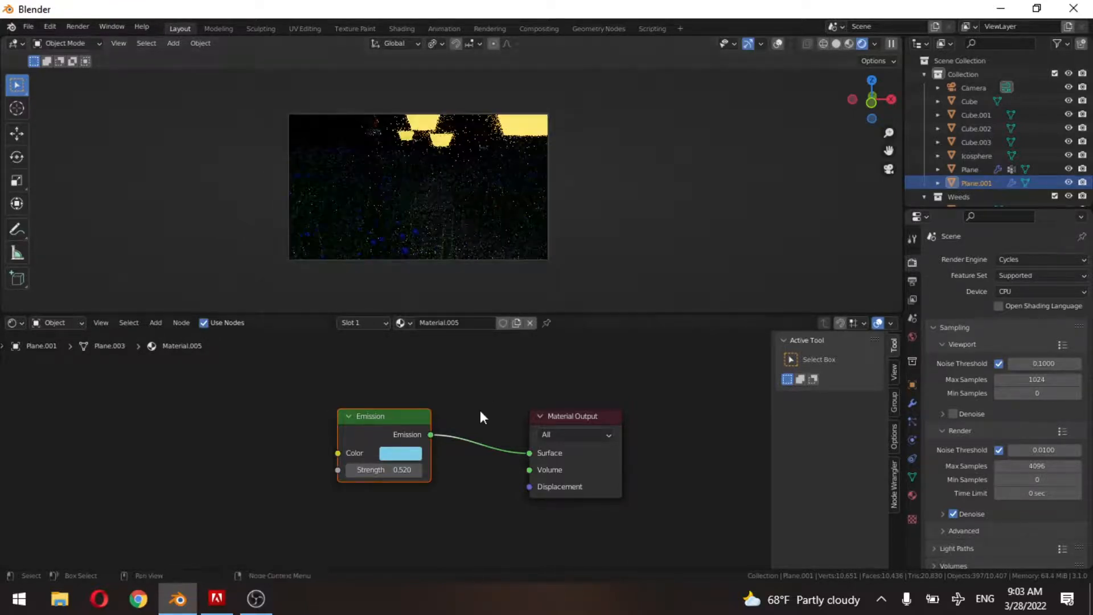
drag(385, 469, 389, 470)
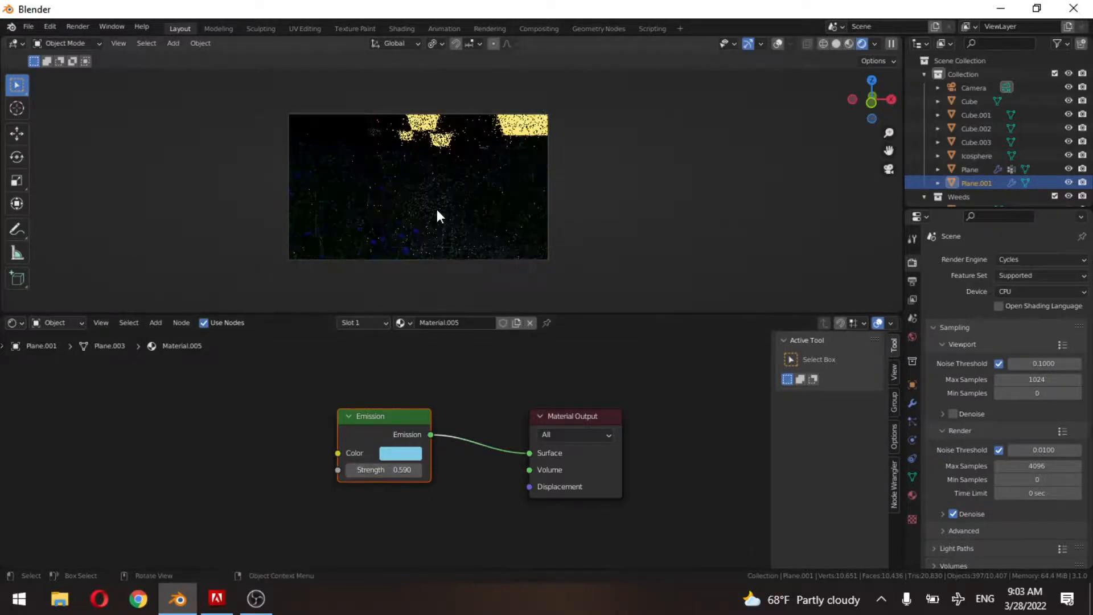
scroll(437, 210, down, 2)
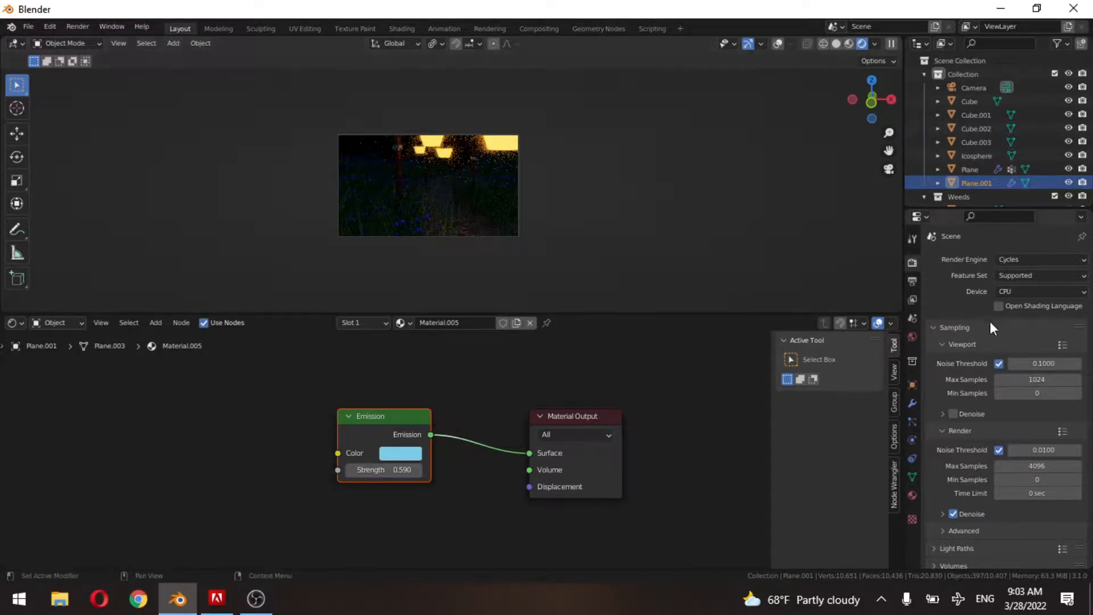
Try world volume scatter densities of 0, 0.03 and 0.15, and settle on a density of 0.015.
click(912, 340)
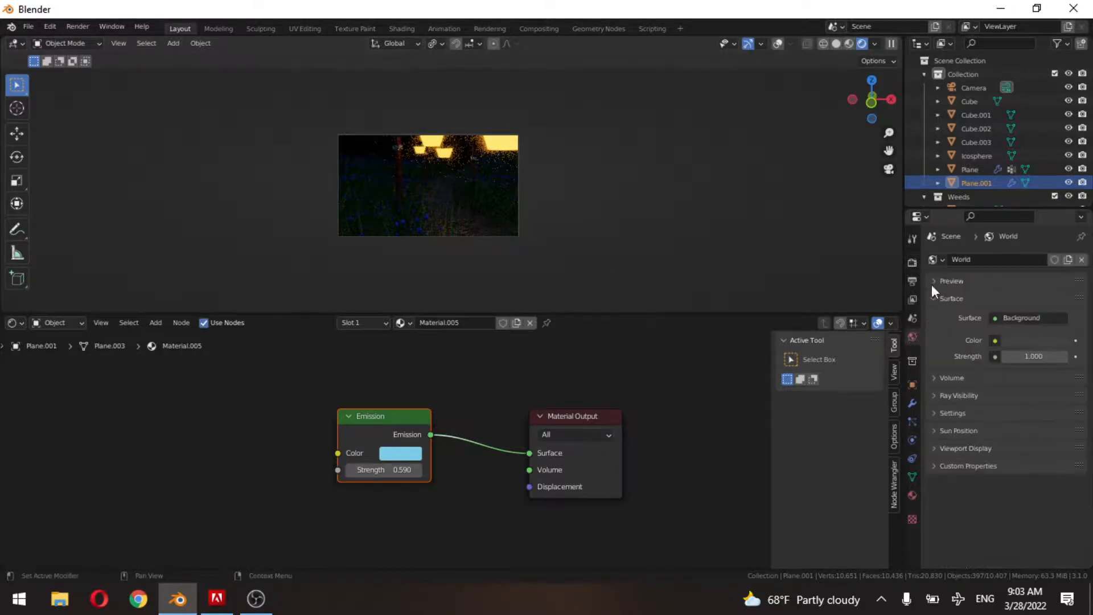
click(968, 378)
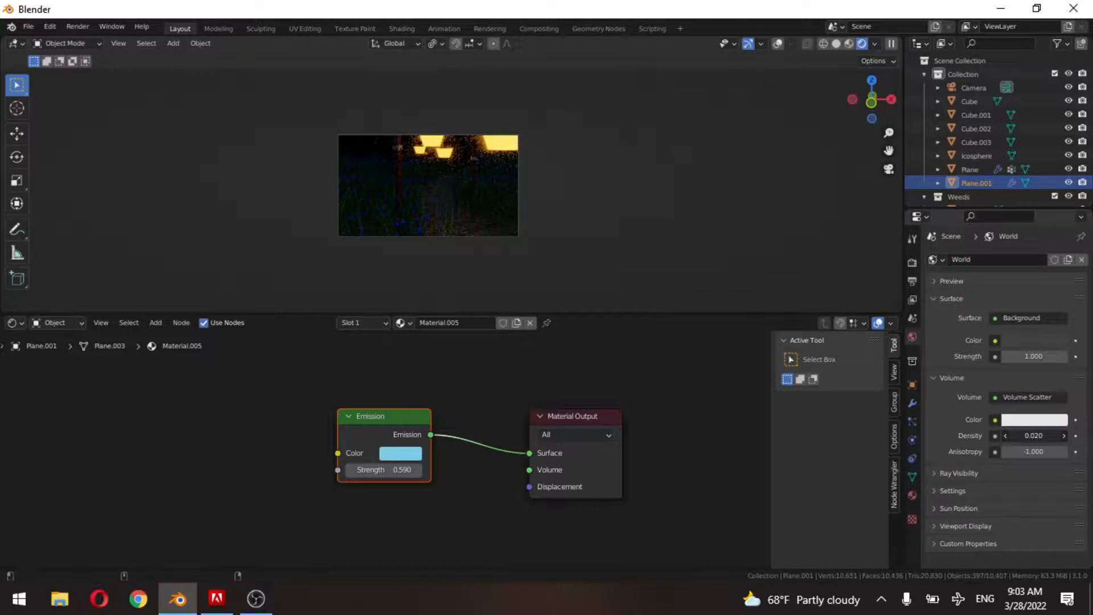
drag(1033, 436, 1020, 436)
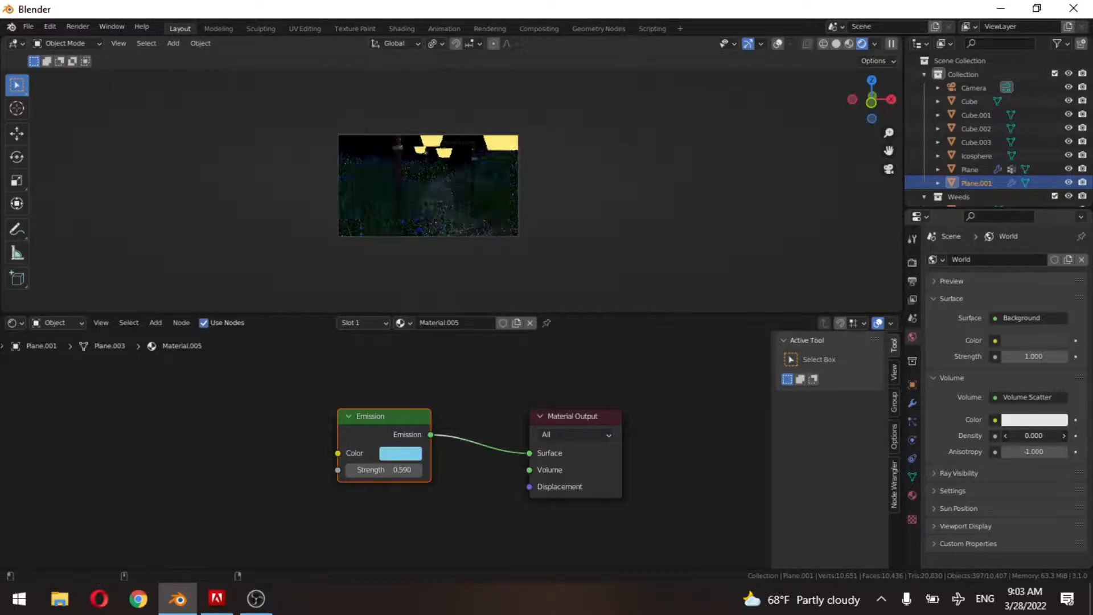
drag(1034, 436, 1048, 436)
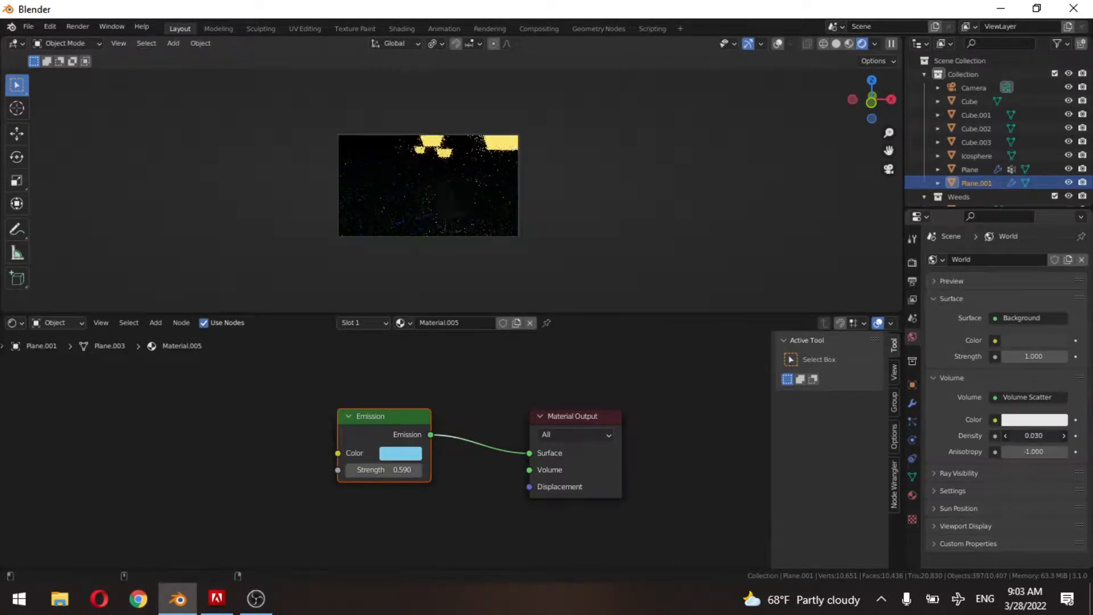
click(1034, 436)
key(BackSpace)
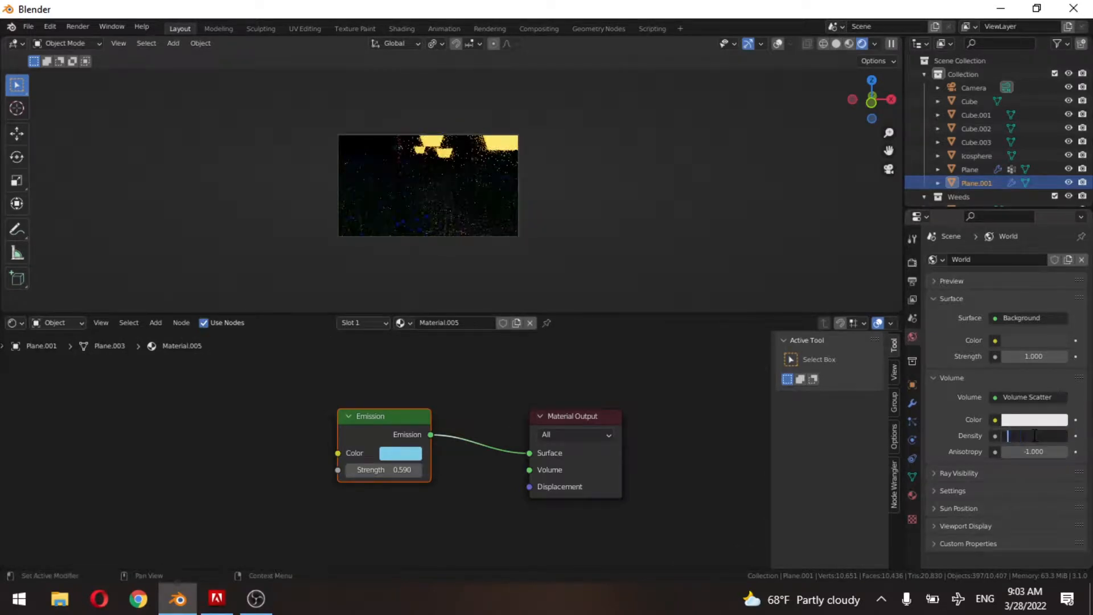
text(0.1)
key(Return)
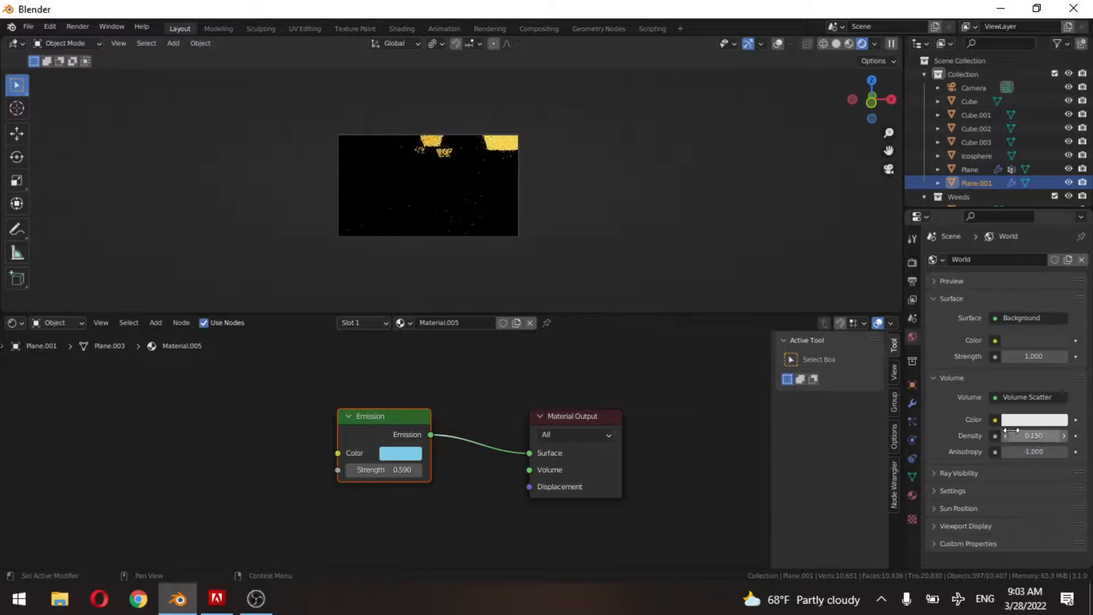
click(1050, 436)
key(BackSpace)
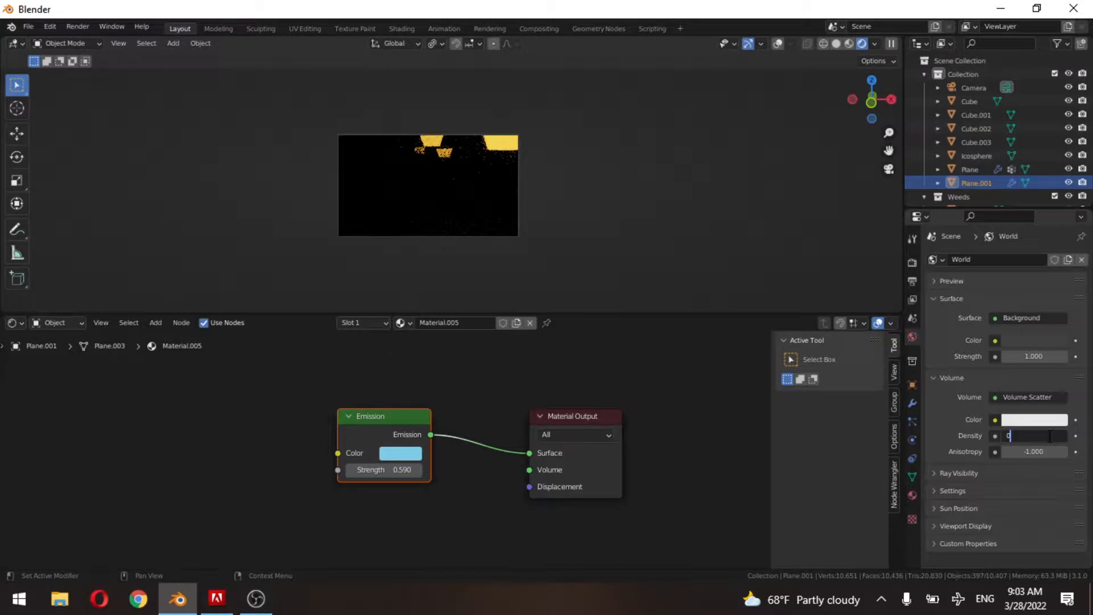
text(.015)
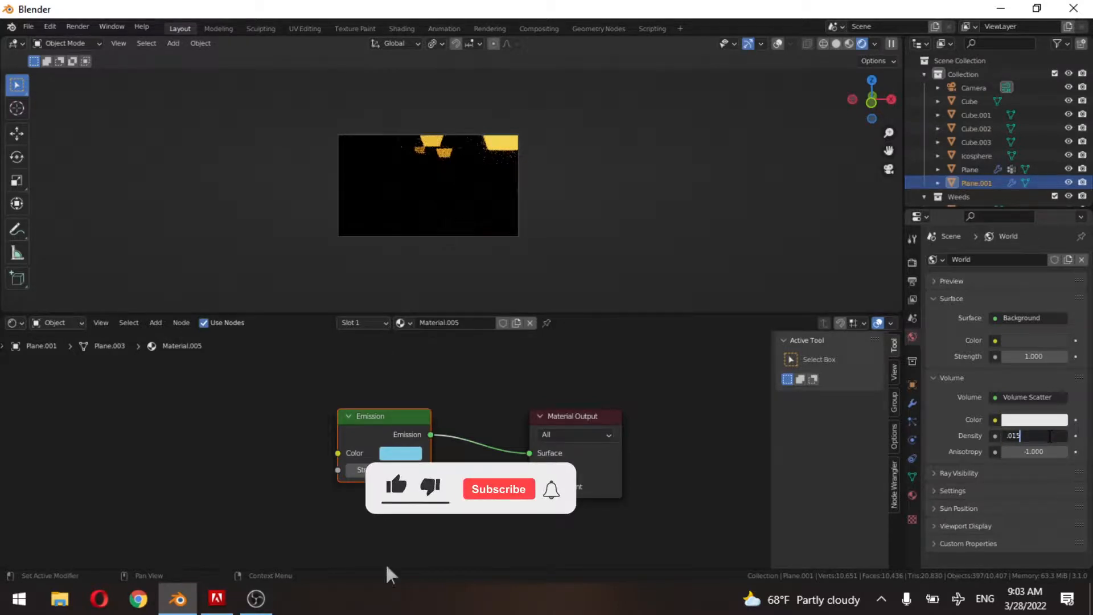
key(Return)
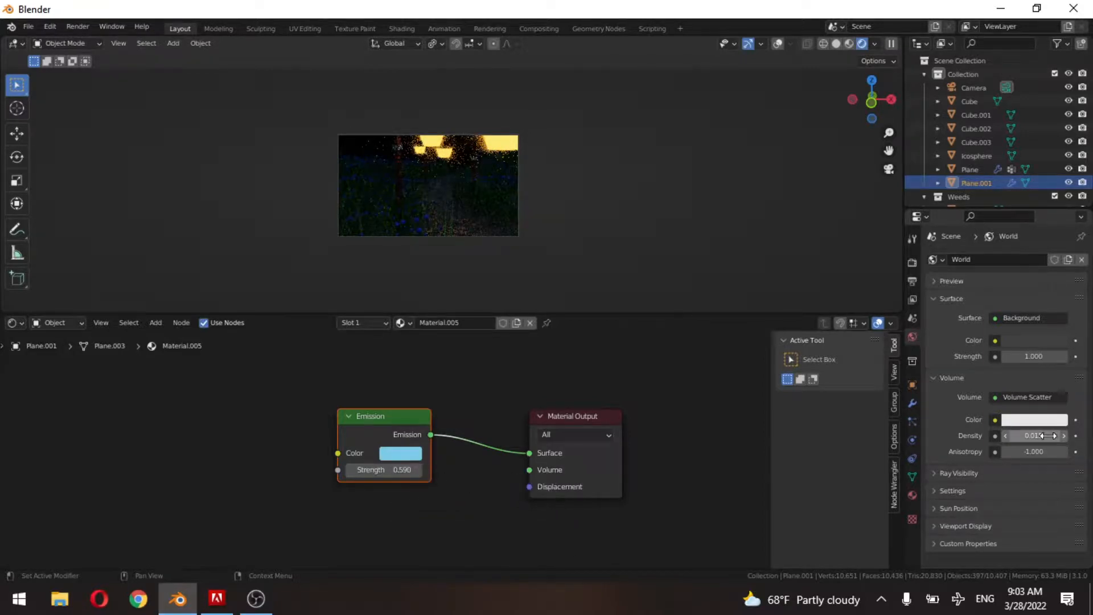
Set the overhead plane's particle number to 1876 and render scale to 0.23 while the animation plays, and stop the playback.
key(space)
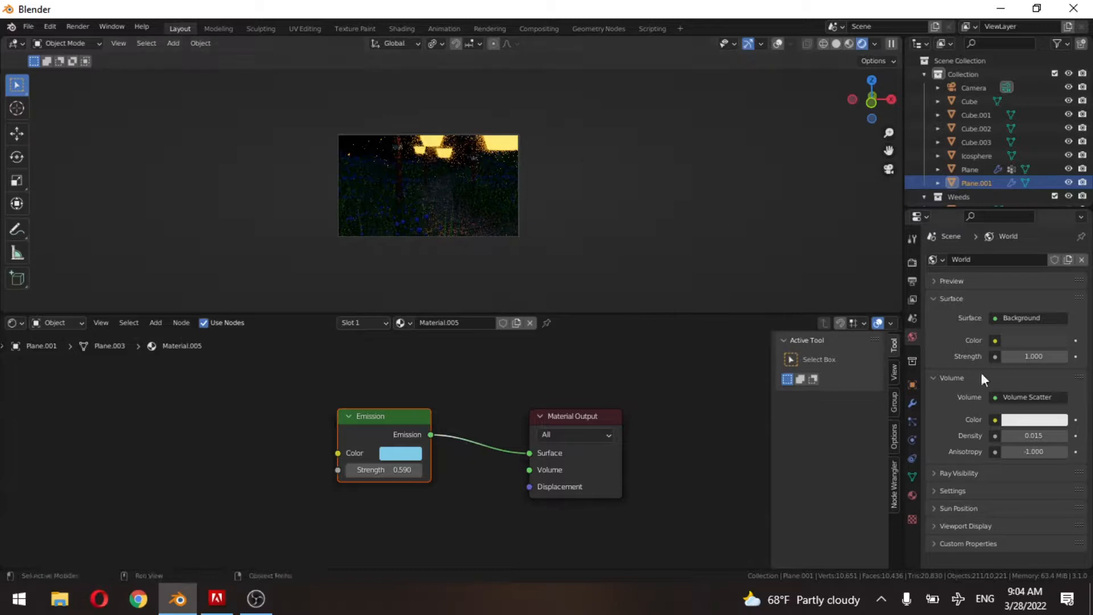
click(913, 422)
drag(1036, 374, 1071, 374)
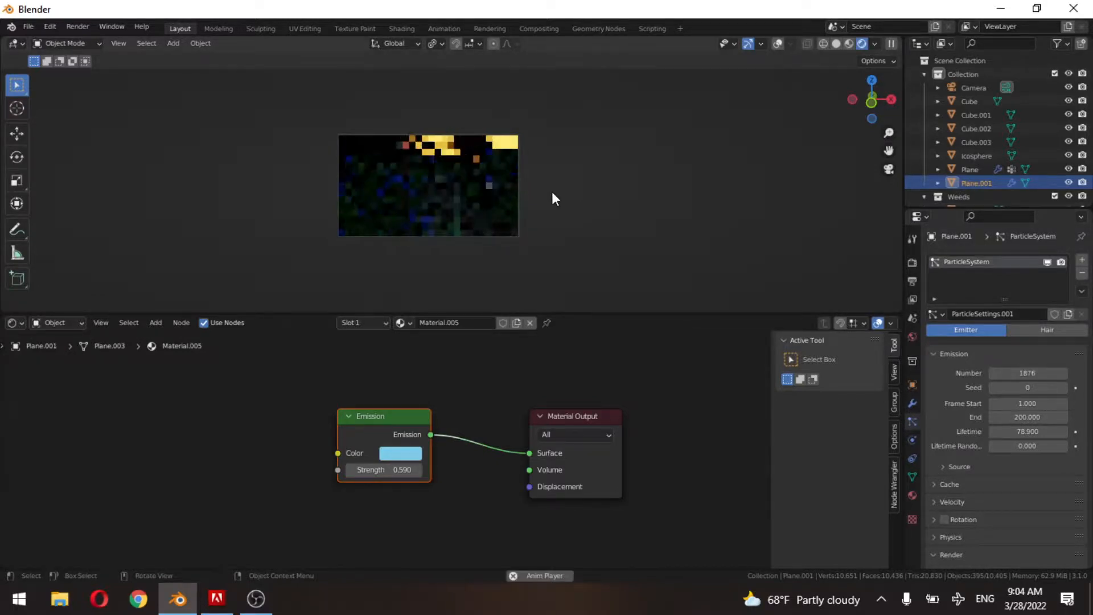
scroll(950, 462, down, 4)
drag(1023, 463, 1030, 463)
key(space)
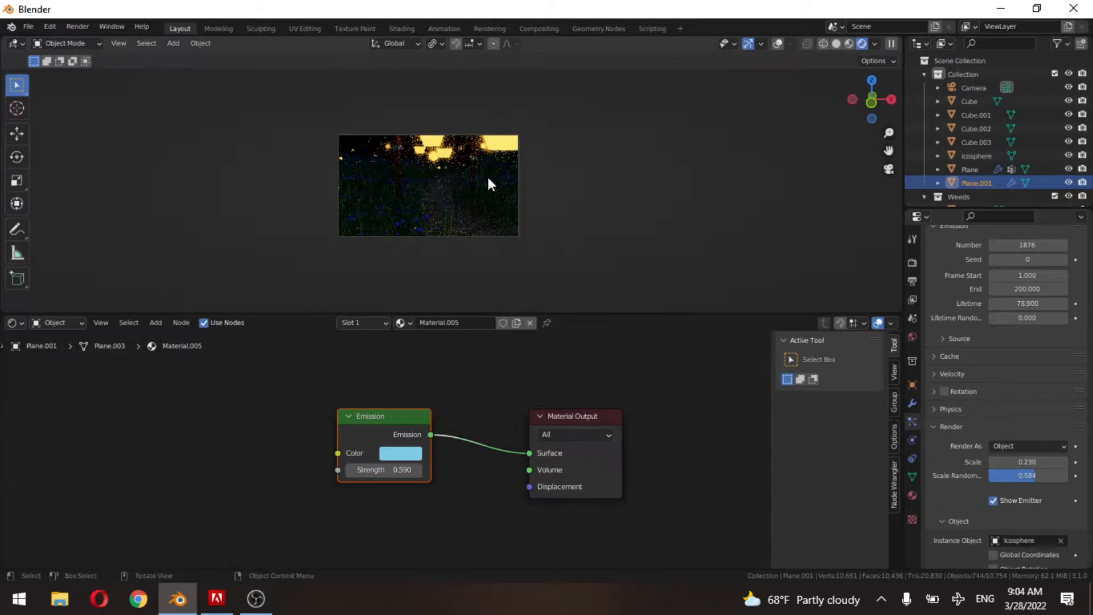
Show the viewport in material preview with scene world and scene lights enabled, and inspect the lamps, particles and grass up close.
click(850, 43)
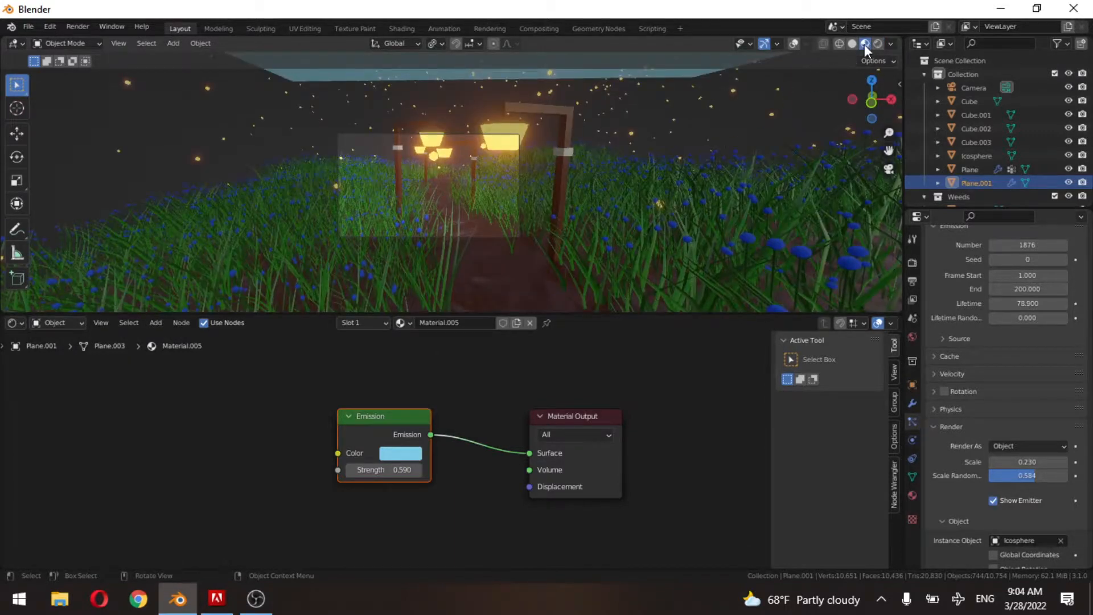
click(892, 44)
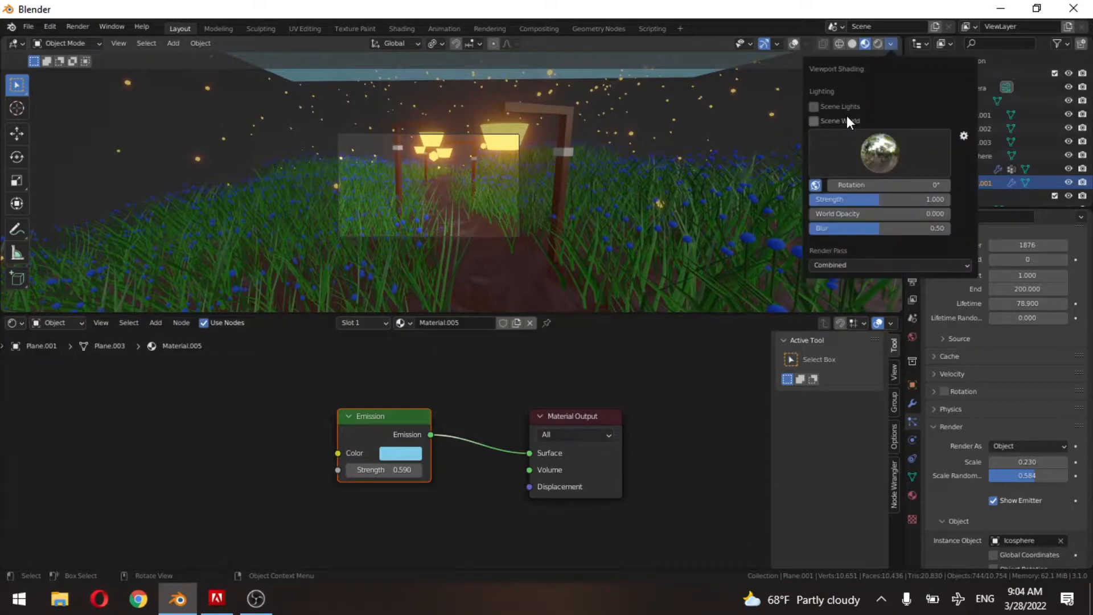
click(846, 116)
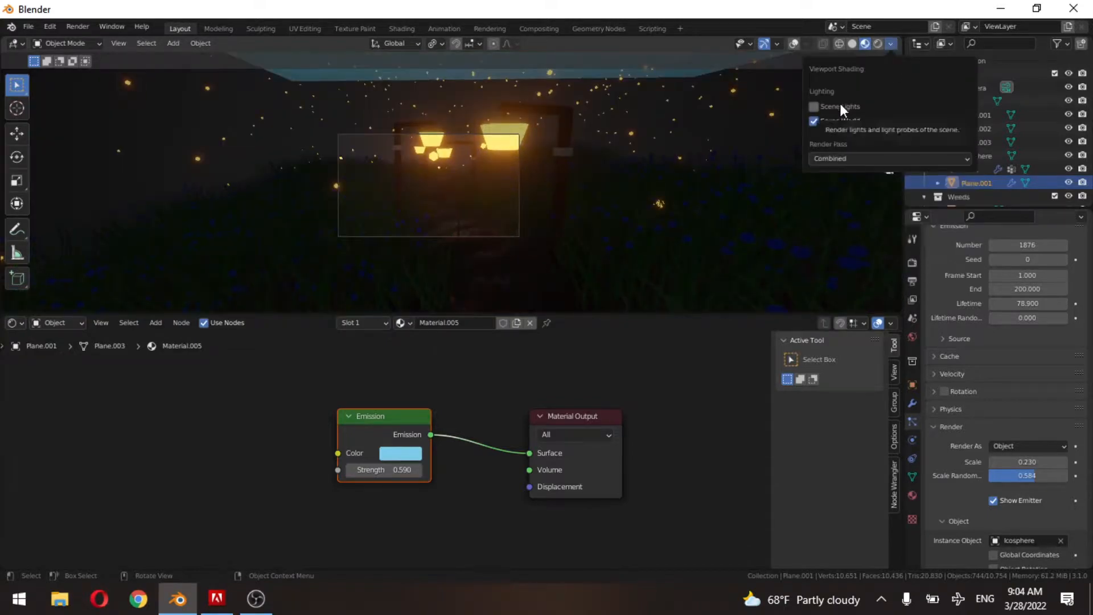
click(840, 106)
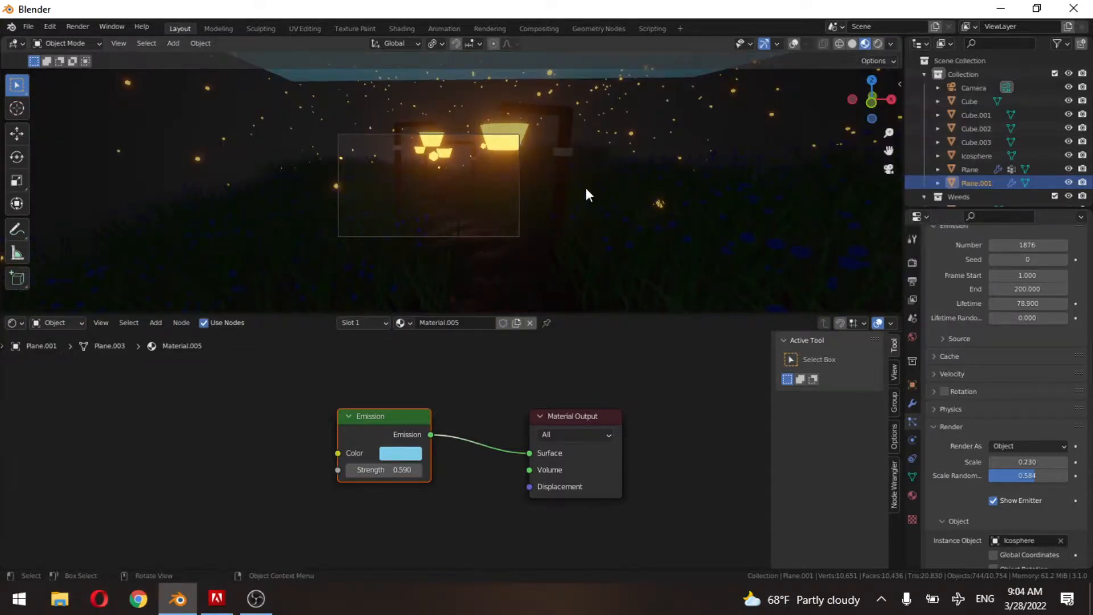
scroll(516, 212, up, 8)
scroll(515, 196, down, 2)
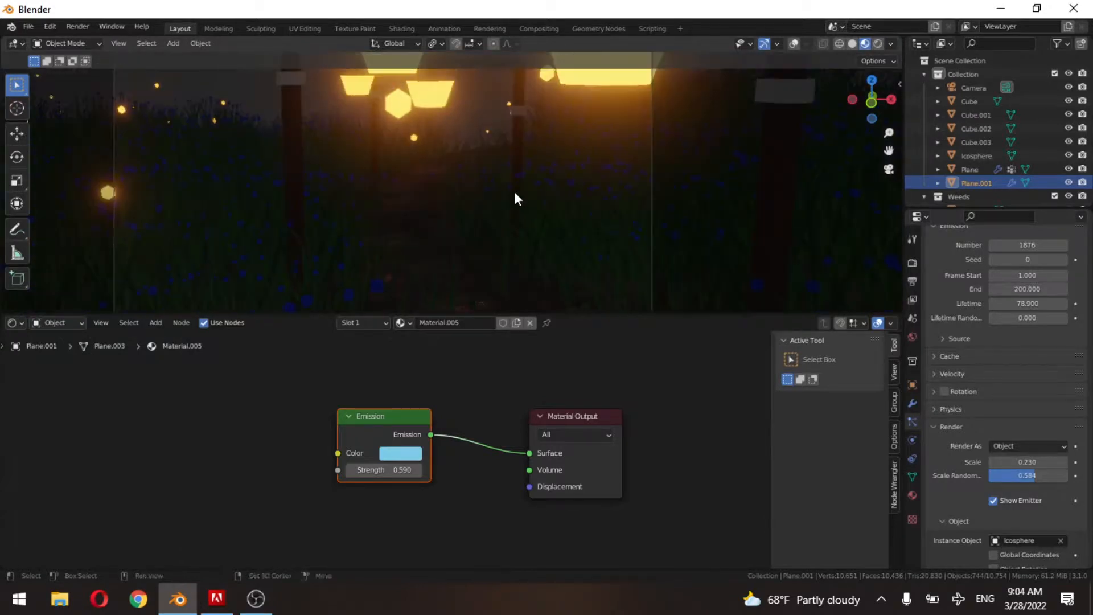
shift+middle_drag(514, 192, 497, 278)
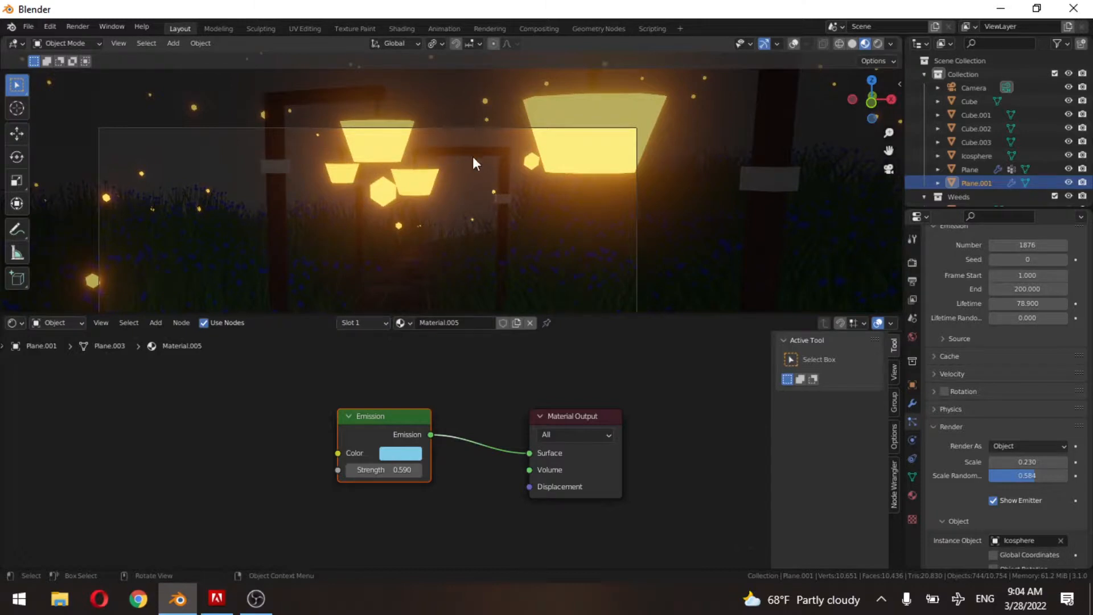
shift+middle_drag(508, 223, 493, 207)
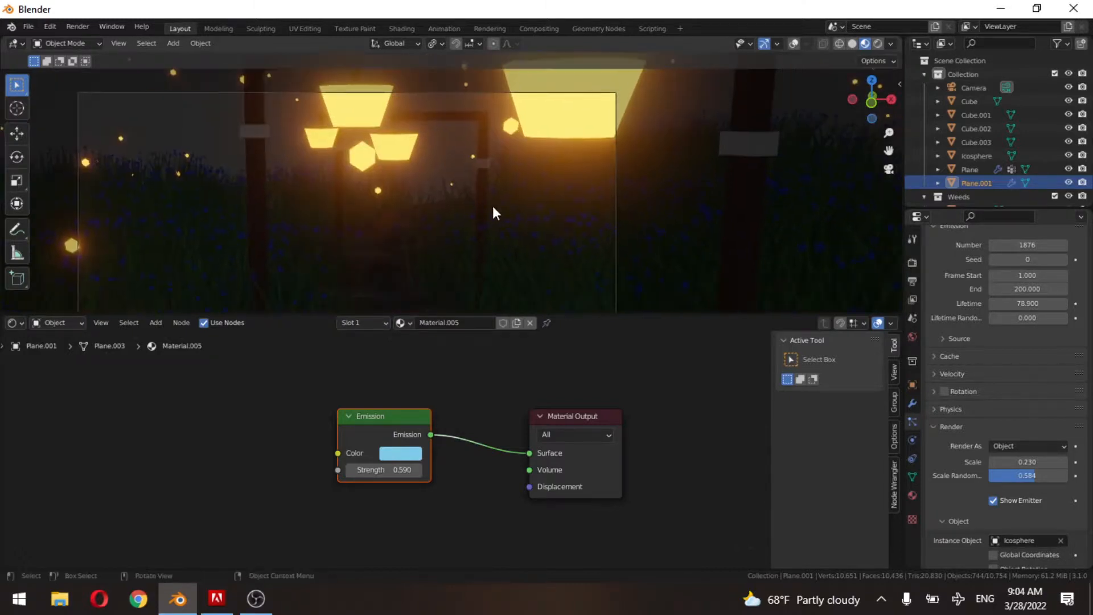
Enable depth of field on the camera and set its focus object to the far lamp post, Cube.
click(974, 88)
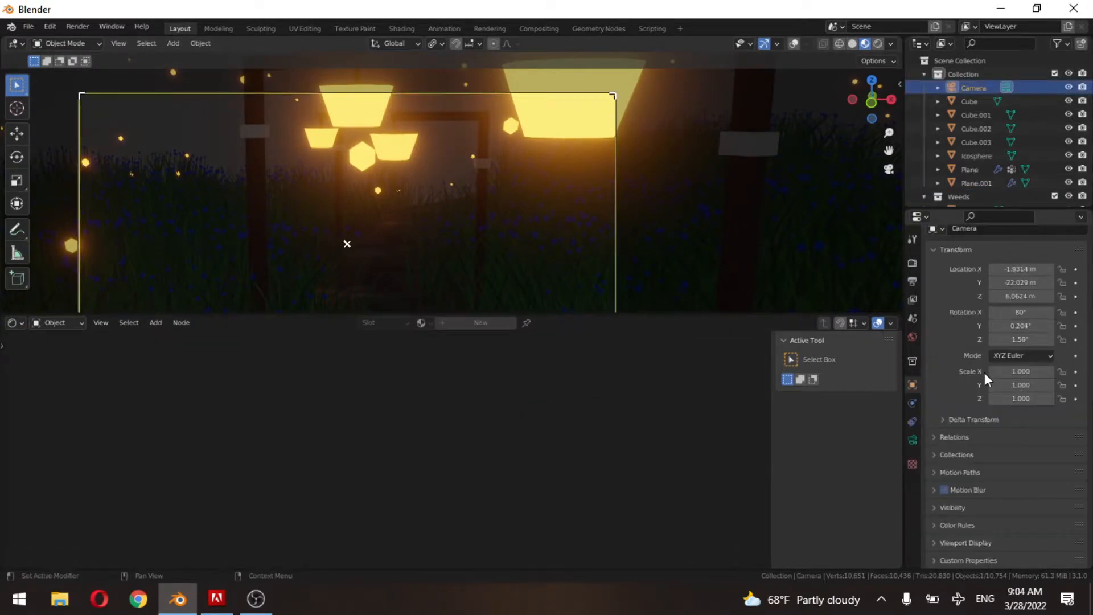
click(914, 441)
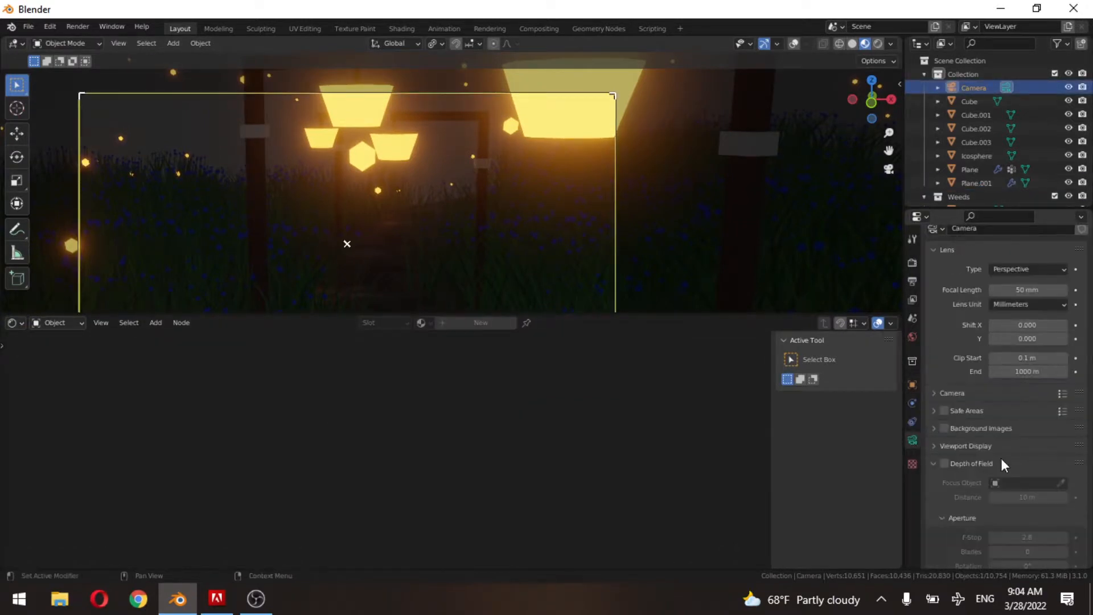
click(946, 463)
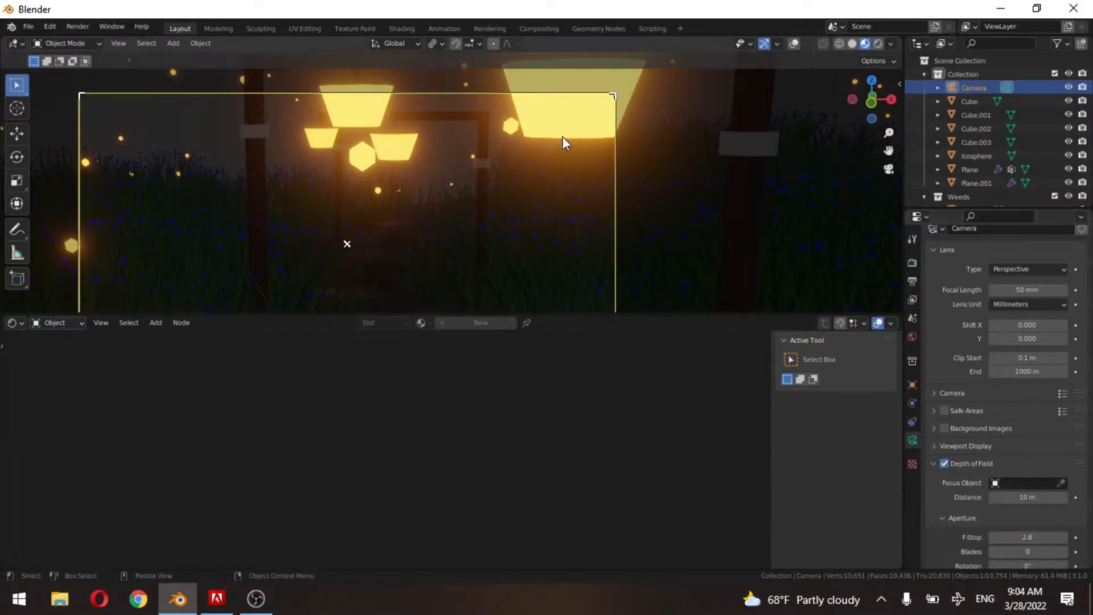
click(485, 162)
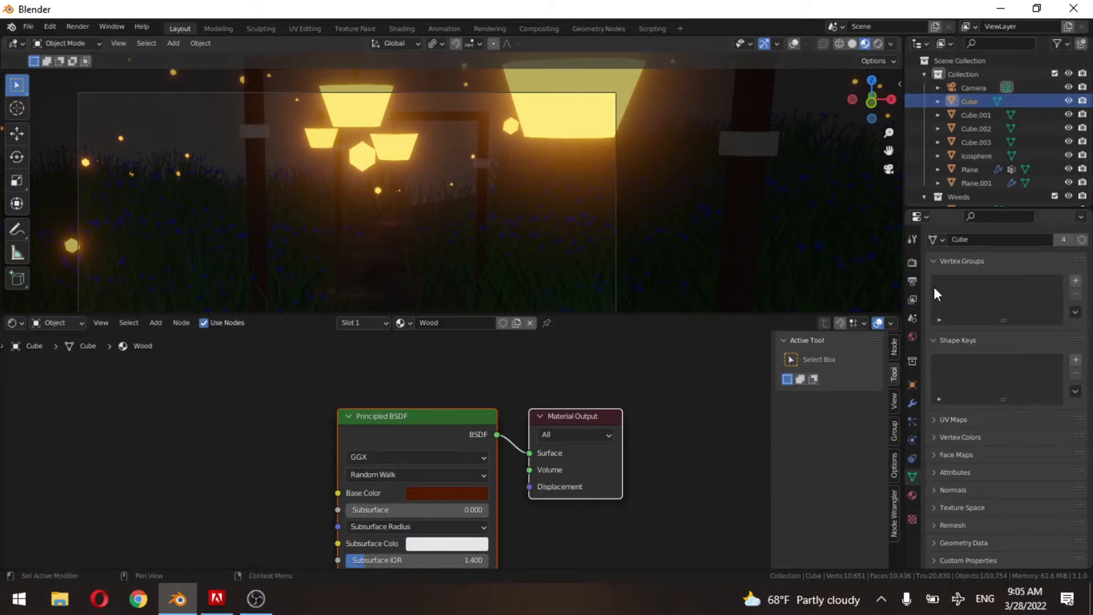
click(974, 88)
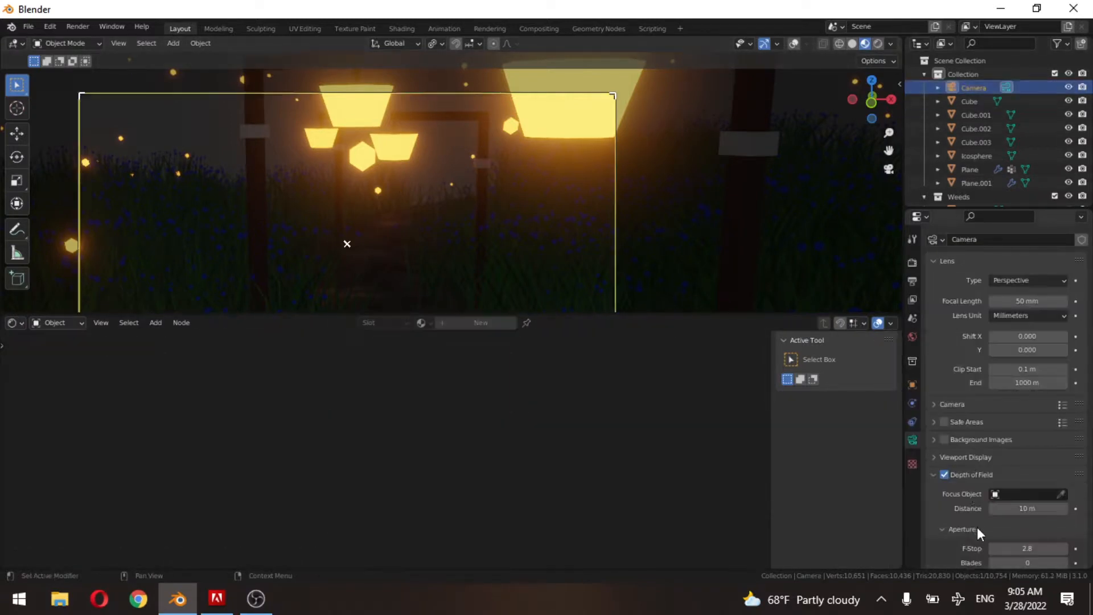
click(1024, 495)
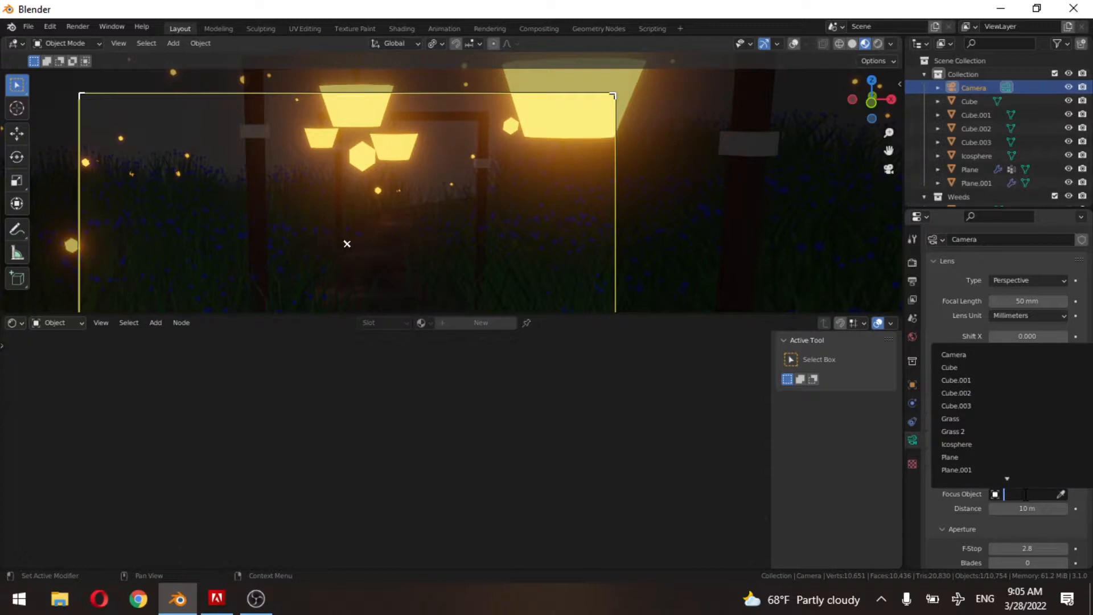
click(959, 364)
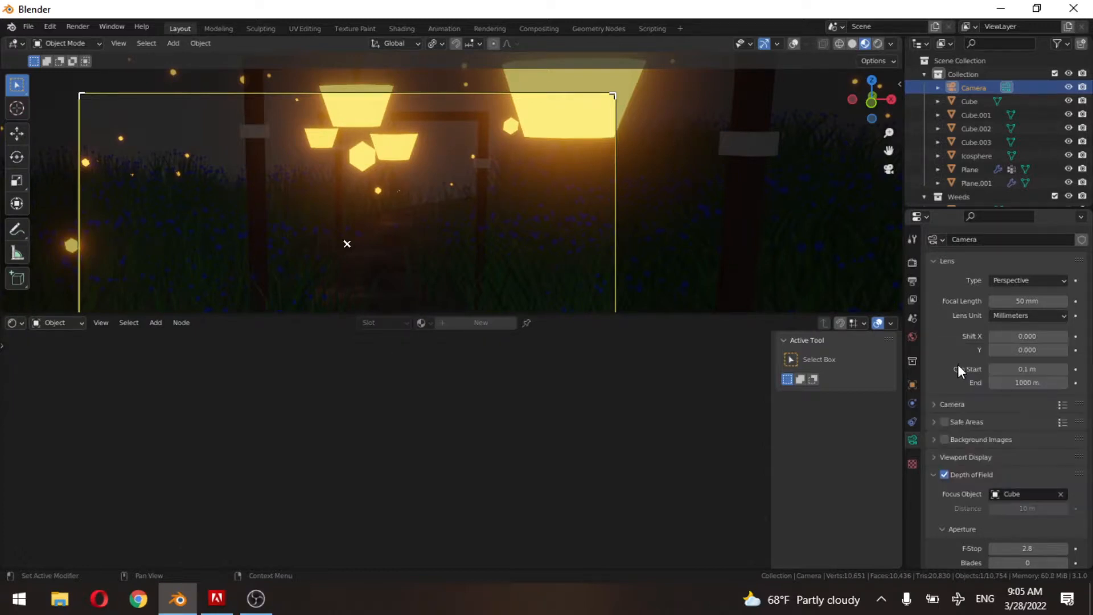
Set the camera's depth of field f-stop to 0.1 and check the blur on the lamps and particles.
scroll(1022, 485, down, 2)
drag(1024, 495, 988, 495)
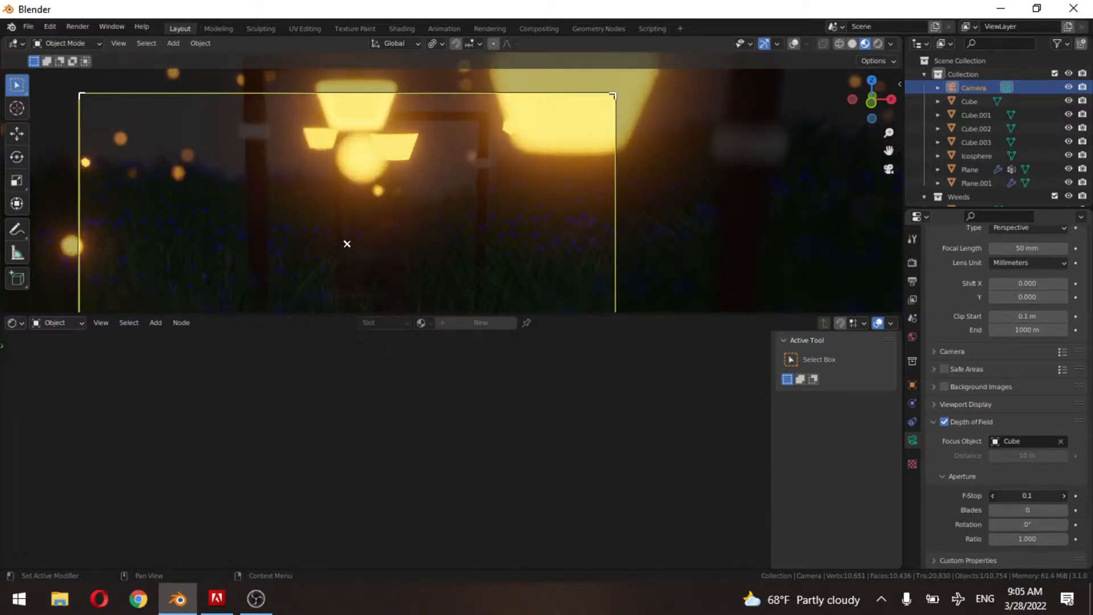
scroll(413, 203, down, 3)
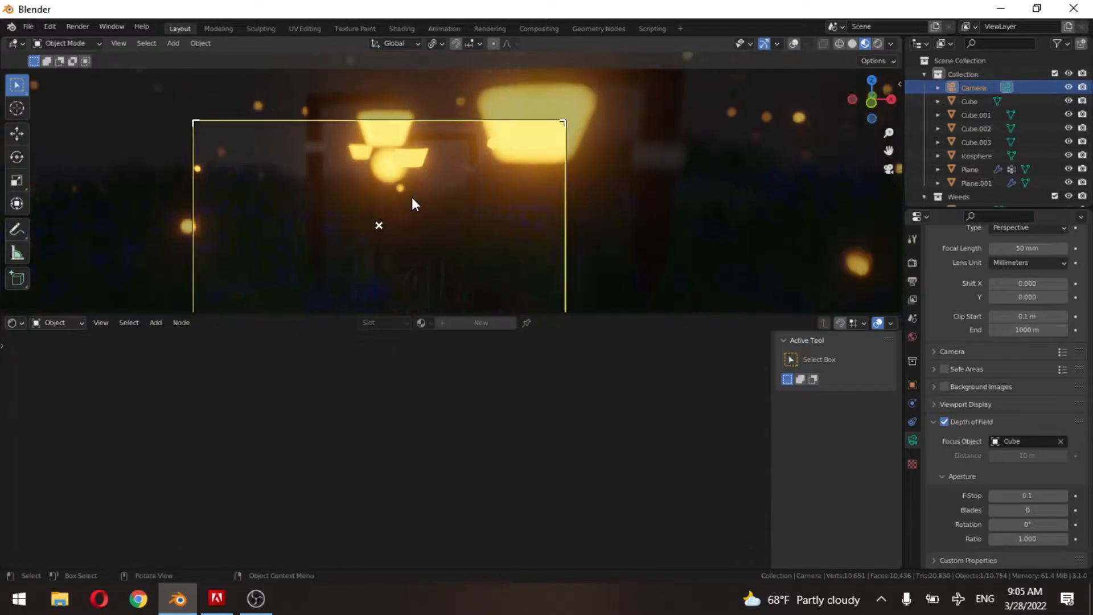
scroll(417, 207, down, 2)
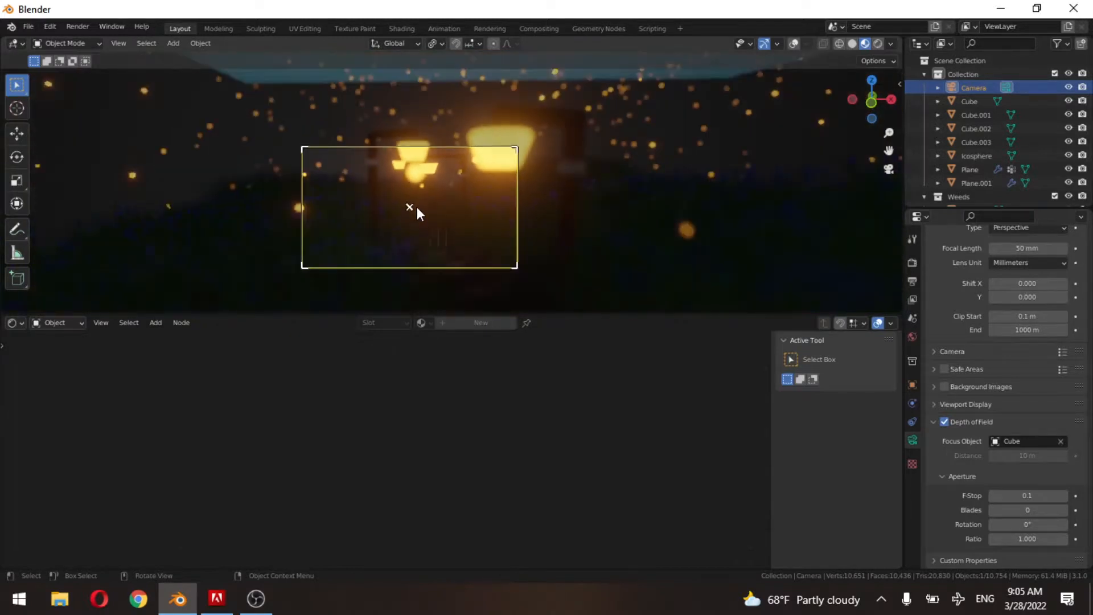
scroll(417, 207, down, 1)
scroll(417, 206, up, 2)
scroll(417, 207, up, 4)
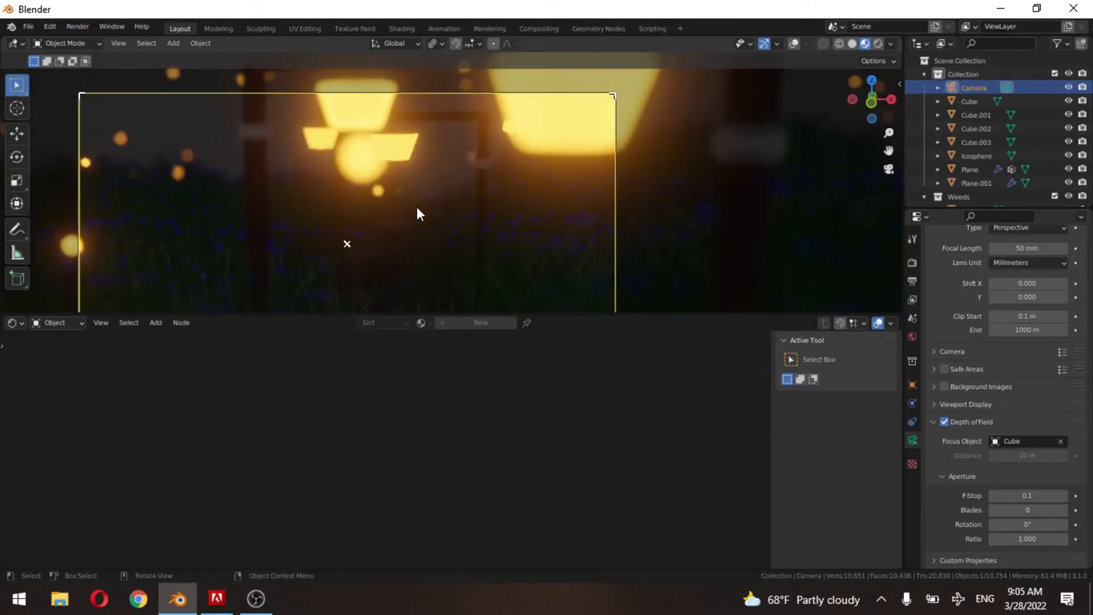
scroll(540, 222, down, 5)
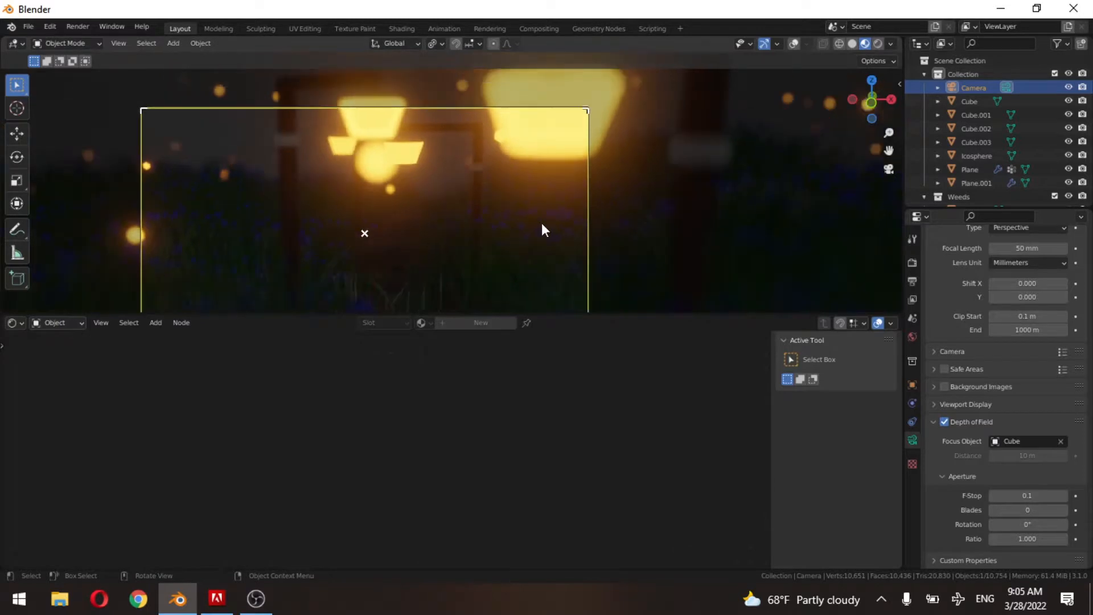
Move the blue emissive overhead plane, Plane.001, along the Y axis and play the animation to refill its particles.
click(513, 86)
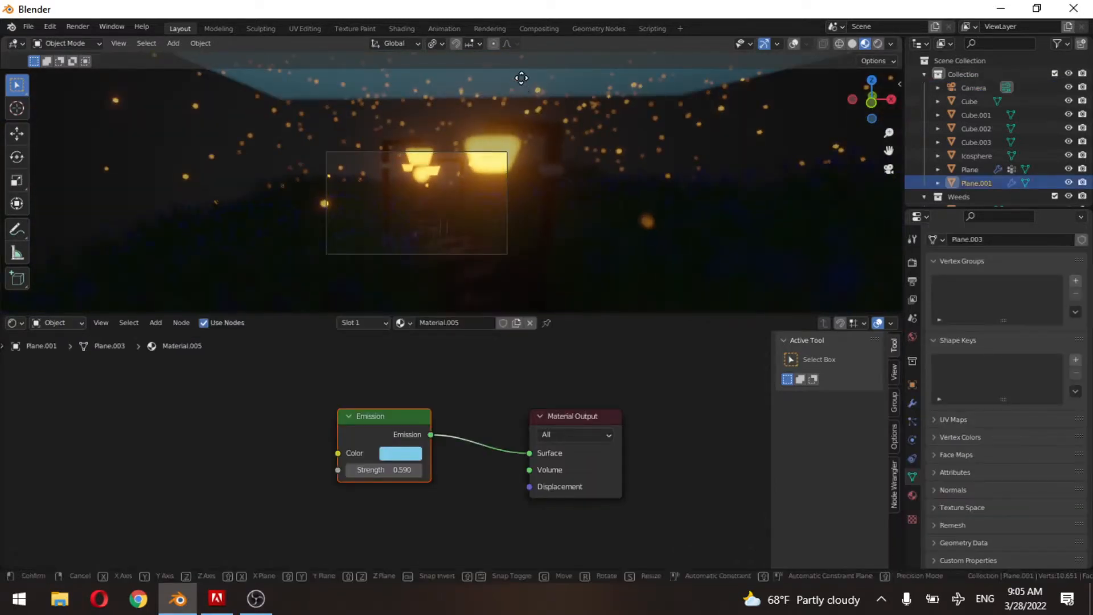
key(g)
key(y)
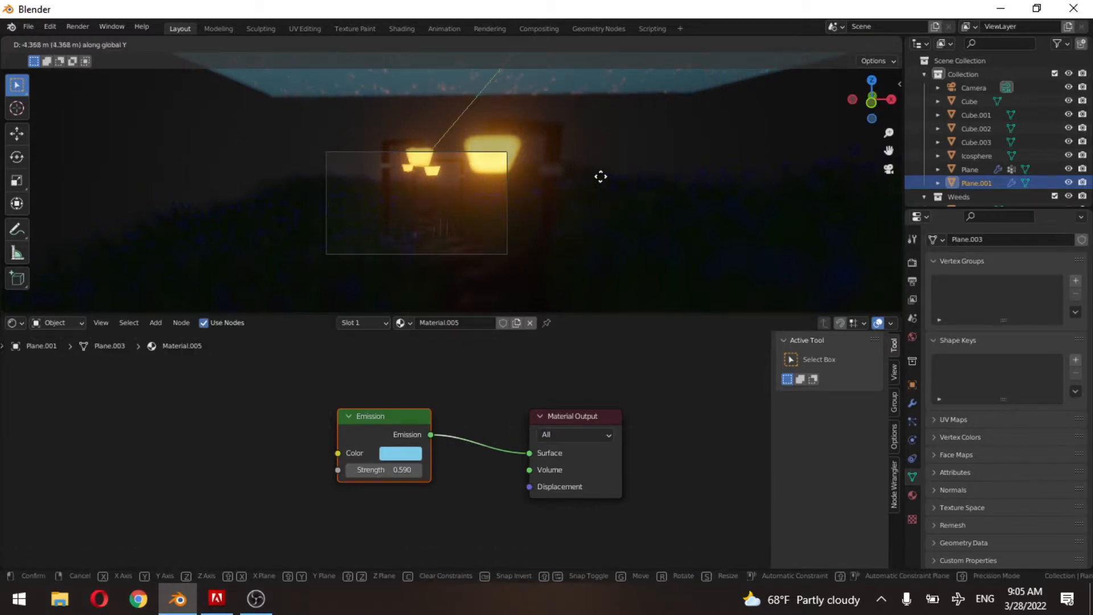
click(762, 136)
key(space)
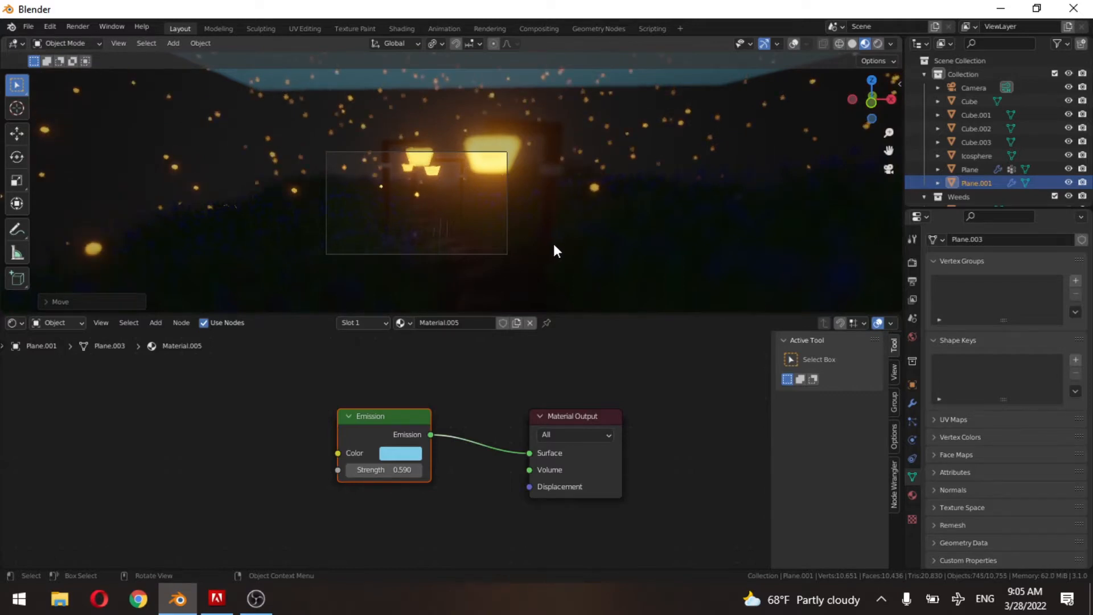
Set the Cycles render max samples to 128 and render the still image.
key(ctrl+s)
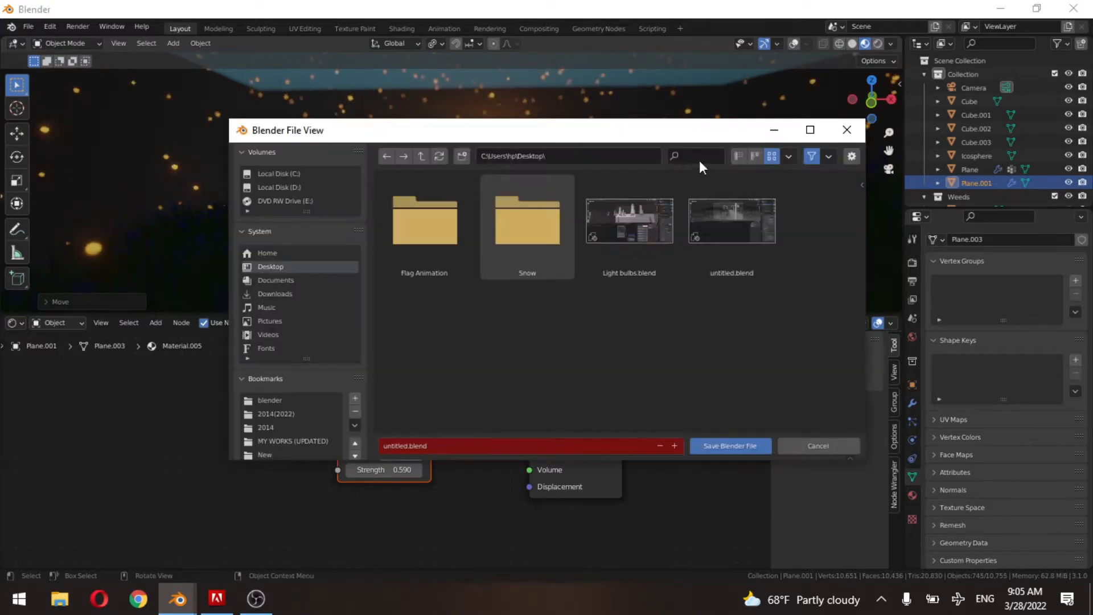
click(846, 130)
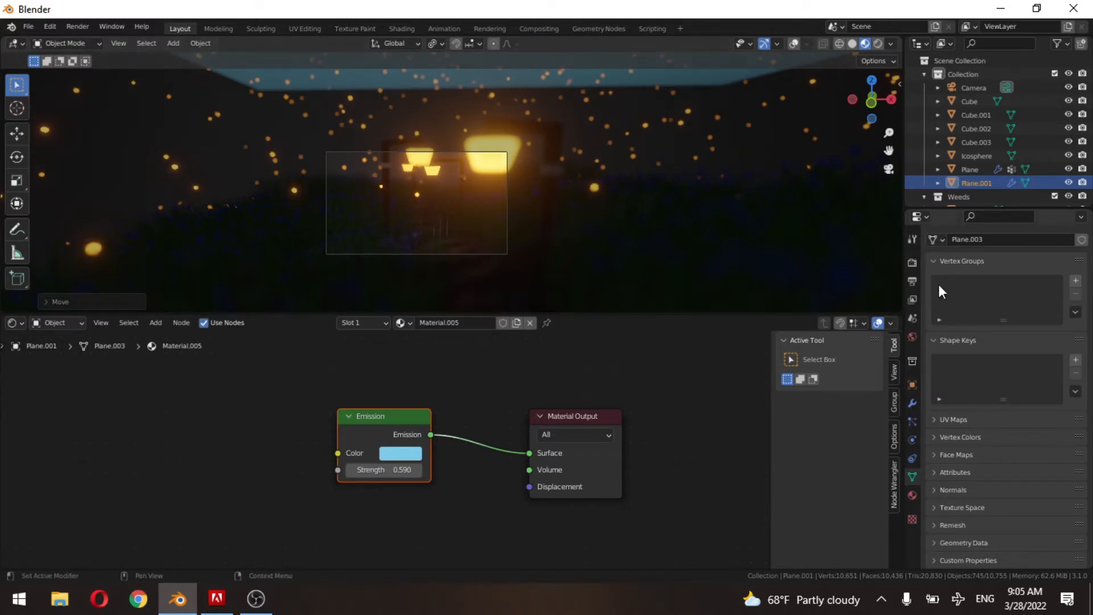
click(914, 263)
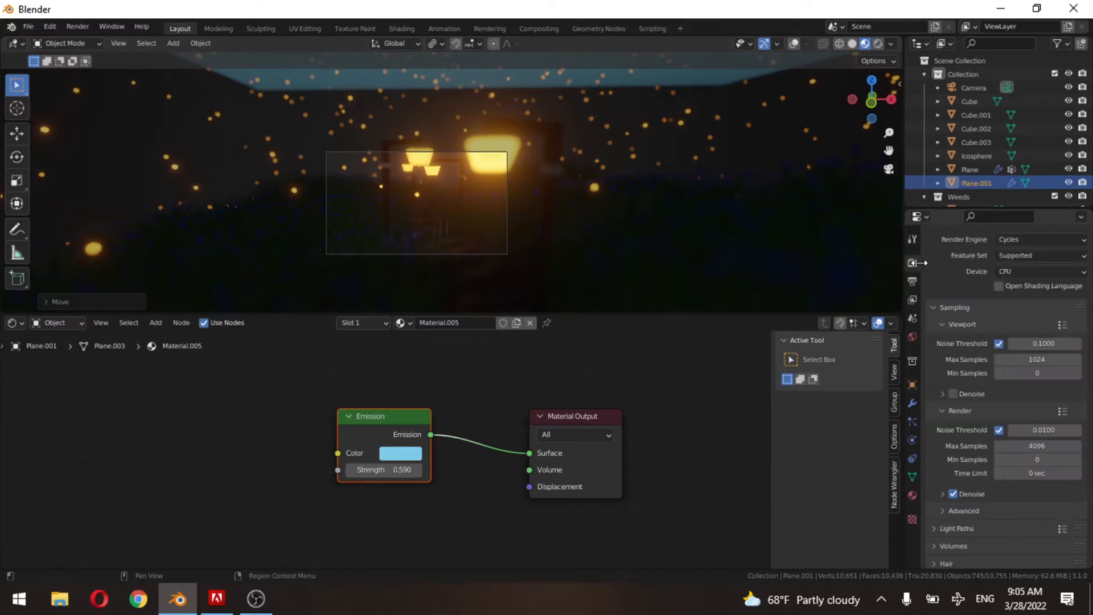
click(1041, 446)
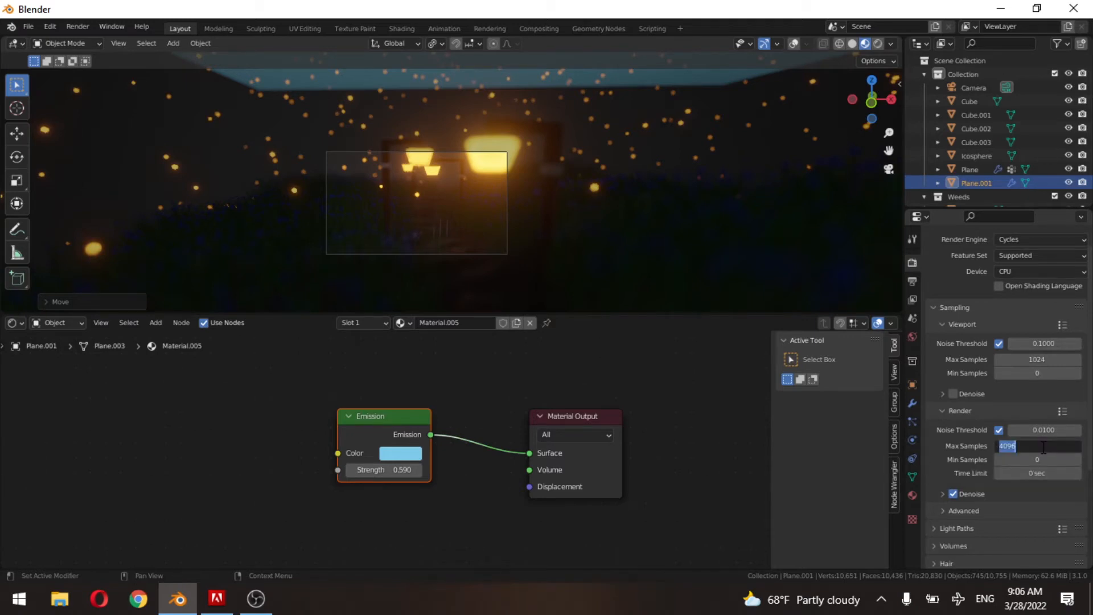
text(128)
key(Return)
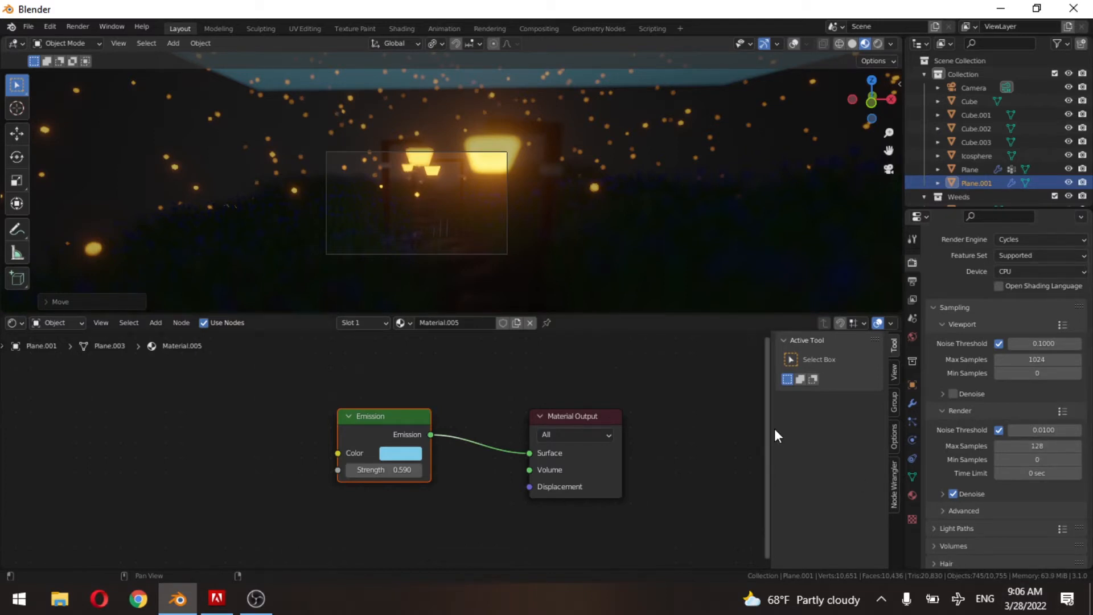
click(86, 26)
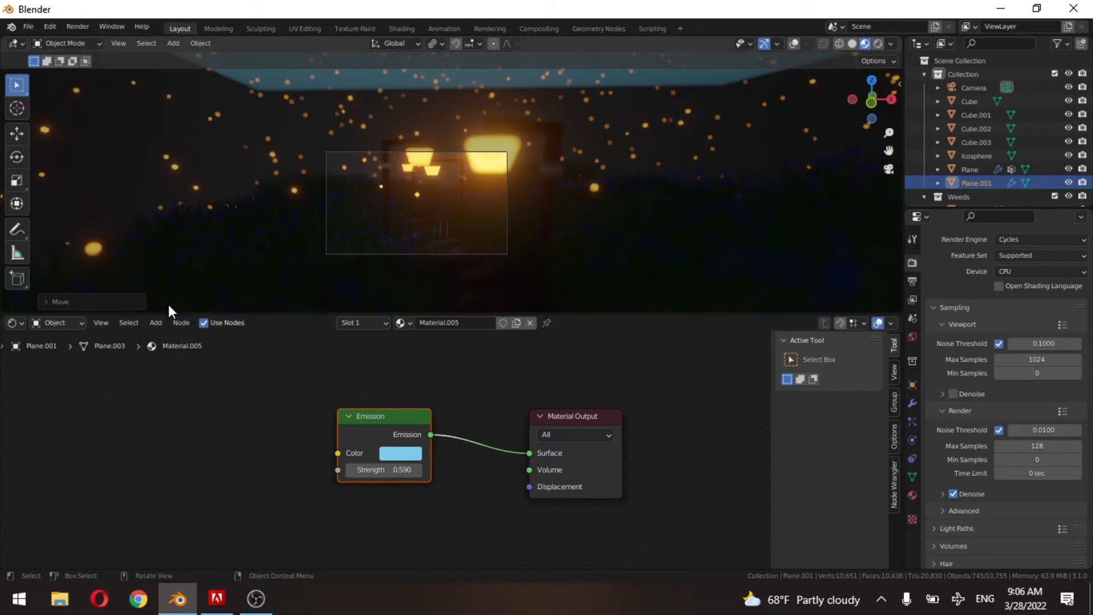
key(F12)
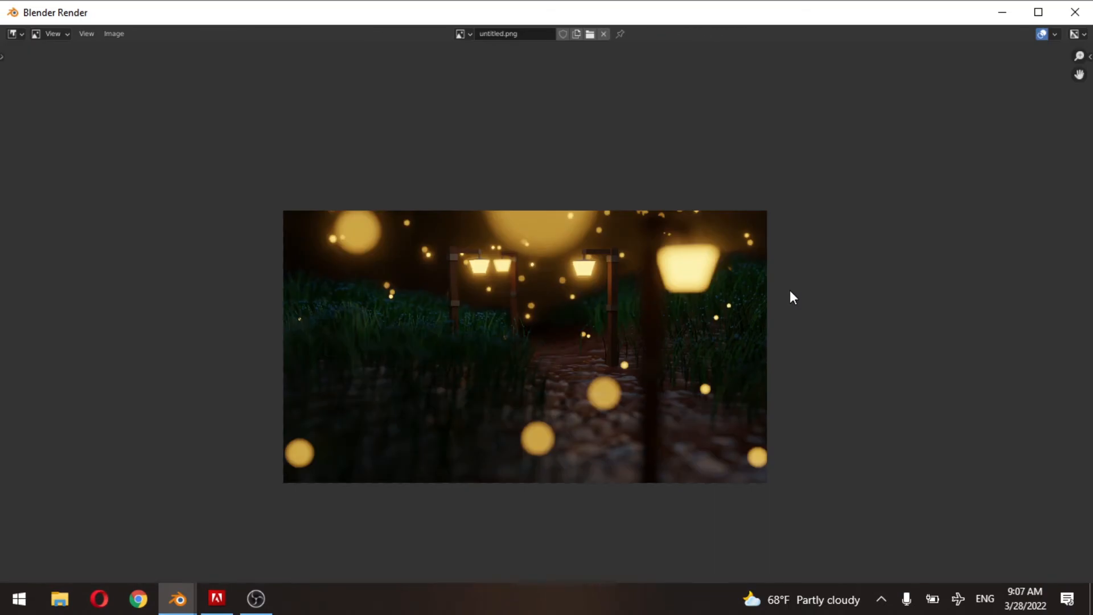